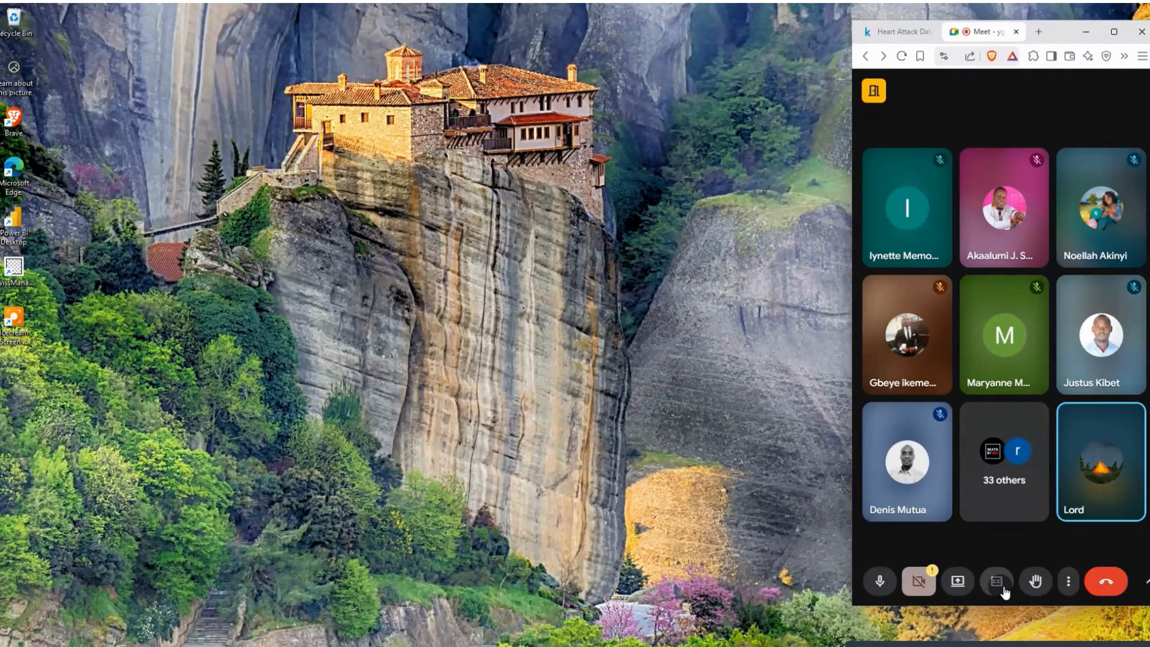
Present the entire screen in the Google Meet call and hide the screen-sharing notice
left_click(960, 584)
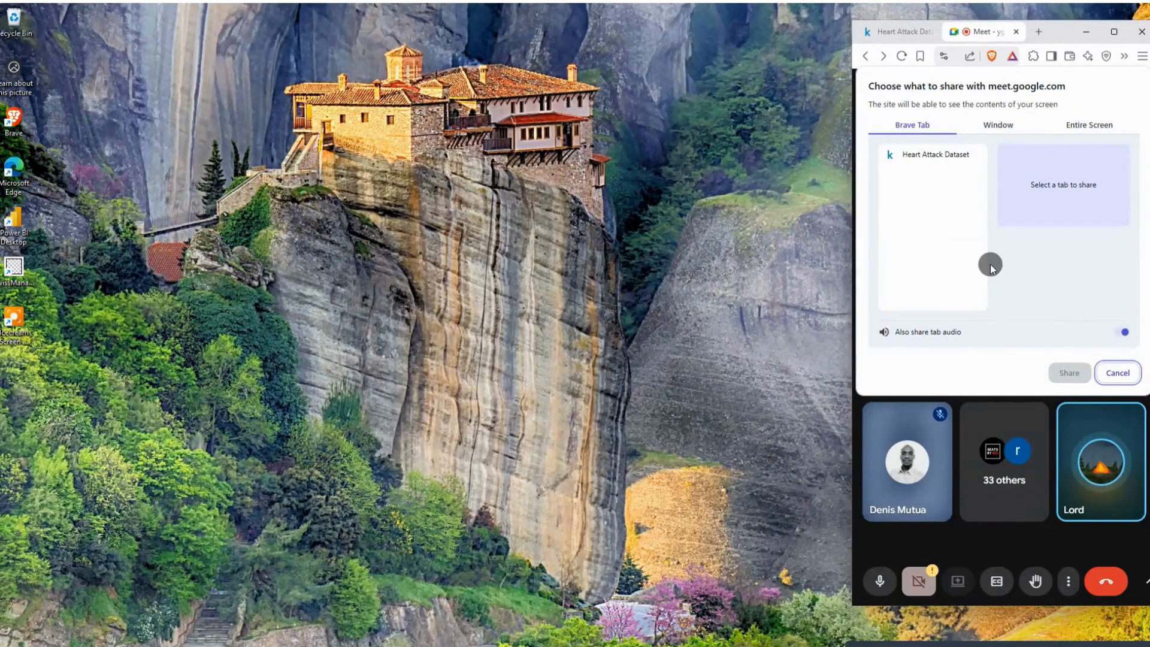
left_click(1091, 124)
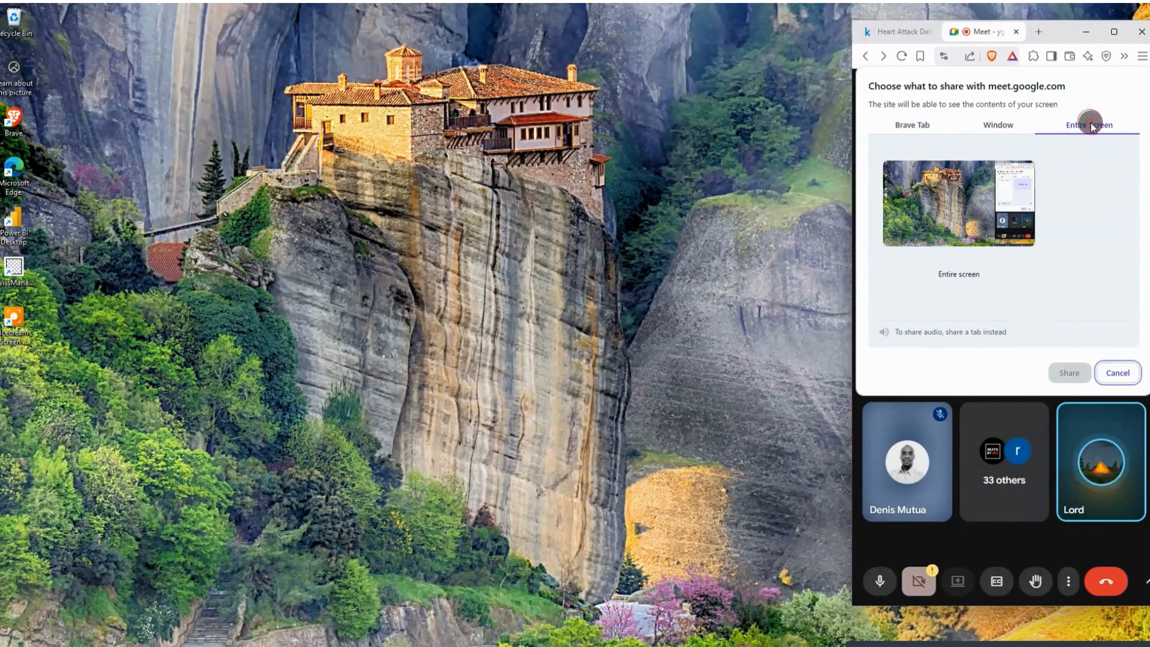
left_click(979, 186)
left_click(1066, 373)
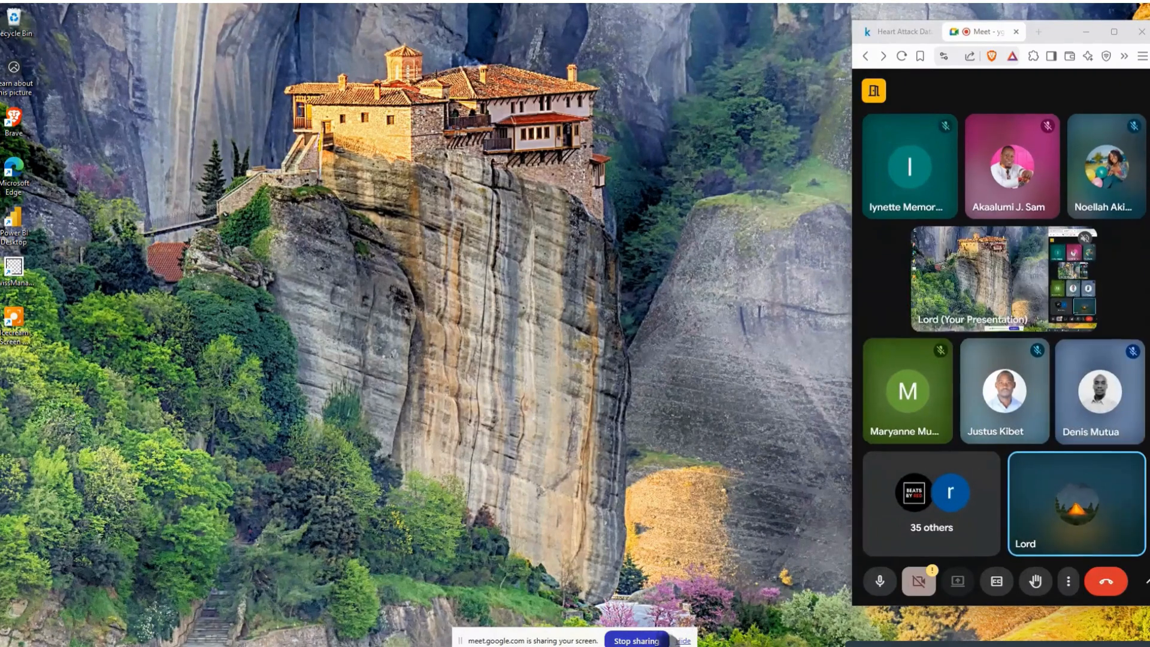
left_click(726, 537)
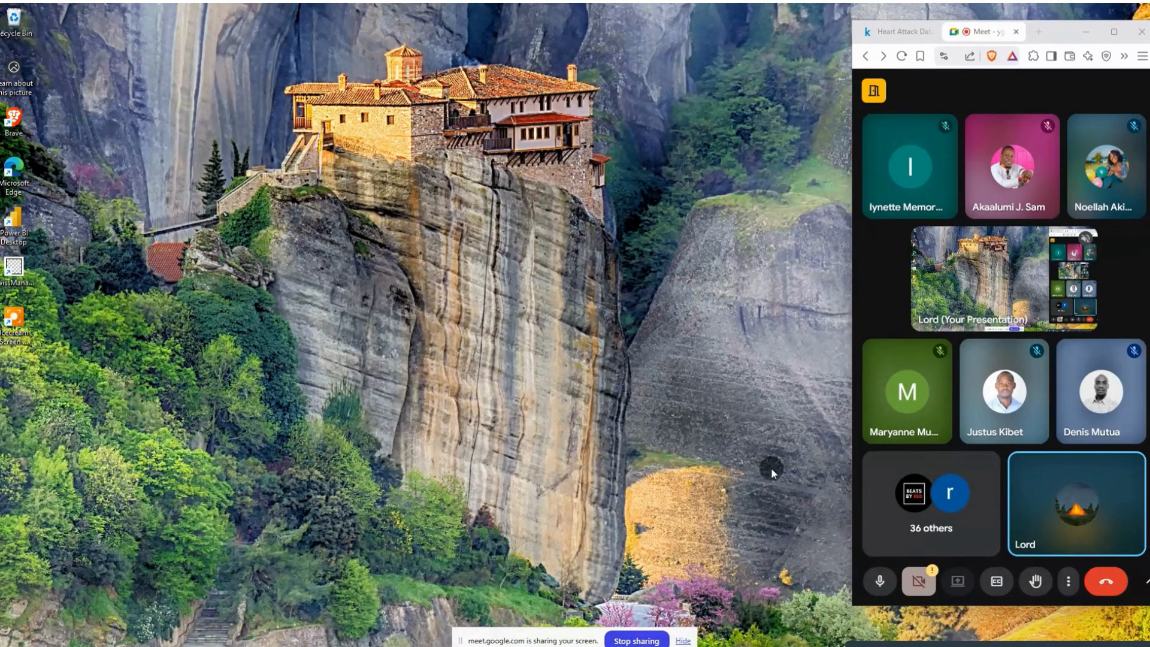
left_click(683, 640)
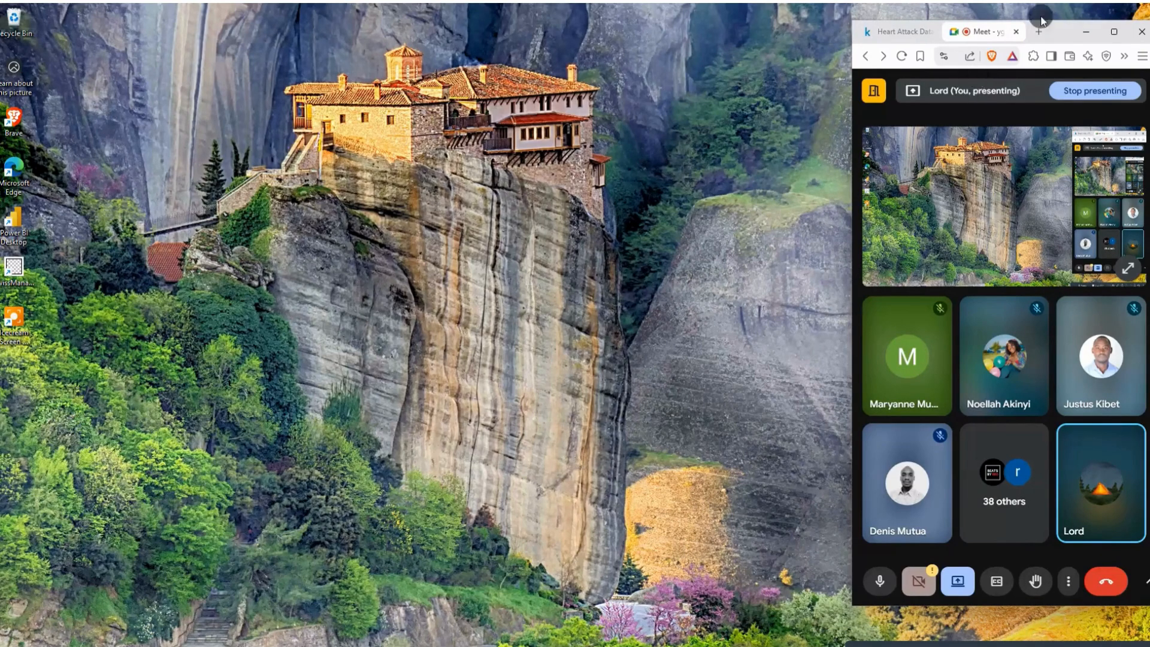
left_click(1087, 32)
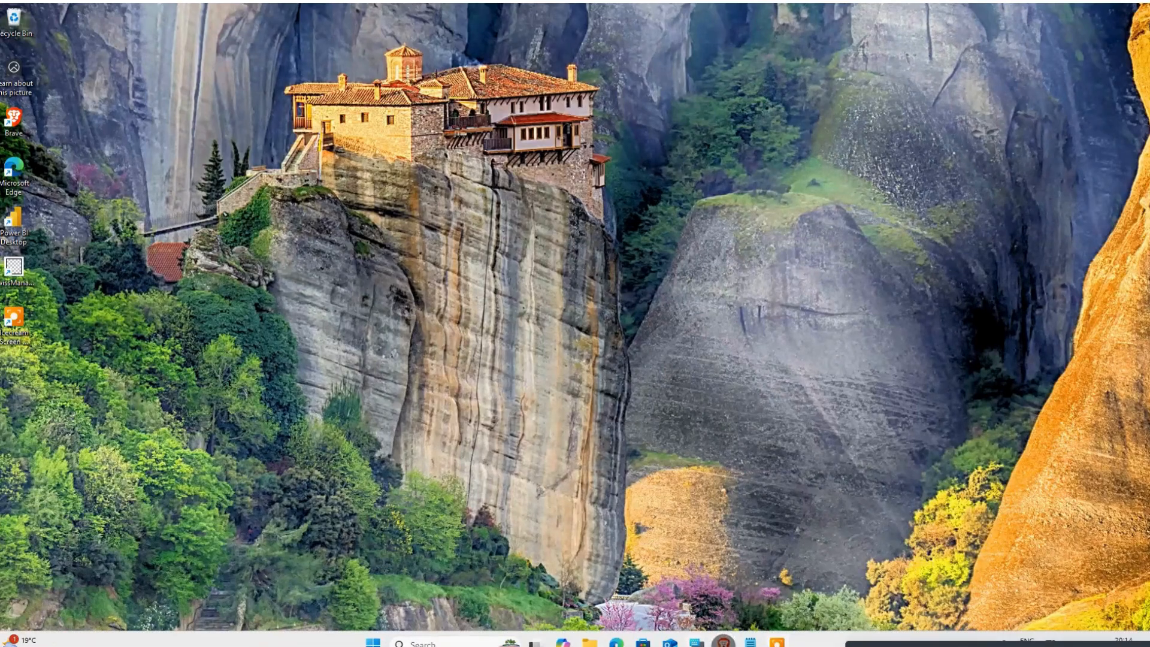
mouse_move(723, 642)
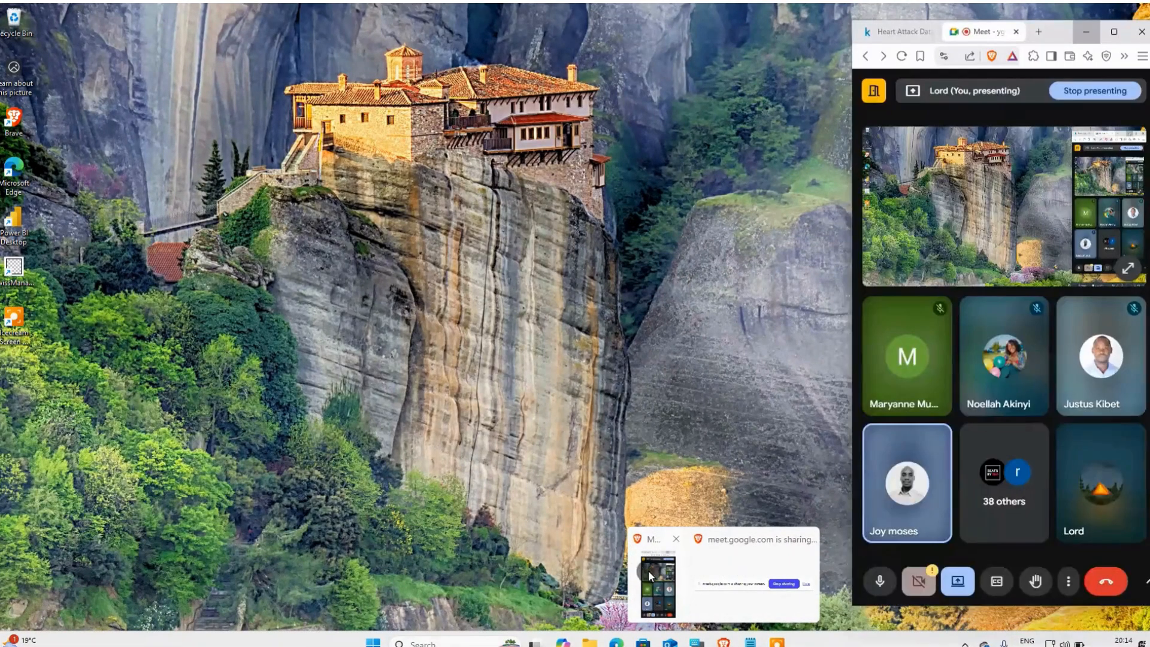
left_click(648, 570)
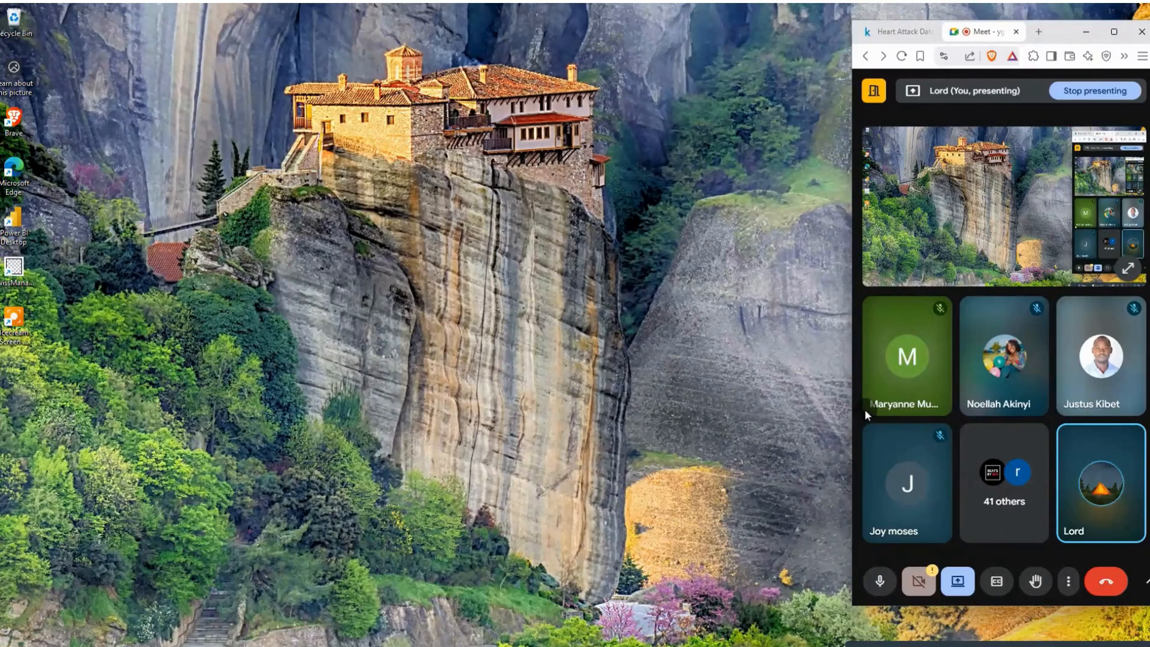
mouse_move(940, 378)
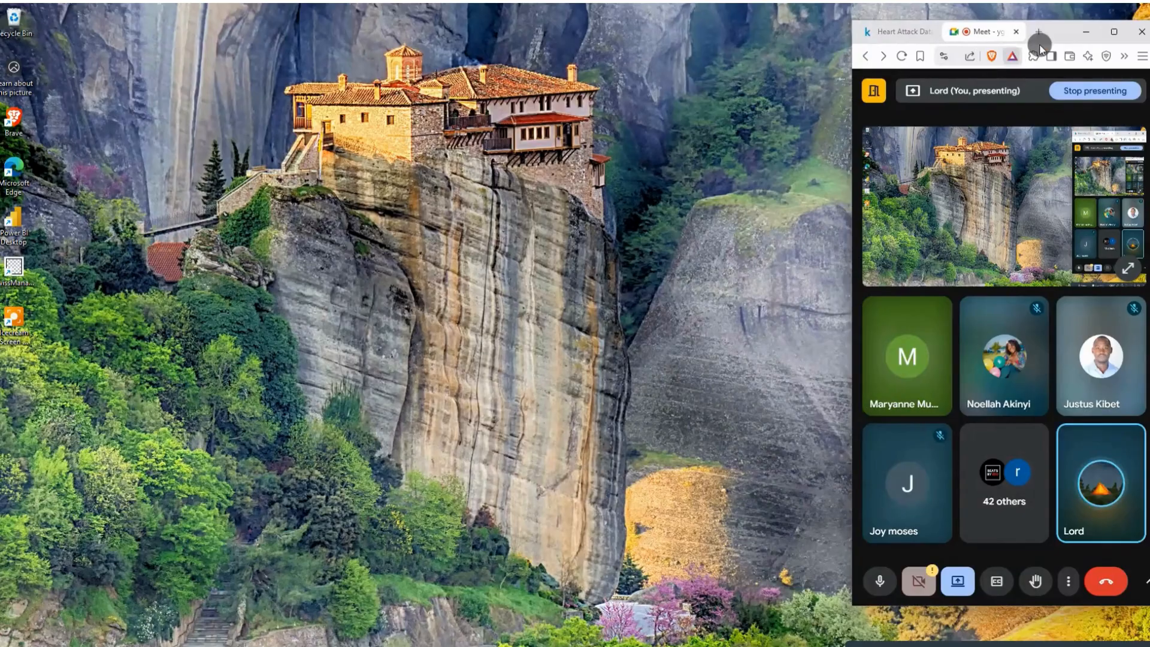
Minimize the meeting window, open a blank Notepad document and move its window to the middle of the desktop
left_click(1088, 33)
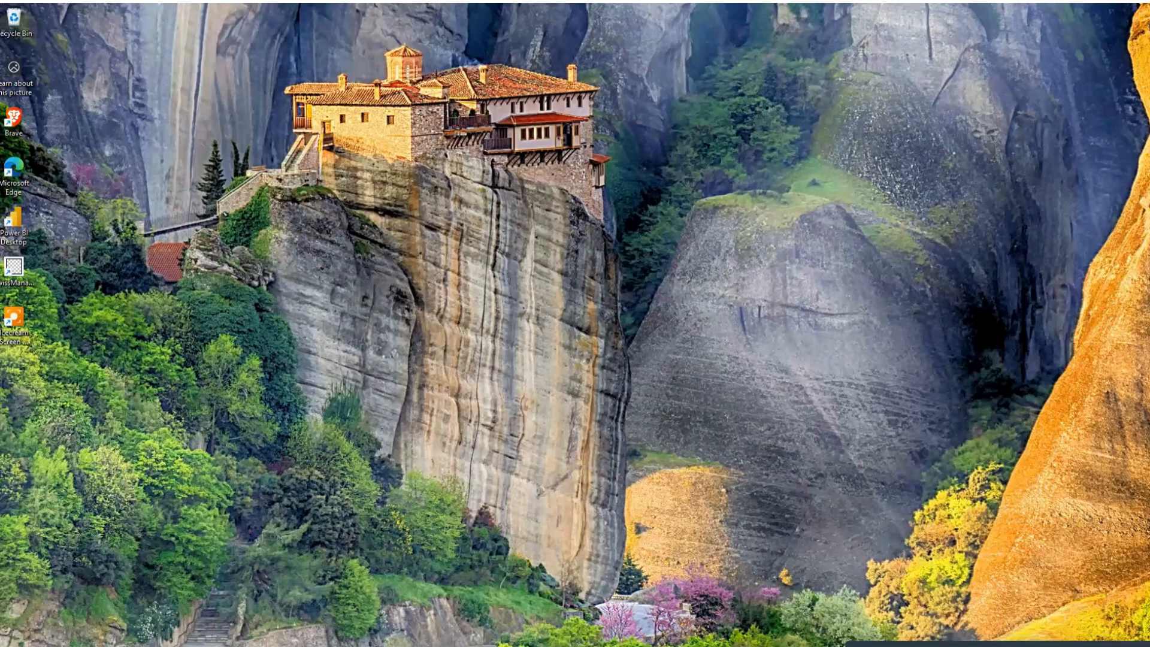
mouse_move(548, 645)
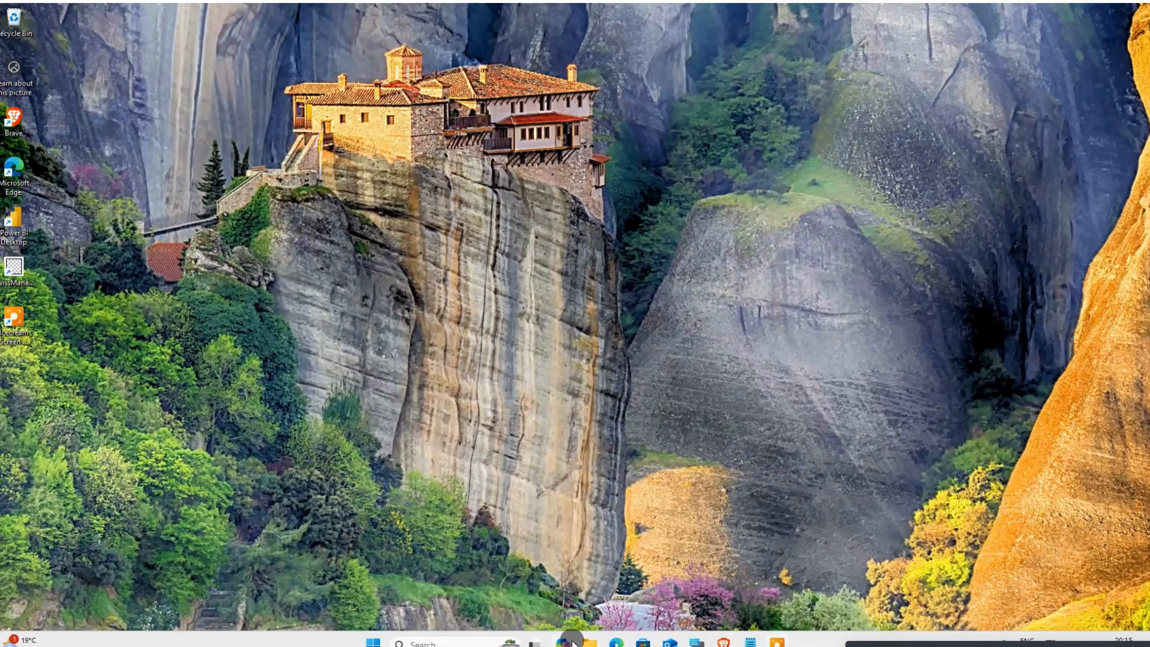
left_click(748, 641)
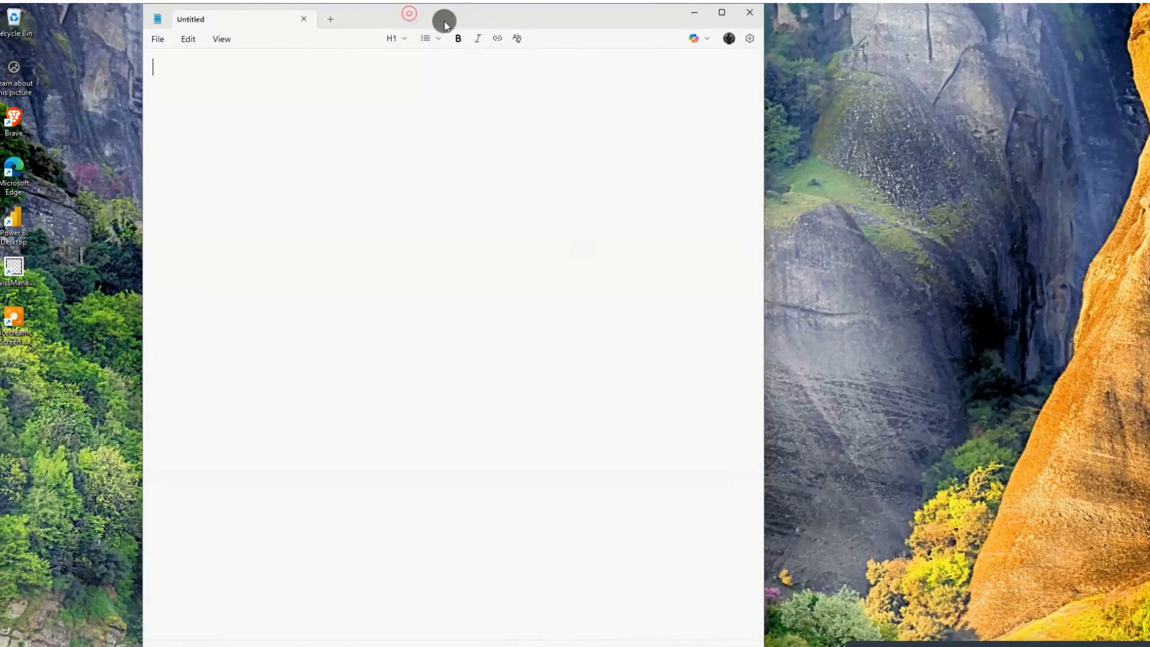
left_click_drag(442, 20, 558, 87)
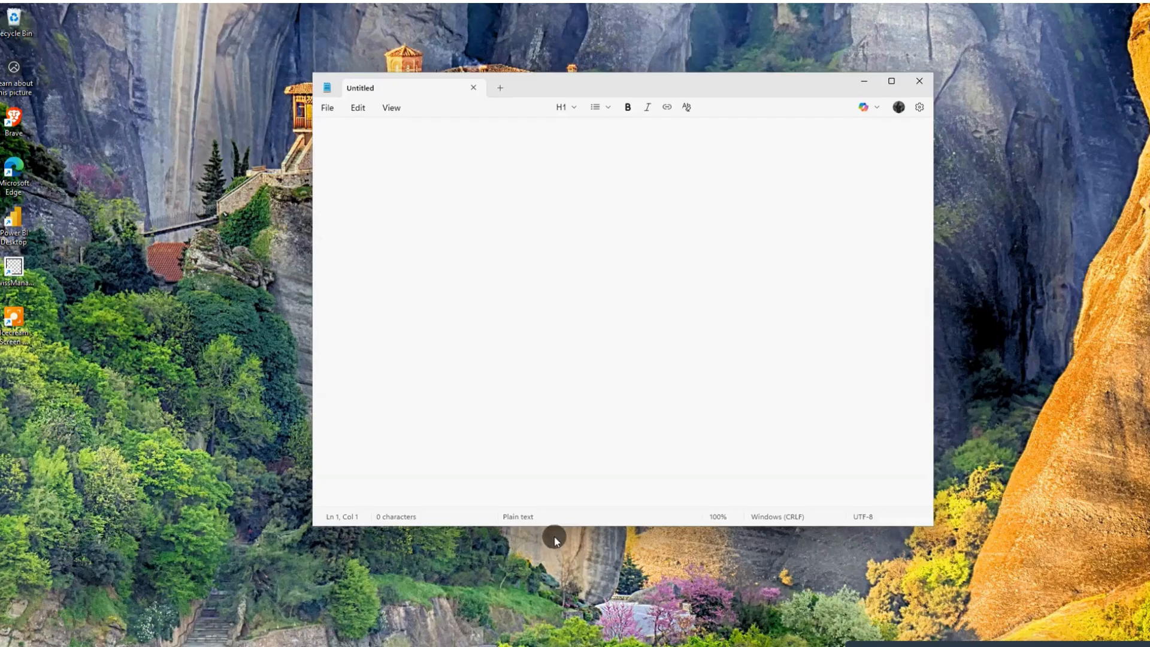
Write the dashed lines "Components of Power BI", "Getting data into Power BI" and "Creating visualizations", followed by an empty dash
left_click(491, 268)
type("- Components ")
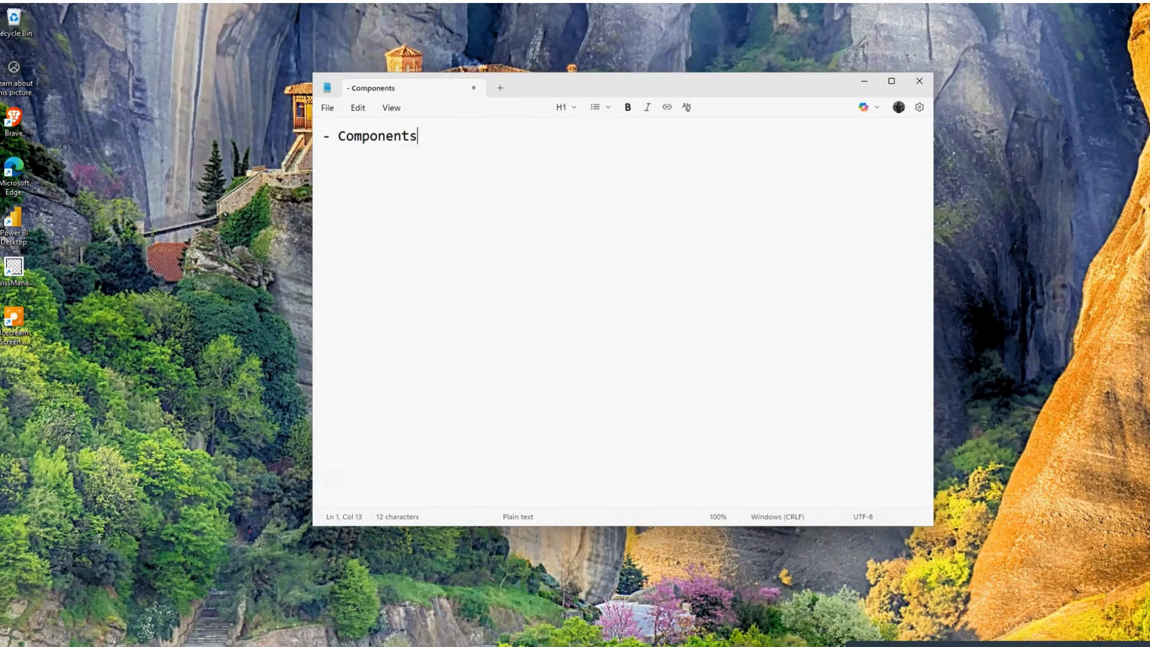
type("of Power BI")
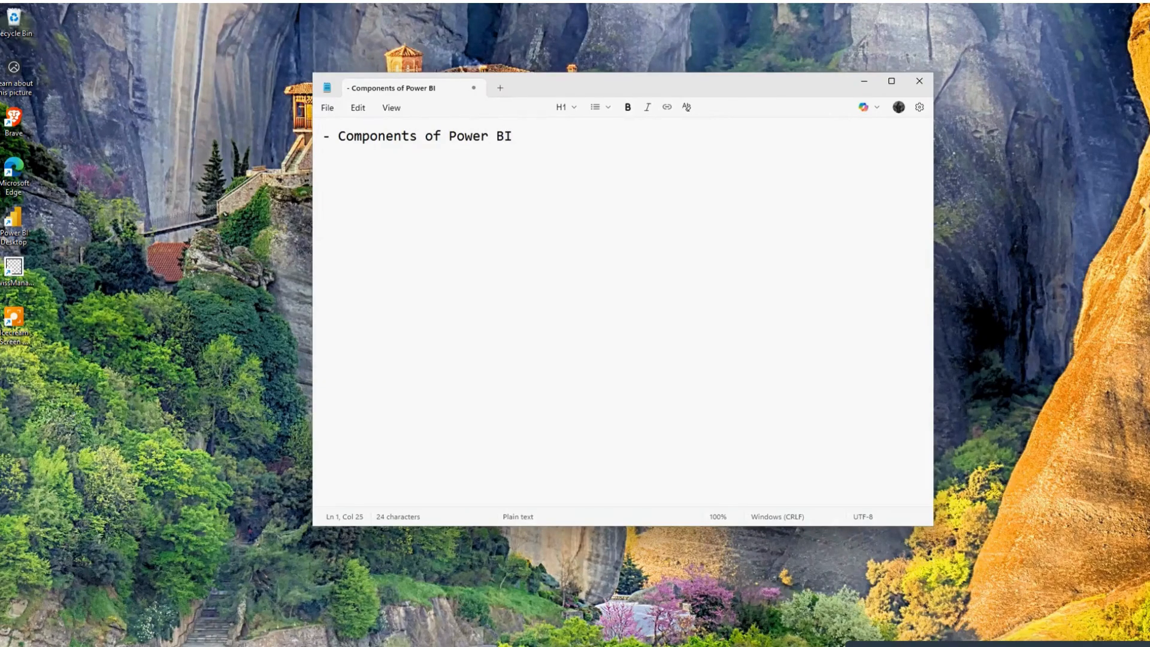
key("Return")
type("- Getting data into Power ")
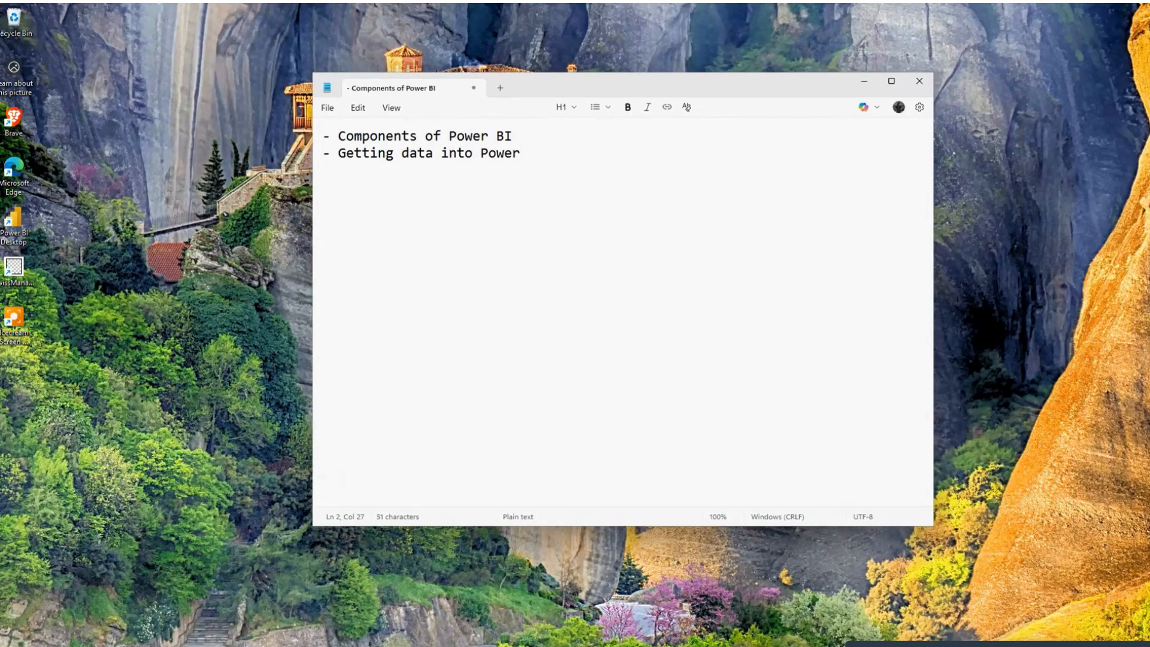
type("BI")
key("Return")
type("- Creating visua")
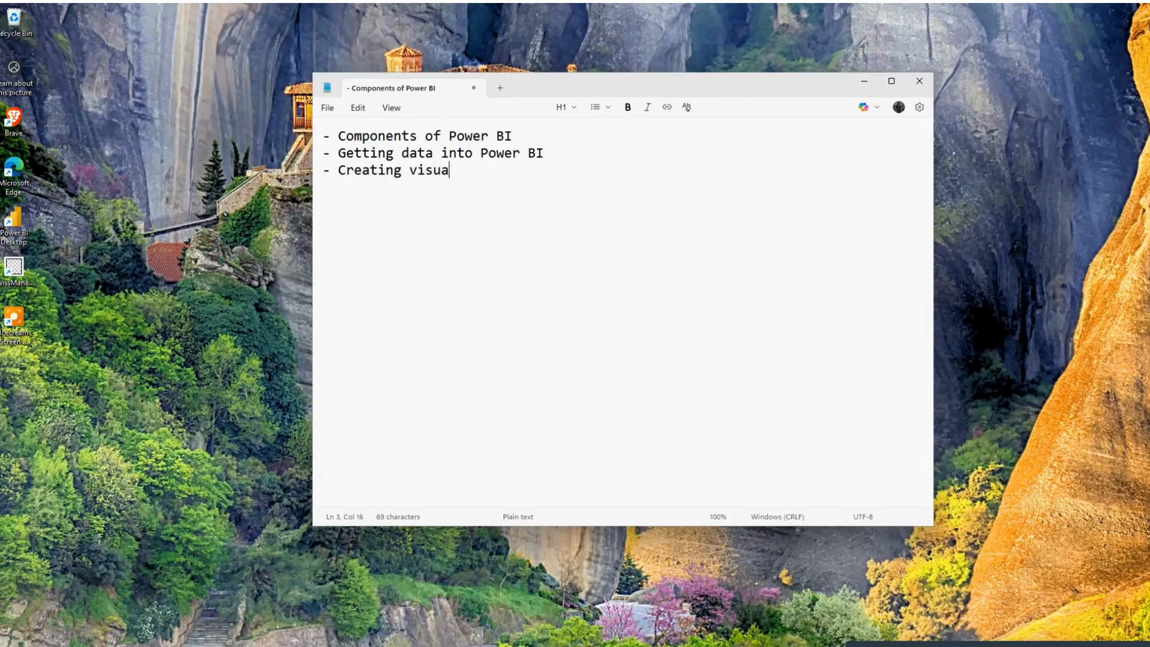
type("lizations")
key("Return")
type("-")
Insert "- Power BI Interface" below the first agenda line and fill the last bullet with "Practice"
left_click(536, 132)
key("Return")
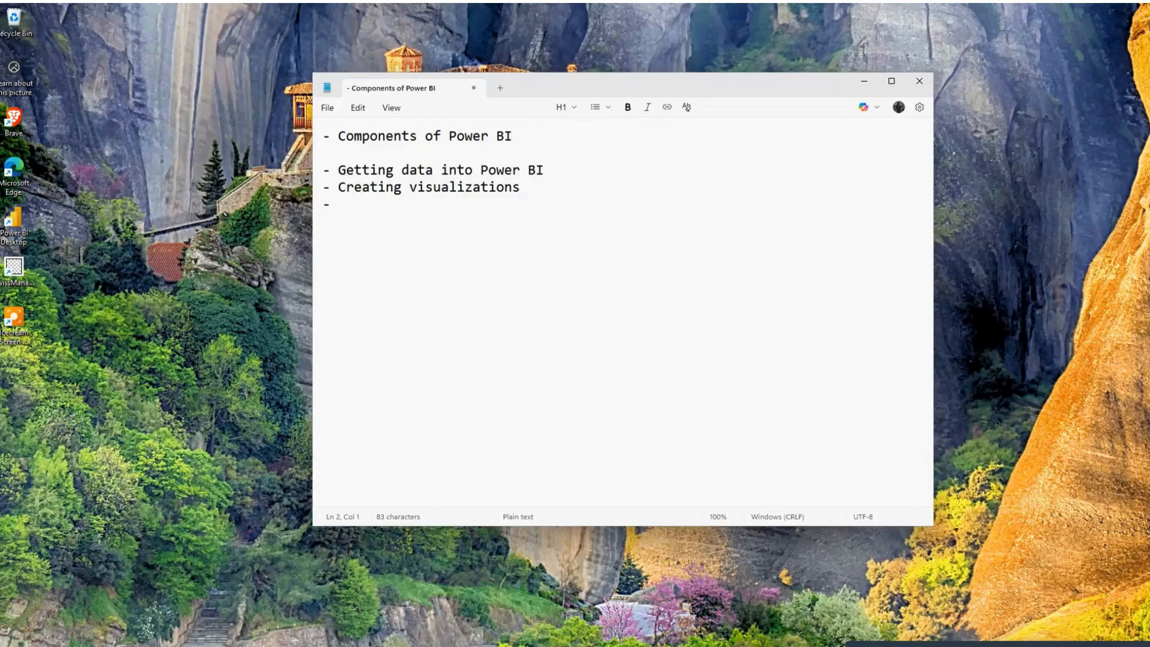
type("- Power BI Interface")
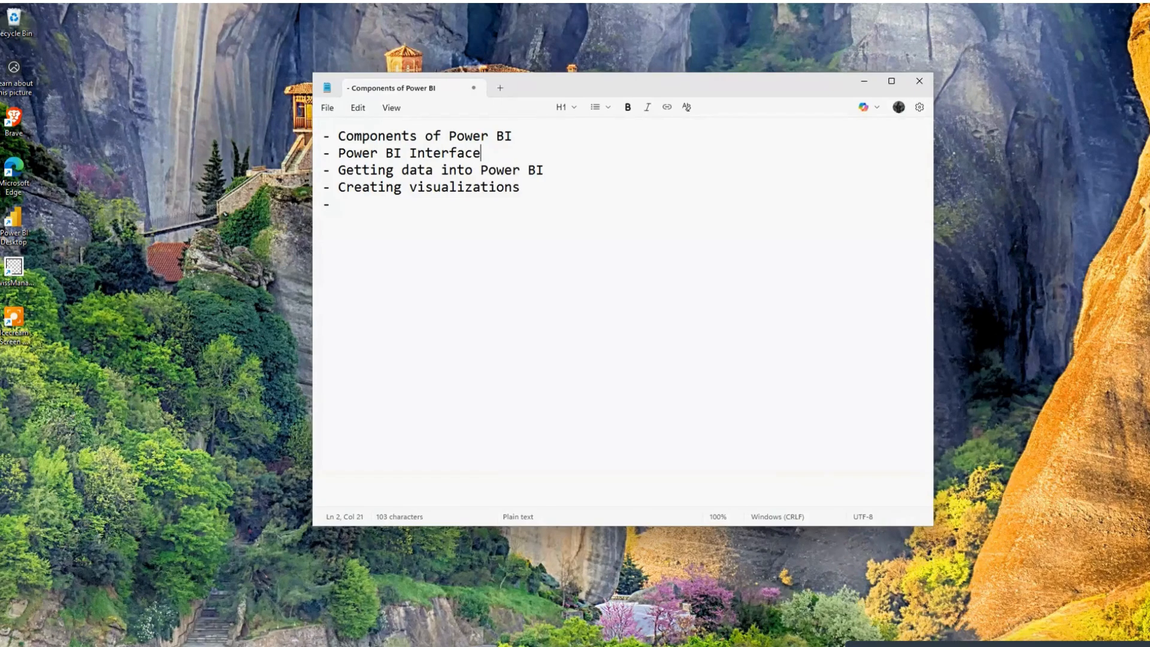
key("Down")
key("Down")
type("Practice")
Add the line "Power BI: Visualization tool." below the list, separated by one blank line
key("Return")
key("Return")
type("Power ")
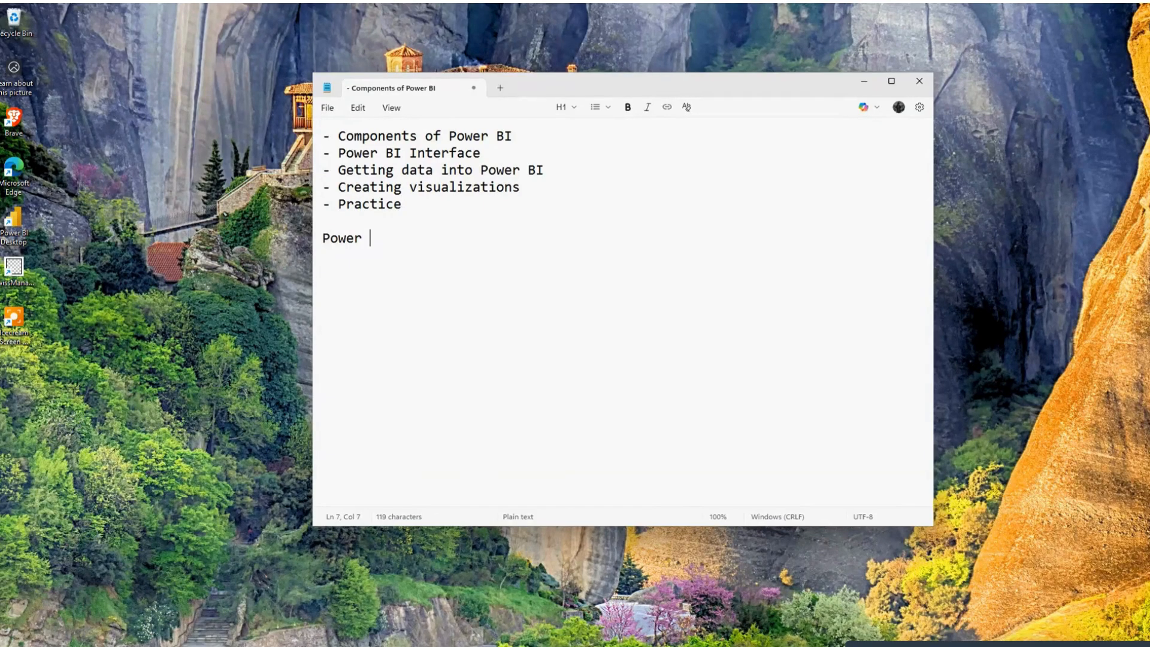
type("BI: Visualiza")
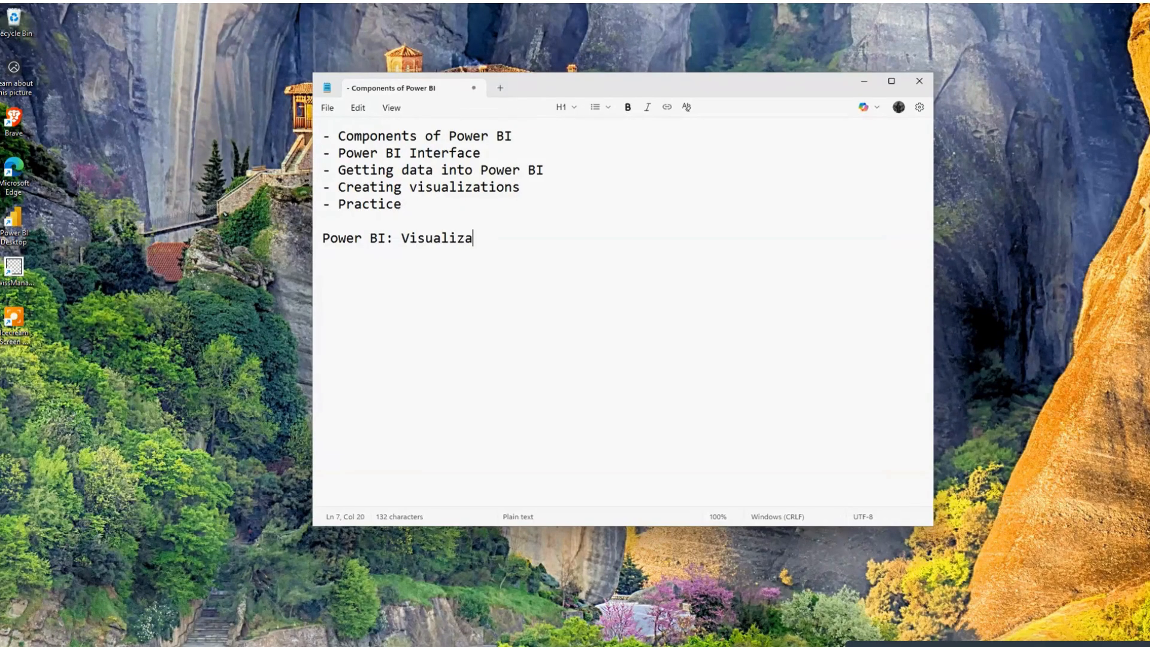
type("tion tool.")
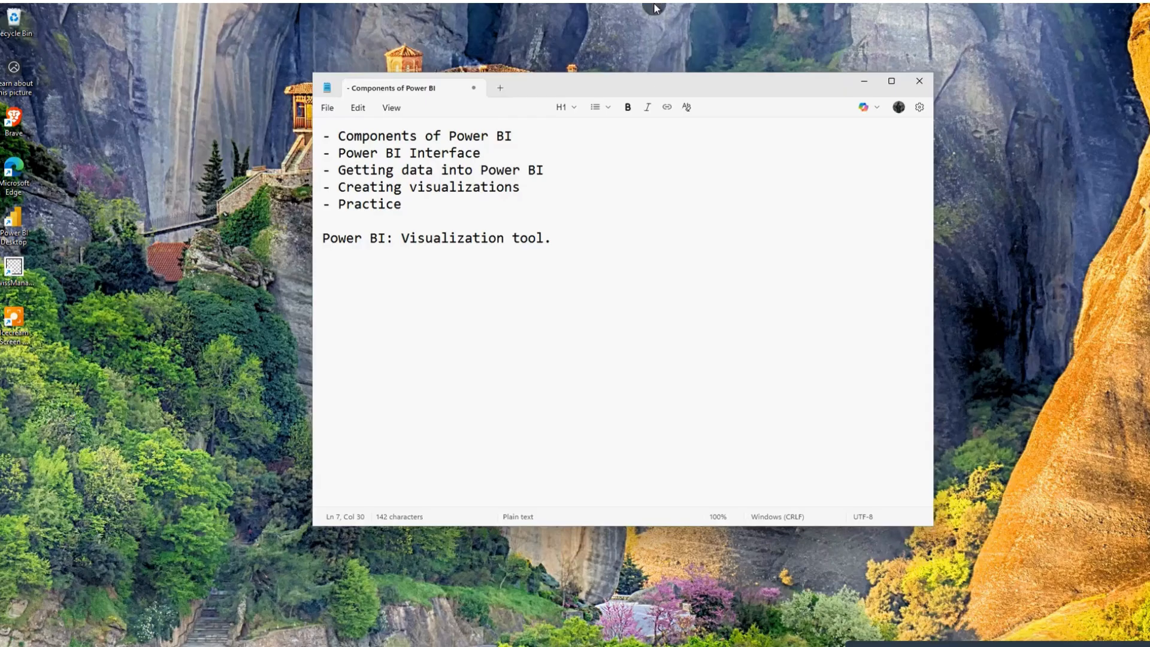
Add an indented sub-line "Power BI Desktop:" under "Components of Power BI"
left_click(511, 137)
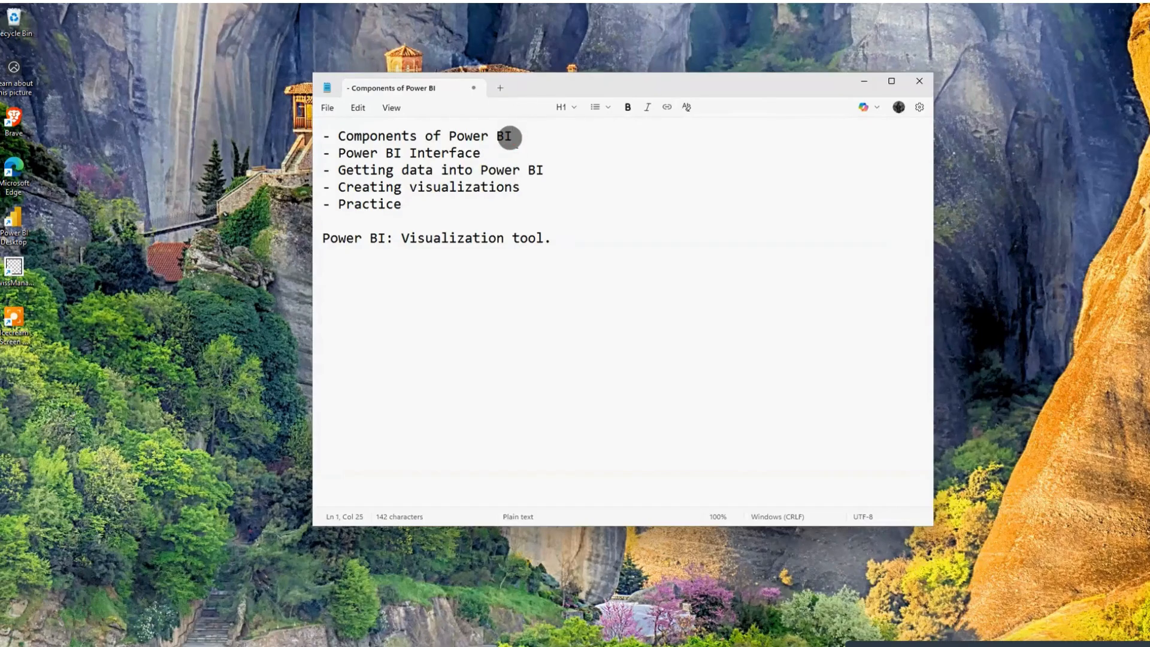
key("Return")
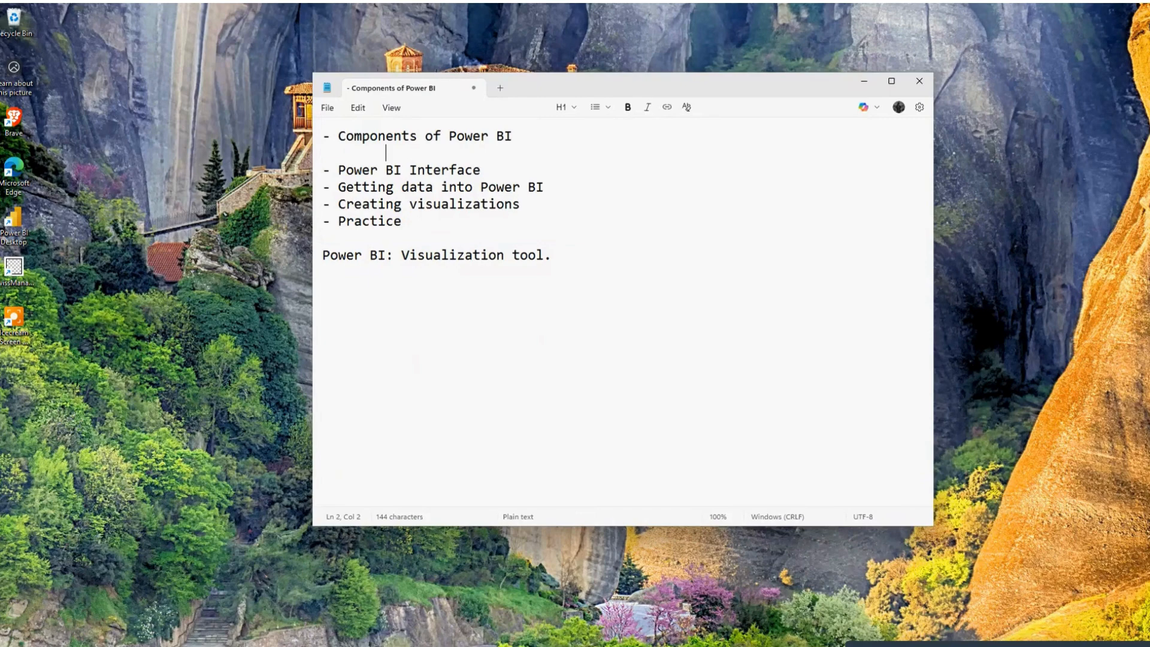
type("Desktop:")
key("Left")
key("Left")
key("Left")
key("Left")
key("Left")
key("Left")
key("Left")
key("Left")
key("Left")
type("Power B")
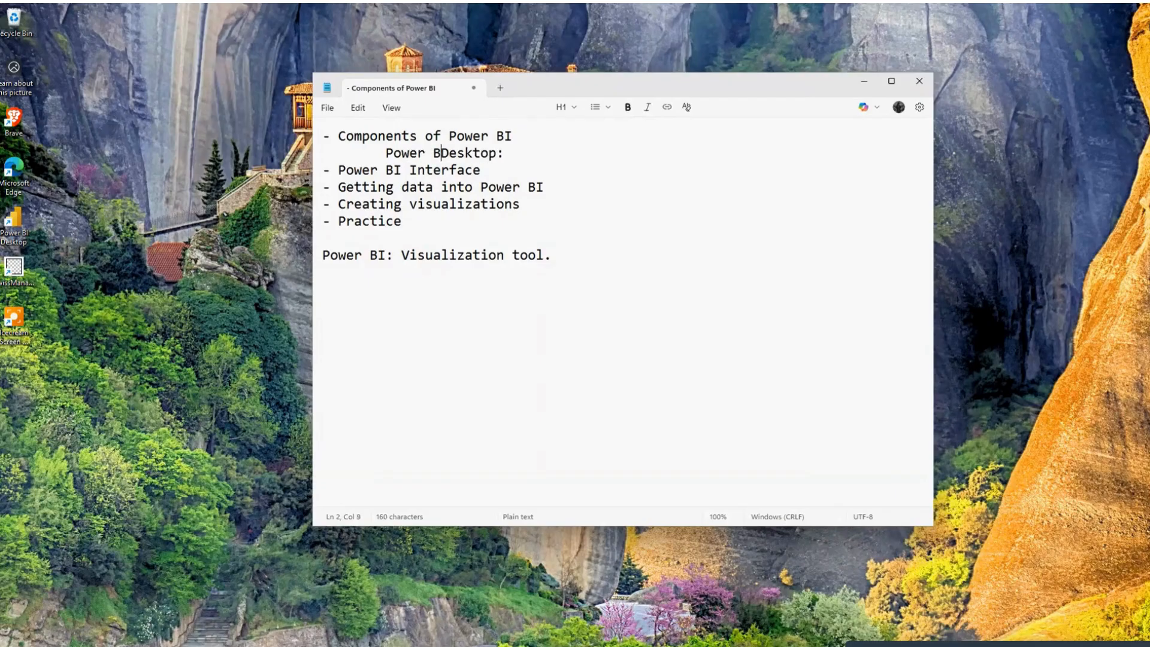
type("I")
key("End")
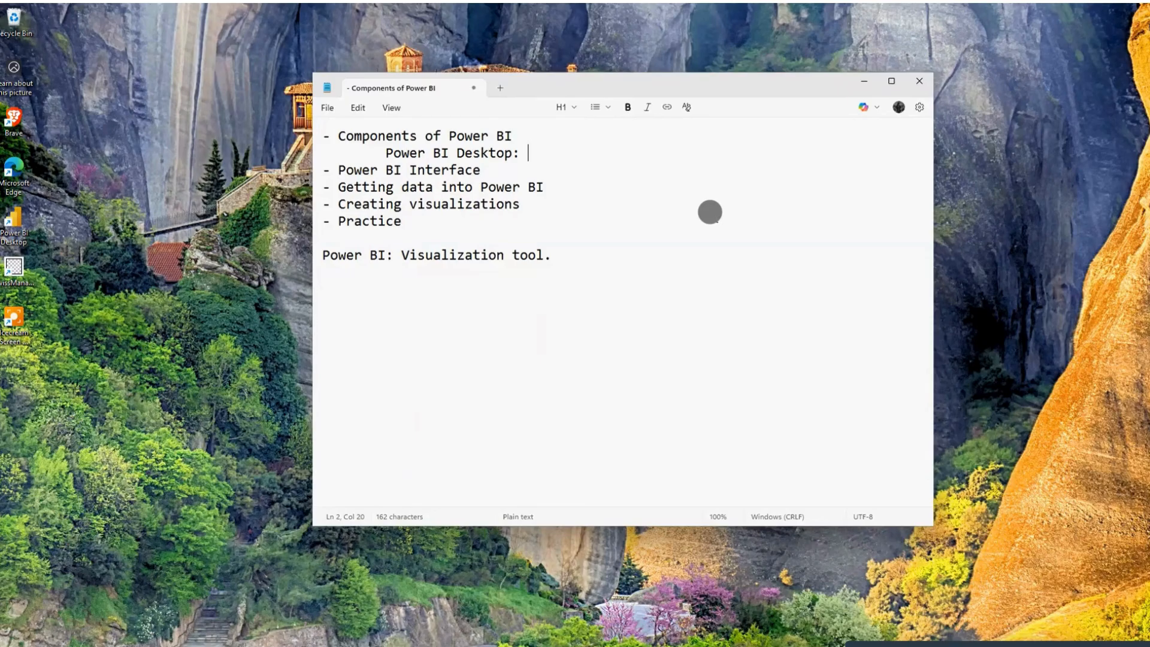
Describe Power BI Desktop on its line as "Software for designing and publishing reports"
type("Software")
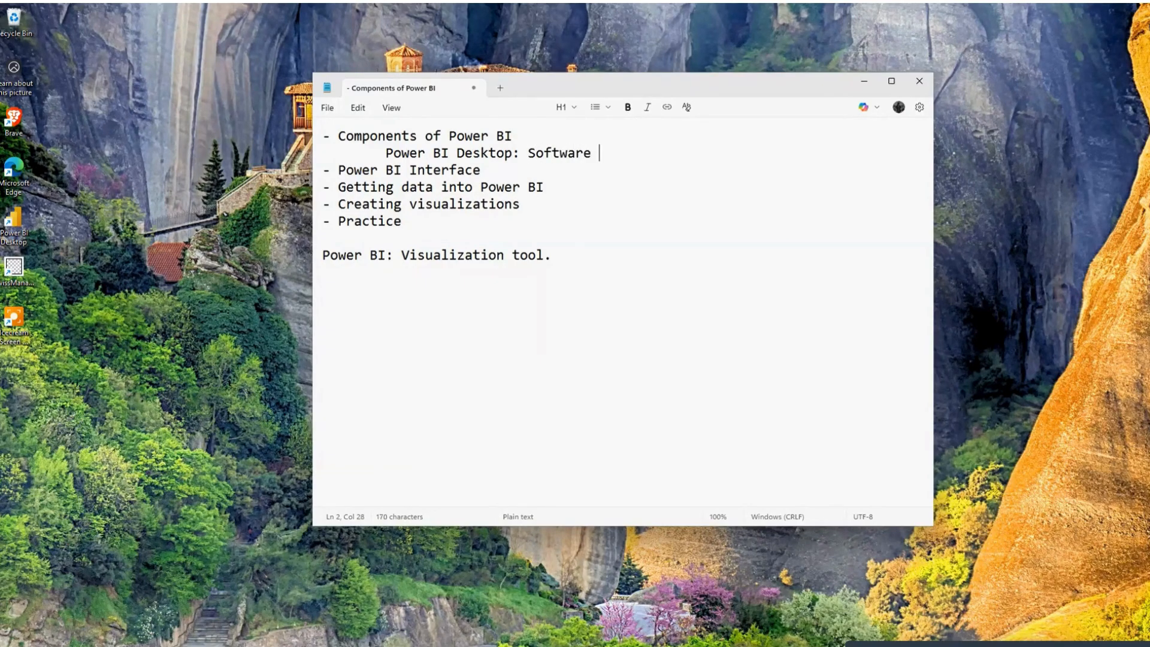
type(" for designing ")
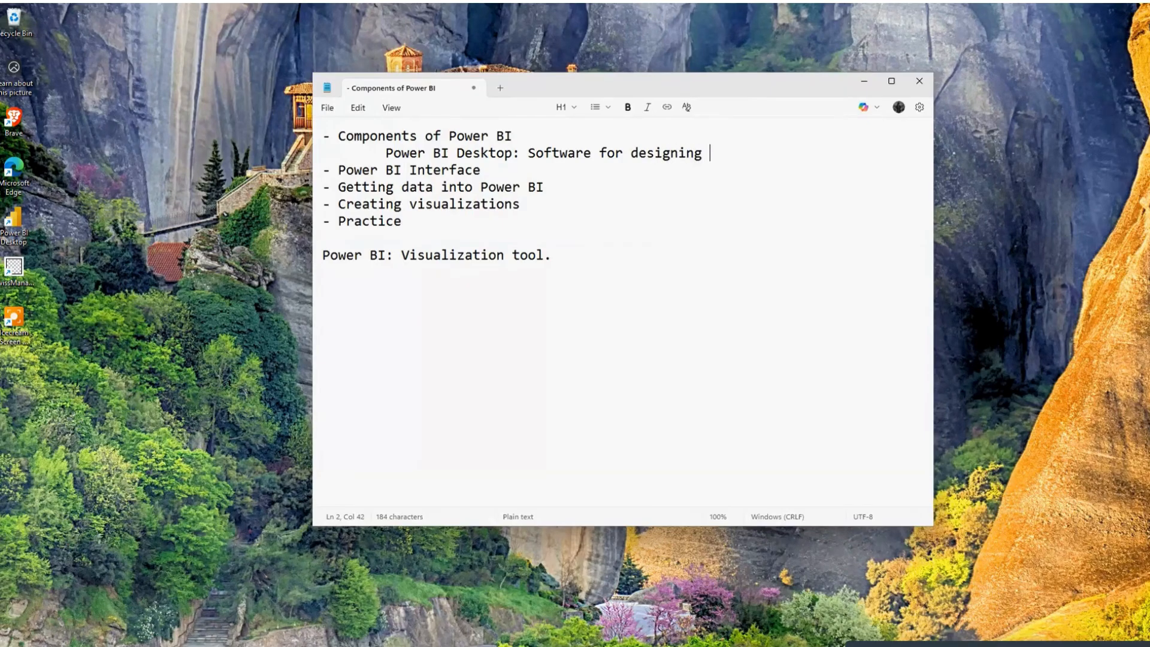
type("and publishing")
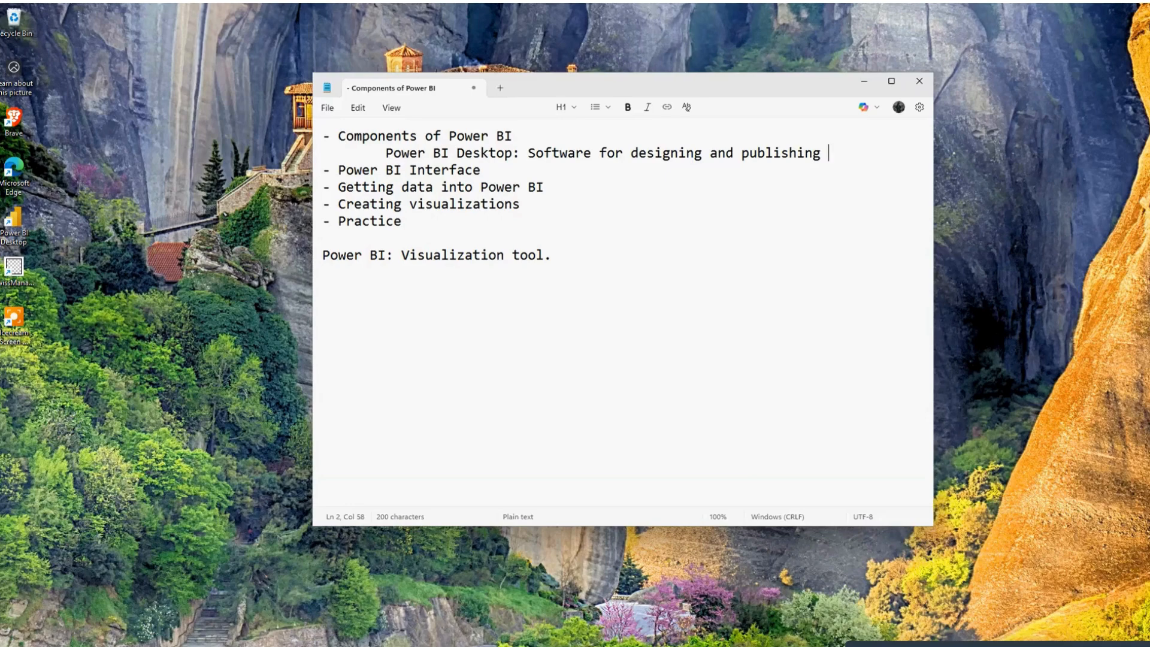
type("reports")
Add an indented line below it reading "Power BI Service: An online service that enables data sharing & collaboration"
key("Return")
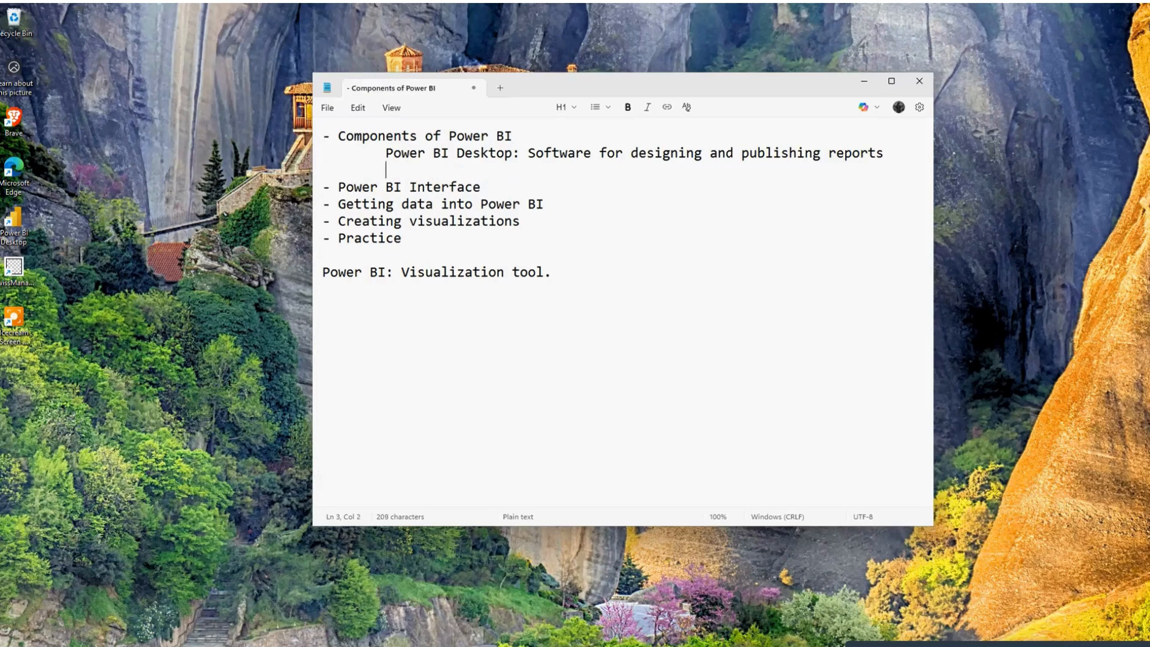
type("Power BI Service:")
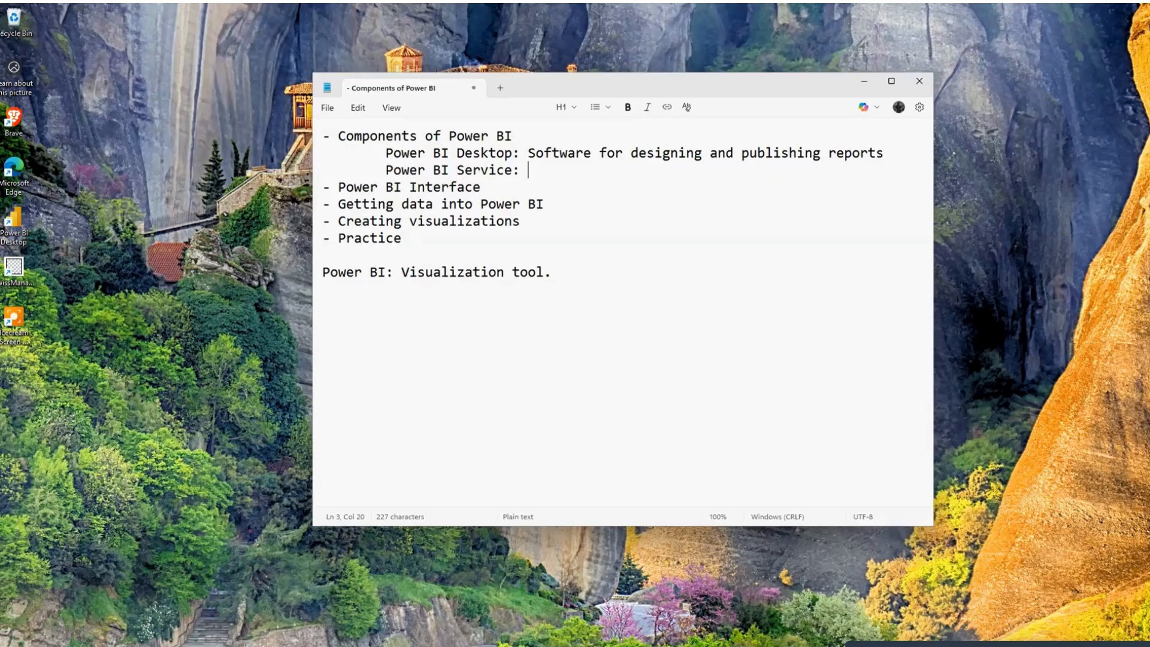
type("An online servc")
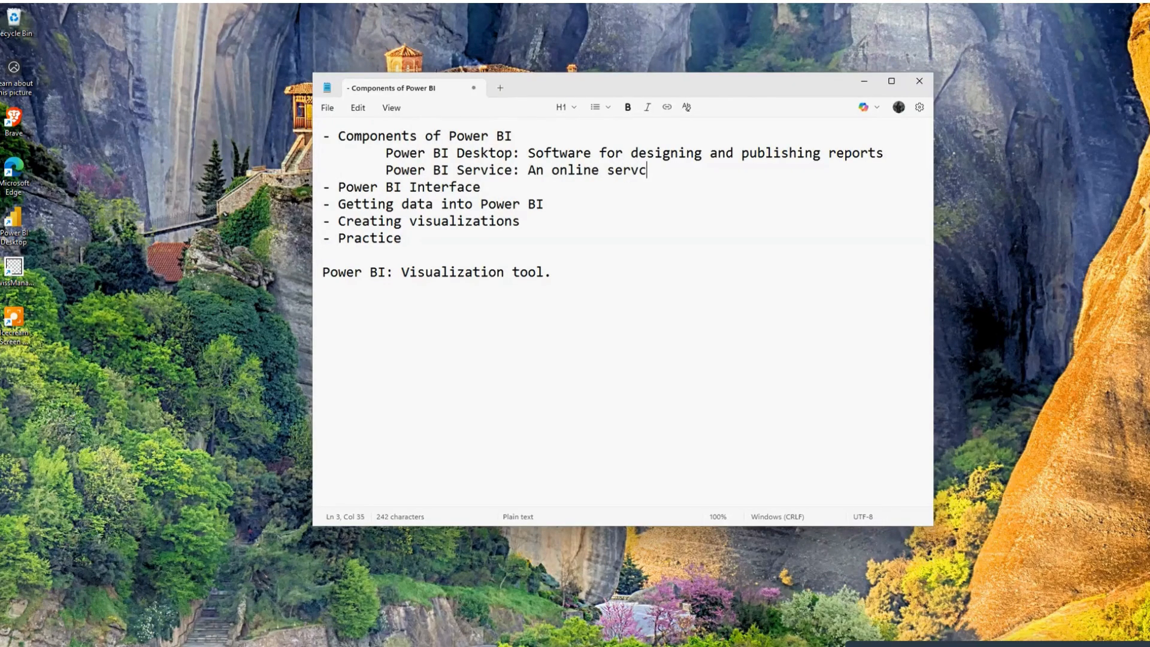
key("BackSpace")
type("ice that enable")
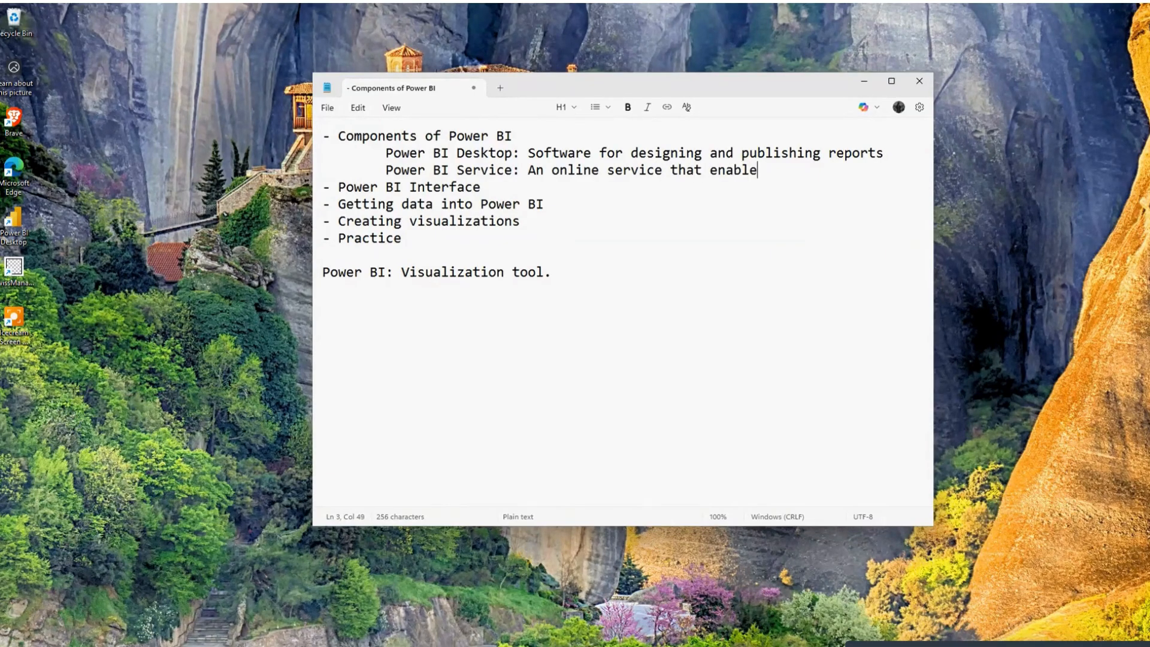
type("s data sharing ")
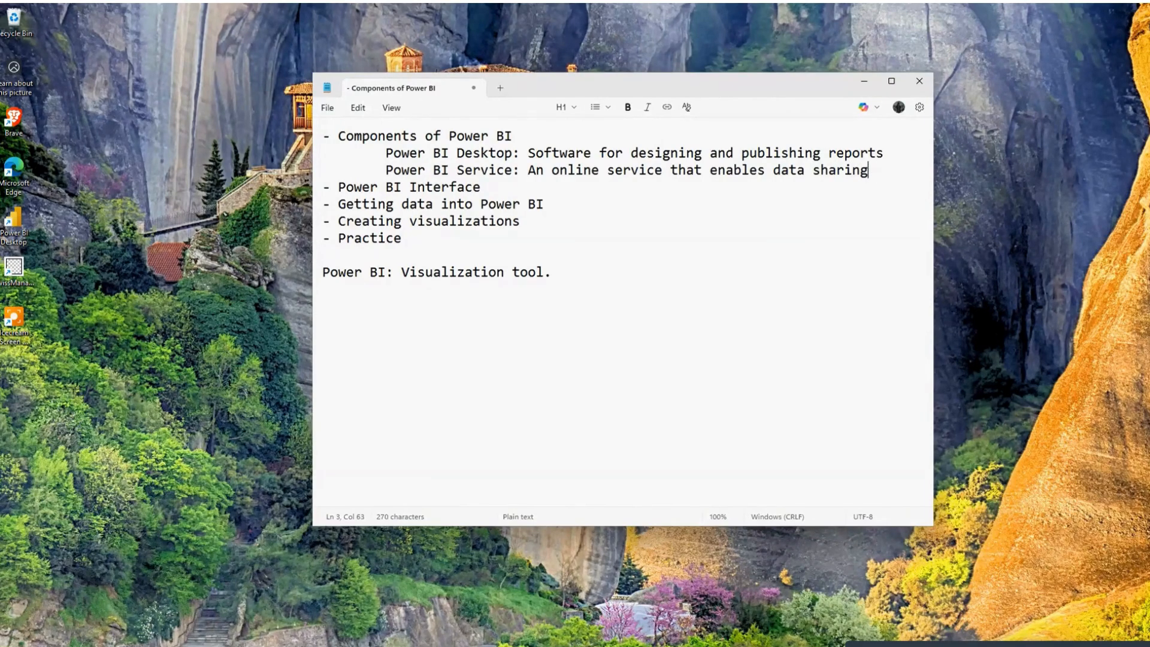
type("& collaboration")
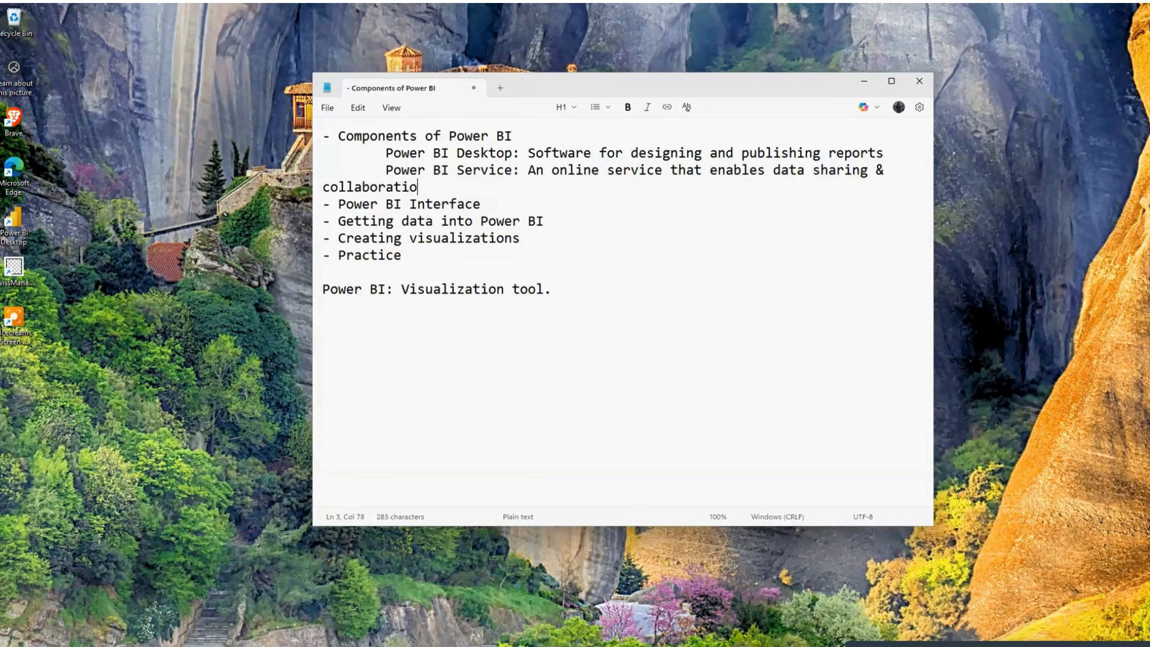
Indent the wrapped word "collaboration" so that it sits beneath the Power BI Service description
key("Home")
key("Tab")
key("Tab")
key("Tab")
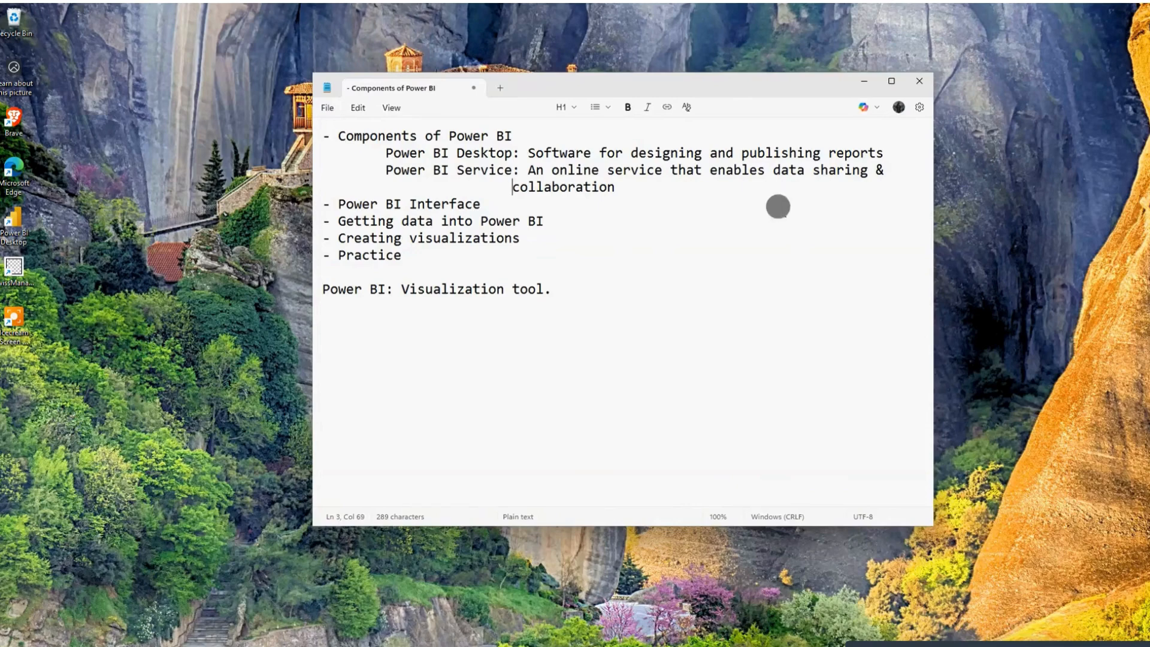
left_click(659, 181)
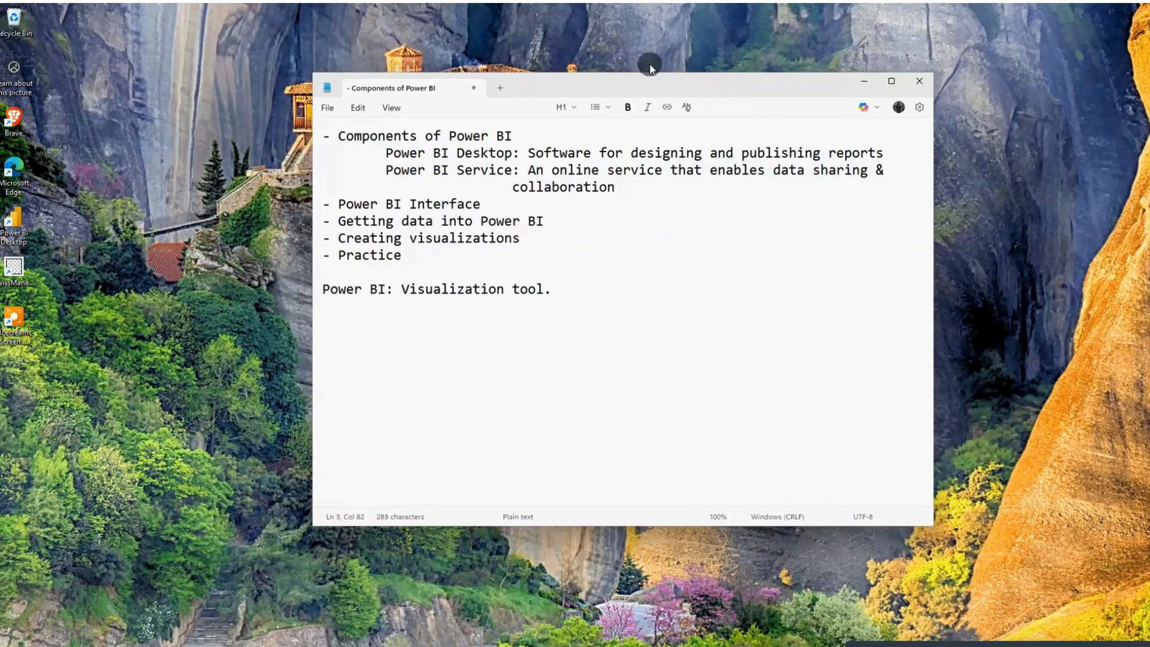
Reposition the notes window on the desktop and end the Power BI Service description with a period
left_click(641, 84)
left_click_drag(640, 86, 561, 77)
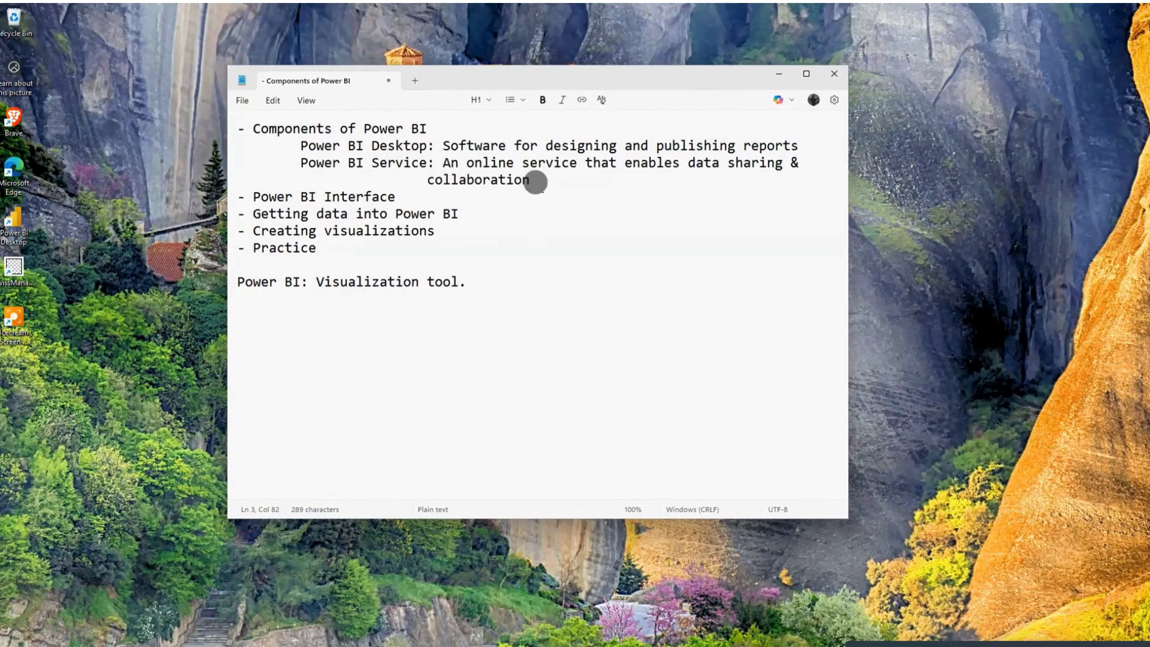
left_click(537, 188)
left_click(531, 180)
type(".")
Add an indented line reading "Power BI Mobile:" below the Power BI Service entry
left_click(547, 183)
key("Return")
key("Tab")
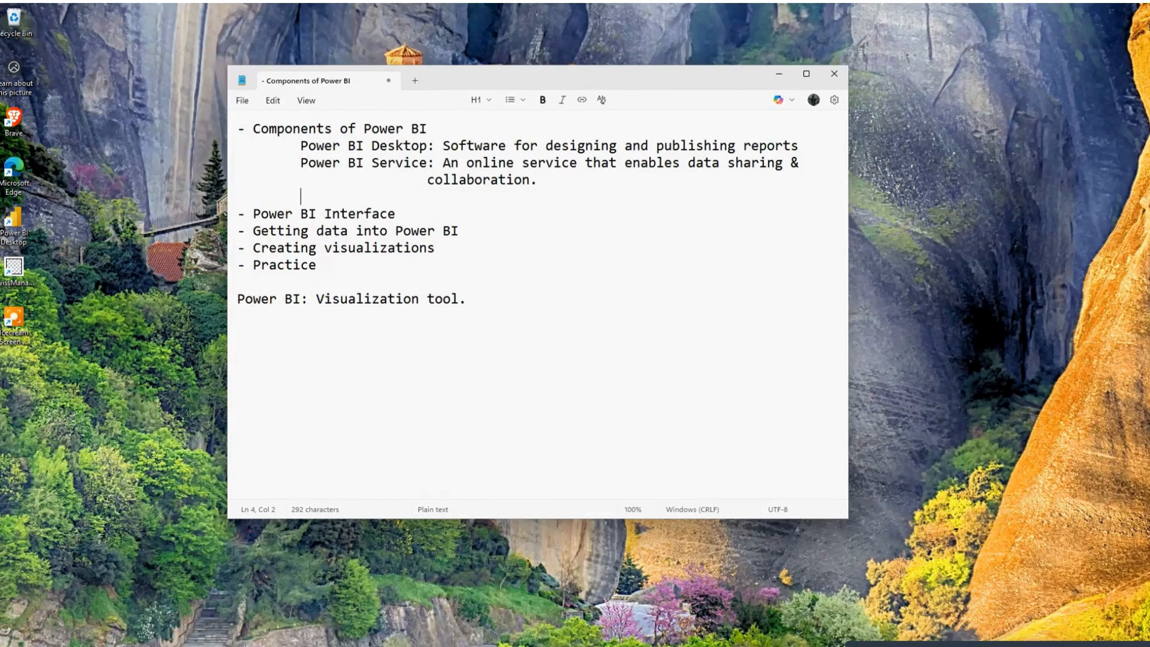
type("Power BI Mobi")
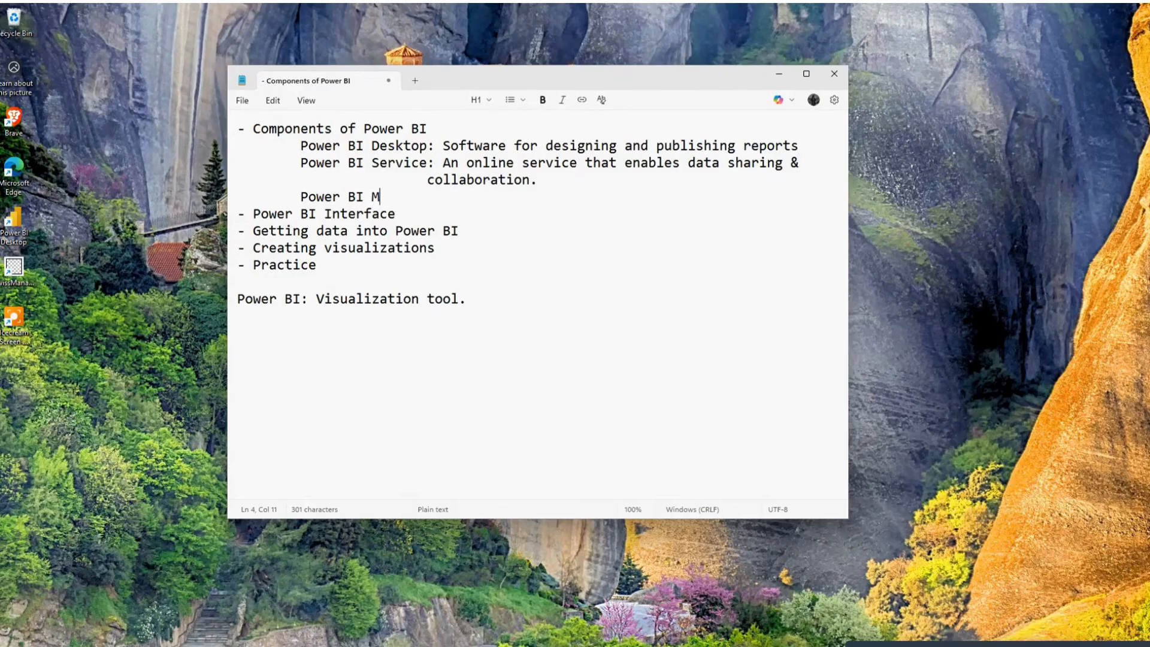
type("le:")
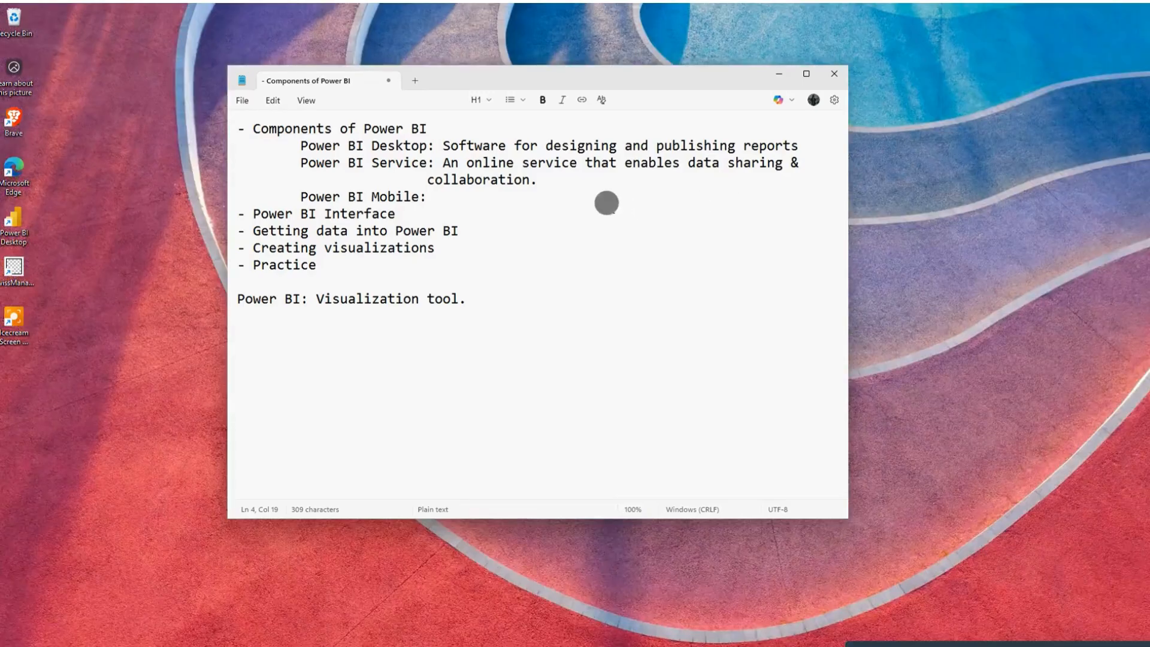
Highlight the Power BI Desktop, Service and Mobile lines for review, and clear the selection
left_click(562, 181)
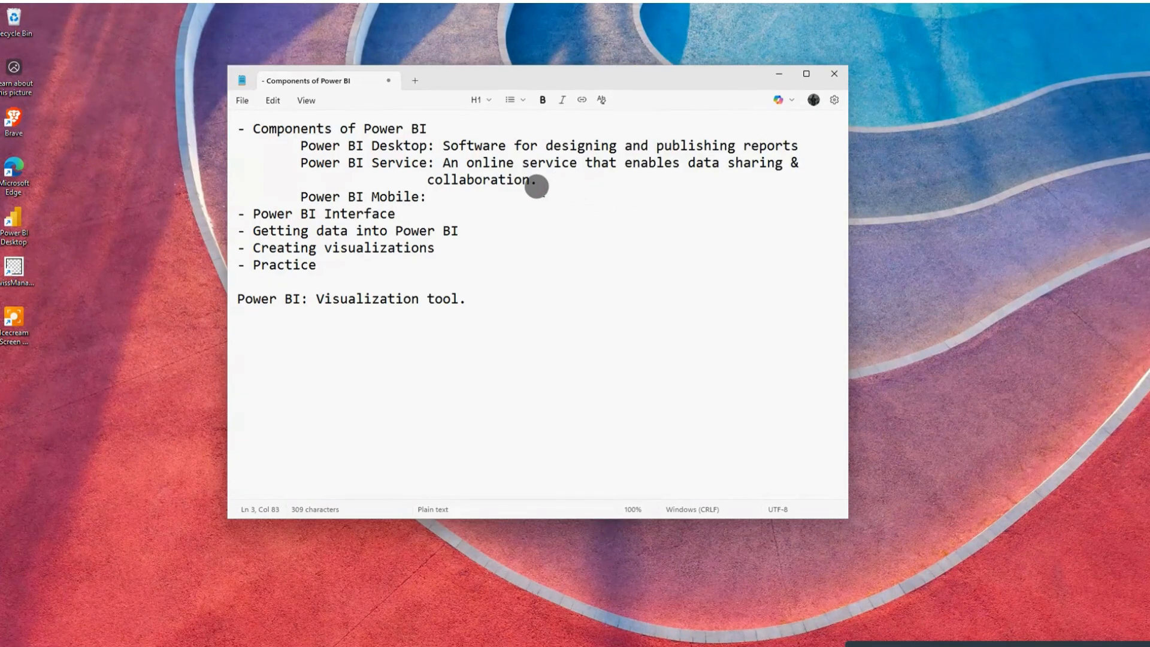
left_click(535, 189)
left_click_drag(425, 195, 287, 143)
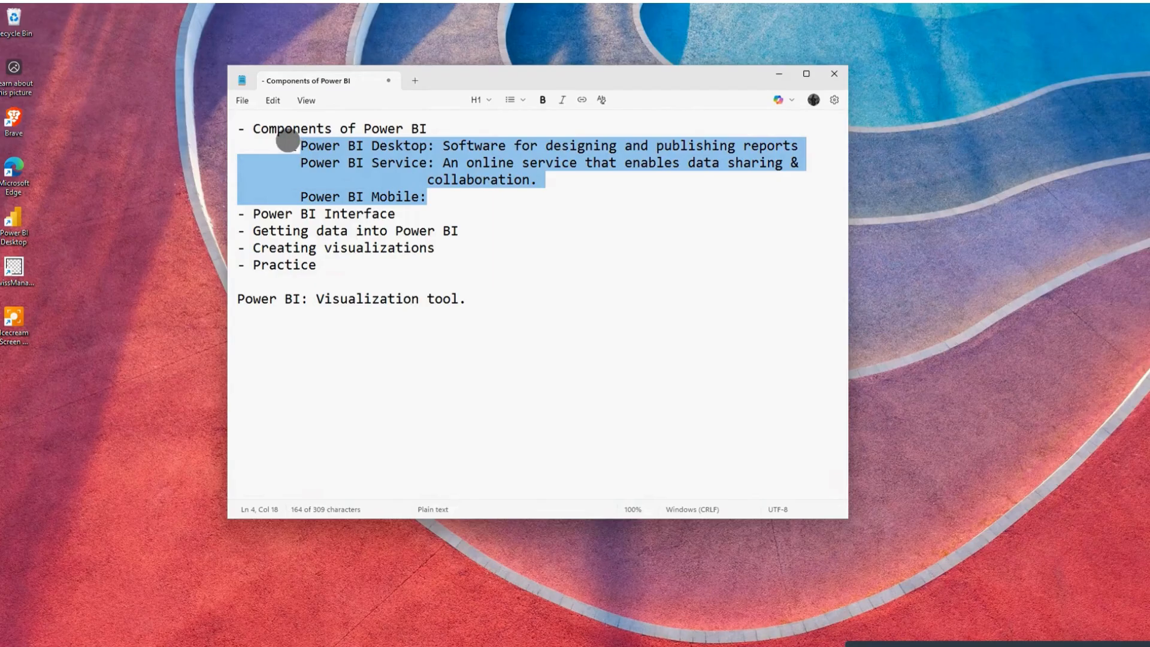
left_click(335, 151)
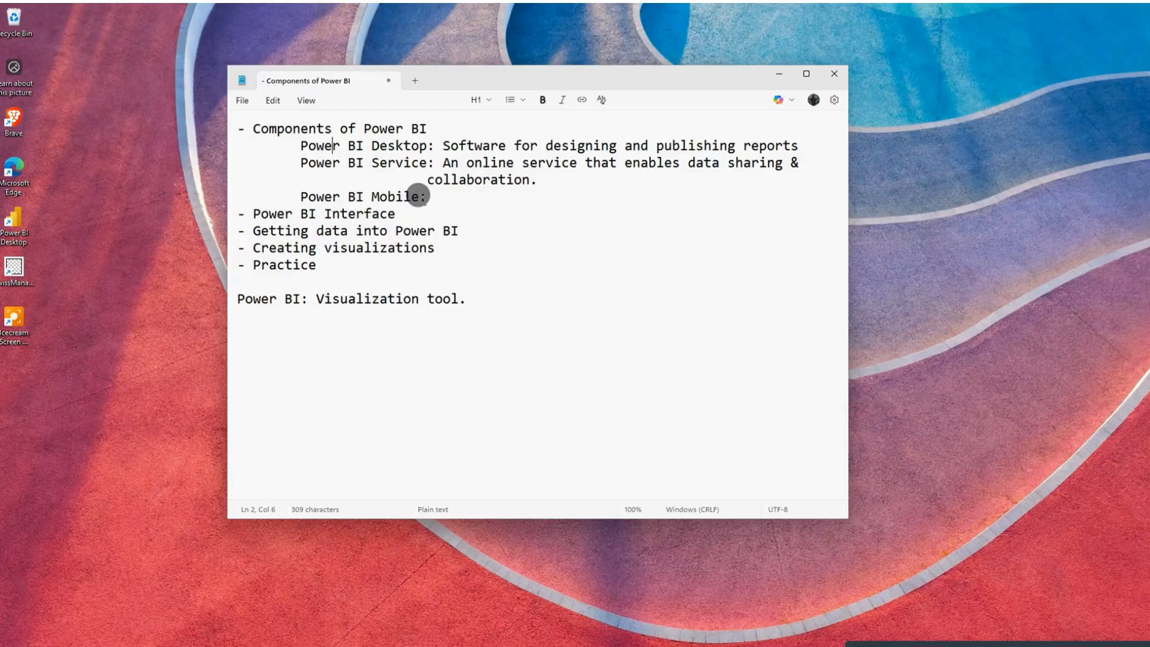
Insert a blank line after "Power BI Mobile:" and another after "Power BI Interface"
left_click(419, 196)
key("Return")
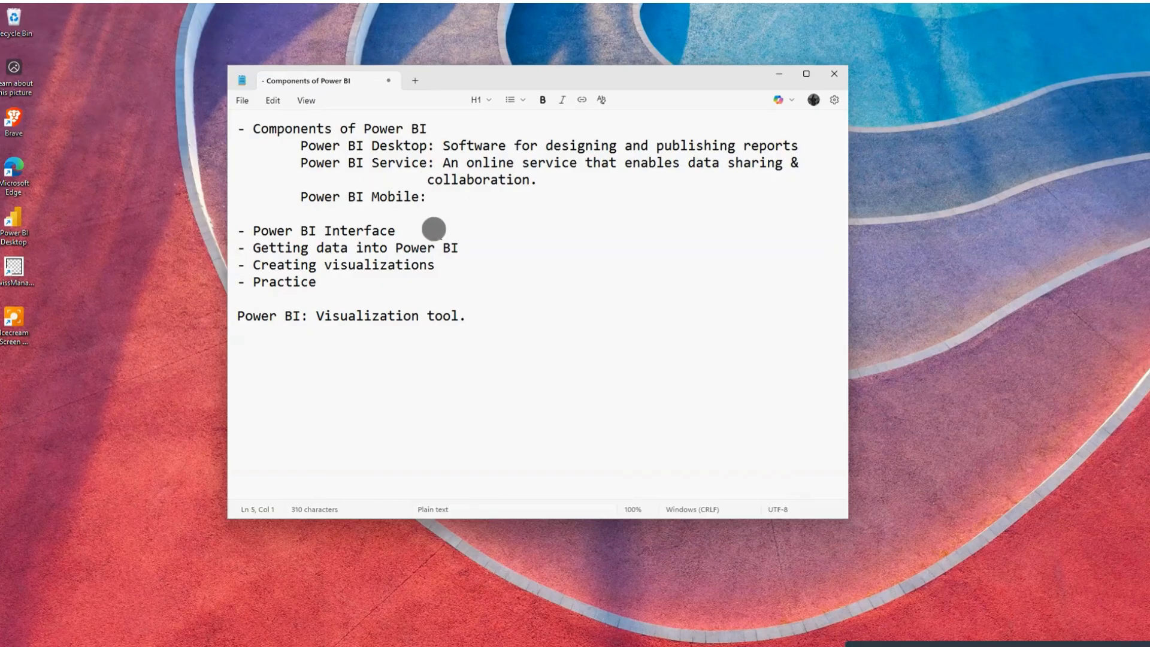
left_click(431, 229)
key("Return")
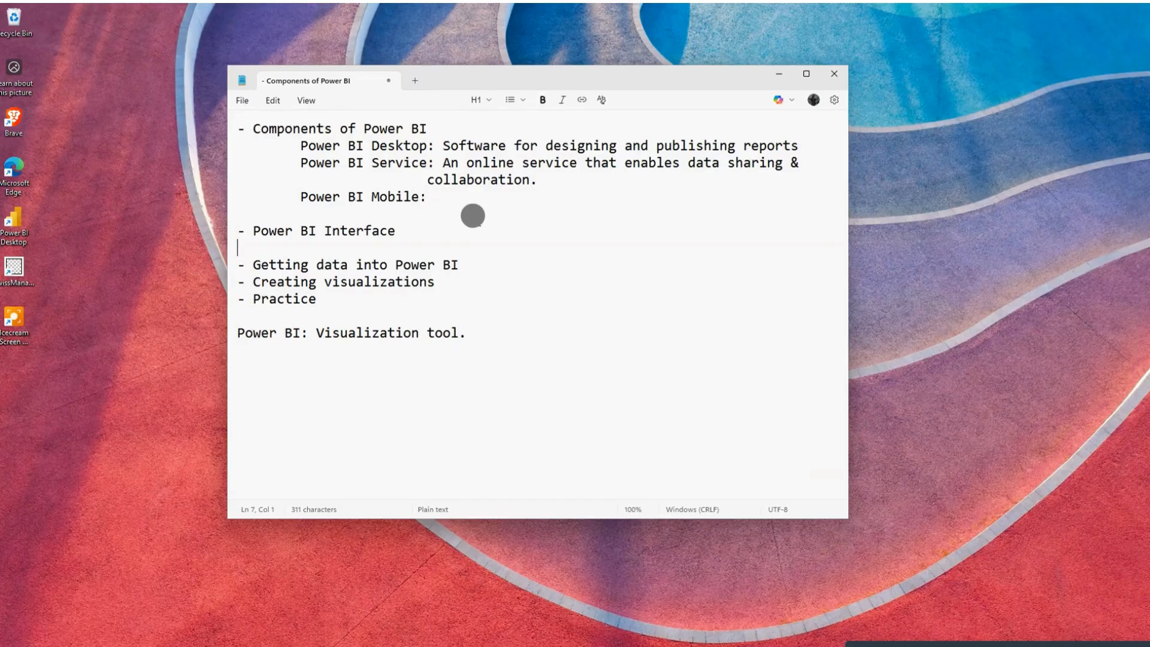
Add an indented numbered list under "Power BI Interface": "1. Toolbar", "2. Navigation Pane" and "3. Workspace"
left_click(444, 230)
key("Return")
key("Tab")
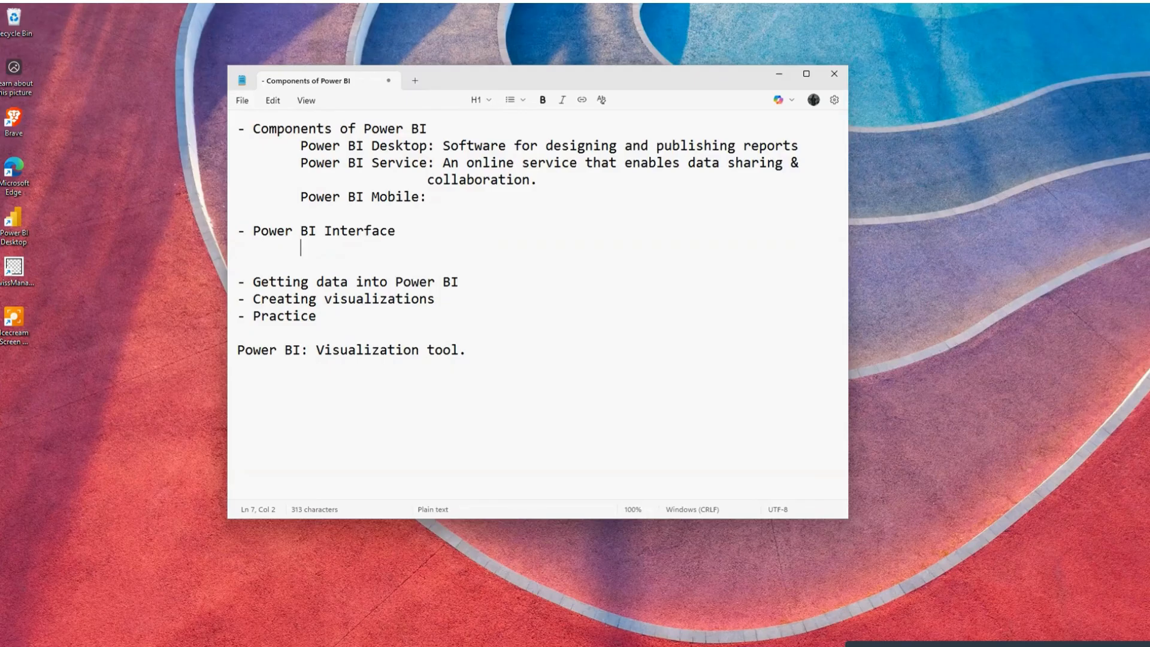
type("1. Toolbar")
key("Return")
key("Tab")
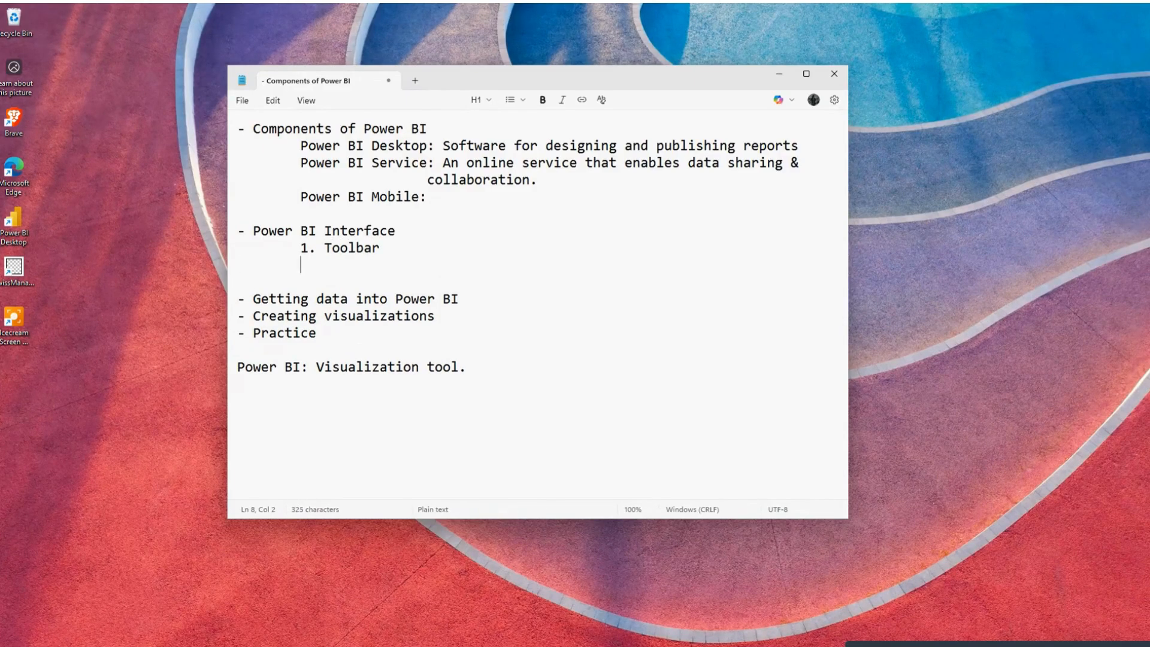
type("2. Navigation Pane")
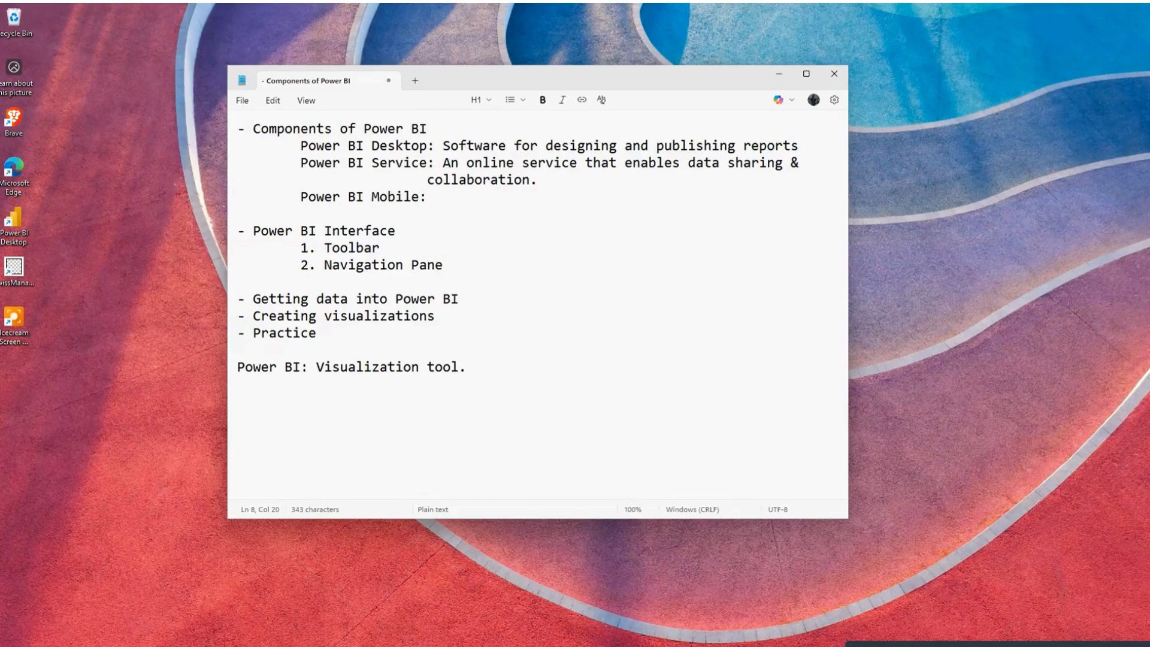
key("Return")
key("Tab")
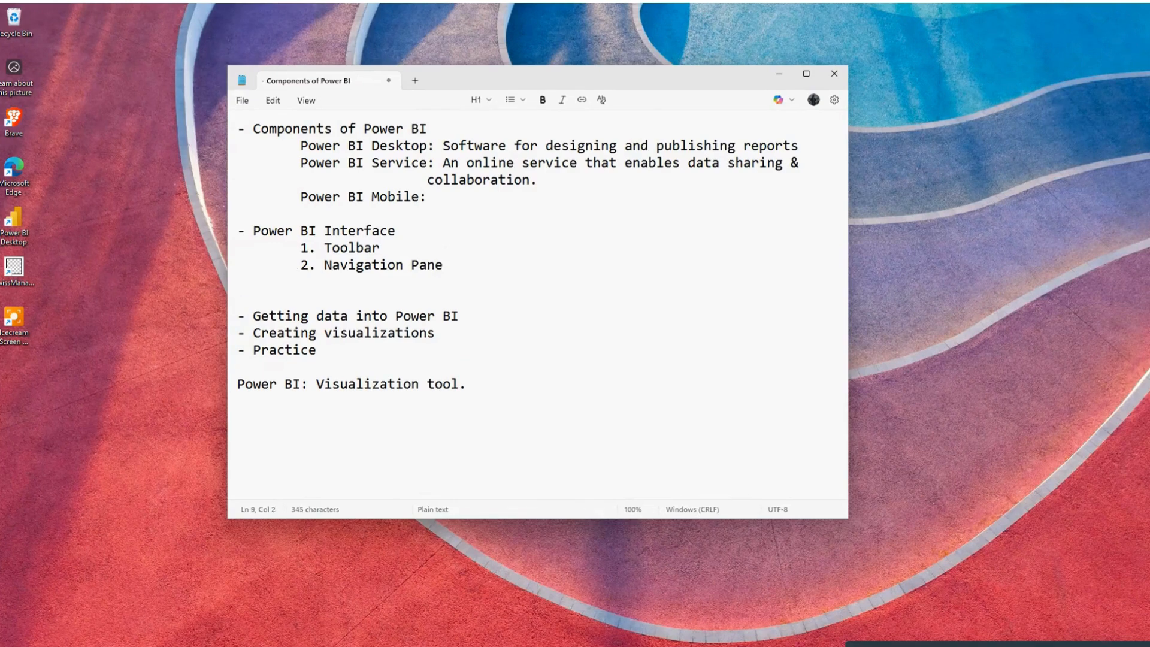
type("3. Workspace")
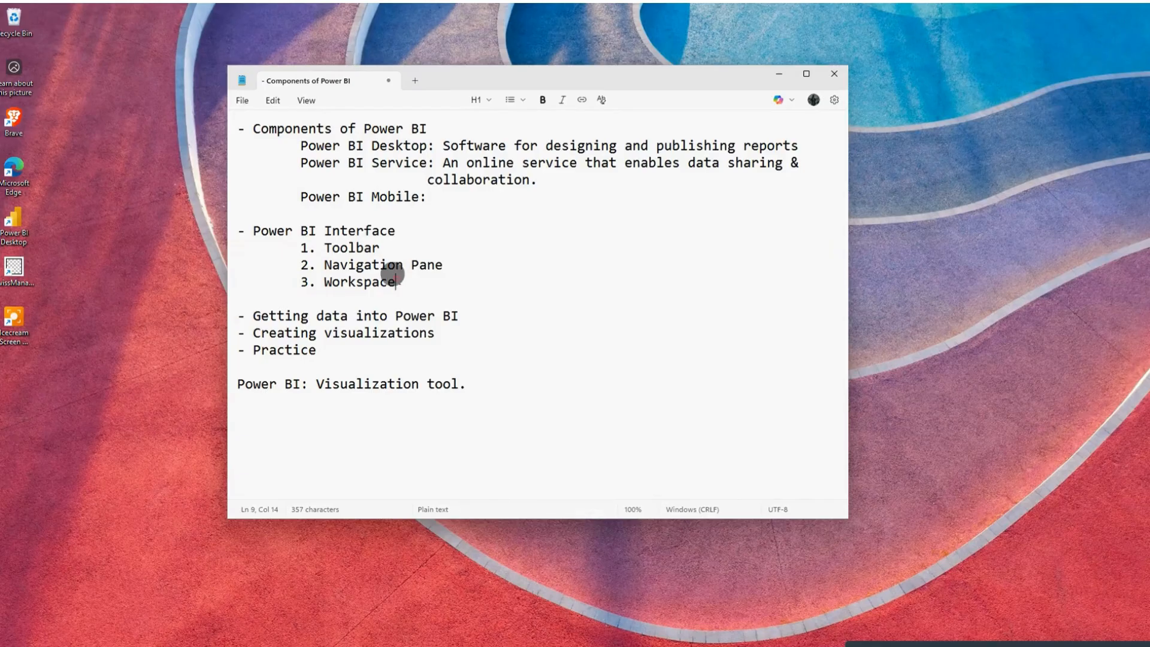
Review the numbered interface list, move the notes window aside and launch Power BI Desktop
left_click_drag(393, 277, 324, 248)
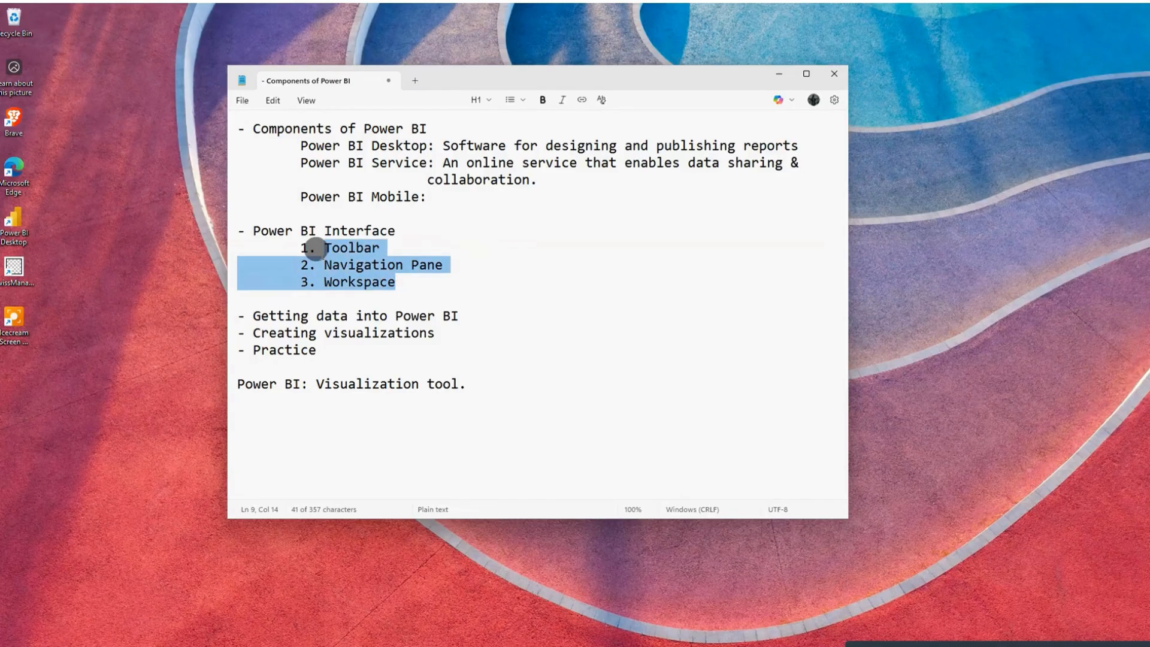
left_click(393, 251)
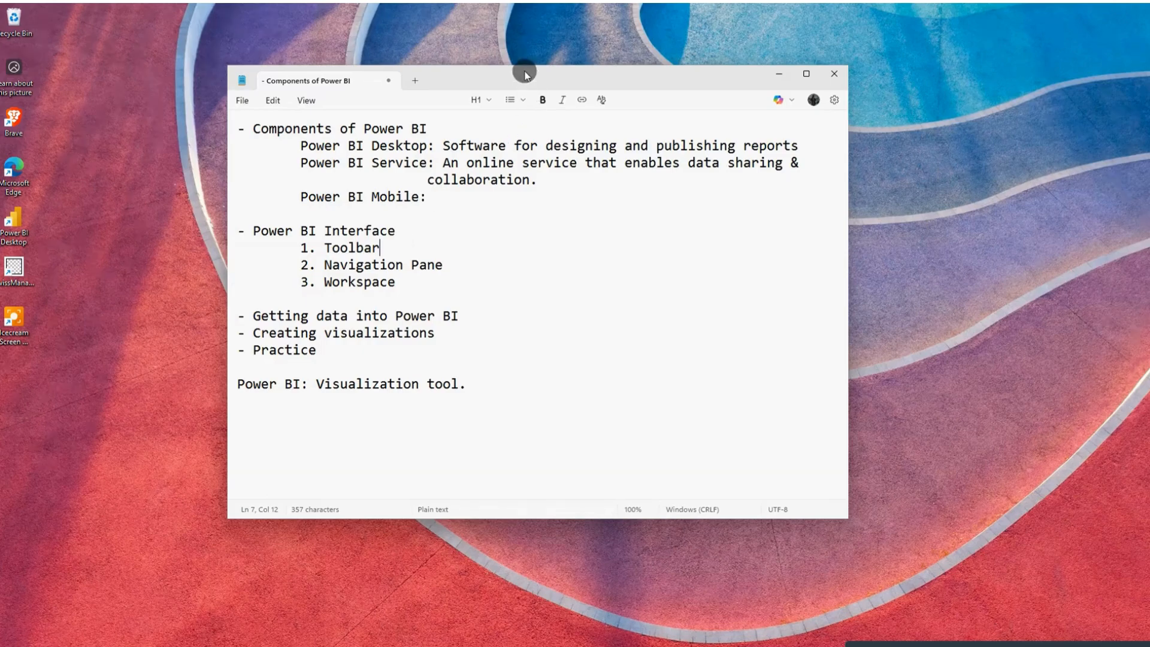
left_click_drag(521, 73, 404, 71)
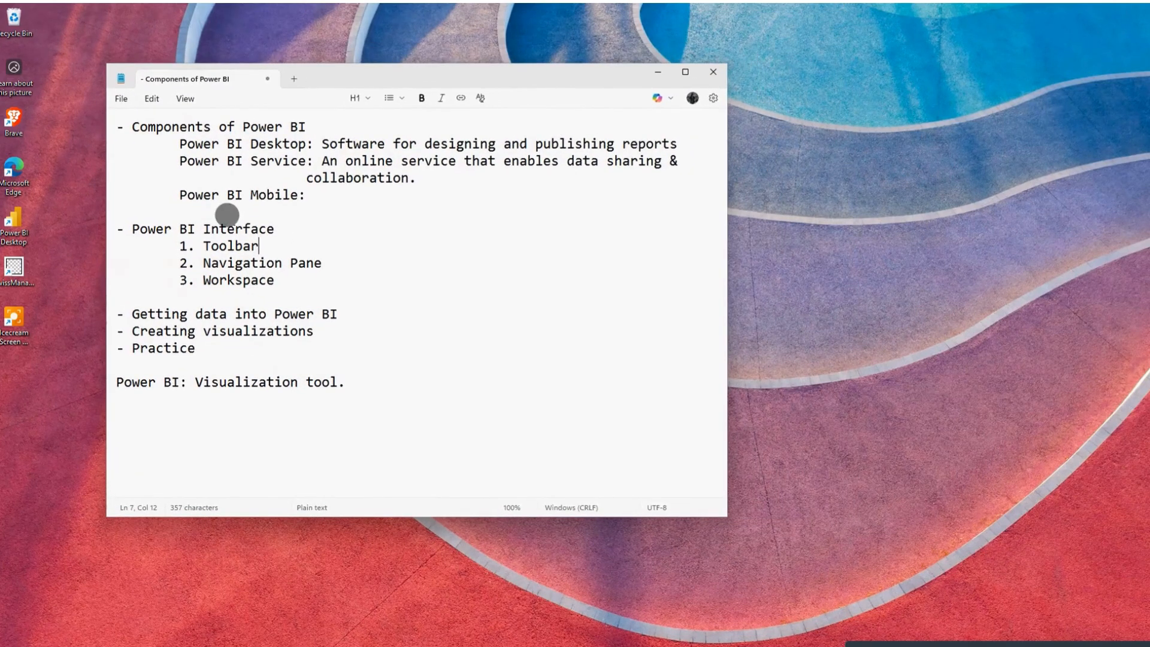
left_click(16, 220)
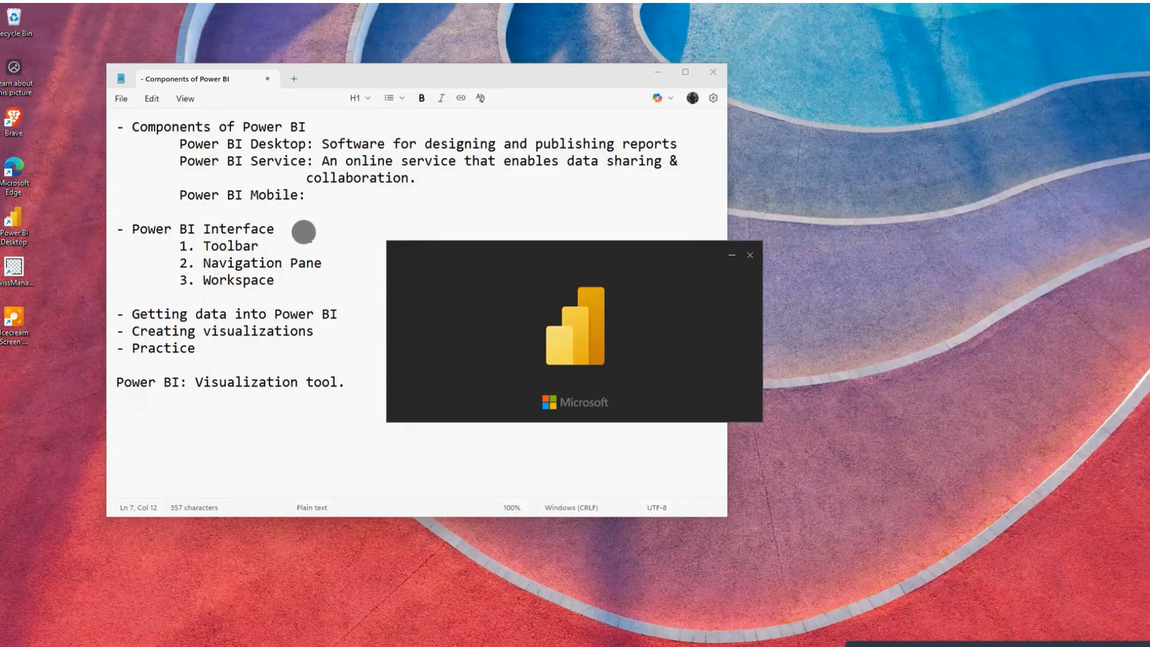
In the Notepad notes, add a colon after "Toolbar" and a further indented line below it reading "Ribbon: Composed tabs"
left_click(283, 237)
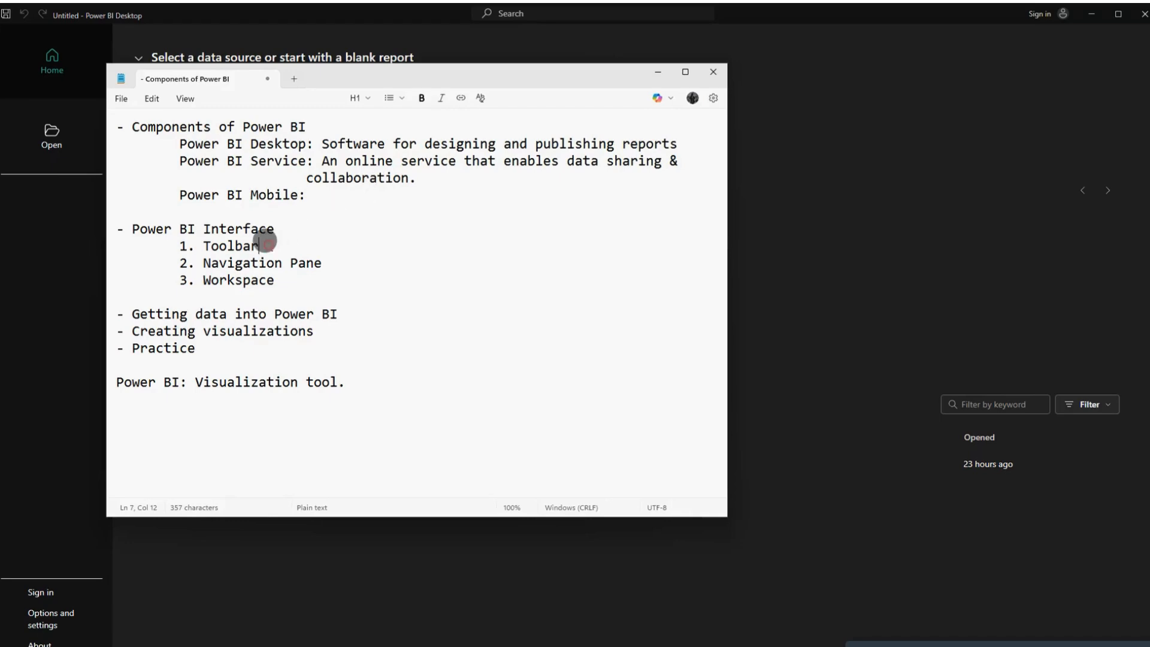
type(":")
key("Return")
key("Tab")
key("Tab")
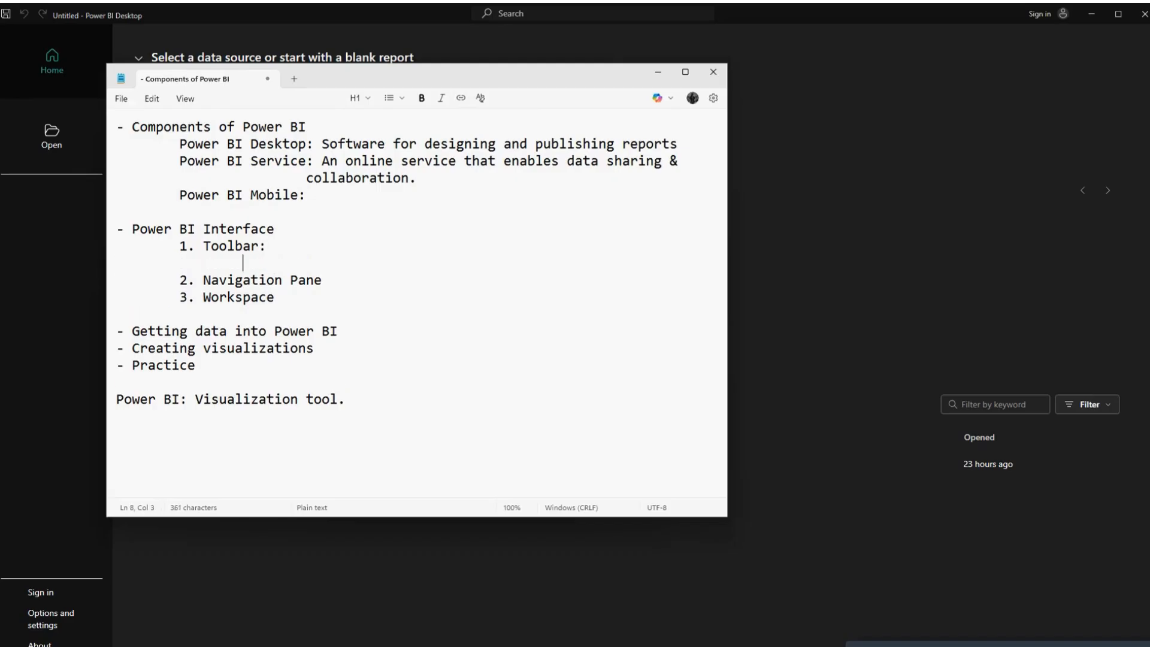
type("Ribbons")
key("BackSpace")
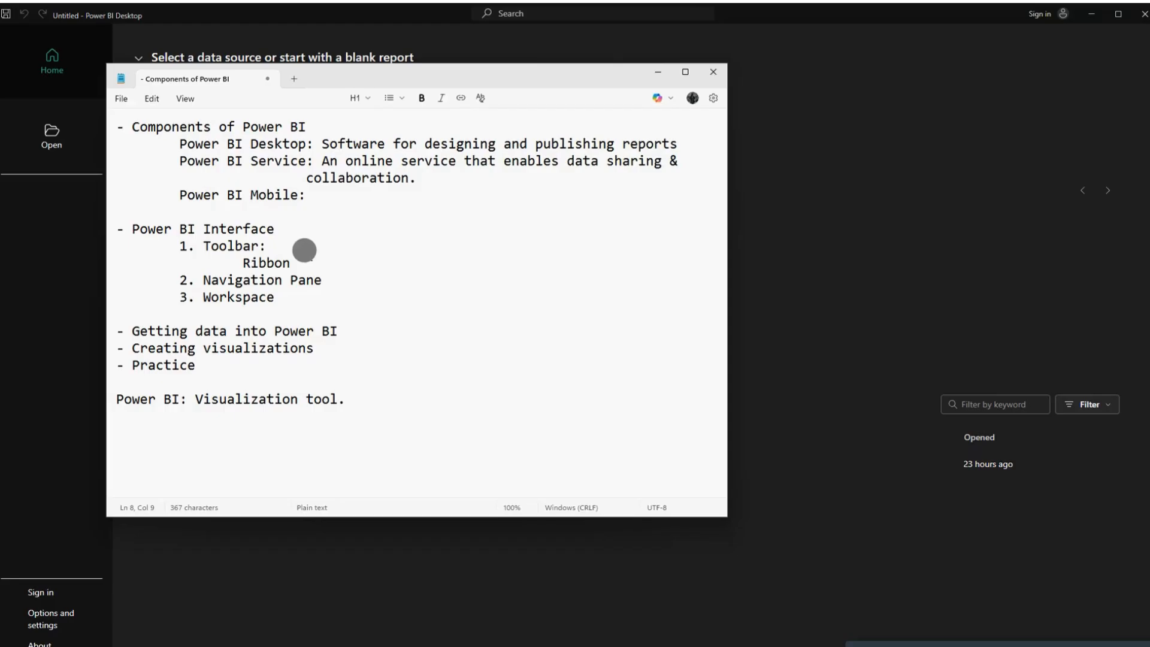
type(":")
type("Composed ")
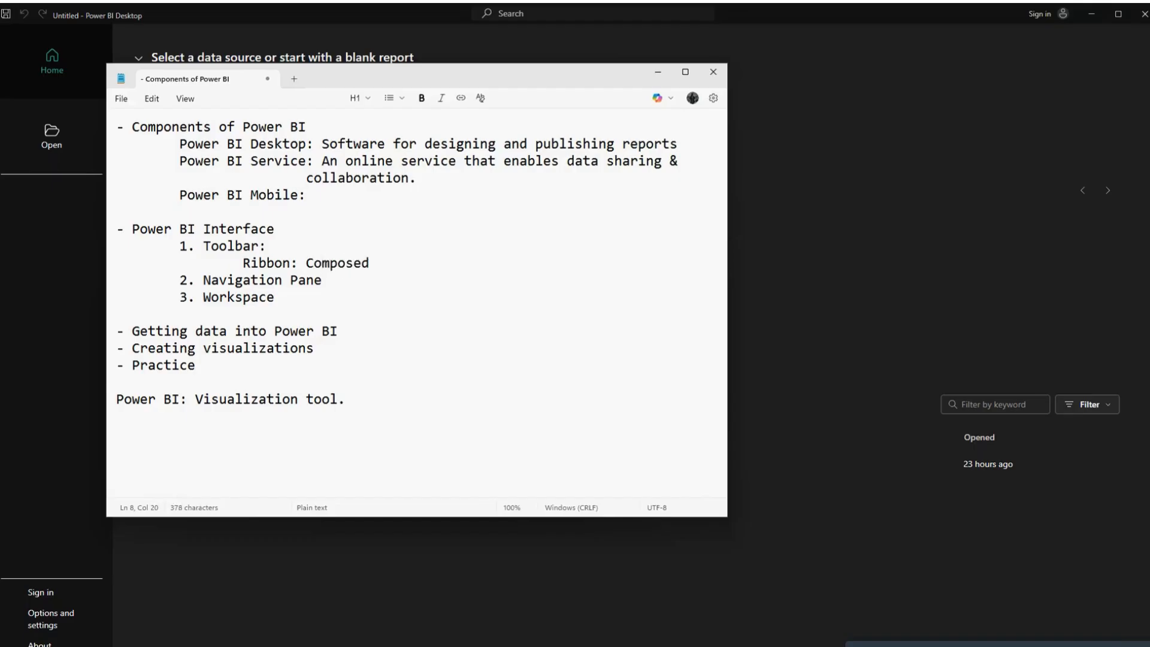
type("tabs")
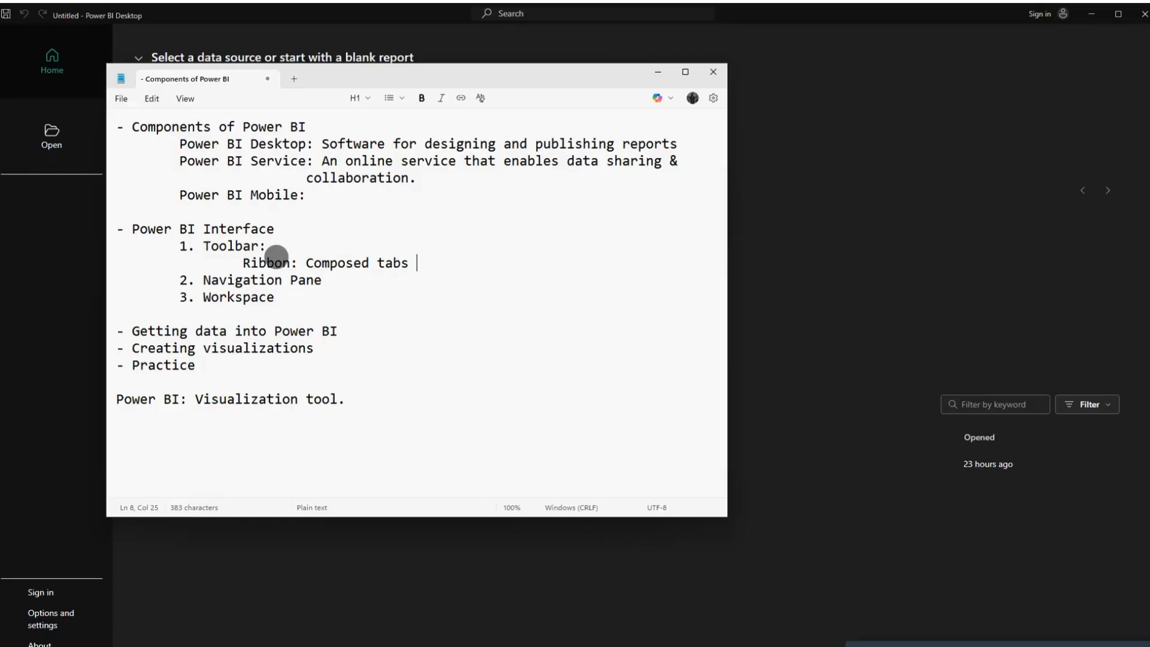
Add a line below the Ribbon entry at the same indent reading "Canvas: Workspace where you develop and edit reports"
key("Return")
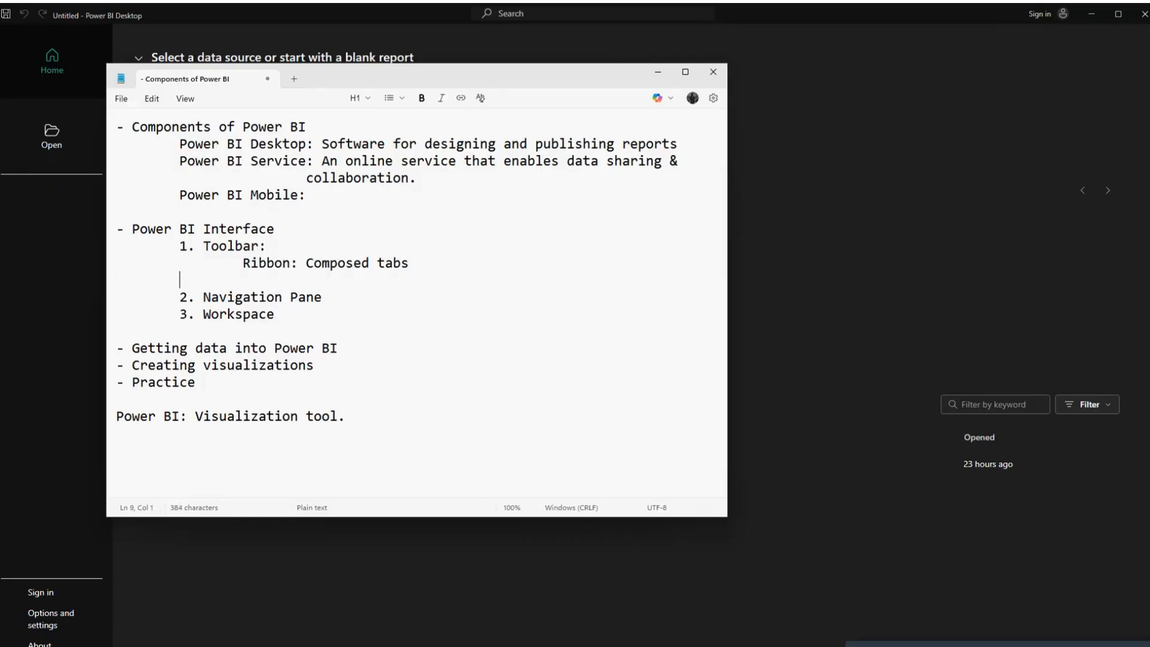
key("Tab")
type("Canvas:")
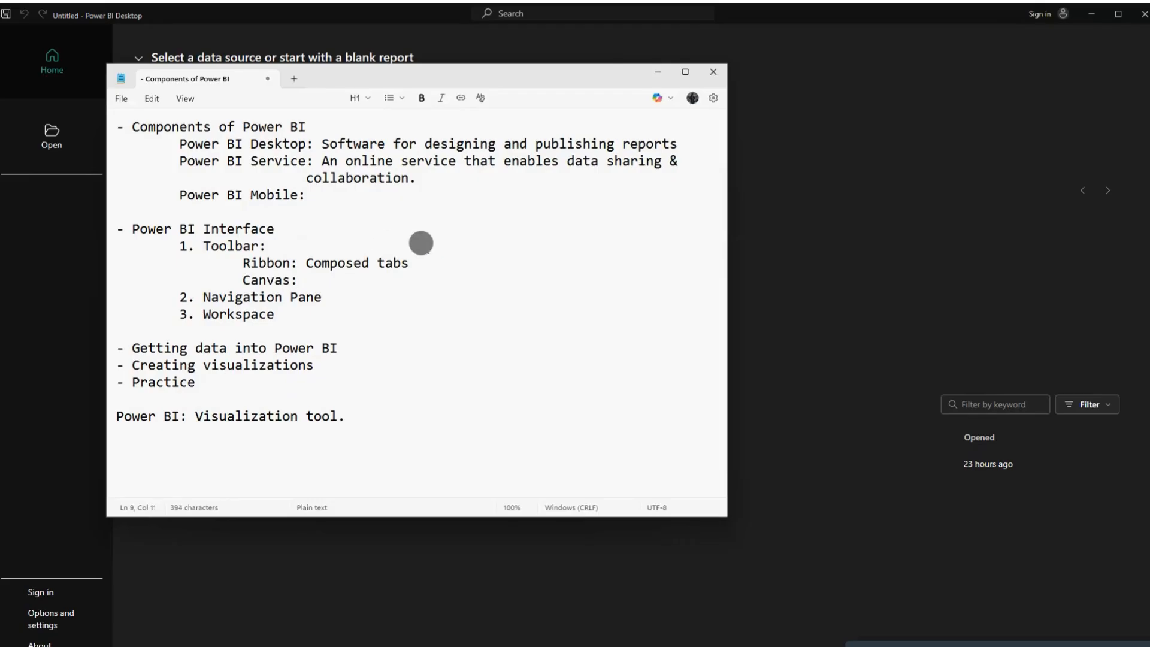
type(" Woe")
key("BackSpace")
key("BackSpace")
type("orkspace")
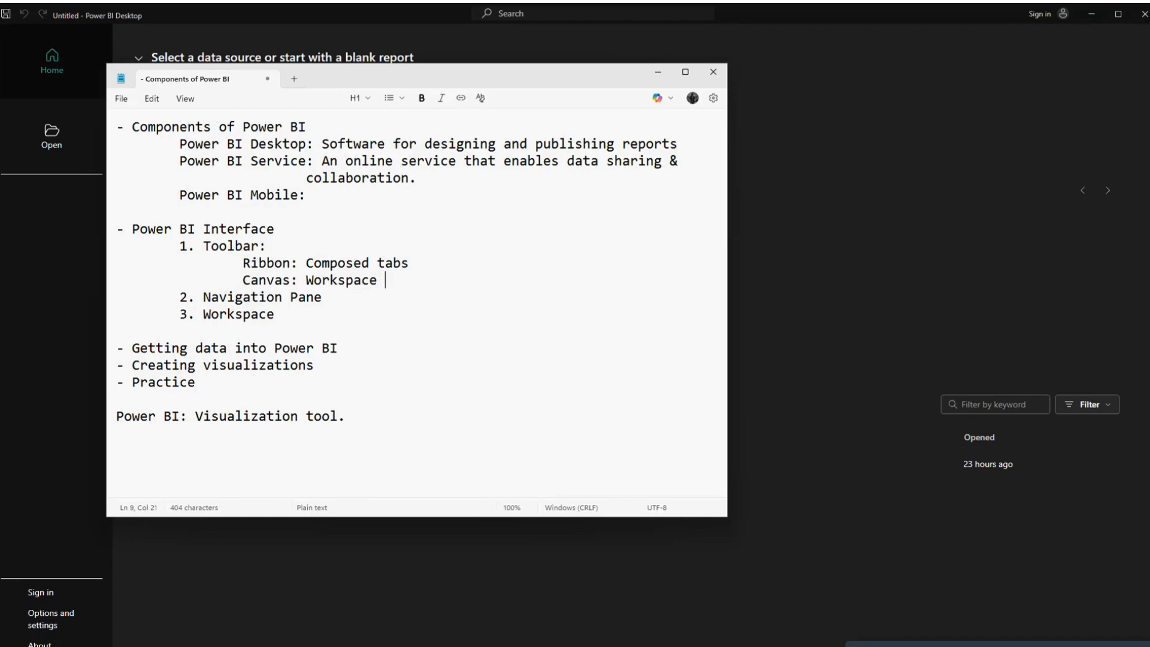
type("where you develop a")
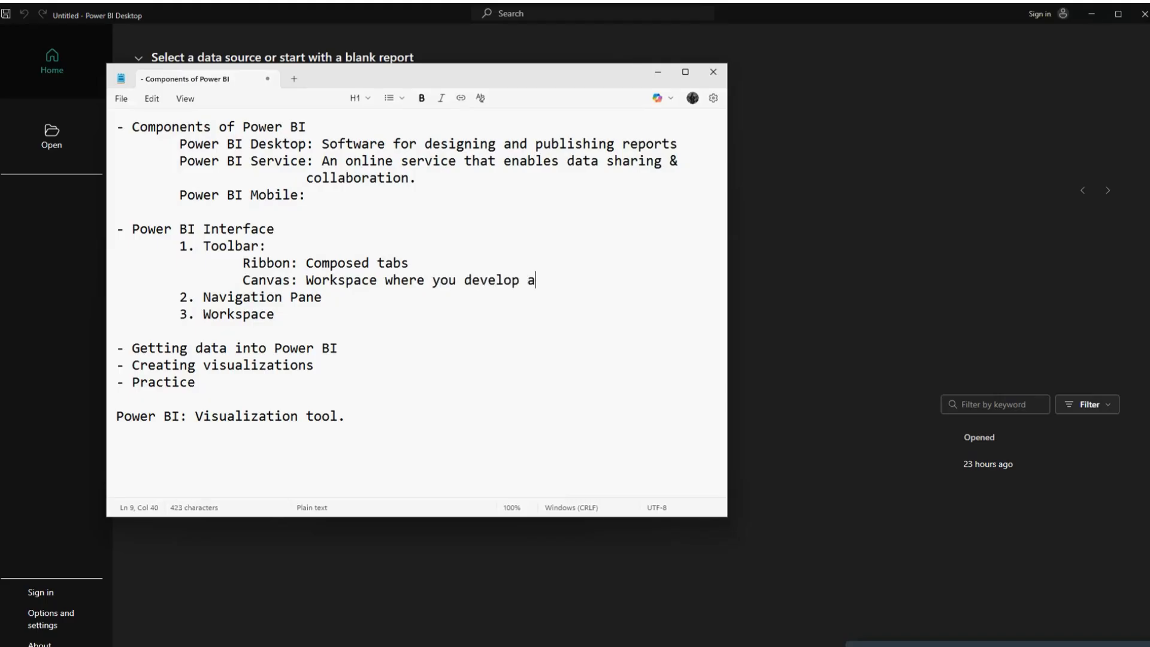
type("nd edit reports")
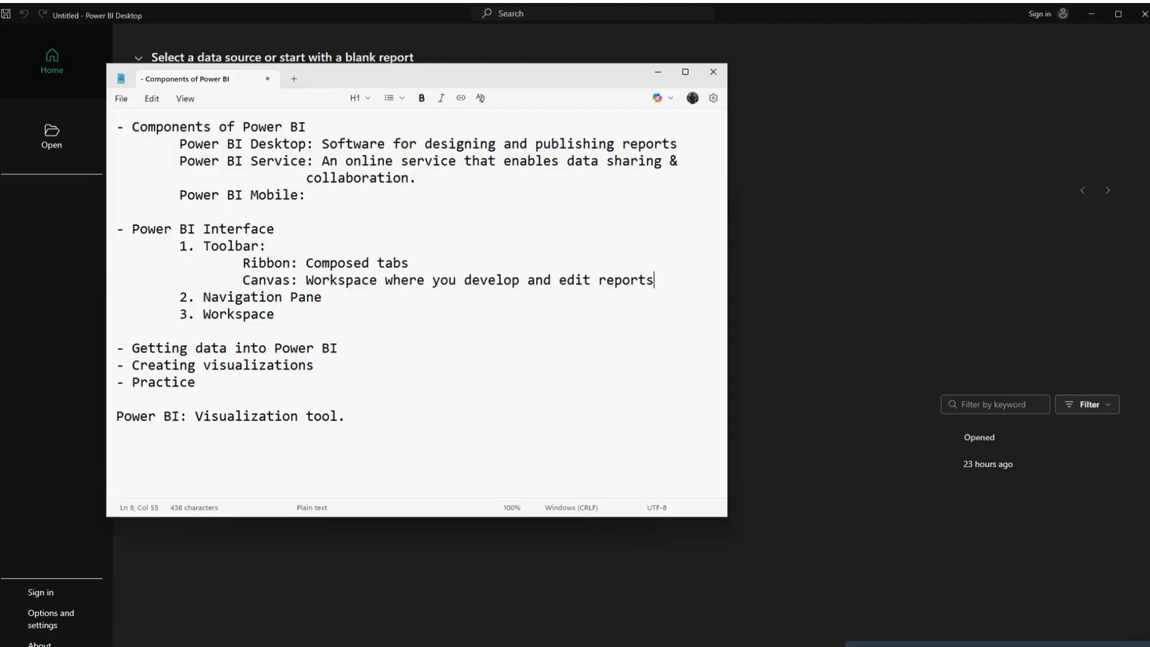
Add a line below the Canvas entry at the same indent reading "Page tabs: Navigation." and review the Toolbar section
key("Return")
key("Tab")
key("Tab")
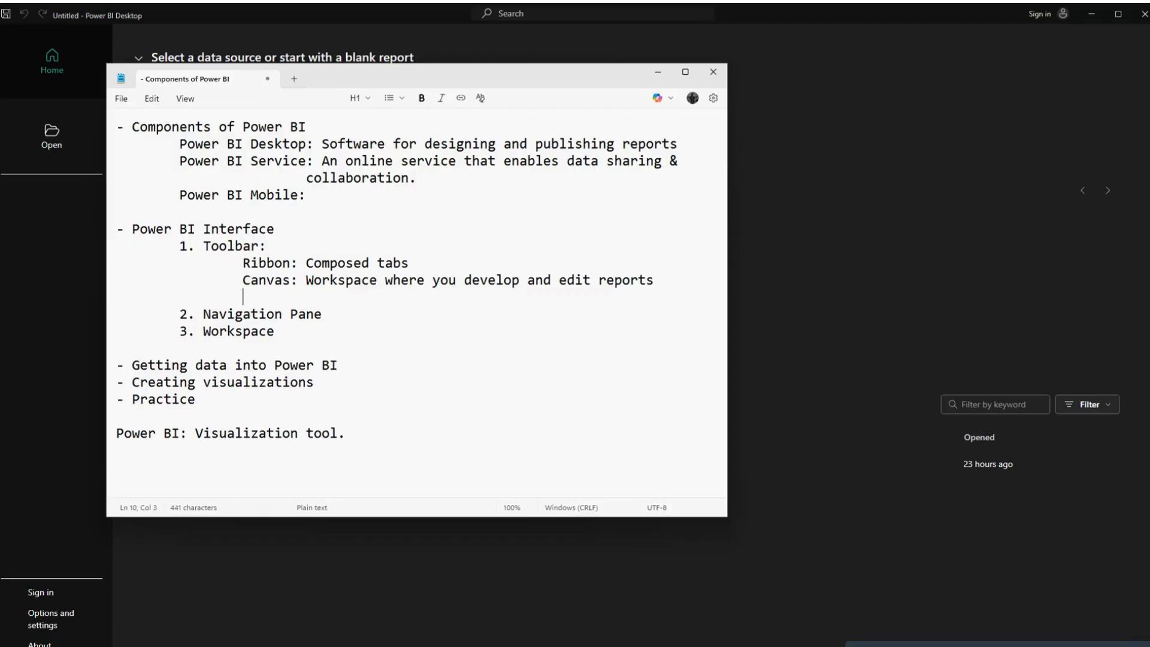
type("Page tabs:")
type("Naviag")
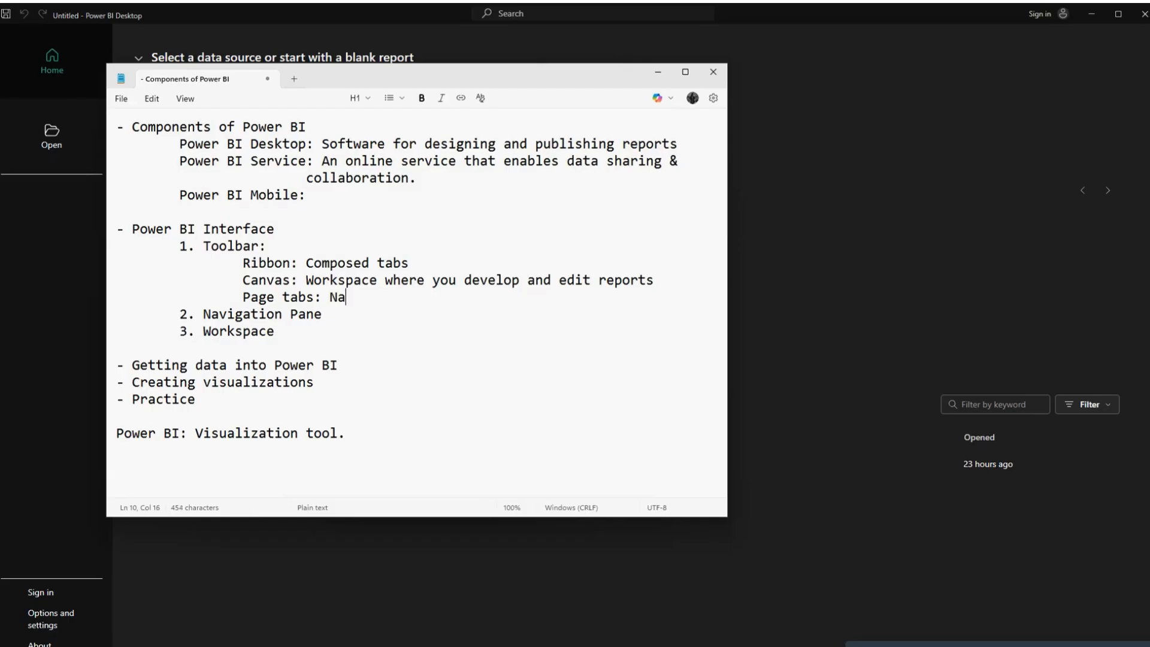
key("BackSpace")
key("BackSpace")
type("gation.")
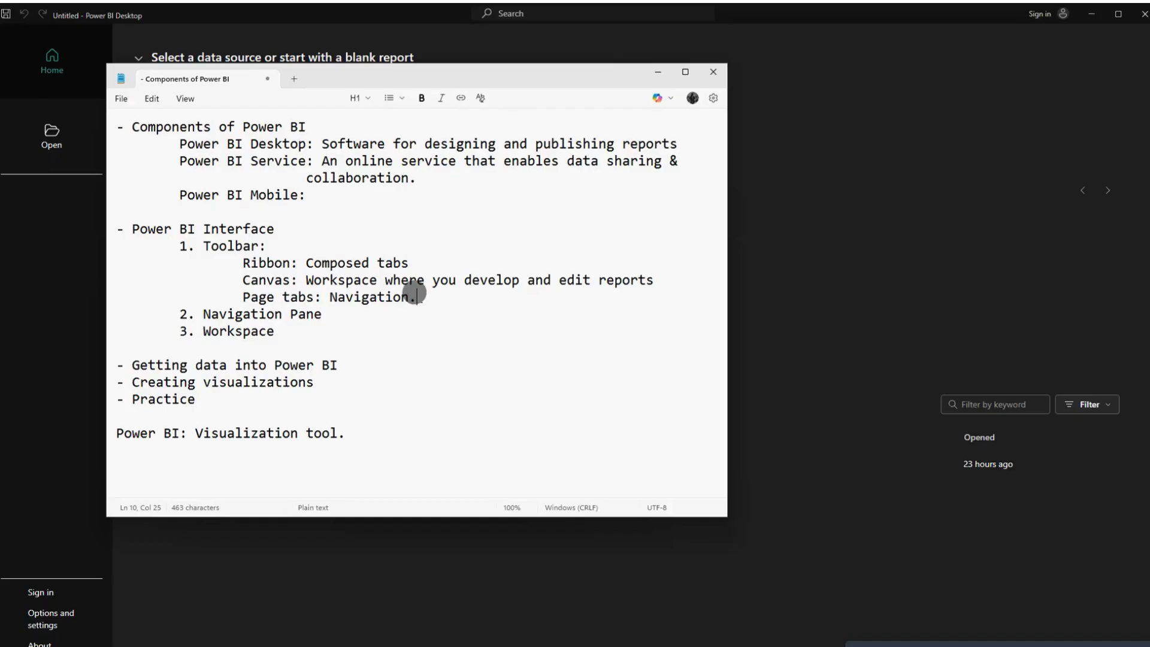
left_click_drag(418, 297, 197, 247)
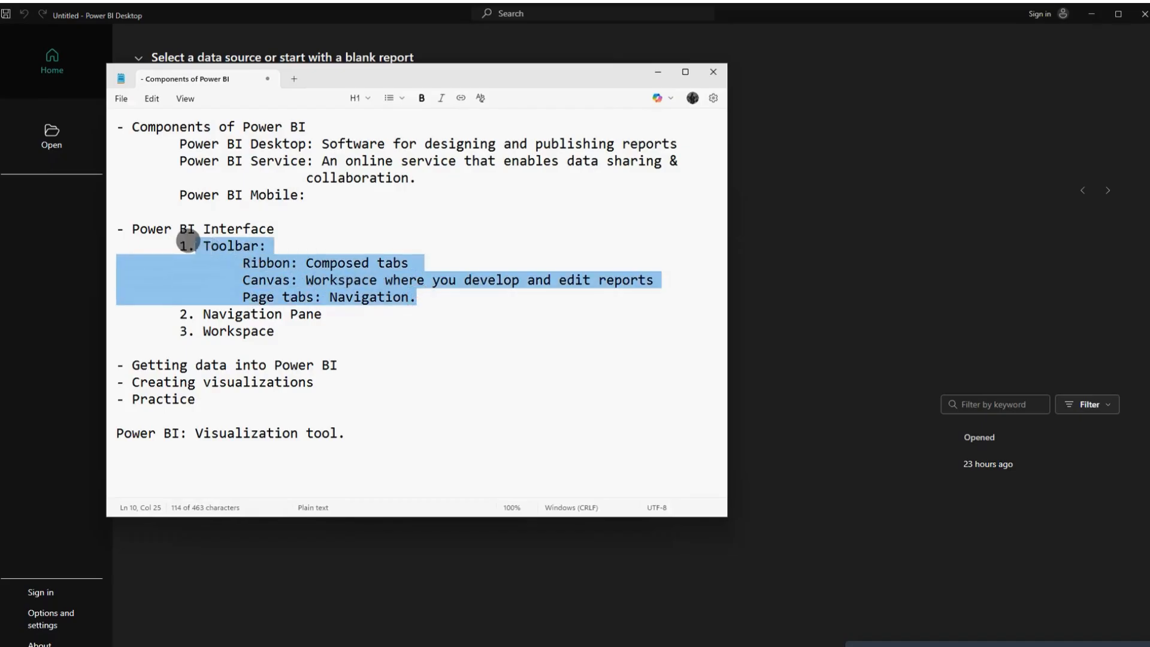
left_click(277, 264)
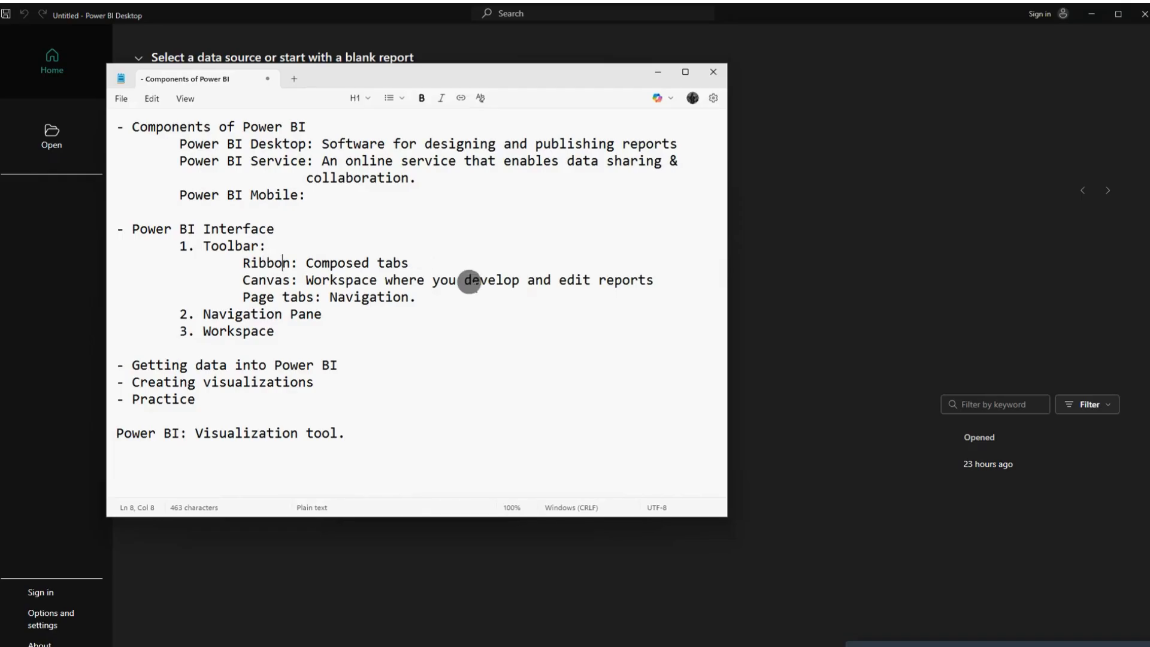
In the Canvas line of the notes, replace the word "reports" with "visualizations"
double_click(617, 289)
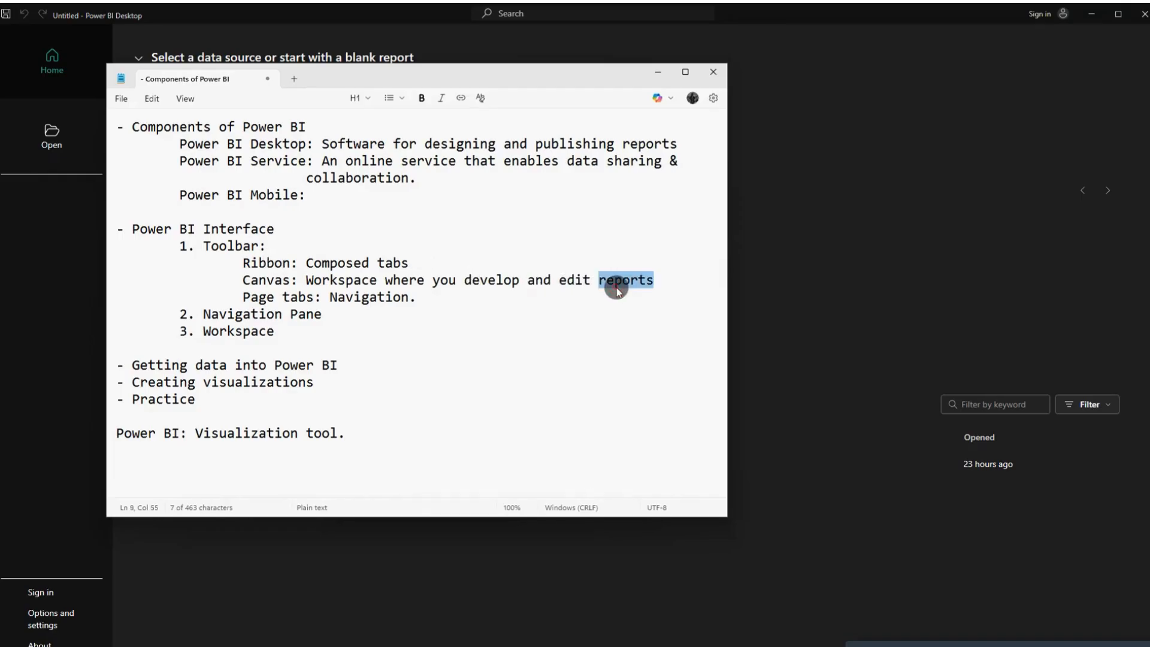
type("visualizat")
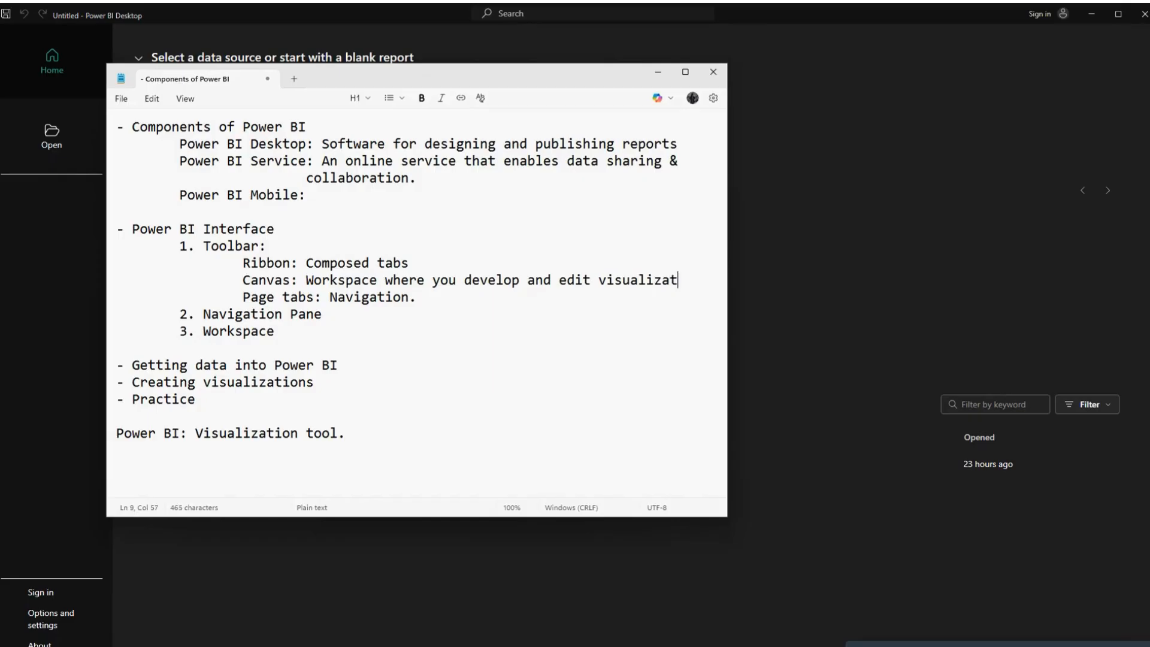
type("ions")
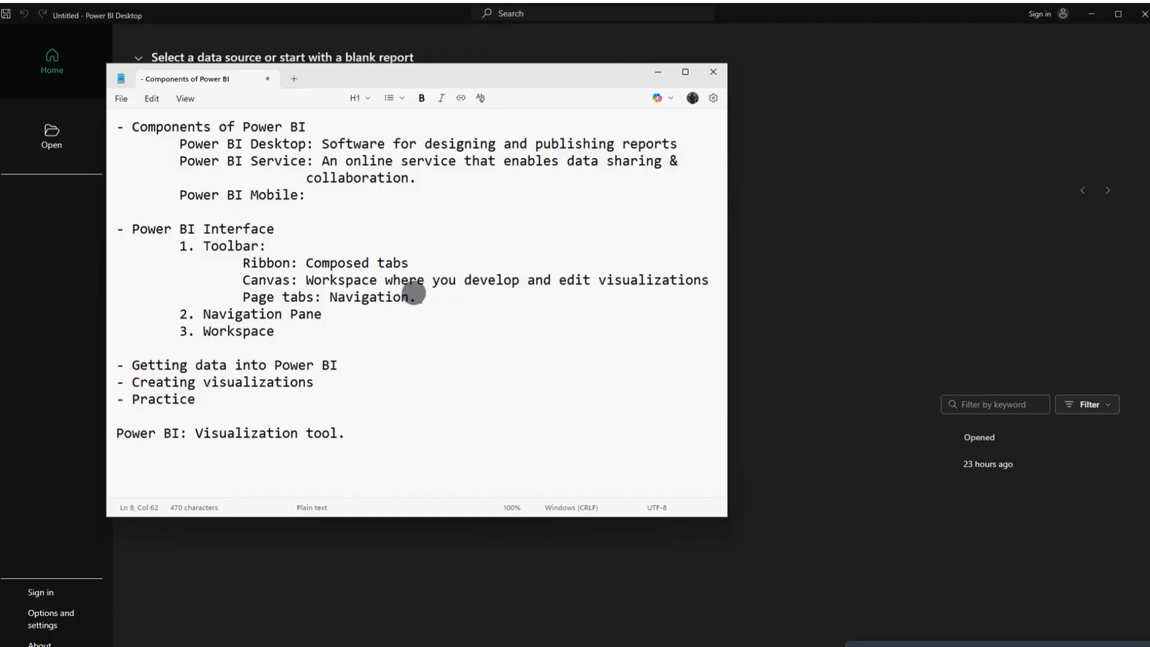
Switch to Power BI Desktop and start a blank report
left_click(789, 225)
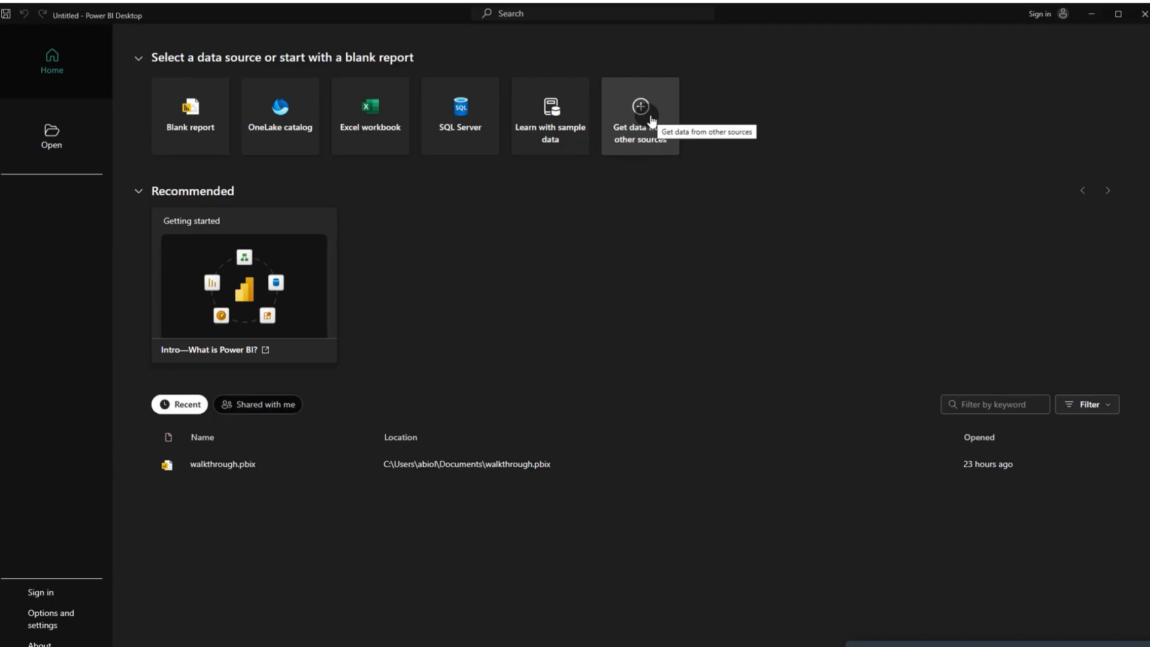
left_click(186, 138)
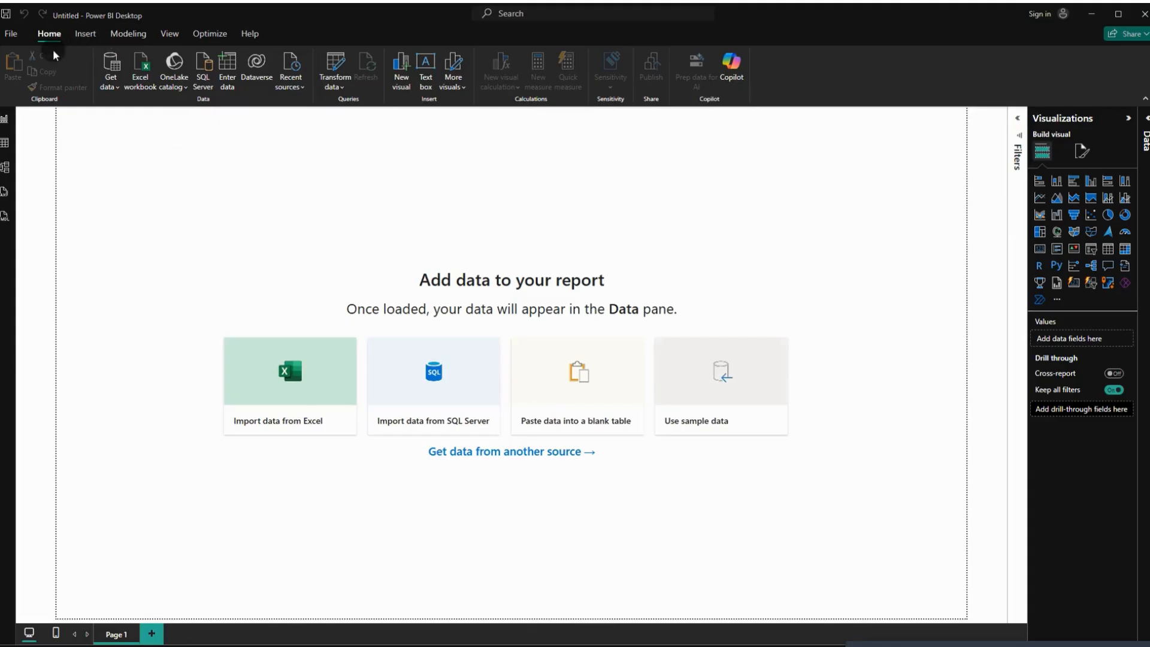
left_click(142, 147)
Examine the File page and the commands of the Insert, Modeling, View, Optimize and Help ribbons, ending on the Home ribbon
left_click(11, 38)
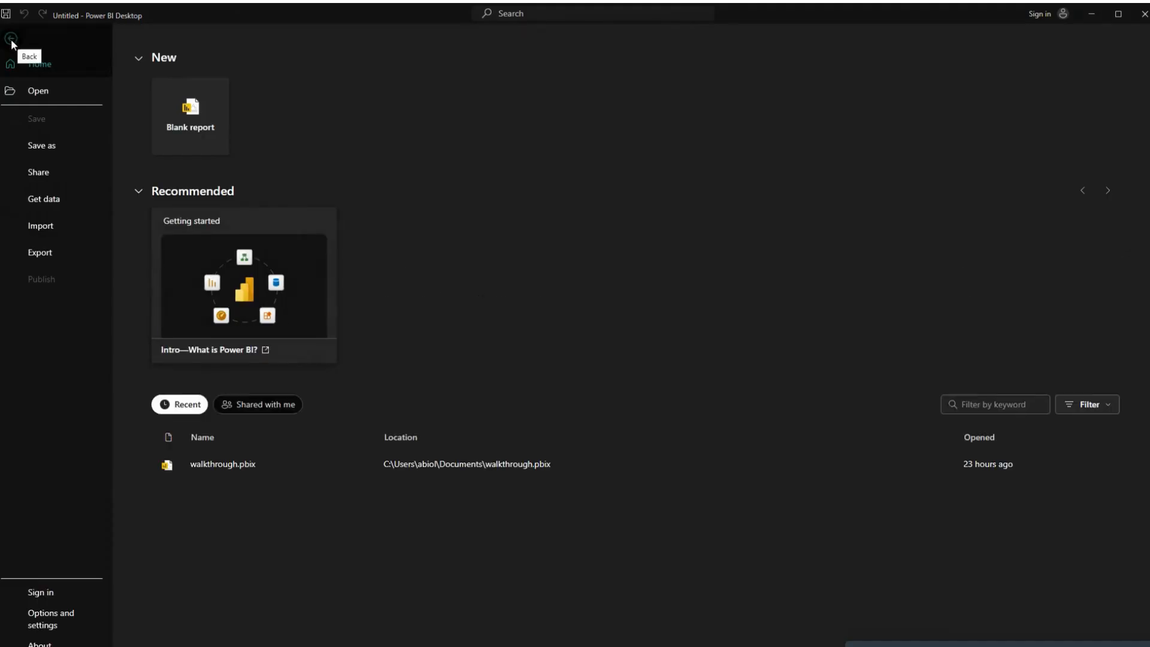
left_click(11, 42)
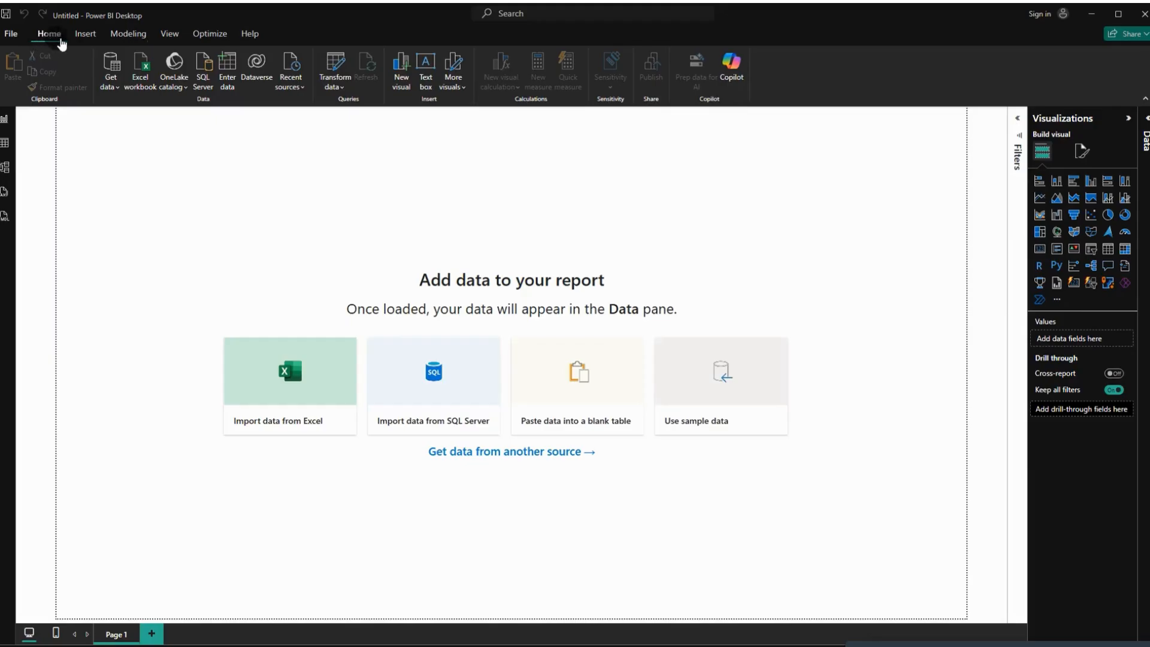
left_click(84, 37)
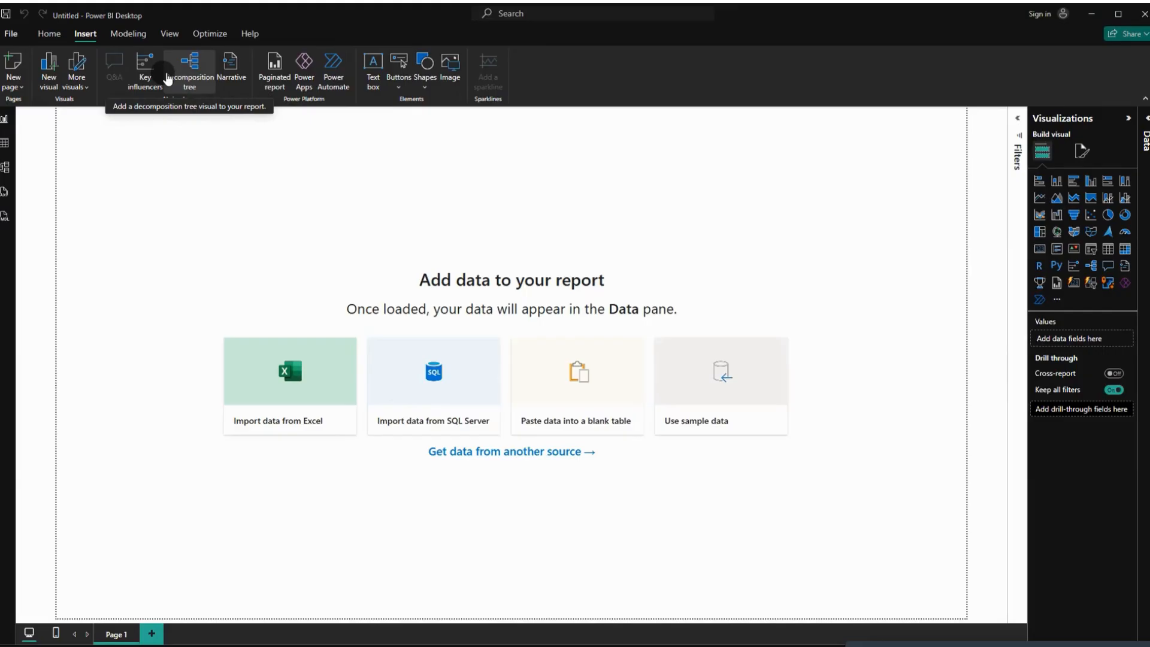
left_click(128, 33)
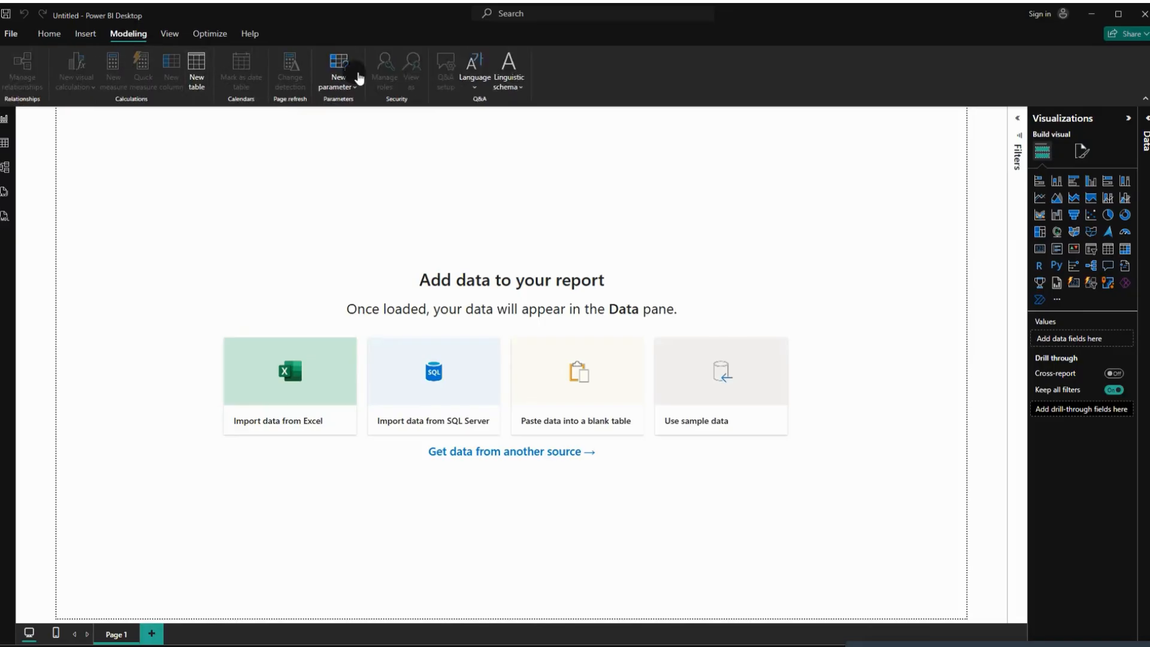
left_click(172, 35)
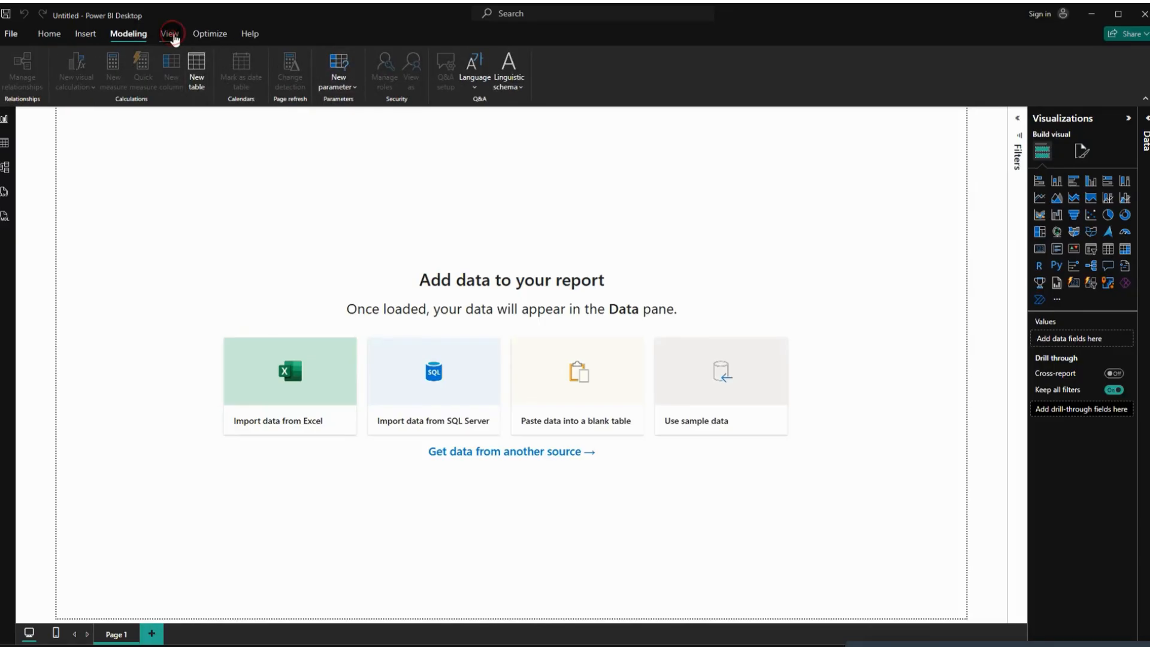
left_click(216, 33)
left_click(259, 33)
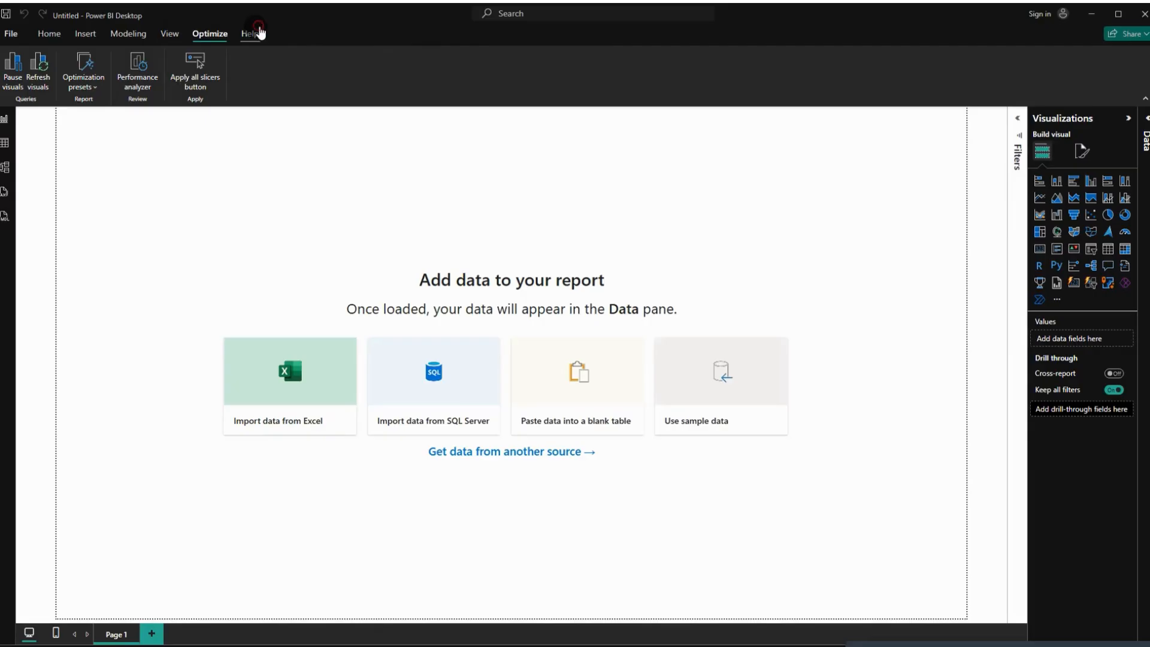
left_click(49, 36)
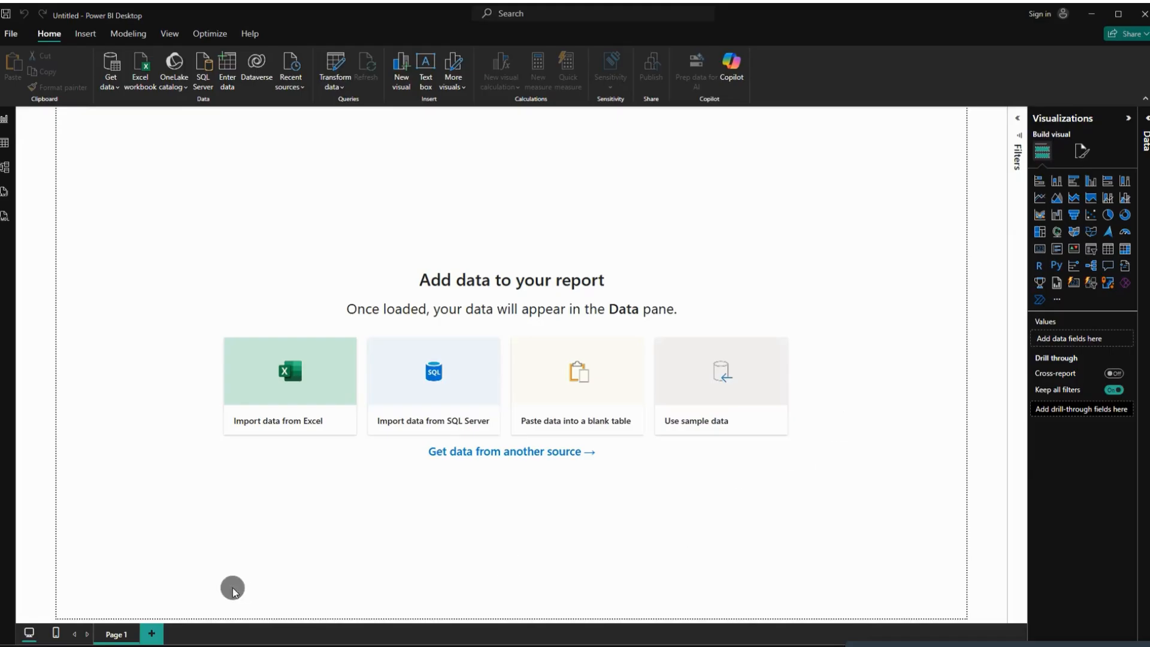
Add a new report page after Page 1 and delete it again
left_click(118, 633)
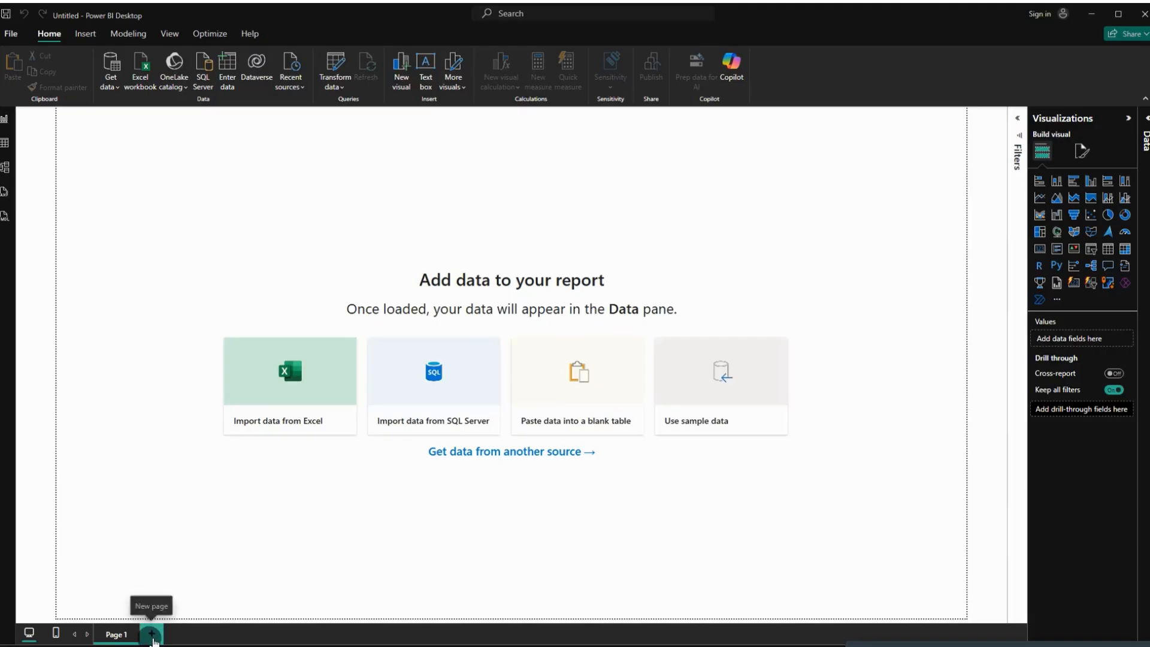
left_click(153, 632)
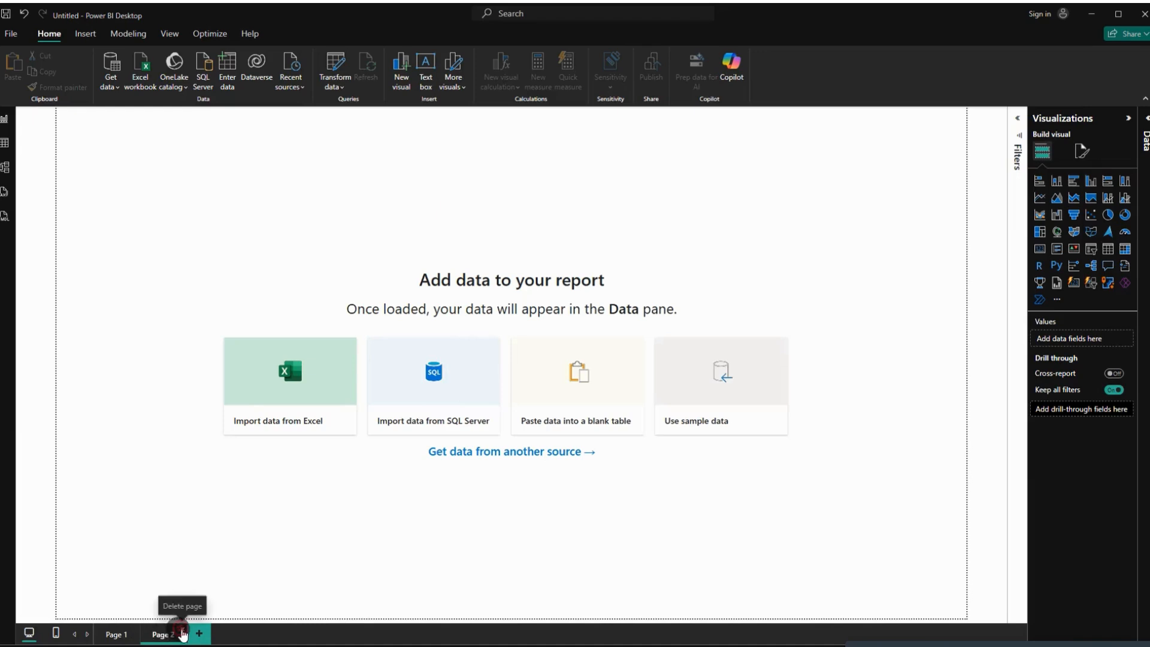
left_click(136, 633)
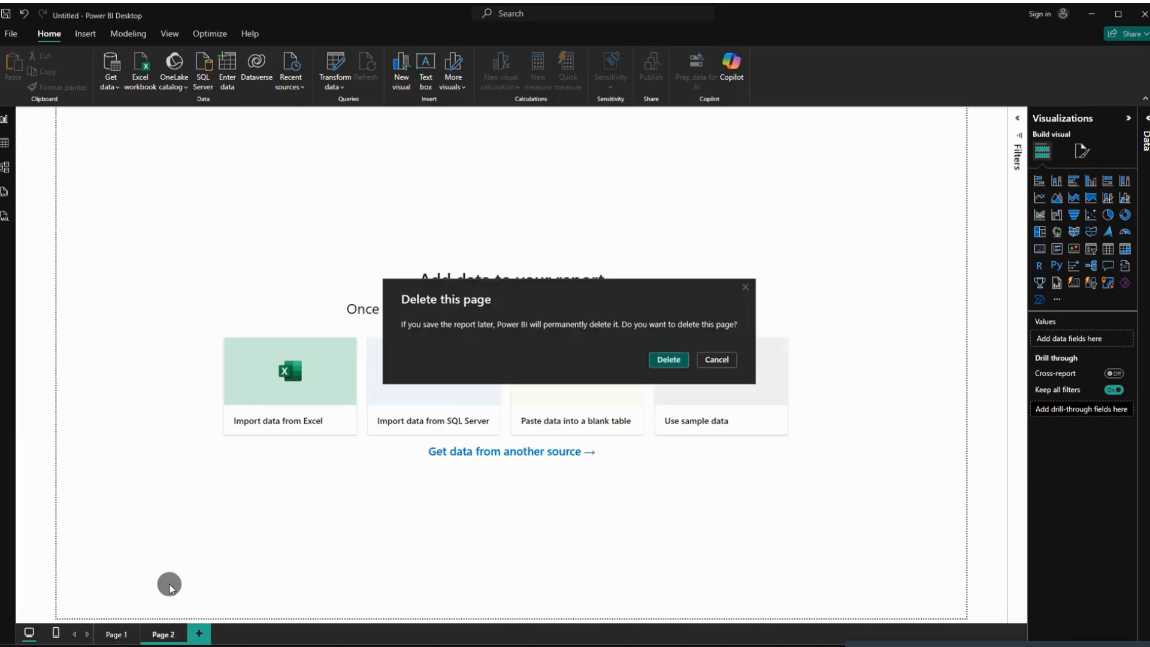
left_click(677, 362)
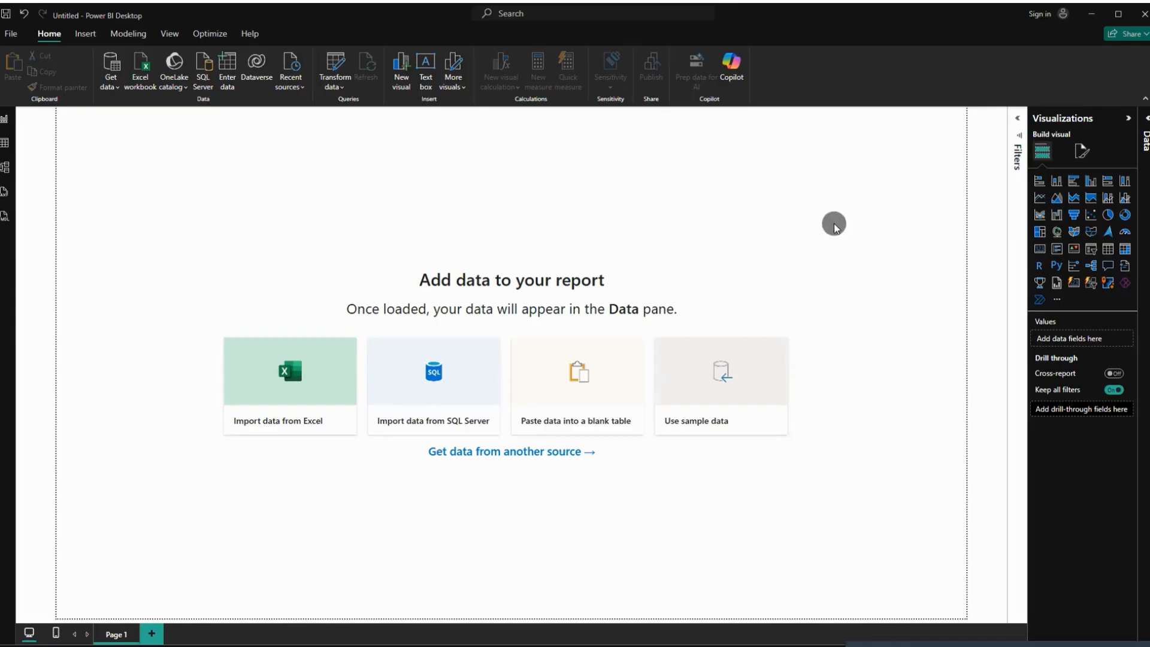
Minimize Power BI Desktop and add a further indented line reading "Filter pane:" below Navigation Pane in the Notepad notes
left_click(1090, 11)
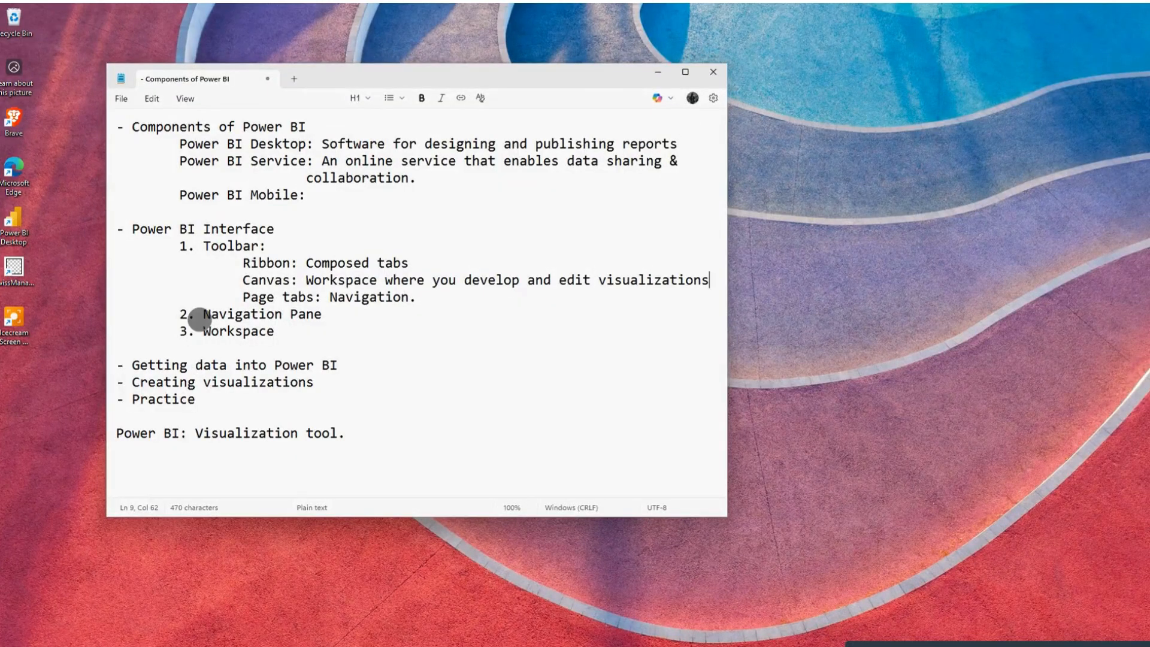
left_click(320, 308)
triple_click(323, 313)
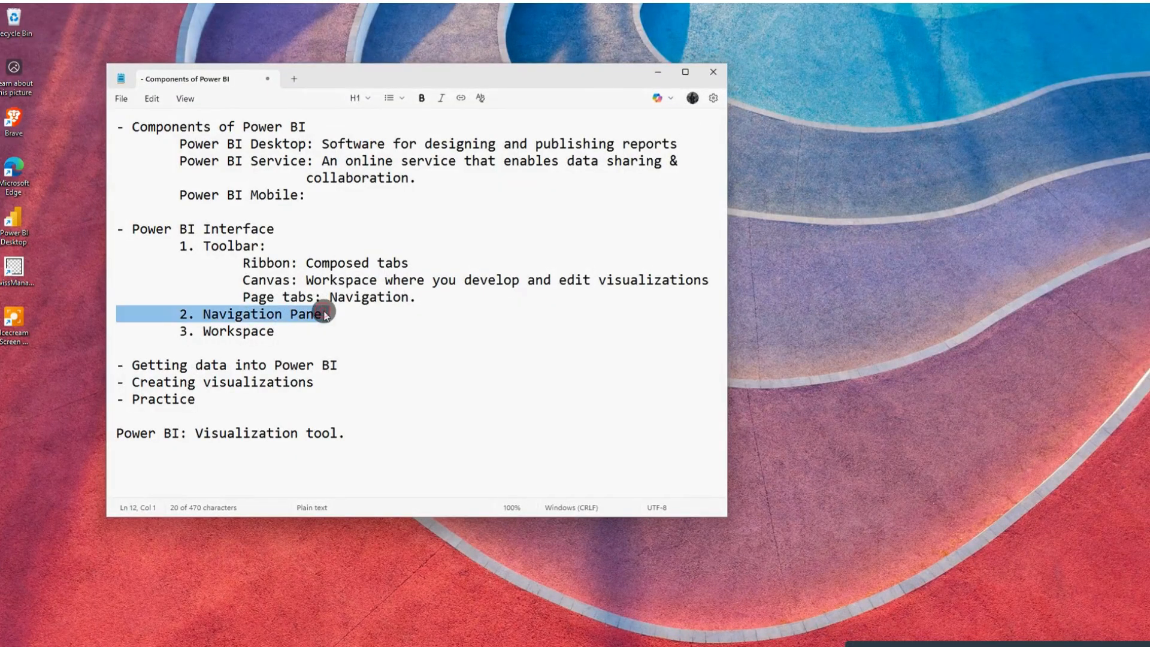
left_click(326, 311)
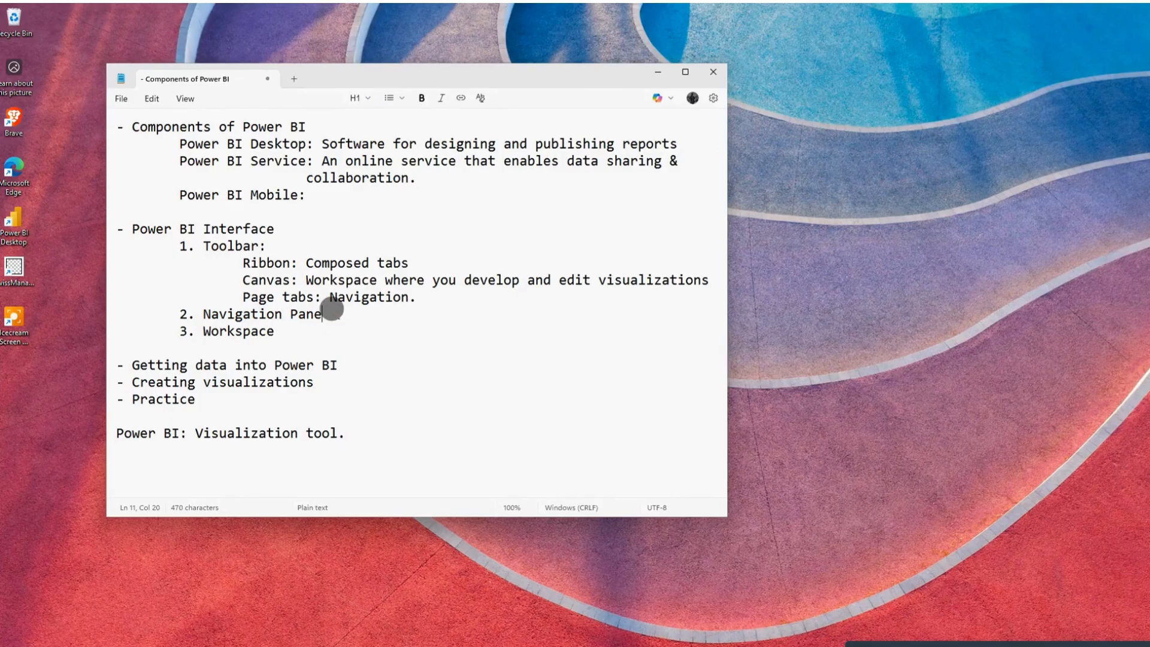
key("Return")
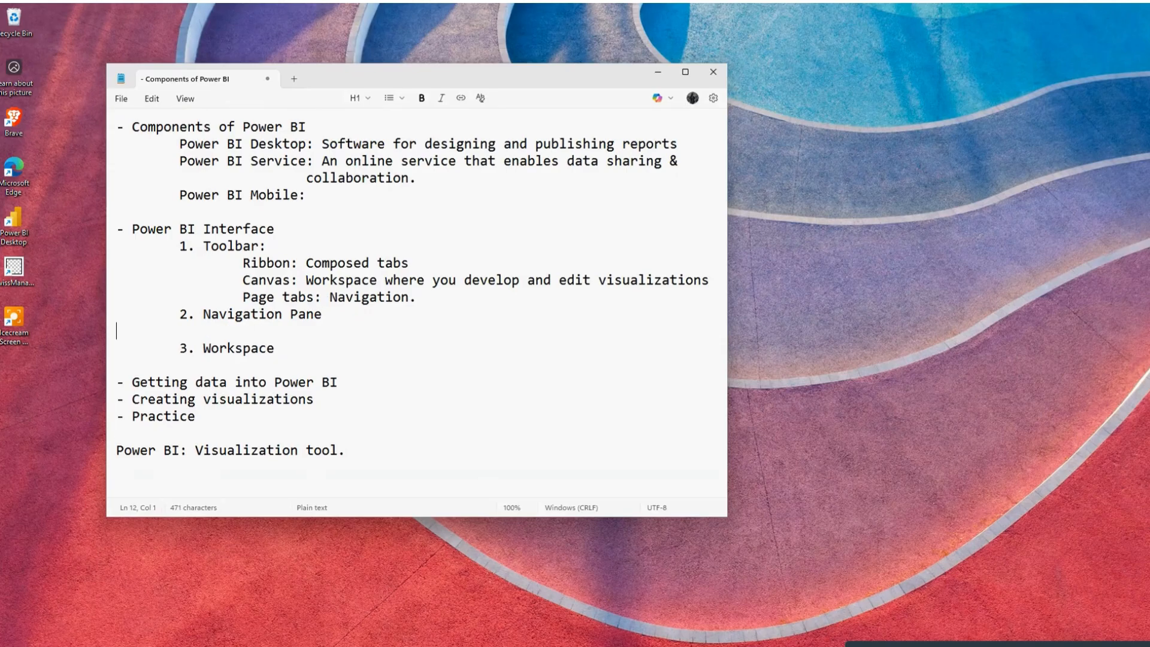
key("Tab")
type("Filter pane:")
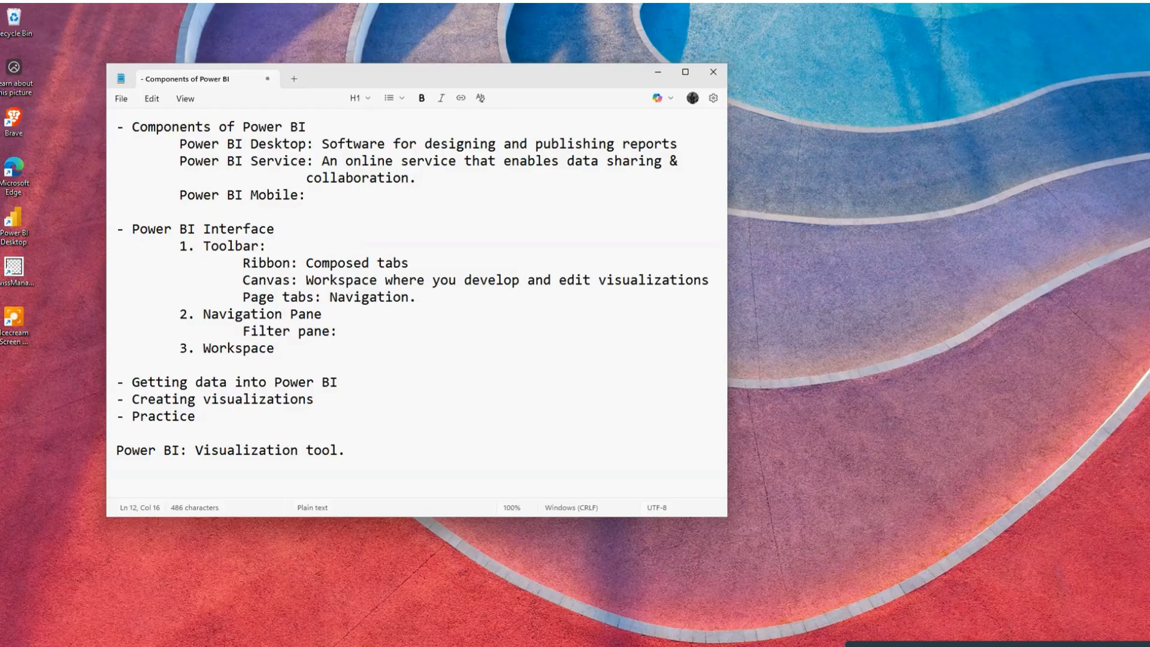
Describe the Filter pane entry as "Tool to select a visualization to tailor analysis"
type("Tool to select a ")
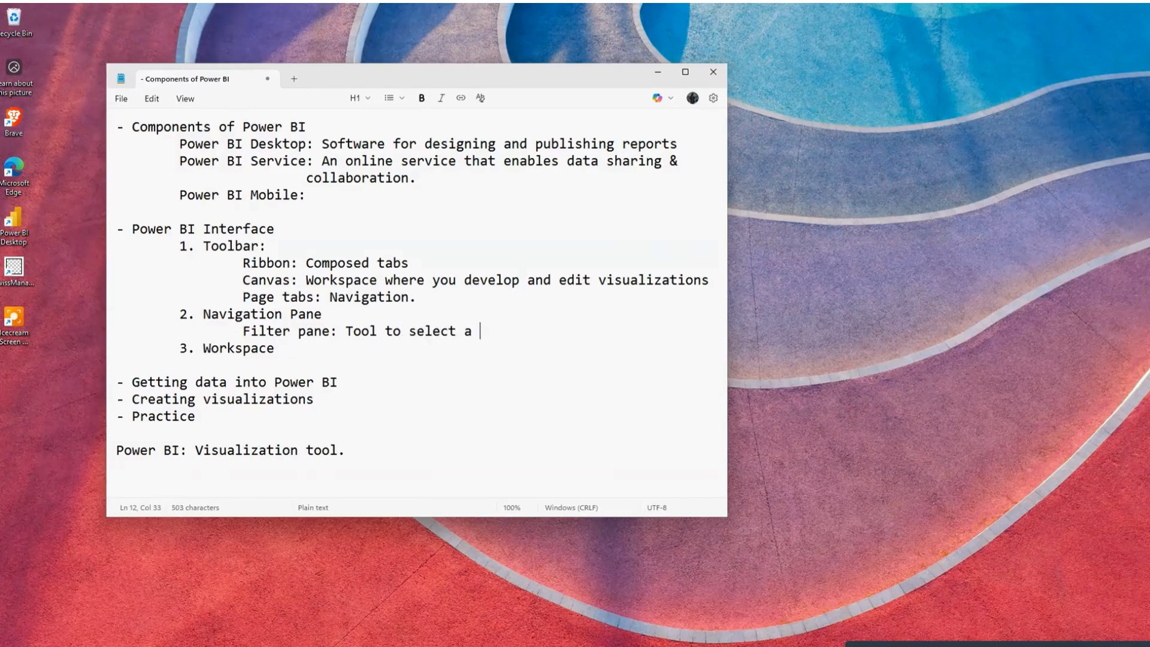
type("visualiz")
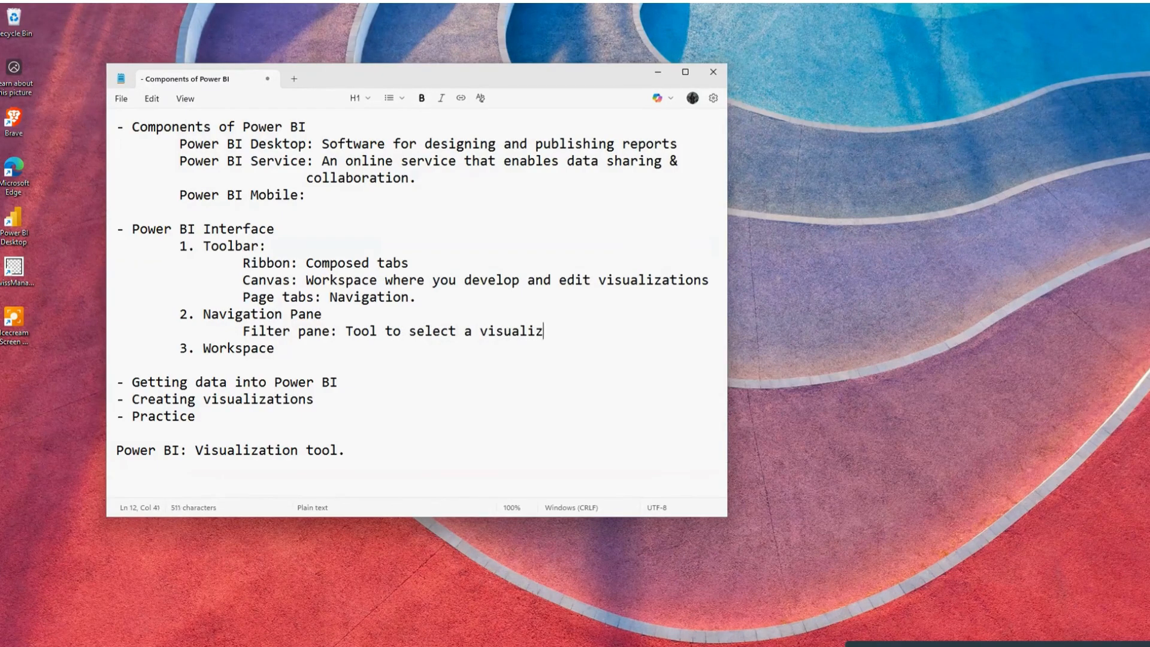
type("ation to fo")
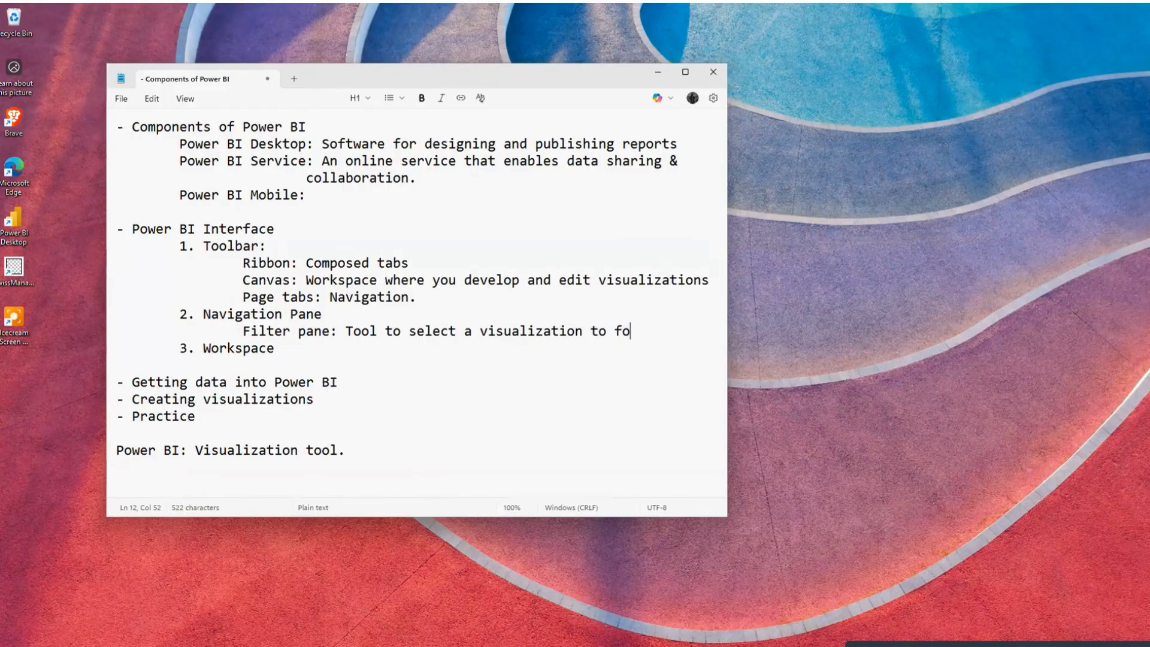
key("BackSpace")
key("BackSpace")
type("talor")
key("BackSpace")
key("BackSpace")
key("BackSpace")
type("ilor analysis")
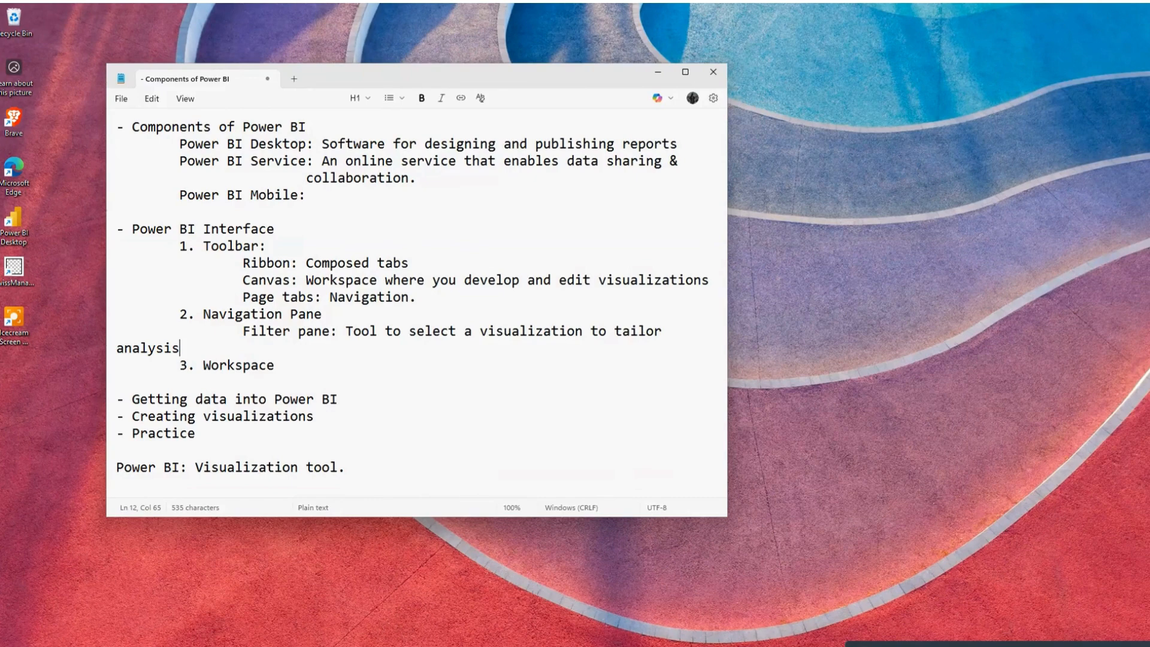
Complete the Filter pane description with "on." and indent its wrapped part to align beneath "Tool"
key("Tab")
type("on")
key("Home")
key("Tab")
key("Tab")
key("Tab")
key("Tab")
key("Tab")
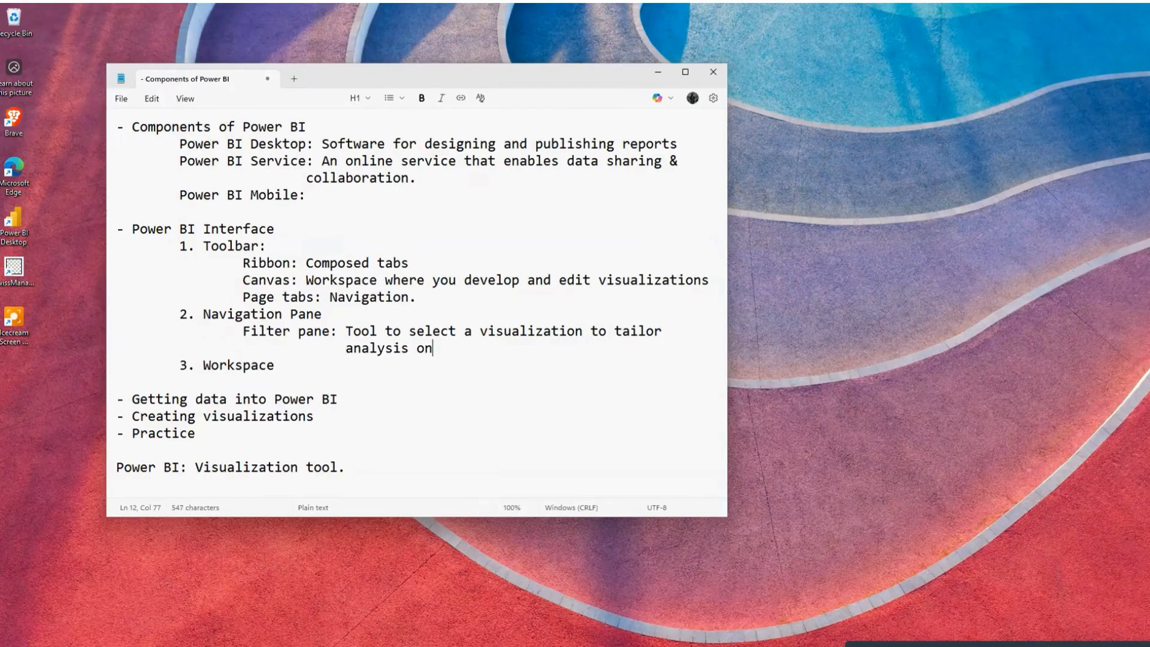
type(".")
Add a line below the Filter pane entry at the same indent reading "Visualization pane: A section with elements."
key("Return")
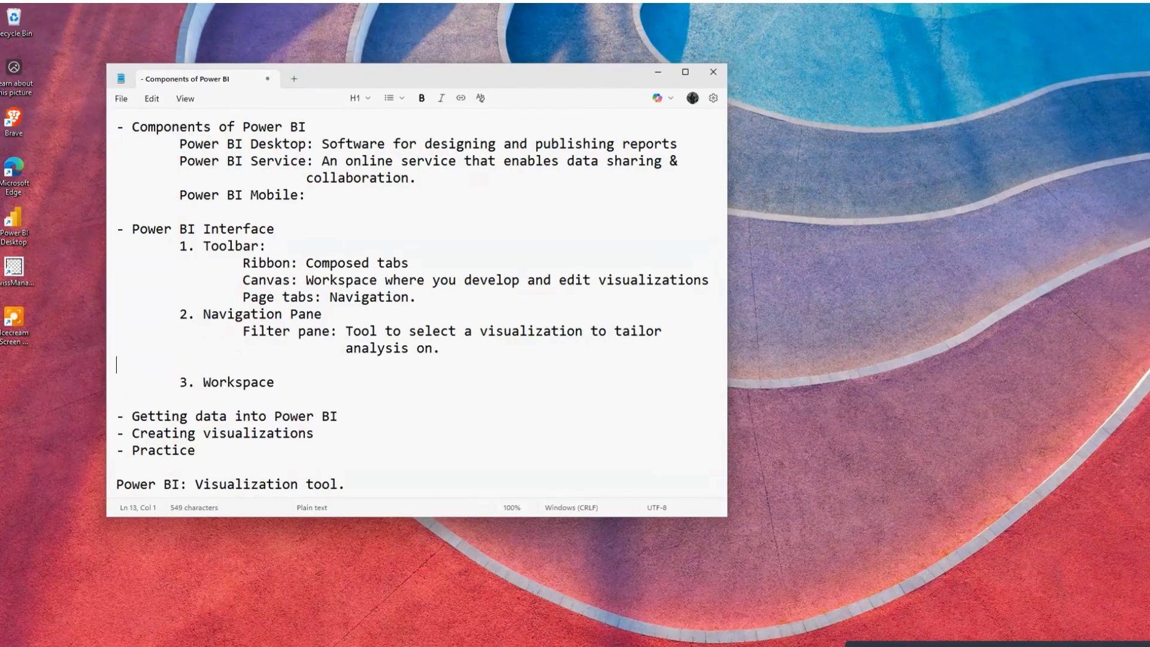
key("Tab")
type("Visualization ")
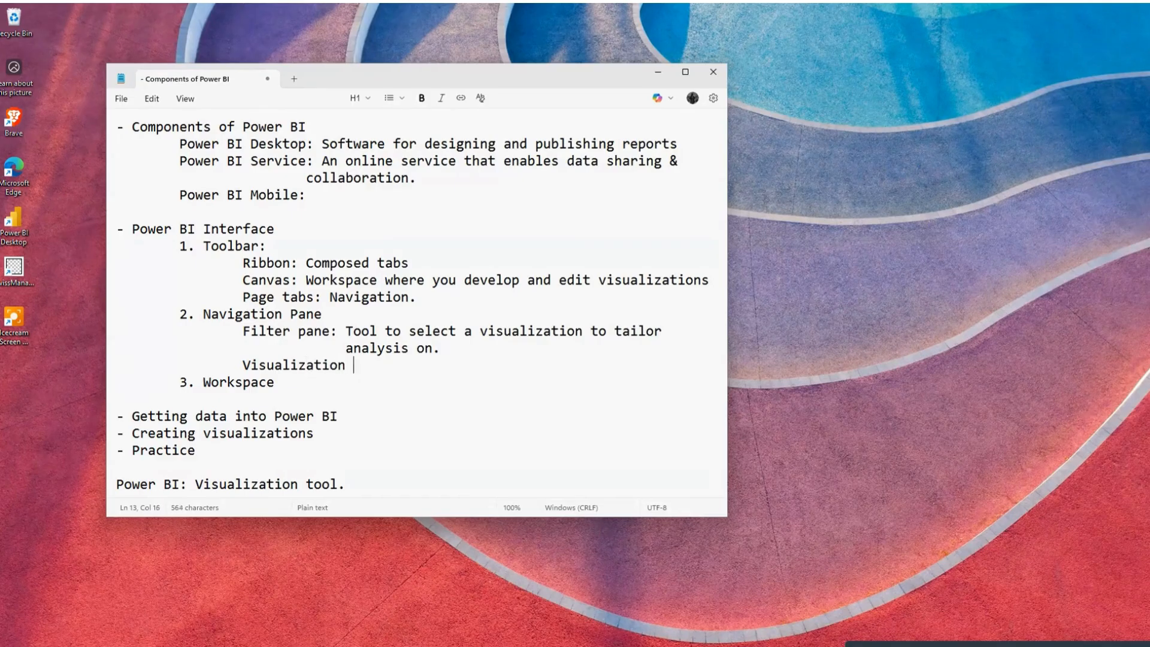
type("pane:")
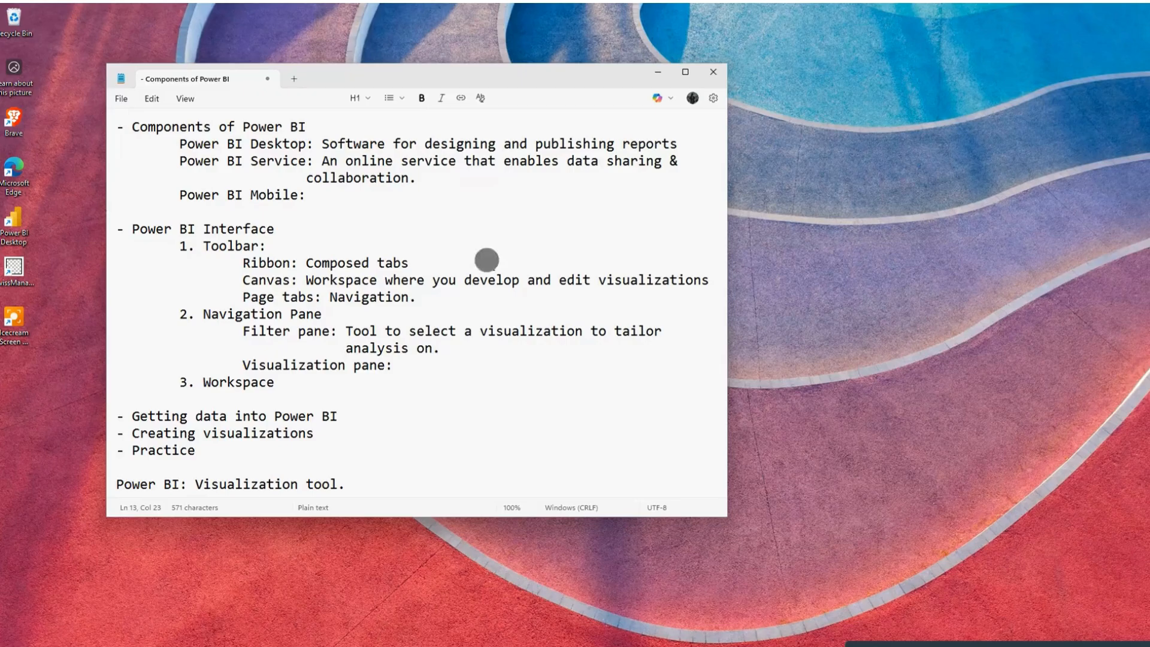
left_click(400, 364)
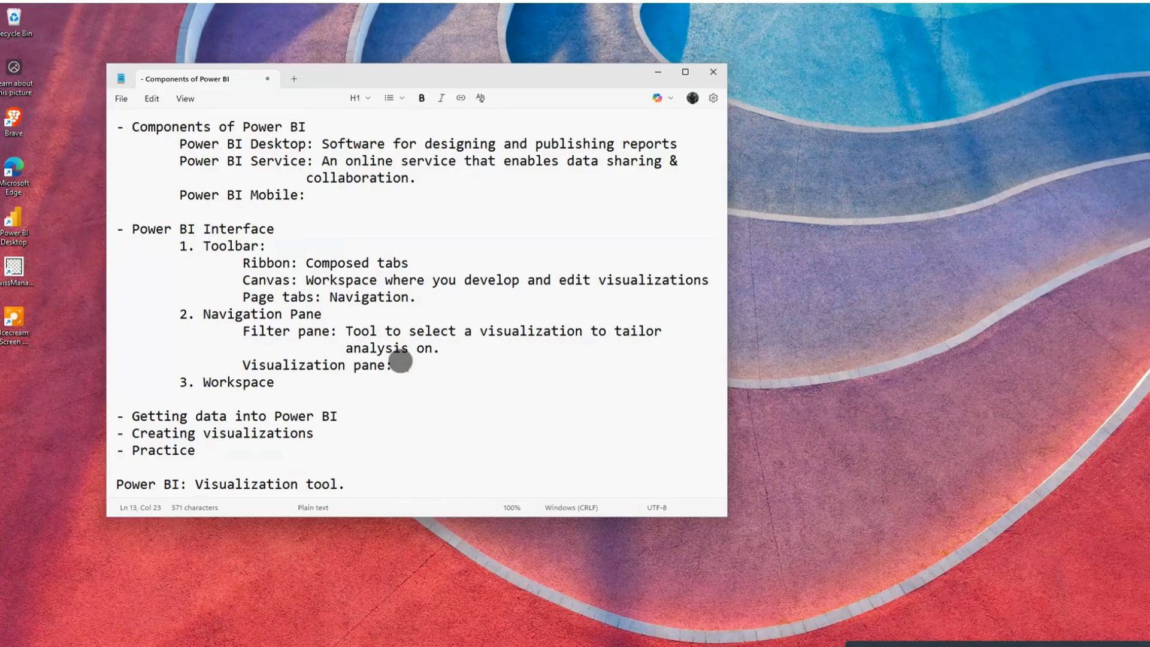
type("A sec")
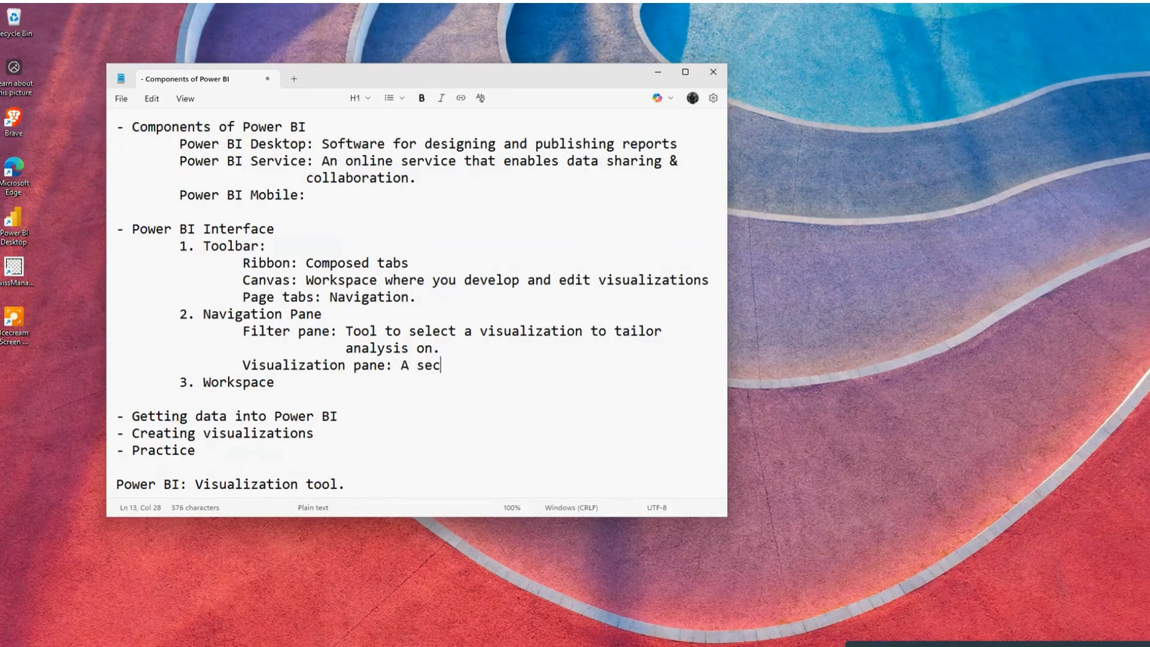
type("tion with ele")
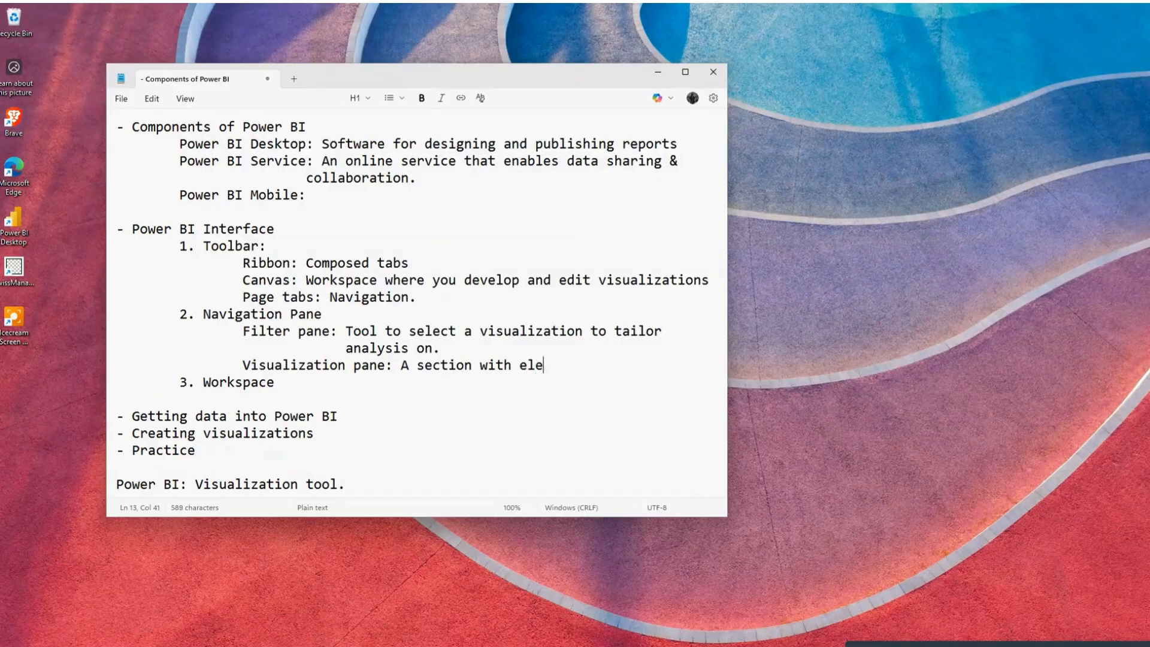
type("ments.")
Add a line below the Visualization pane entry at the same indent reading "Data pane: Displays available tables."
key("Return")
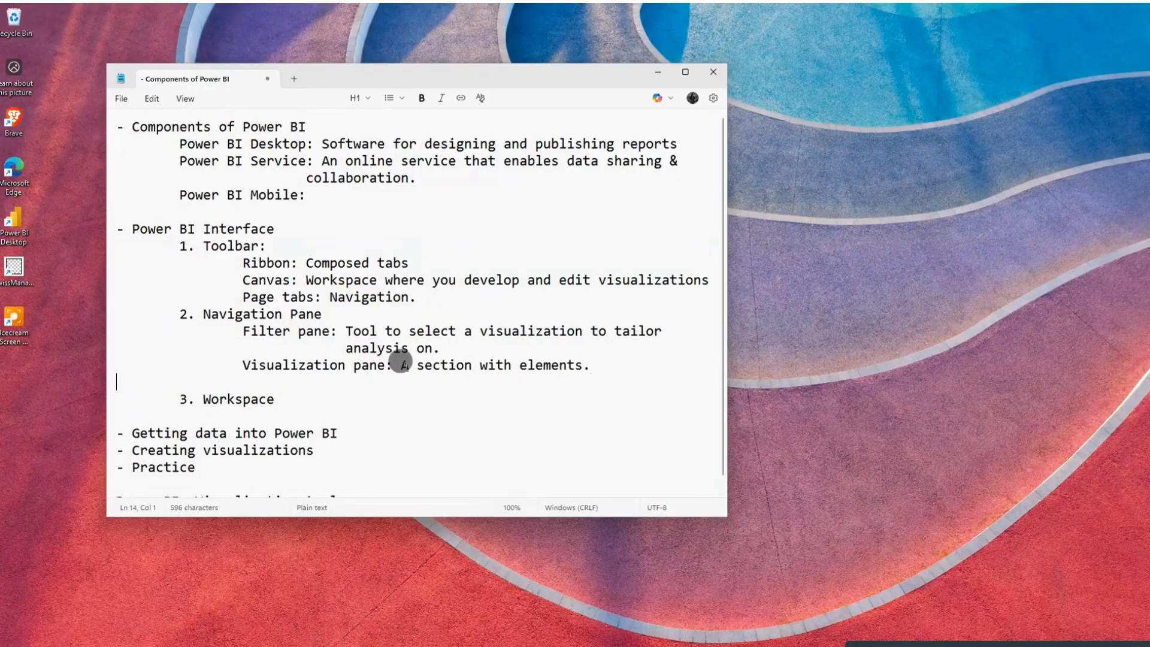
key("Tab")
key("Tab")
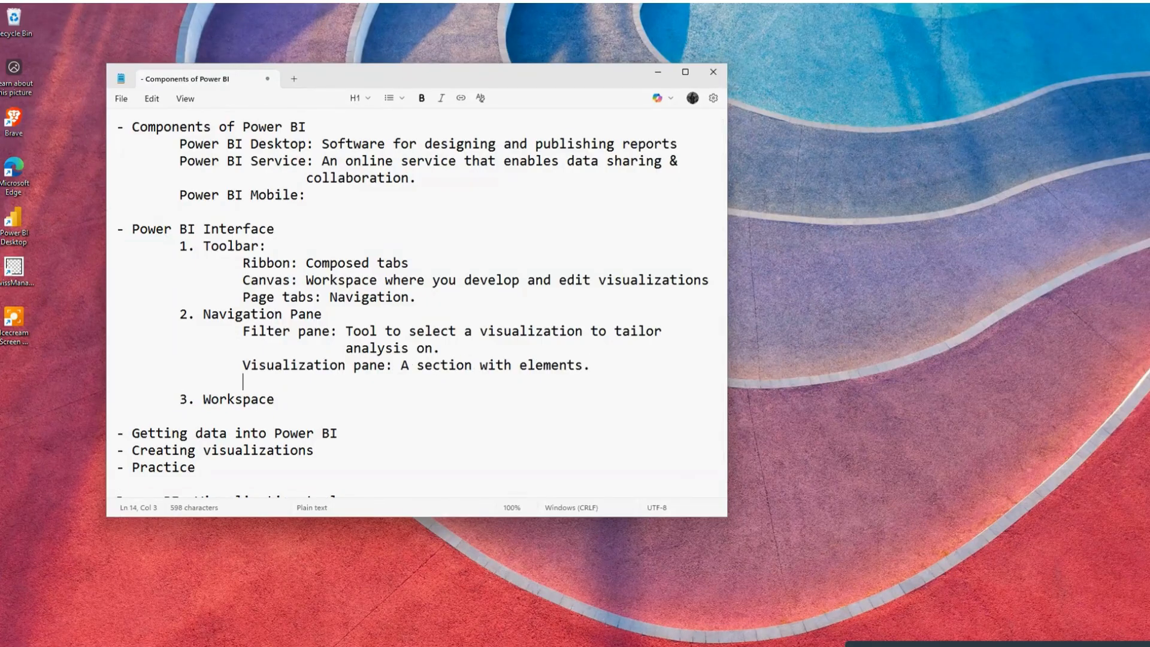
type("Data pane:")
type("Displays a")
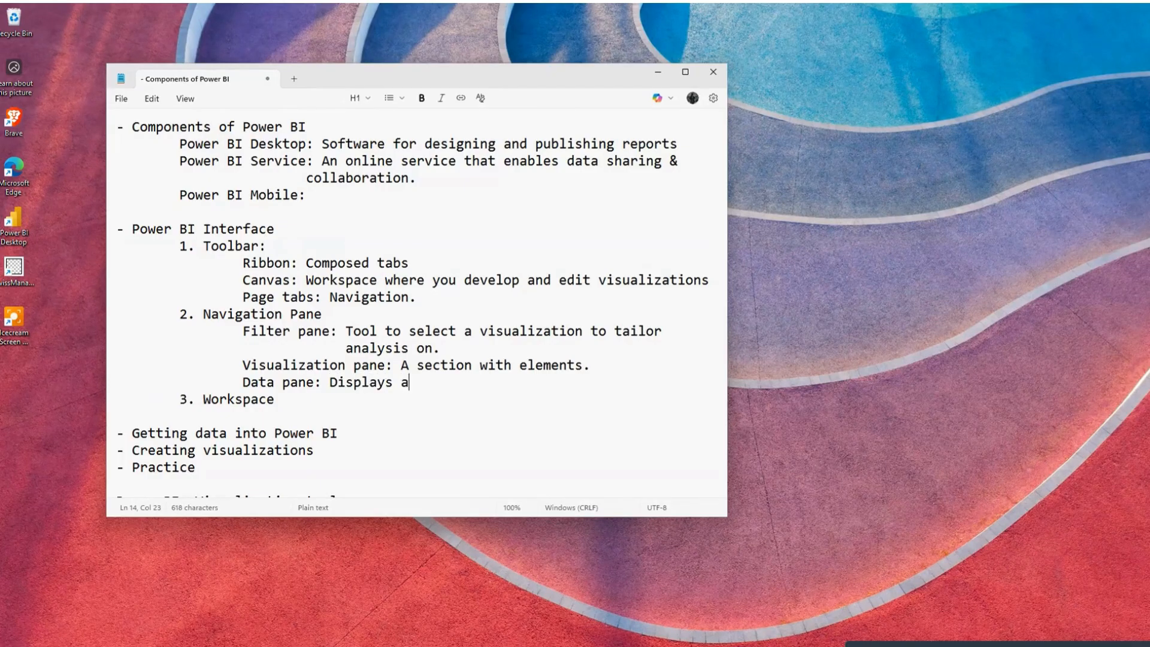
type("vailable ")
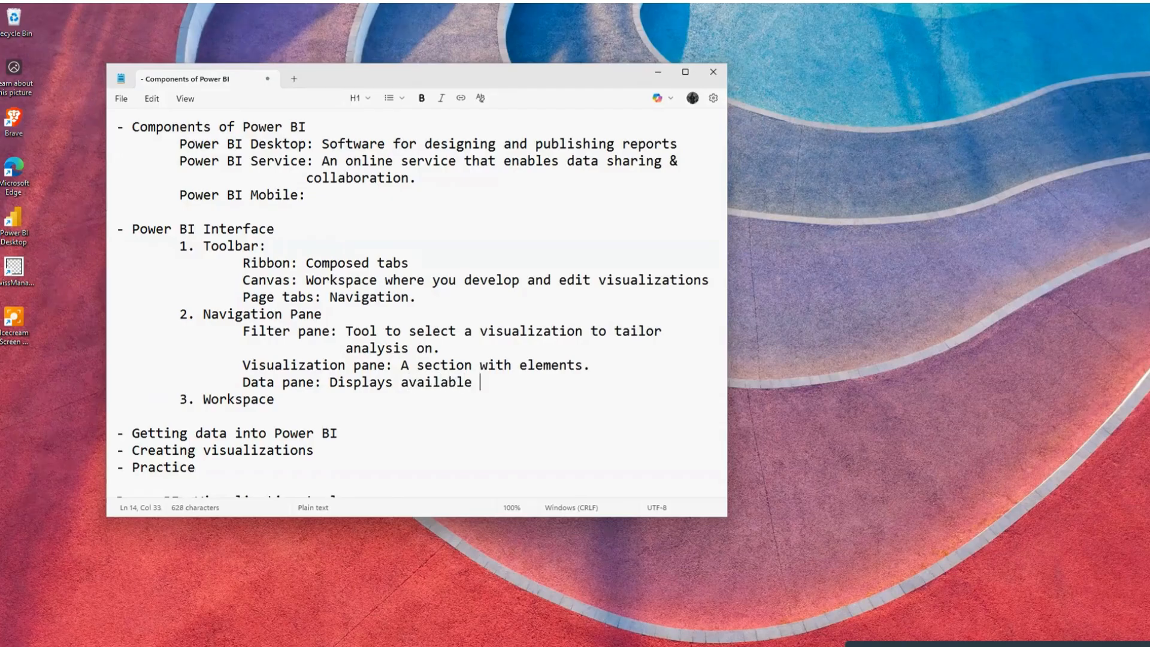
type("tables.")
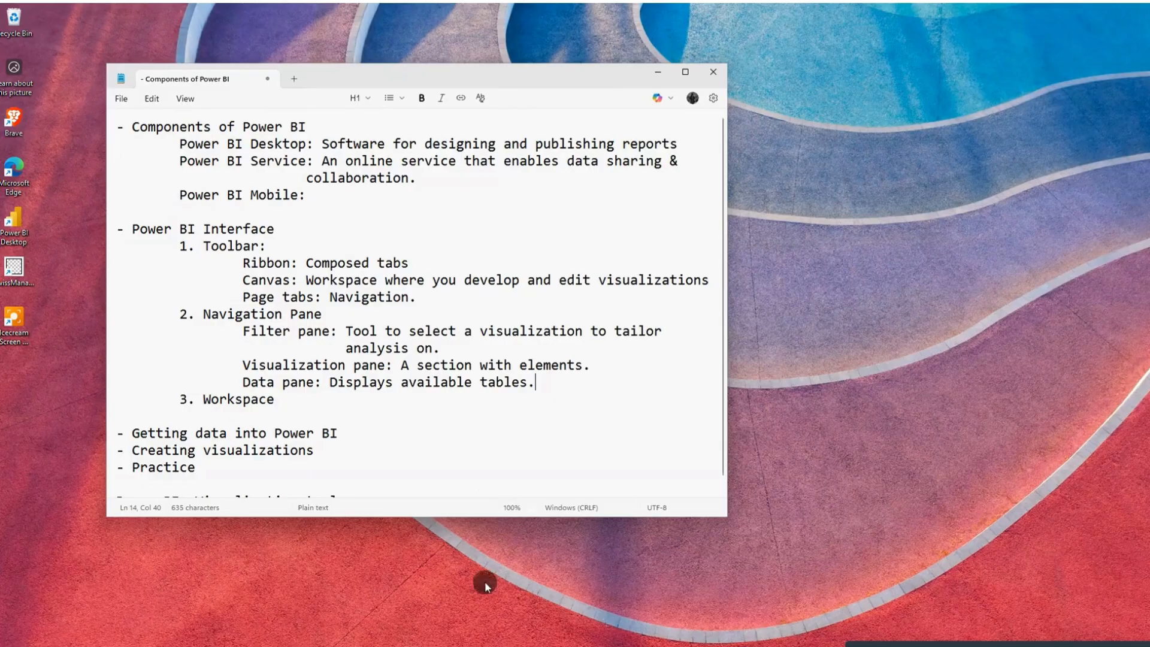
Switch to Power BI Desktop, collapse the Visualizations pane, and expand the Filters pane to show its contents before collapsing it
mouse_move(642, 579)
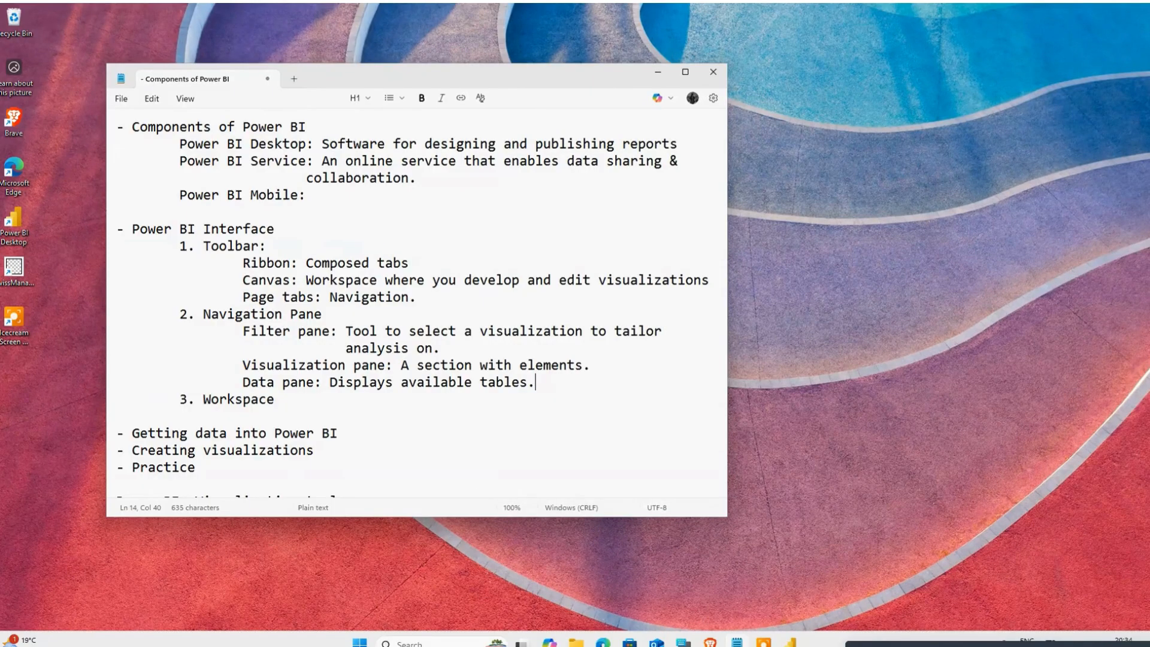
mouse_move(791, 644)
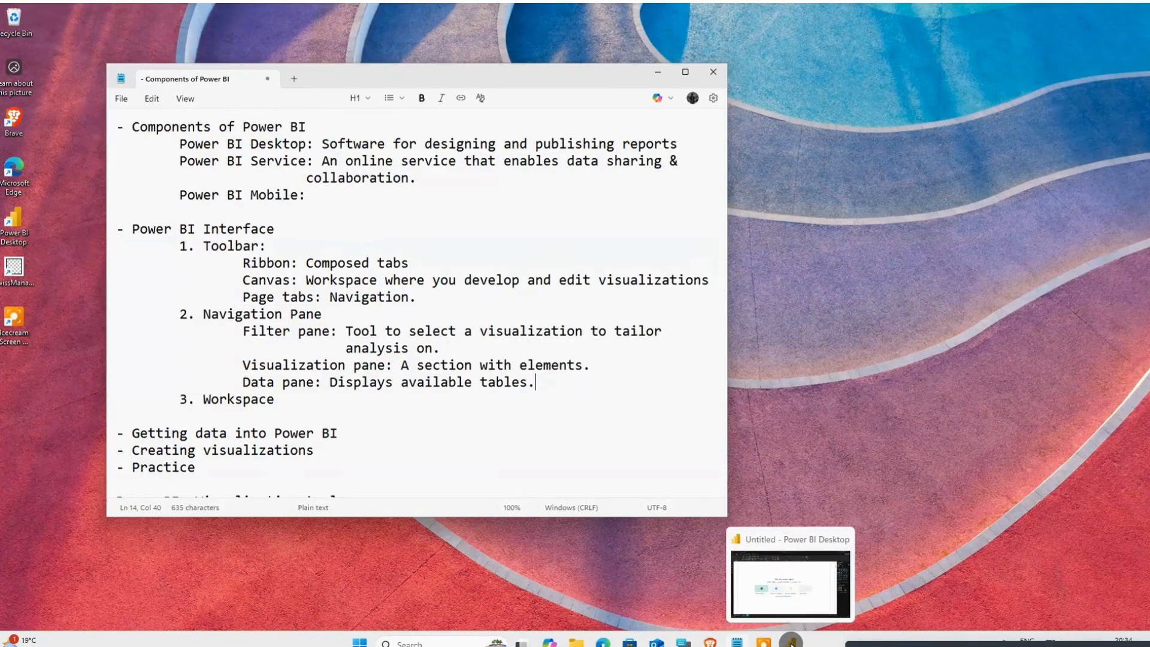
left_click(791, 644)
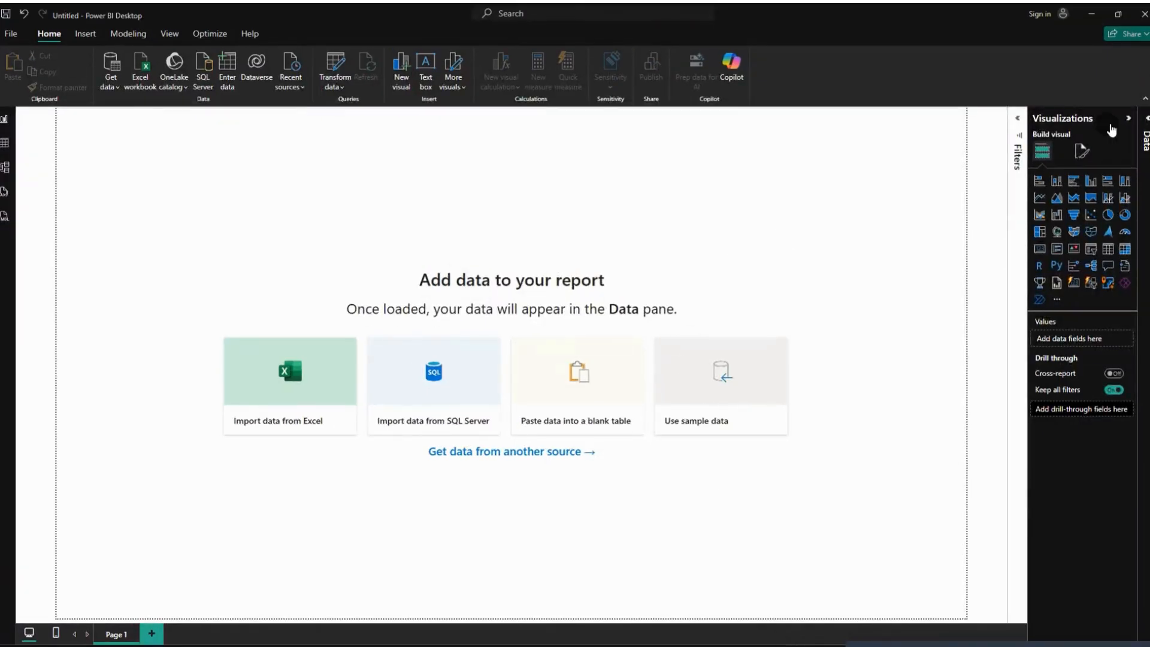
left_click(1127, 118)
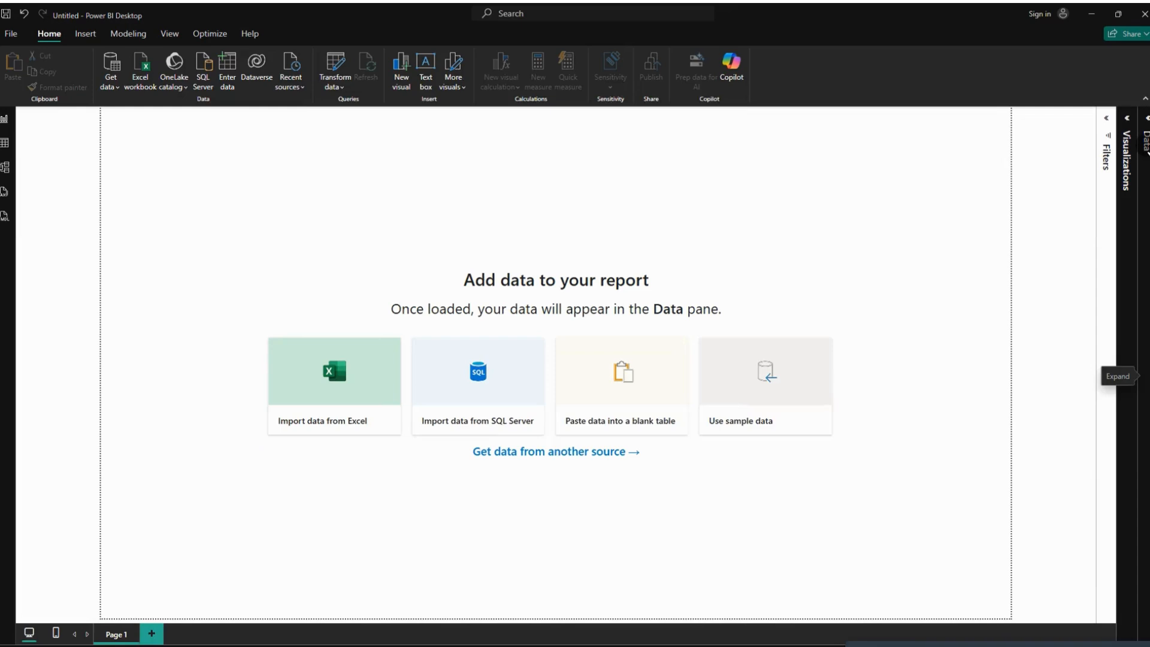
left_click(1107, 122)
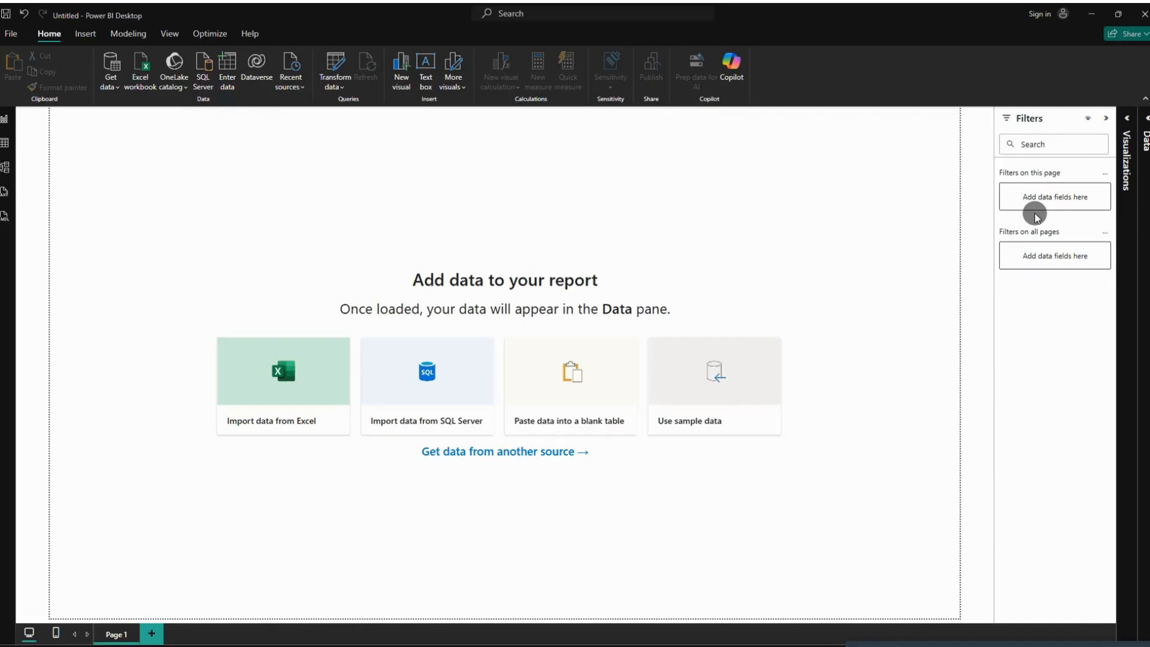
left_click(1106, 118)
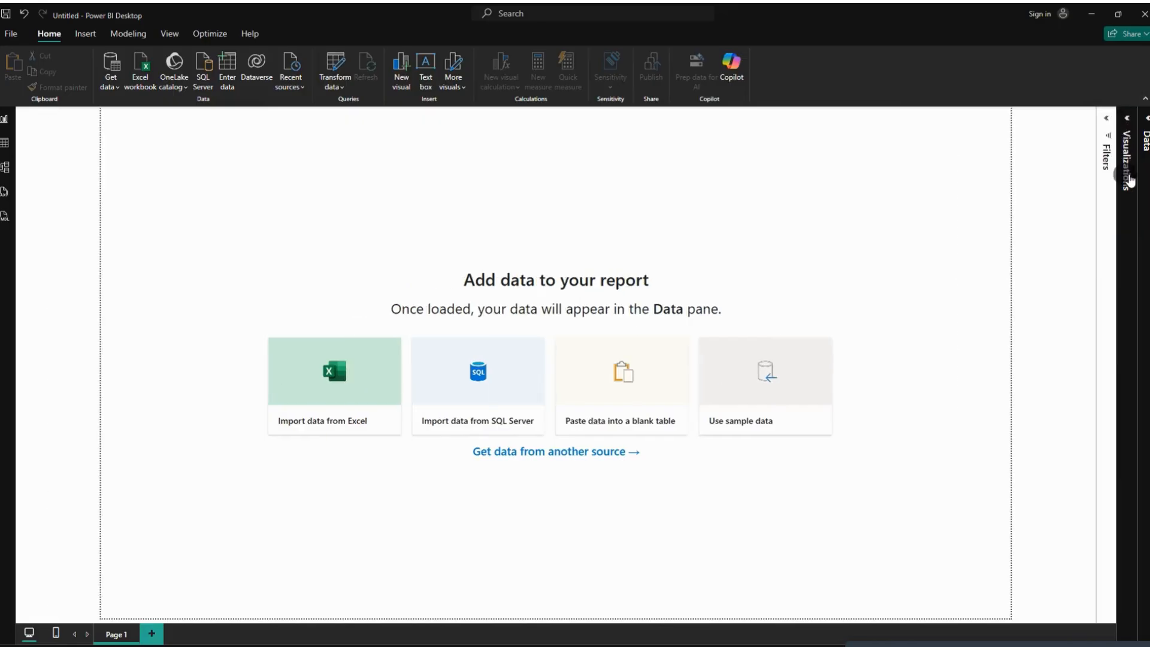
Expand the Visualizations pane, widen it to show its visual types, and collapse it
left_click(1126, 117)
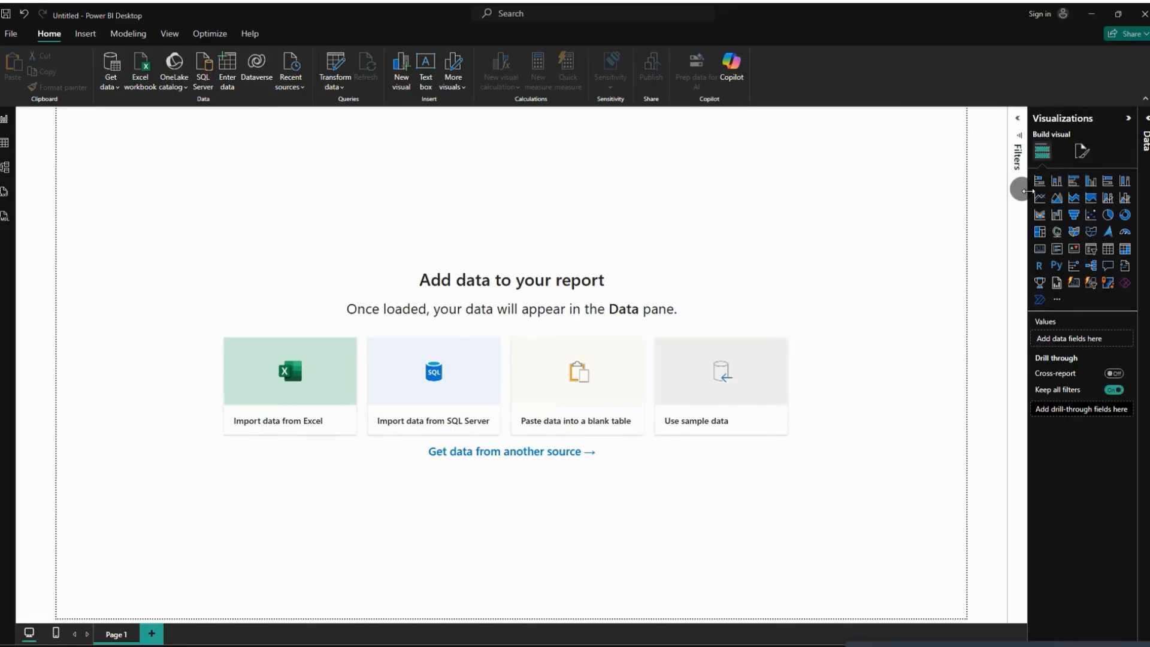
left_click_drag(1028, 191, 889, 211)
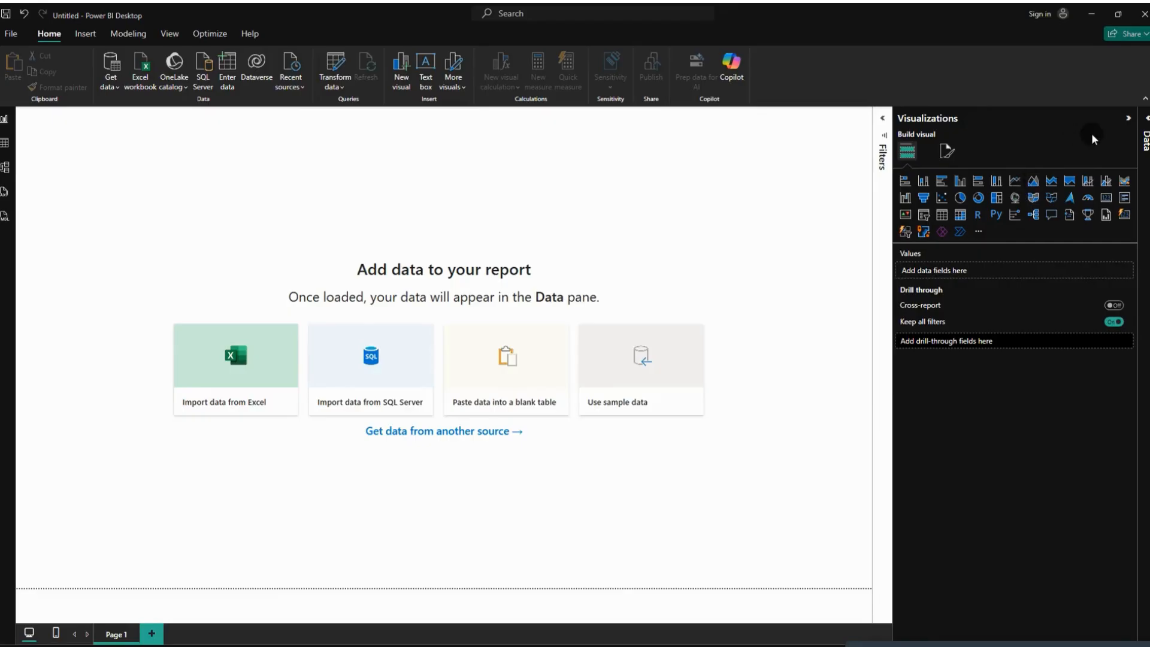
left_click(1128, 119)
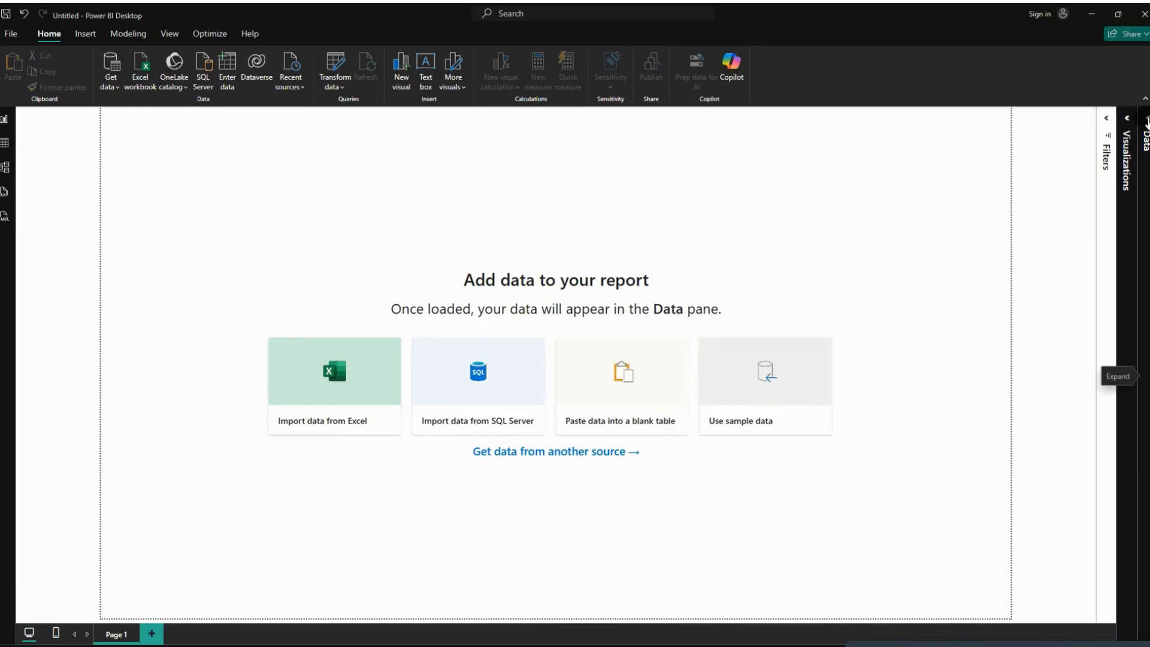
Expand the Data pane, widen it slightly to show its contents, and collapse it
left_click(1144, 376)
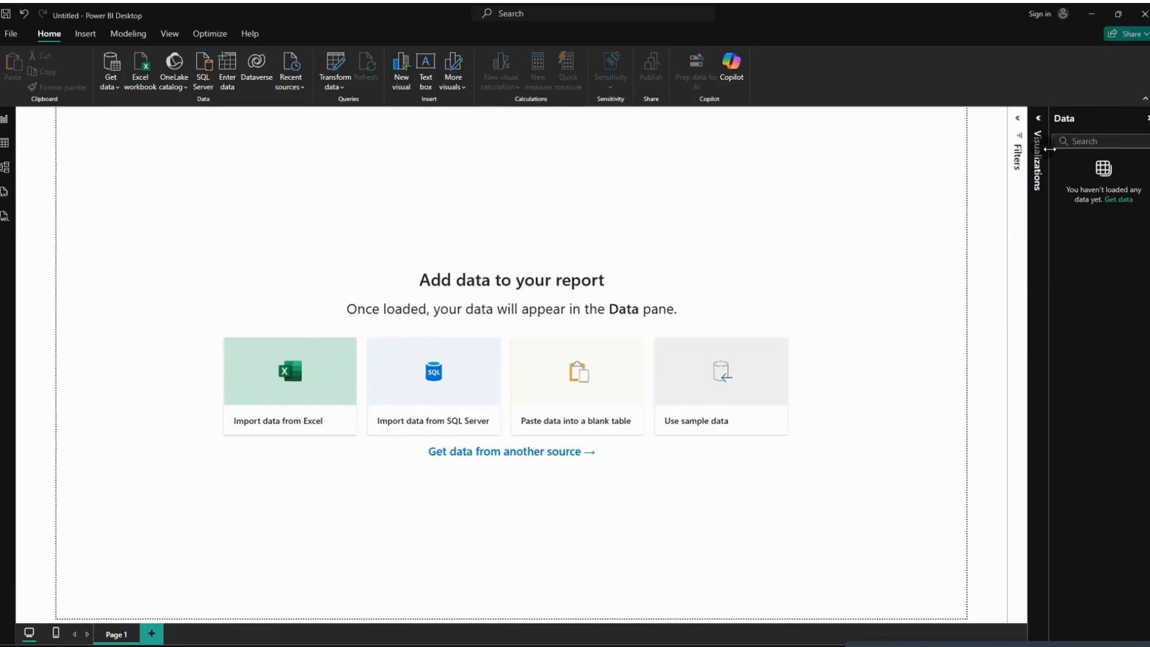
left_click_drag(1049, 148, 1000, 157)
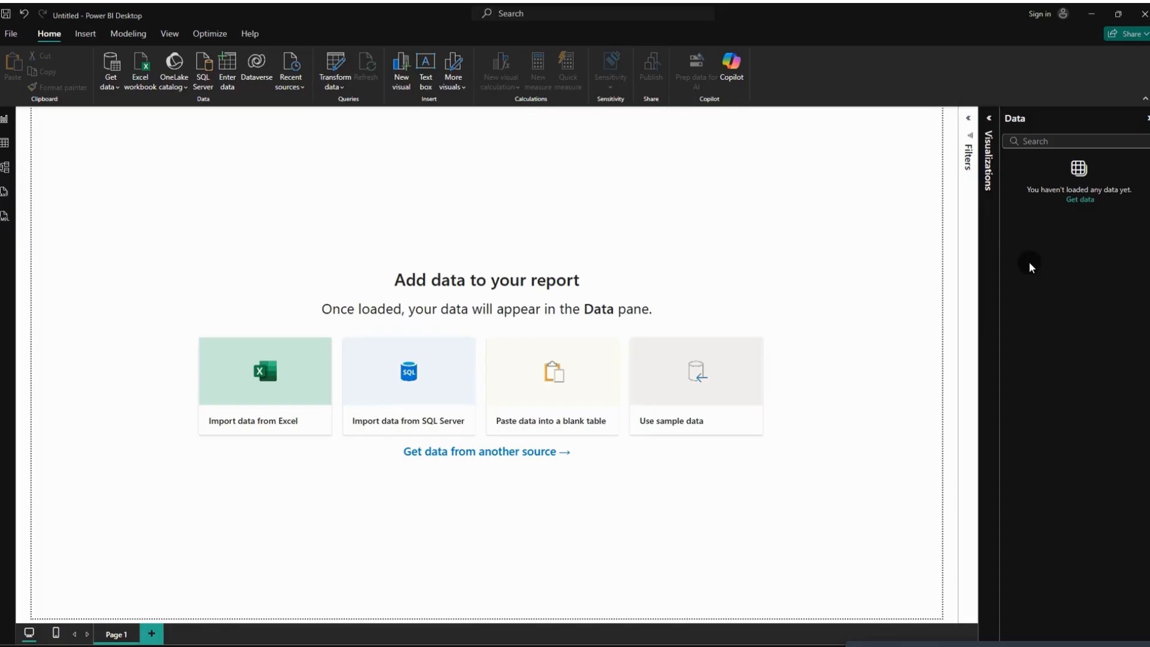
left_click(1145, 118)
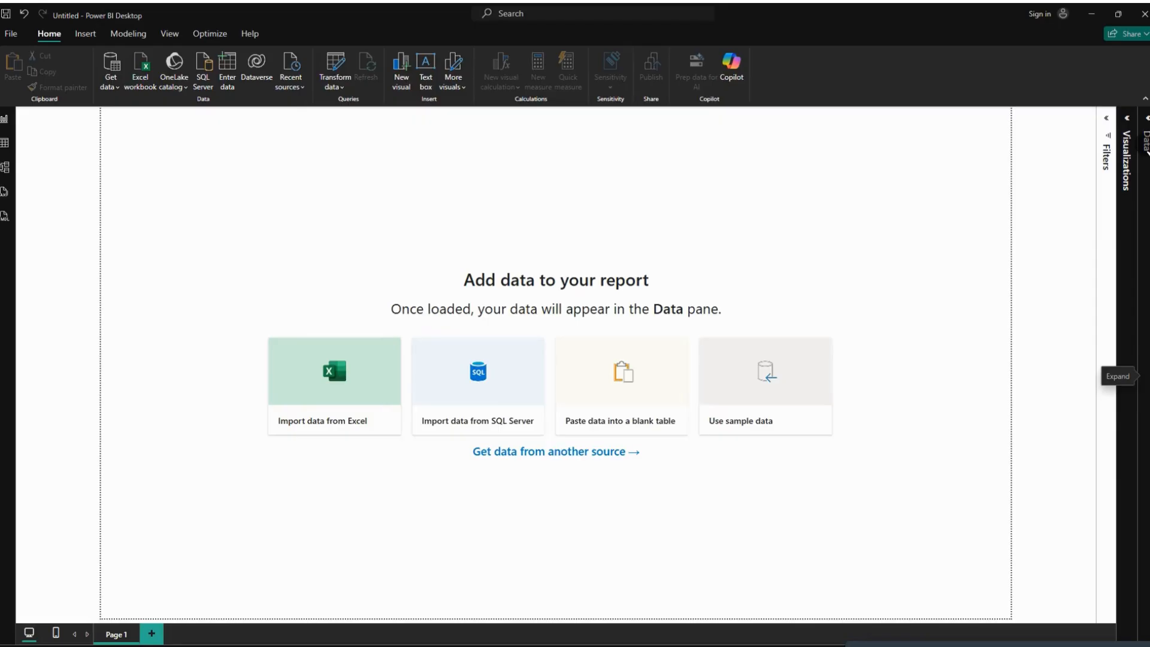
Minimize Power BI Desktop and add a further indented line reading "Report view:" below Workspace in the Notepad notes
left_click(1087, 15)
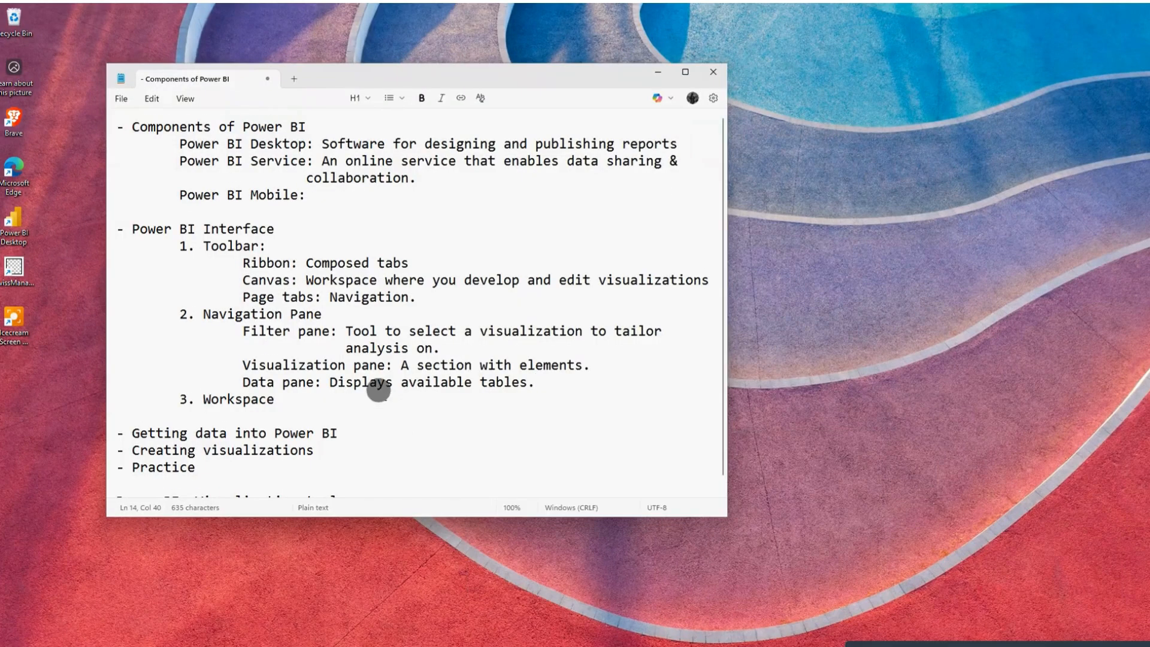
scroll(379, 390, "down", 1)
double_click(244, 385)
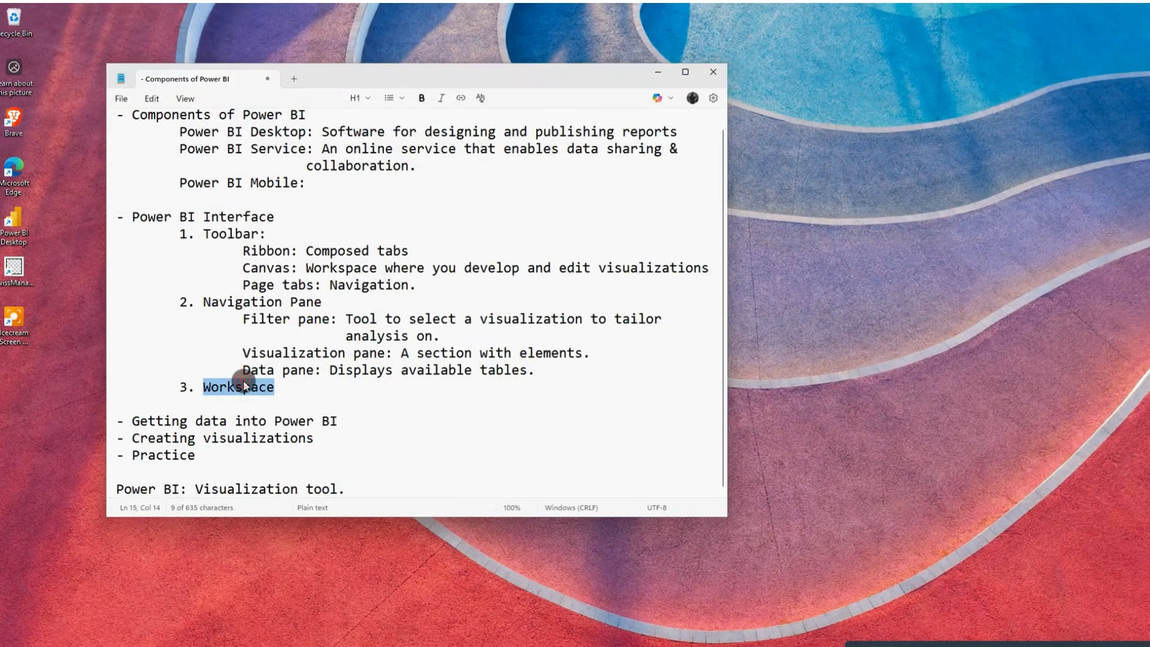
left_click(270, 386)
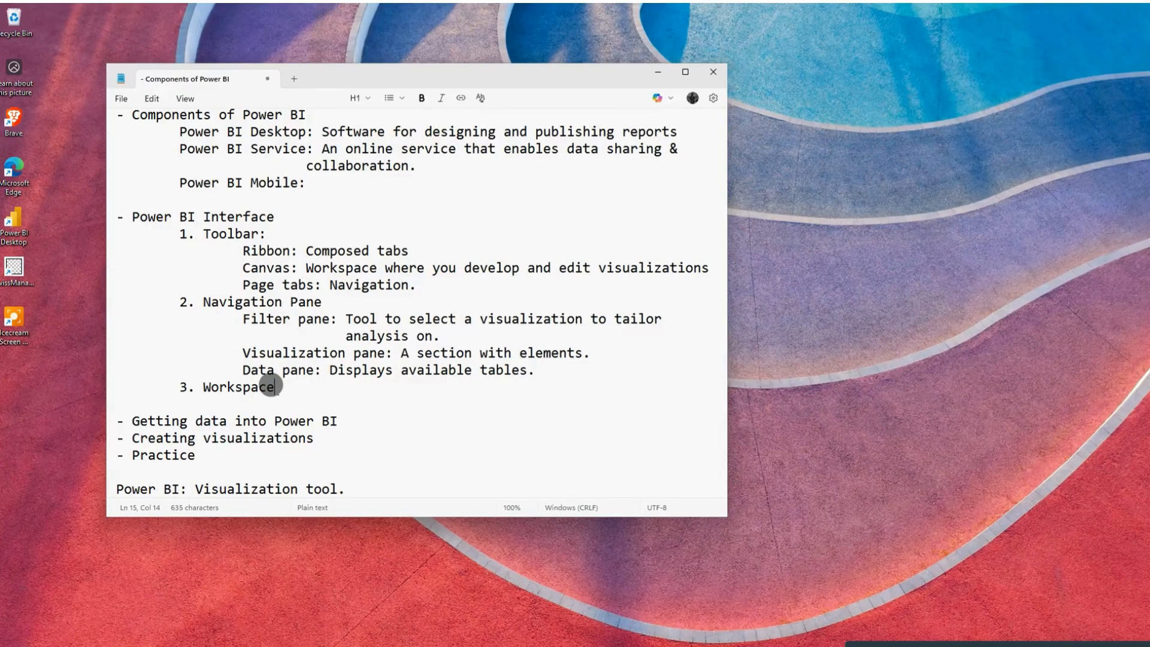
key("Return")
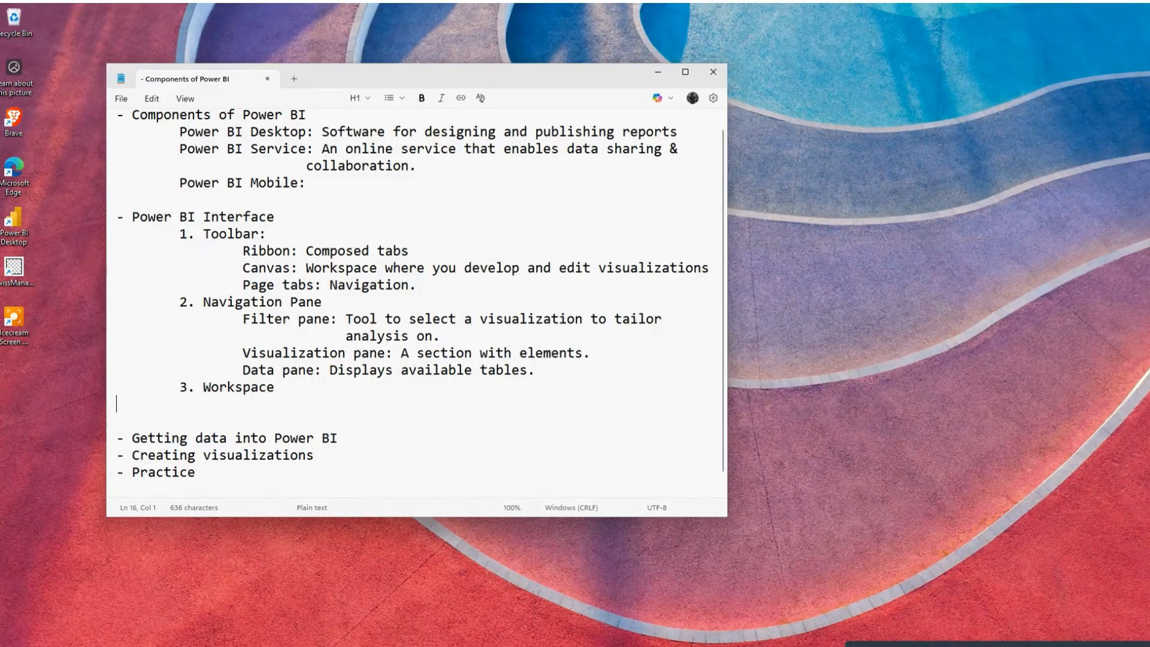
key("Tab")
type("Report ")
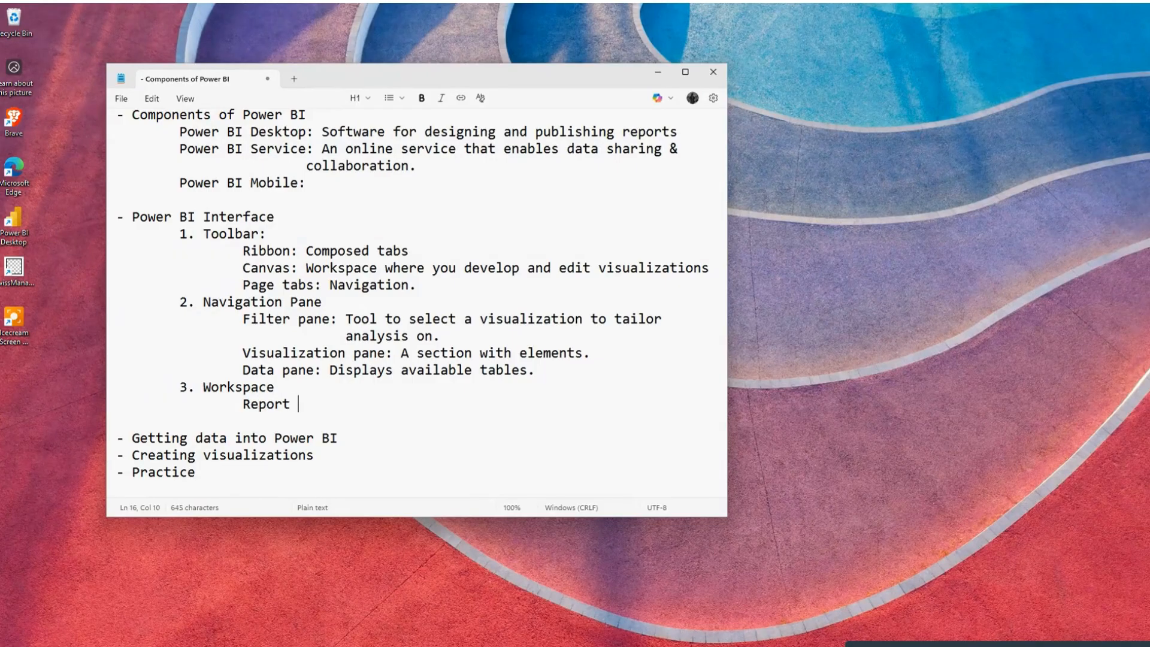
type("view:")
Describe the Report view entry as "Design and develop reports"
type("Deis")
key("BackSpace")
key("BackSpace")
type("sign a")
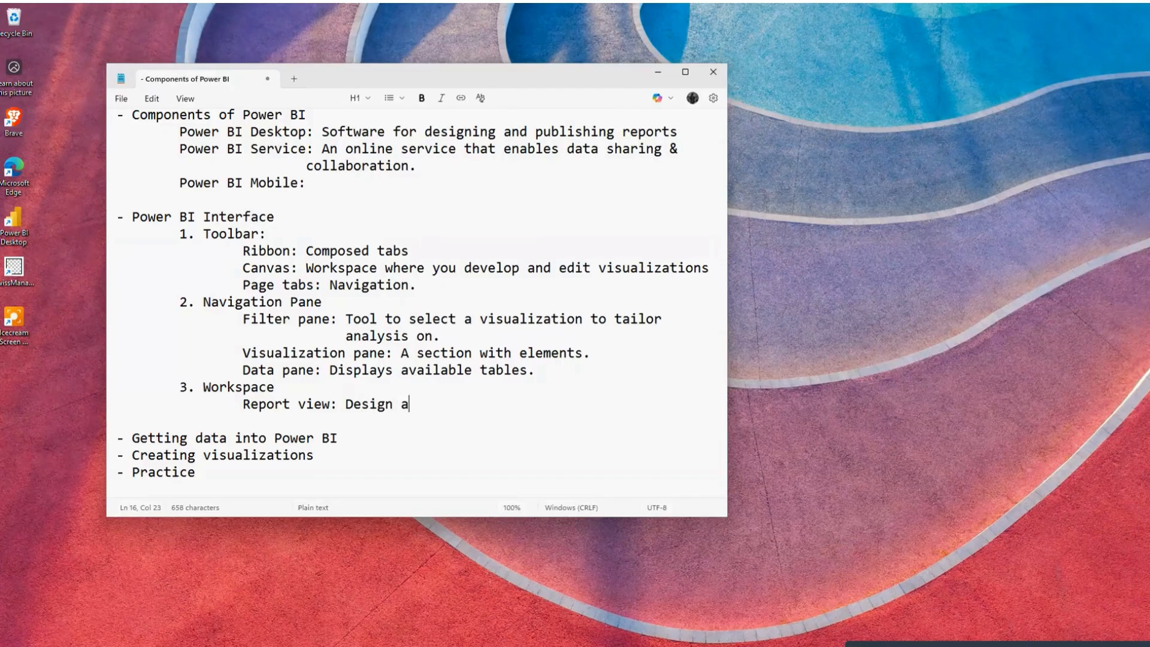
type("nd develop reports")
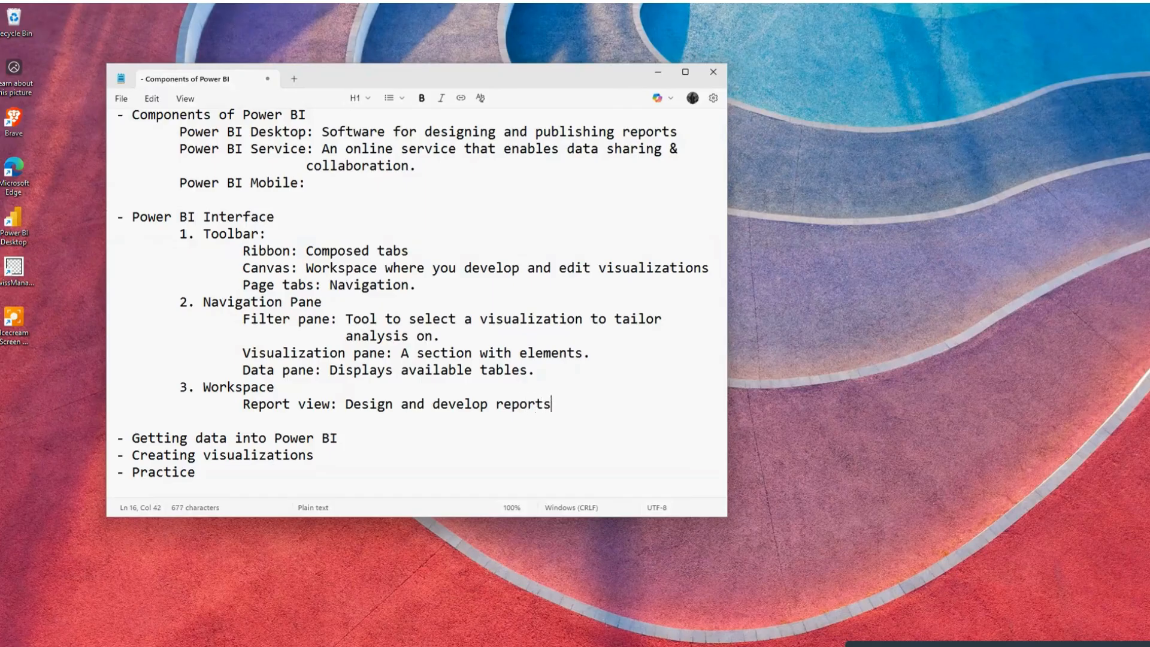
Add a line below the Report view entry at the same indent reading "Data view:"
key("Return")
key("Tab")
key("Tab")
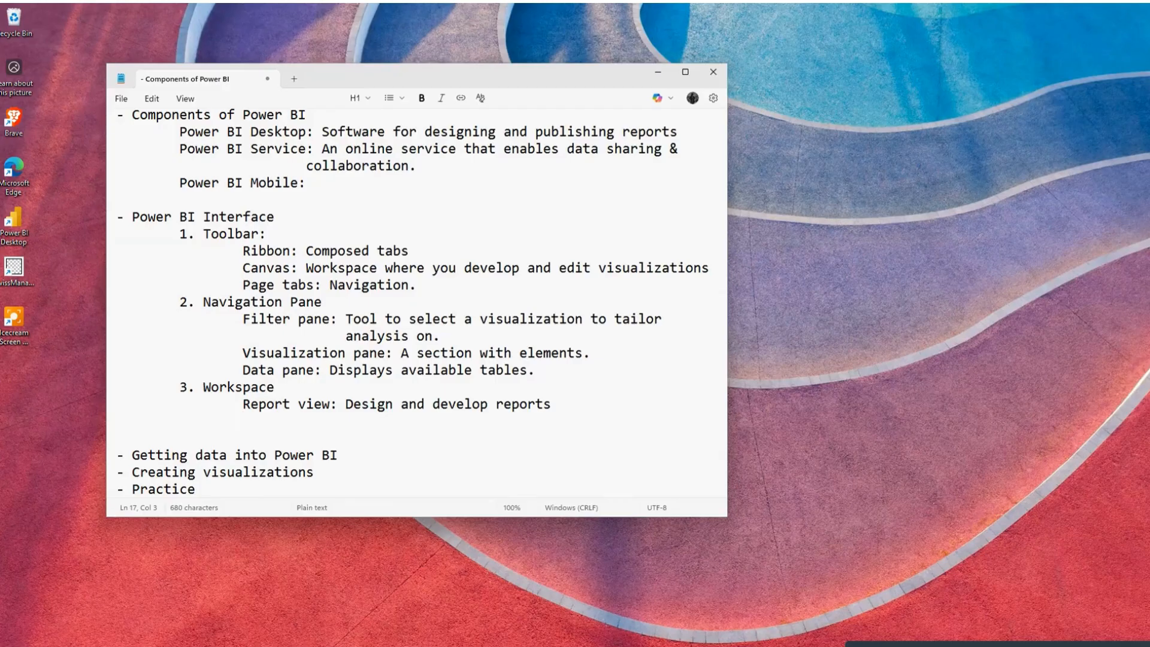
type("Data view:")
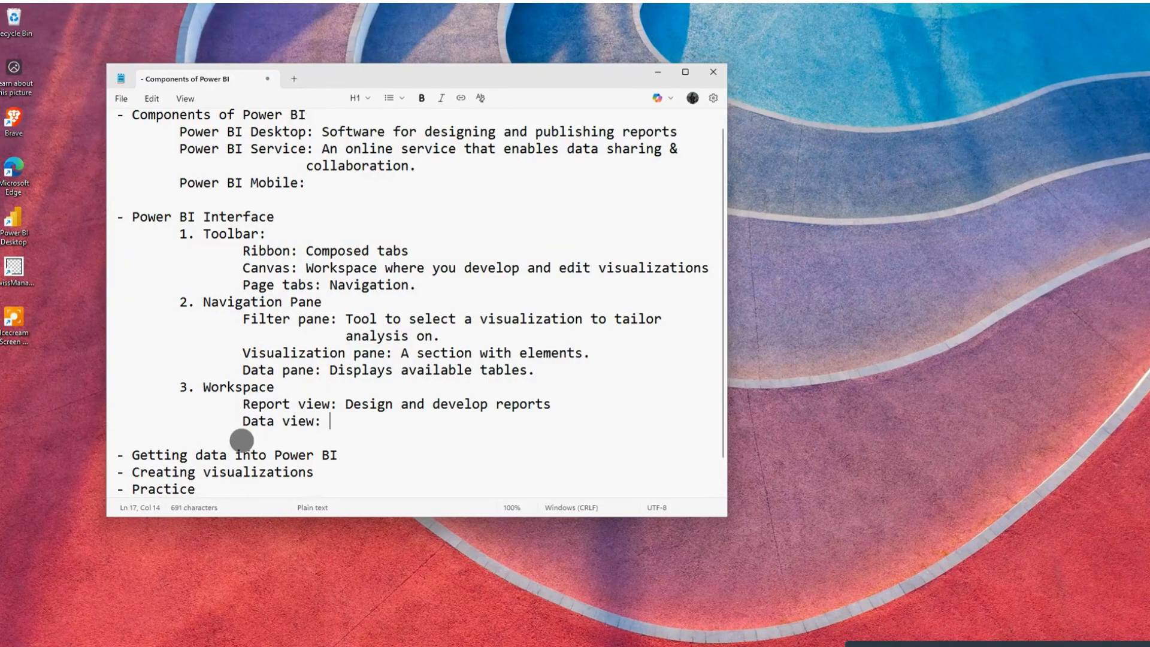
Highlight the words of the "Data view" and "Data pane" labels in turn to compare the two terms
double_click(255, 421)
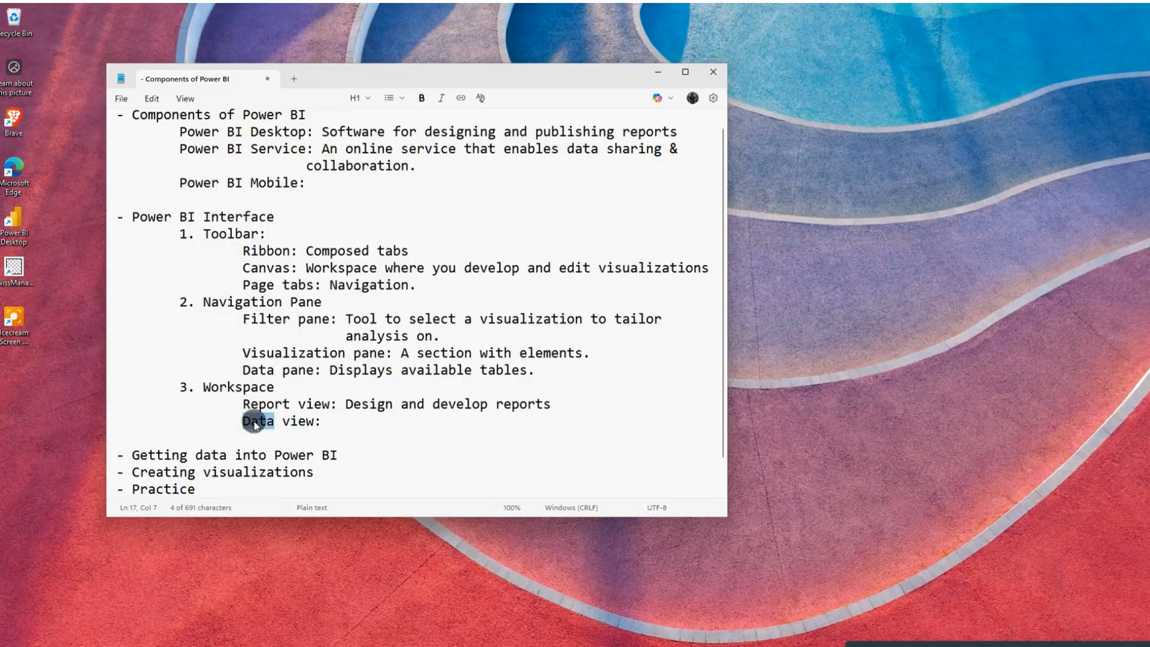
double_click(261, 370)
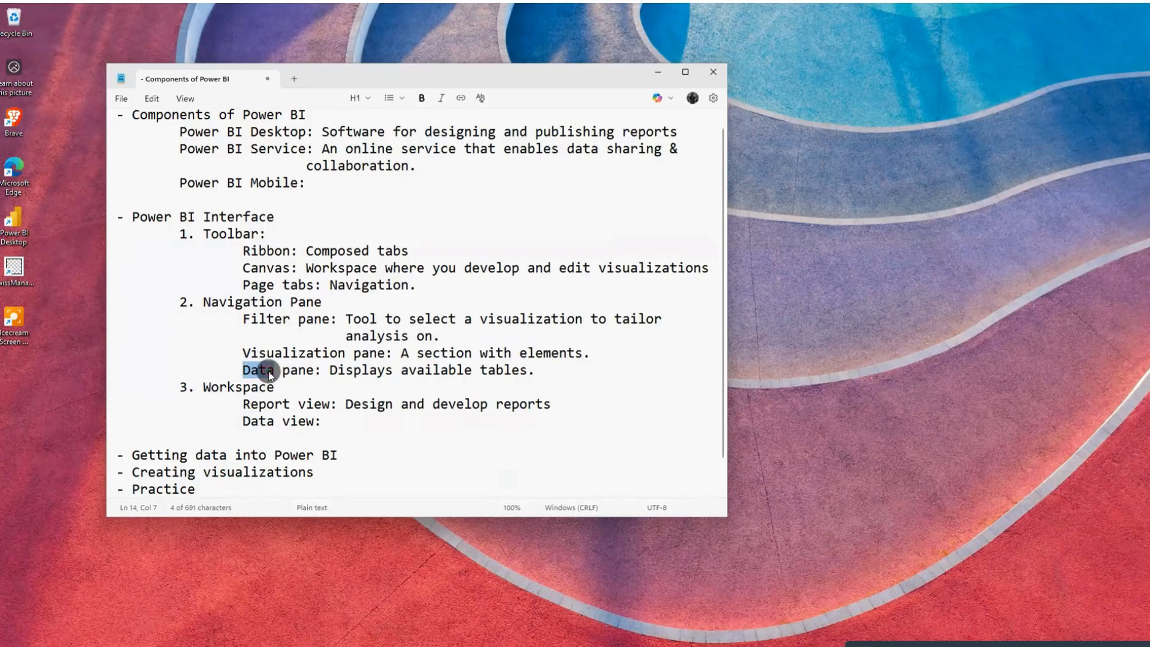
left_click(295, 368)
double_click(285, 421)
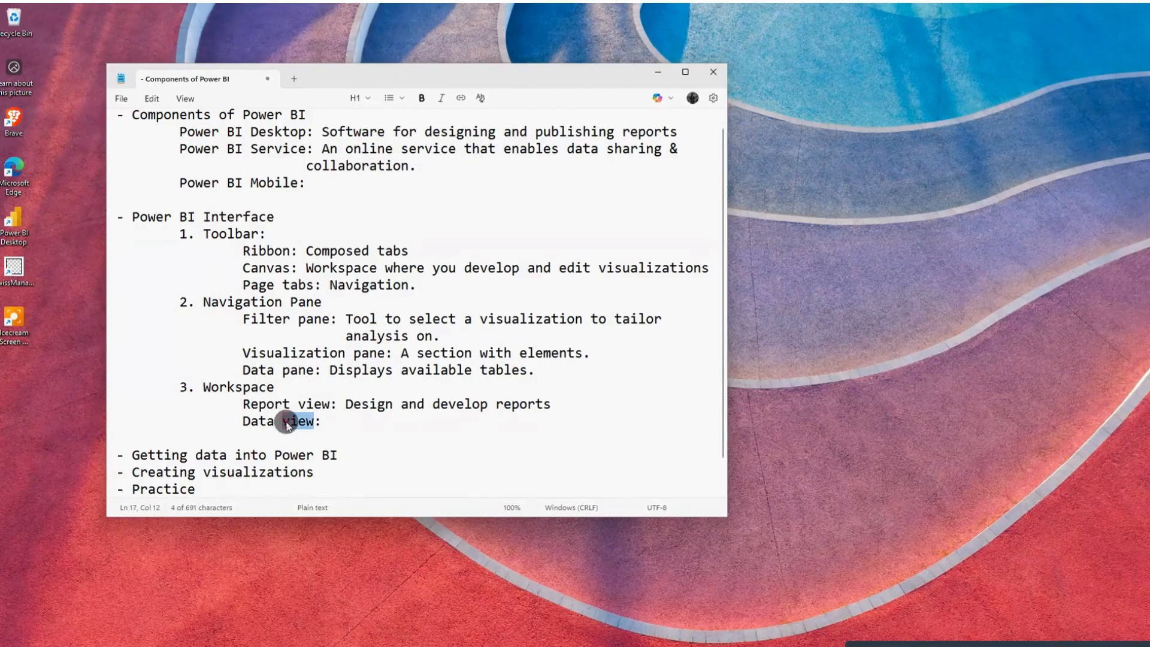
double_click(297, 369)
Describe the Data view entry as "Have a detailed look at the data."
left_click(330, 414)
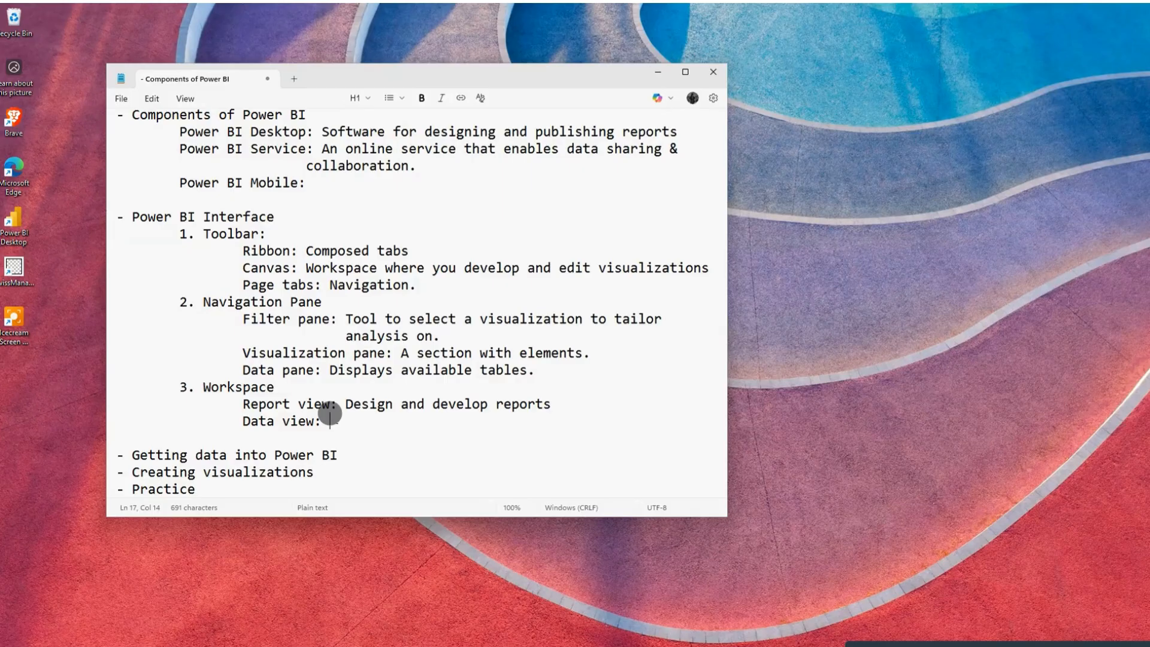
type("Have a detail")
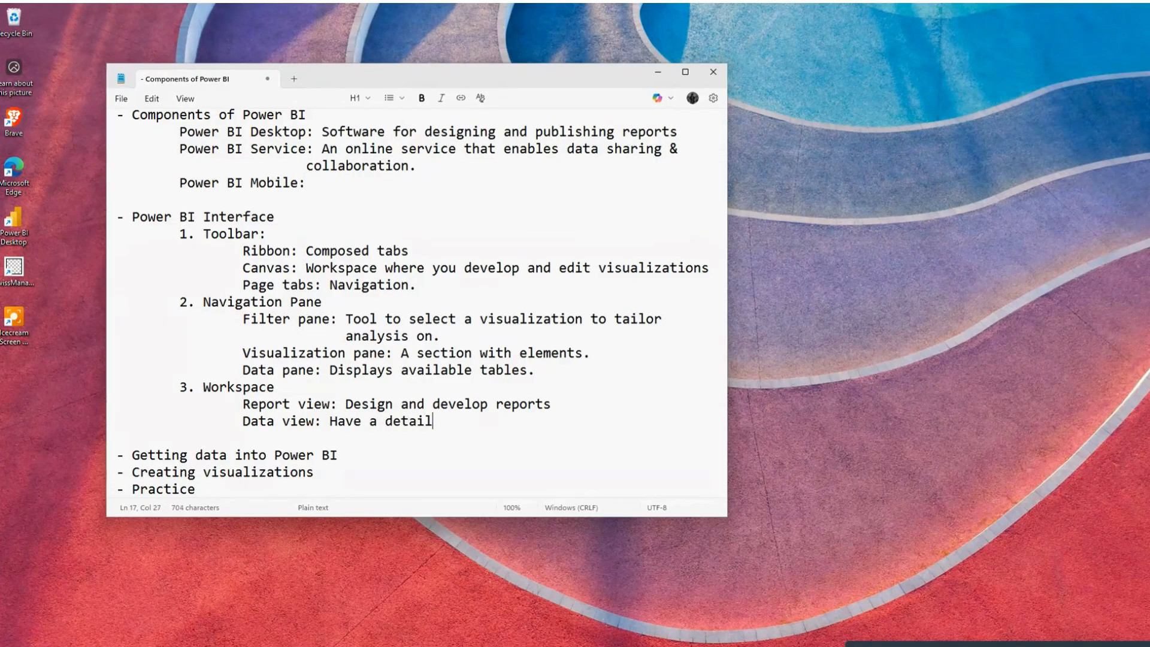
type("ed look at the data")
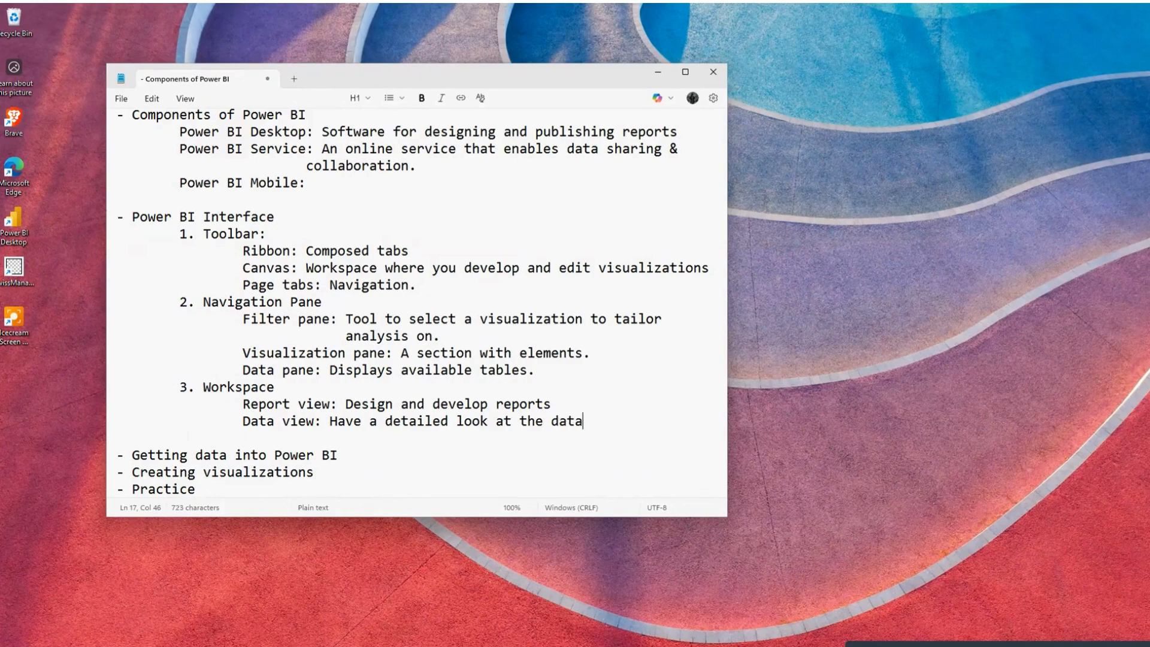
type(".")
Add a line below the Data view entry at the same indent reading "Model view: Allow us managed data models."
key("Return")
key("Tab")
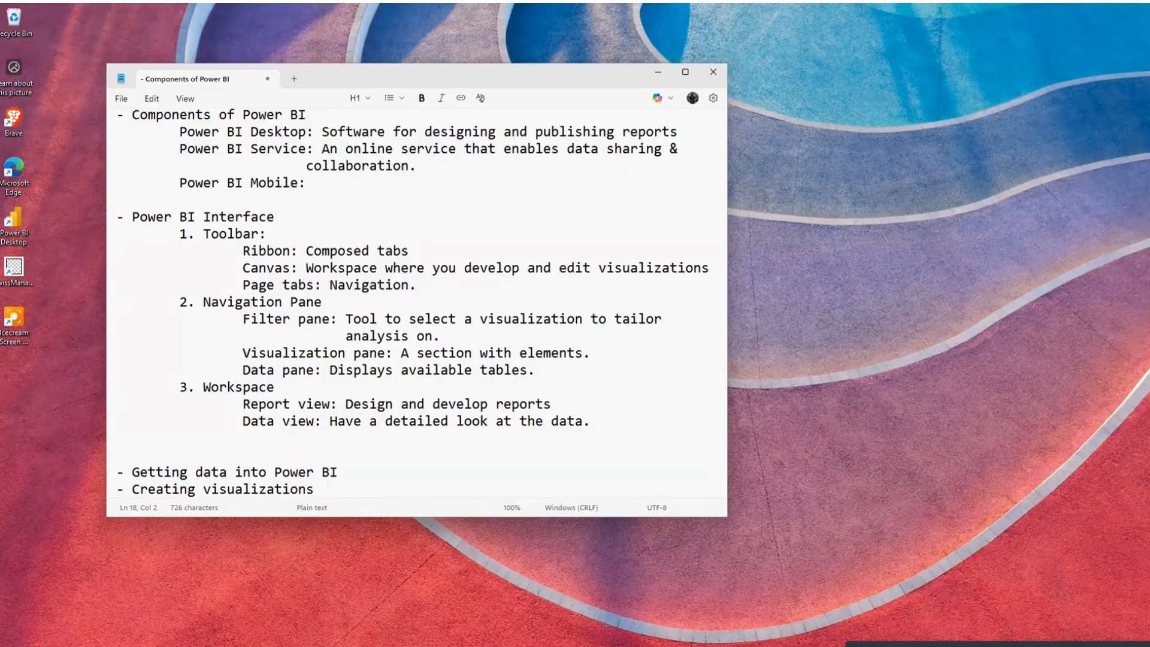
key("Tab")
type("Model view:")
type("Allow us ma")
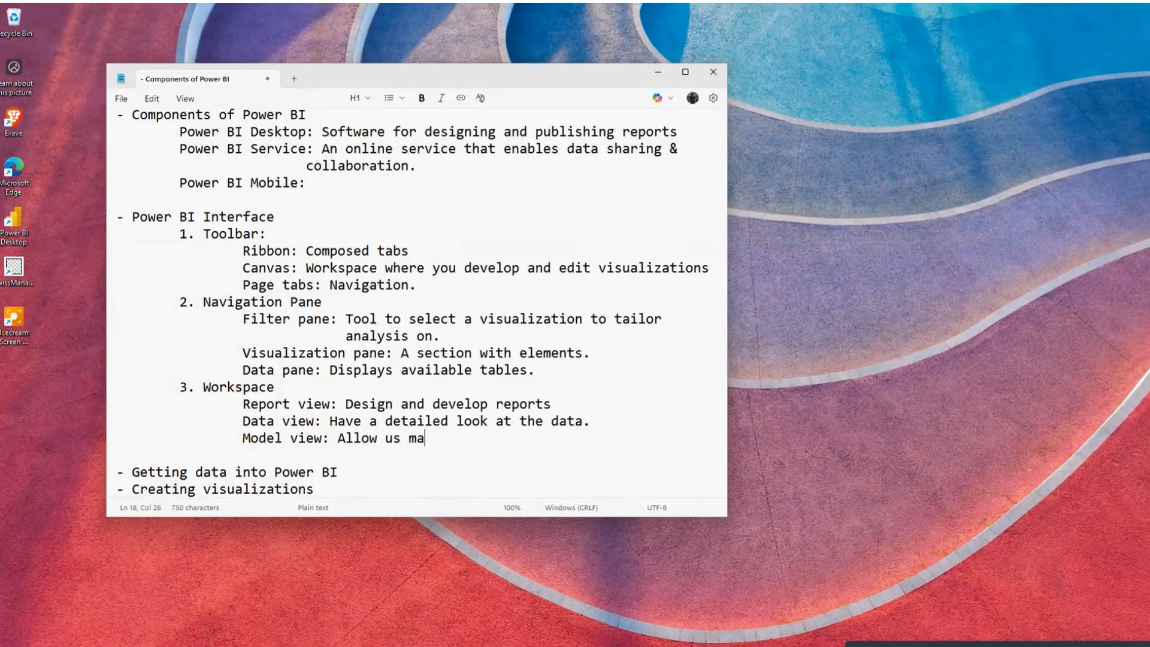
type("naged data m")
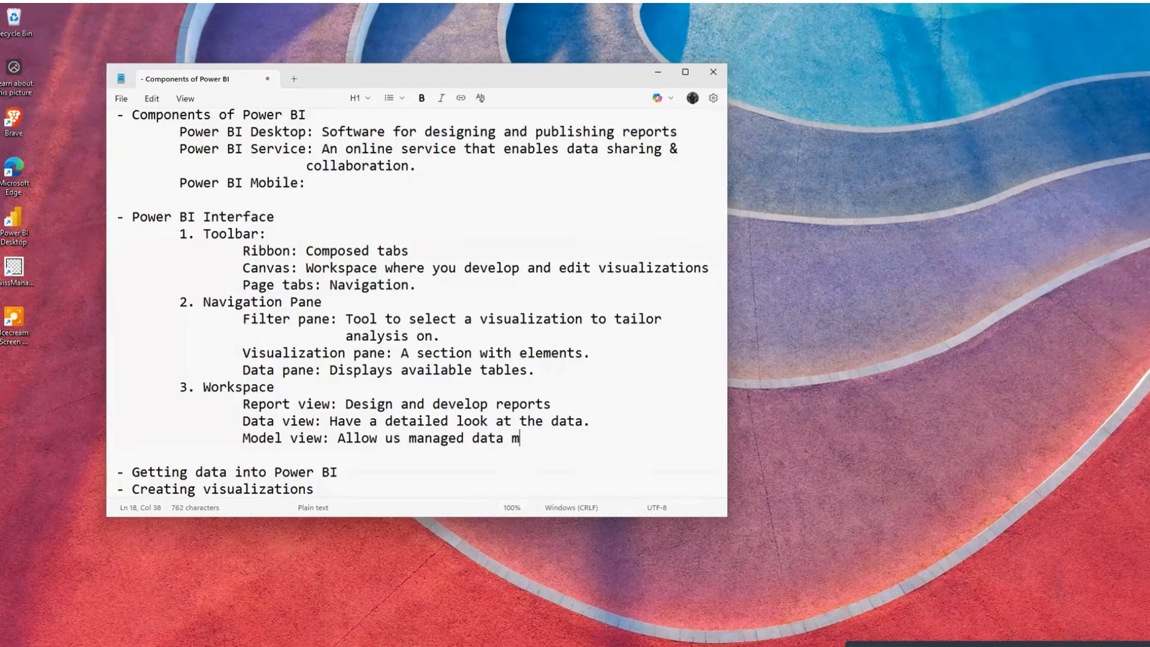
type("odels.")
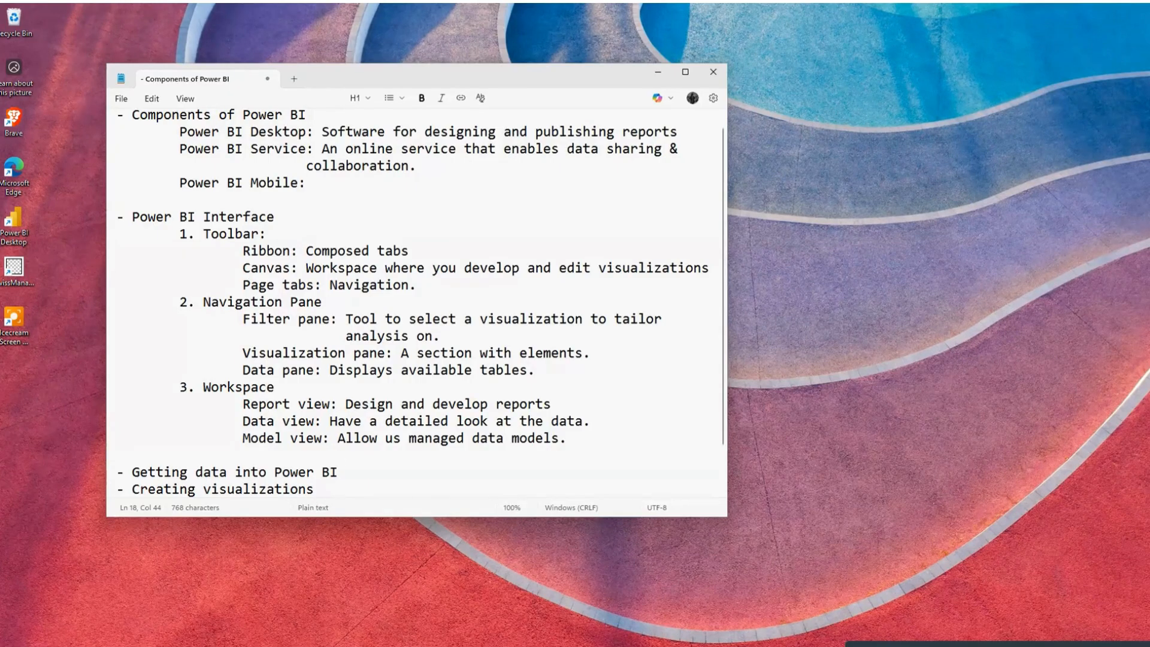
Switch to Power BI Desktop and show the Table view and the Model view in turn
mouse_move(790, 642)
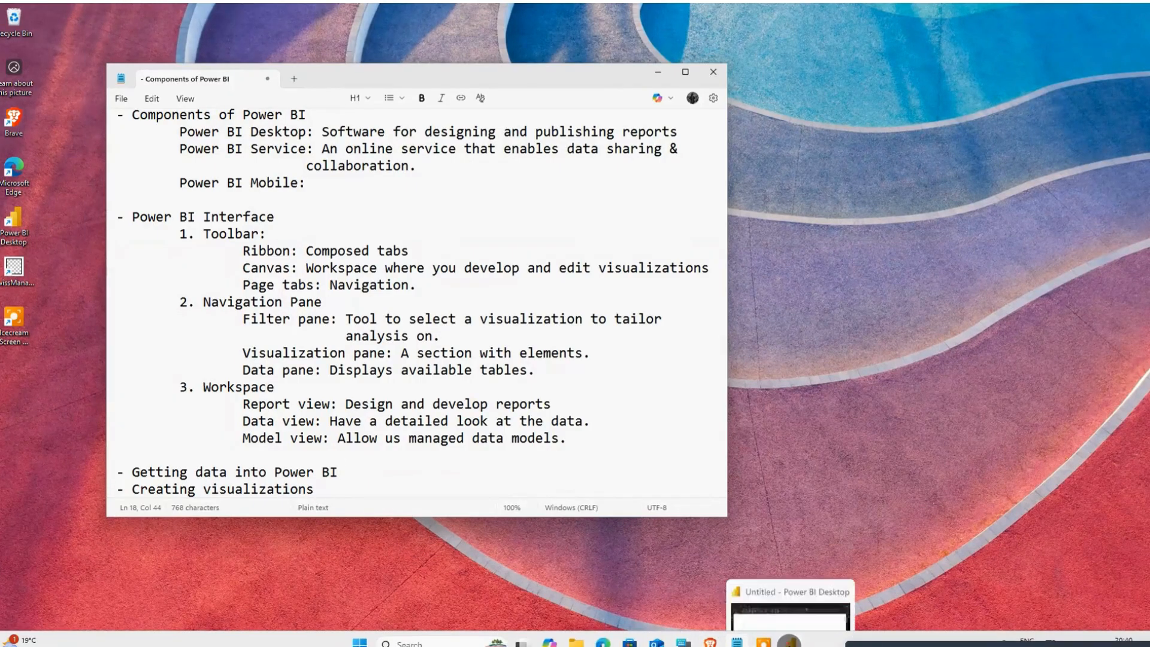
left_click(790, 614)
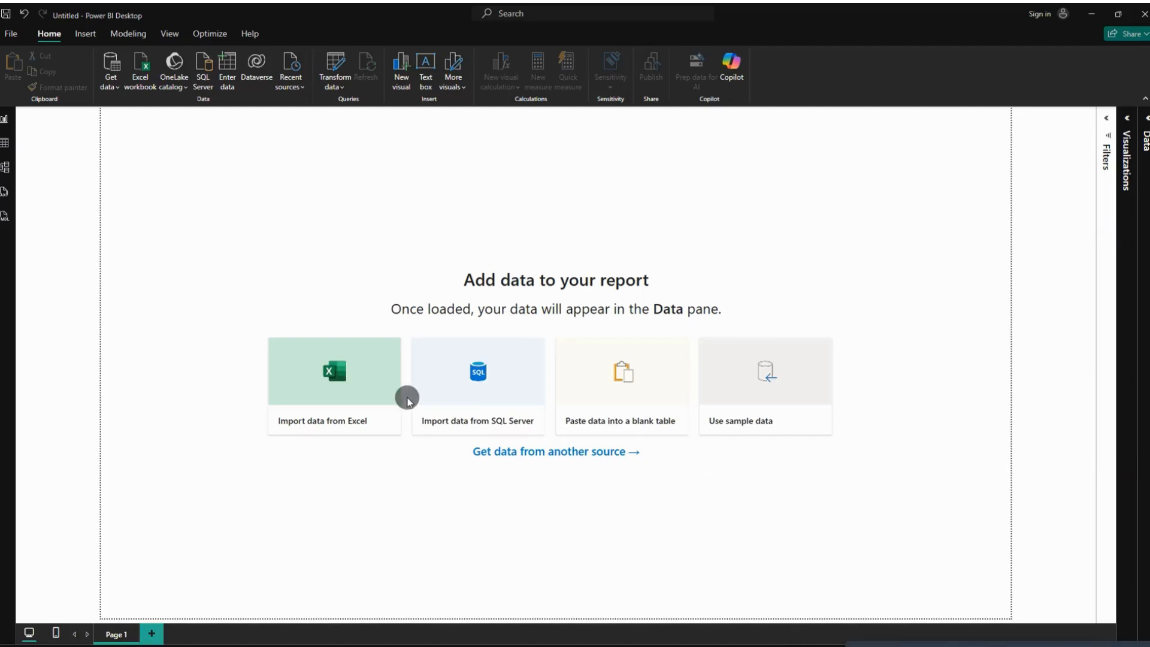
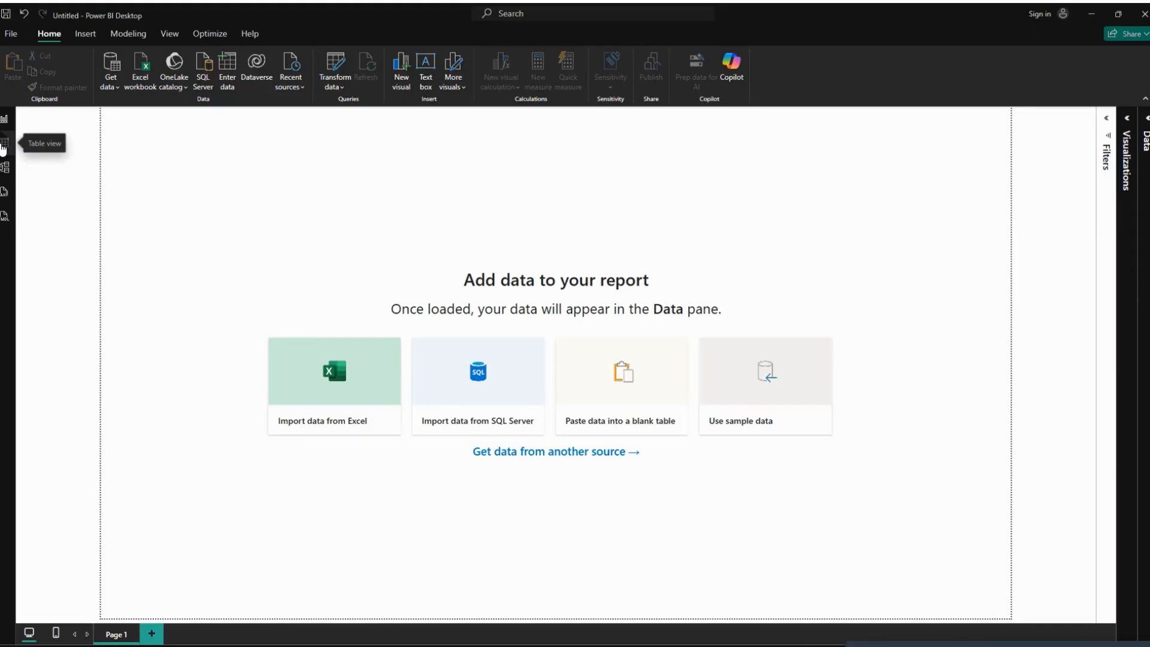
left_click(4, 145)
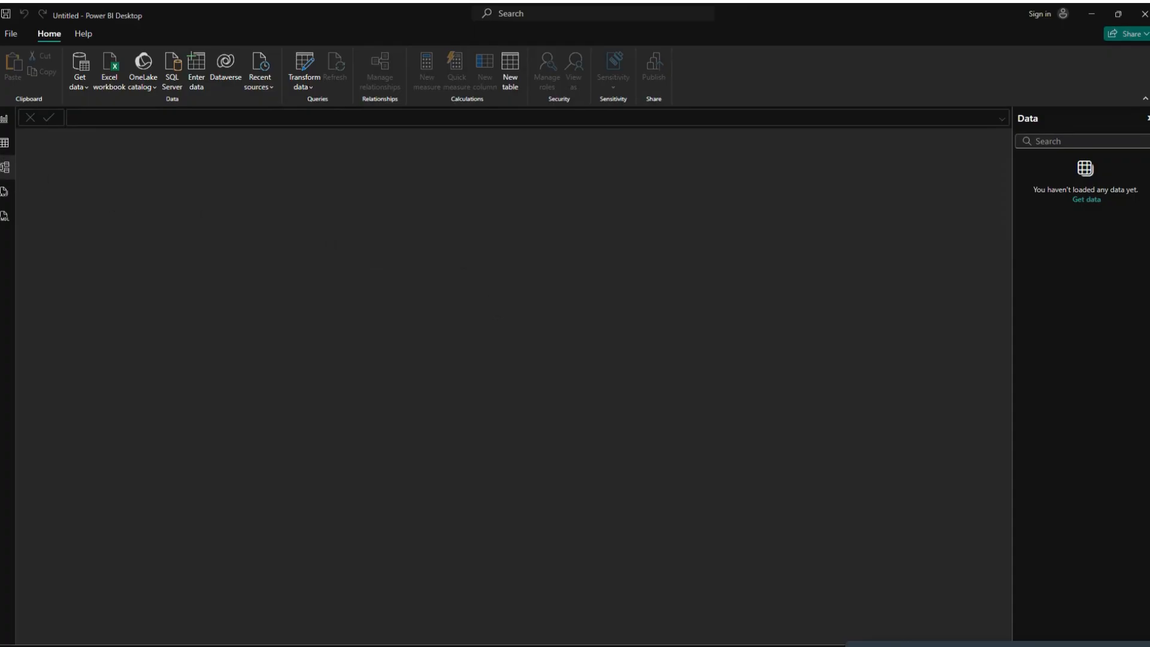
left_click(4, 170)
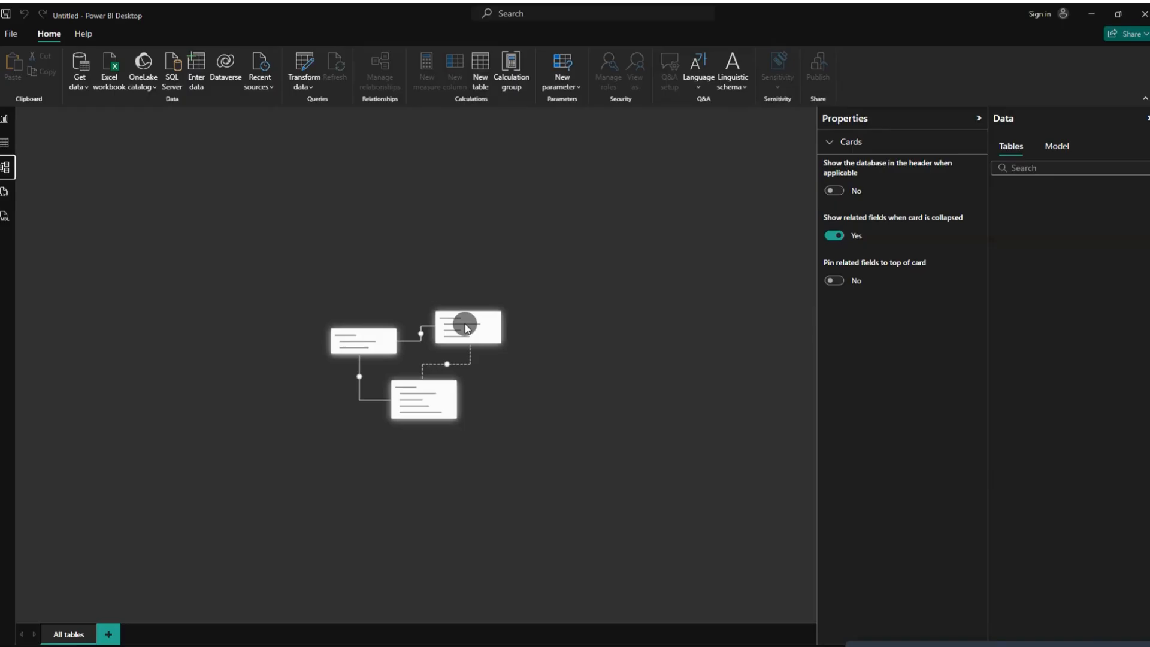
Show the DAX query view, dismissing its introduction, and the TMDL view, ending back in the Report view
left_click(4, 192)
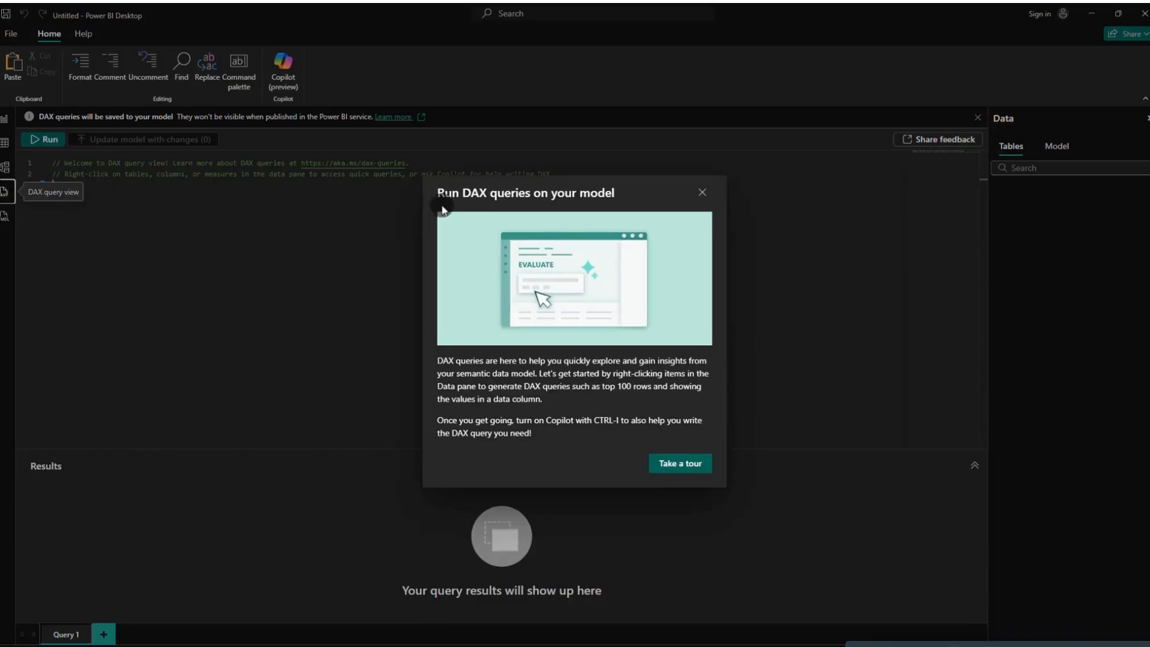
left_click(705, 194)
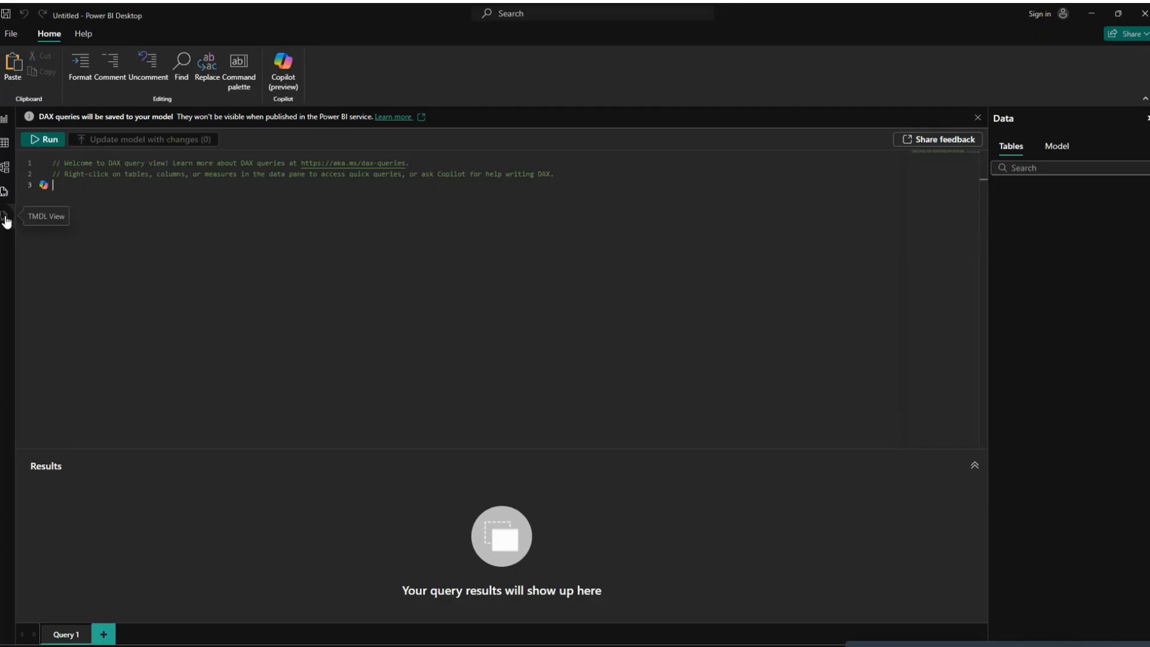
left_click(5, 219)
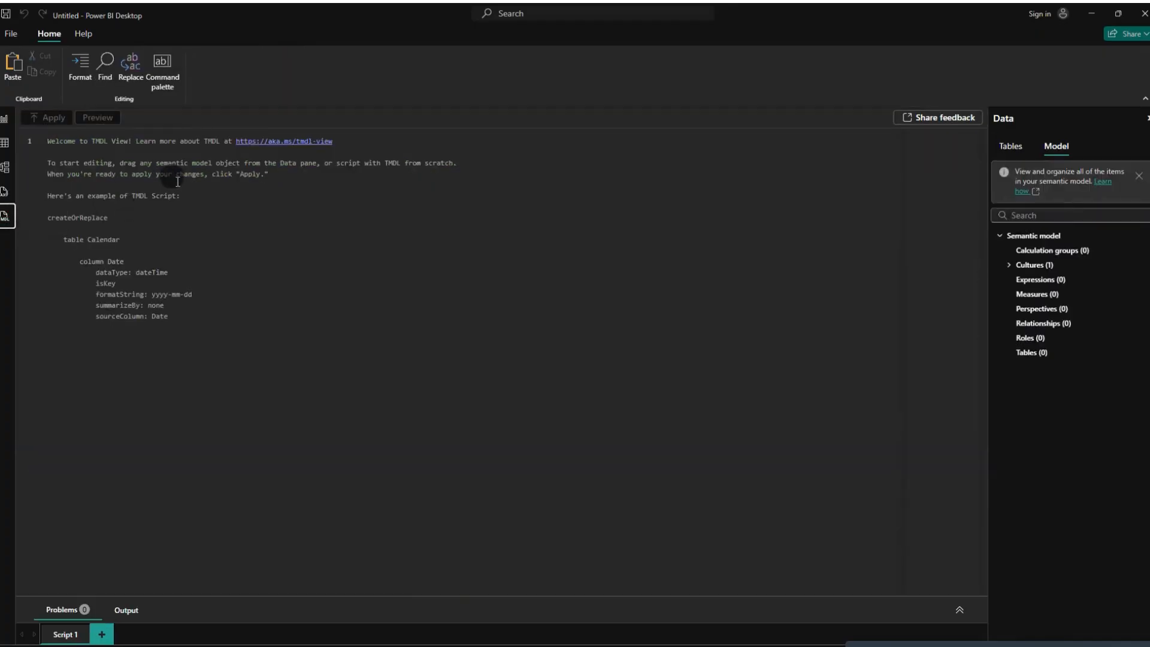
left_click(5, 192)
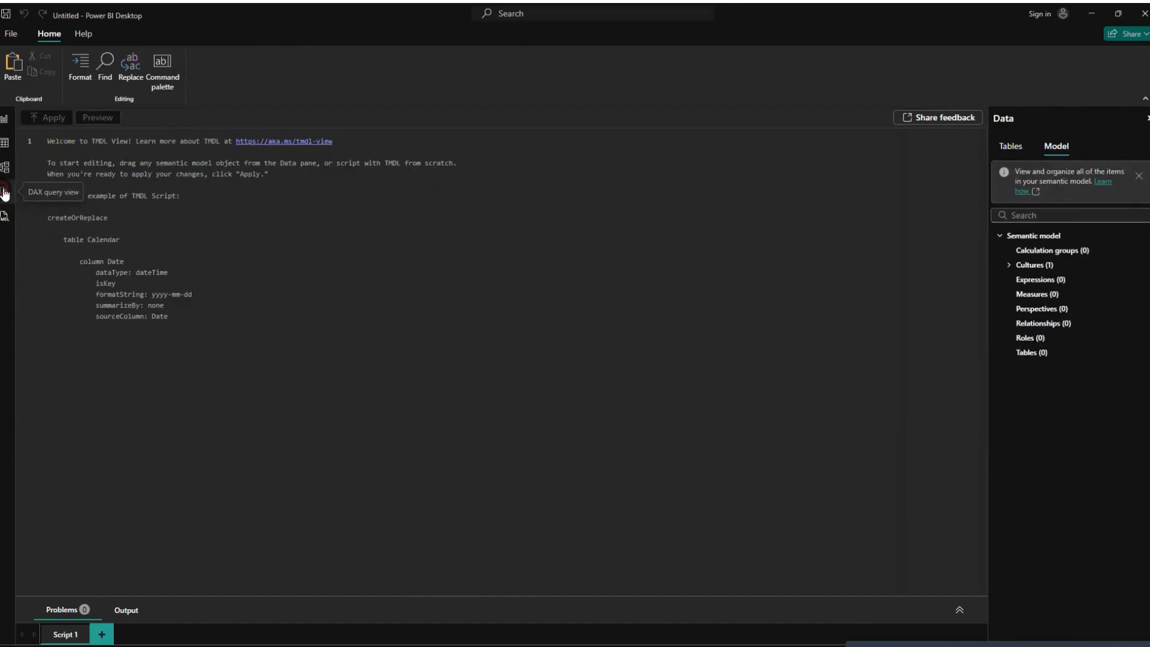
left_click(4, 118)
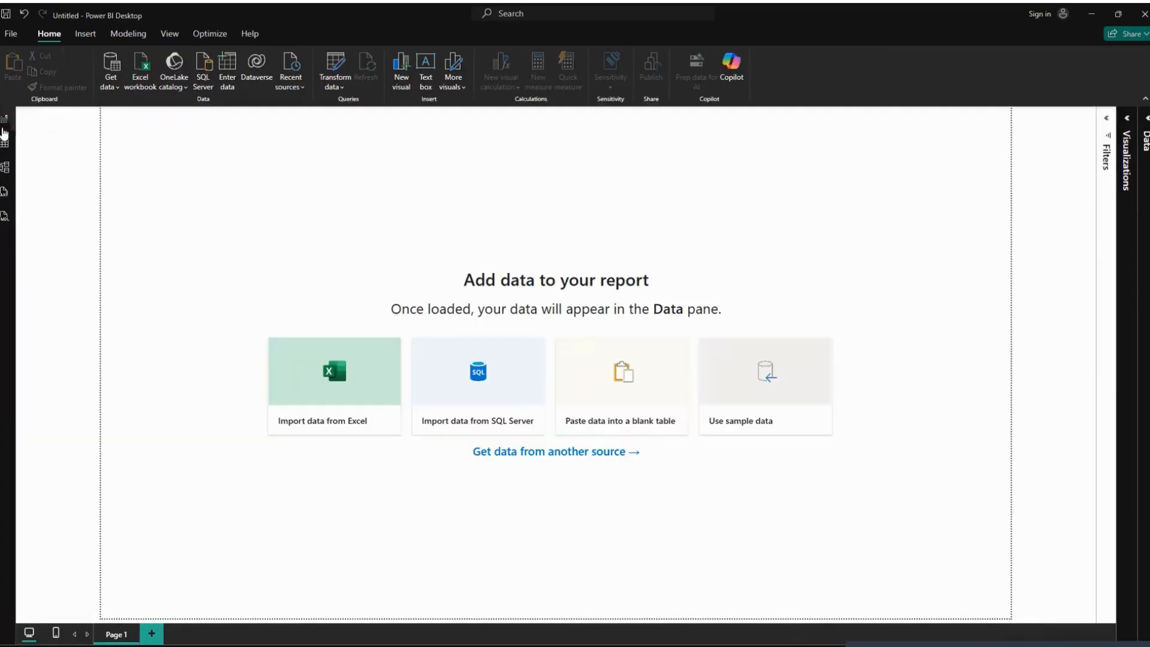
Alternate between the Report and Table views, show the Model view, and return to the Report view
left_click(6, 147)
left_click(4, 118)
left_click(5, 146)
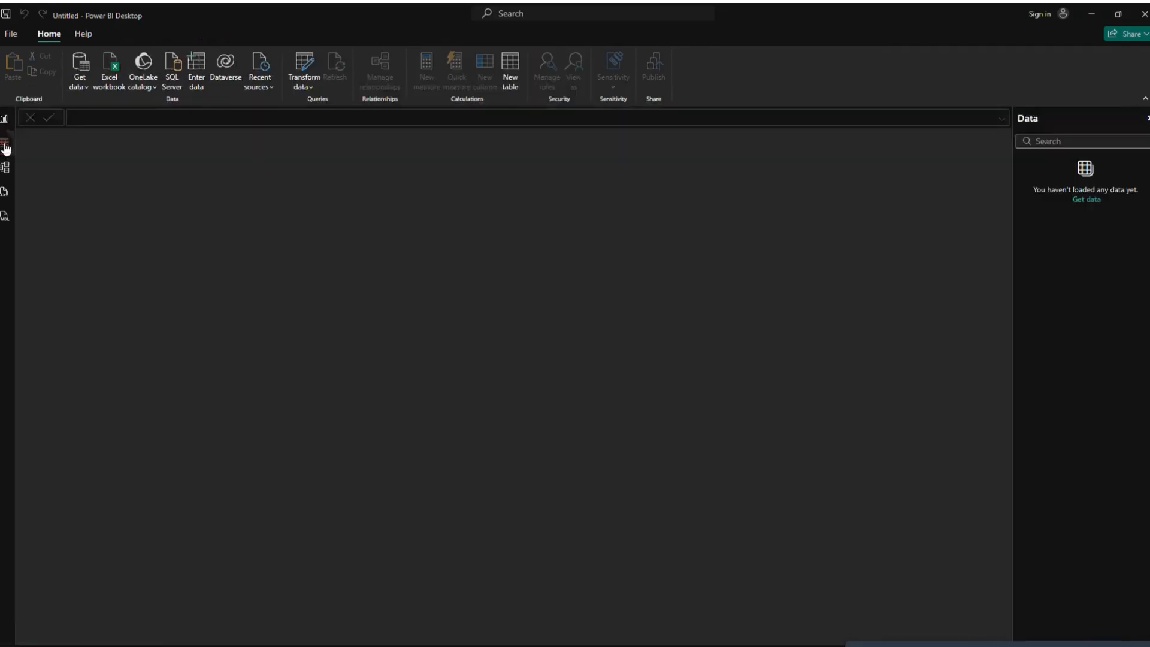
left_click(5, 168)
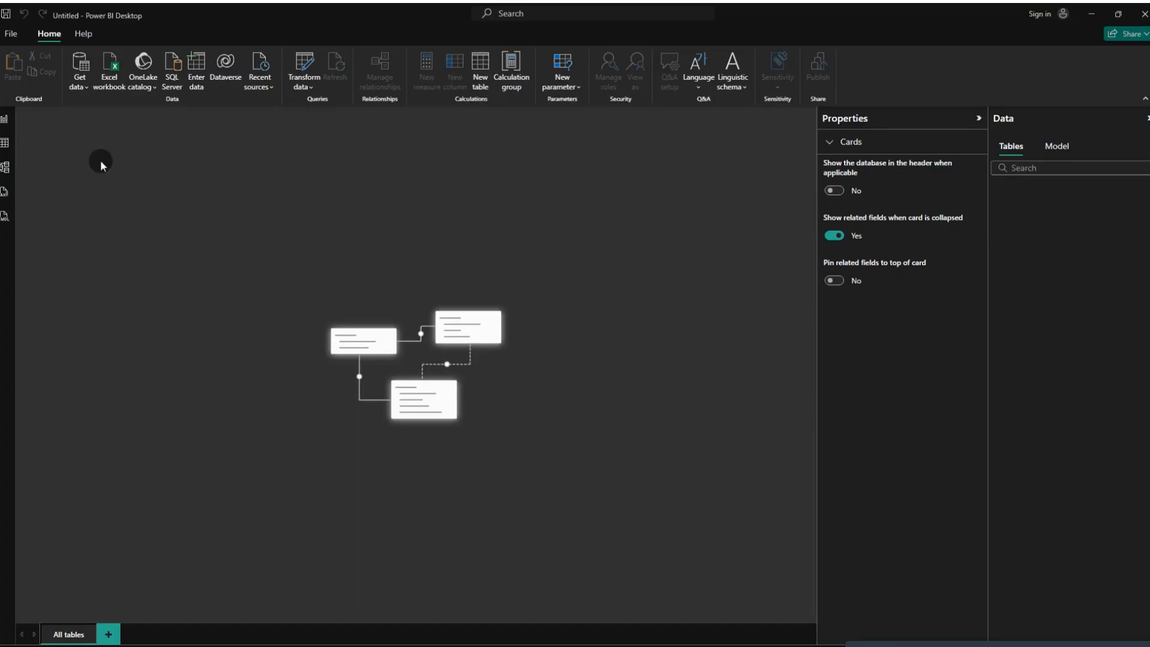
left_click(8, 127)
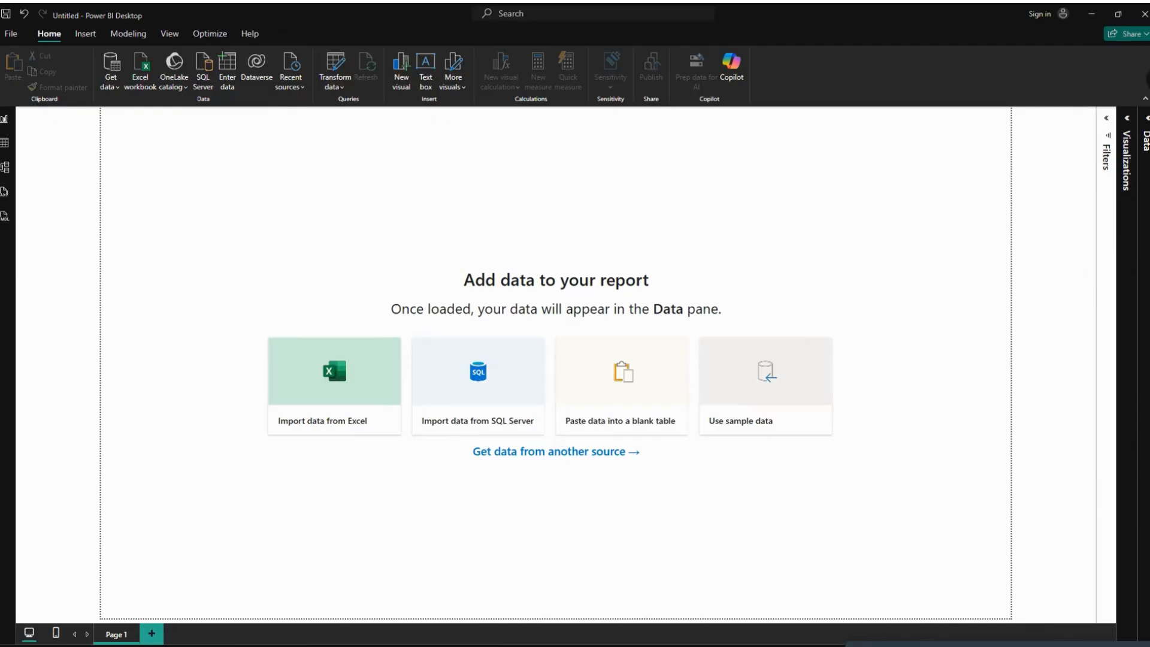
Expand the Filters, Visualizations and Data panes, and narrow the Visualizations and Data panes to widen the canvas
left_click(1107, 120)
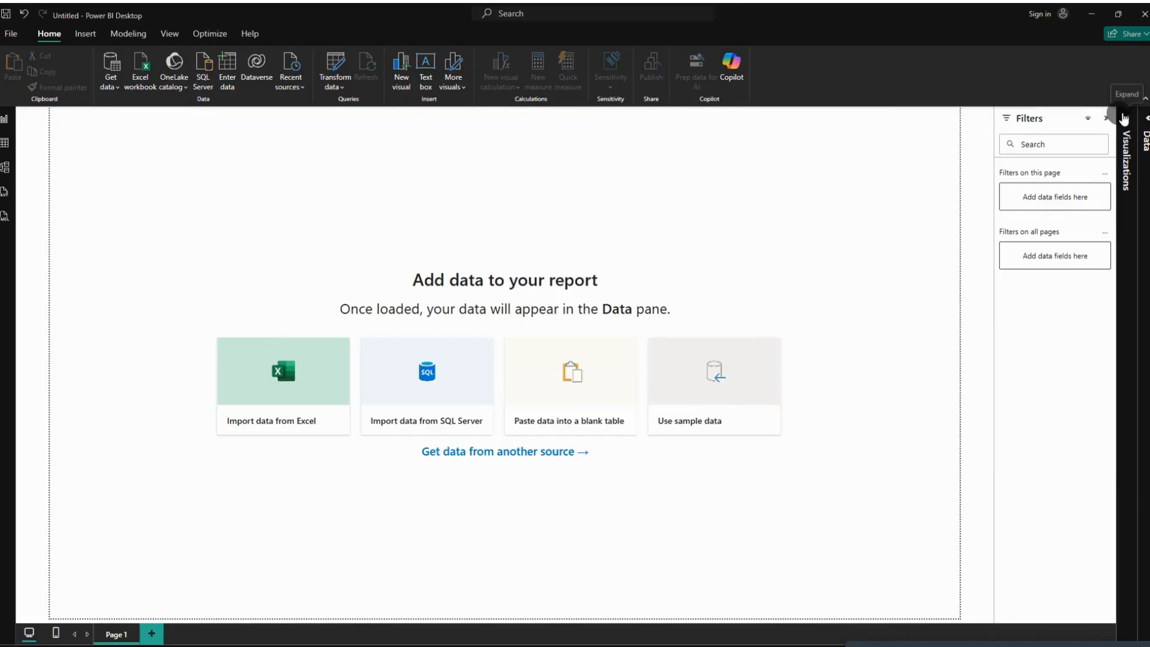
left_click(1126, 119)
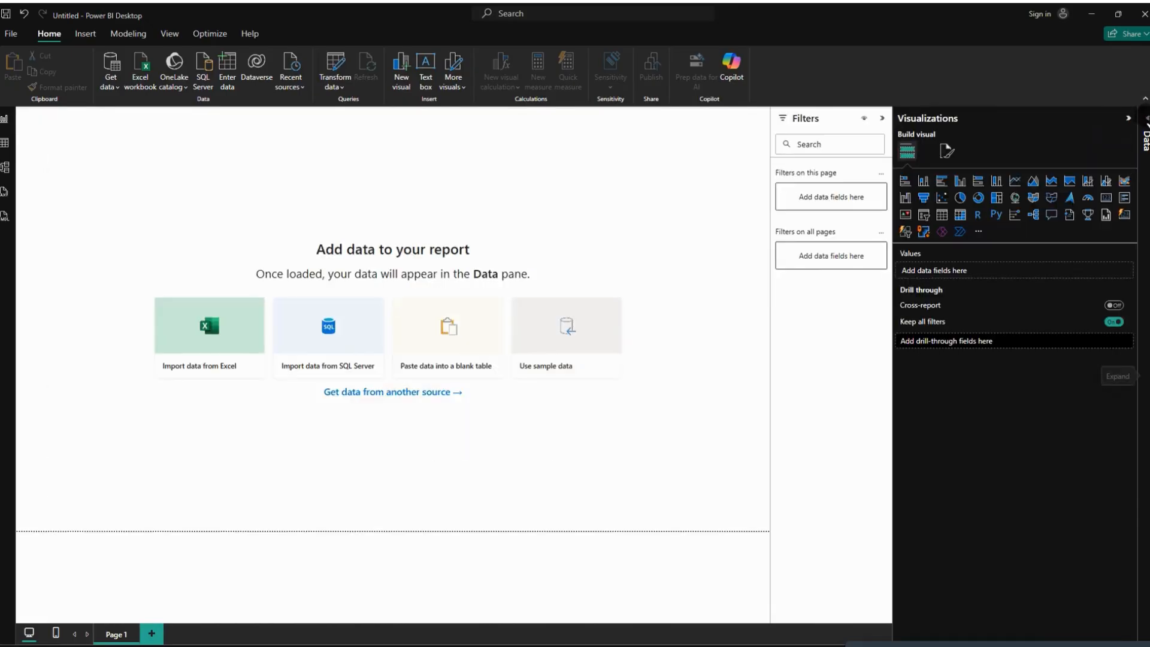
left_click(1145, 120)
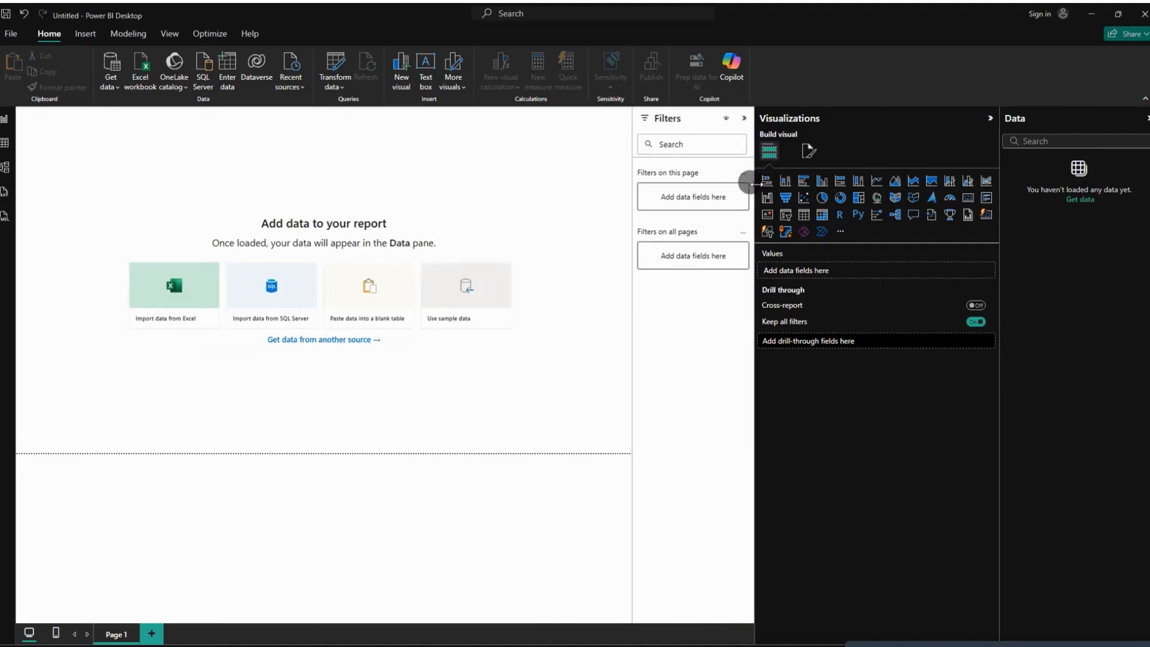
left_click_drag(755, 184, 870, 191)
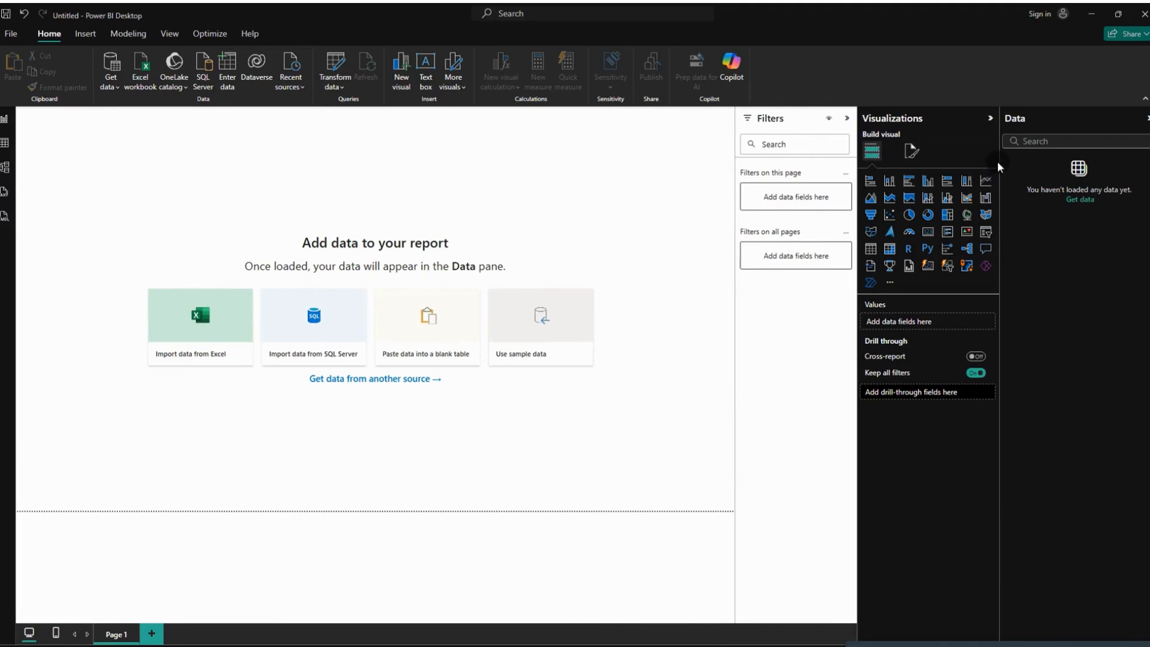
left_click_drag(1001, 162, 1040, 164)
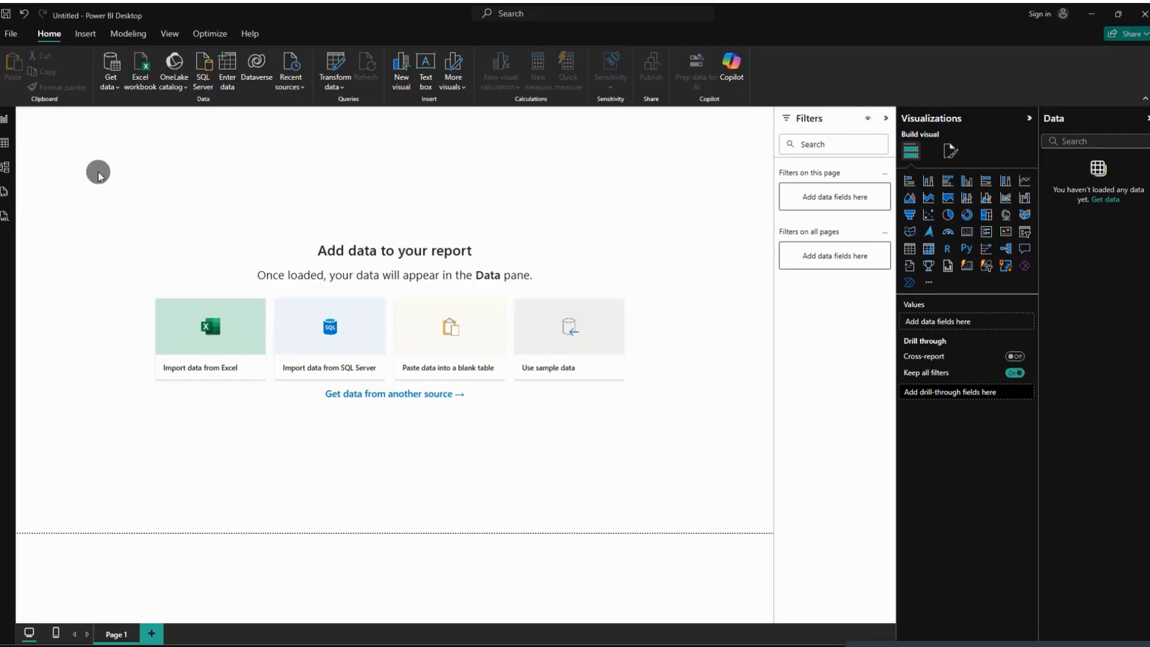
Revisit the Table view and the Model view, and minimize the Power BI window to return to the notes
left_click(5, 148)
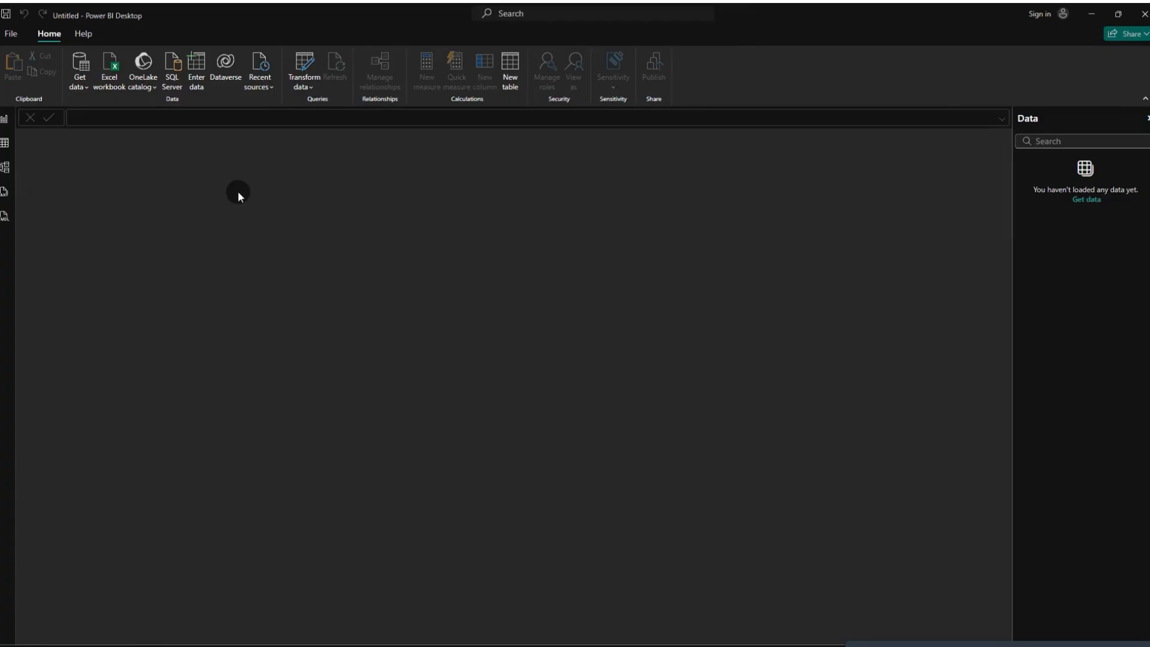
left_click(4, 168)
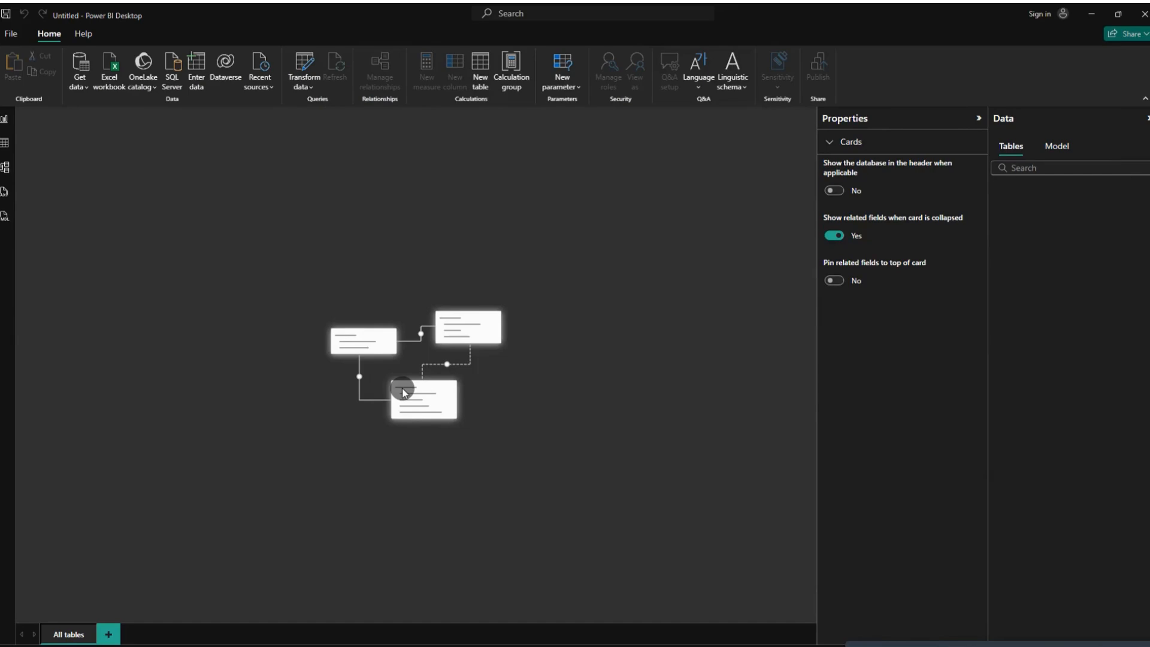
left_click(1100, 14)
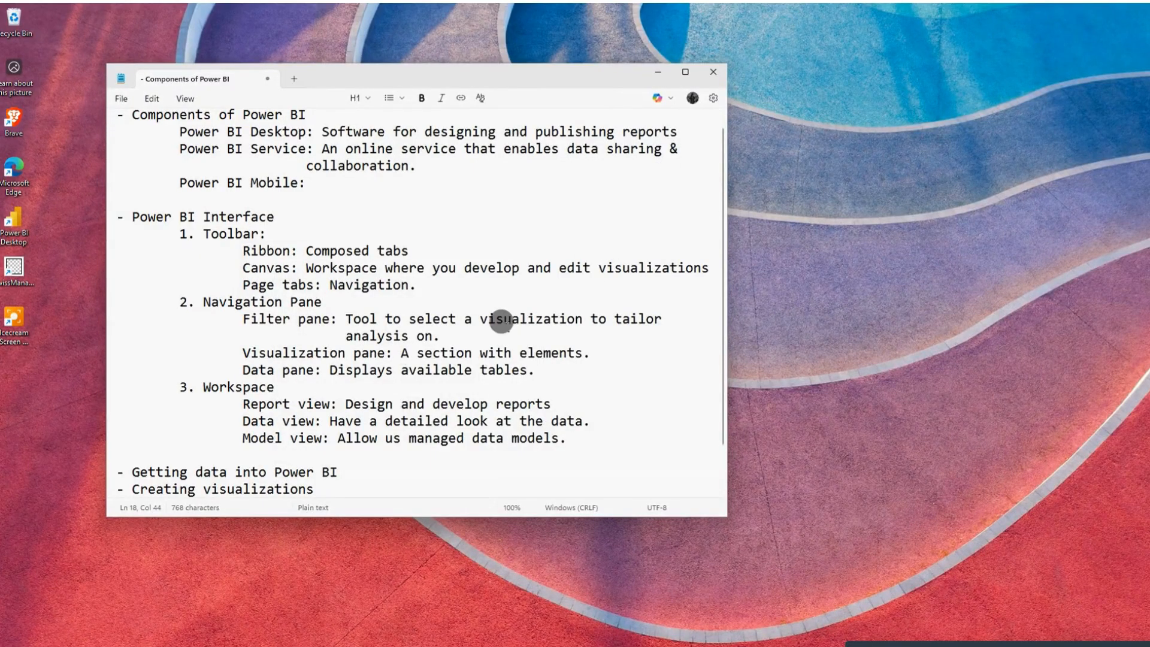
Review the class outline in the notes and highlight the "Getting data into Power BI" item
scroll(501, 320, "down", 1)
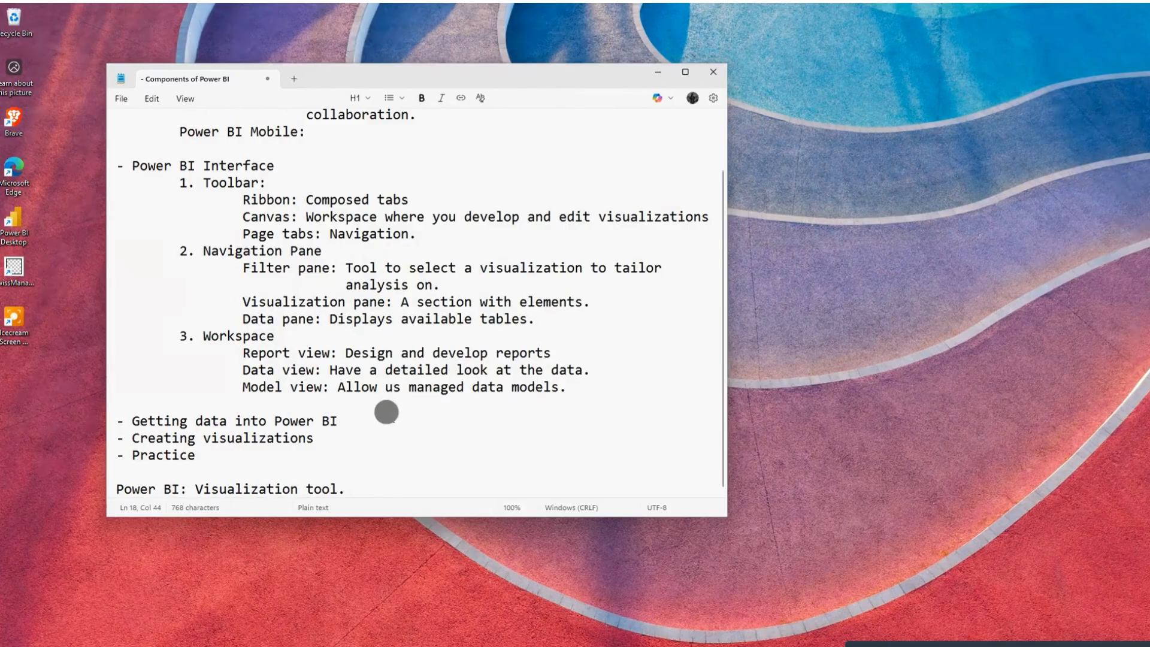
scroll(371, 413, "up", 1)
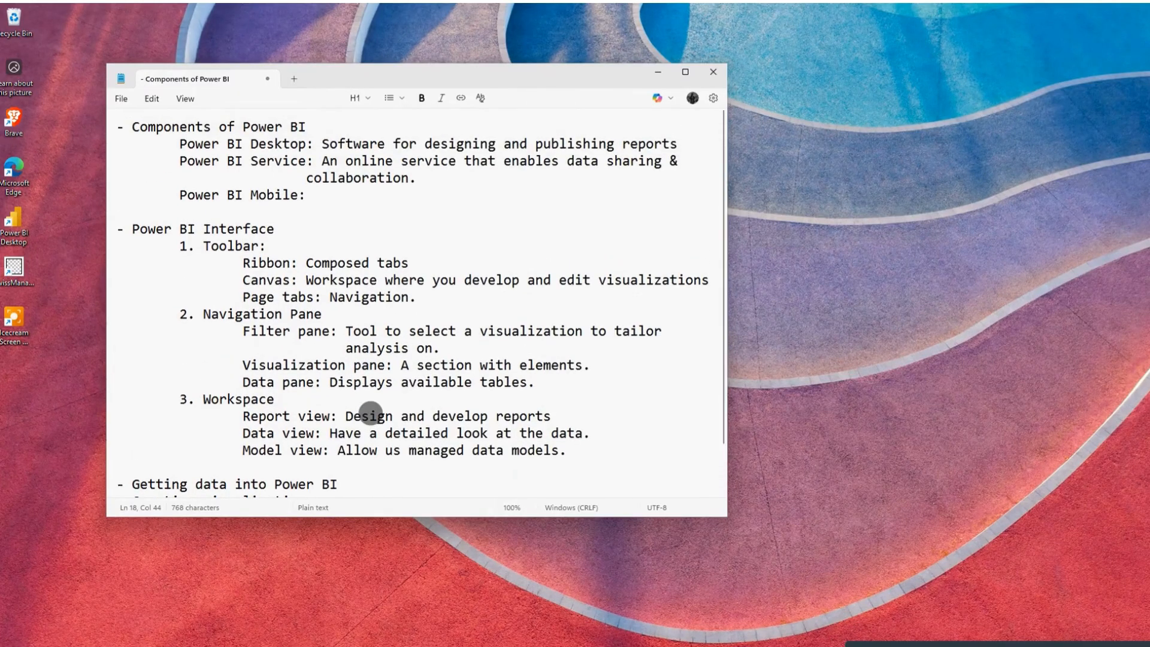
scroll(370, 414, "down", 1)
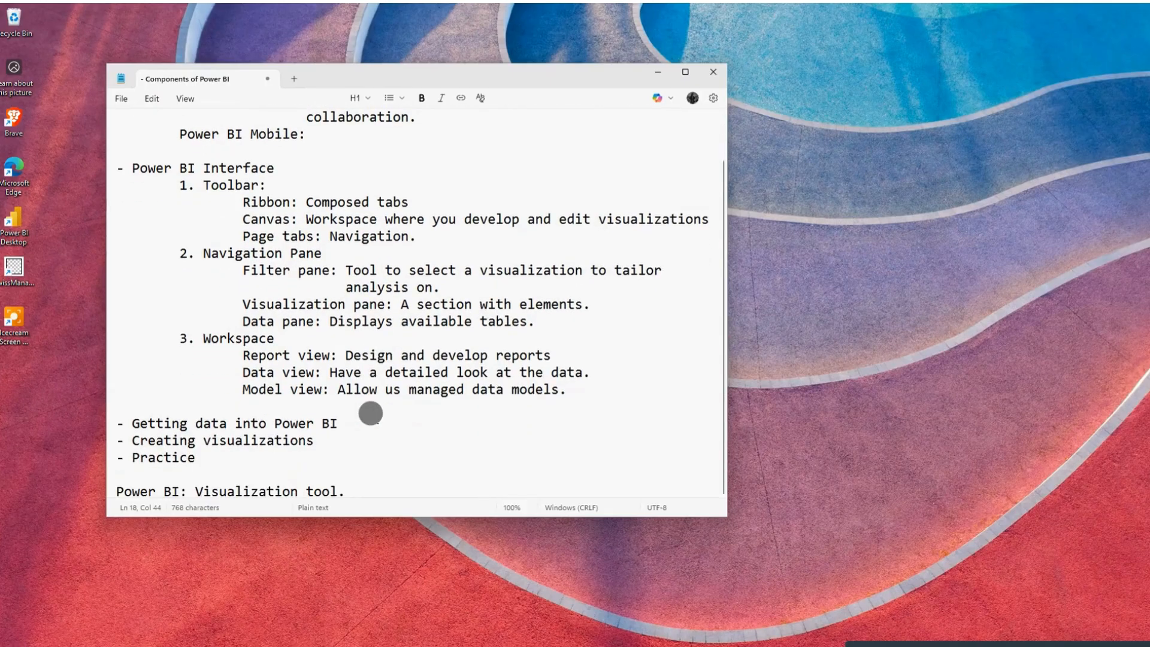
scroll(371, 414, "up", 1)
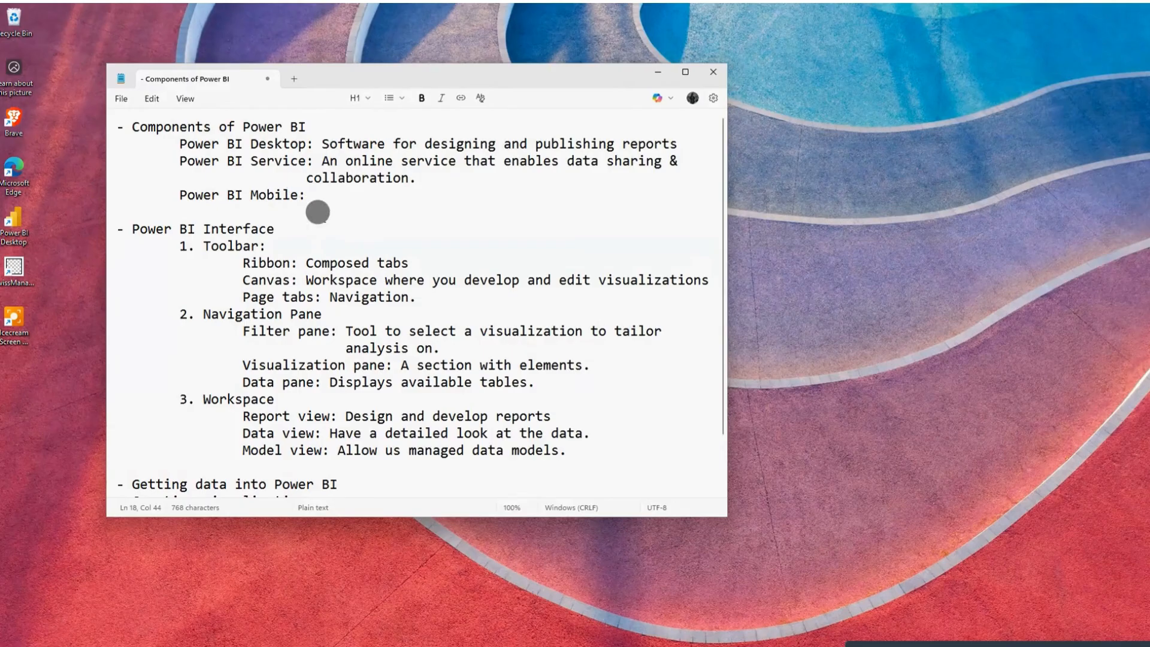
scroll(318, 212, "down", 1)
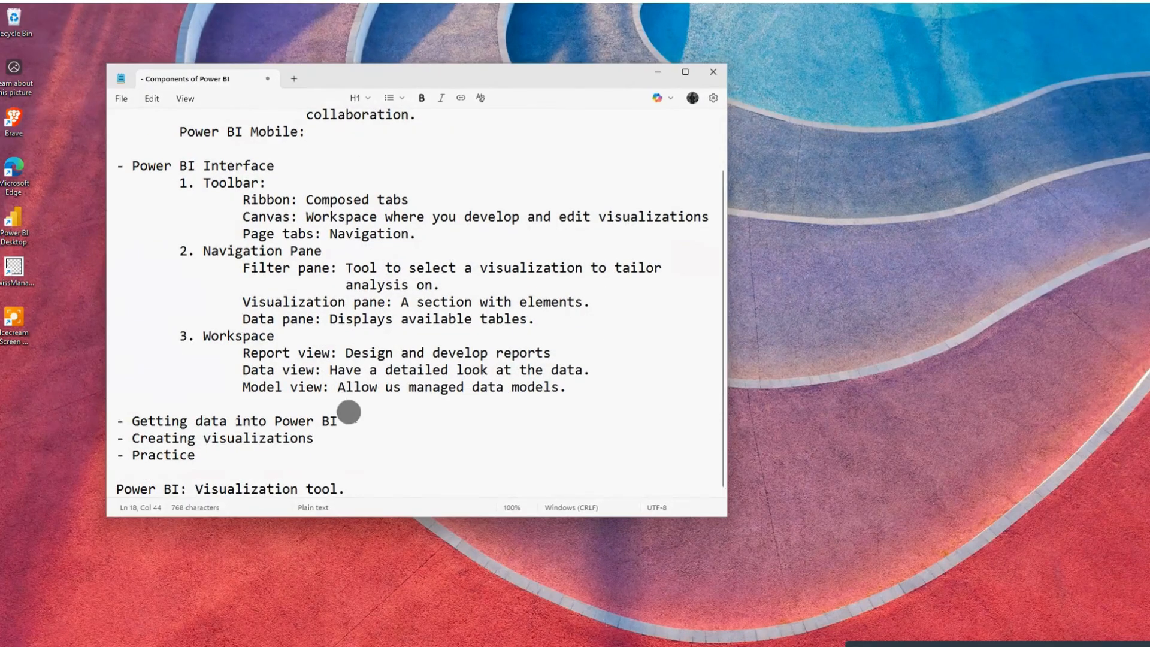
left_click_drag(349, 412, 154, 403)
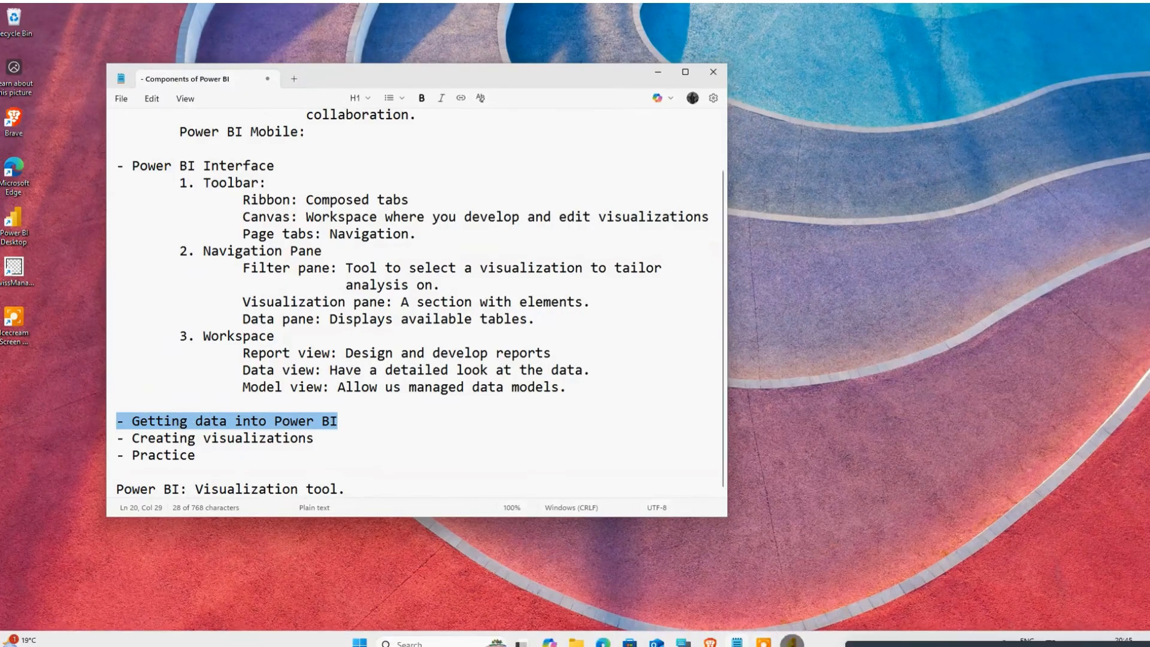
Switch to Power BI Desktop, return to the Report view, and collapse the Filters and Visualizations panes
left_click(791, 638)
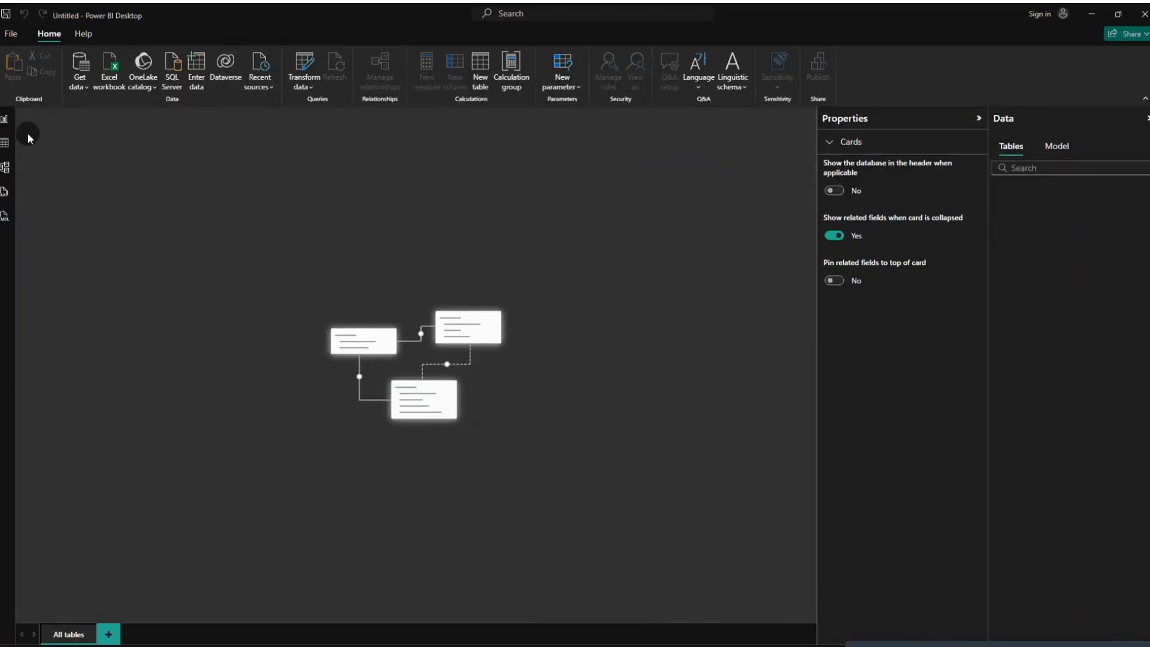
left_click(3, 119)
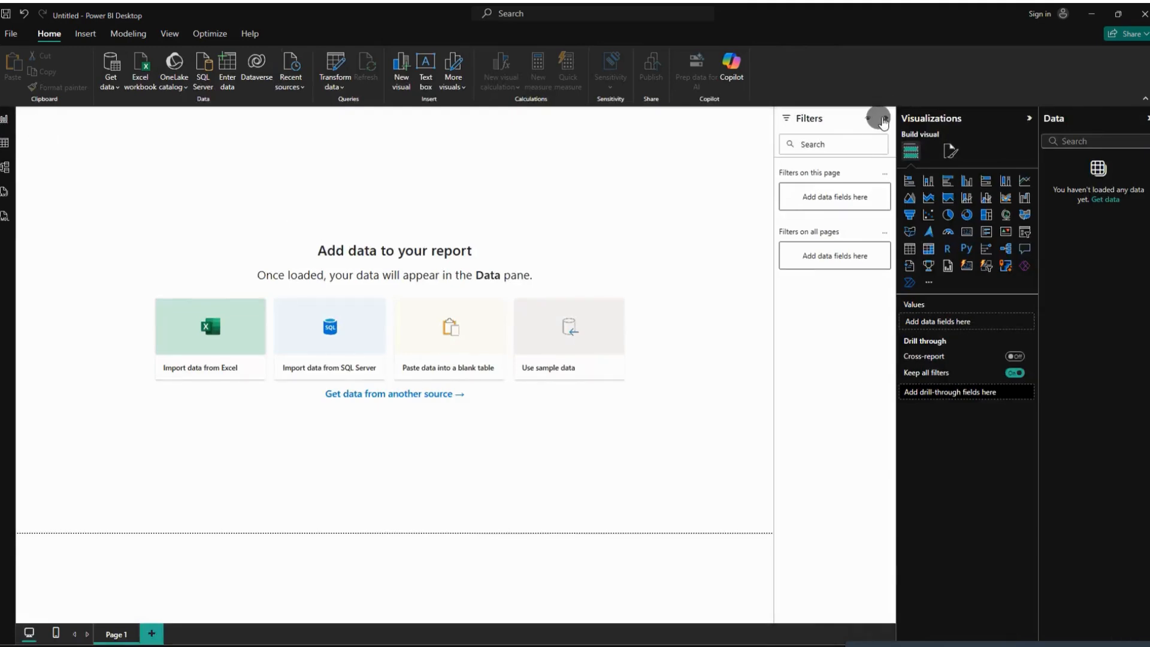
left_click(887, 119)
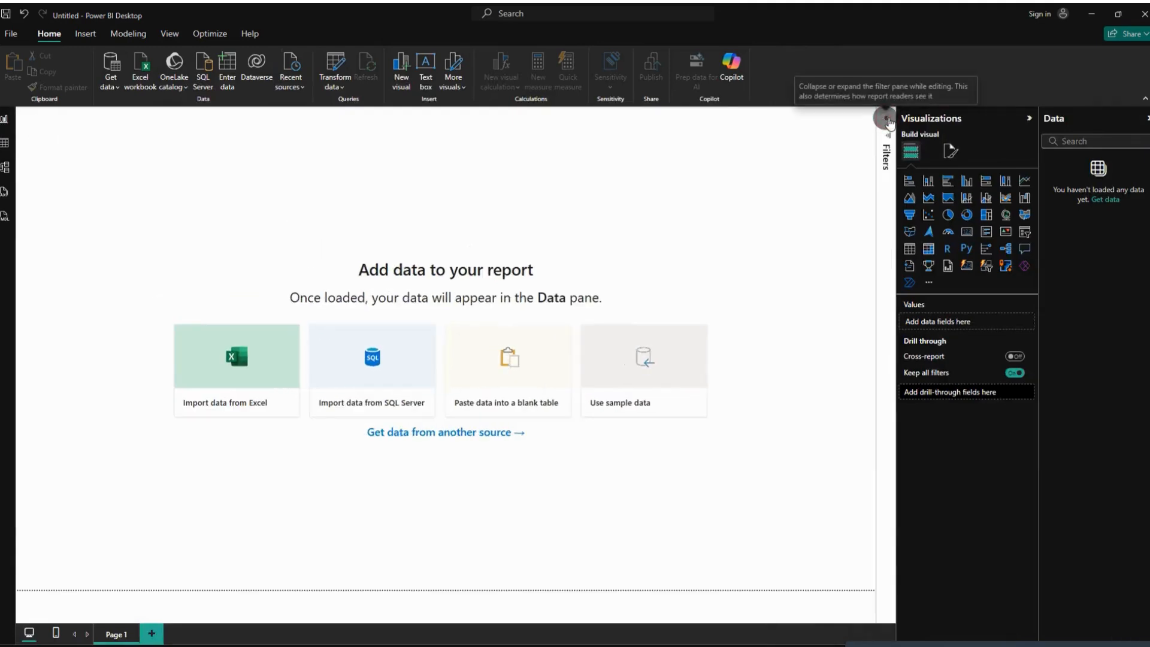
left_click(1029, 118)
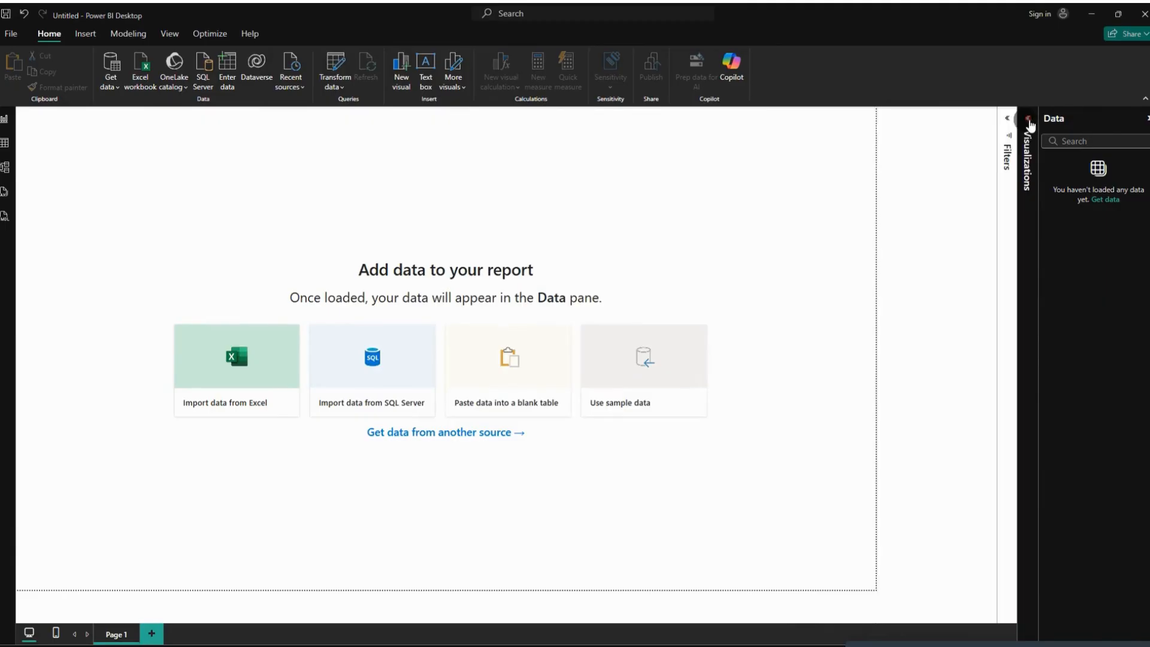
Collapse the Data pane and minimize Power BI Desktop to return to the notes
left_click(1145, 118)
left_click(1091, 17)
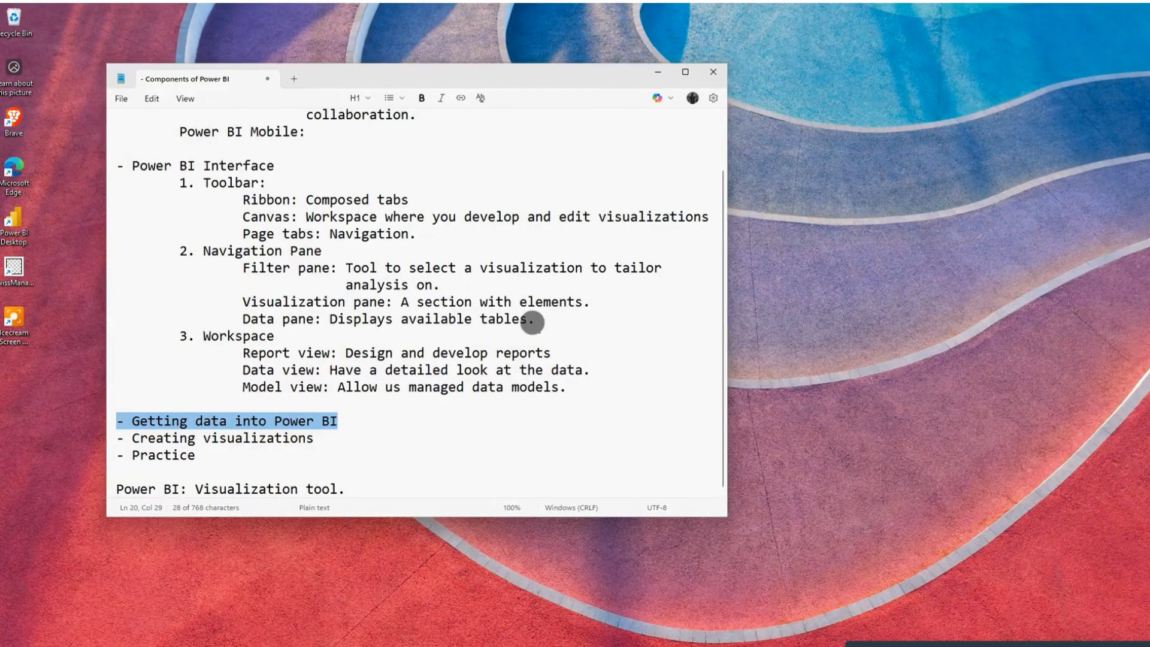
Add an indented line "Importing data: Loading from data source into Power BI" under the "Getting data into Power BI" item
left_click(361, 408)
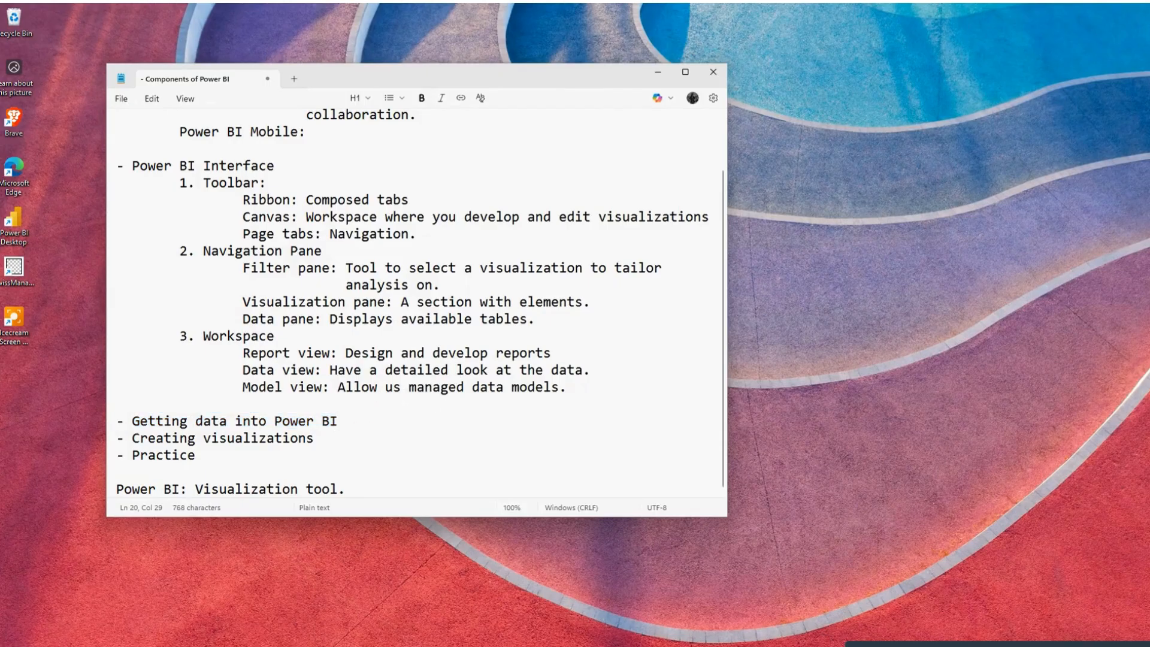
key("Return")
key("Tab")
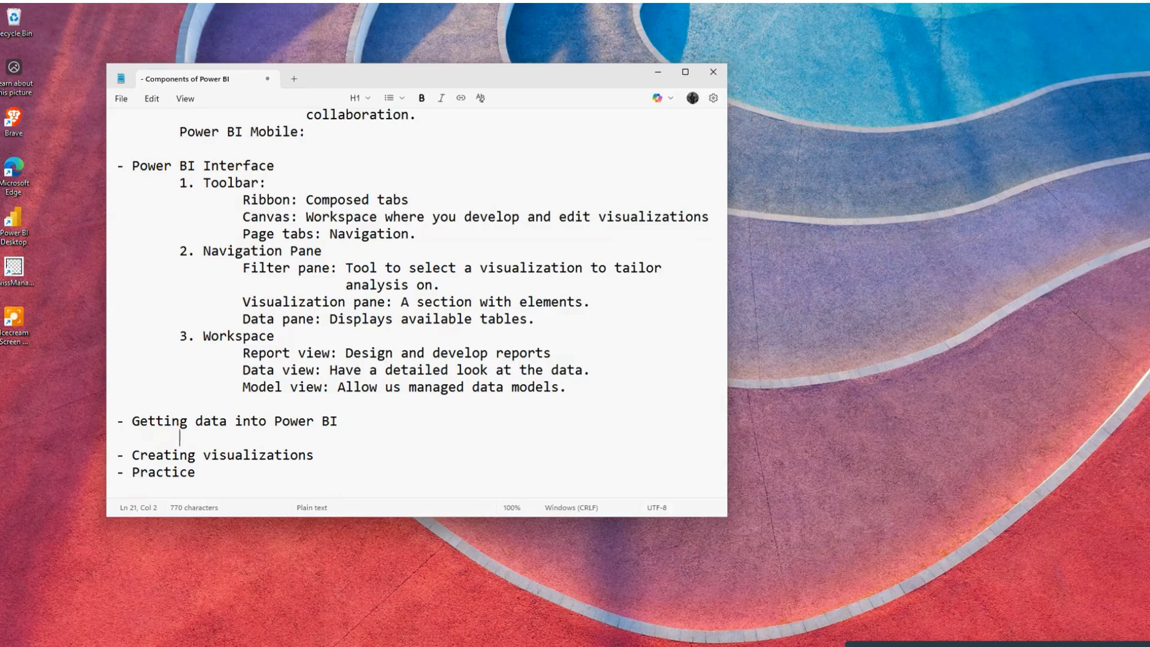
type("Importing data")
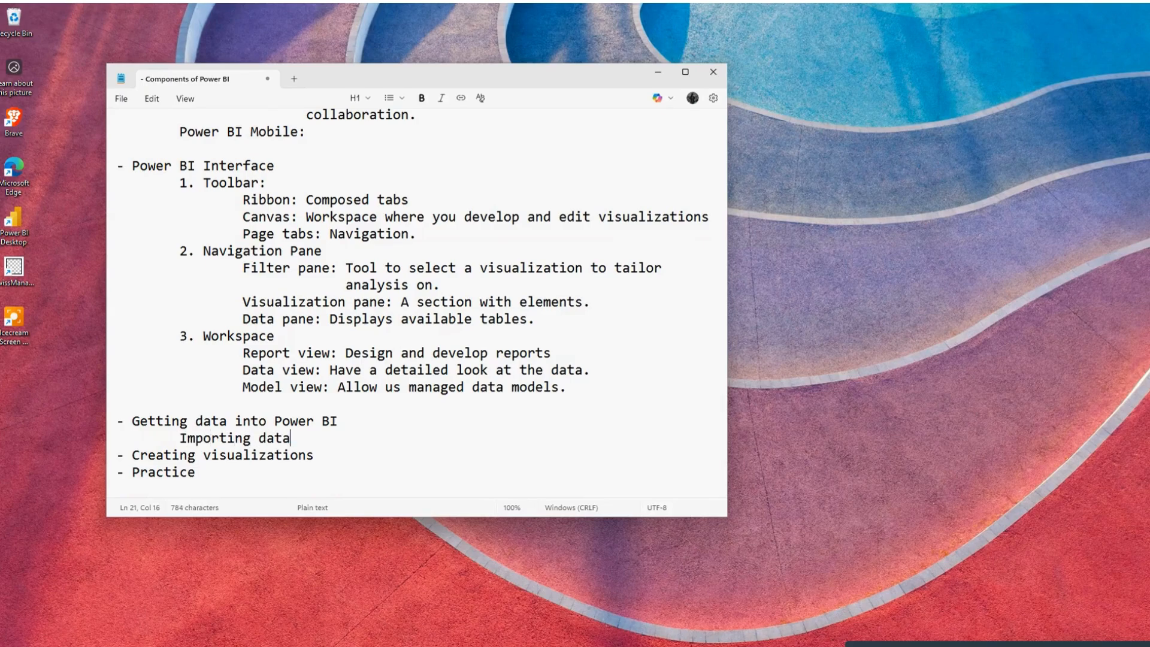
type(": Loading from dat")
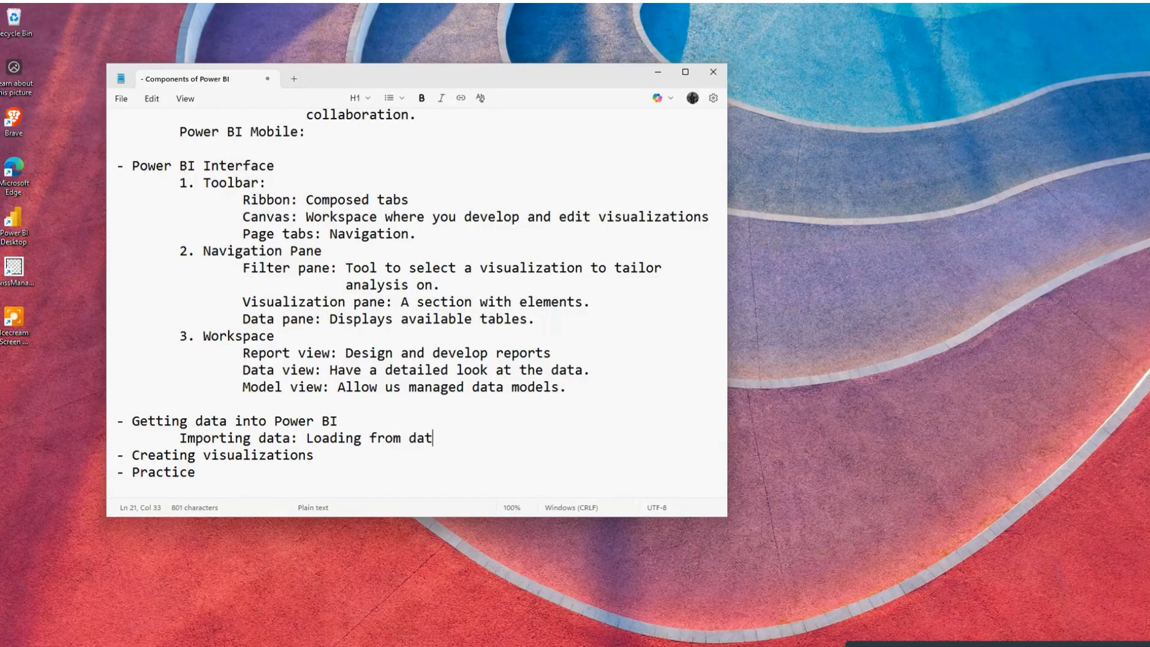
type("a source into Power ")
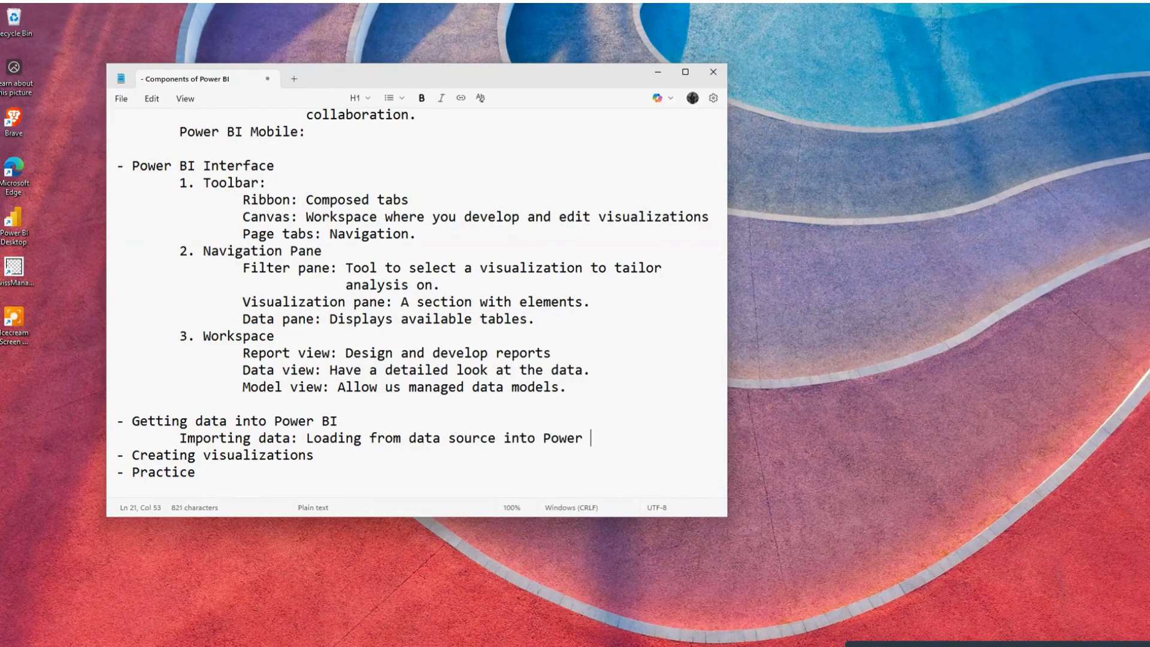
type("BI")
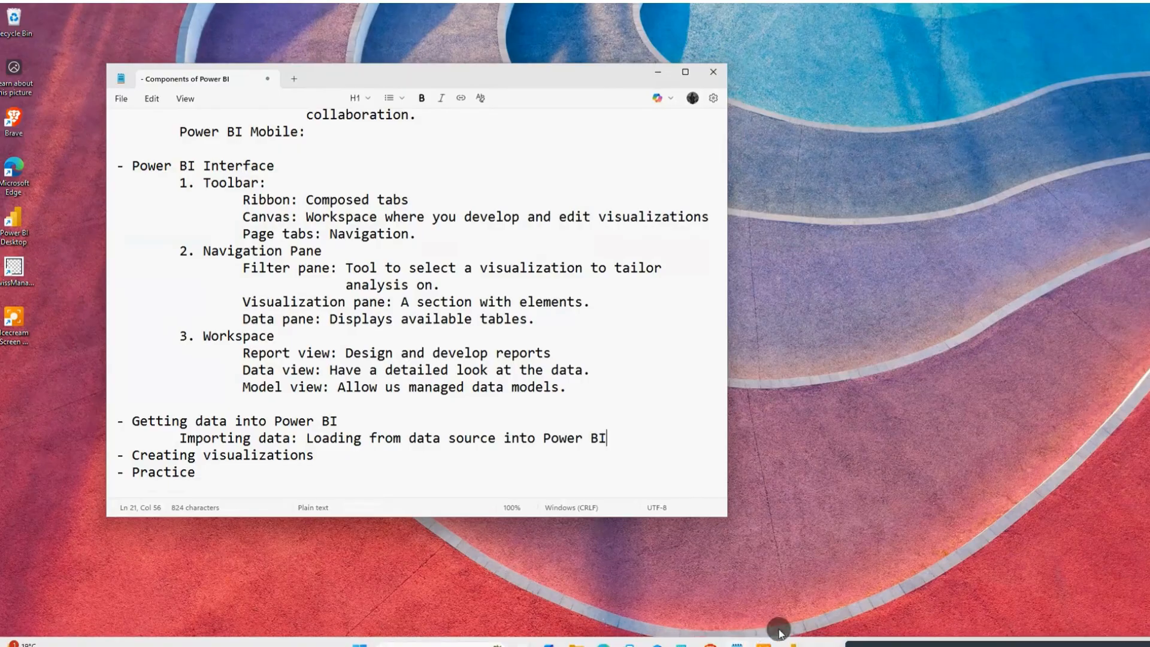
Switch to Power BI Desktop, view the common data sources, and open the Excel workbook file picker, dismissing it without importing
mouse_move(792, 634)
left_click(791, 578)
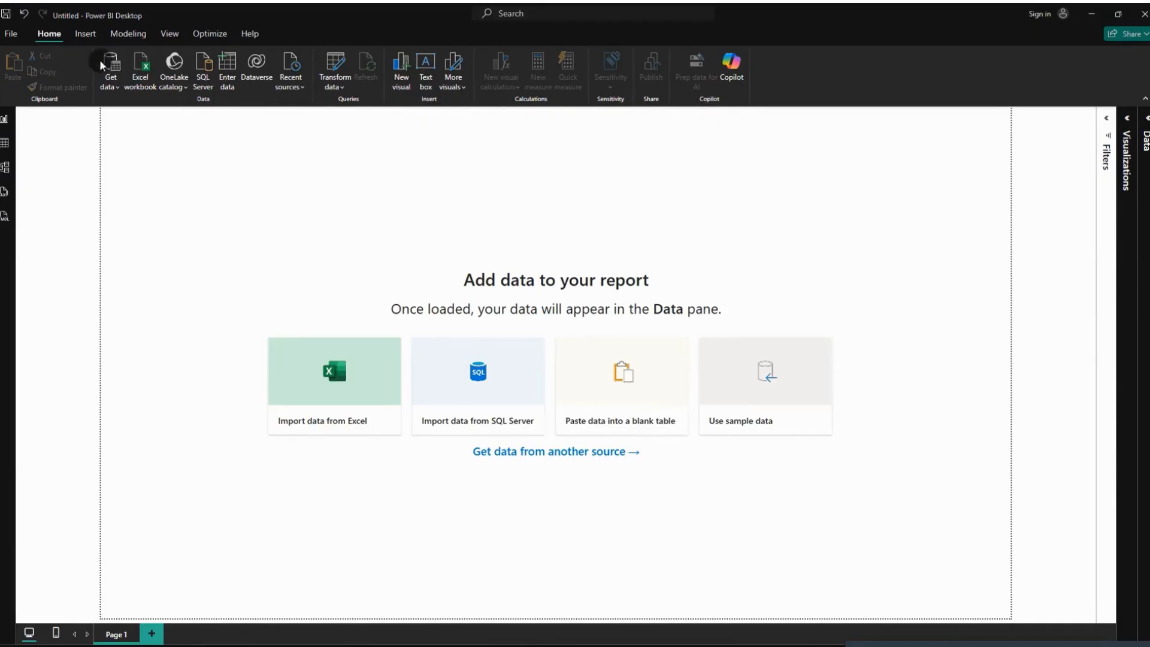
left_click(144, 78)
left_click(111, 83)
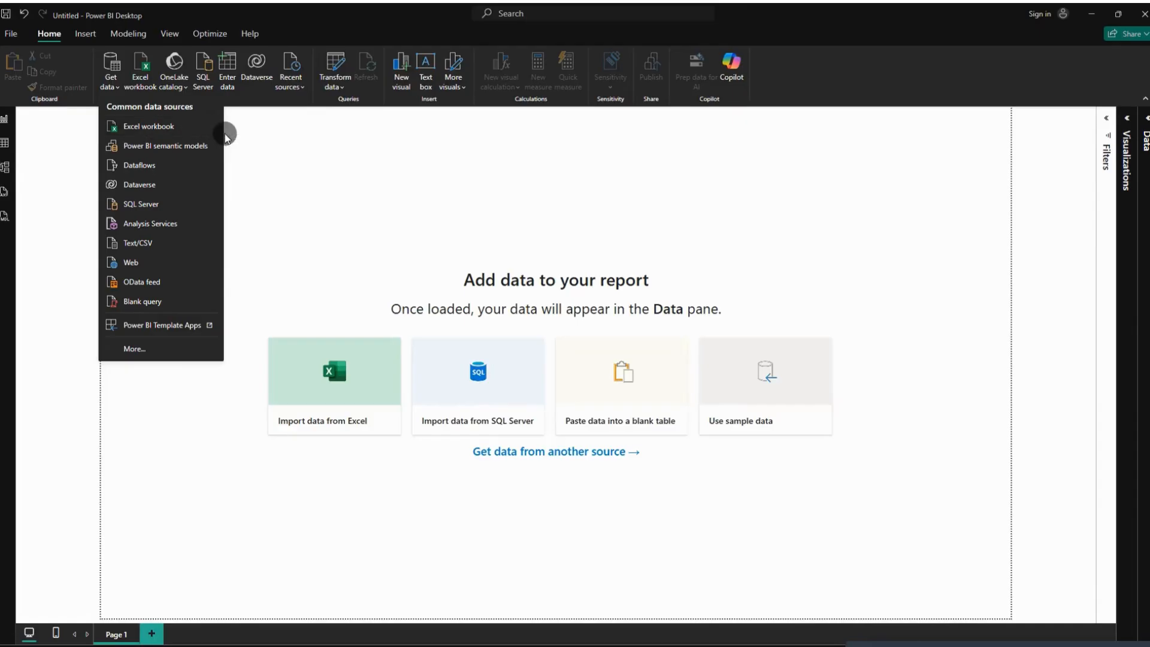
left_click(183, 127)
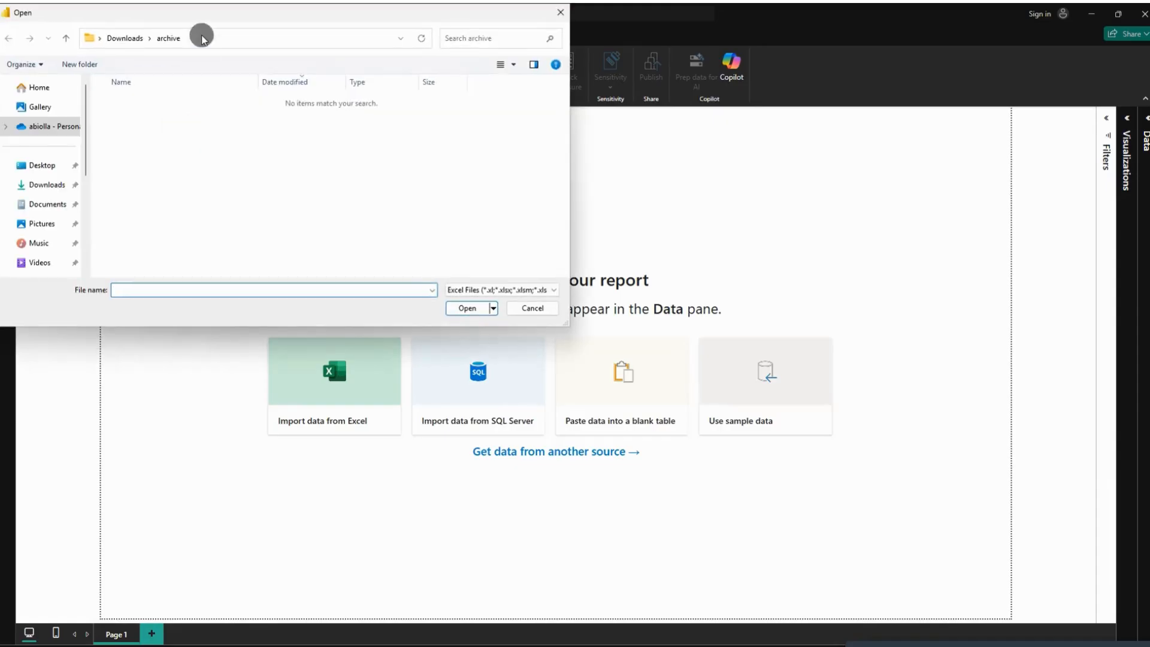
left_click_drag(202, 12, 398, 125)
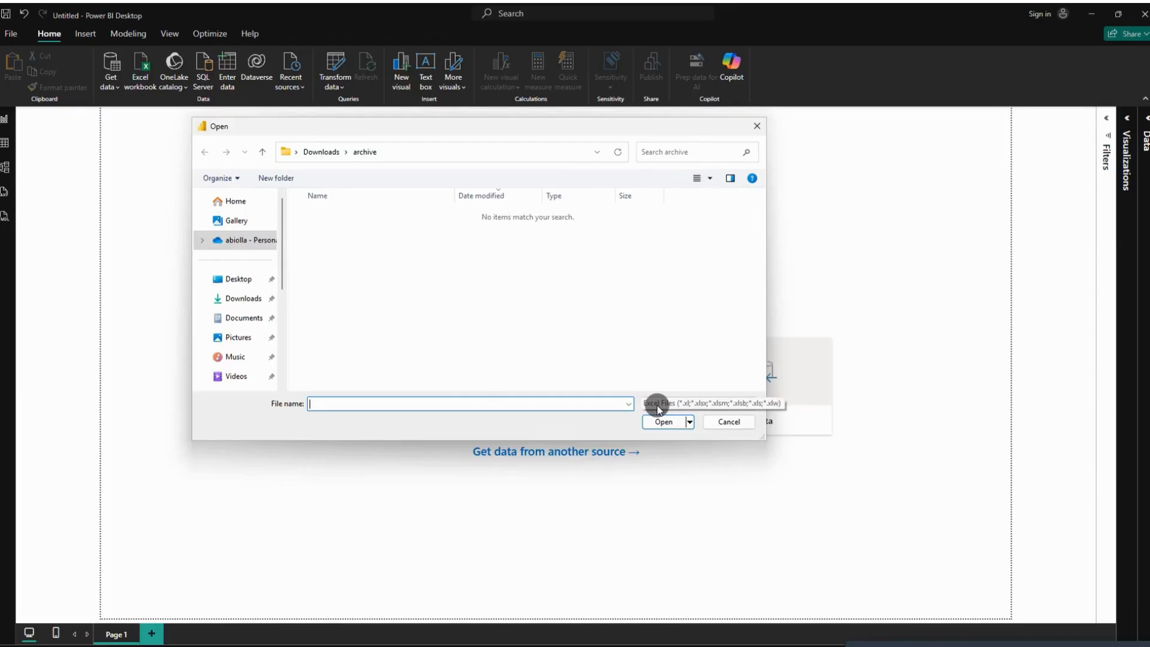
left_click(725, 421)
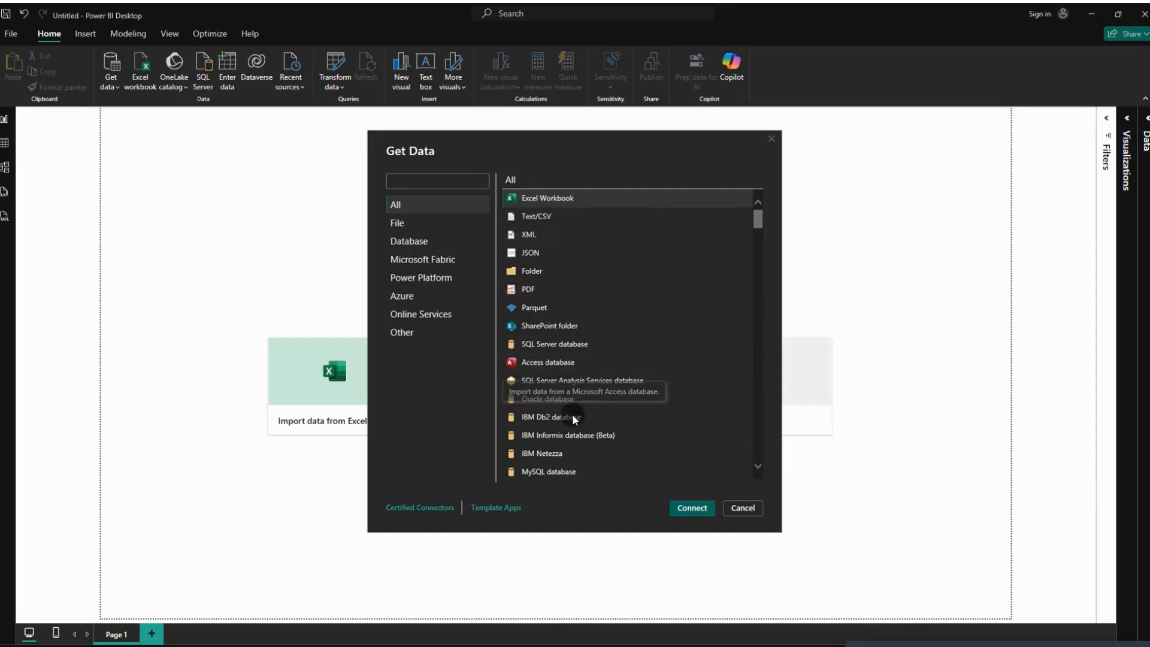
Browse the full list of connectors in the Get Data dialog and close it without connecting
scroll(572, 415, "down", 8)
scroll(572, 414, "down", 10)
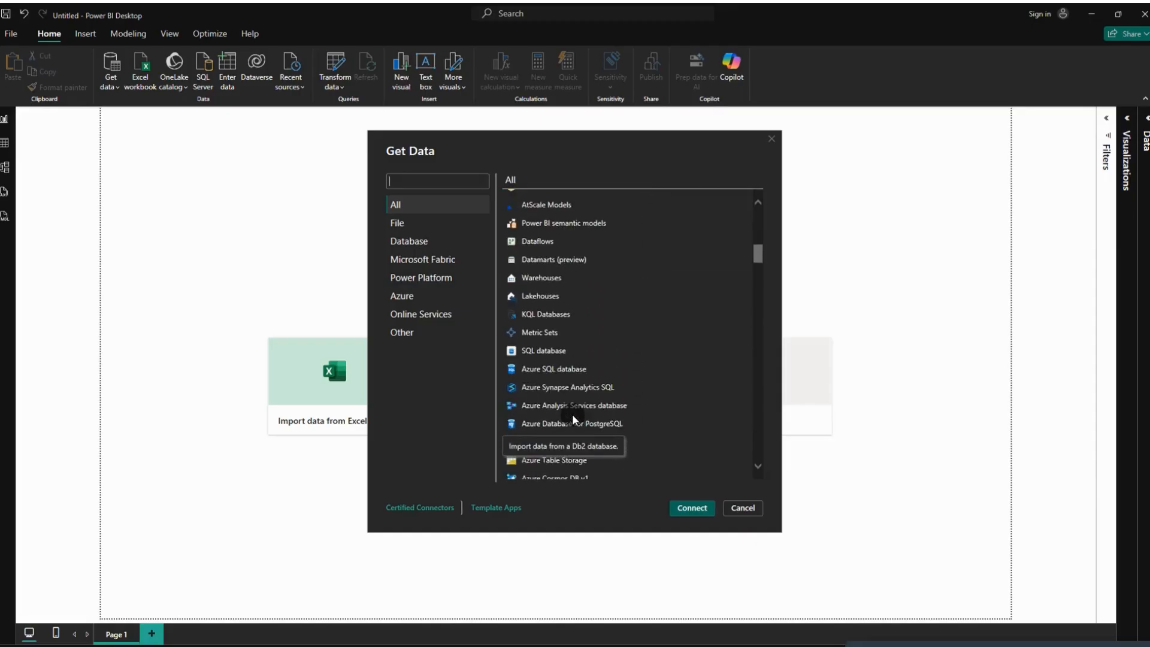
scroll(572, 415, "down", 5)
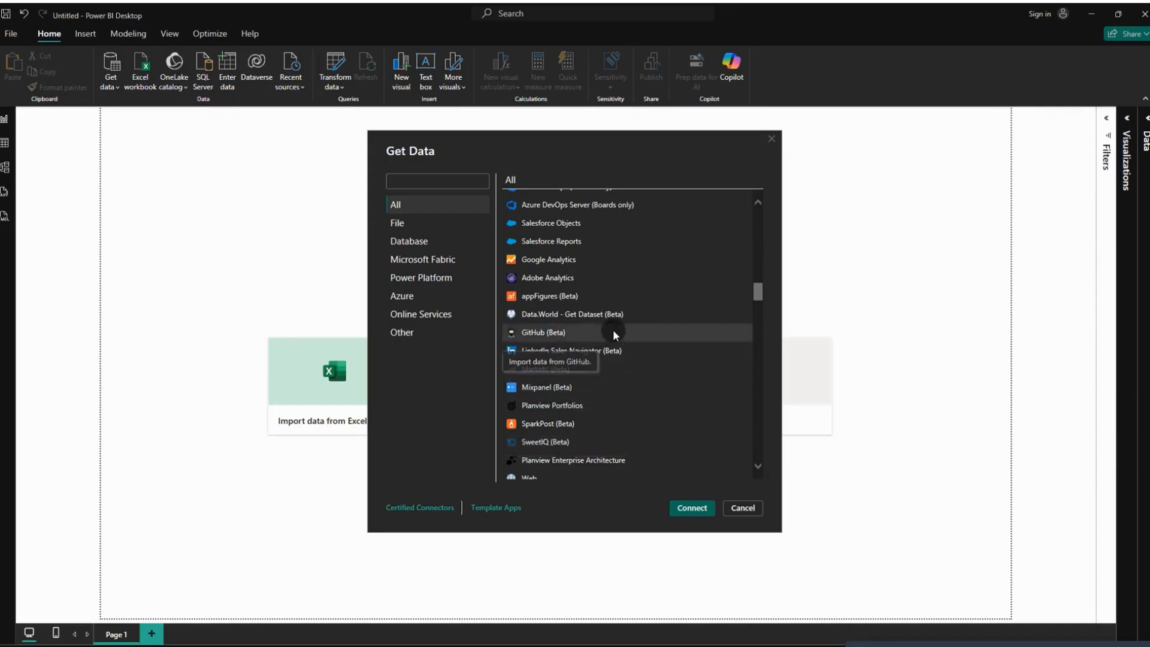
scroll(613, 330, "down", 3)
scroll(613, 329, "down", 3)
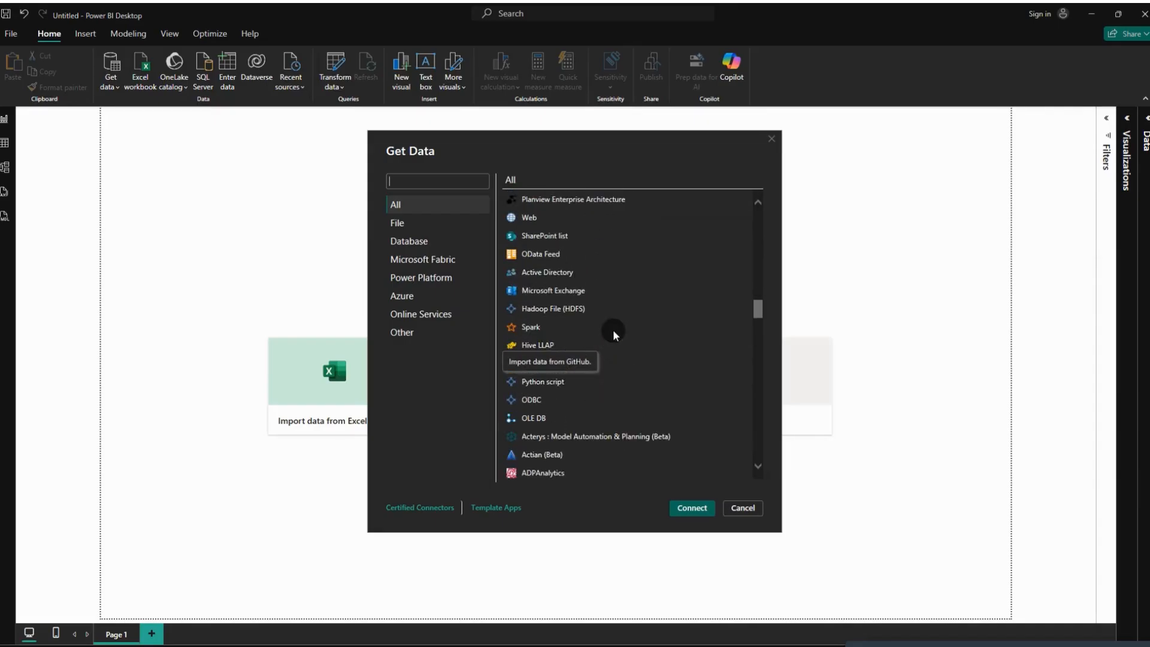
scroll(612, 329, "down", 3)
scroll(612, 330, "down", 5)
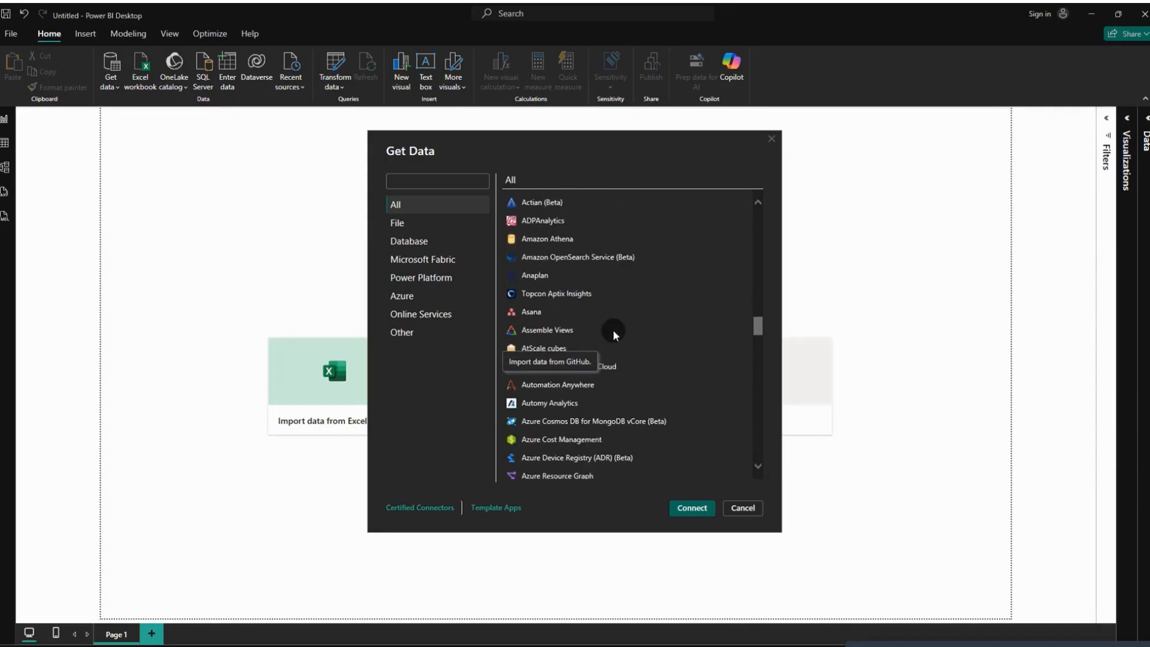
scroll(613, 329, "up", 20)
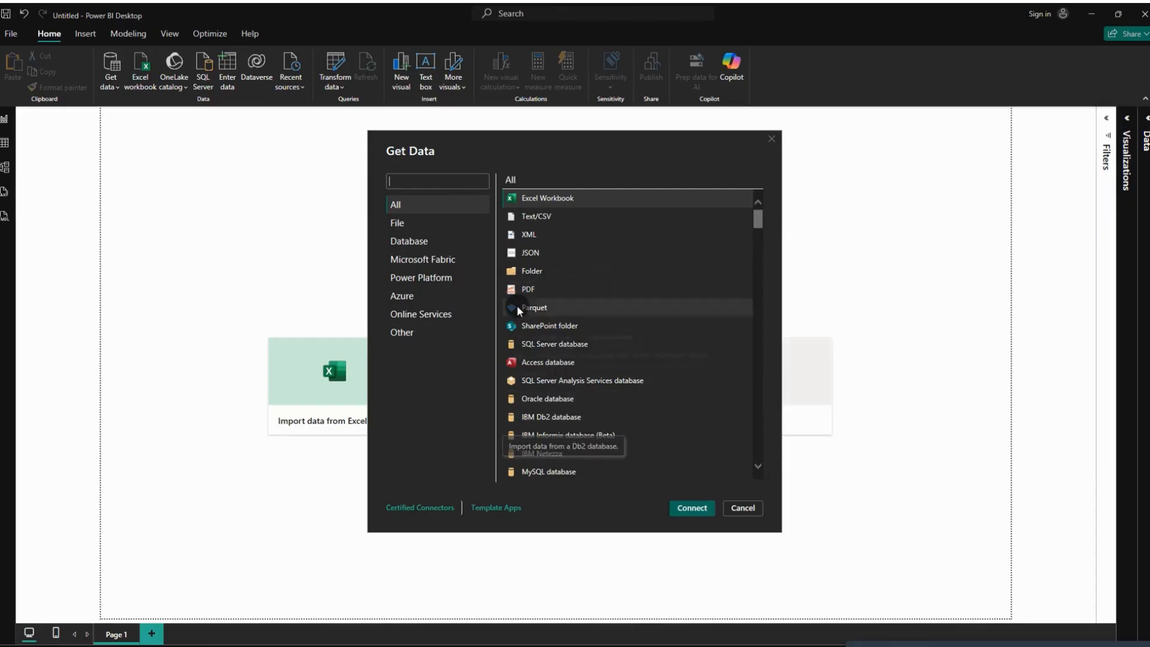
left_click(742, 510)
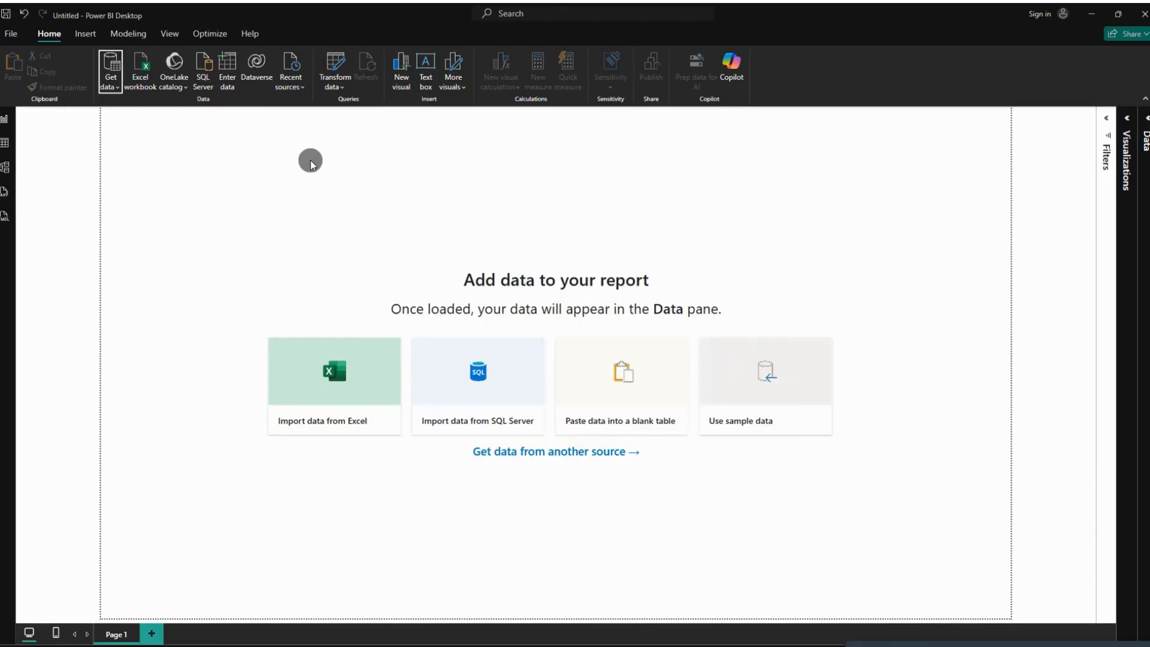
Show the Excel workbook file picker and the SQL Server database connection dialog, cancelling each one
left_click(144, 74)
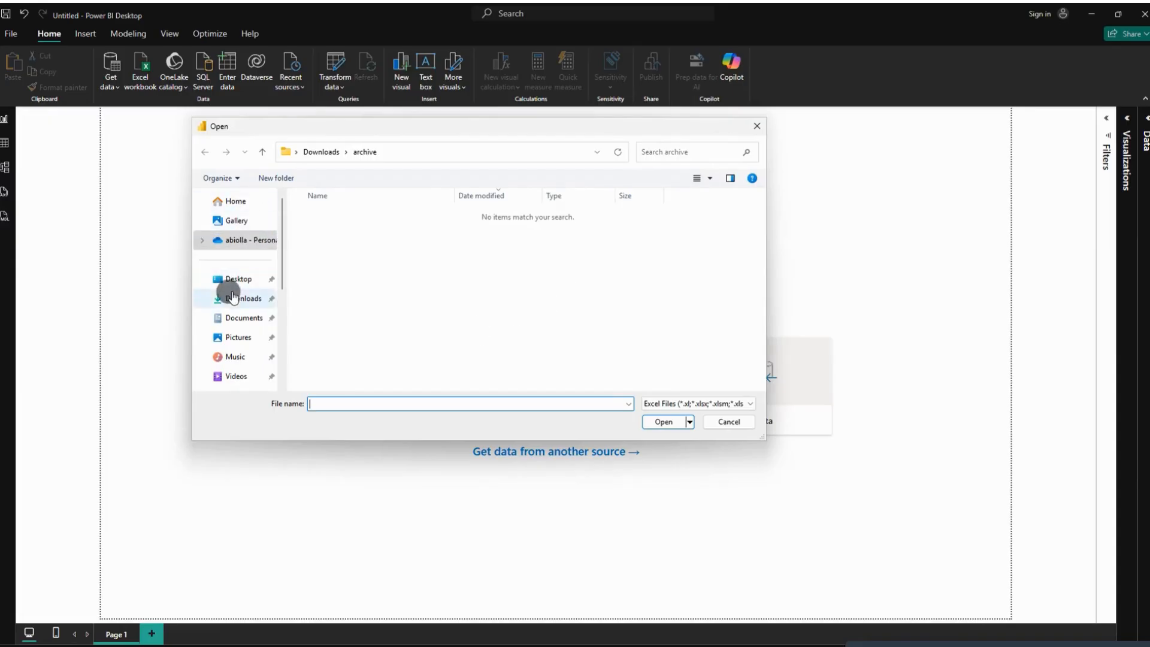
left_click(729, 422)
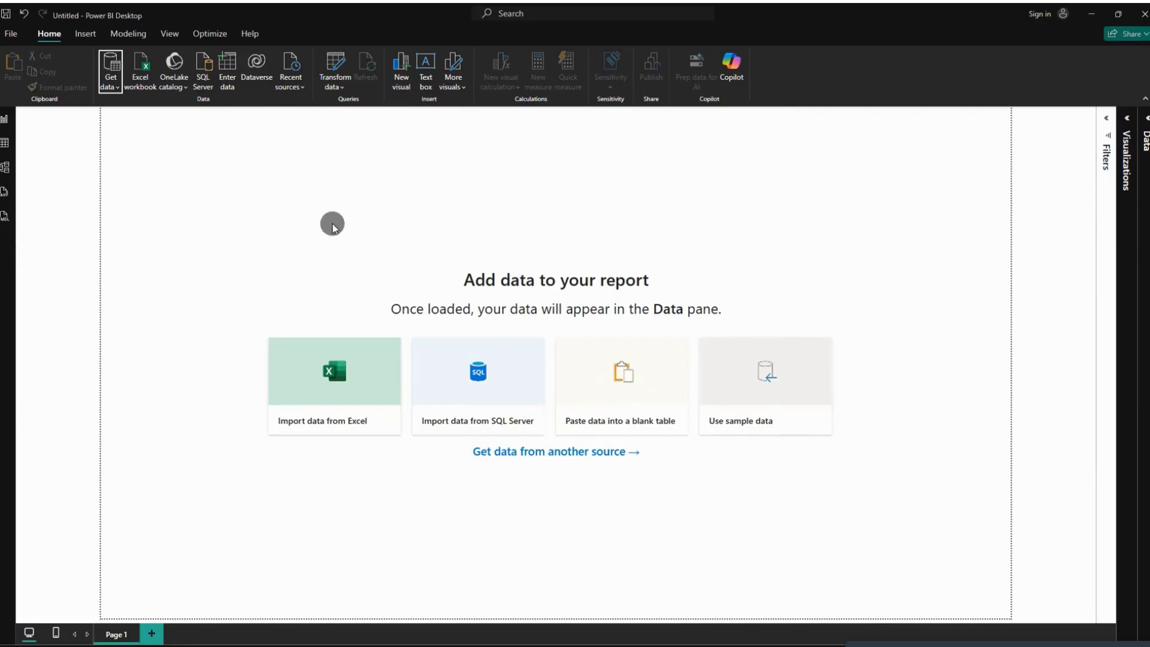
left_click(199, 78)
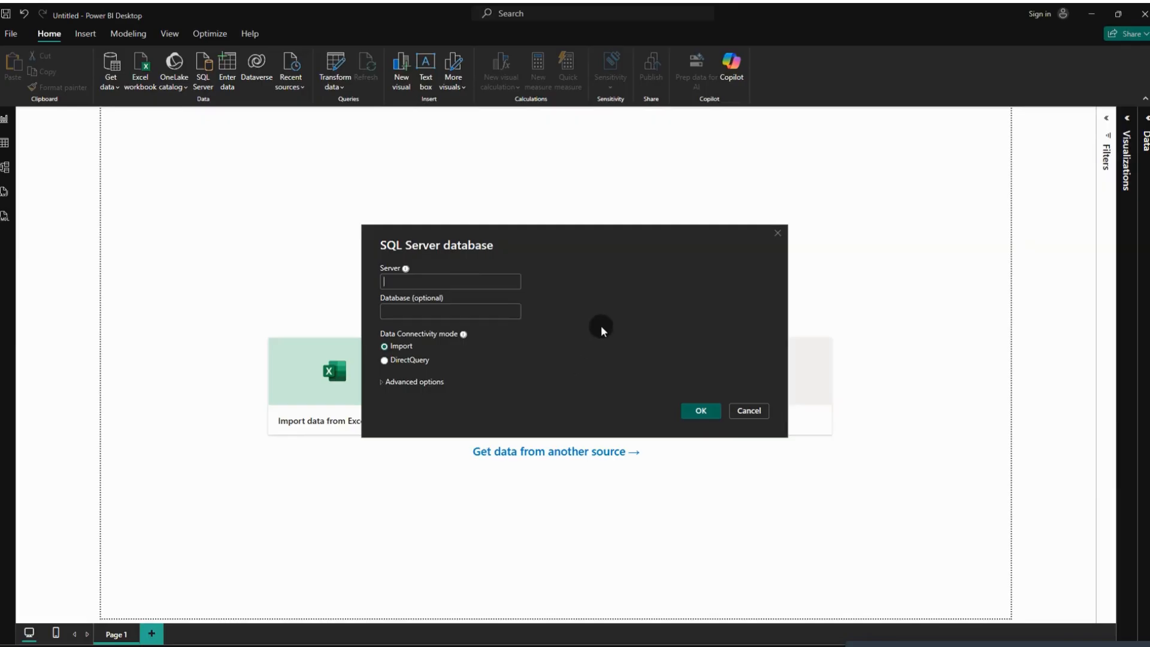
left_click(755, 416)
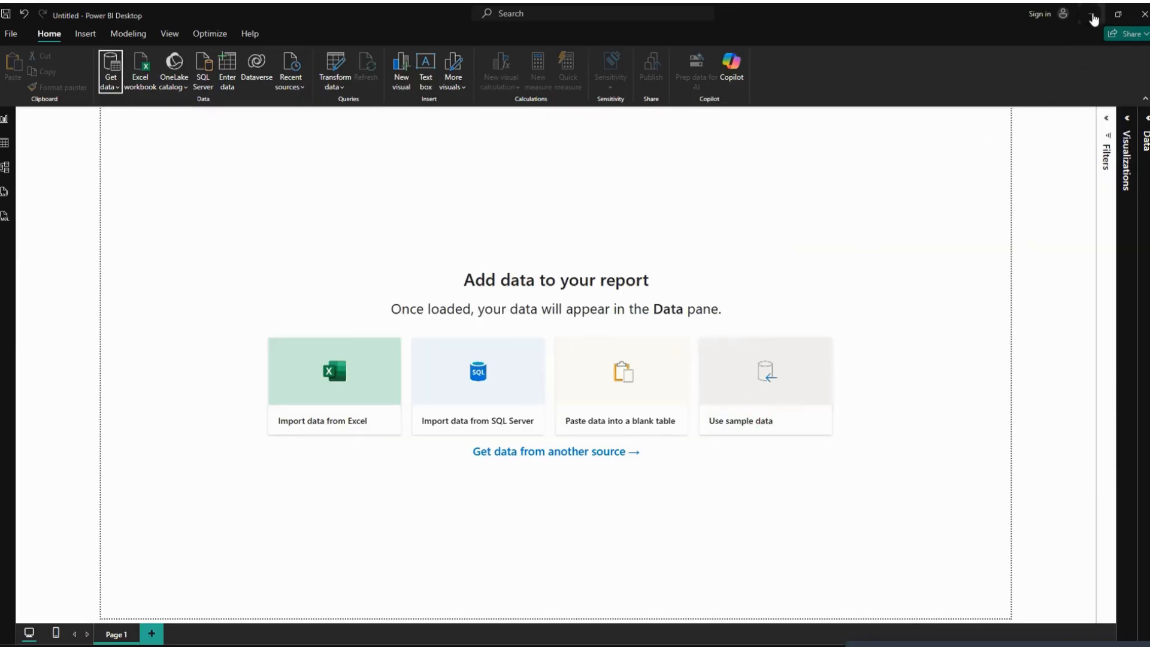
Return to the notes, add the line "DirectQuery: 122.122.122.122" below the importing line, and briefly highlight the example address
left_click(1091, 13)
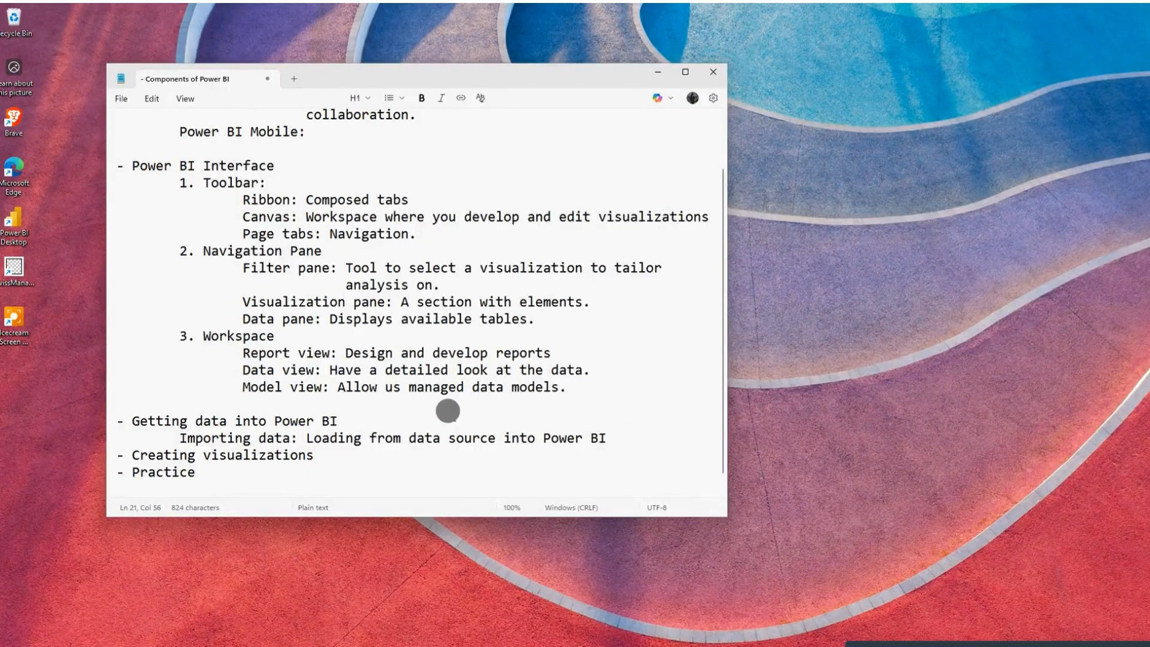
scroll(448, 411, "down", 1)
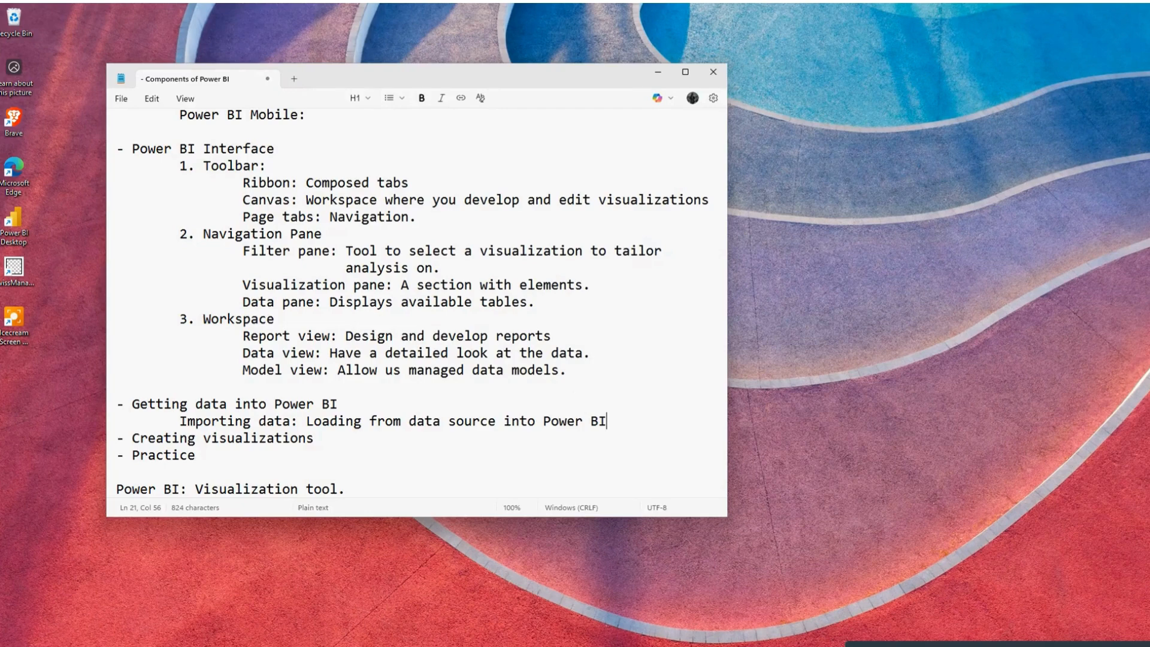
key("Return")
type("D")
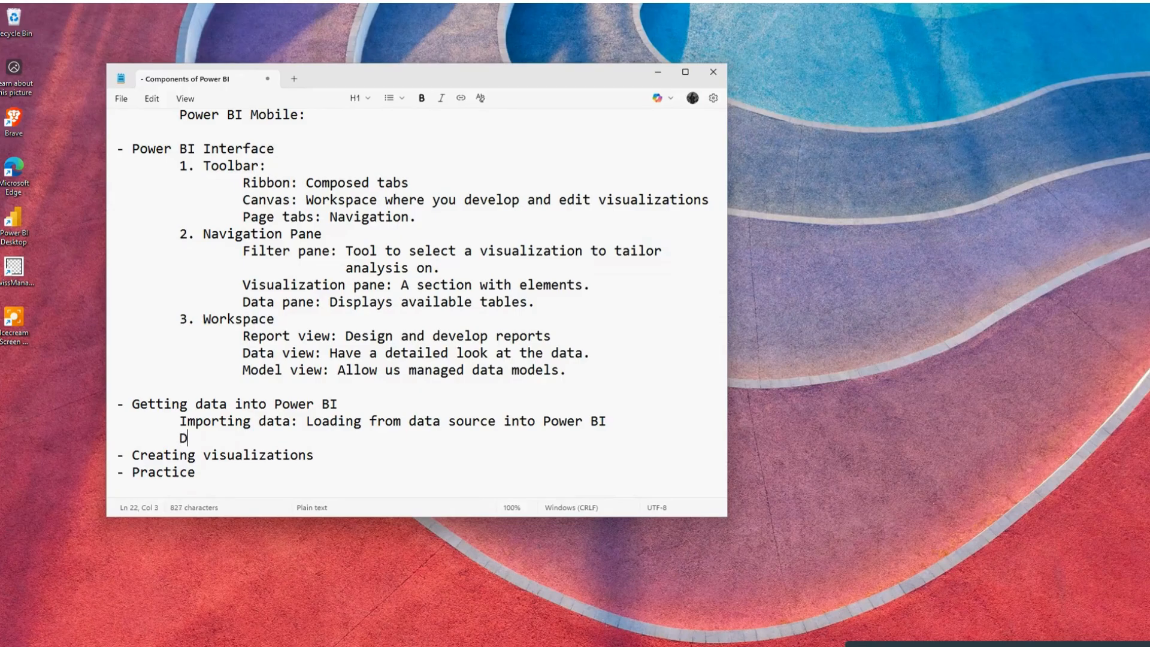
type("irectQuery:")
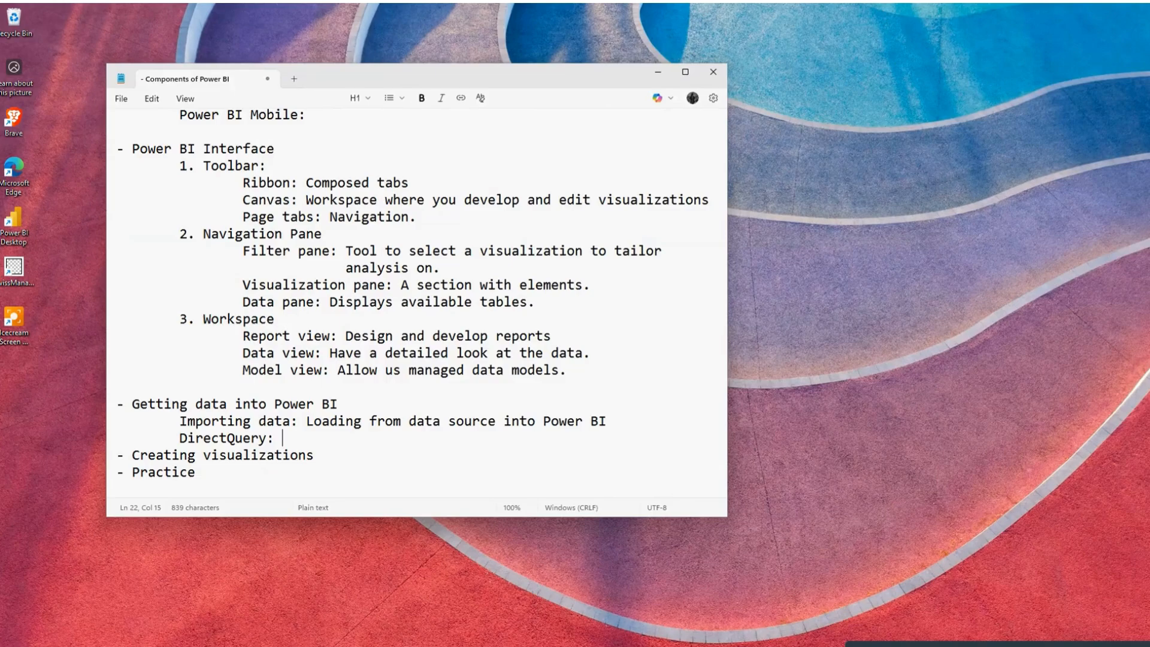
type("122.122.122.")
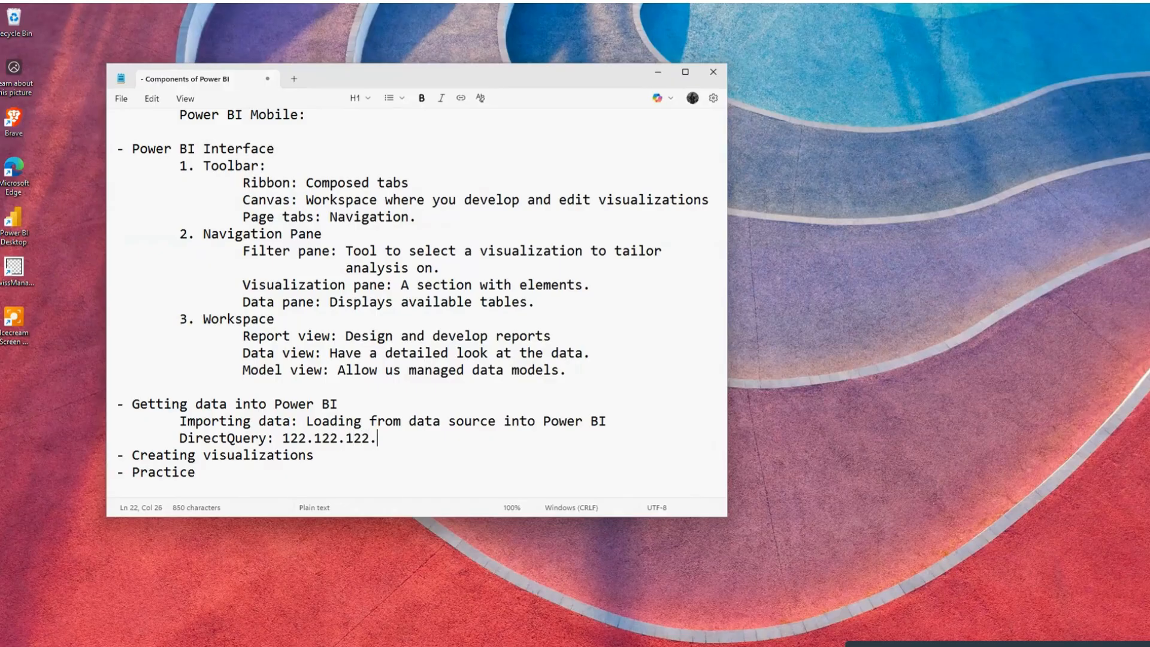
type("122")
left_click_drag(398, 438, 283, 439)
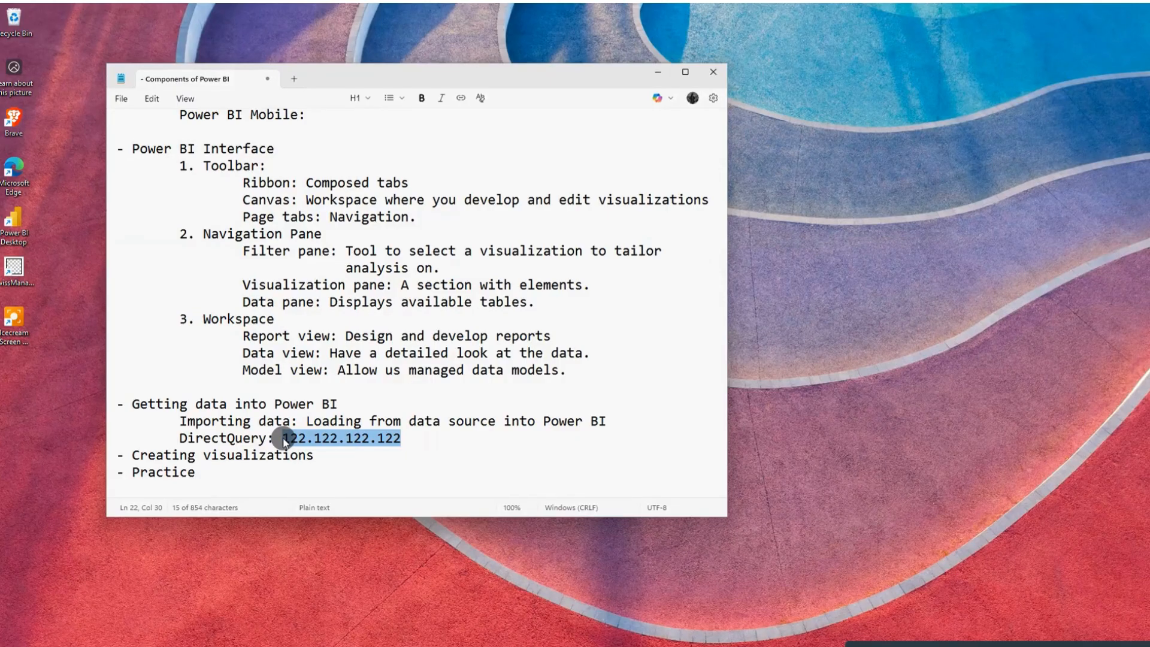
left_click(310, 436)
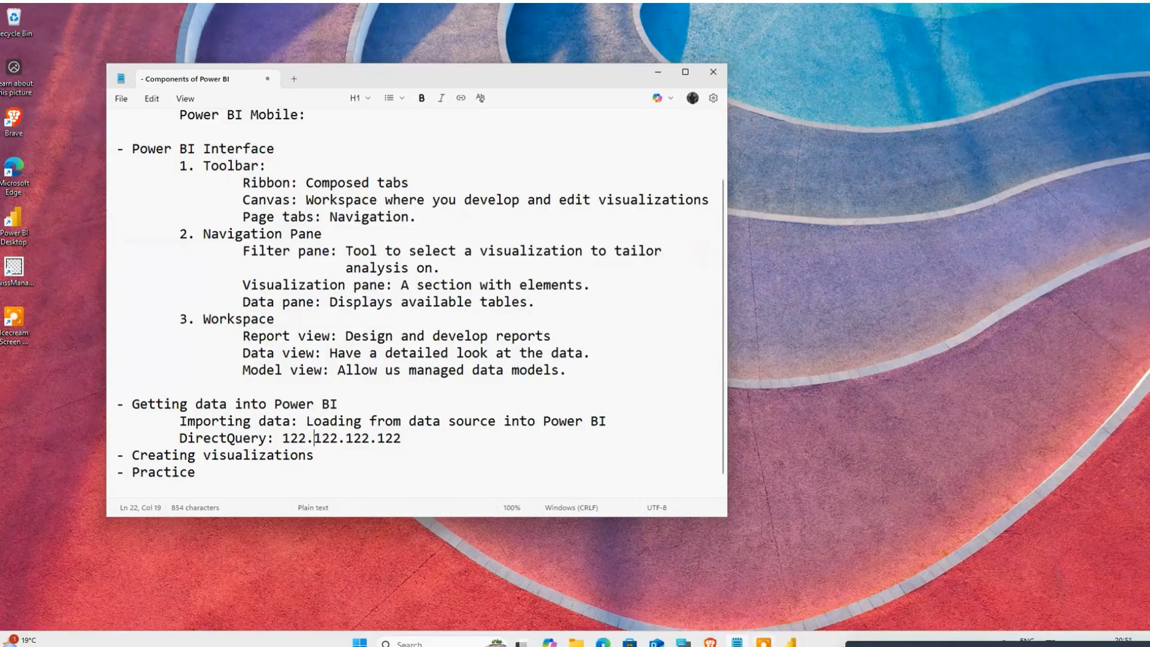
In Power BI Desktop, expand the Data pane and demonstrate the SQL Server connection's server field and Import and DirectQuery modes without connecting
left_click(792, 642)
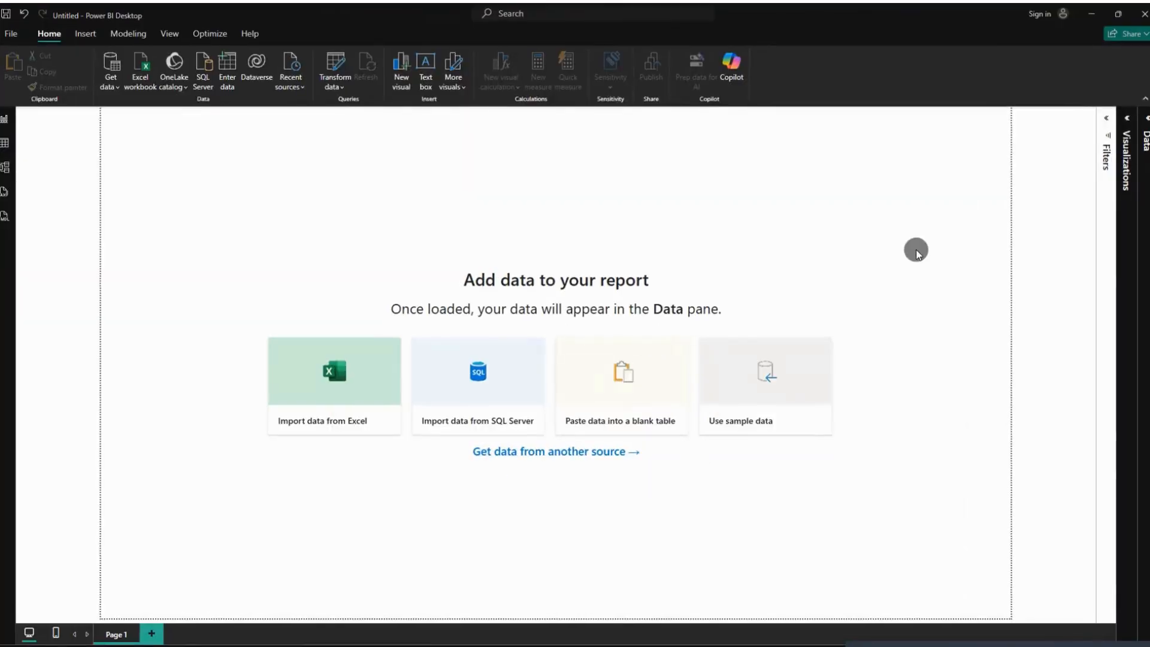
left_click(1143, 378)
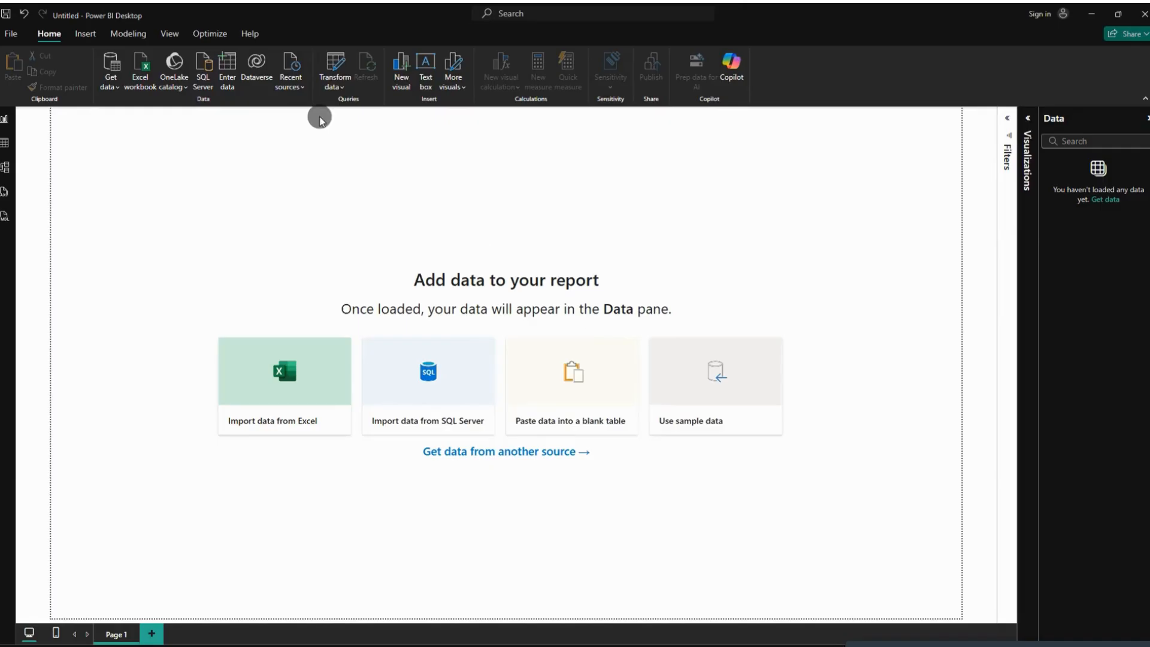
left_click(202, 73)
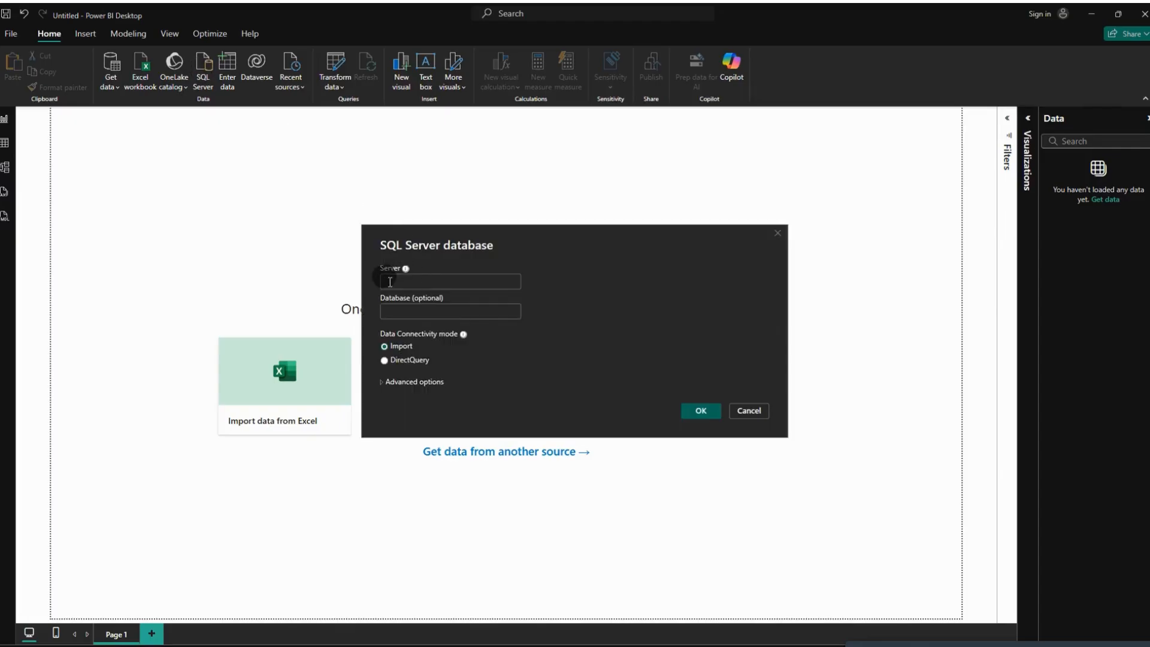
left_click(400, 278)
left_click(386, 347)
left_click(384, 348)
left_click(385, 361)
left_click(757, 410)
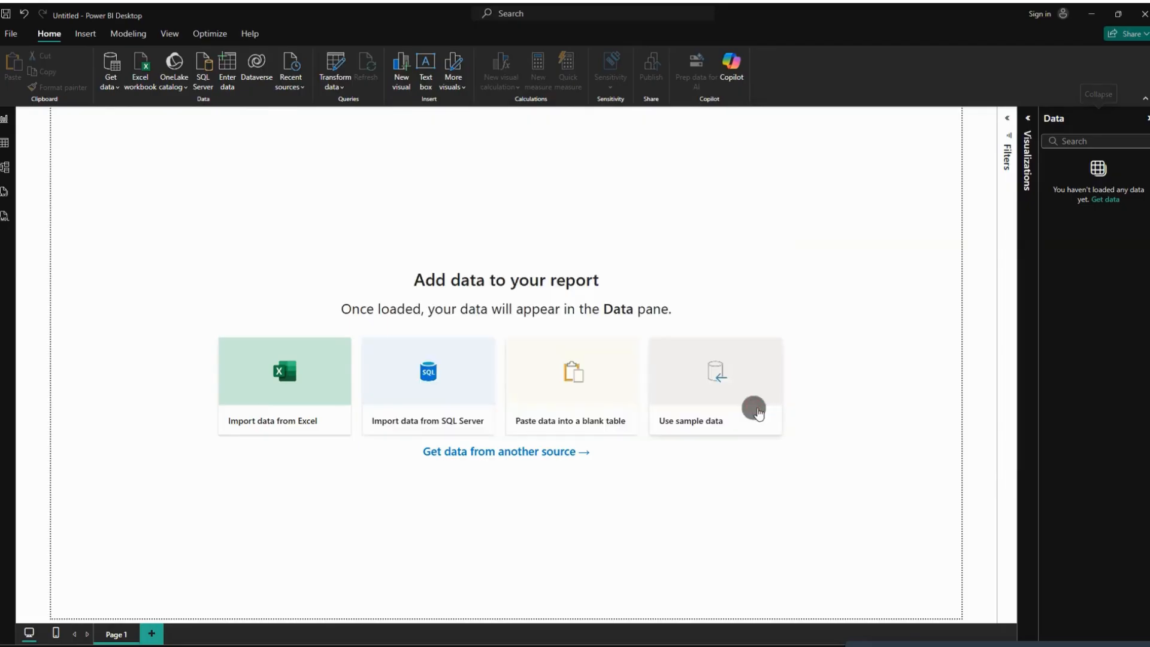
Return to the Notepad notes and insert a blank line between the "DirectQuery" line and "Creating visualizations"
left_click(1090, 14)
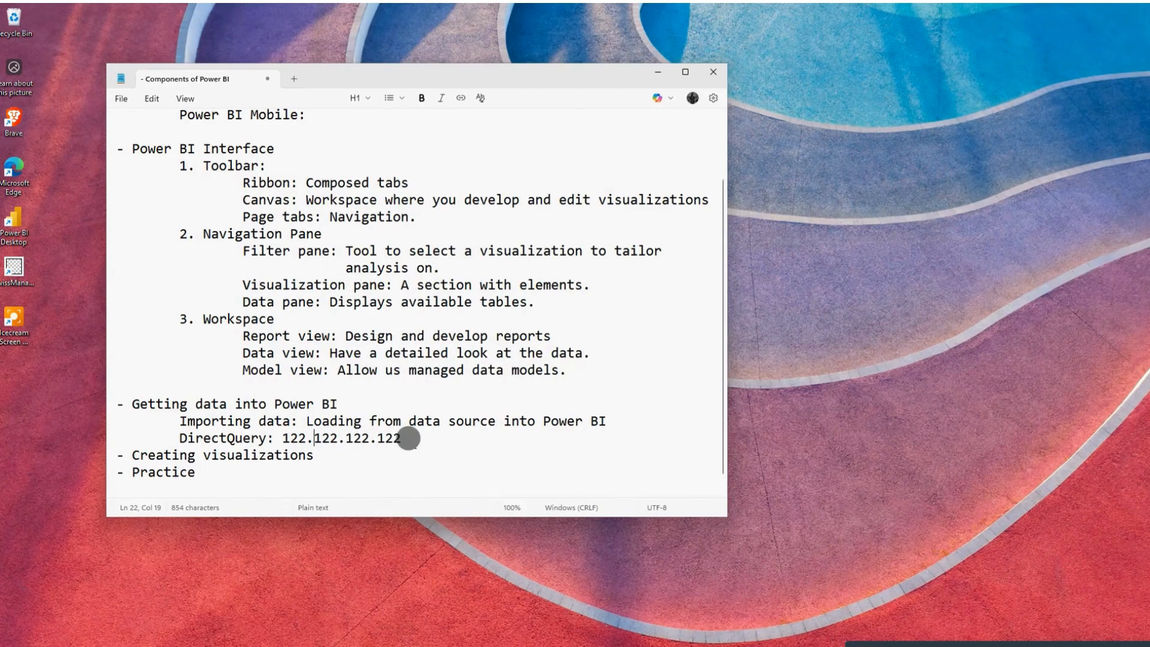
left_click(409, 436)
scroll(409, 434, "down", 1)
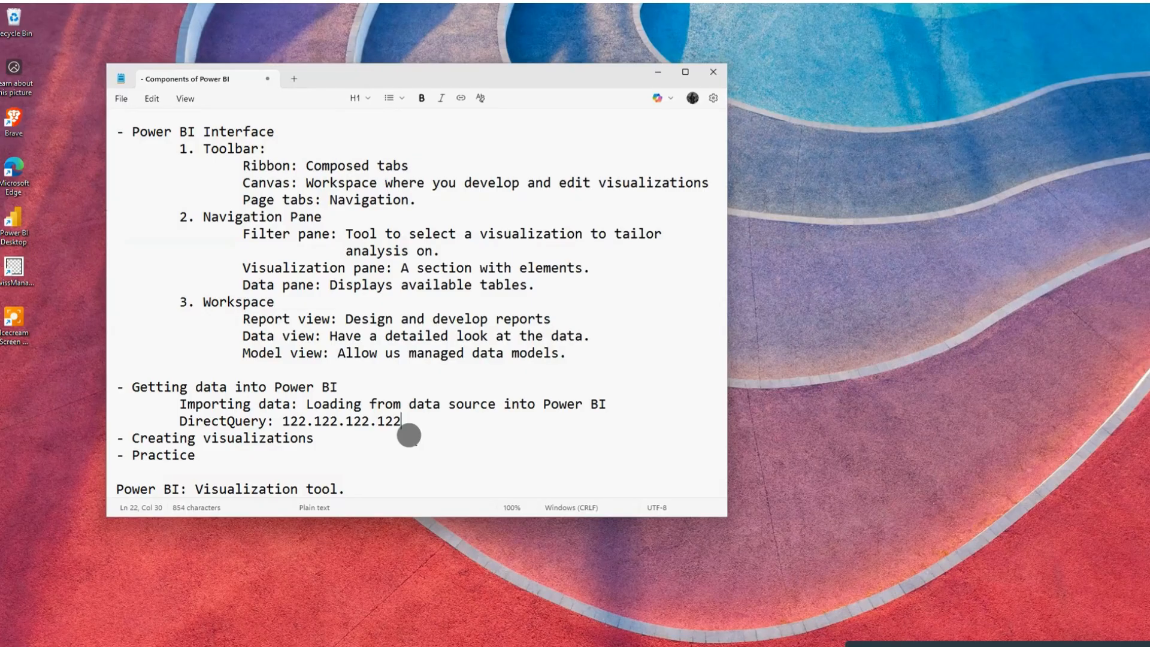
key("Return")
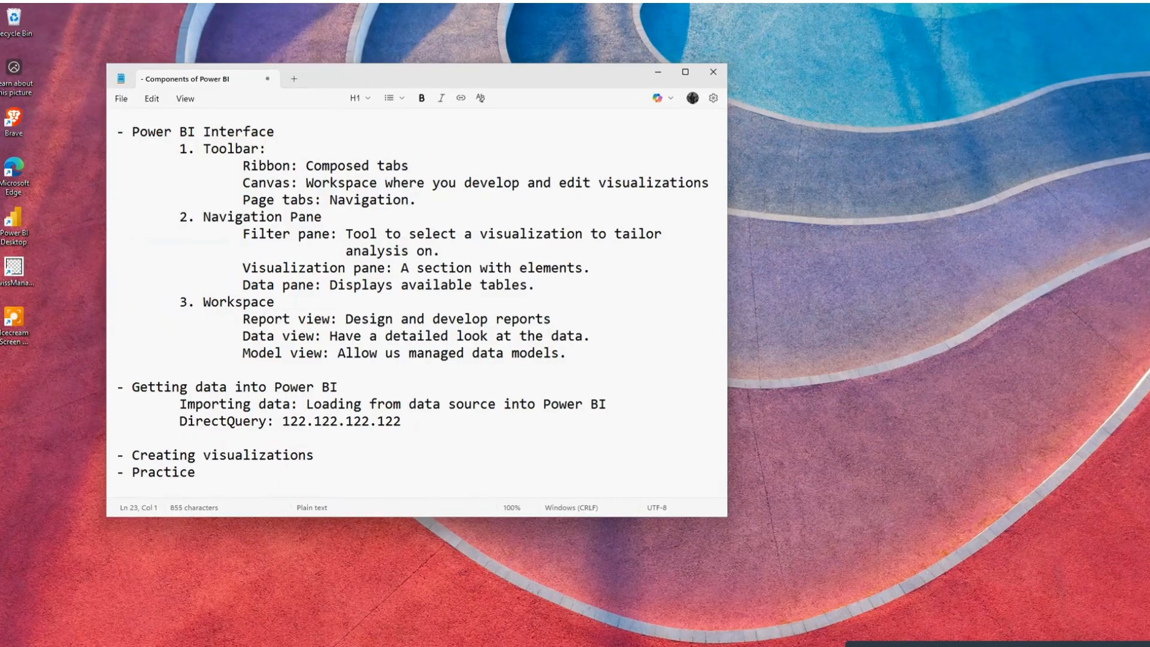
scroll(421, 301, "down", 1)
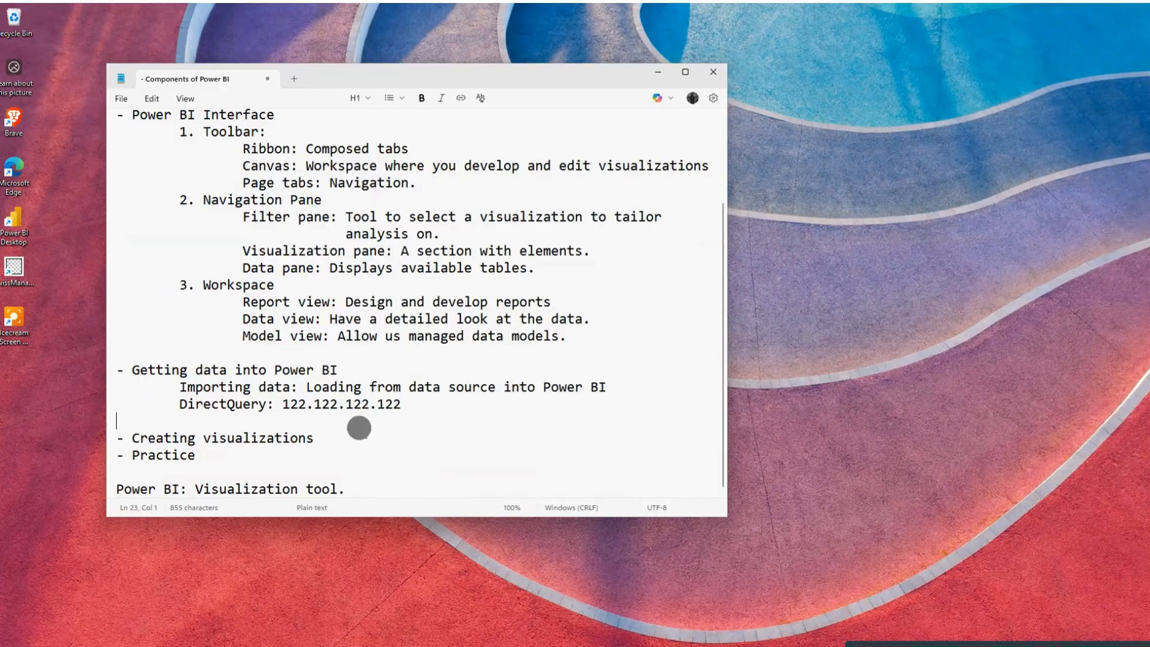
left_click(359, 430)
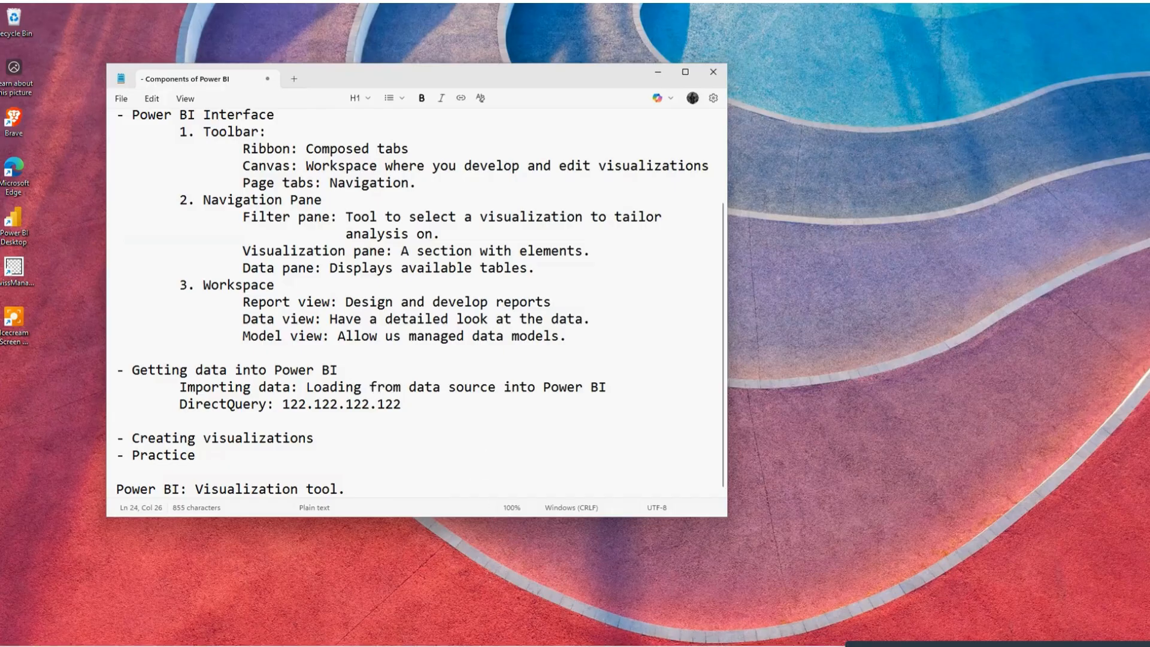
Switch to the Brave browser, search for "power bi" in a new tab and open Microsoft's Power BI product page
mouse_move(762, 640)
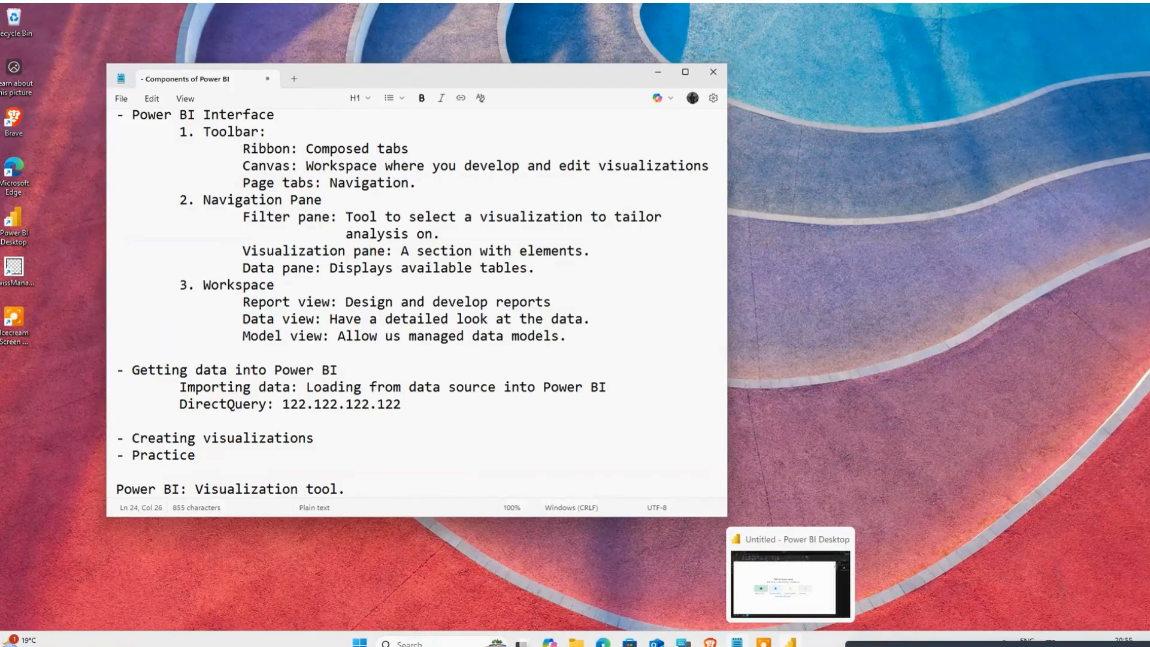
mouse_move(705, 641)
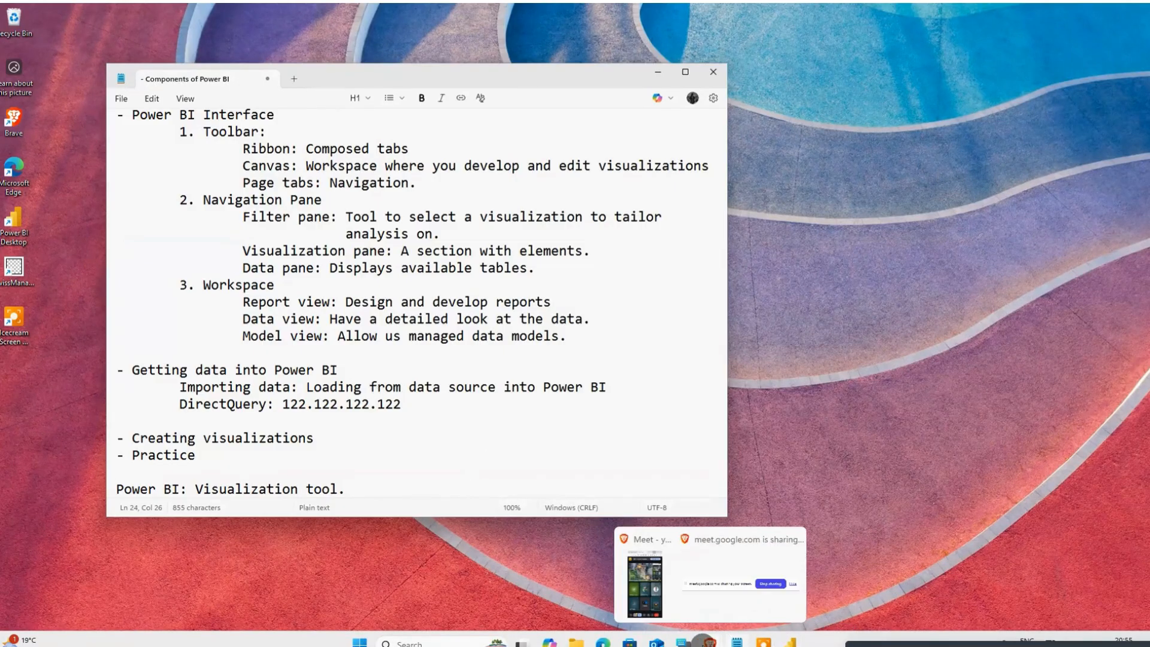
left_click(665, 584)
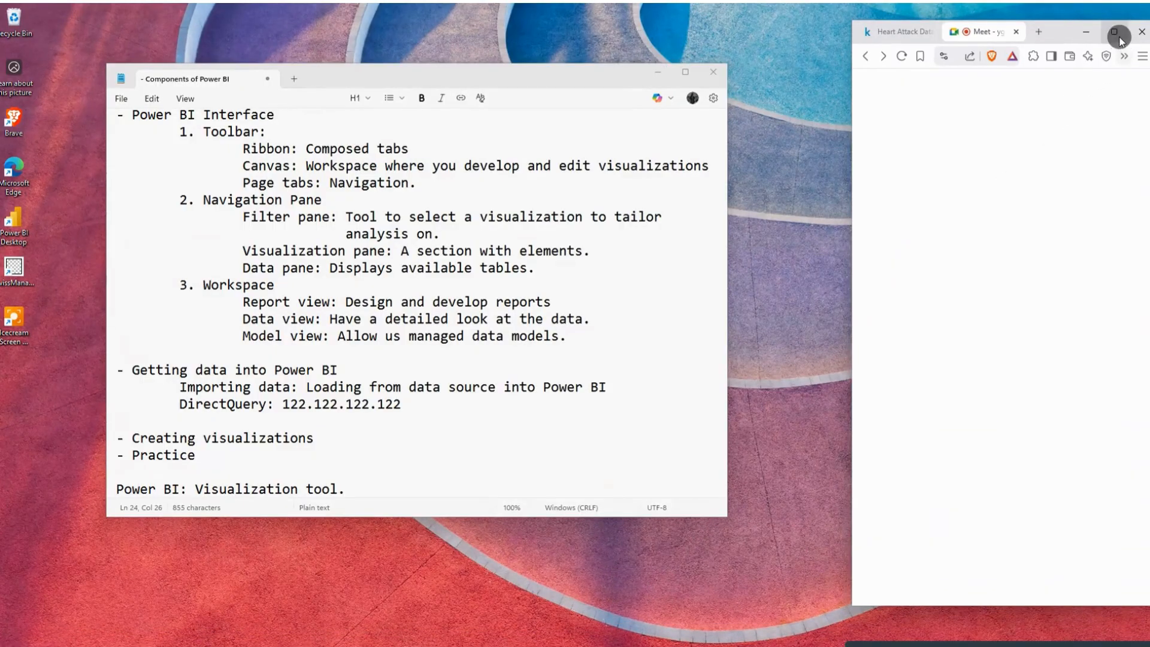
left_click(1115, 33)
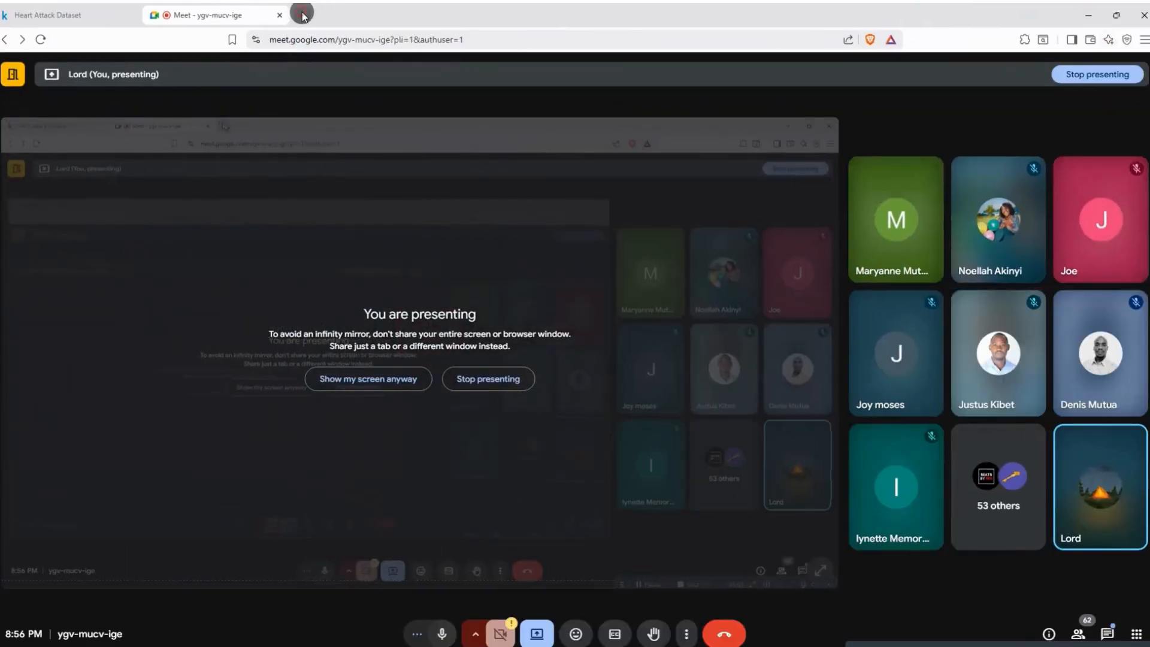
left_click(297, 13)
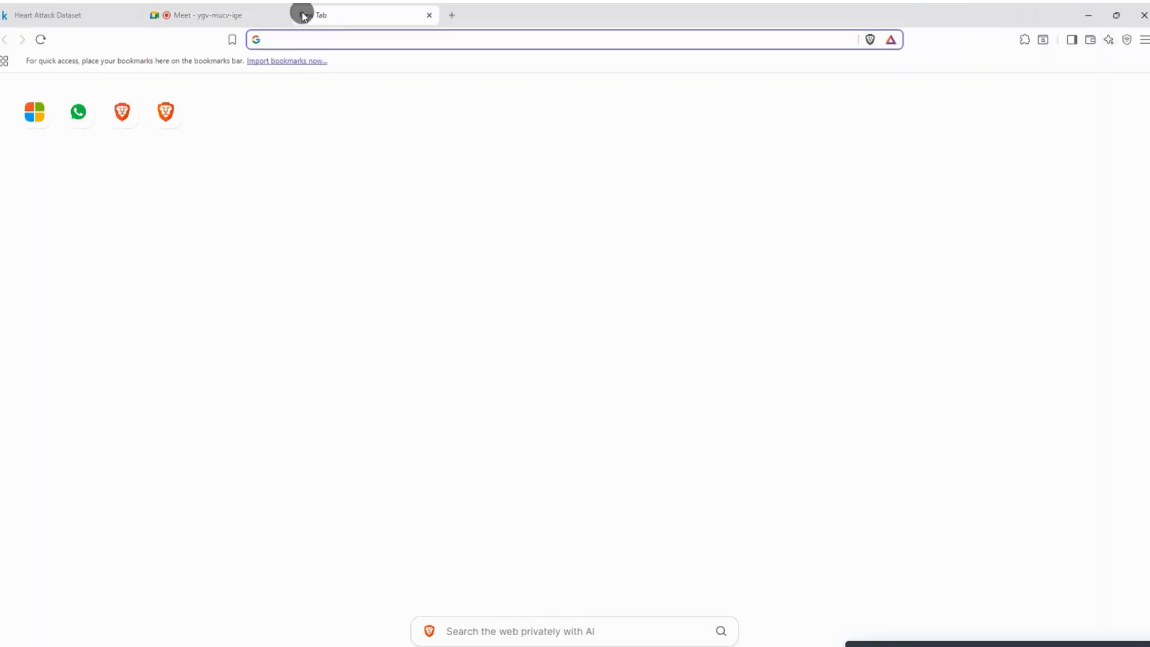
type("power bi")
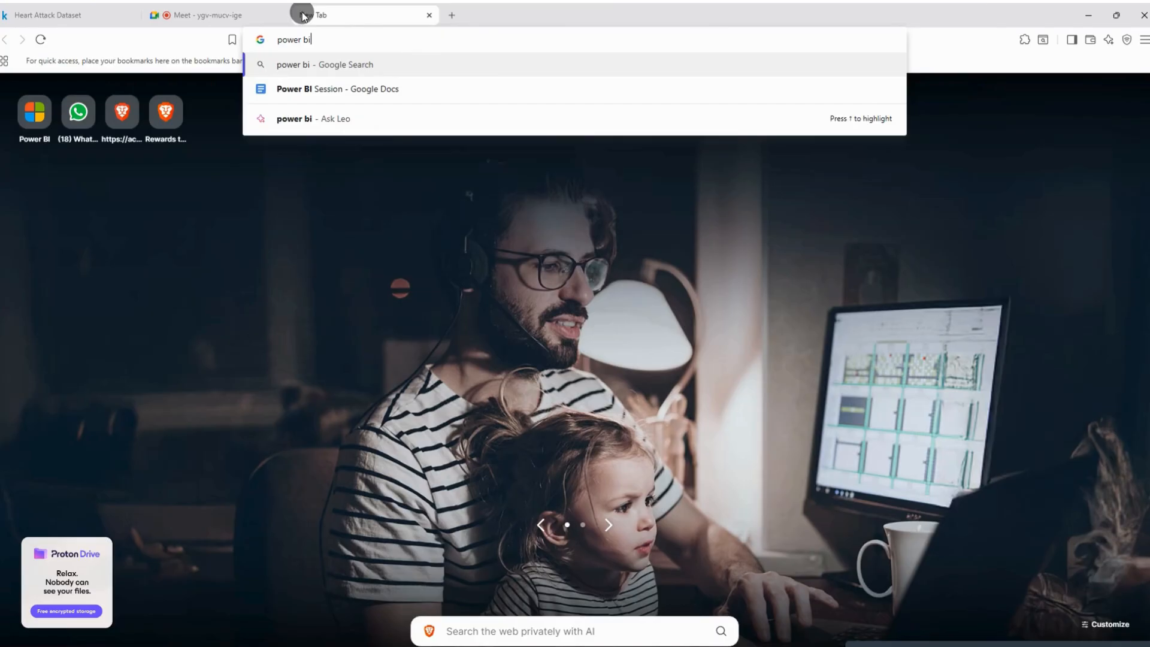
key("Return")
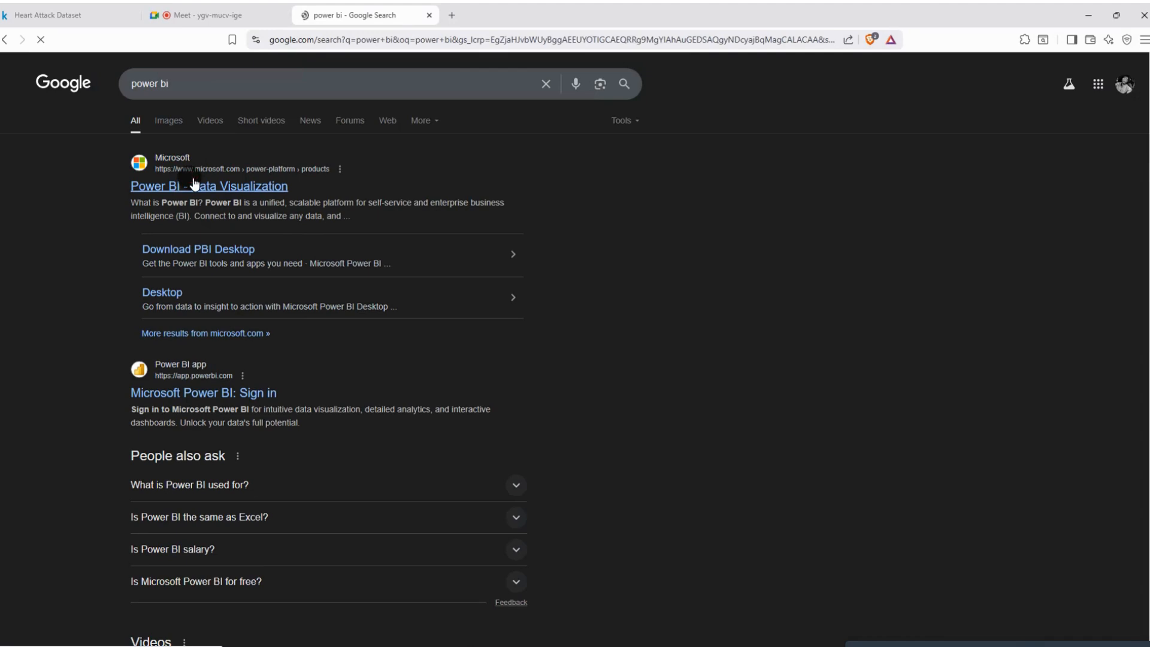
left_click(193, 180)
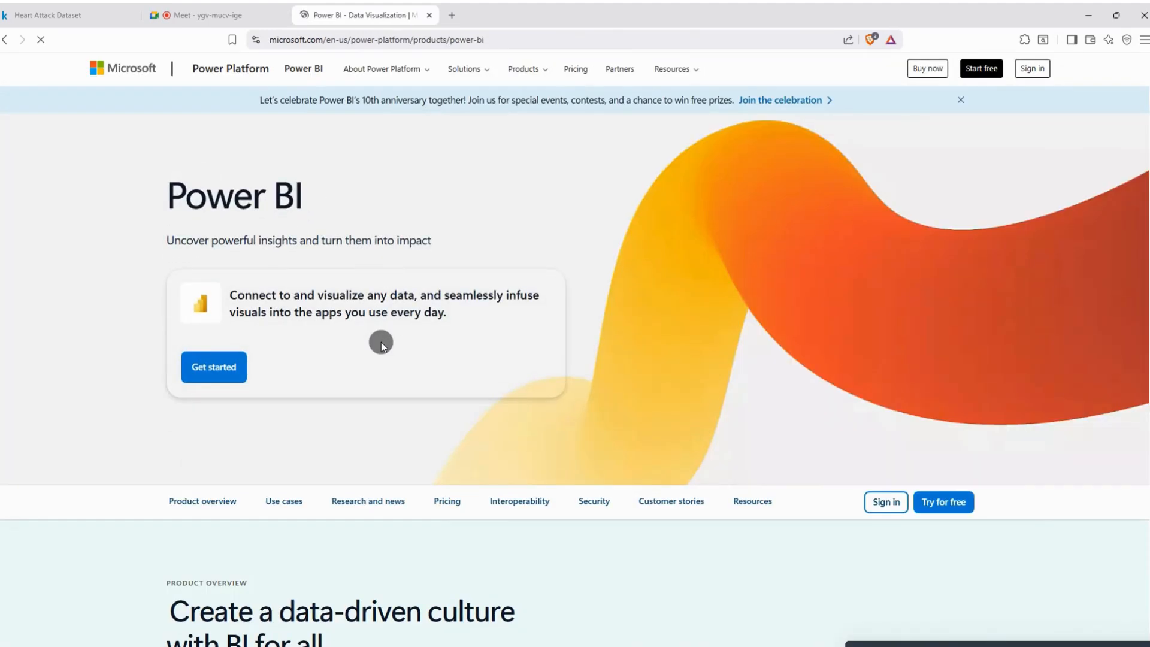
Look over the start of the Power BI product page and open the Power BI Desktop product page
scroll(380, 342, "down", 2)
scroll(381, 343, "up", 2)
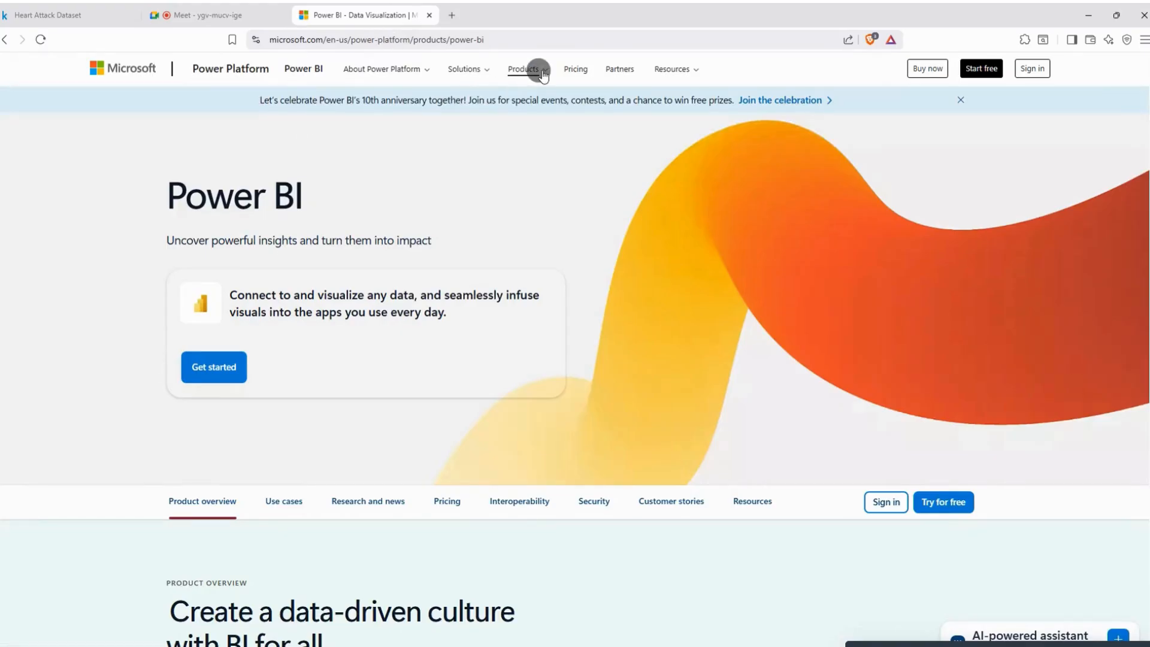
left_click(540, 71)
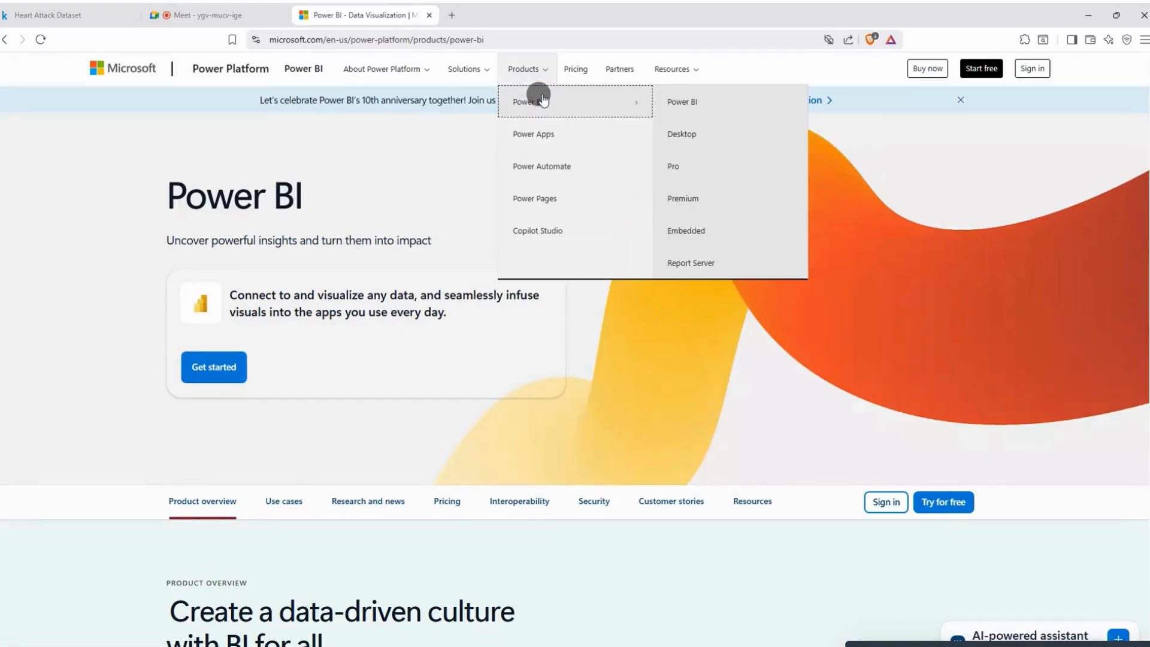
left_click(695, 137)
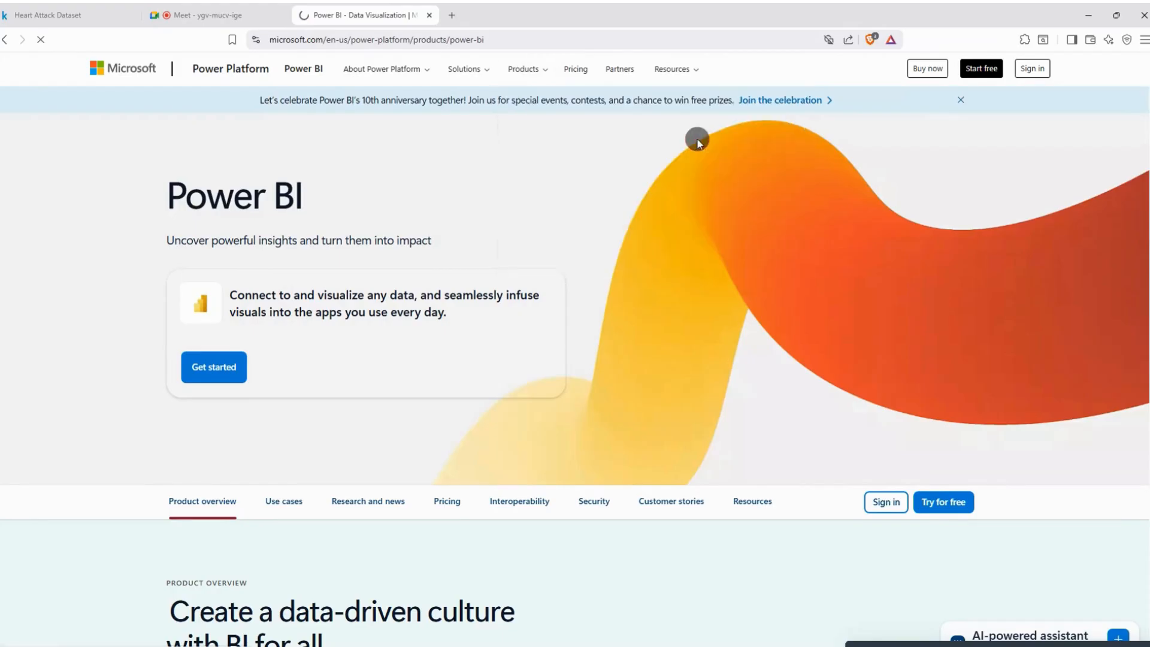
Open the Power BI Premium product page and look through its overview and dashboards sections
left_click(524, 70)
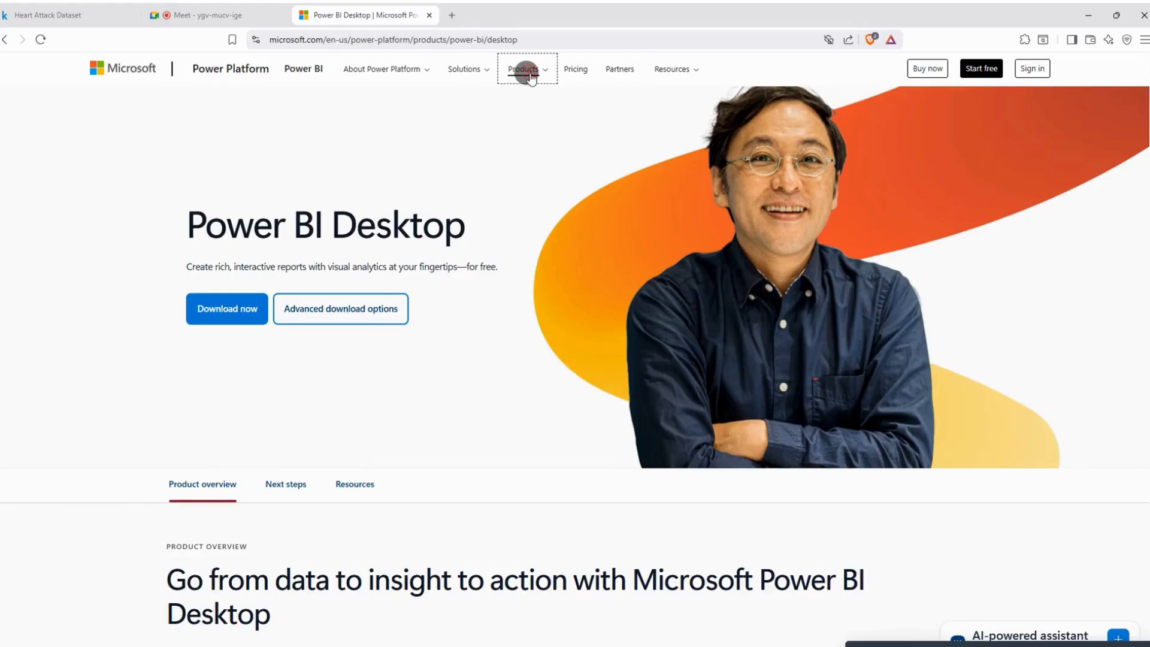
left_click(525, 70)
left_click(527, 101)
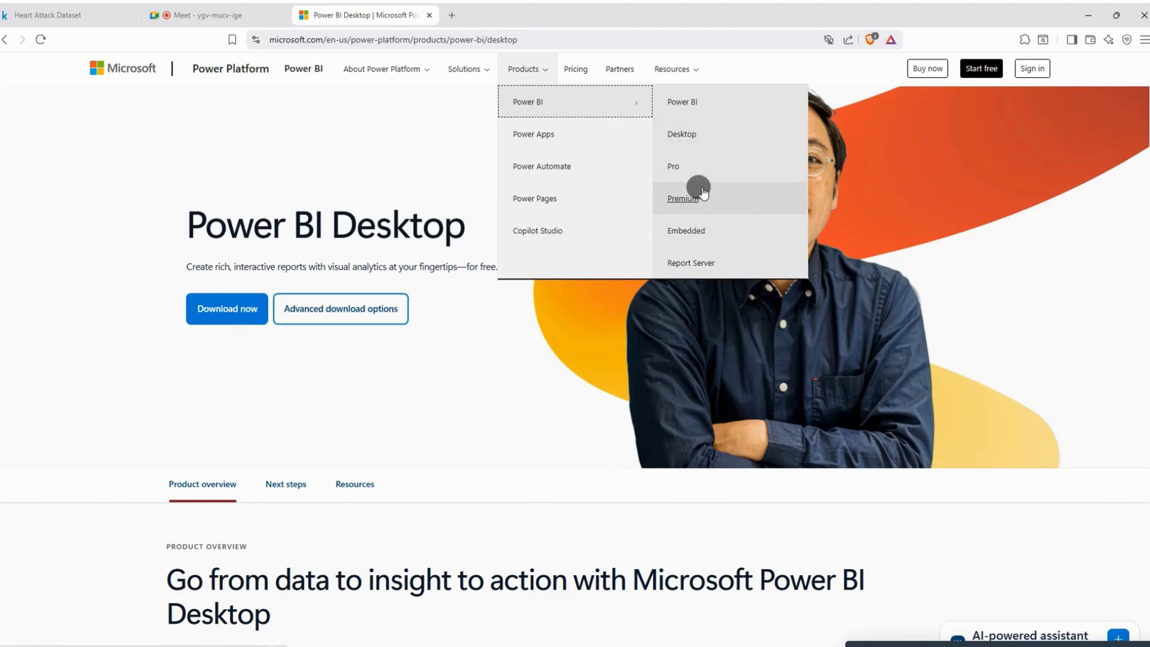
left_click(683, 199)
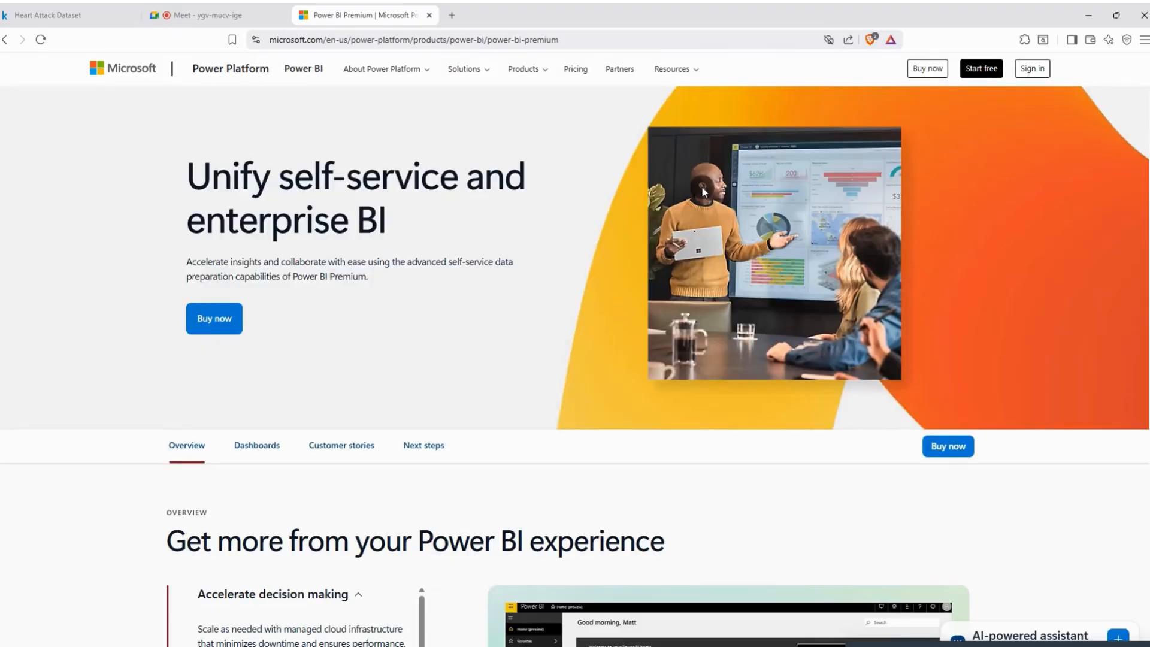
scroll(703, 191, "down", 6)
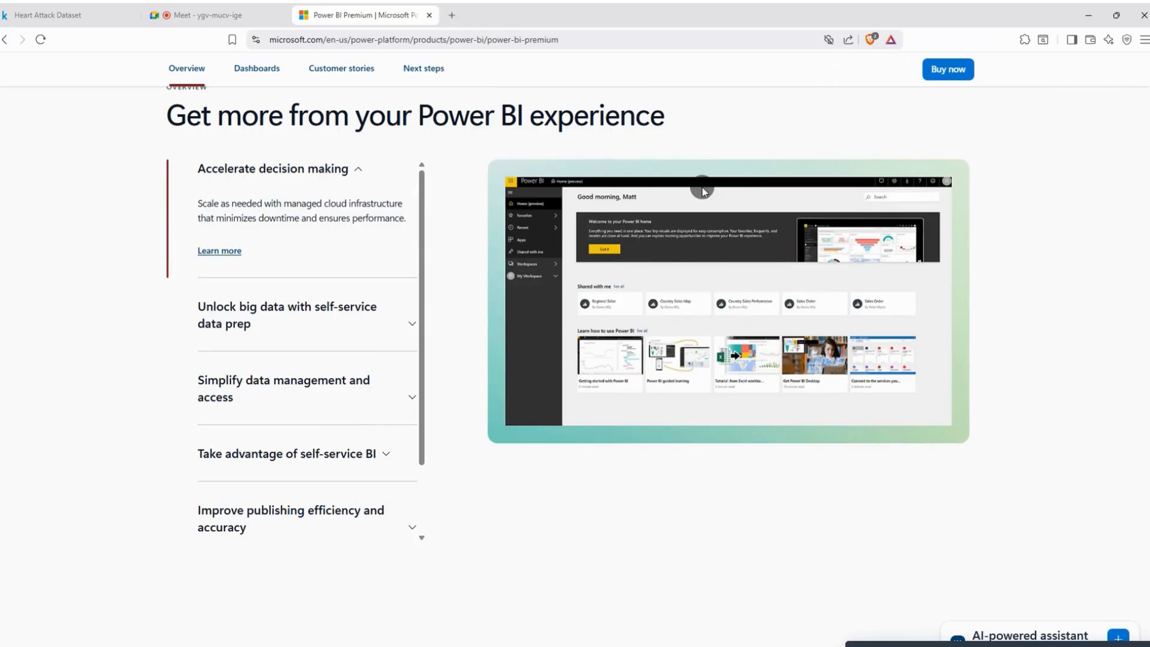
scroll(702, 189, "down", 5)
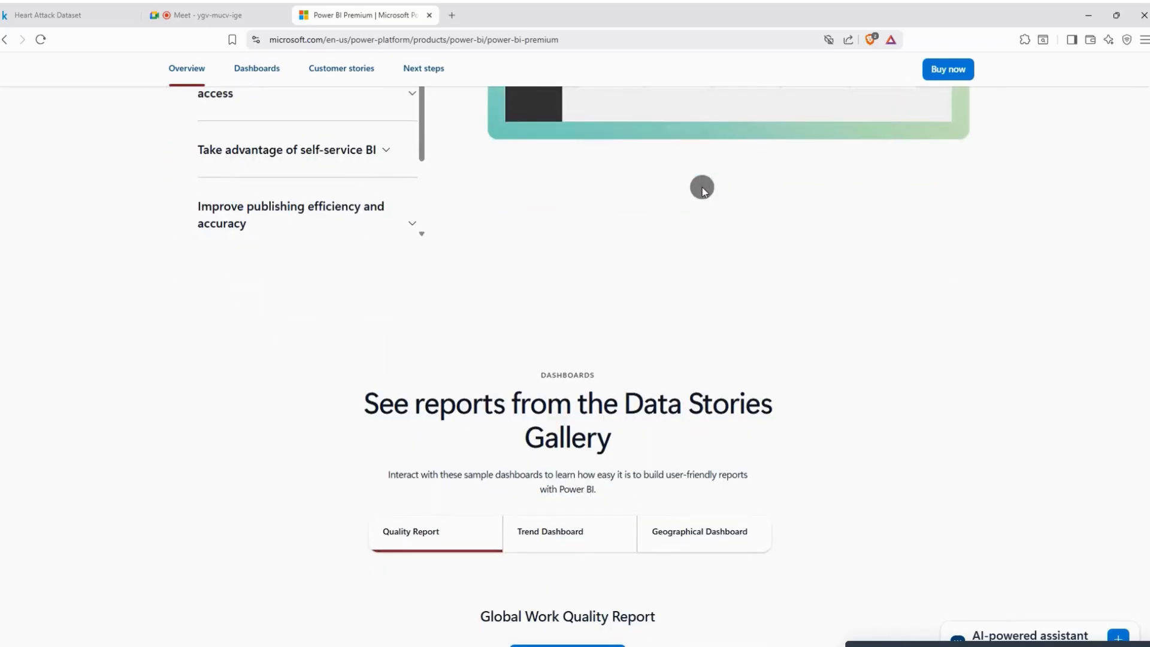
scroll(702, 189, "up", 6)
scroll(702, 190, "up", 10)
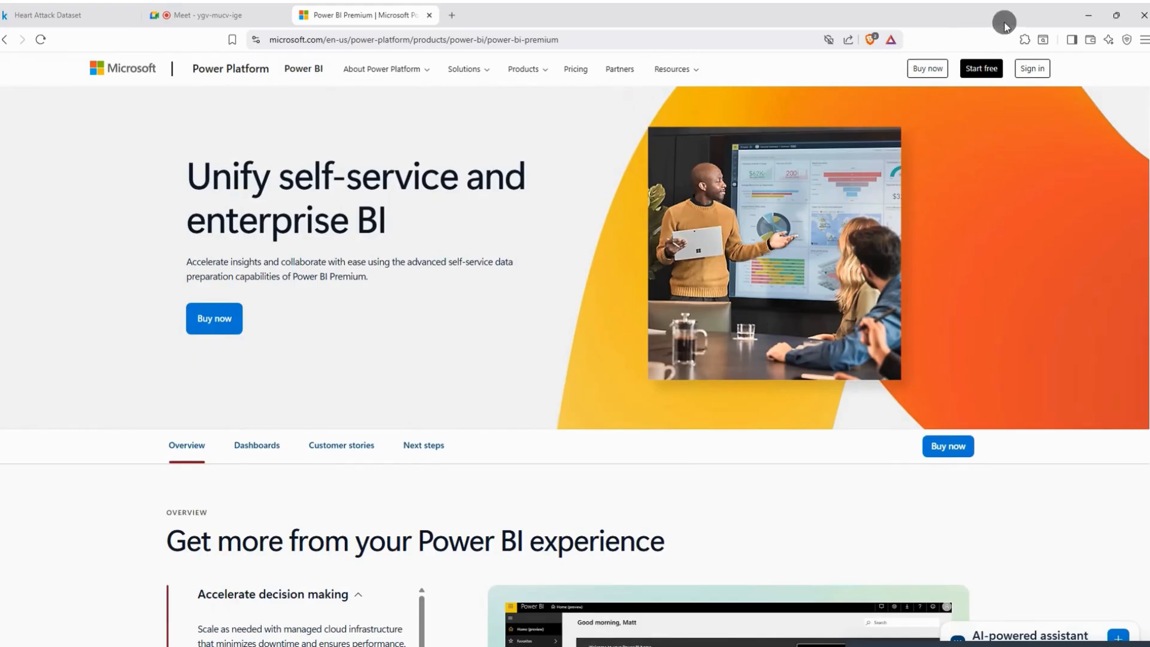
Return to the Notepad notes, briefly highlight "Creating visualizations" and start an indented empty line below it
left_click(1099, 15)
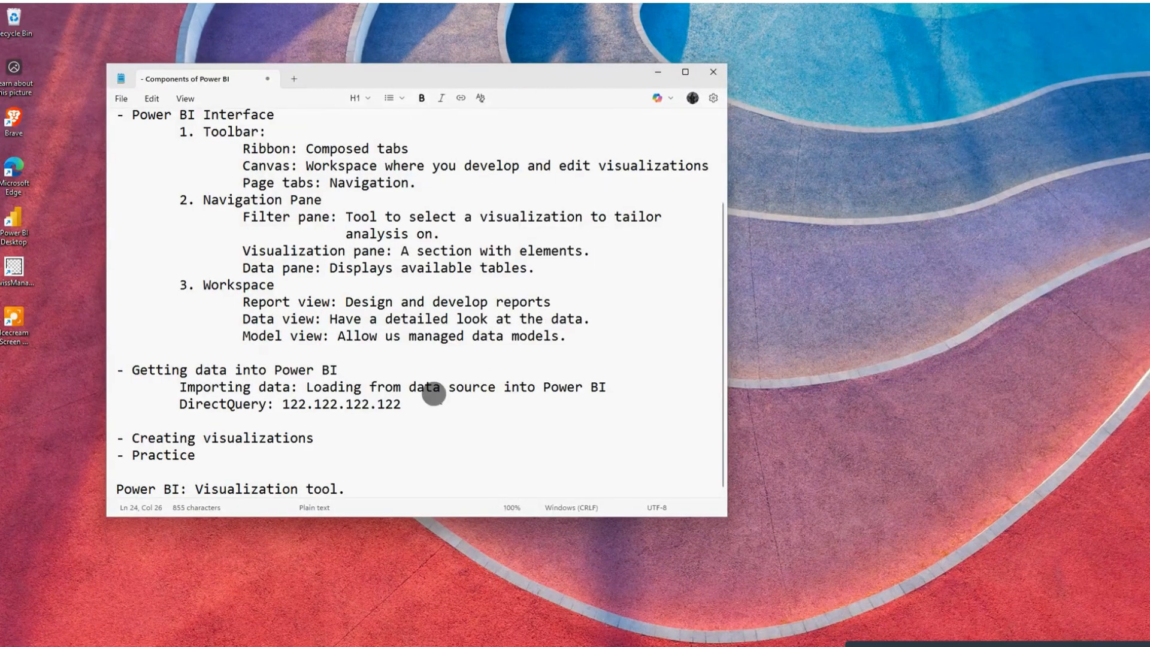
scroll(434, 394, "up", 2)
scroll(433, 394, "down", 2)
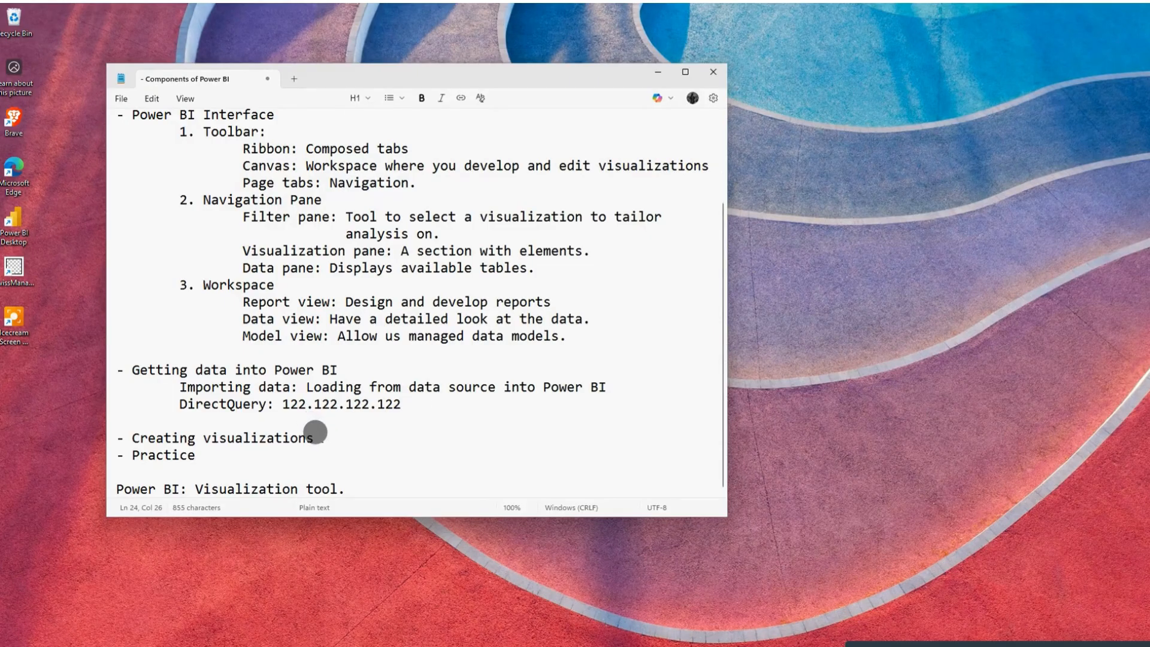
left_click_drag(315, 438, 133, 432)
key("Right")
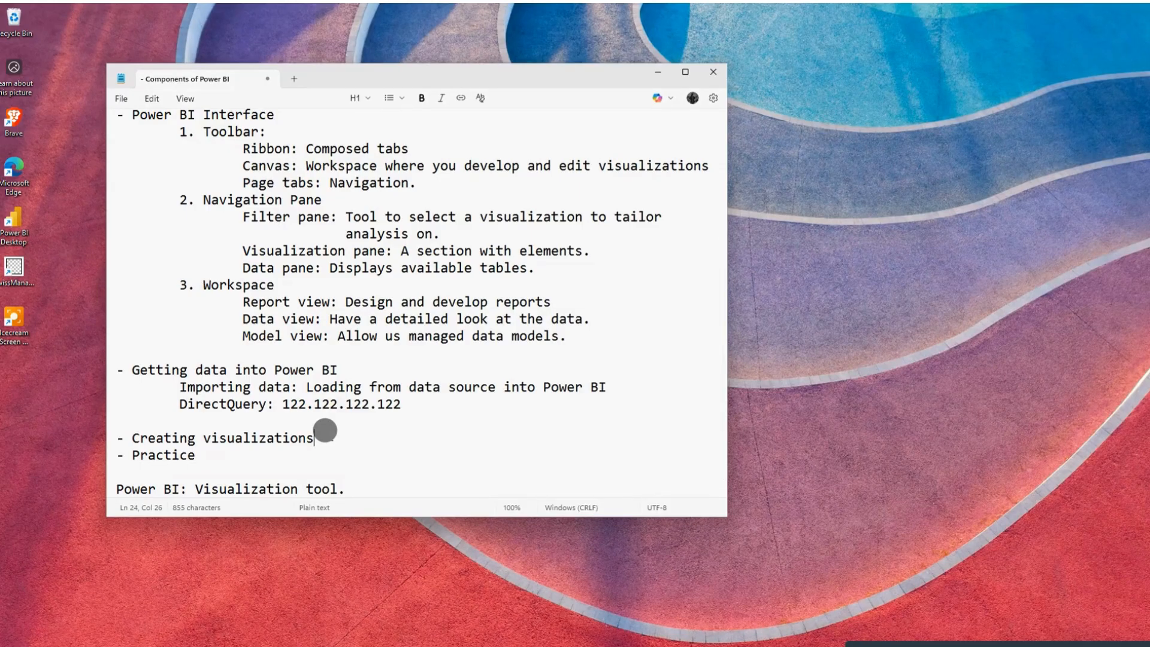
key("Return")
key("Tab")
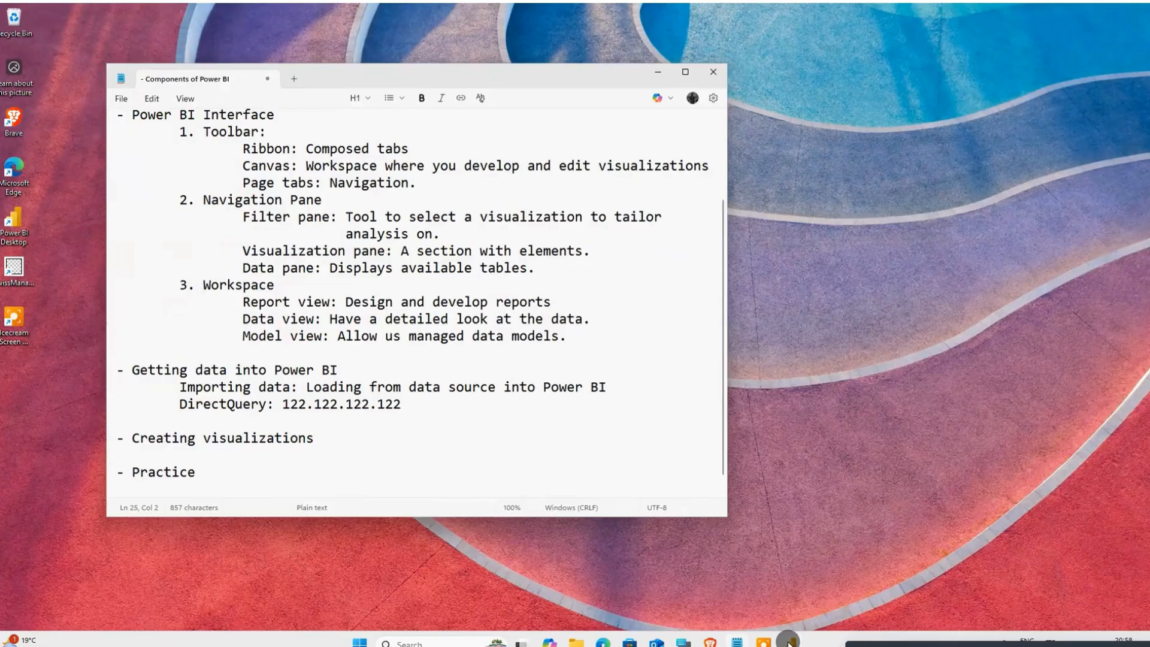
In Power BI Desktop, collapse the Data pane and expand the Visualizations pane to show the chart types, then minimize the window
left_click(789, 641)
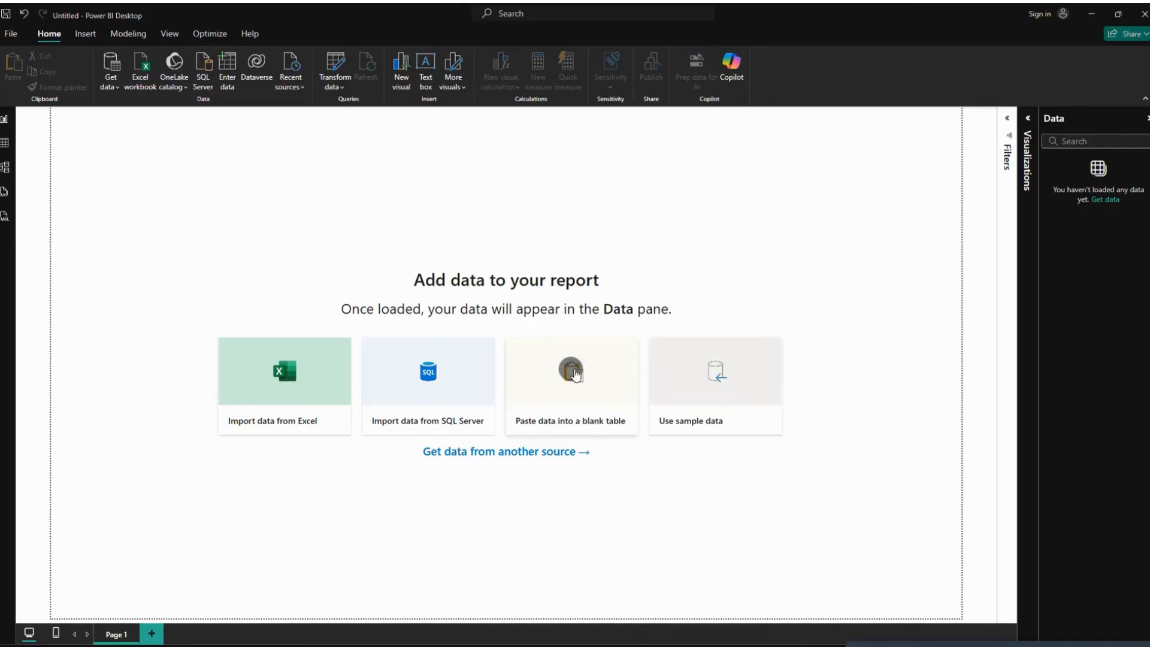
left_click(1147, 118)
left_click(891, 142)
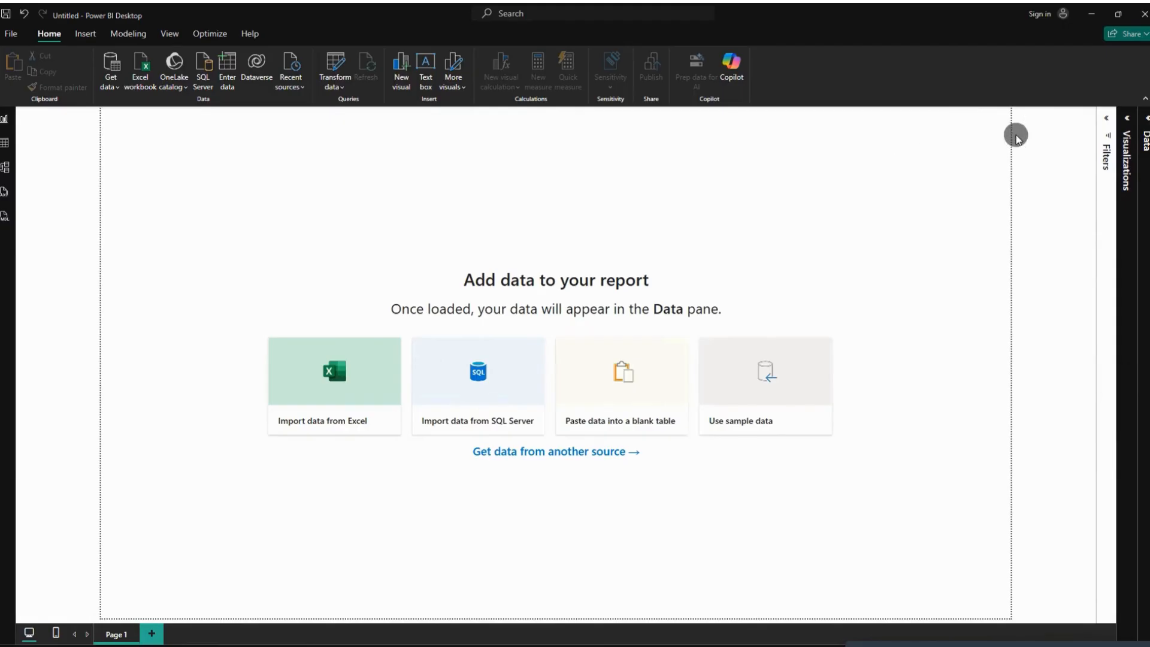
left_click(1129, 117)
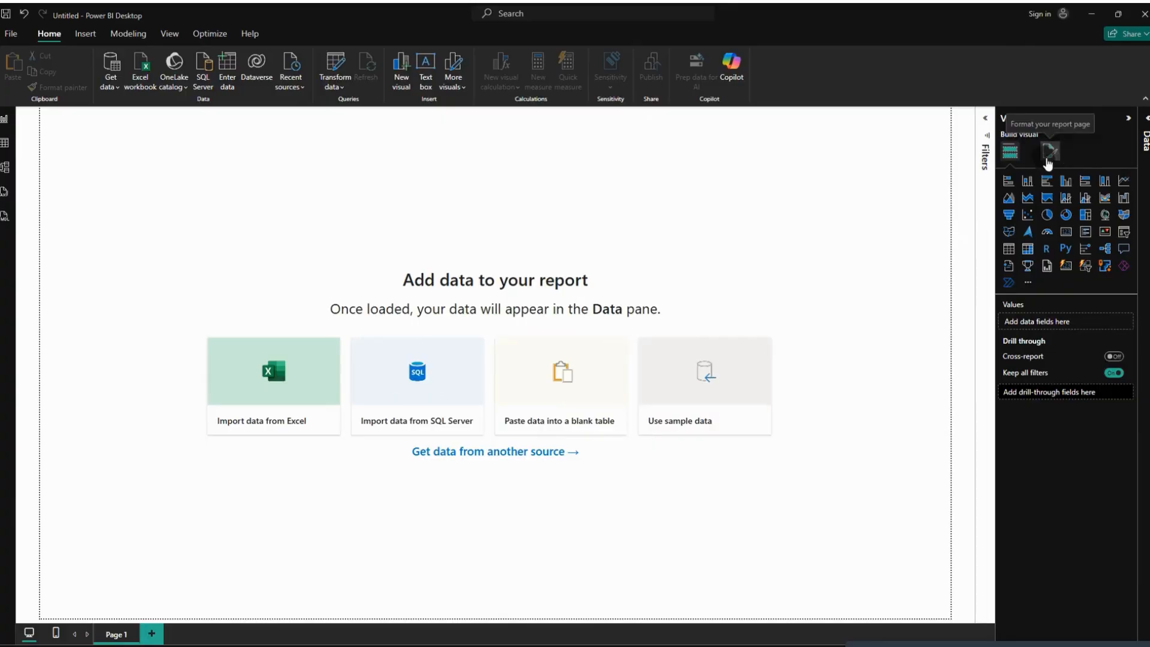
left_click(1008, 183)
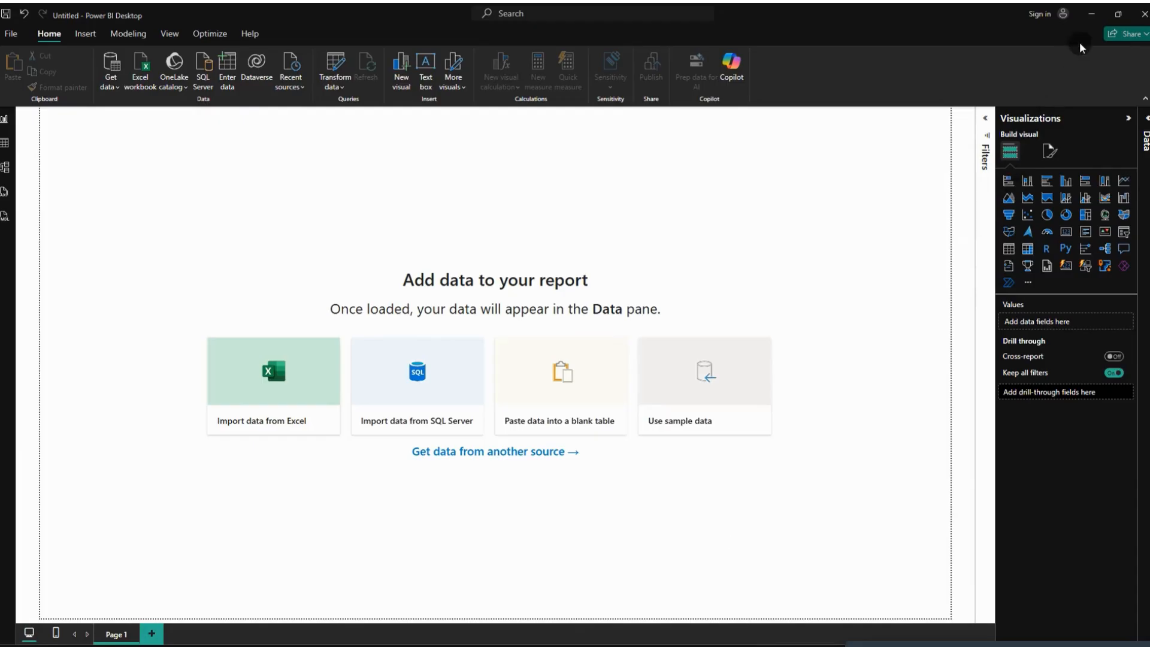
left_click(1091, 17)
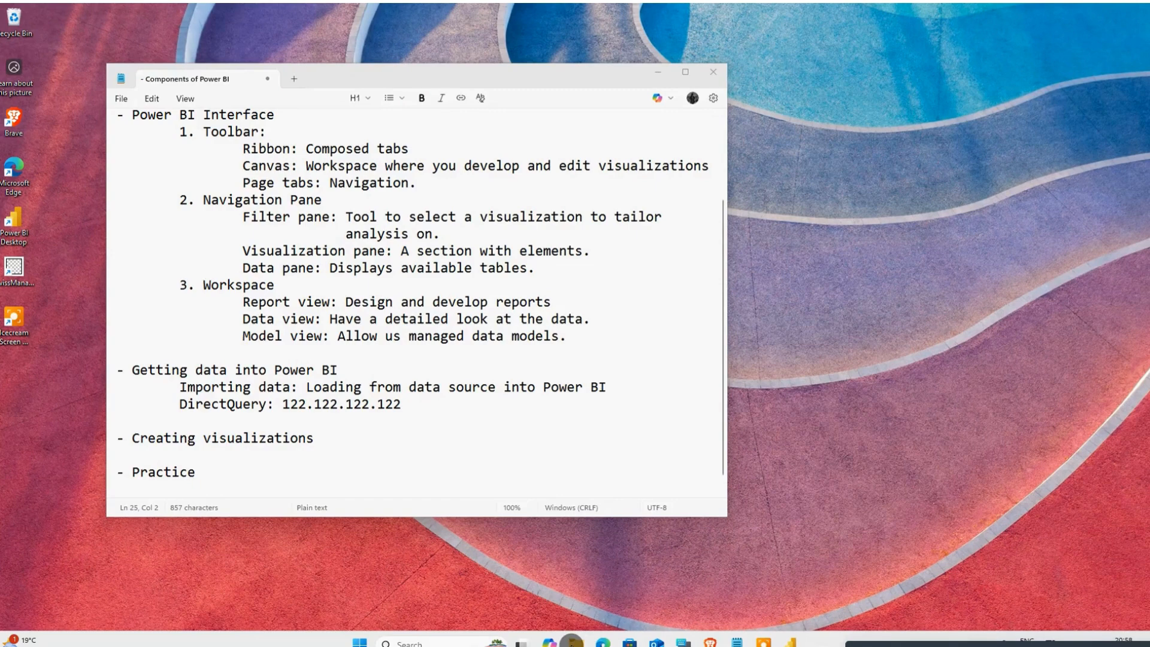
Open File Explorer, minimize the notes and go to the archive folder in Downloads that holds the dataset
key("super+e")
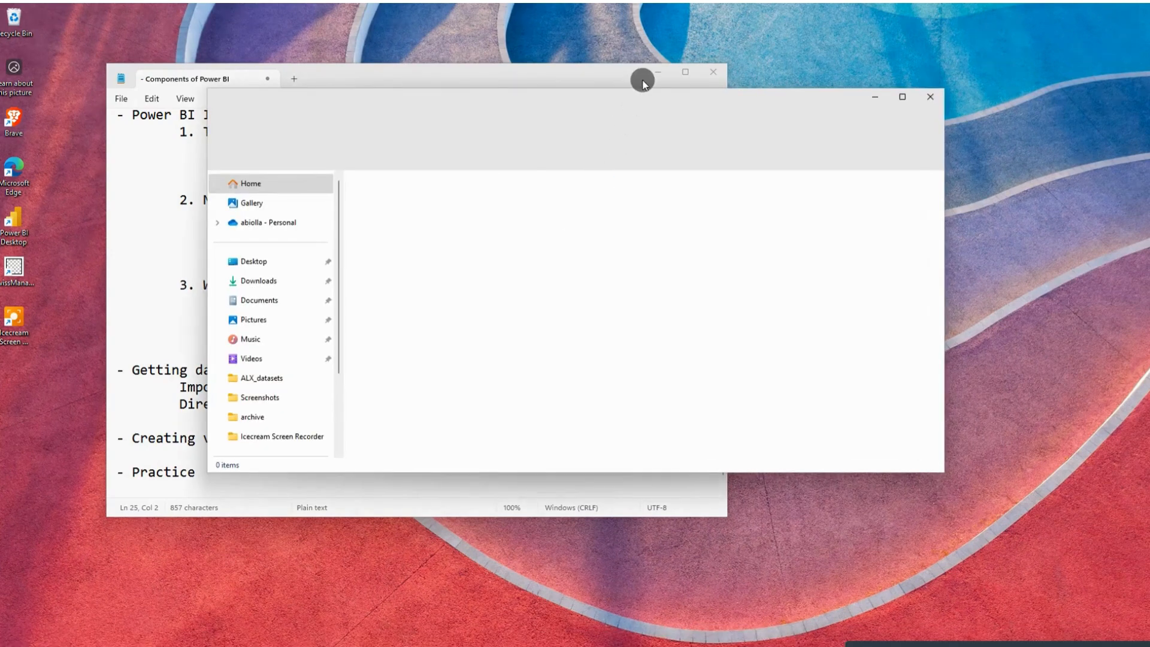
left_click(651, 74)
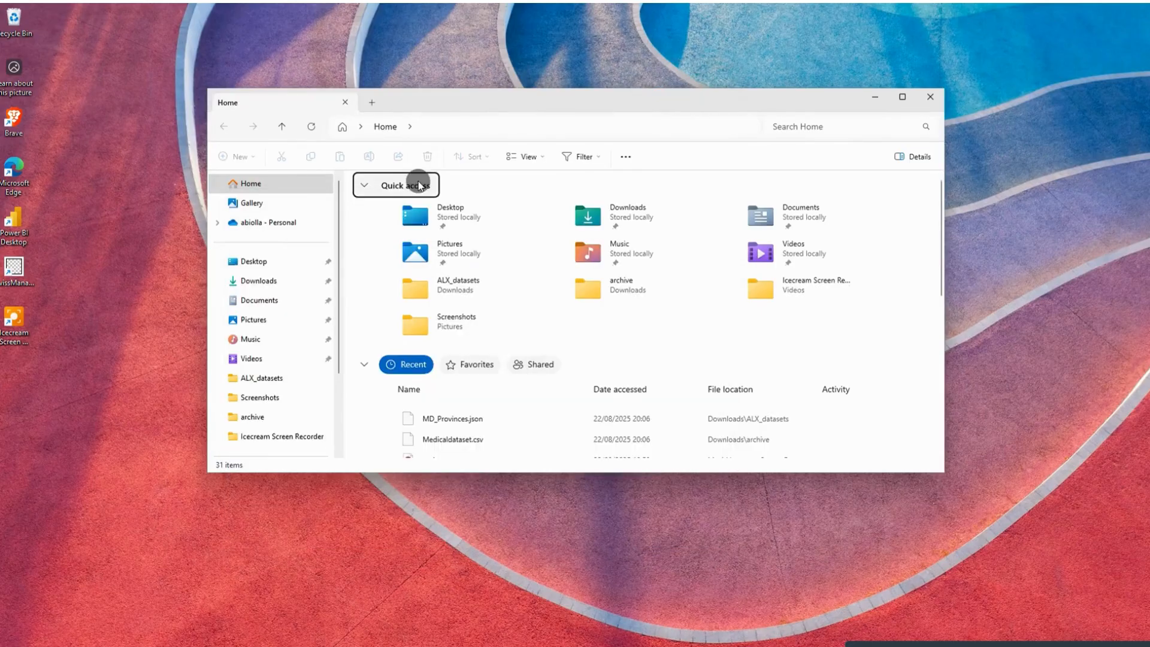
left_click(304, 288)
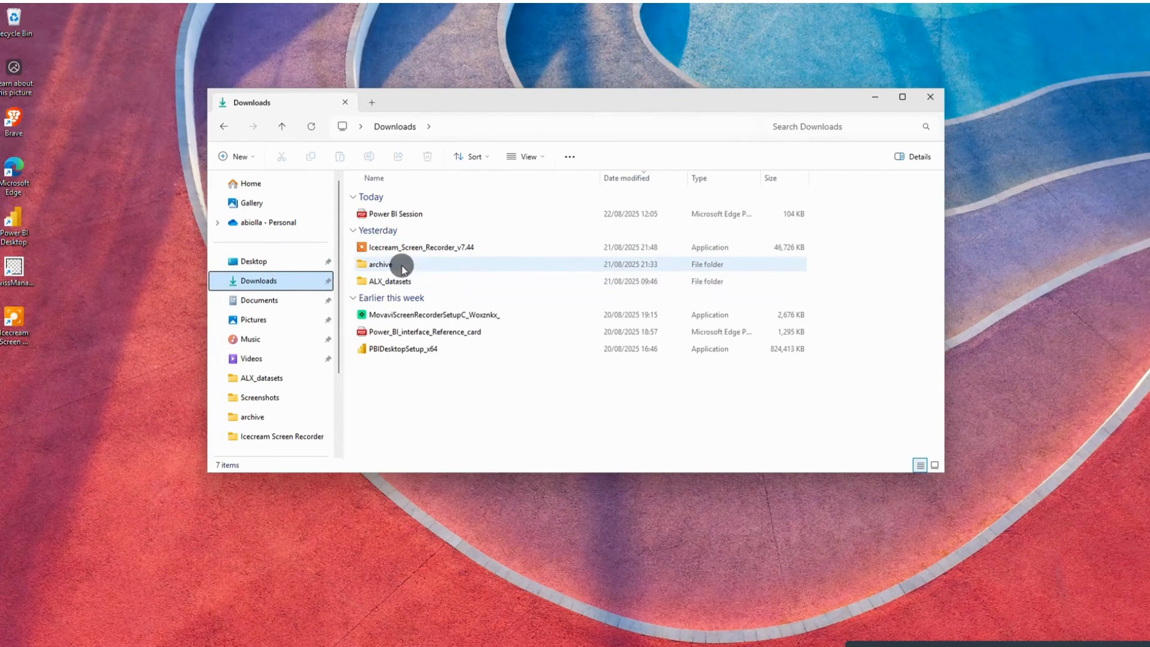
left_click(403, 265)
double_click(401, 265)
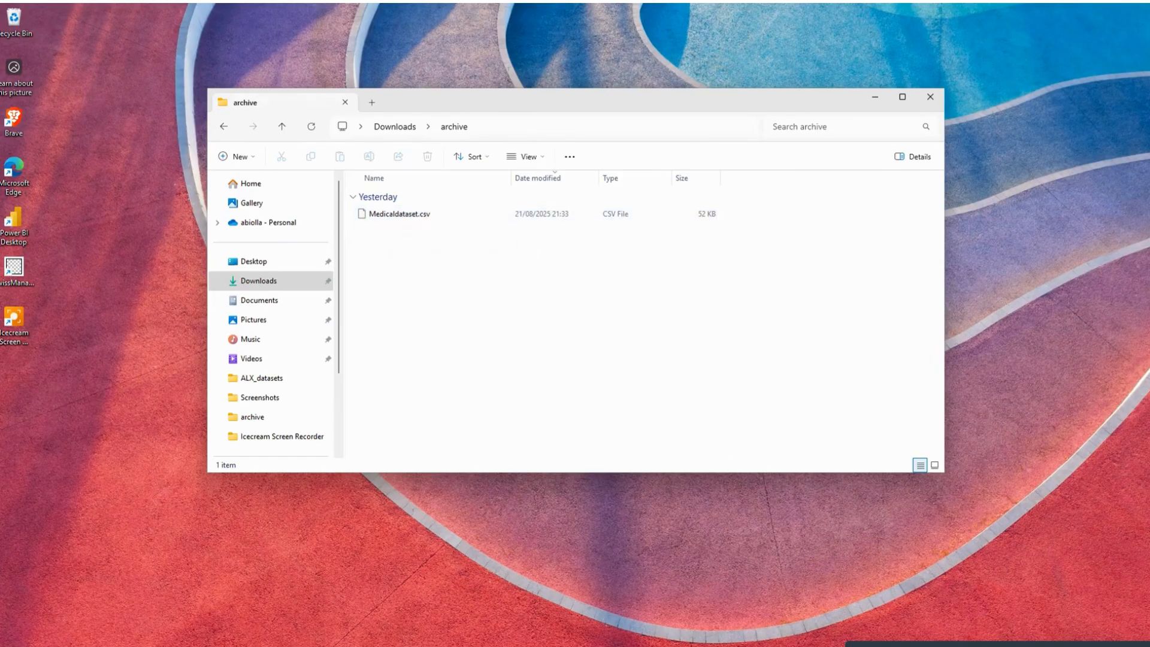
Switch to the Brave browser and open the Heart Attack Dataset page on Kaggle, briefly highlighting its title
mouse_move(821, 639)
mouse_move(710, 642)
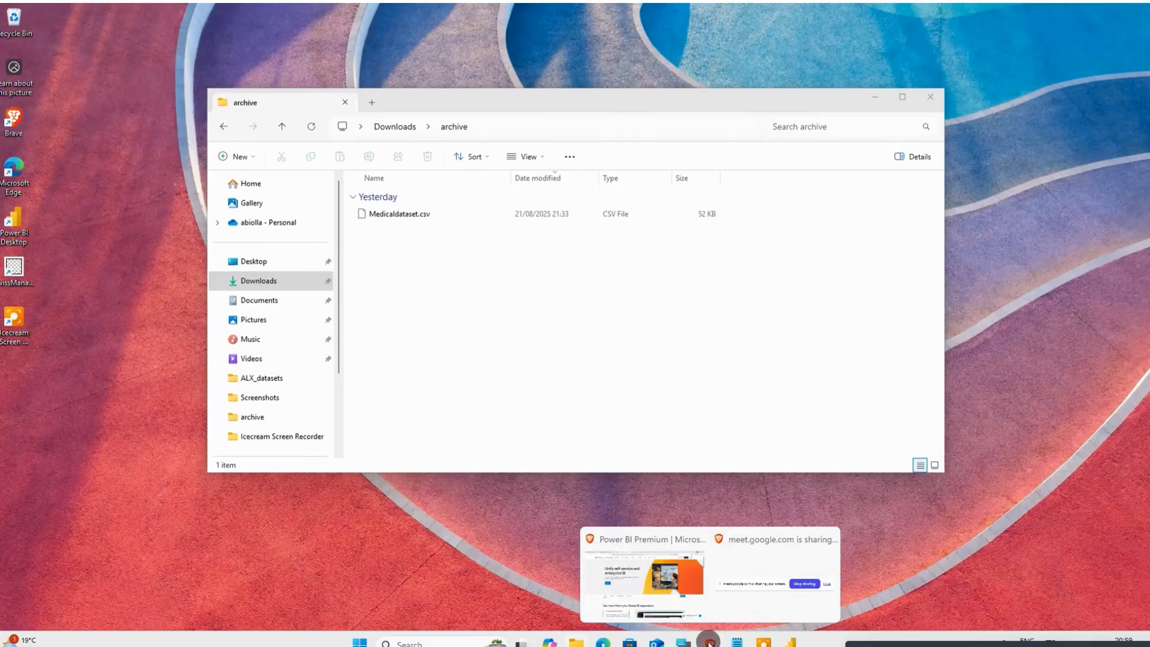
left_click(626, 550)
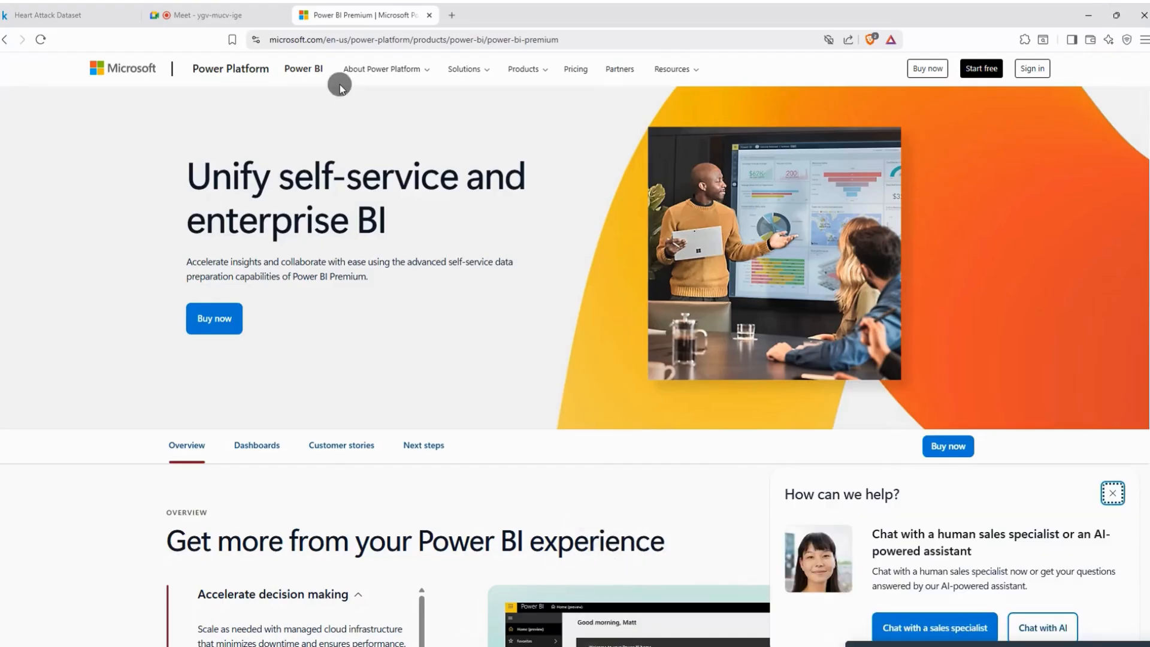
left_click(66, 16)
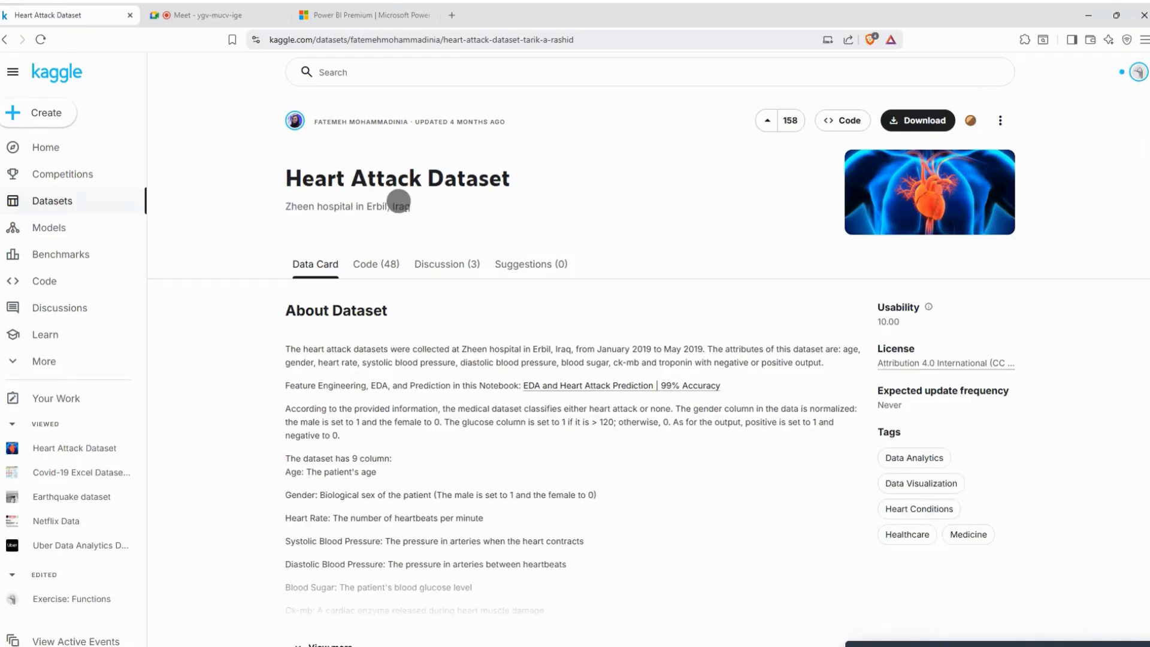
double_click(470, 178)
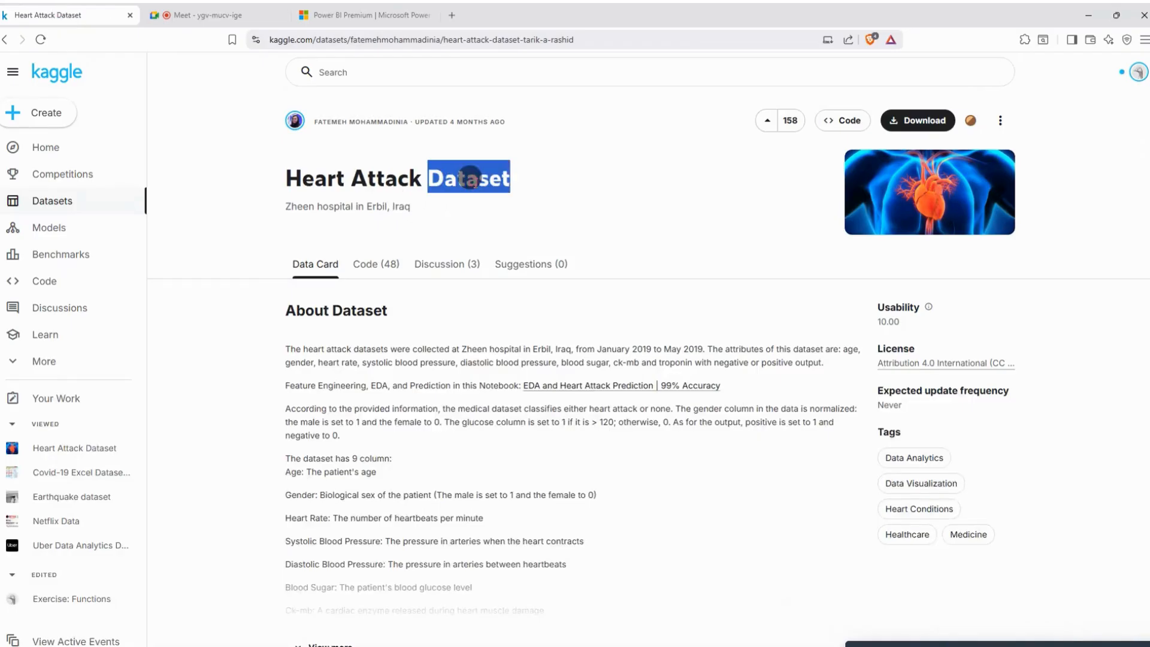
left_click(470, 178)
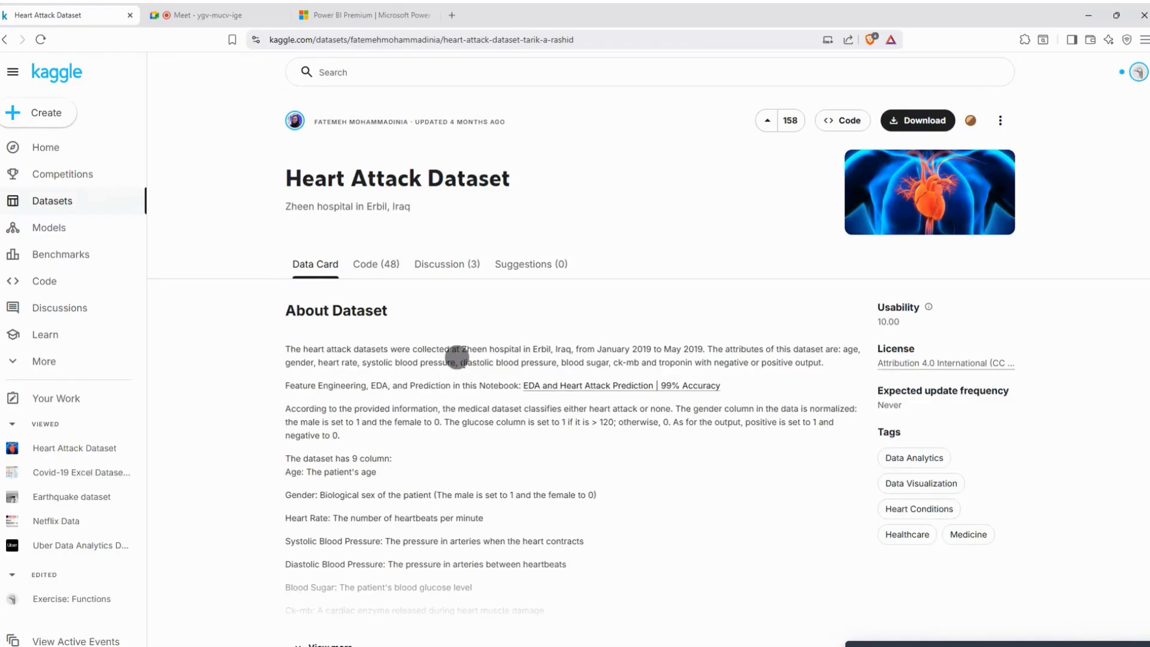
Review the About Dataset text, highlight the collection start year and expand the full description
scroll(460, 360, "down", 2)
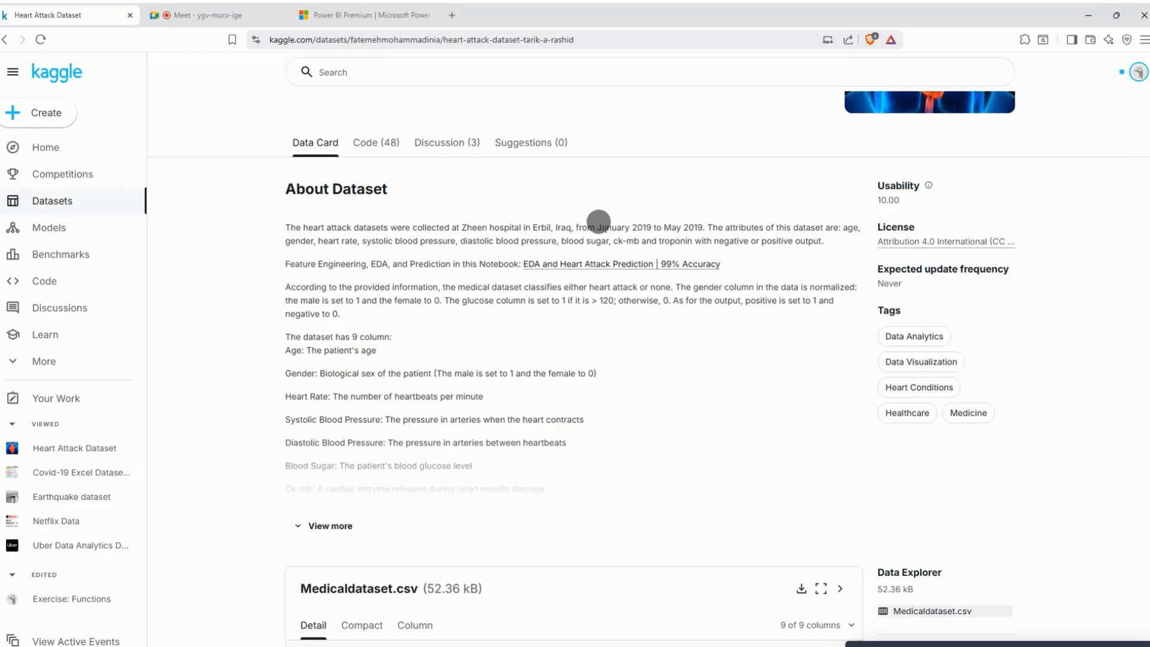
scroll(599, 223, "down", 1)
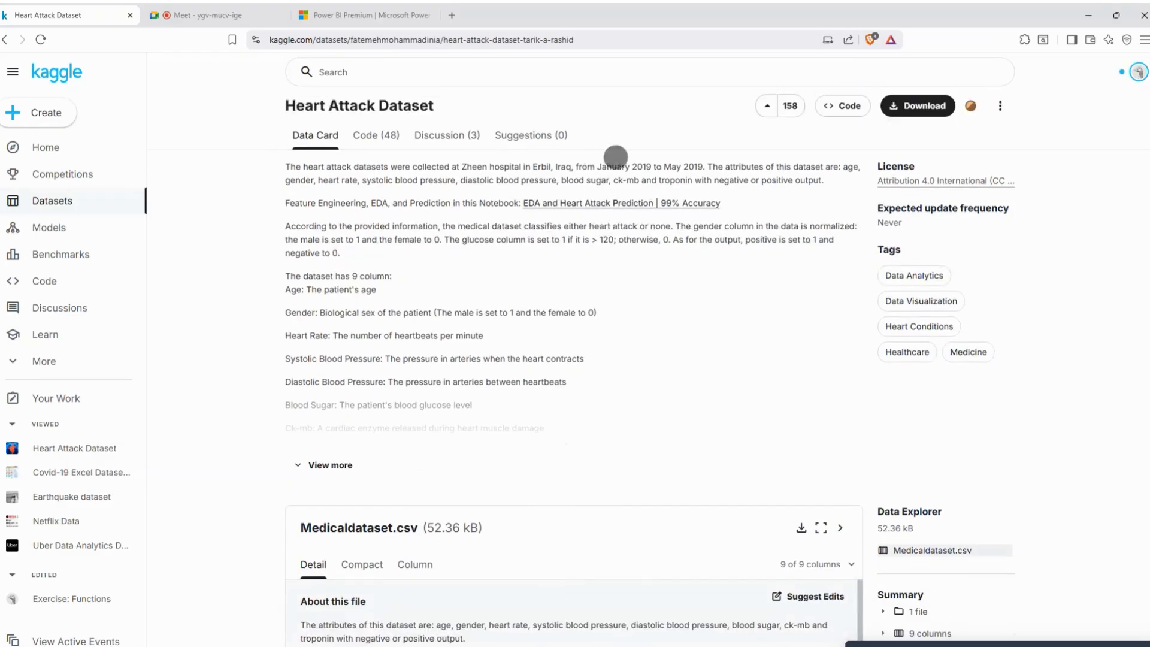
double_click(639, 166)
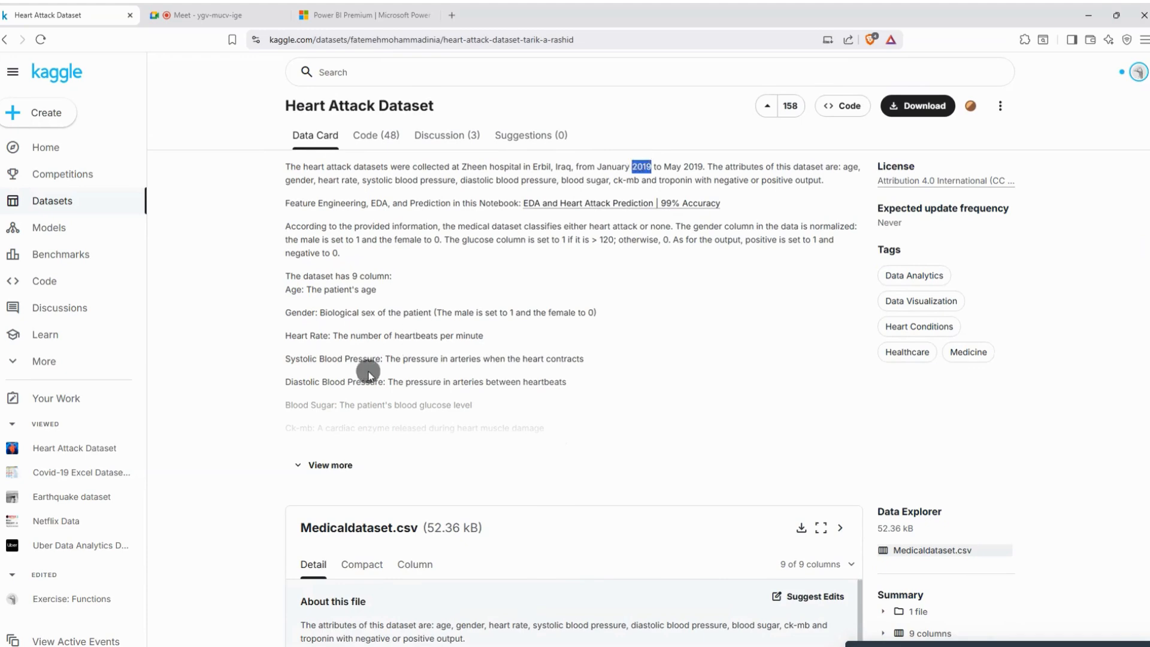
left_click(328, 466)
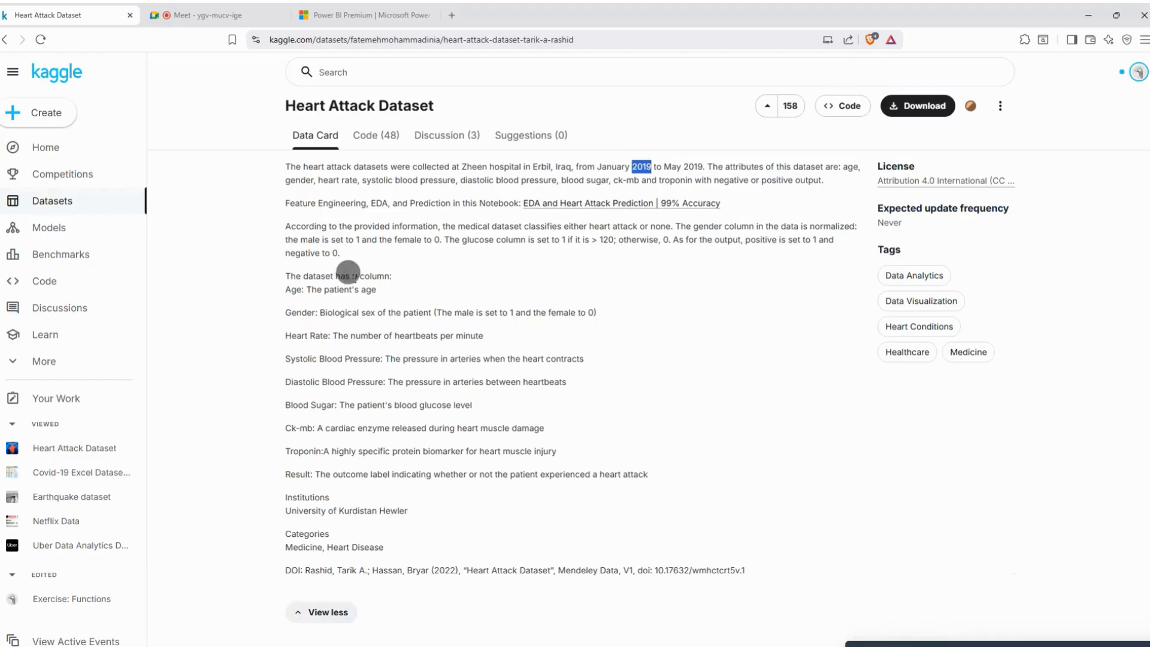
Highlight the Age line and the whole list of dataset columns in the description, clearing the selection each time
scroll(361, 267, "down", 1)
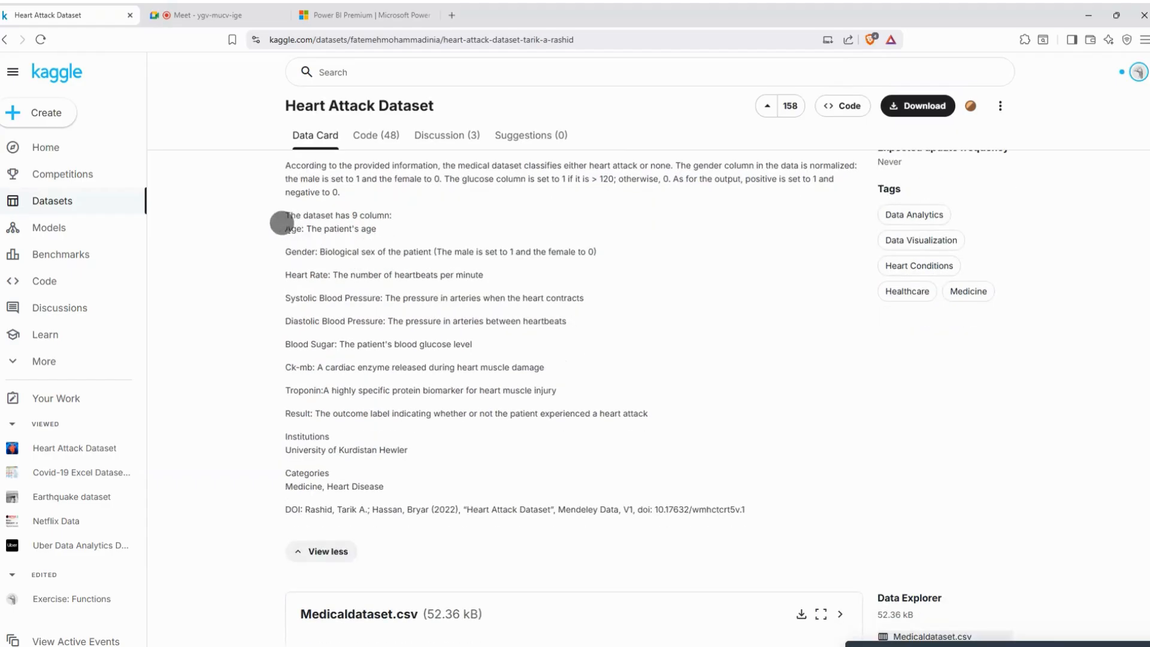
left_click_drag(284, 228, 398, 228)
left_click(399, 231)
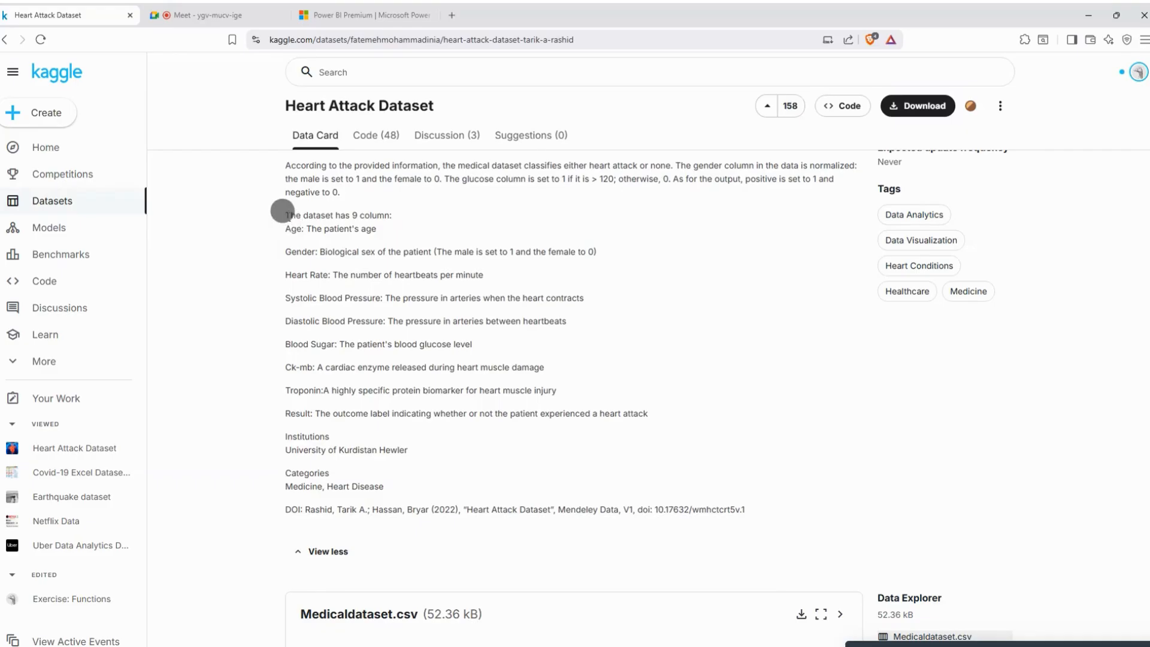
left_click_drag(286, 215, 379, 466)
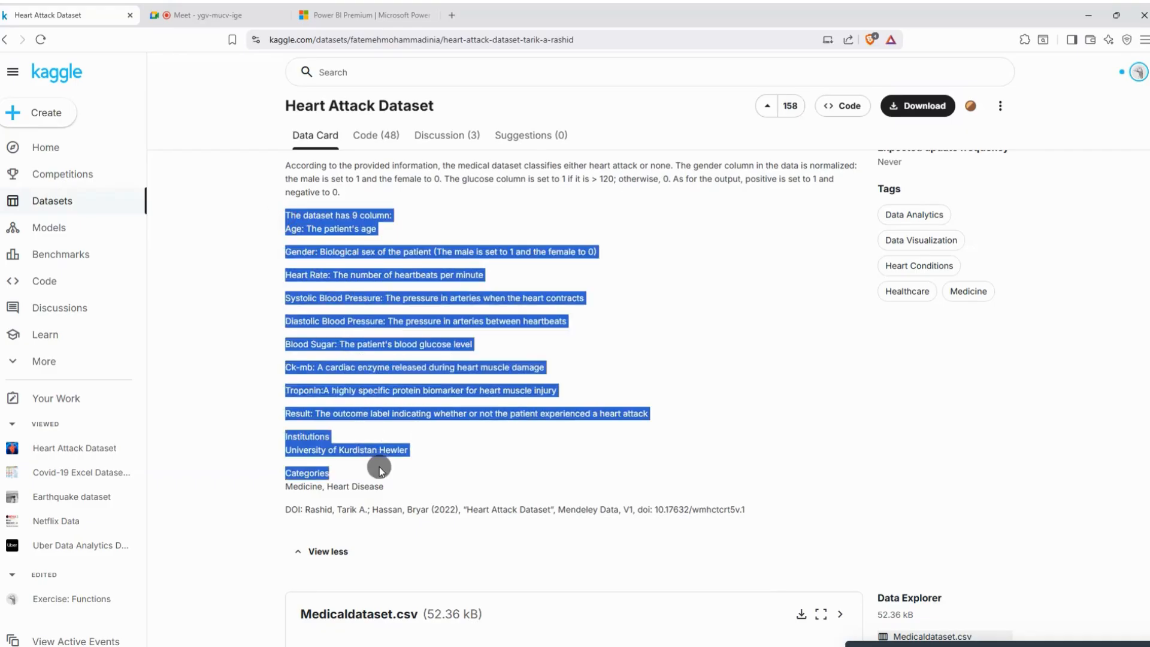
left_click(395, 383)
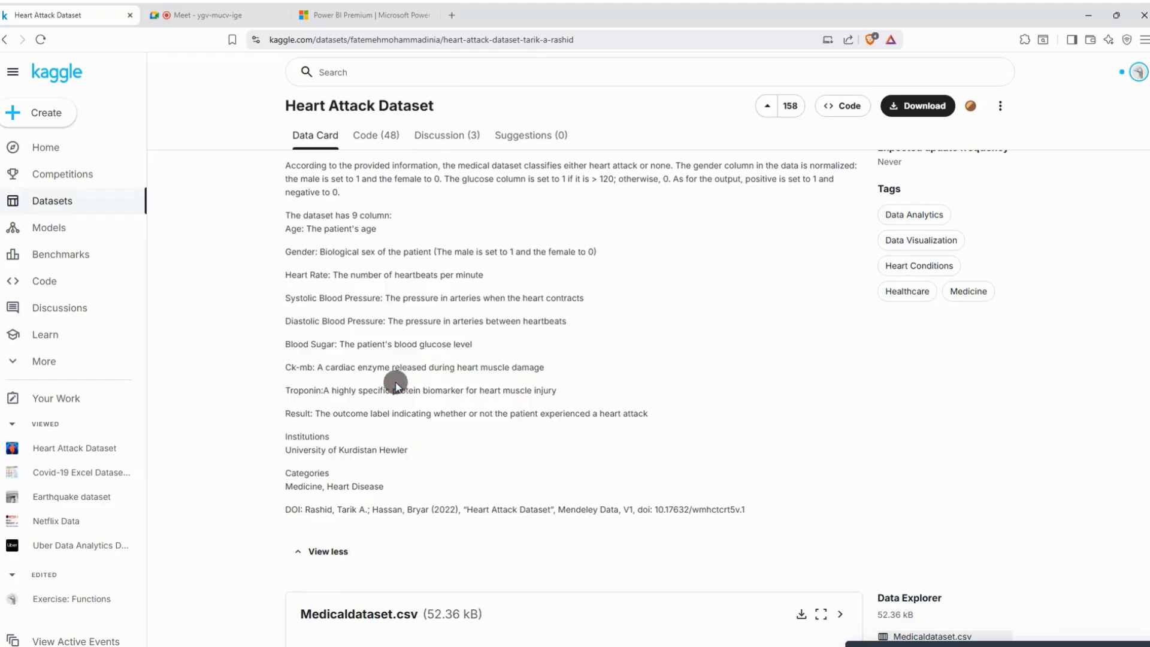
Go through the column descriptions, highlighting words in the Age, Gender, Systolic Blood Pressure and Ck-mb lines
double_click(331, 226)
left_click(329, 223)
double_click(337, 252)
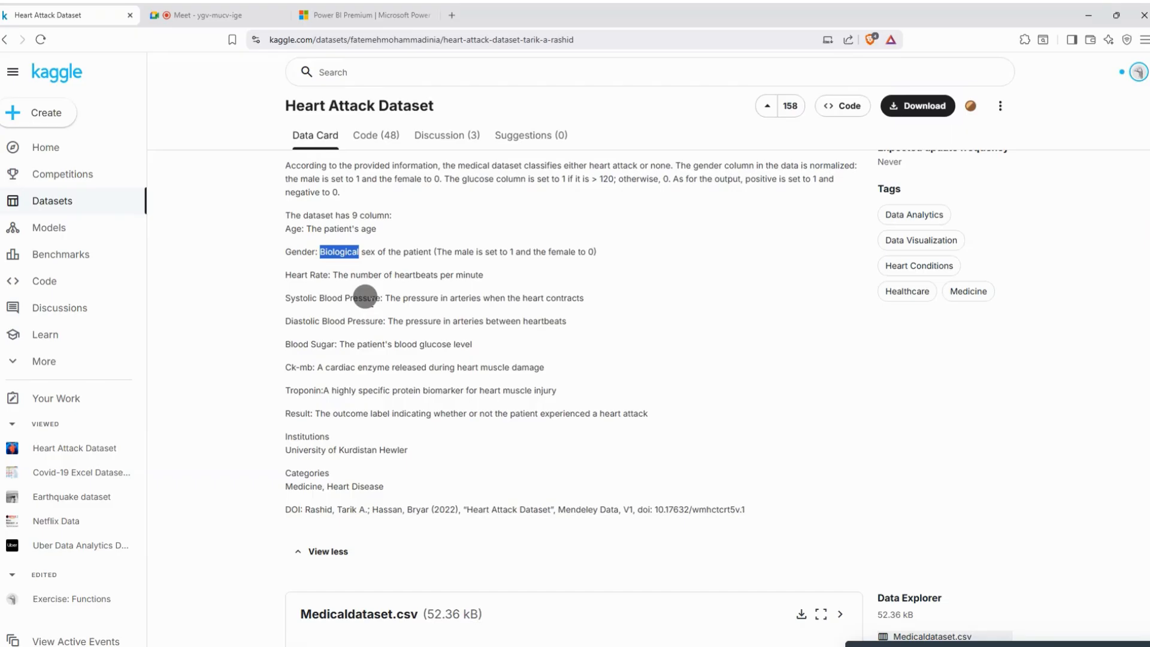
double_click(364, 297)
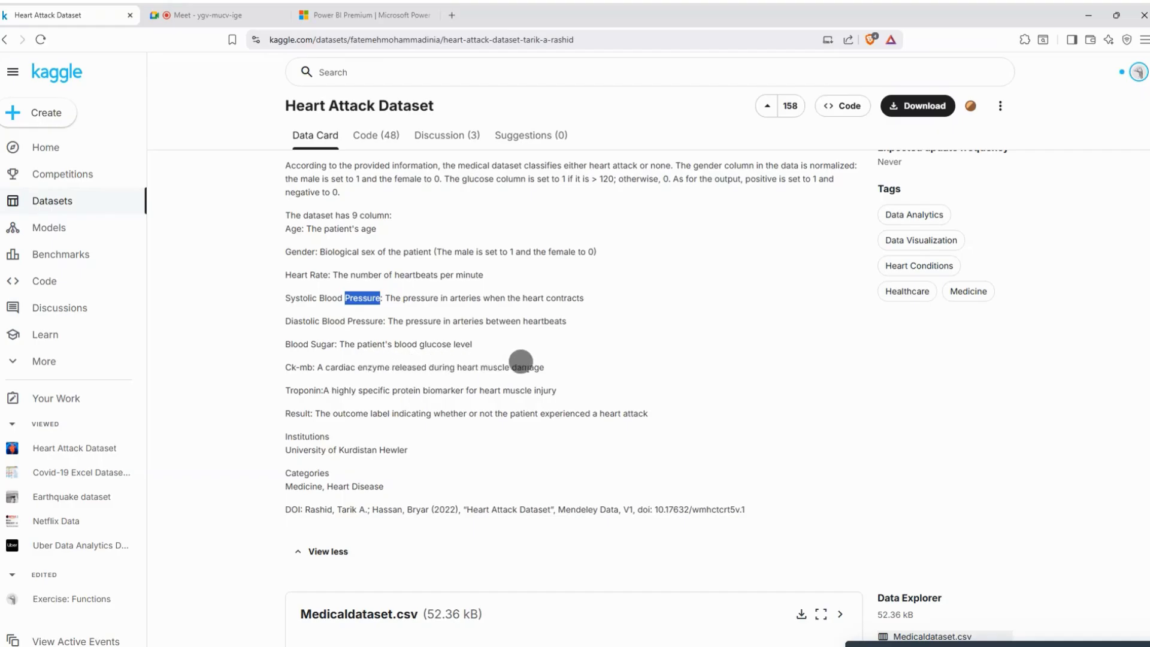
double_click(526, 367)
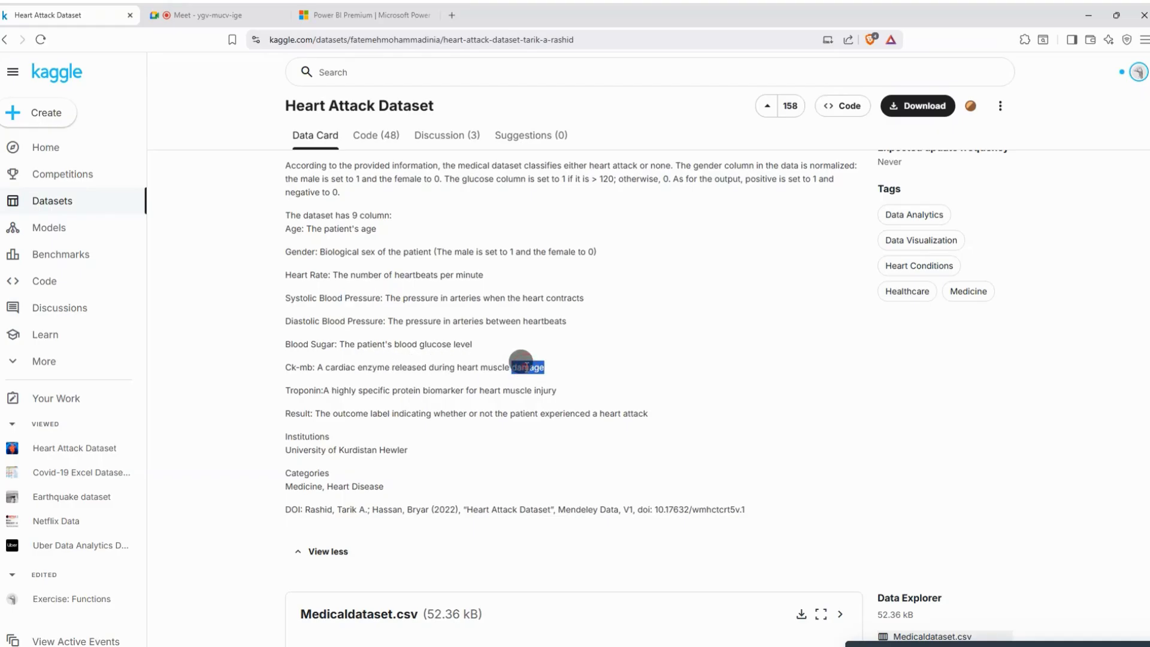
left_click(526, 365)
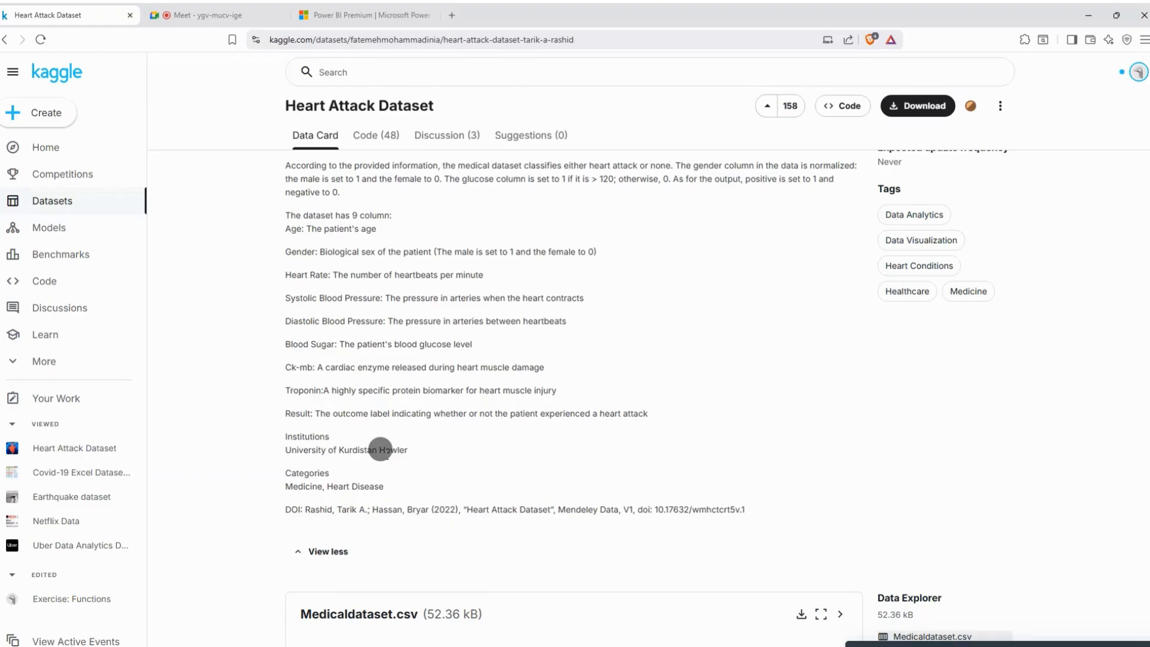
left_click(357, 480)
Minimize the browser, close the archive folder window and switch to Power BI Desktop
left_click(1084, 9)
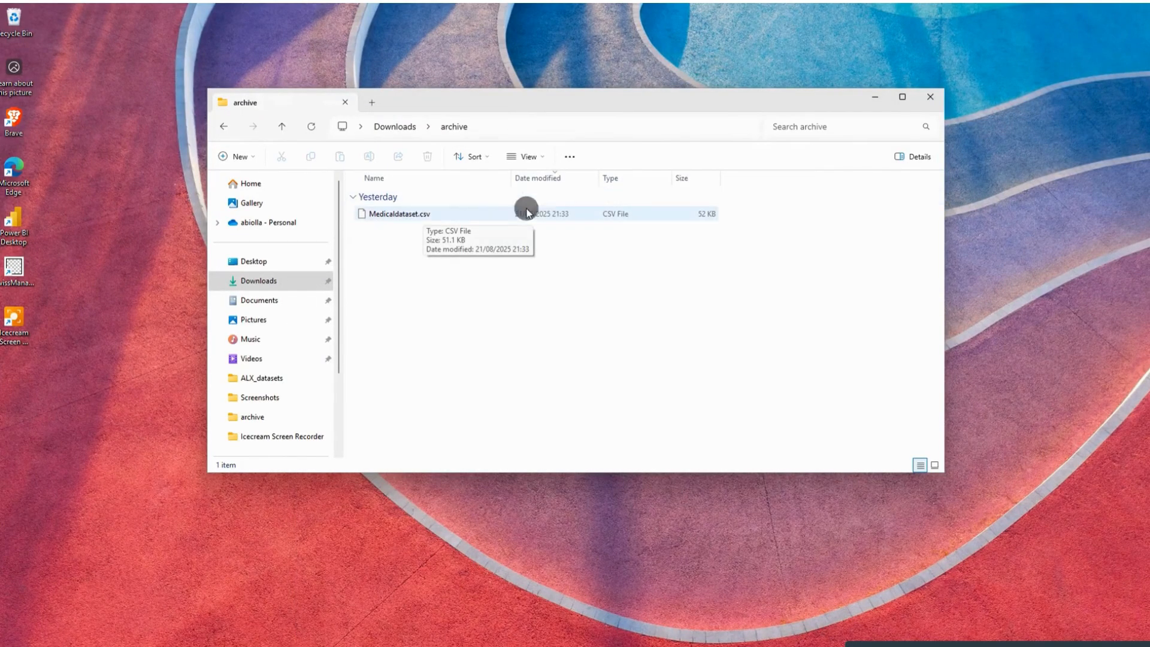
left_click(930, 97)
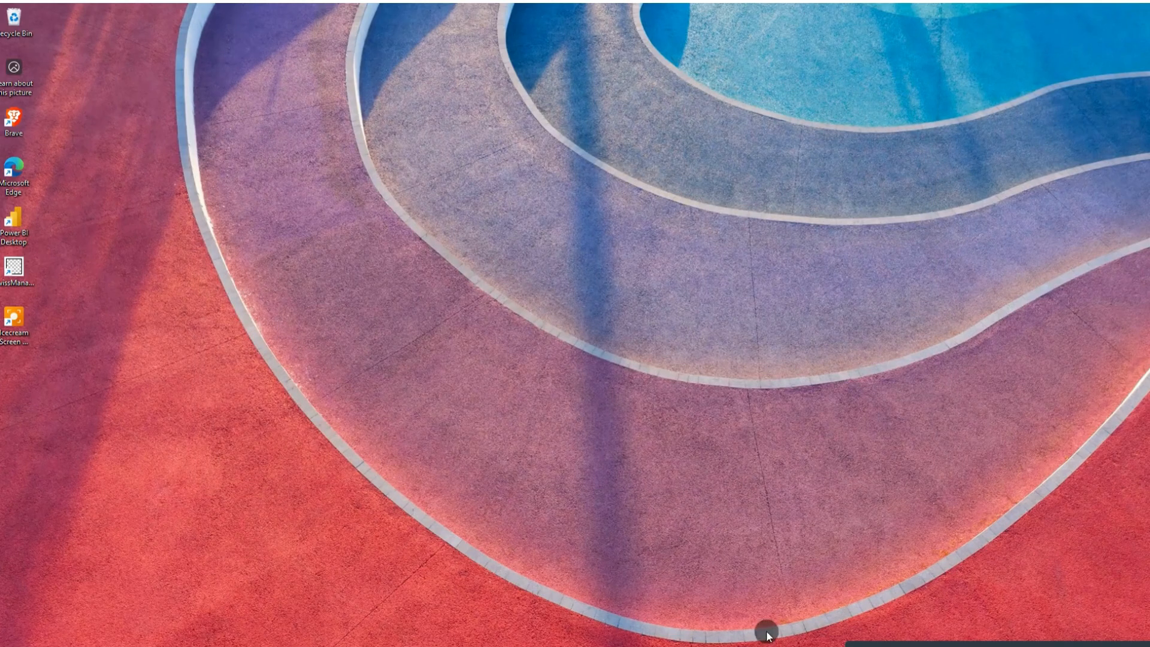
left_click(793, 642)
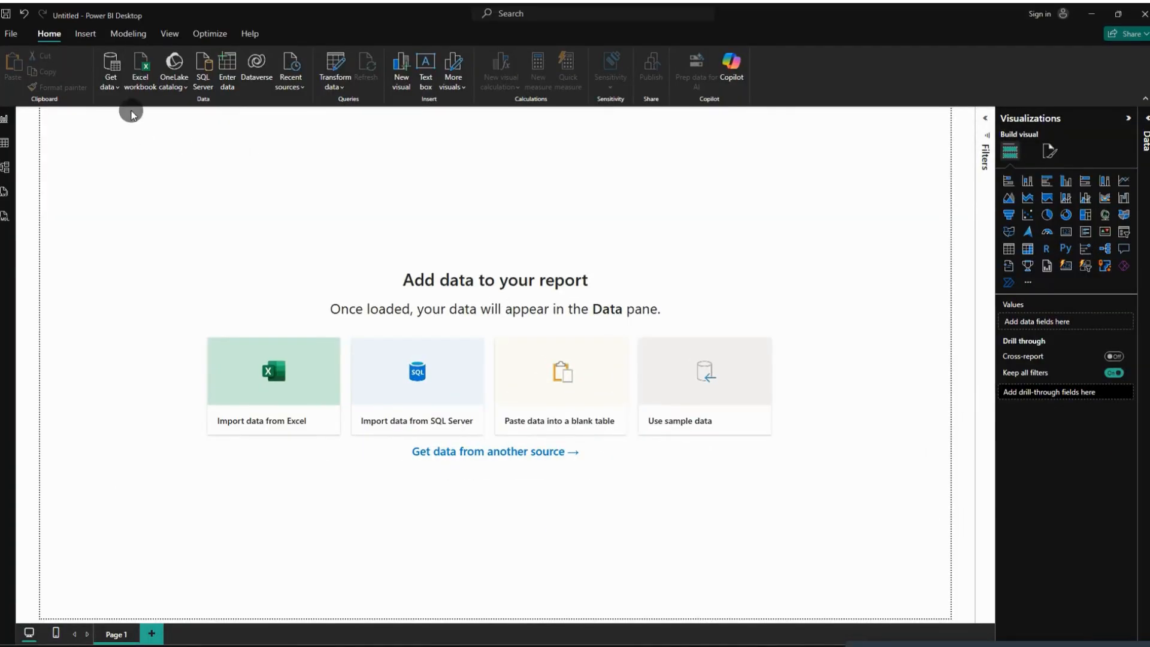
Get data from a Text/CSV source, choosing Medicaldataset.csv in the Downloads archive folder
left_click(110, 85)
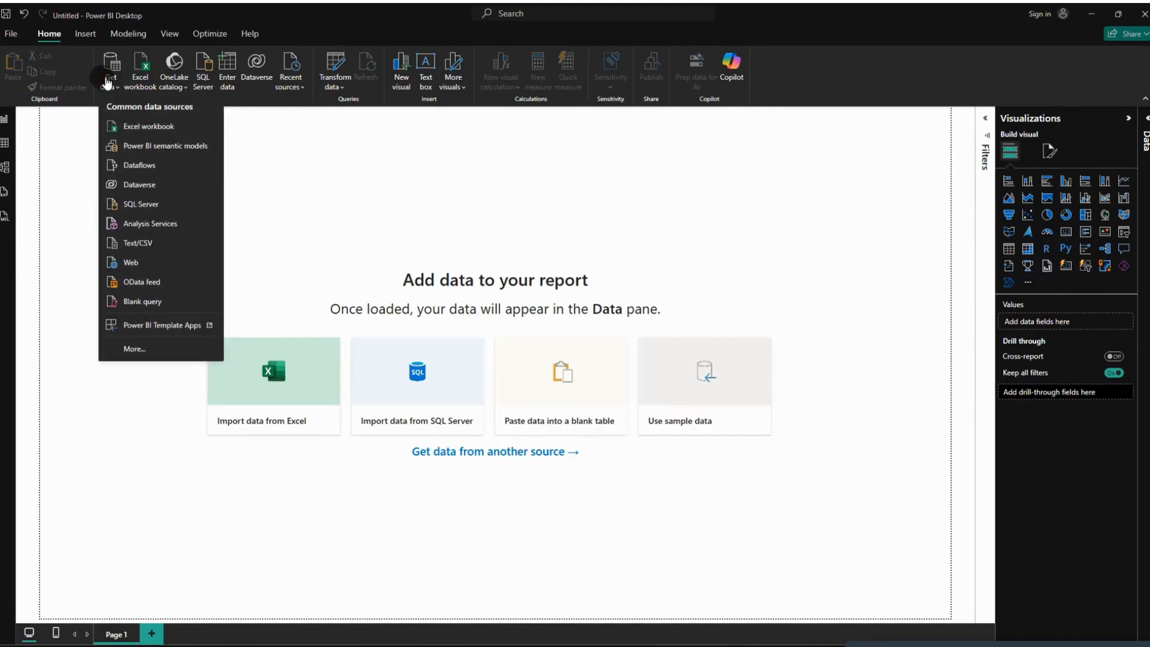
left_click(143, 243)
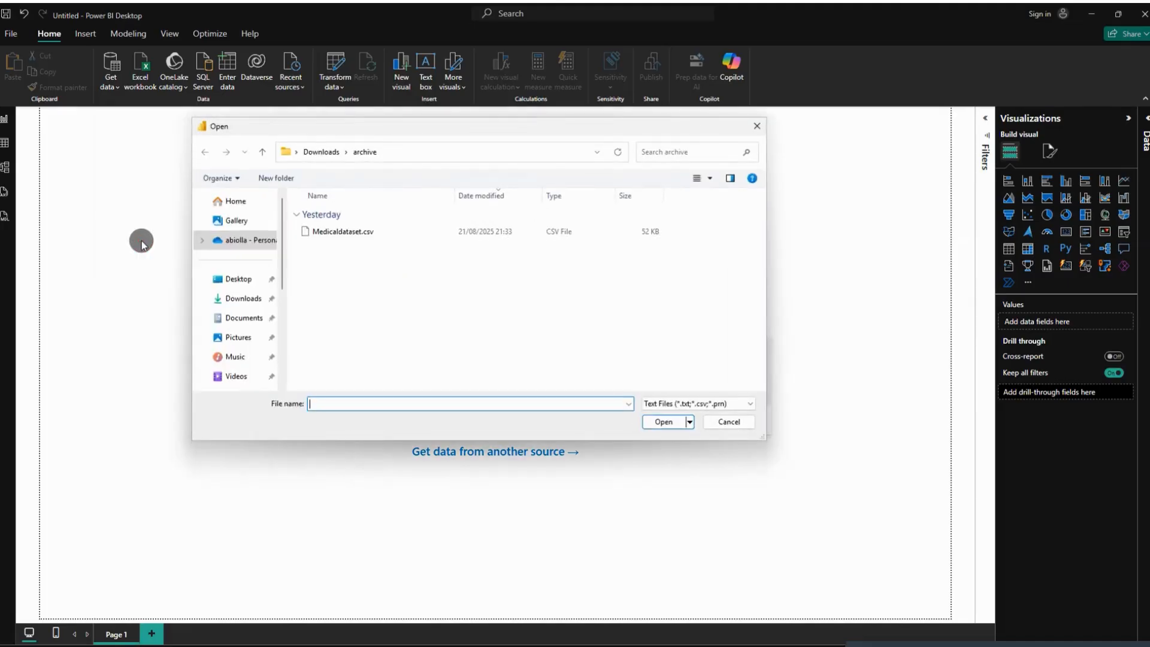
left_click(333, 232)
left_click(664, 422)
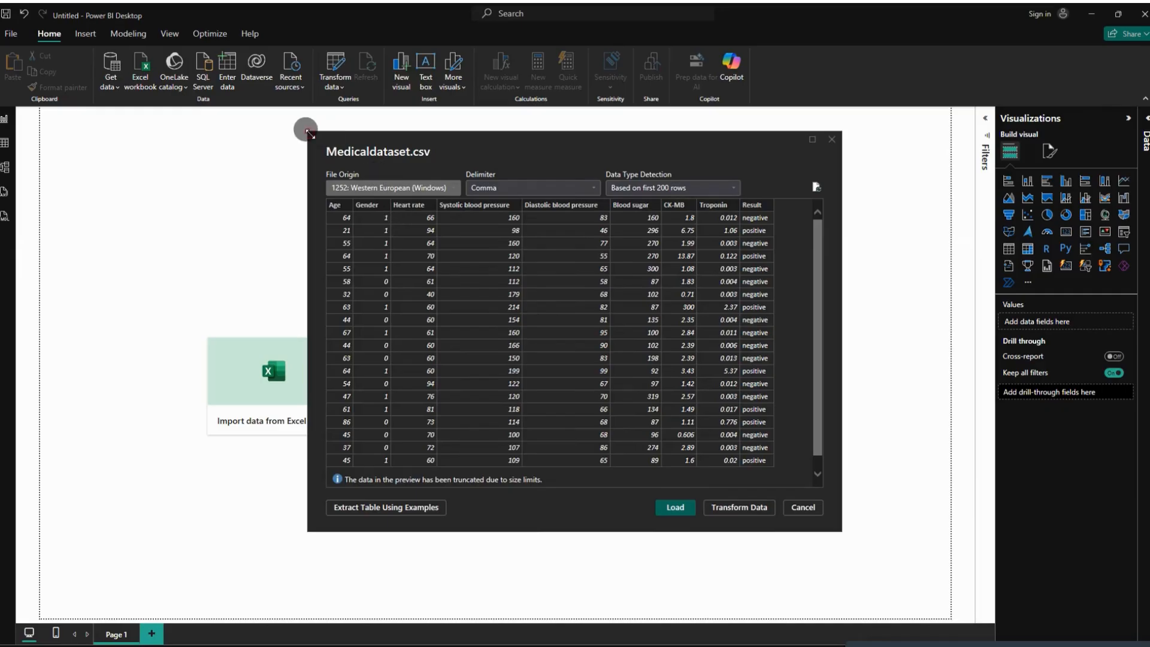
Enlarge the Medicaldataset.csv preview window and set data type detection to be based on the entire dataset
left_click_drag(310, 133, 173, 71)
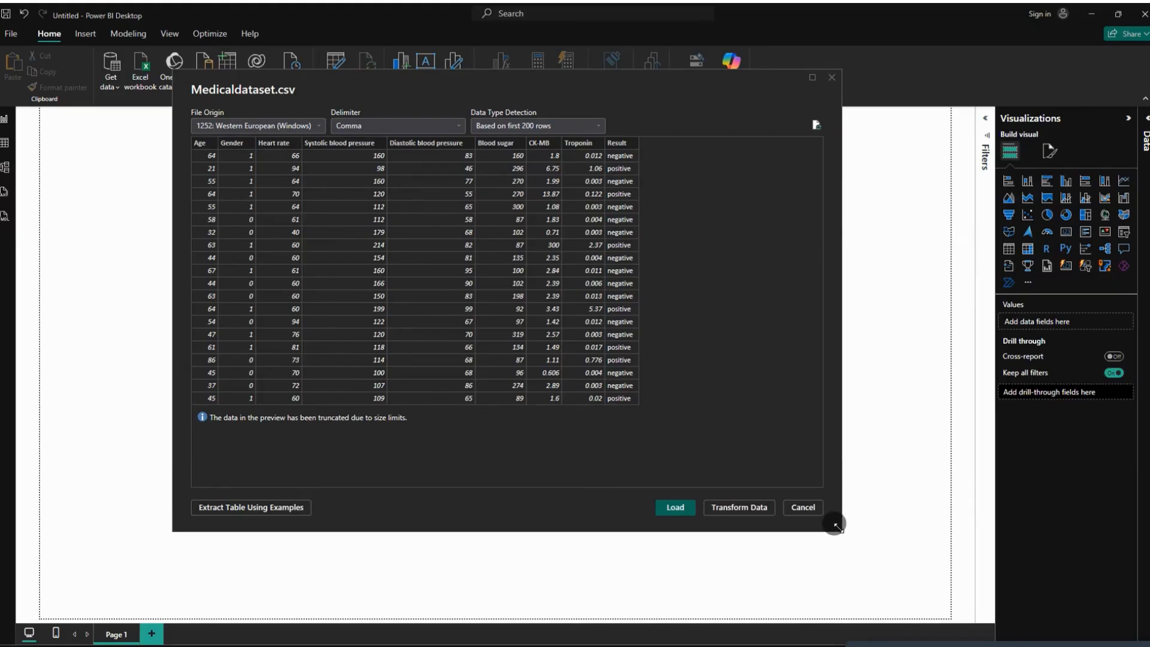
left_click_drag(837, 525, 928, 605)
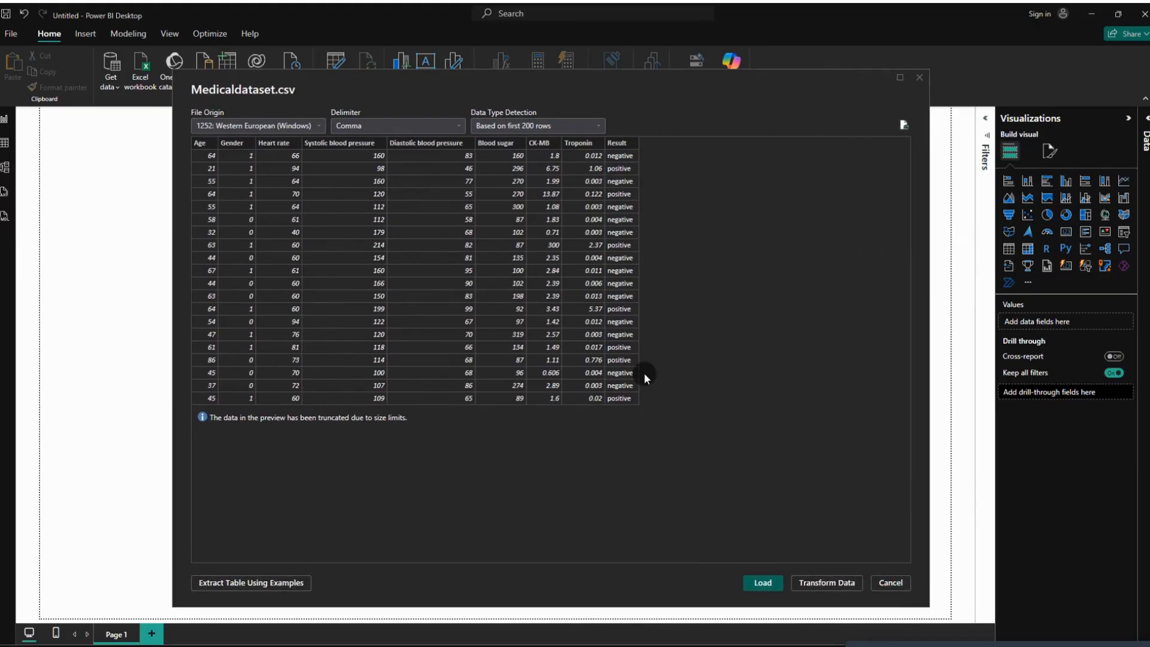
left_click(533, 127)
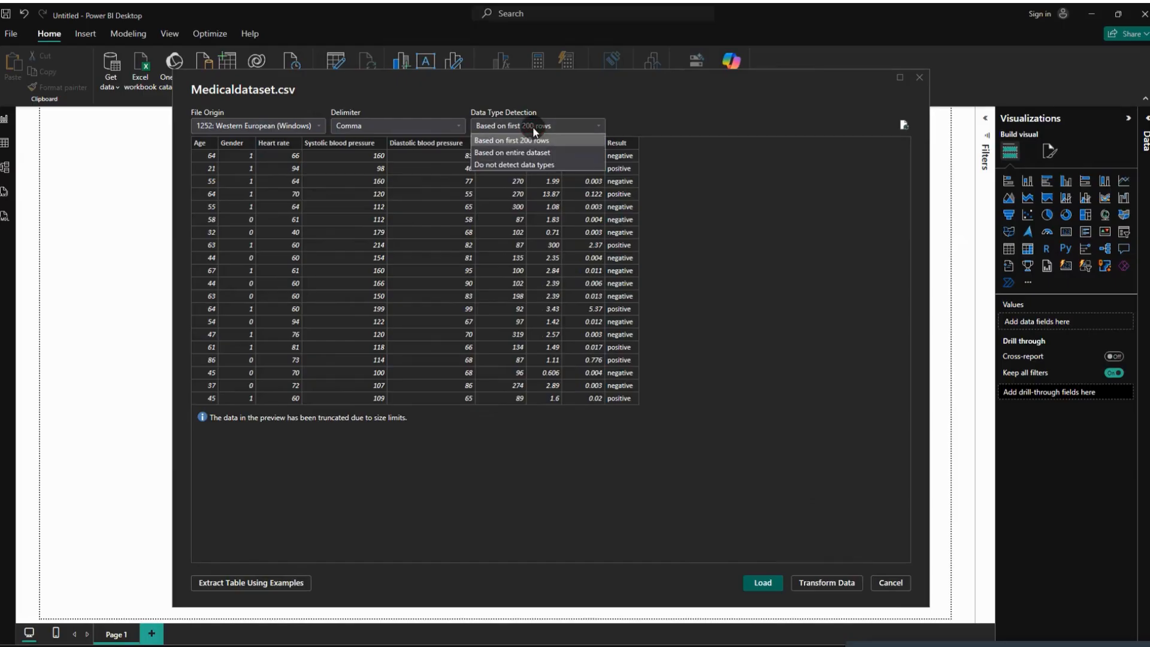
left_click(535, 154)
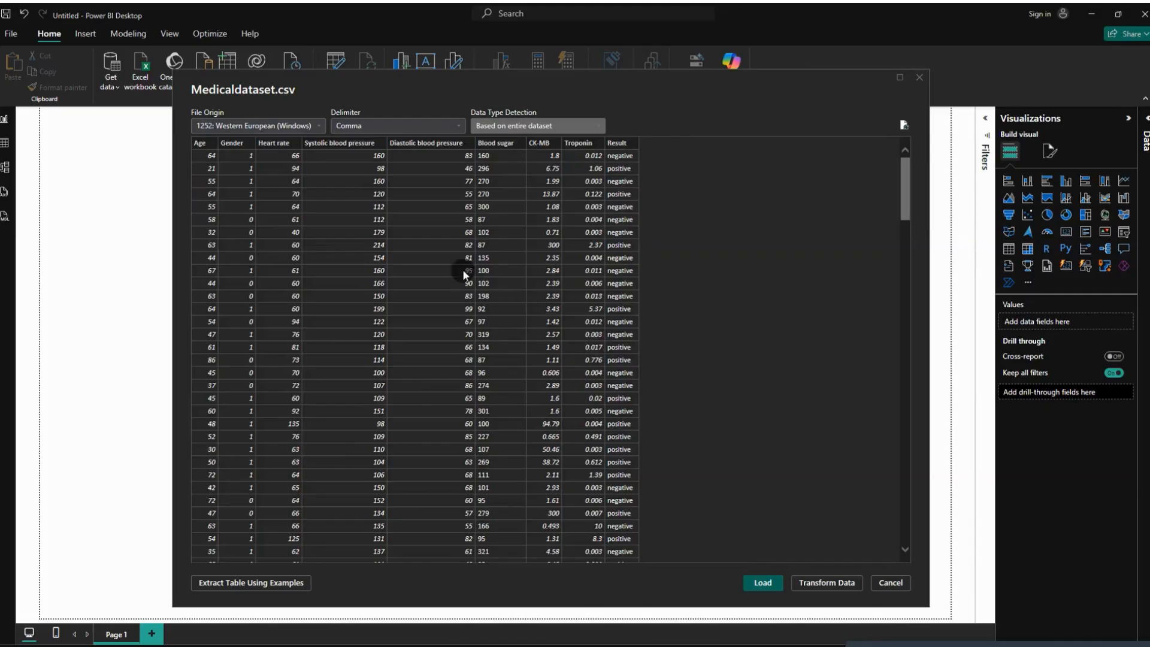
Look through the preview rows of Medicaldataset.csv and load the data into the report
scroll(439, 336, "down", 10)
scroll(440, 339, "down", 15)
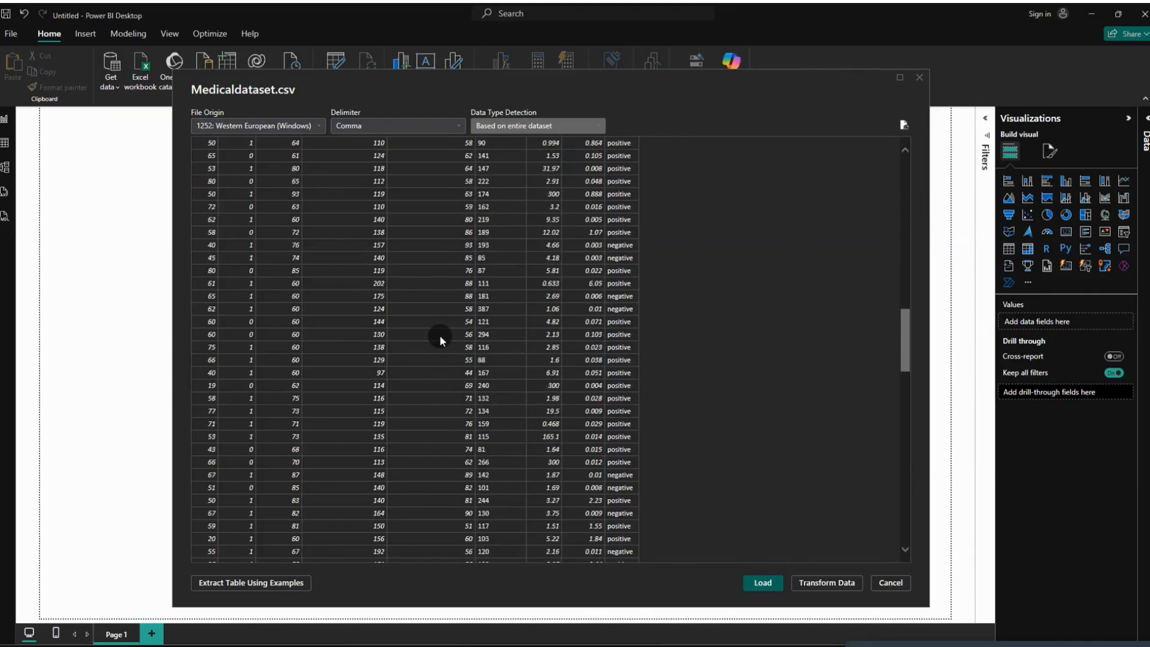
left_click(759, 583)
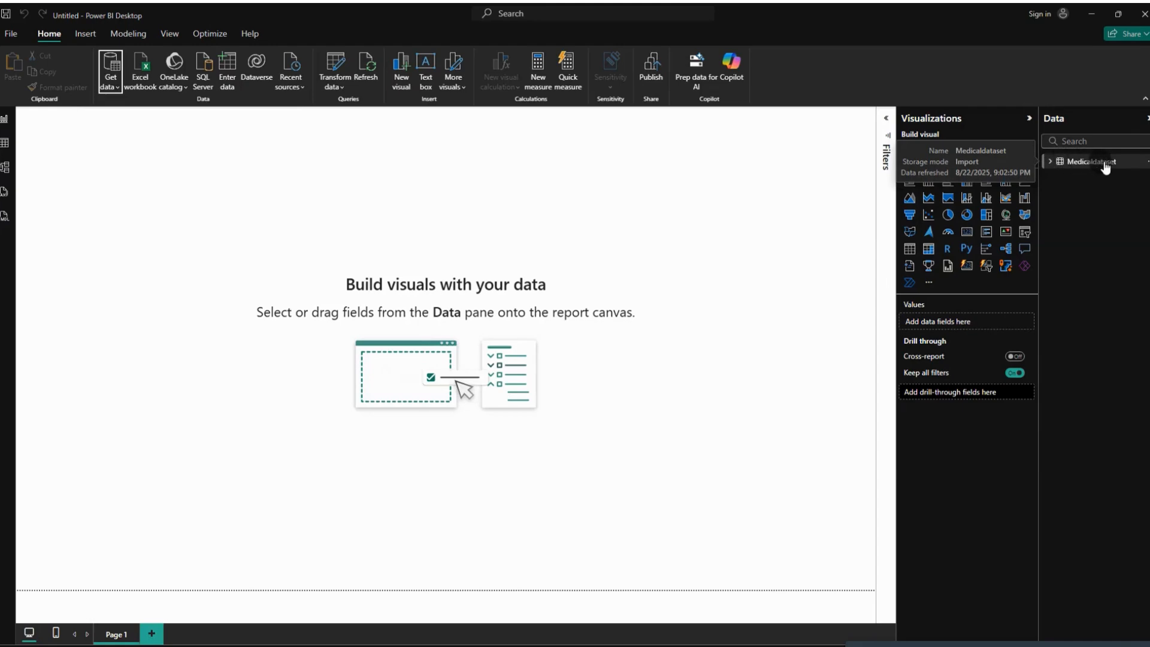
Expand the Medicaldataset table to list its fields, minimize Power BI Desktop and bring back the Notepad notes
left_click(1048, 163)
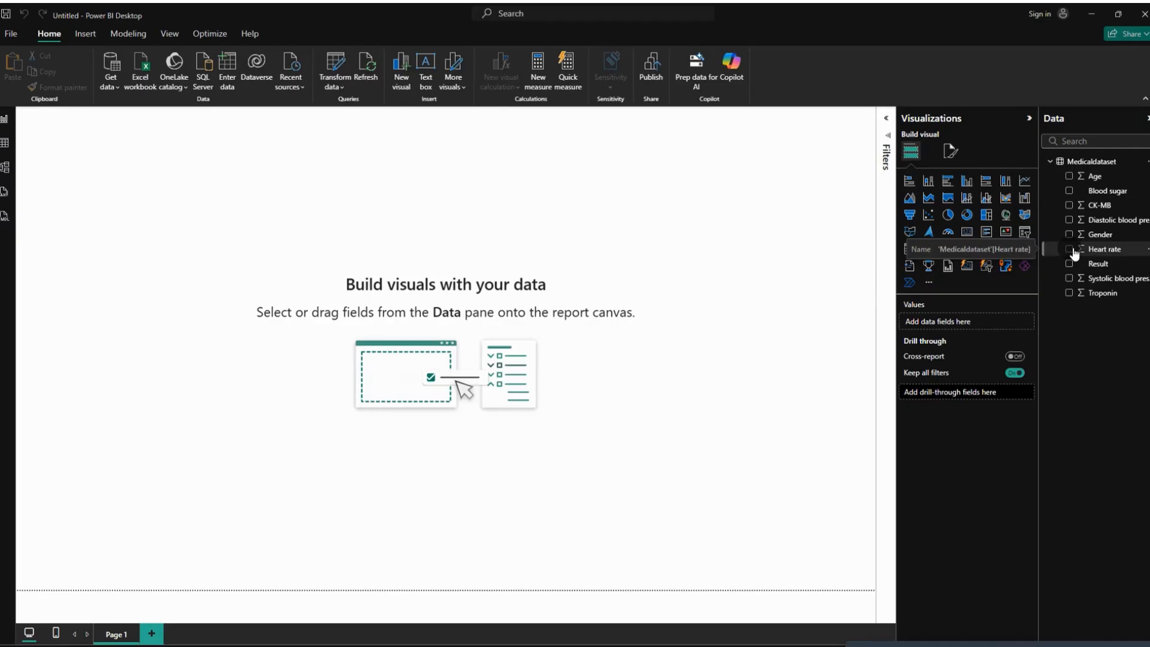
left_click_drag(1074, 254, 627, 338)
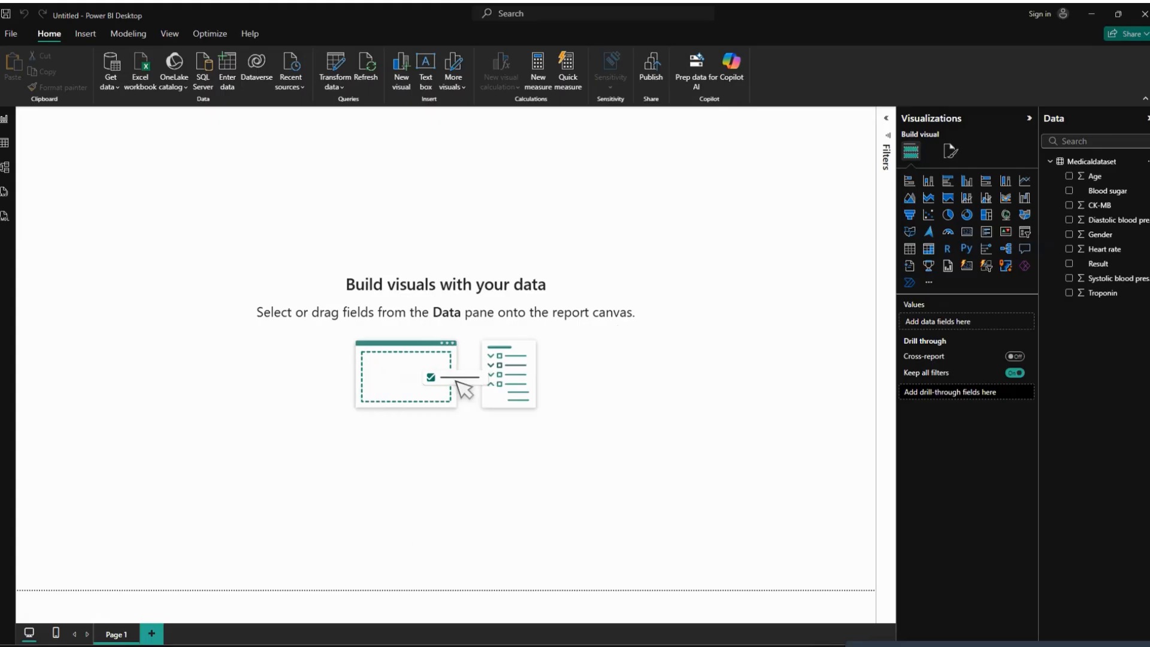
left_click(1093, 19)
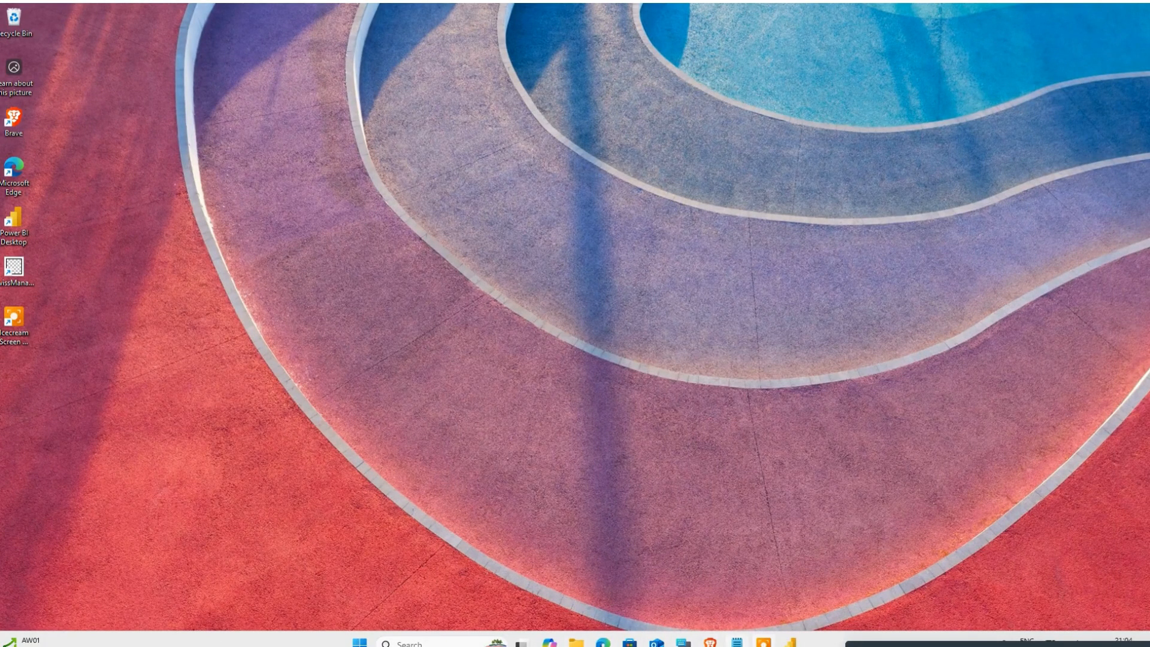
left_click(738, 642)
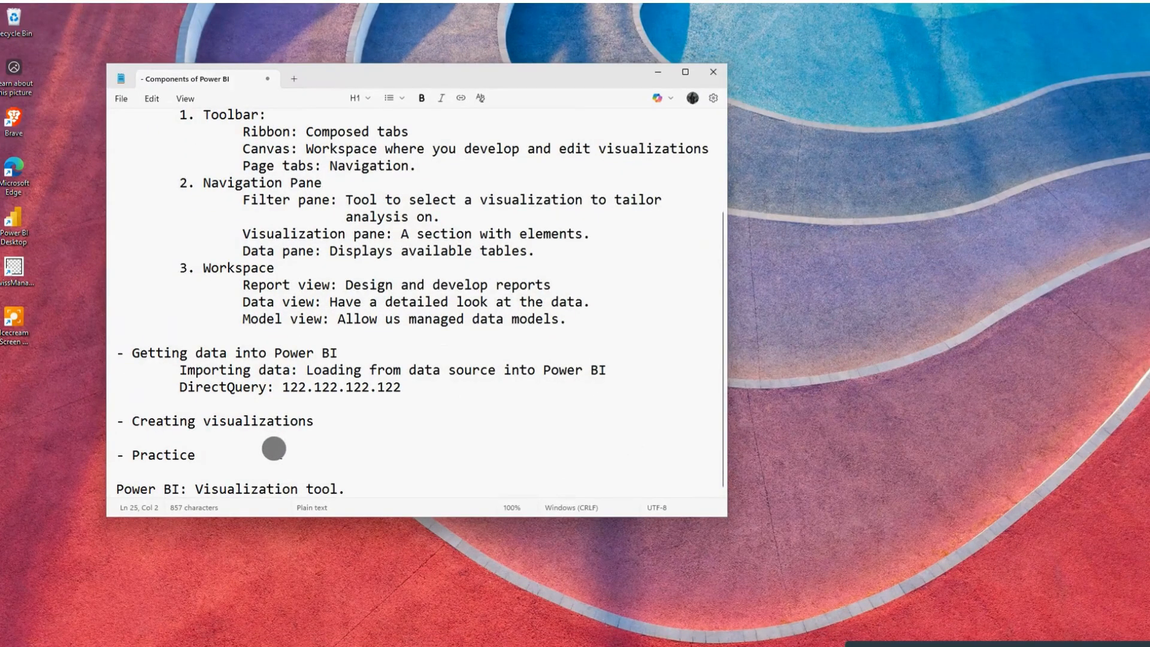
Replace the notes' last line, "Power BI: Visualization tool.", with "1. Do men or women have more heart attacks in this dataset?" under Practice
triple_click(343, 485)
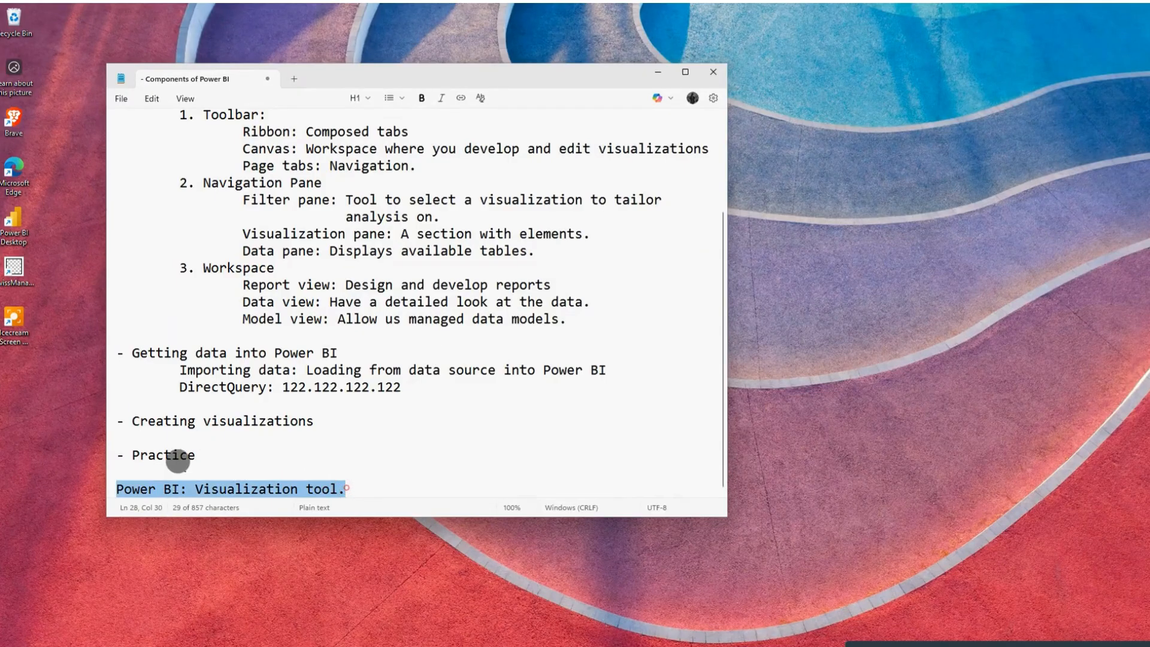
key("BackSpace")
key("BackSpace")
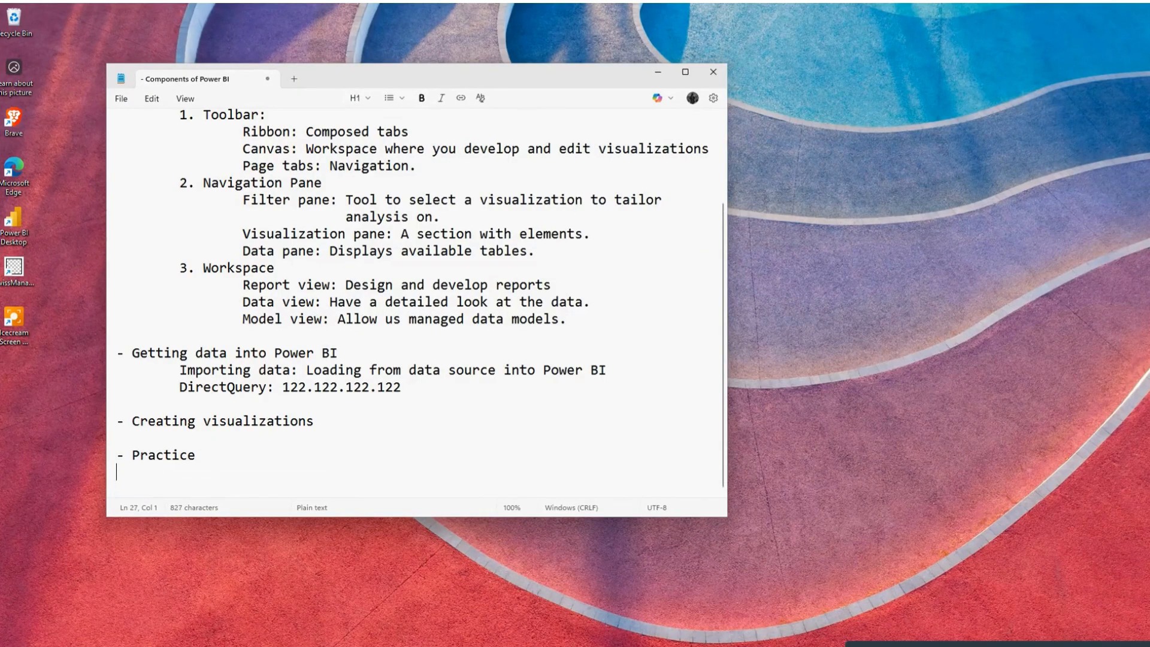
type("1.")
type("Do men or")
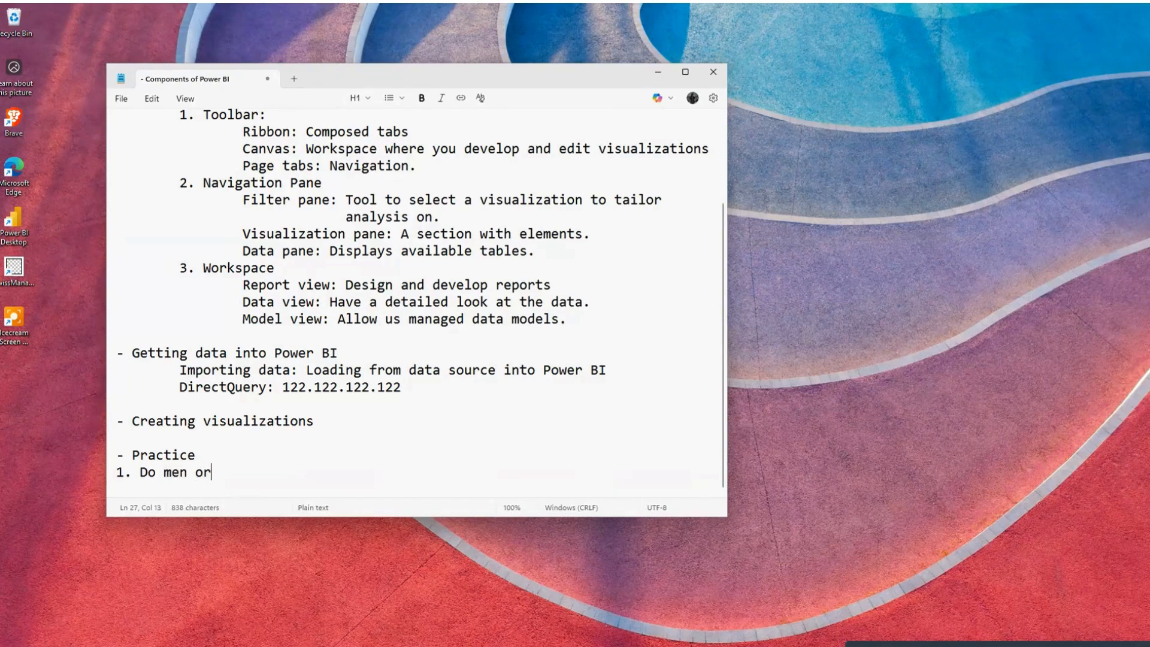
type(" women have ")
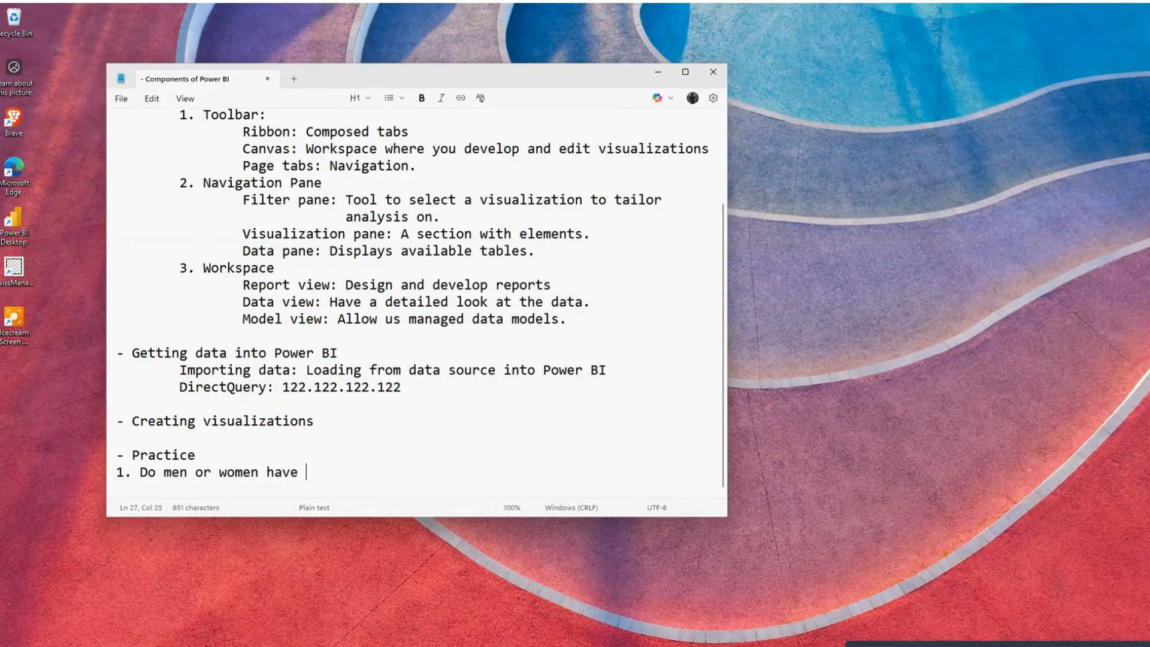
type("more heart attacks")
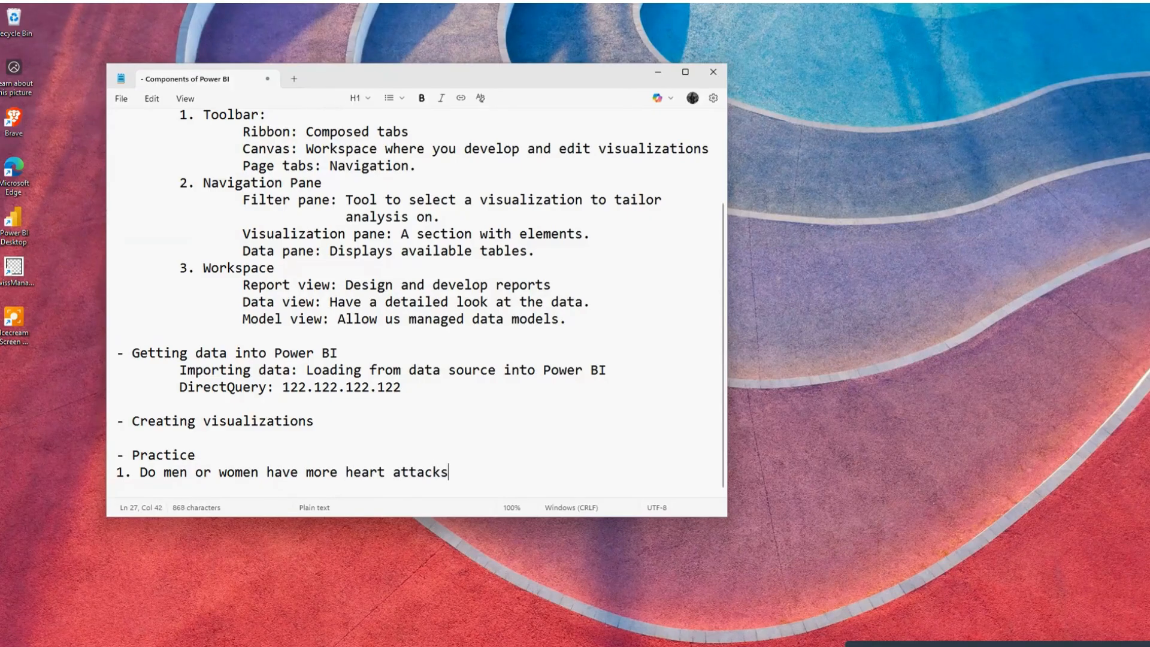
type(" in this dataset?")
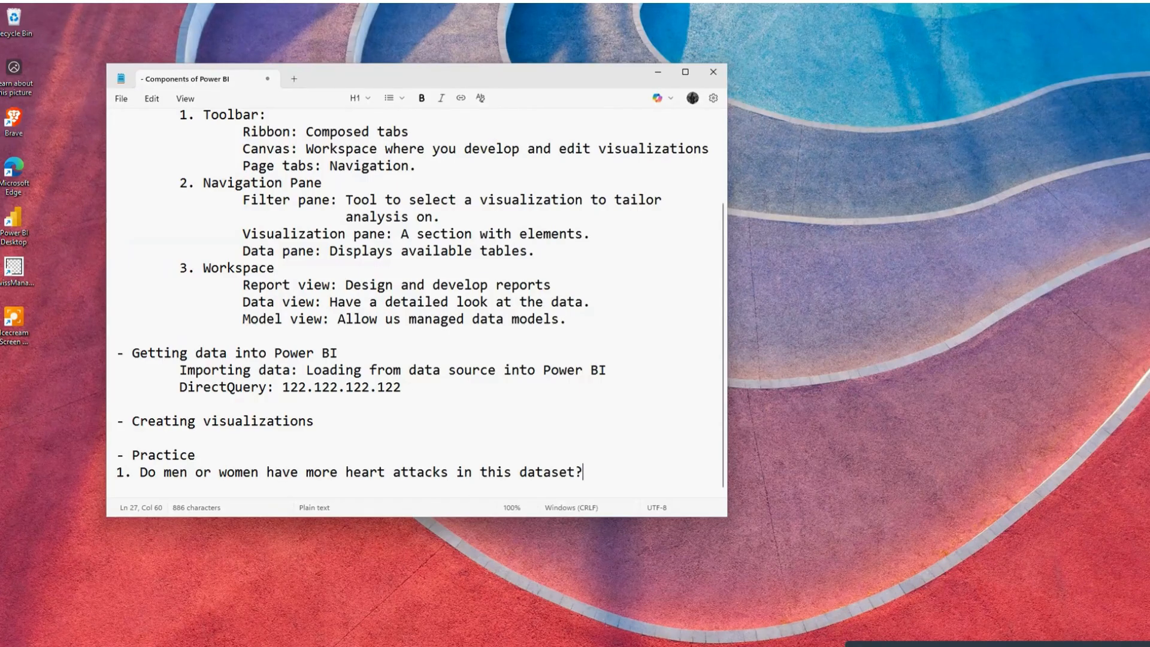
Switch to Power BI Desktop, add a clustered column chart to Page 1, and enlarge it near the middle of the canvas
mouse_move(600, 643)
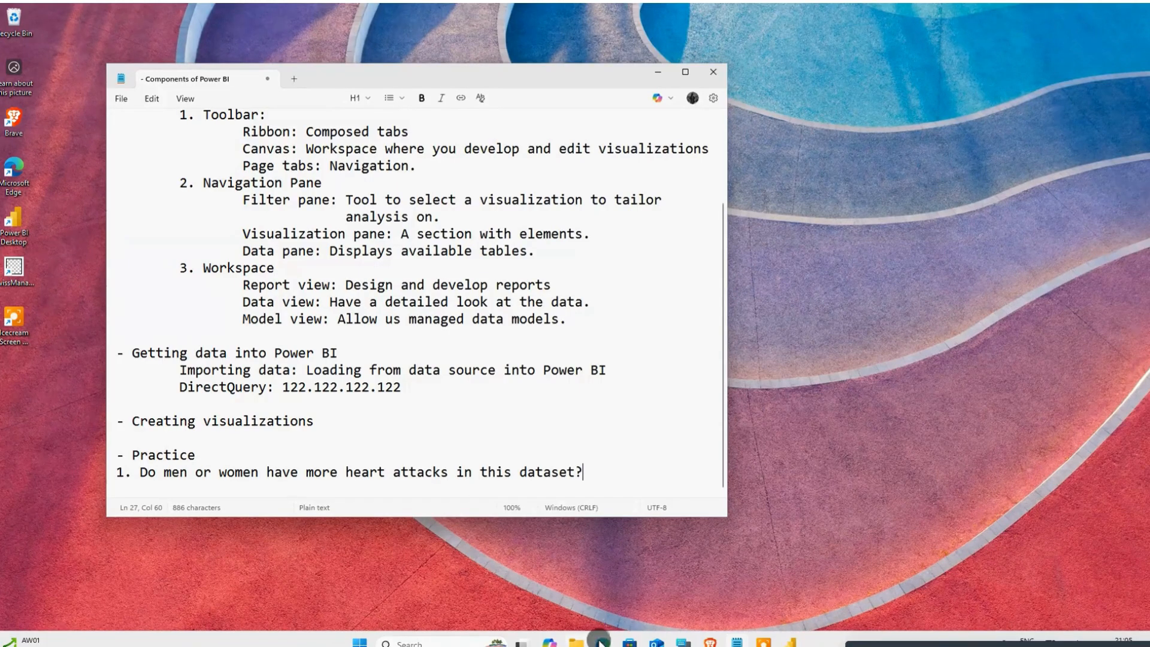
left_click(791, 643)
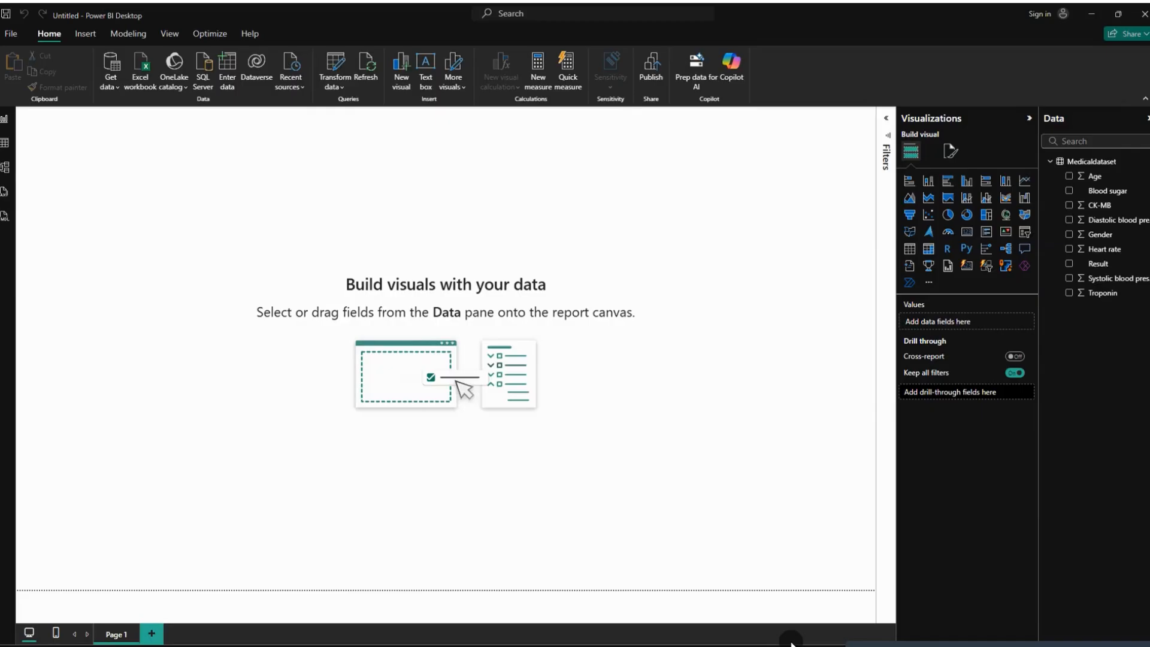
left_click(966, 183)
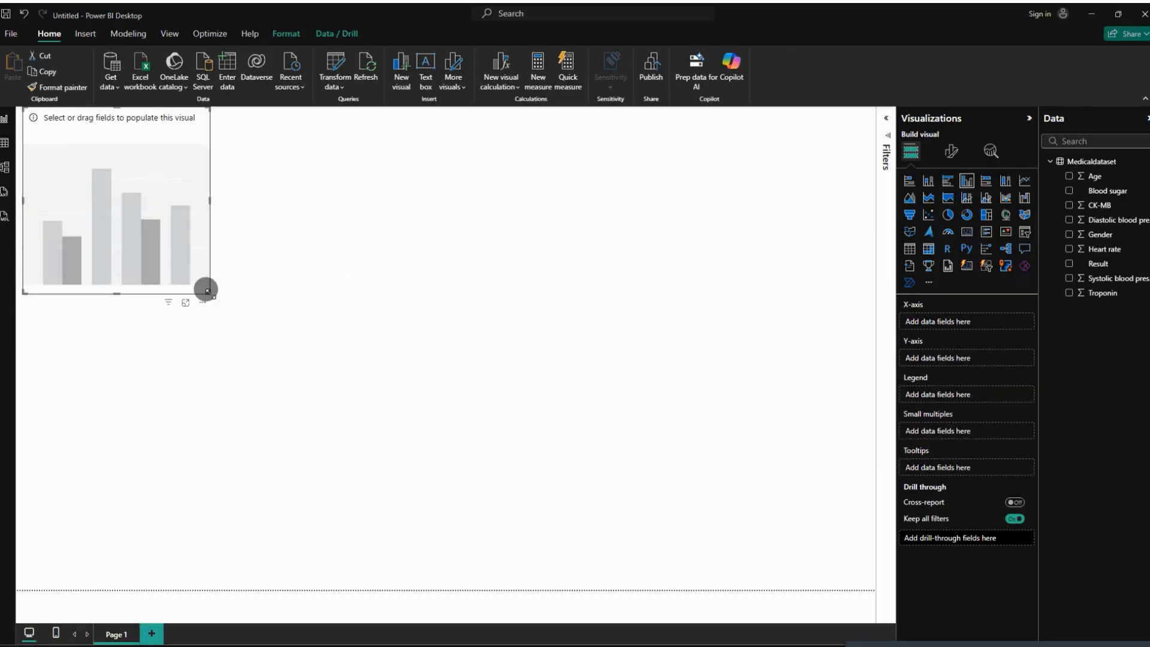
left_click_drag(217, 292, 473, 460)
left_click_drag(358, 123, 476, 155)
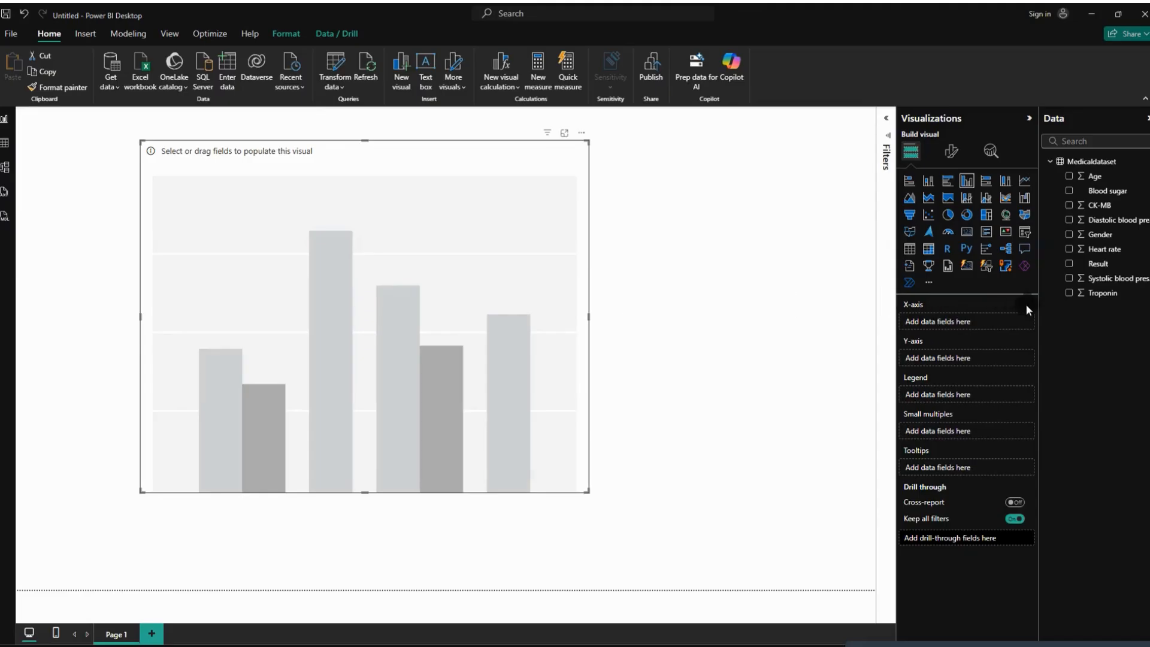
left_click(1093, 239)
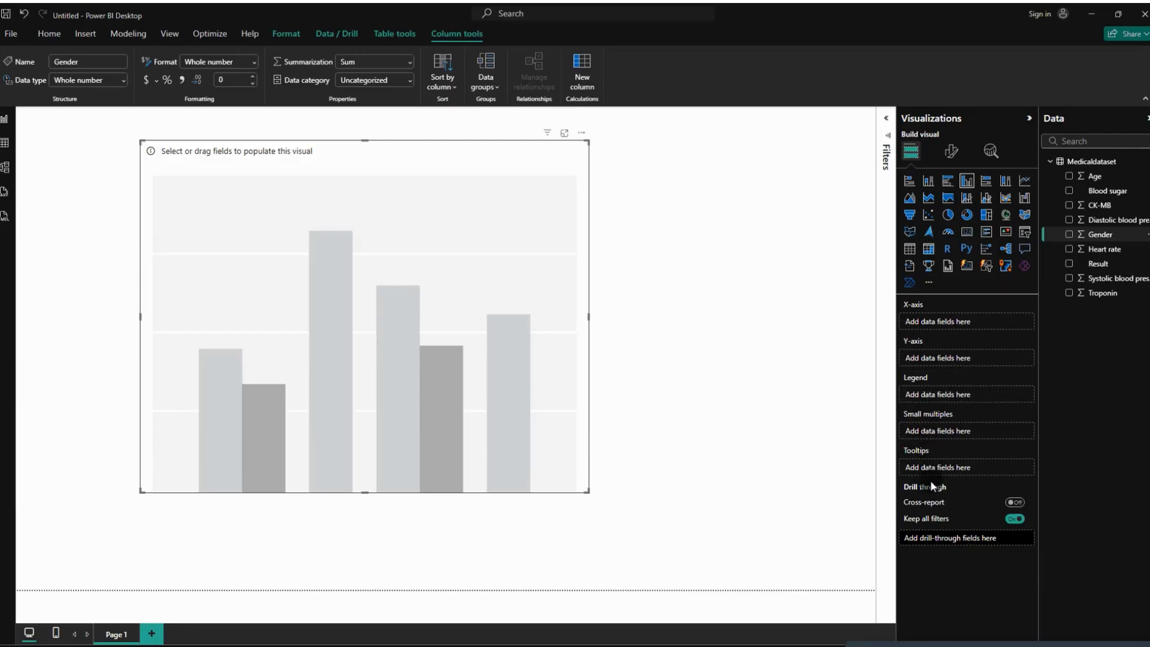
left_click(797, 412)
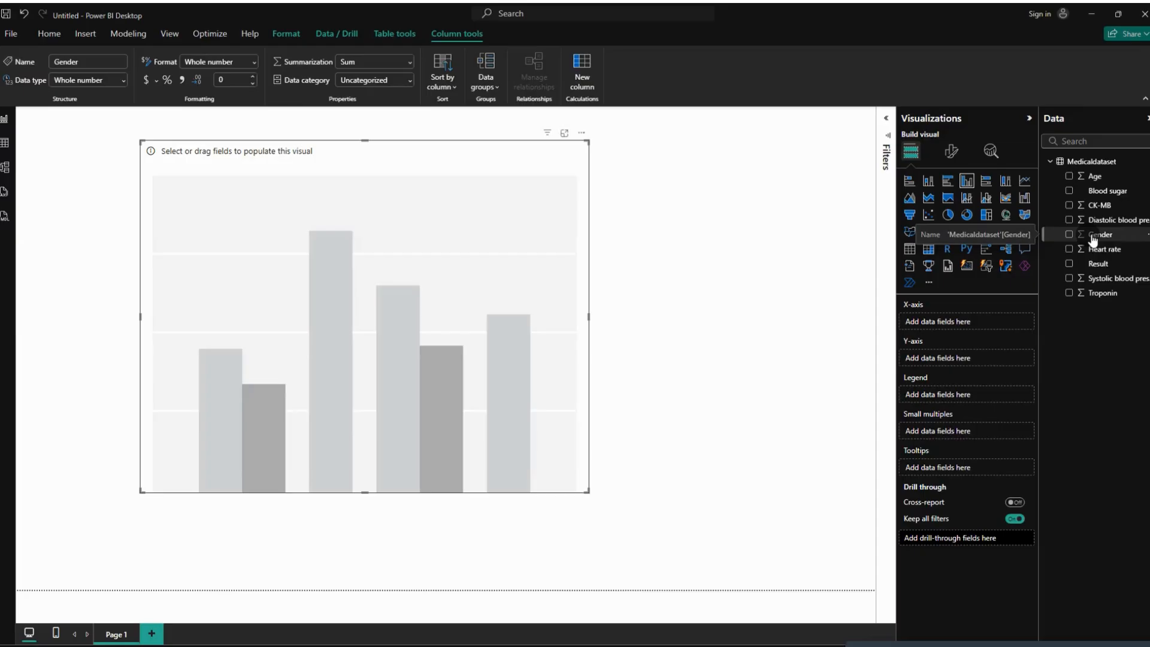
left_click_drag(1093, 240, 959, 329)
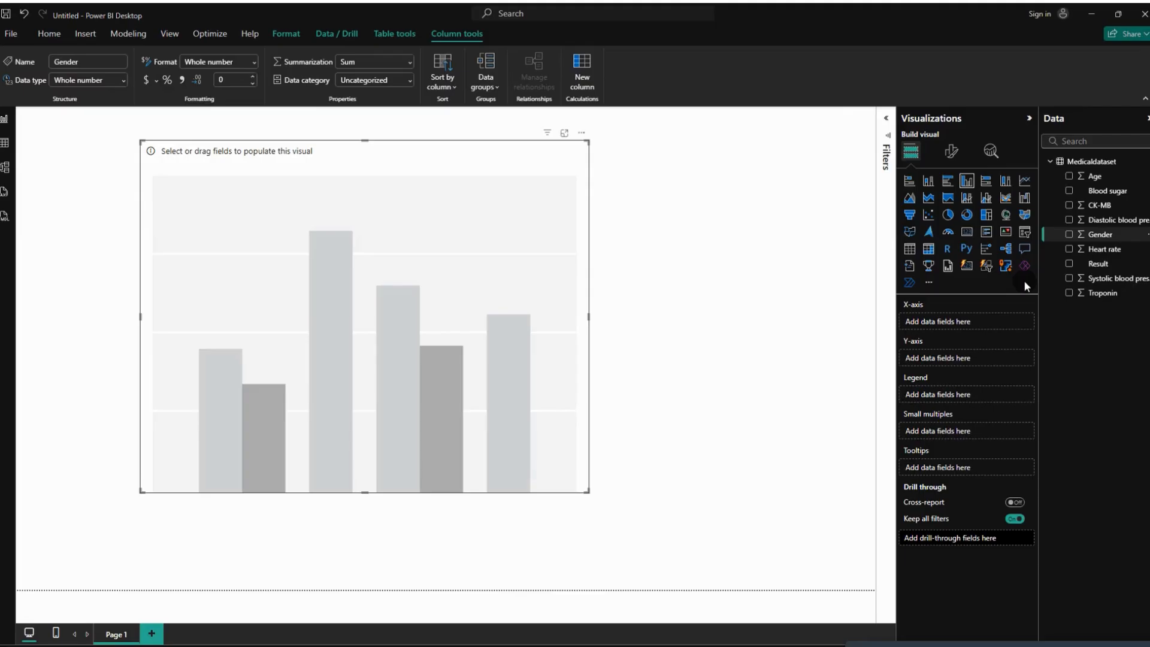
Examine the Gender and Result columns in the Medicaldataset table, ending back in the report view
left_click(4, 142)
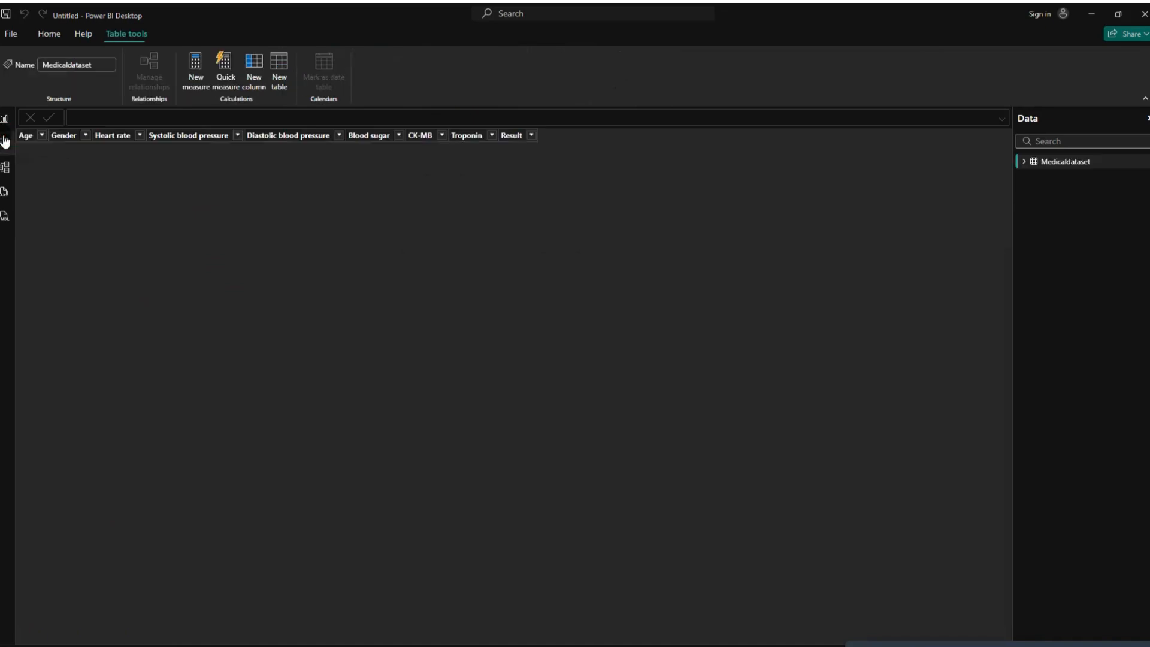
left_click(149, 199)
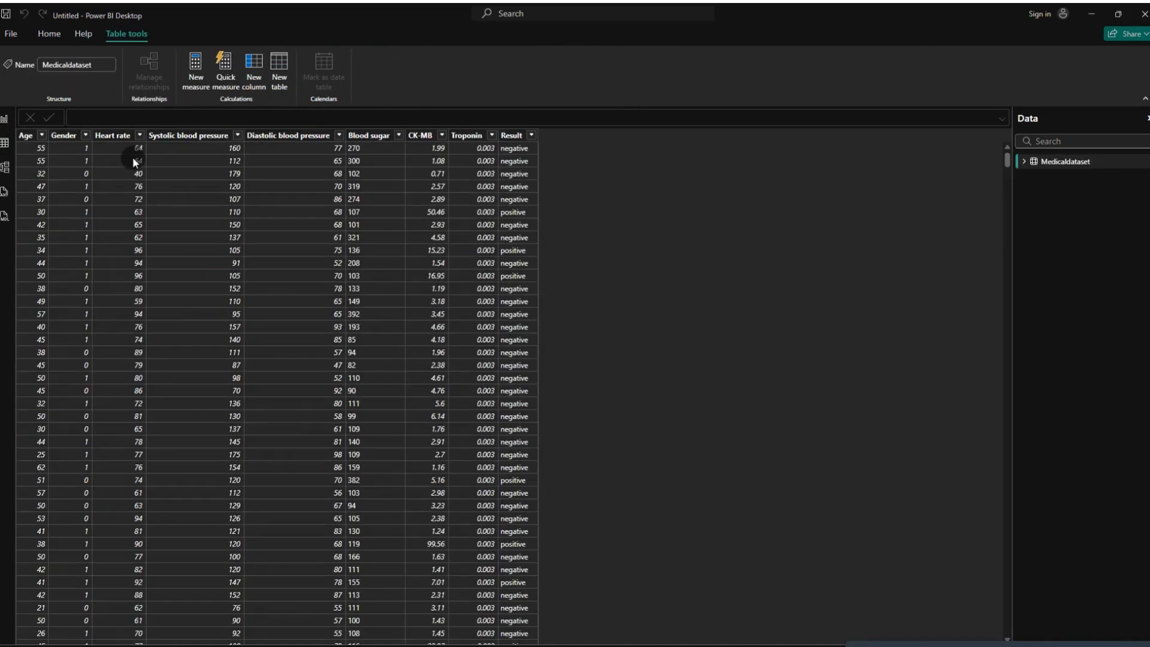
left_click(511, 137)
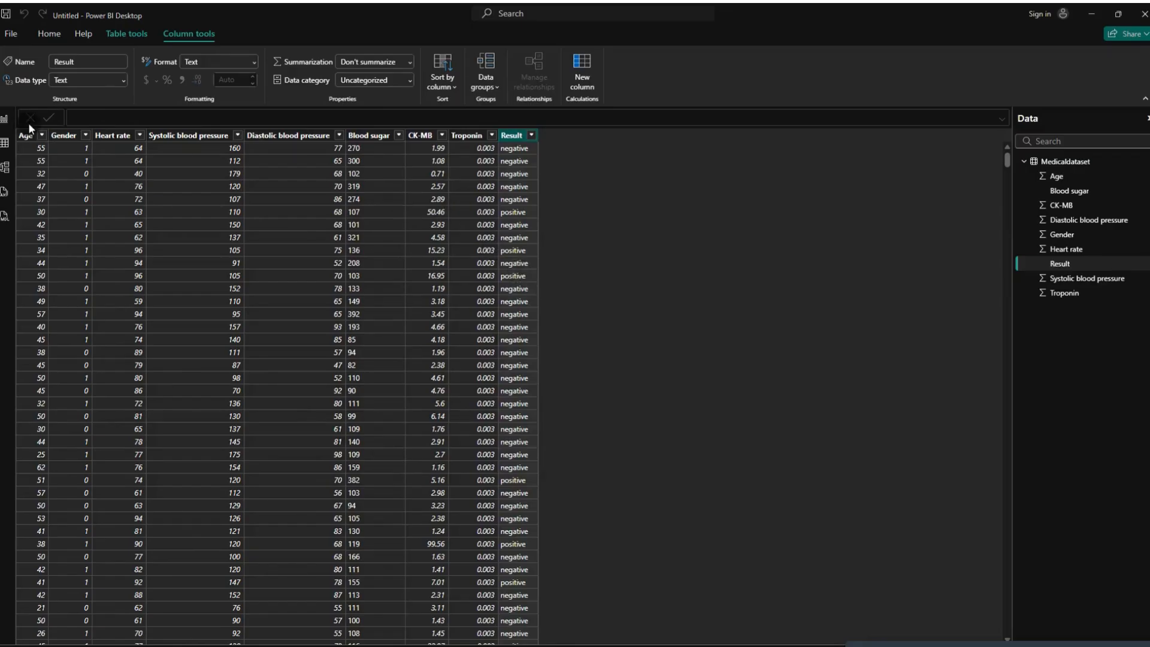
left_click(4, 123)
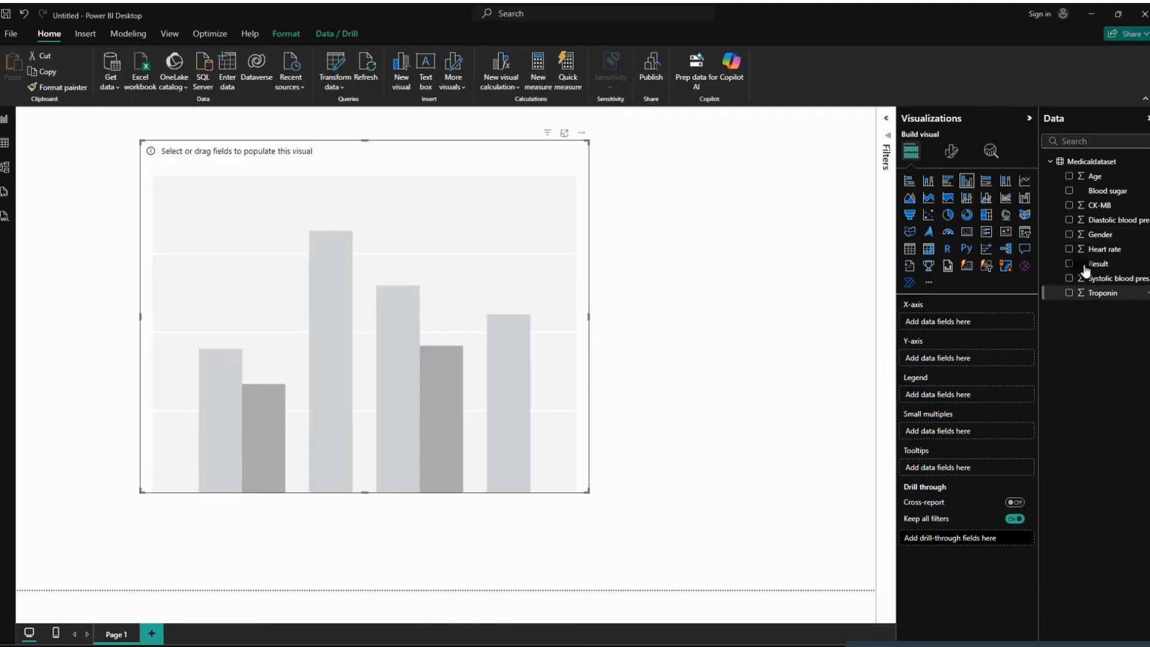
Plot Gender on the column chart's X-axis and the count of Result on its Y-axis
left_click_drag(1096, 235, 977, 327)
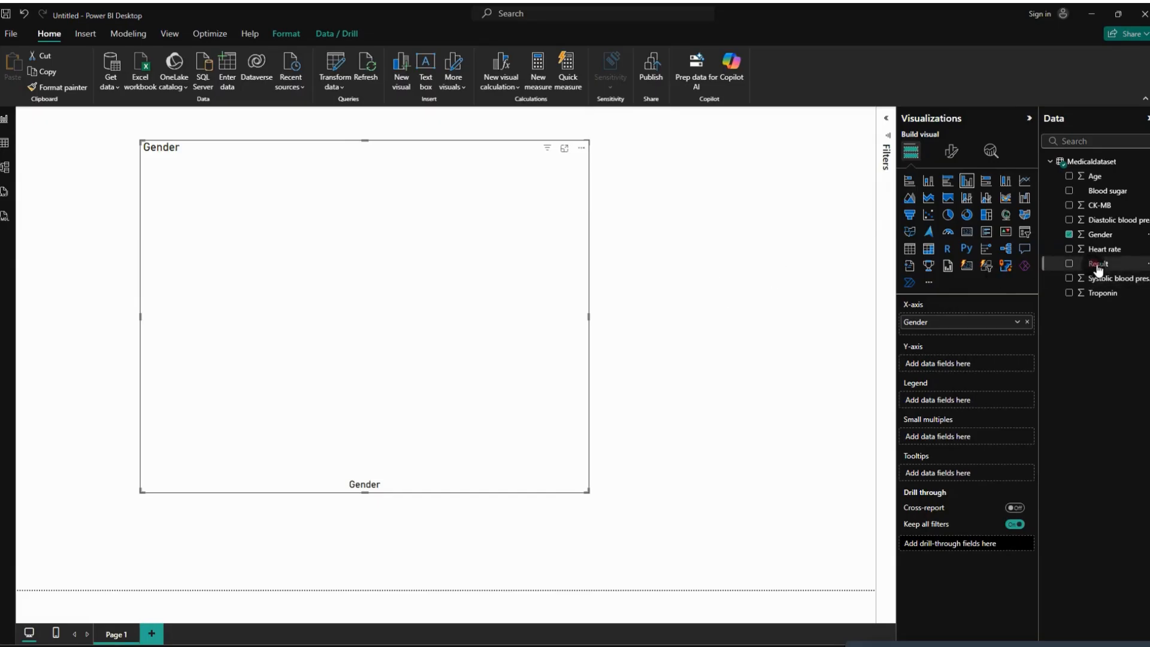
left_click_drag(1098, 265, 954, 365)
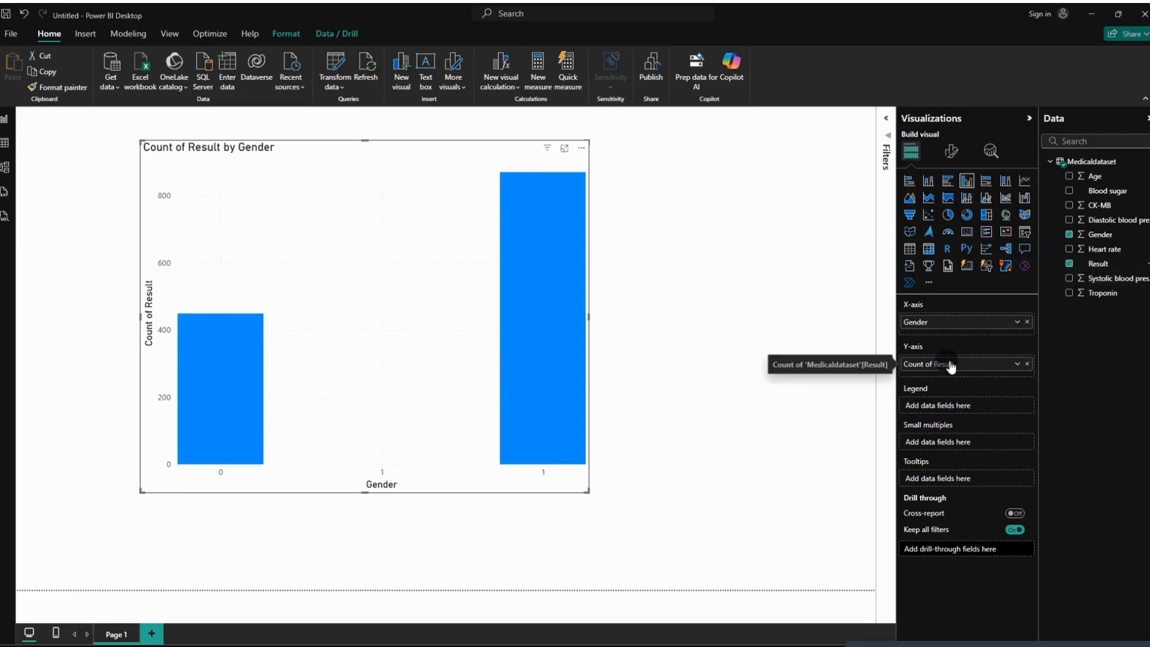
left_click(1017, 365)
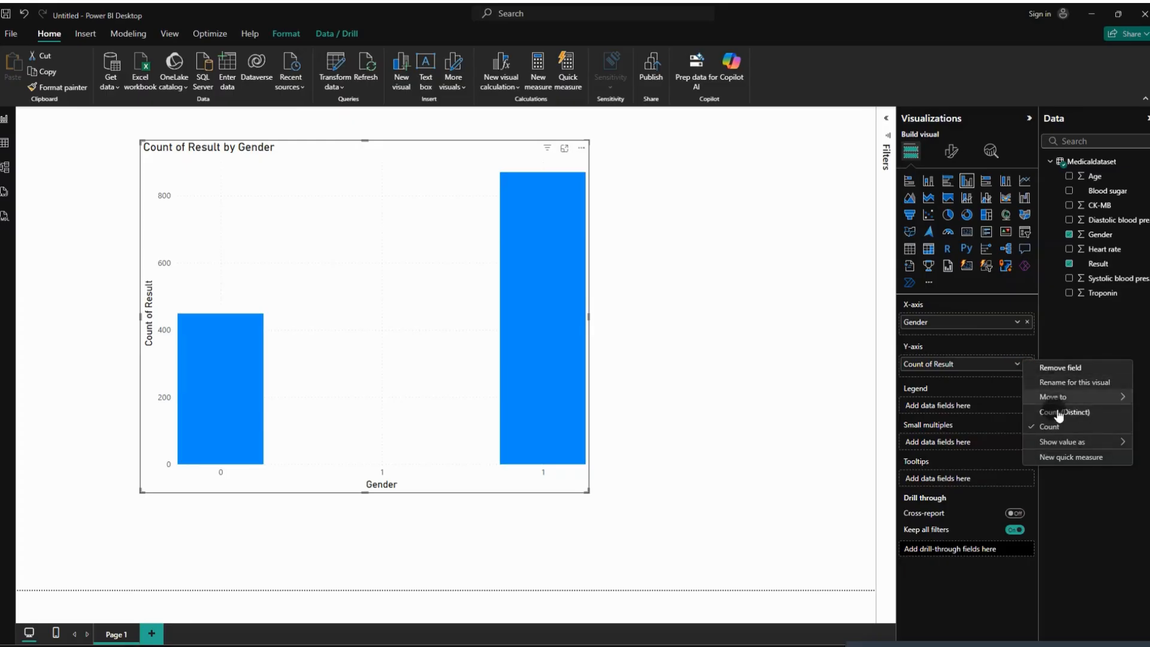
left_click(1052, 446)
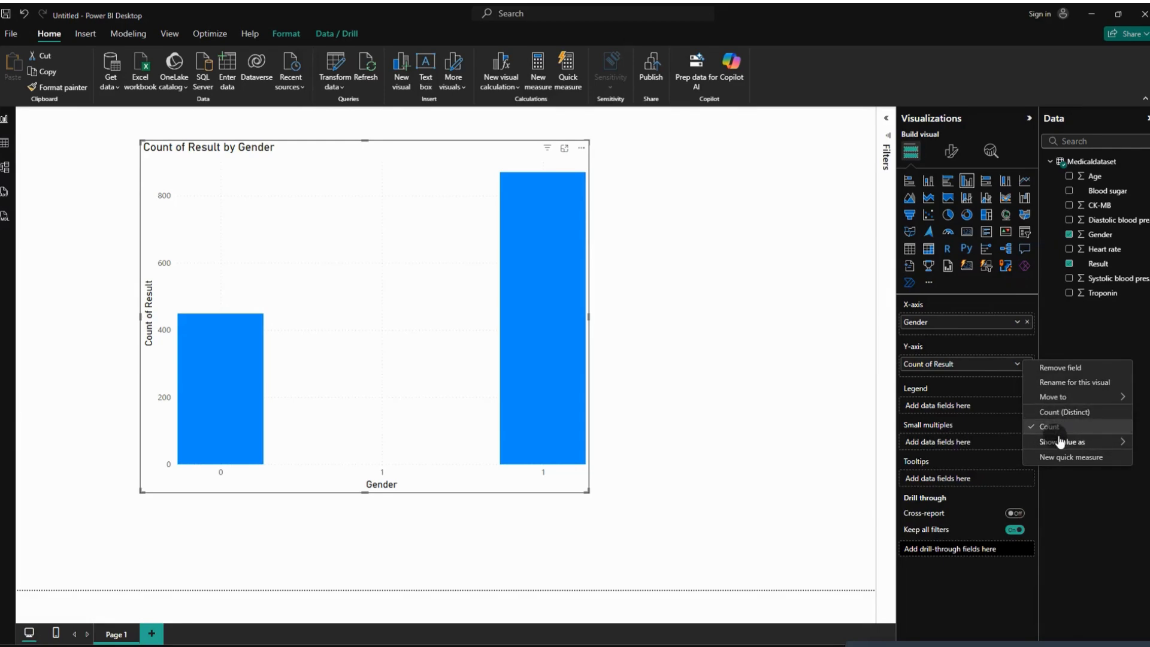
mouse_move(1045, 441)
left_click(1110, 503)
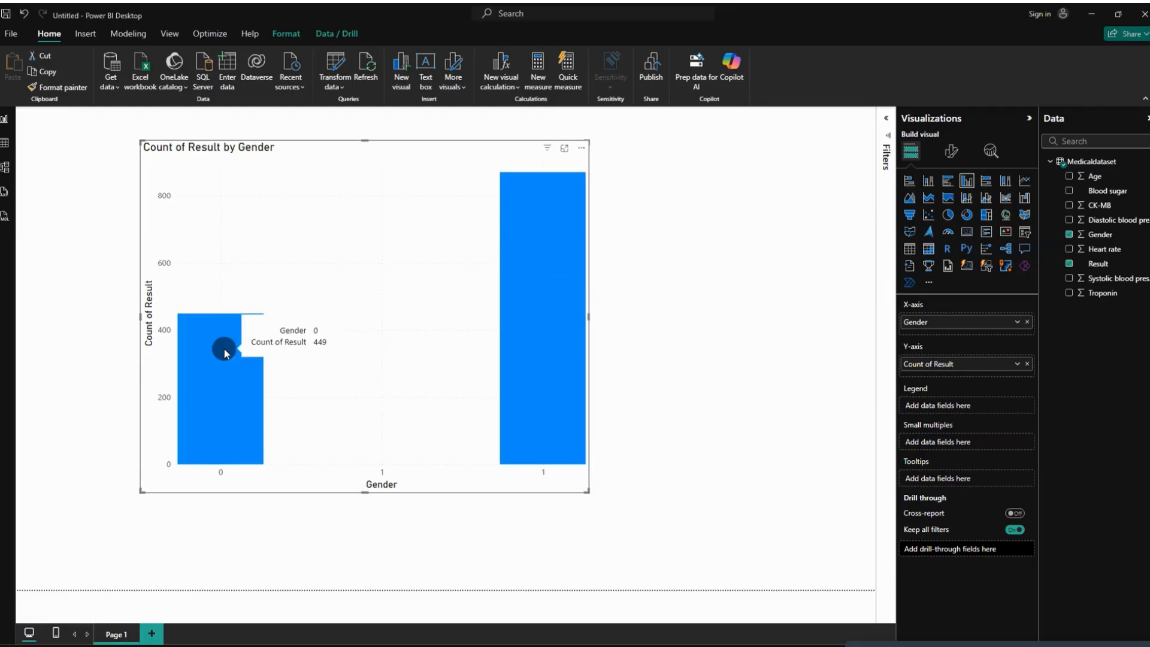
Split each gender's column by outcome using the Result field as the chart's legend
mouse_move(516, 317)
mouse_move(175, 375)
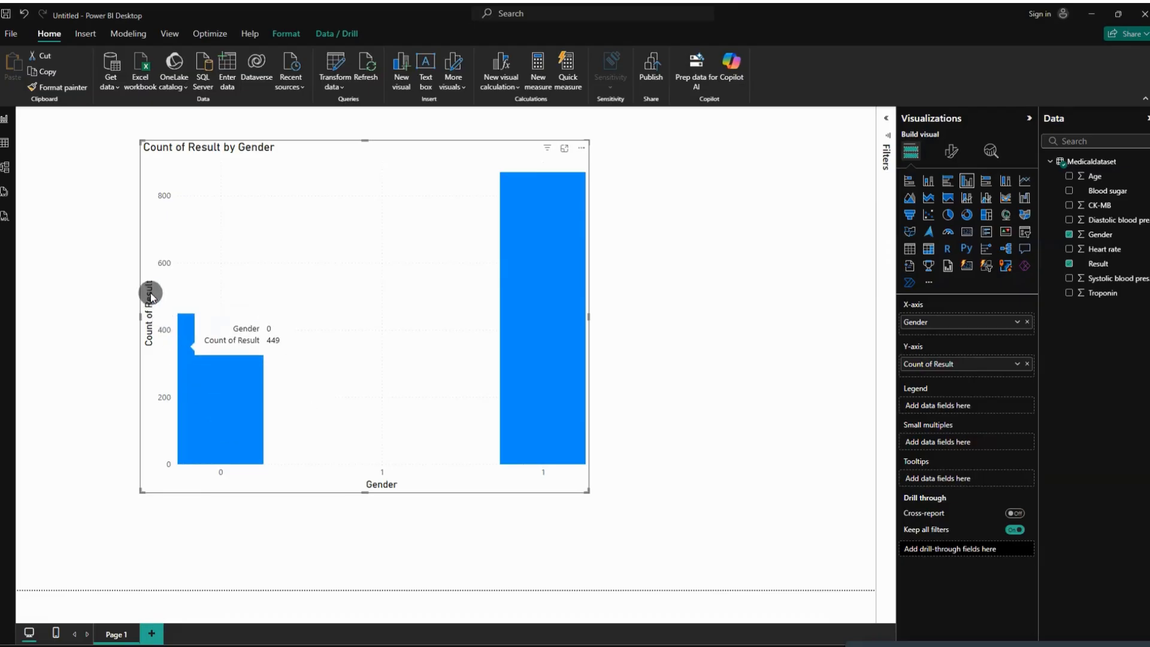
mouse_move(179, 325)
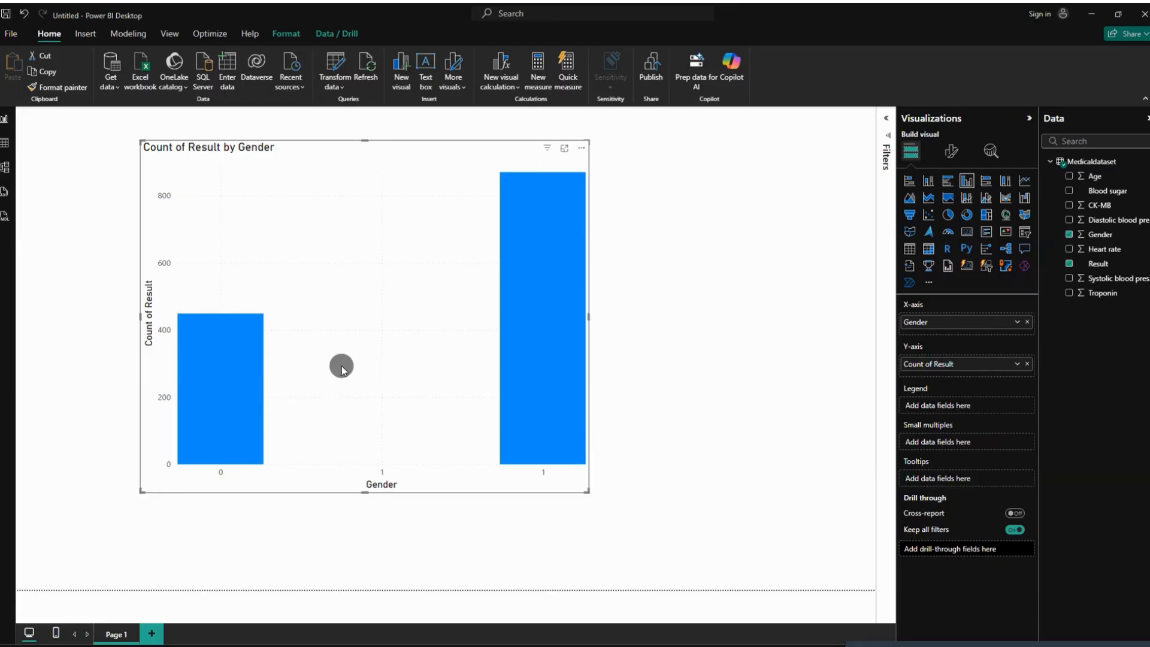
mouse_move(528, 193)
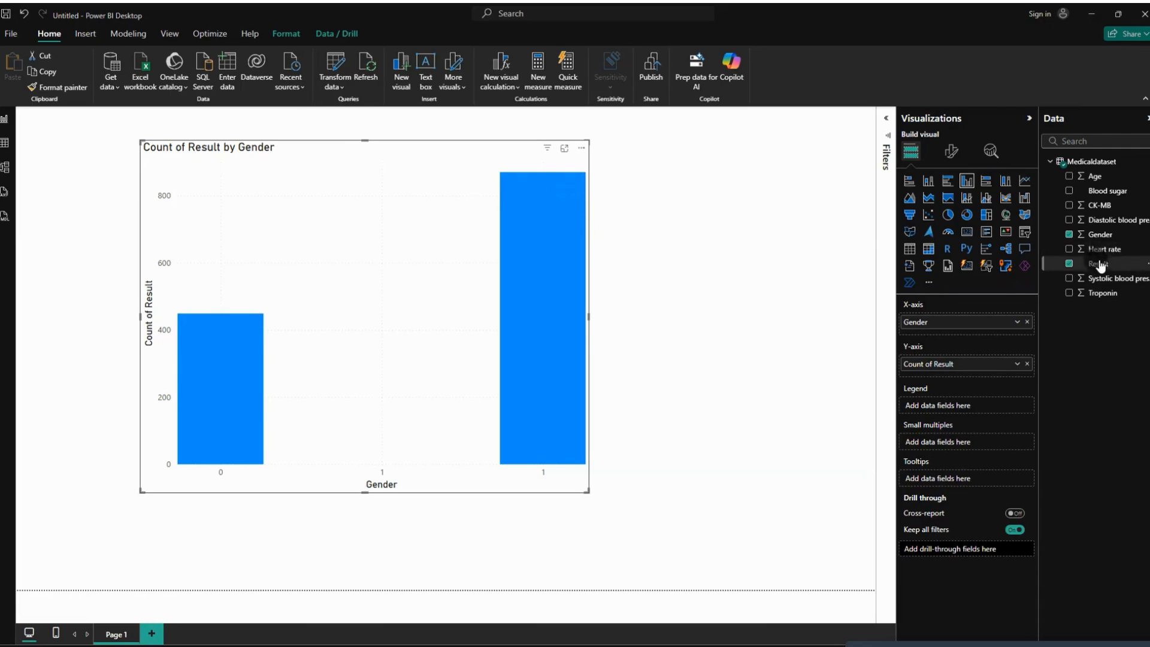
left_click_drag(1101, 266, 954, 401)
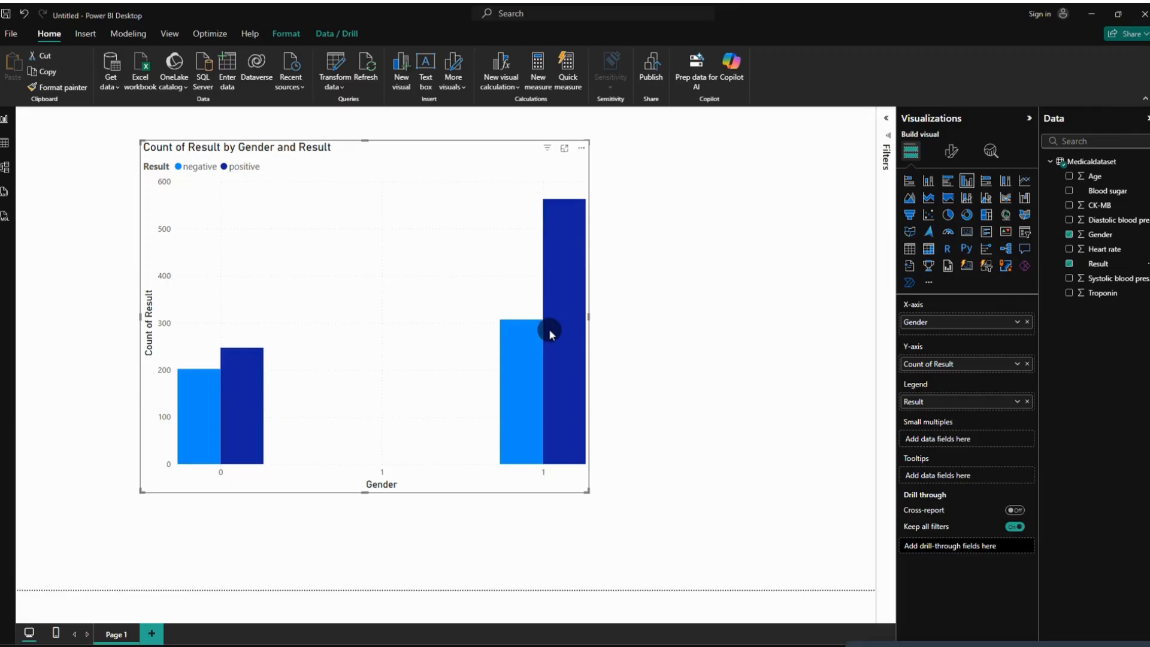
Compare the counts of negative and positive results for each gender in the column chart
mouse_move(551, 334)
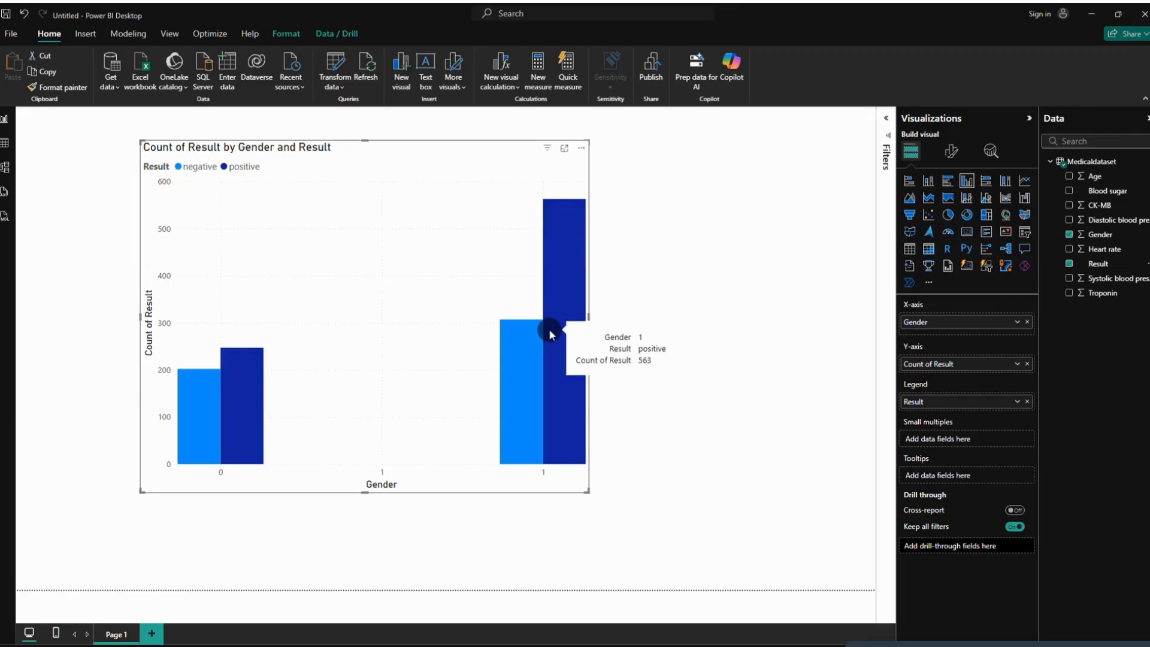
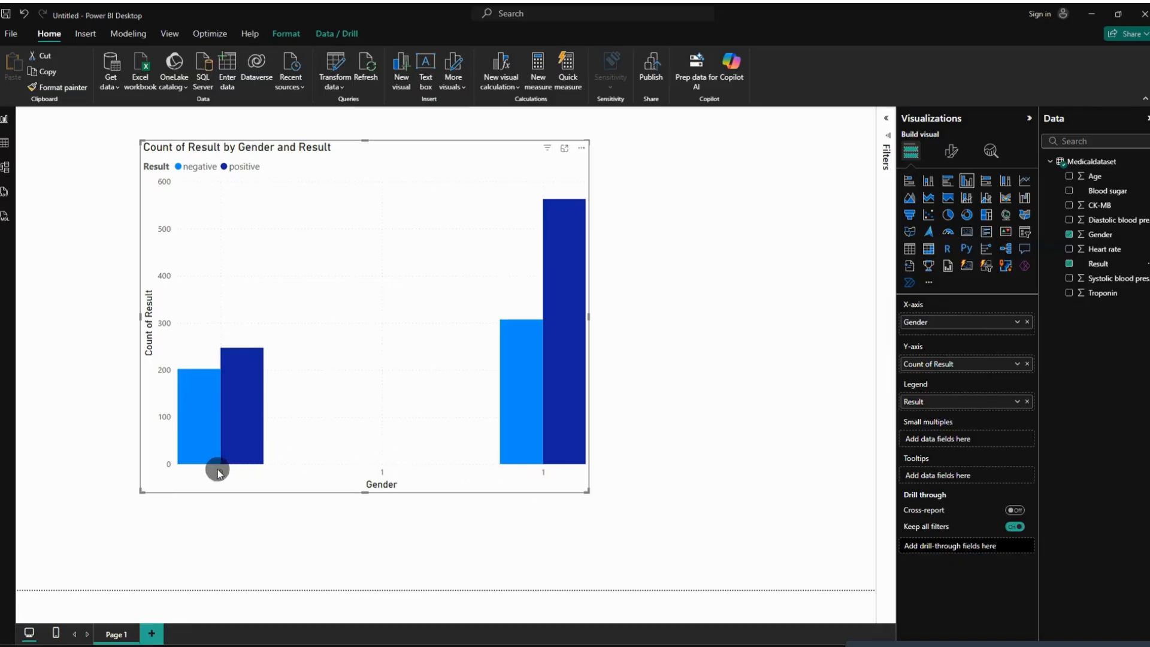
mouse_move(197, 384)
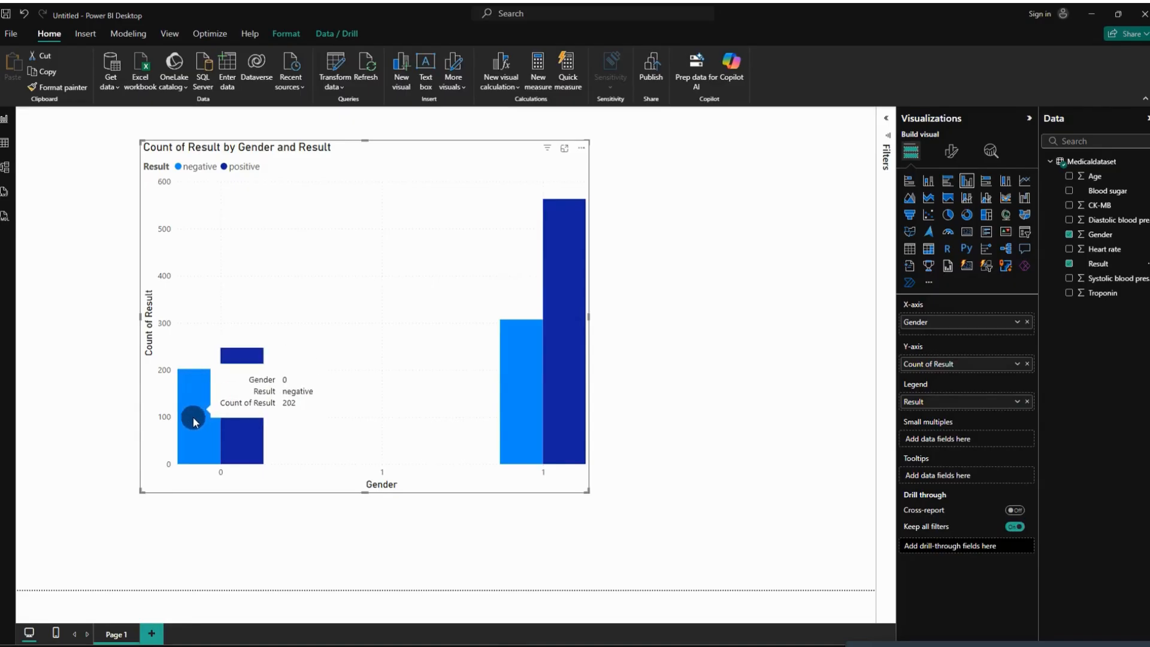
mouse_move(250, 401)
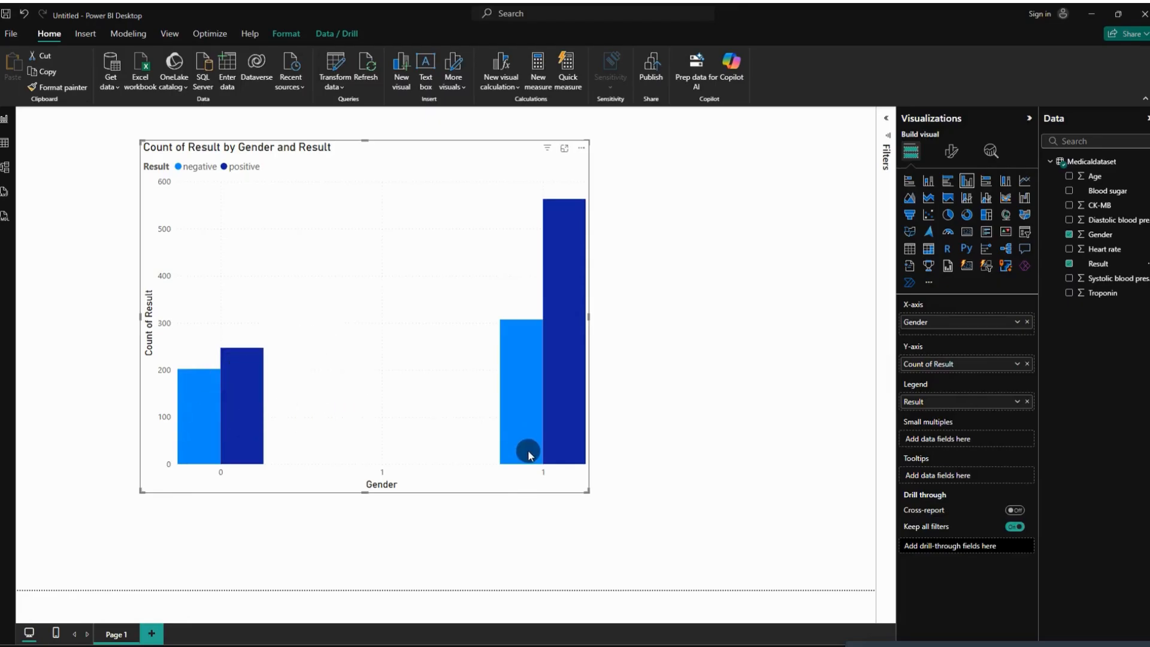
mouse_move(527, 438)
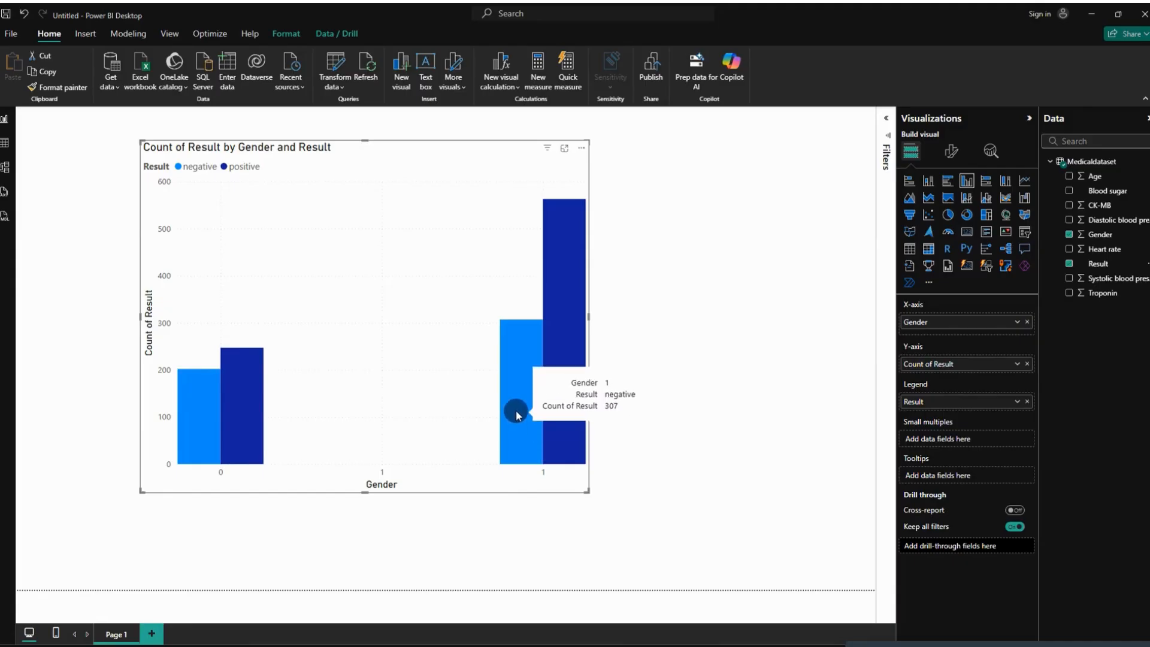
mouse_move(570, 429)
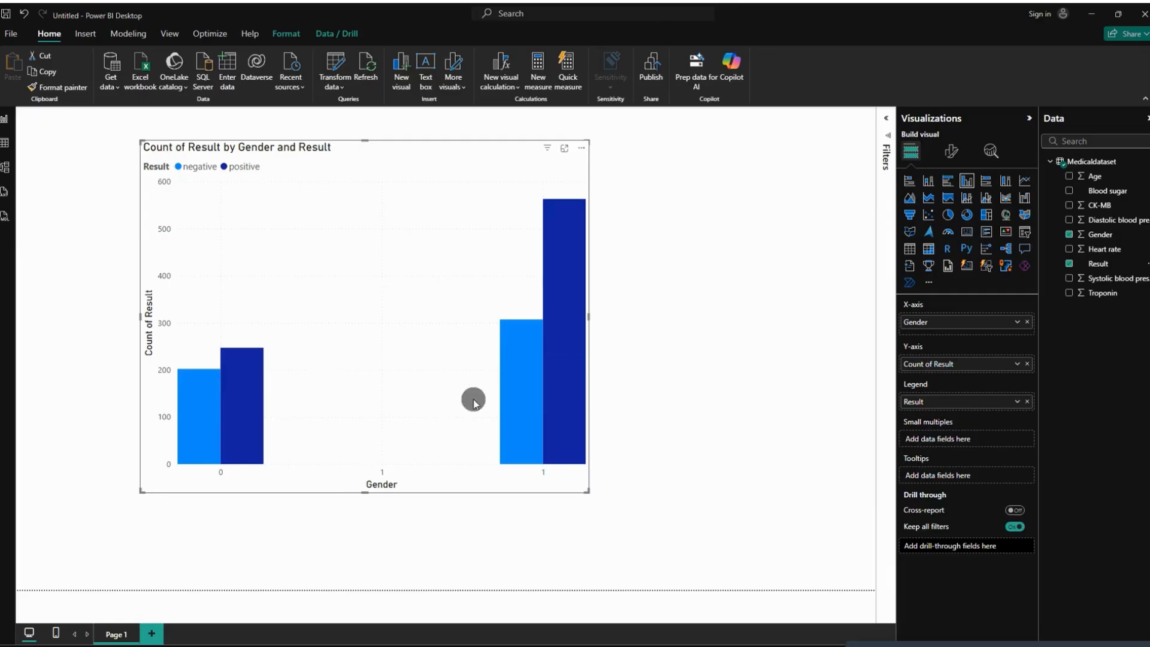
mouse_move(508, 391)
mouse_move(581, 387)
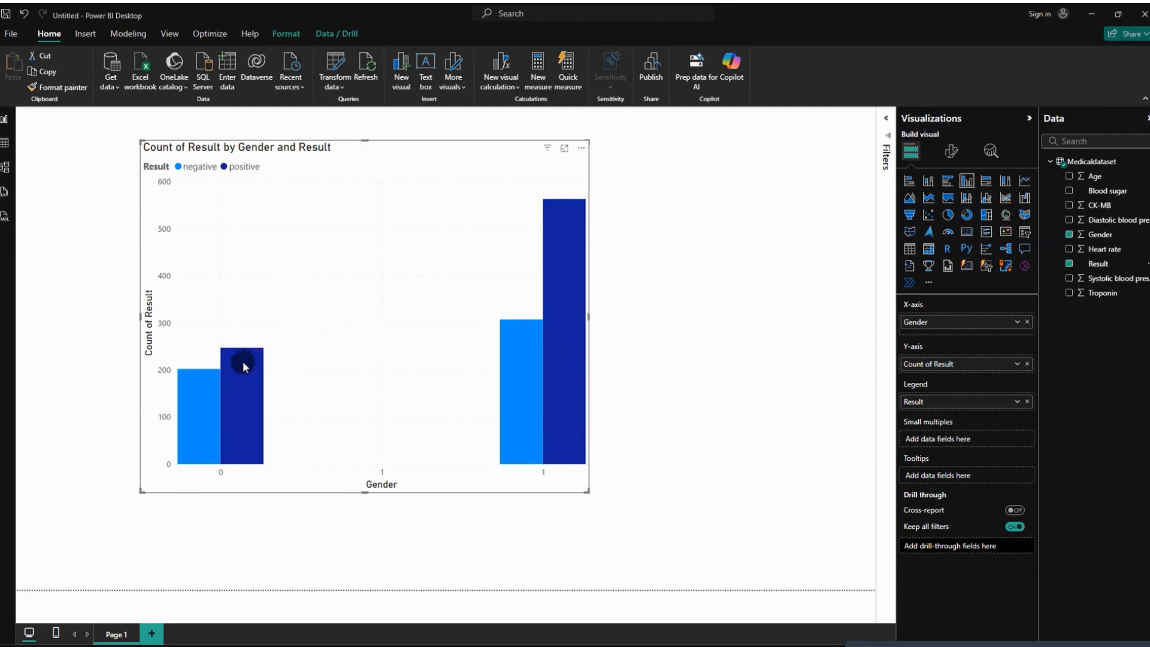
mouse_move(244, 367)
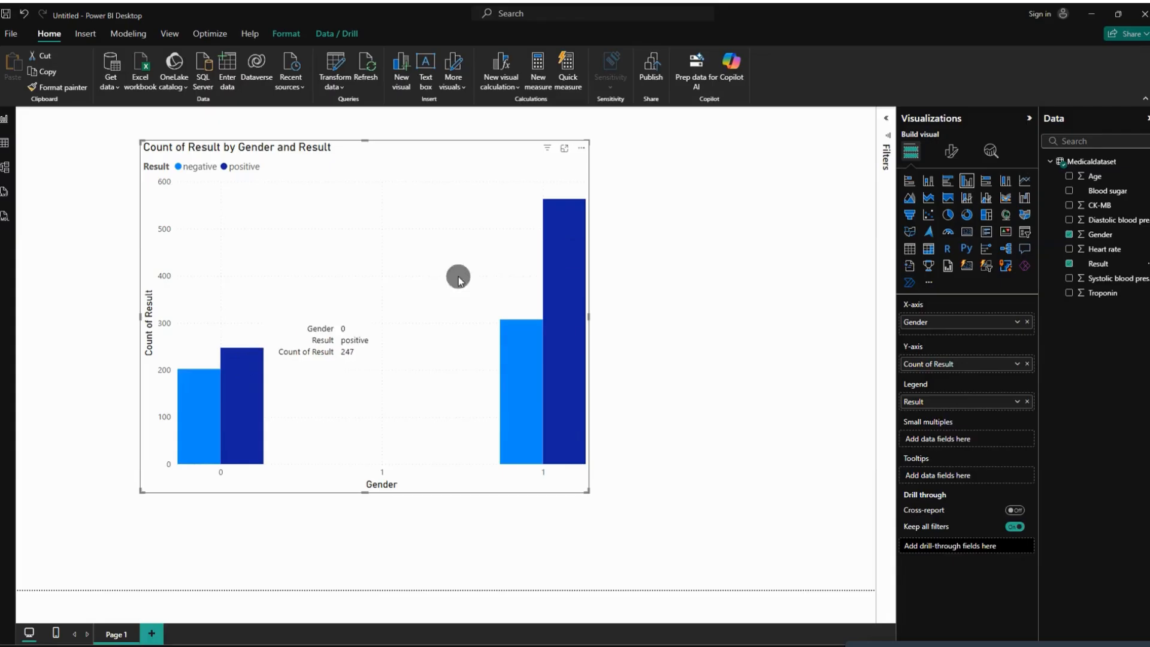
mouse_move(557, 211)
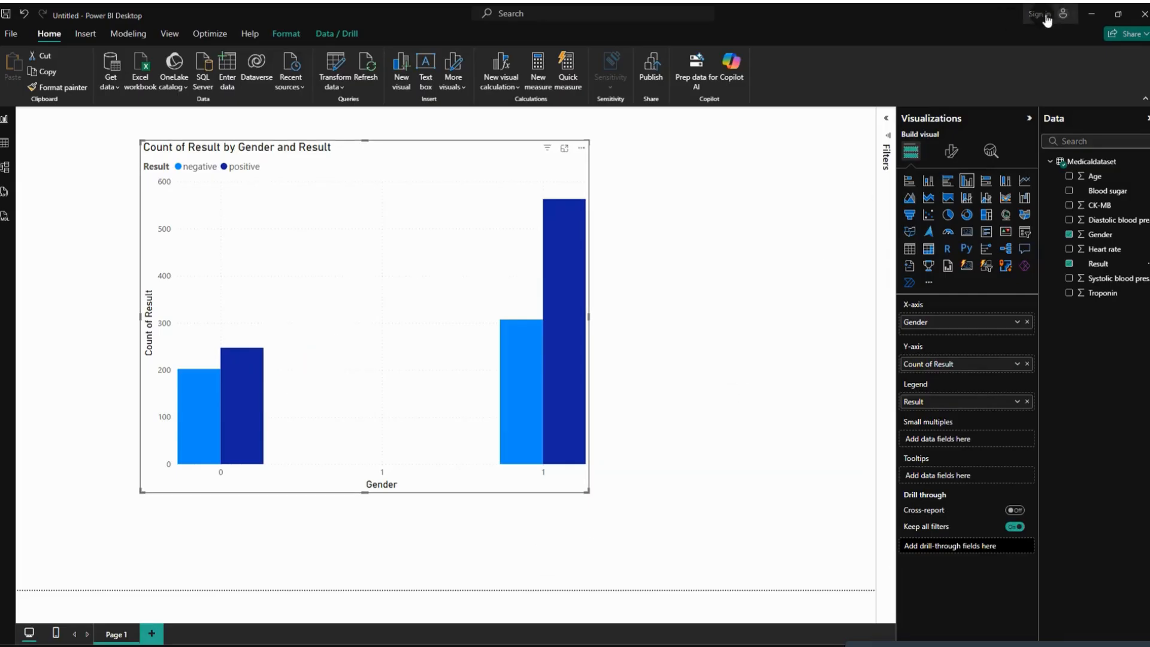
Switch to the Notepad notes and write the indented answer "Men have more heart attacks than females." under practice question 1
left_click(1091, 13)
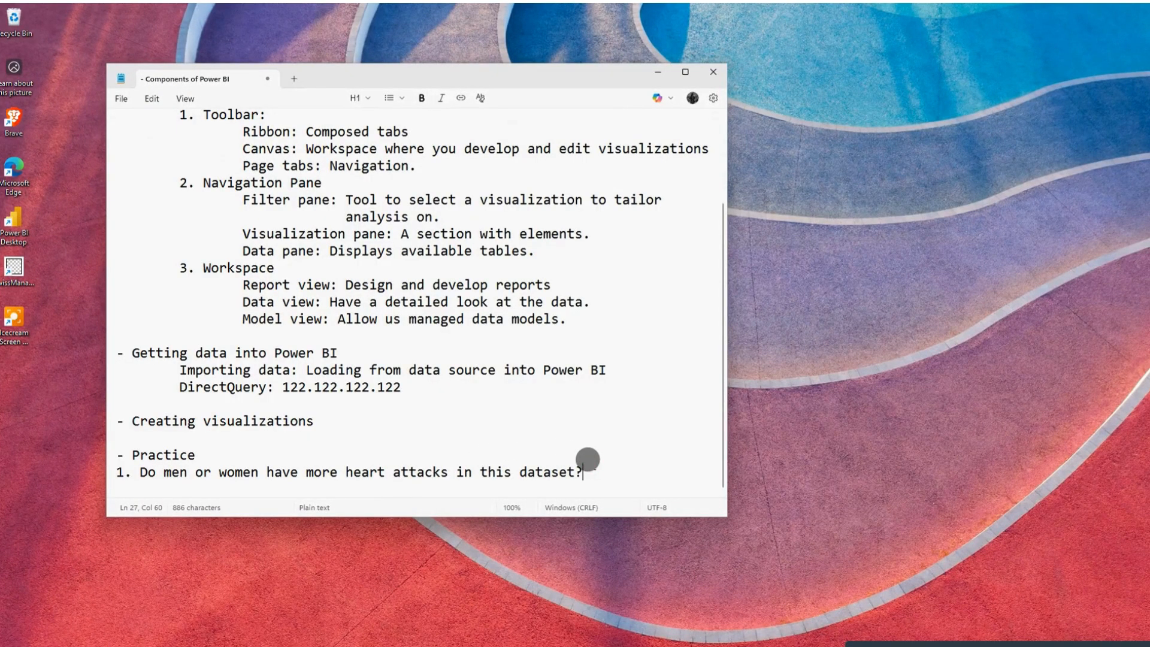
key("Return")
key("Tab")
type("Men")
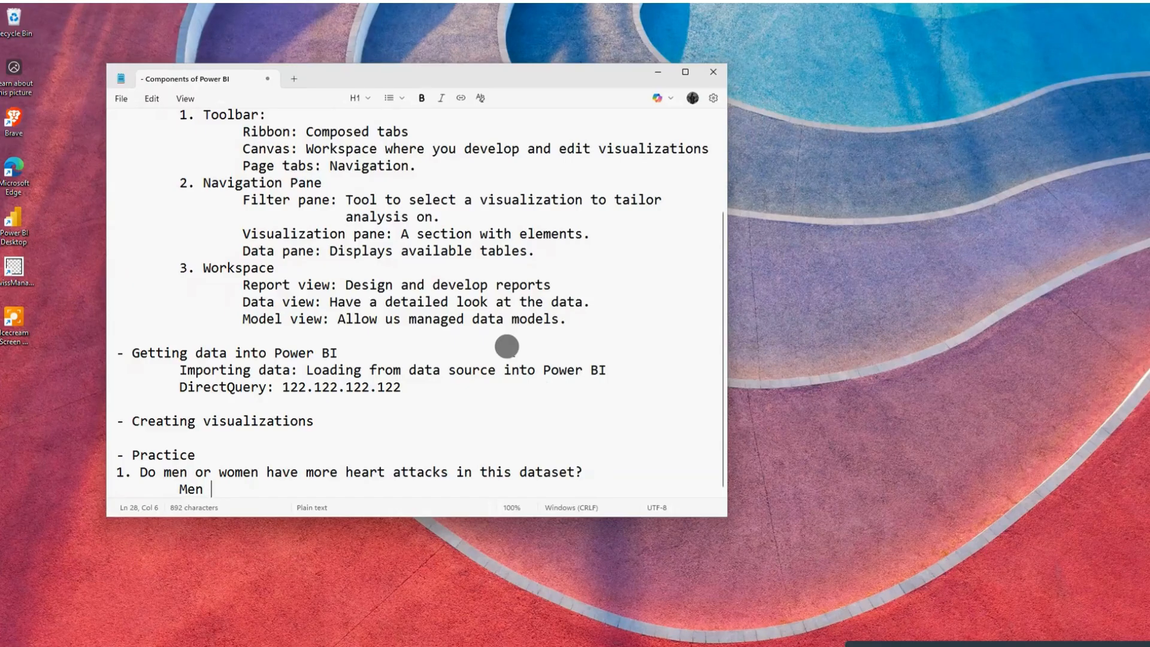
key("Return")
key("Return")
key("Return")
key("Return")
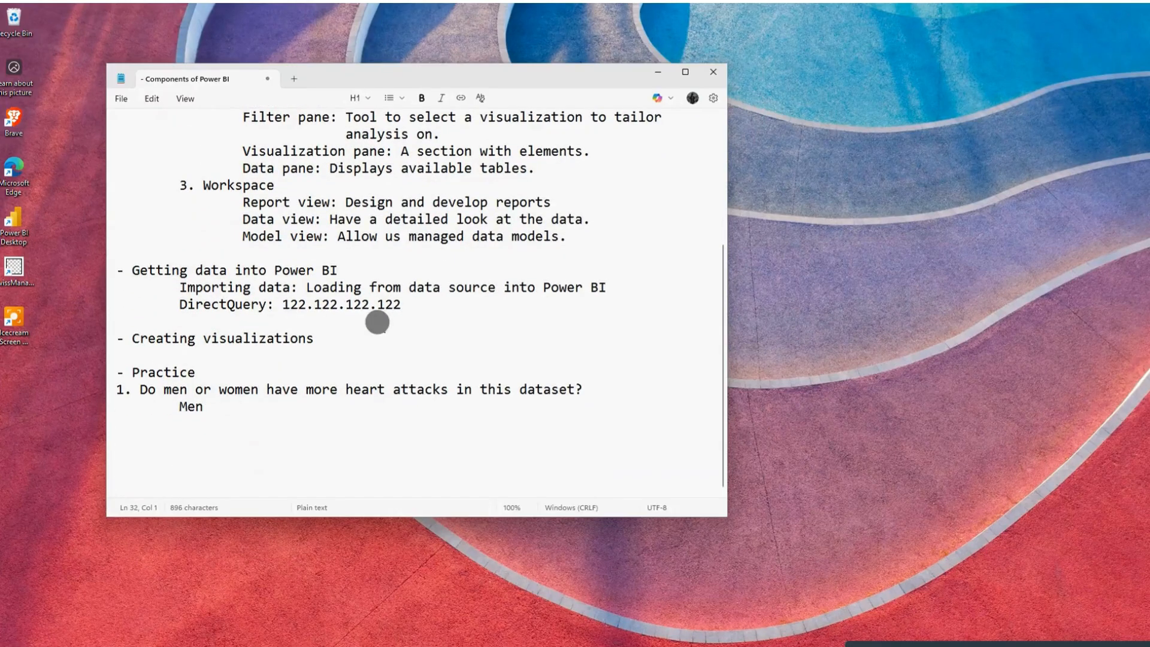
left_click(325, 407)
type("hav")
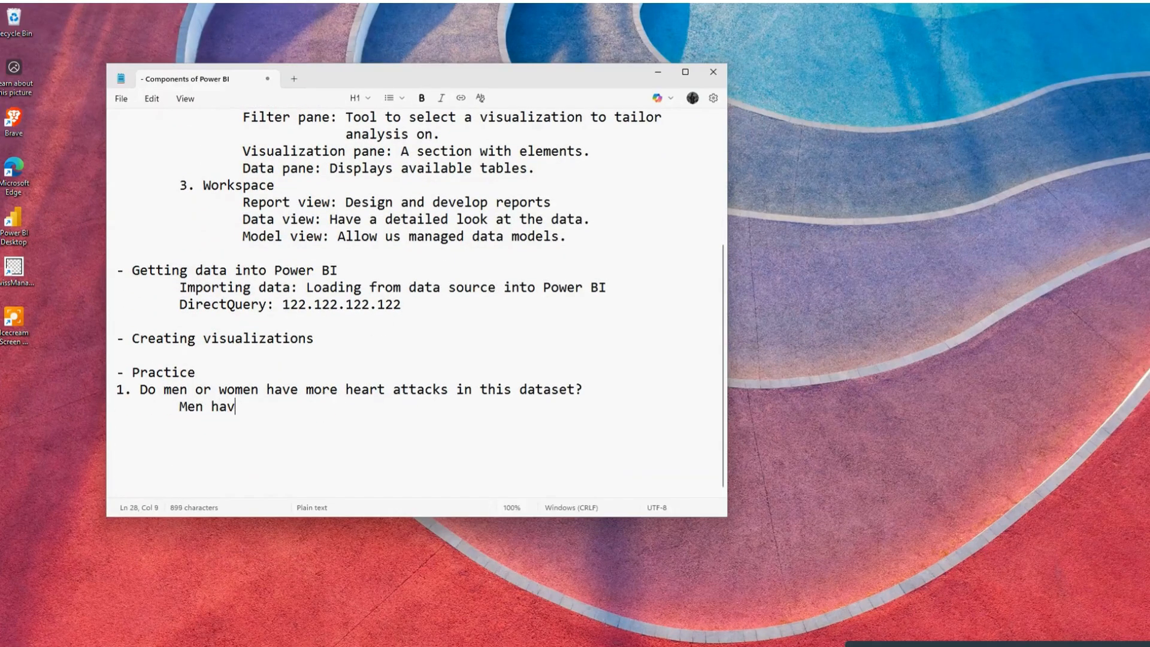
type("e more heart ")
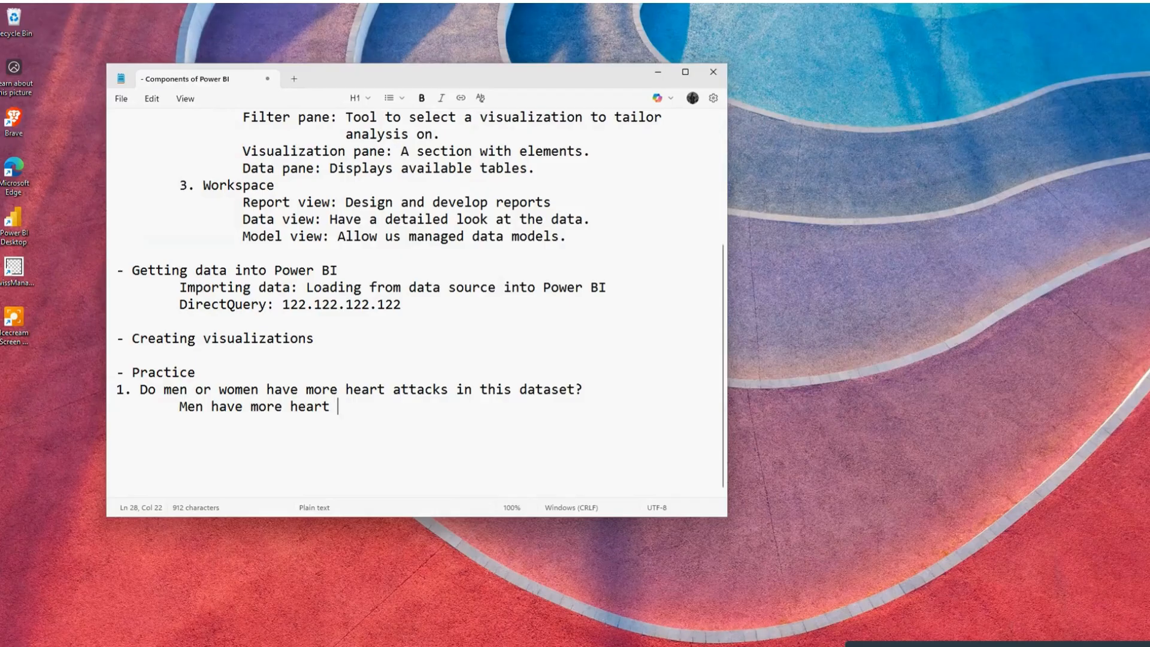
type("attacks than")
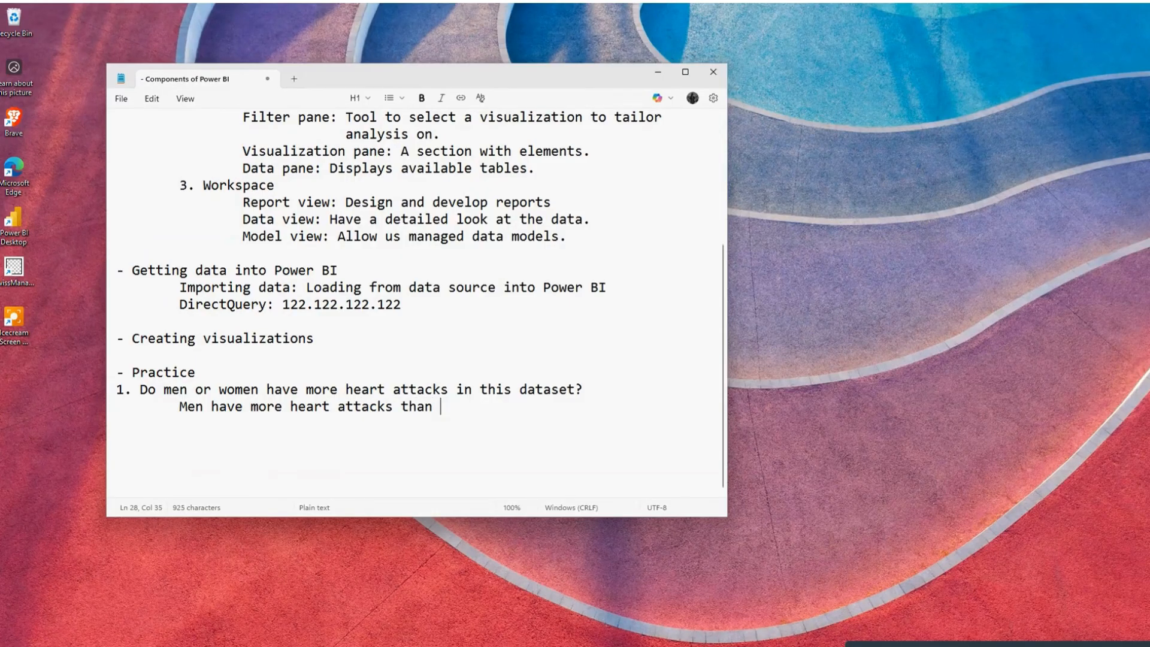
type("  females.")
Switch to the Brave browser and open the in-call messages of the Google Meet call
mouse_move(640, 639)
mouse_move(707, 641)
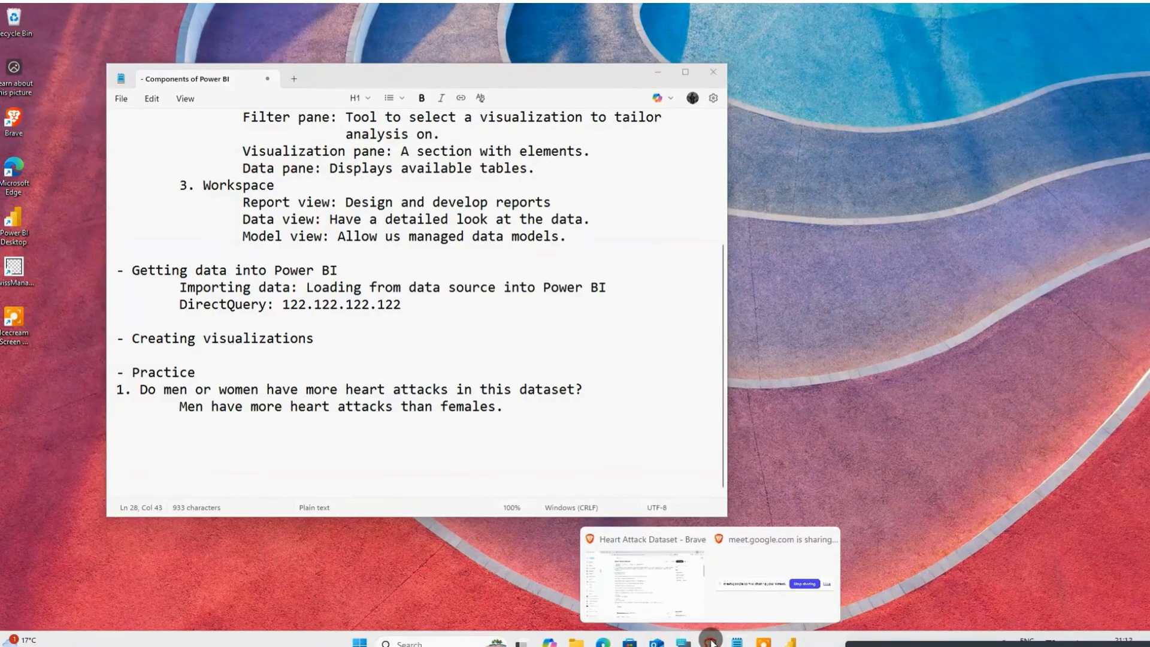
left_click(654, 573)
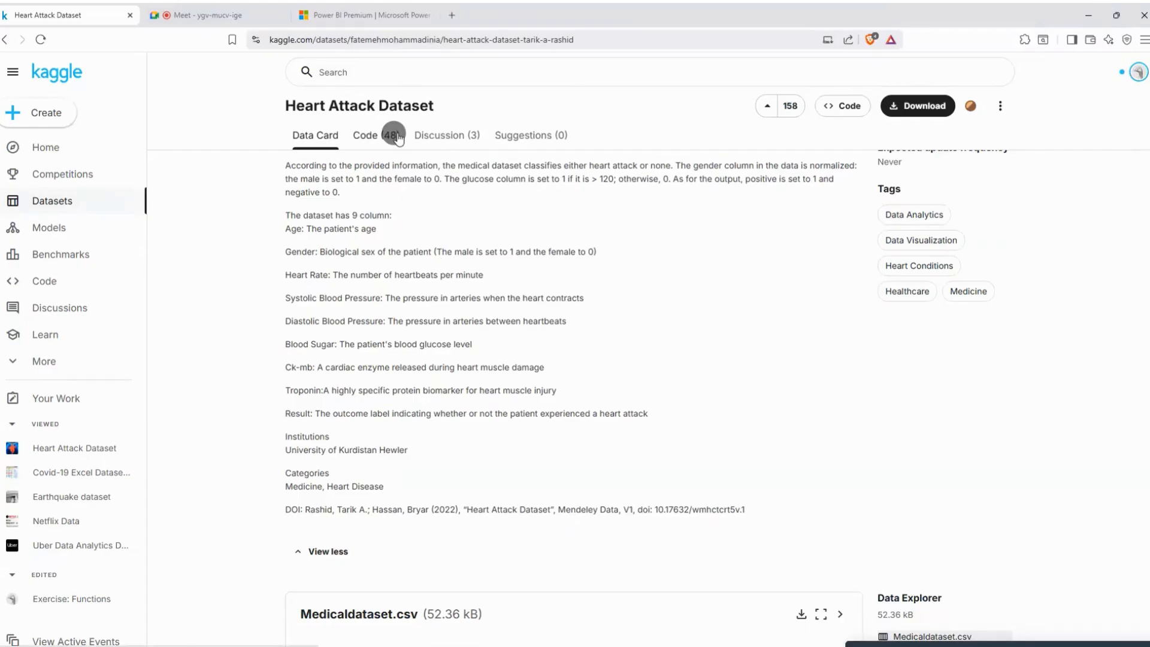
left_click(237, 10)
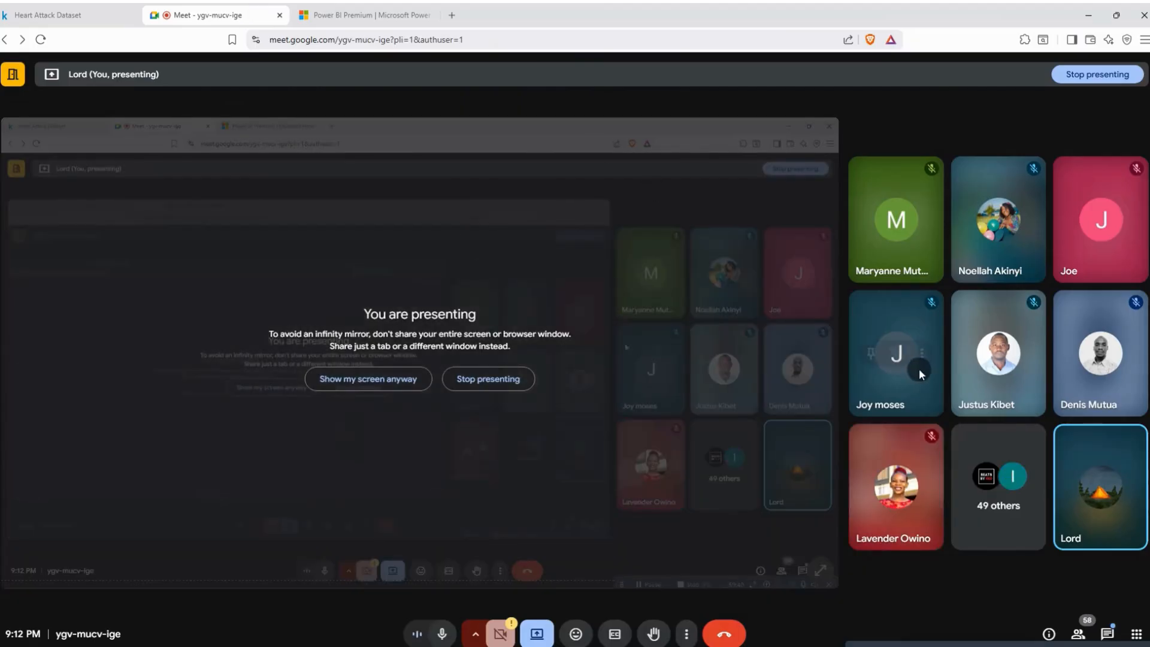
left_click(1107, 633)
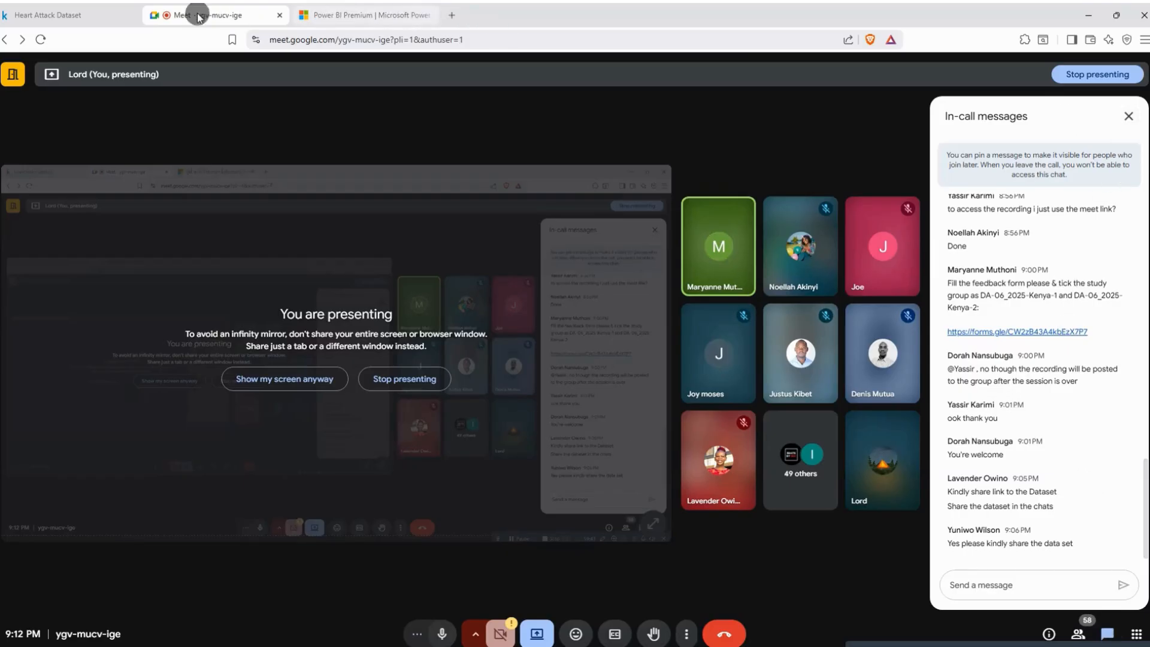
Copy the web address of the Heart Attack Dataset page on Kaggle
left_click(108, 15)
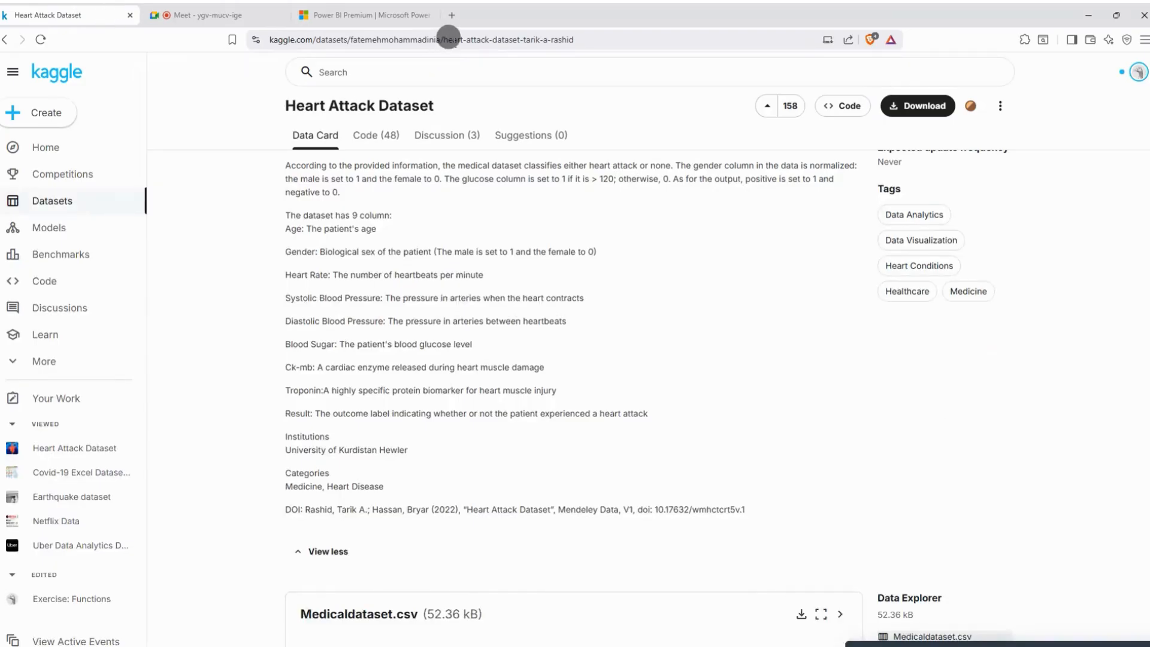
left_click(446, 40)
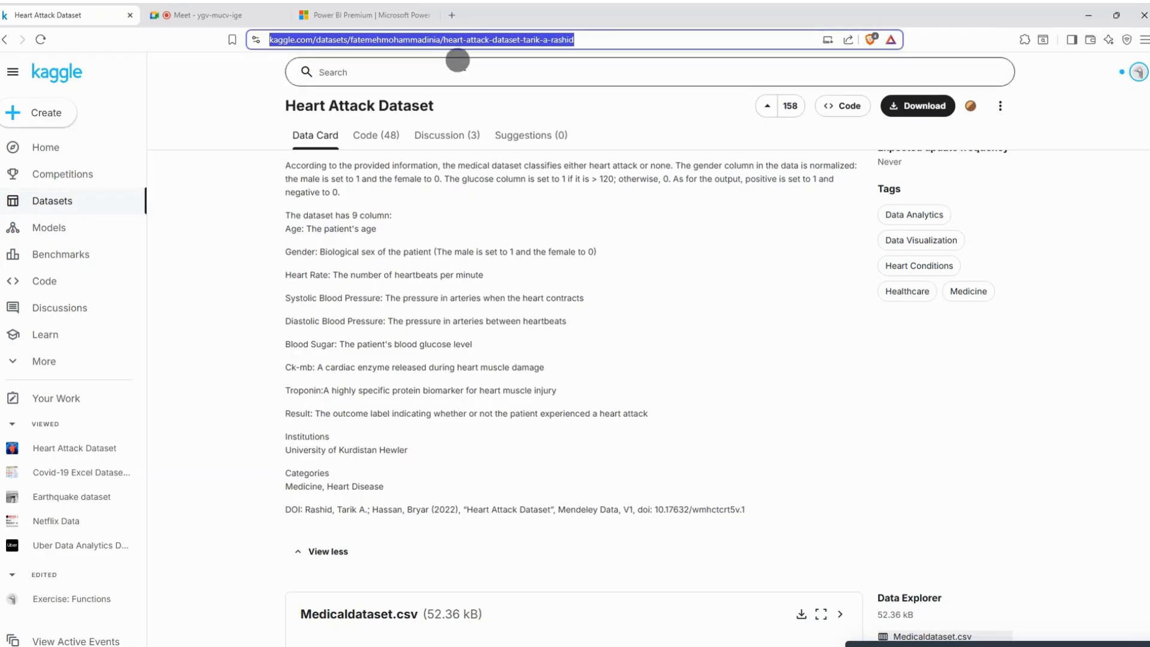
right_click(450, 41)
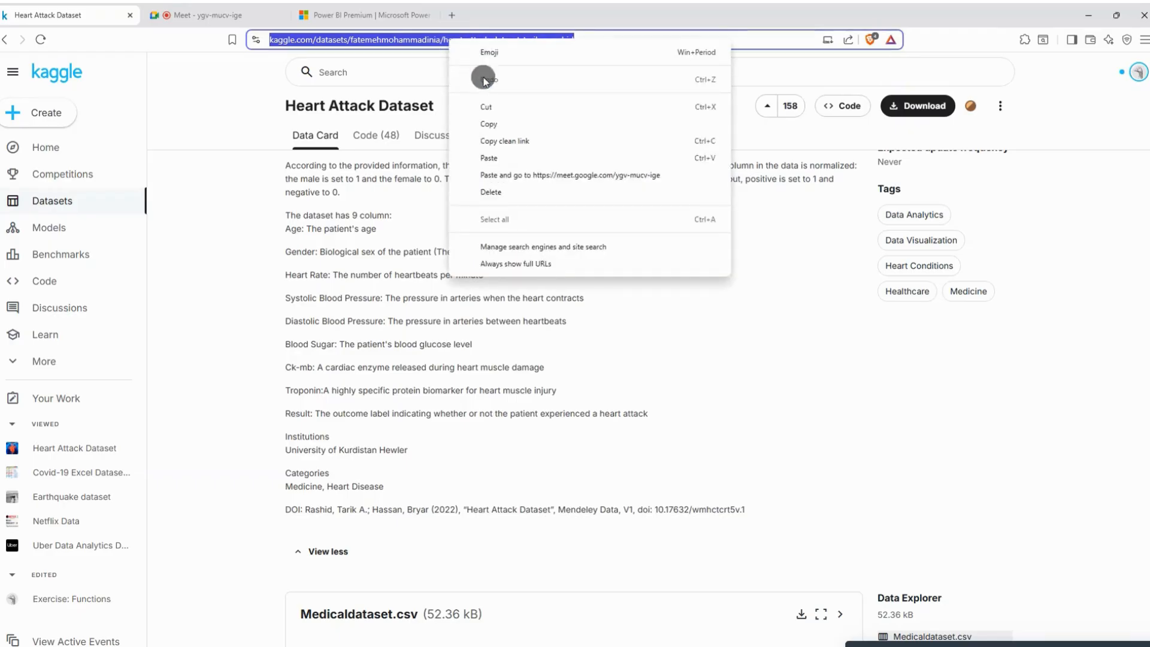
left_click(496, 127)
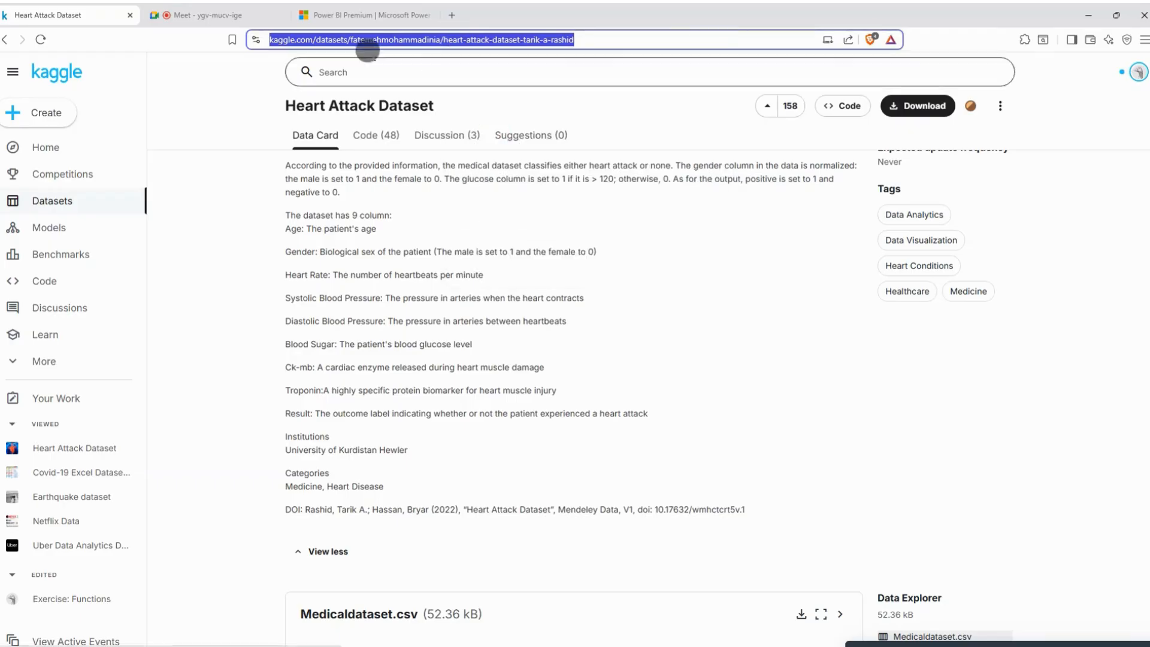
Send the copied Kaggle dataset link to the participants in the Google Meet chat
left_click(234, 15)
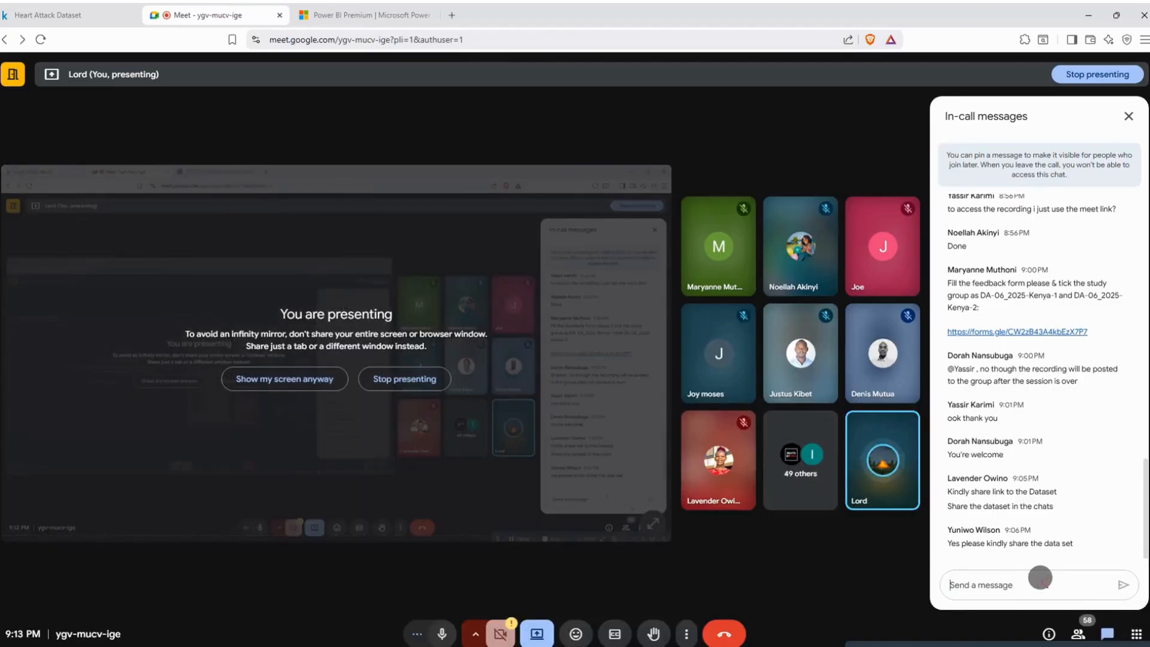
right_click(1045, 582)
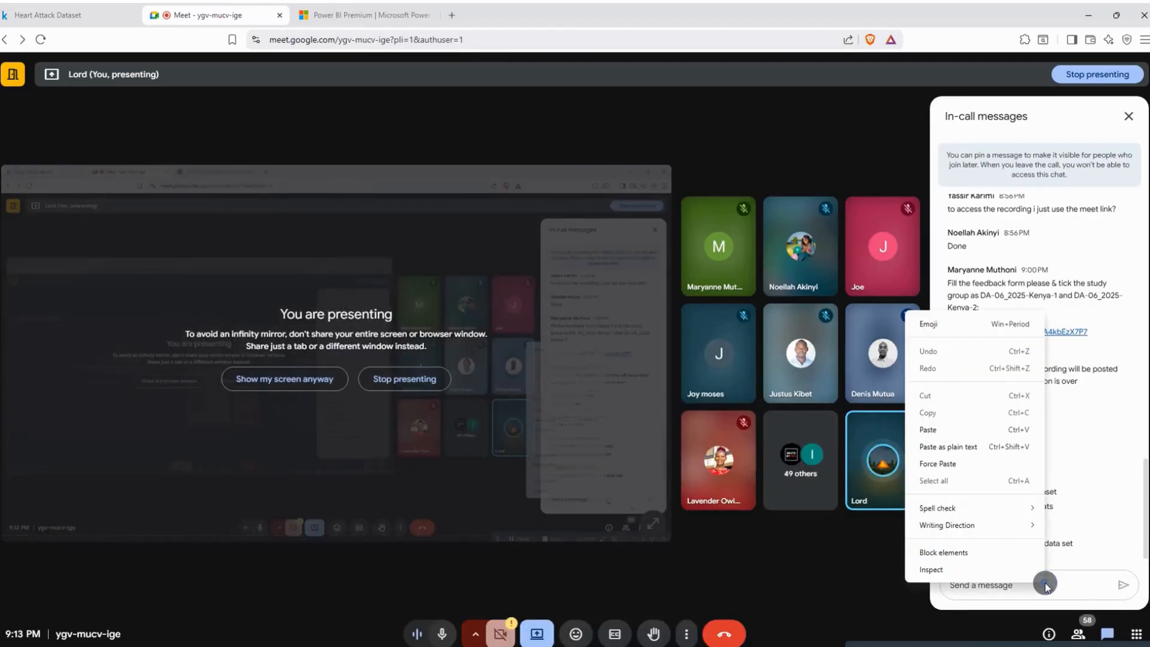
left_click(930, 425)
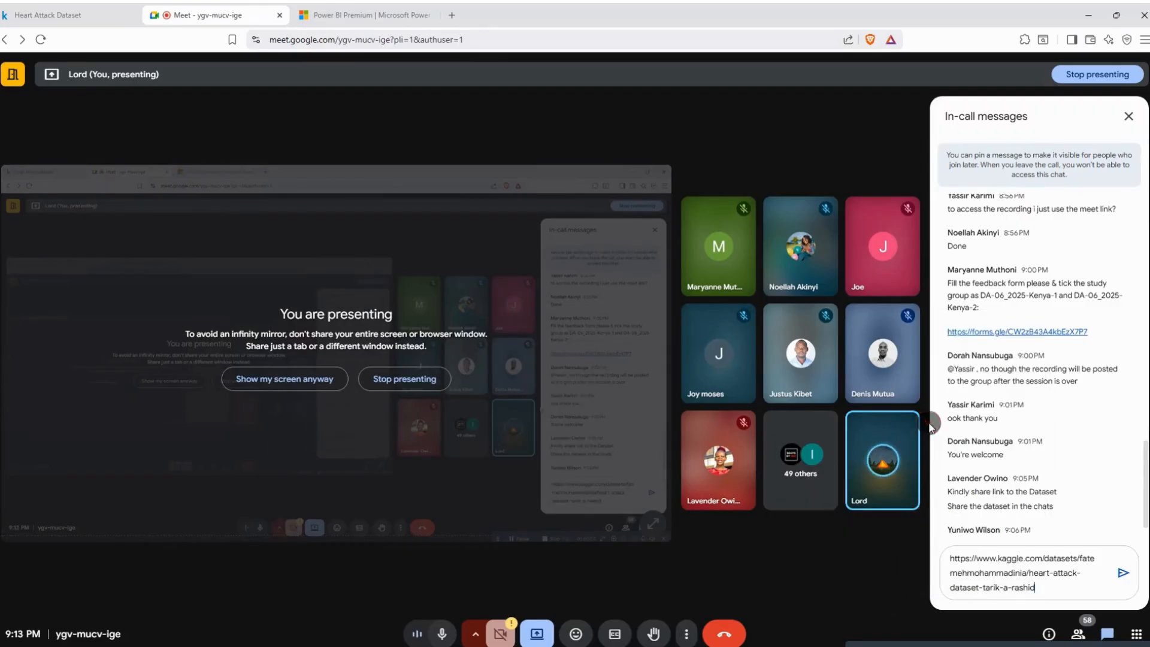
left_click(1121, 575)
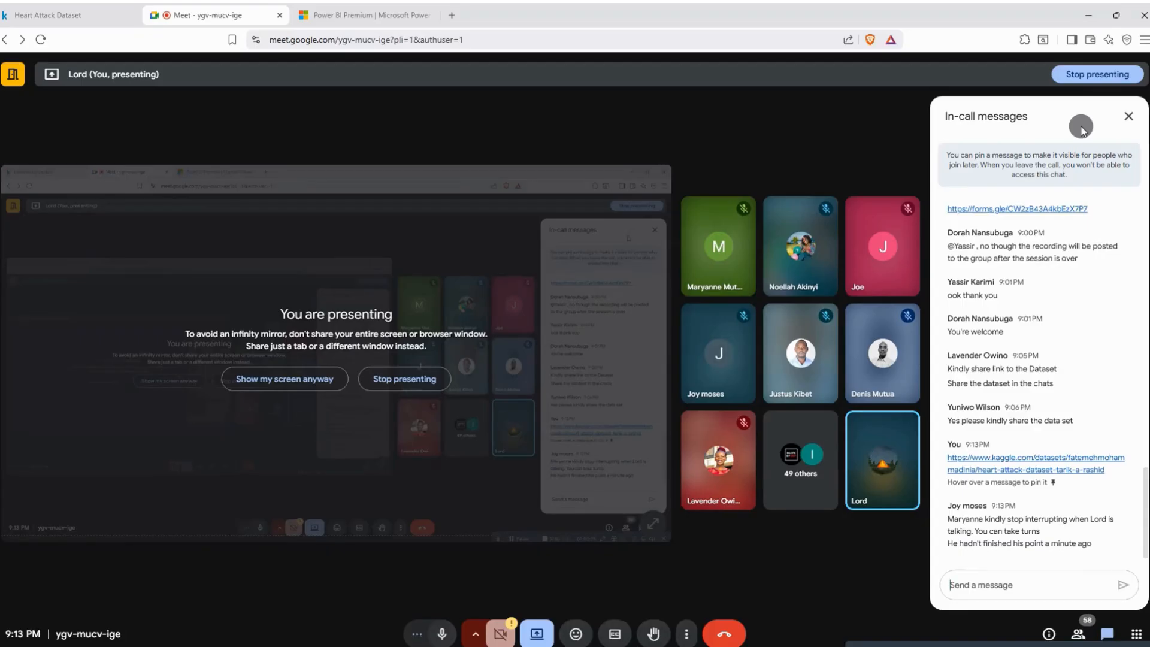
Back in the Notepad notes, add practice question "2. Is there a relationship between age and heart rate?" with an indented line below it
left_click(1089, 11)
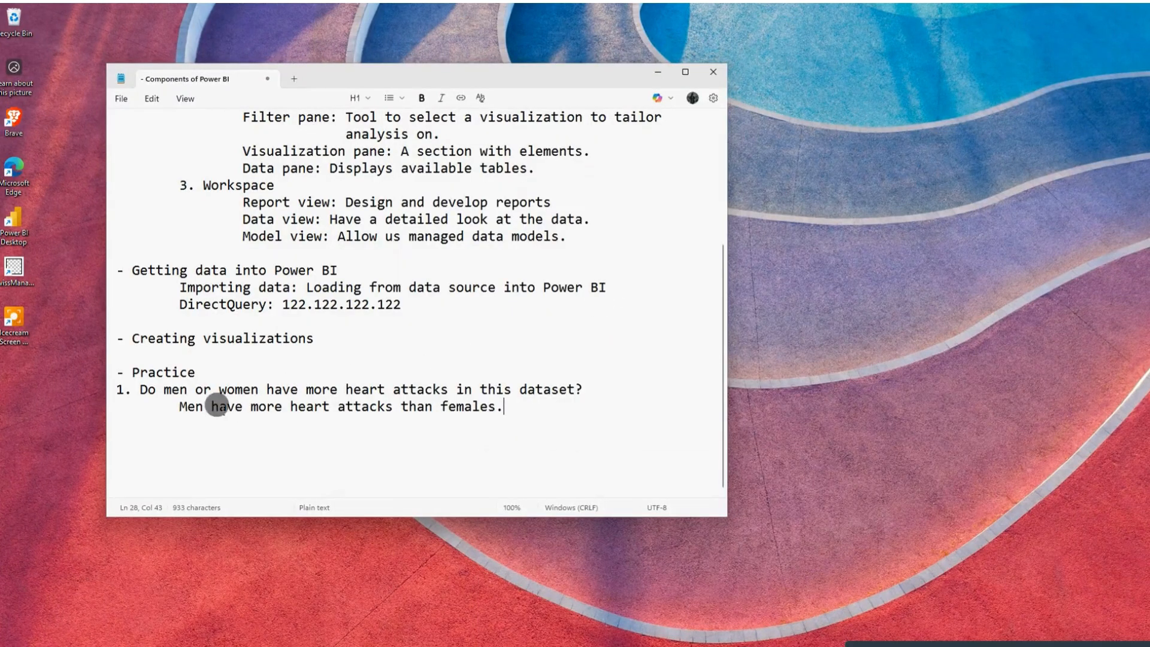
left_click_drag(172, 400, 517, 416)
left_click(514, 410)
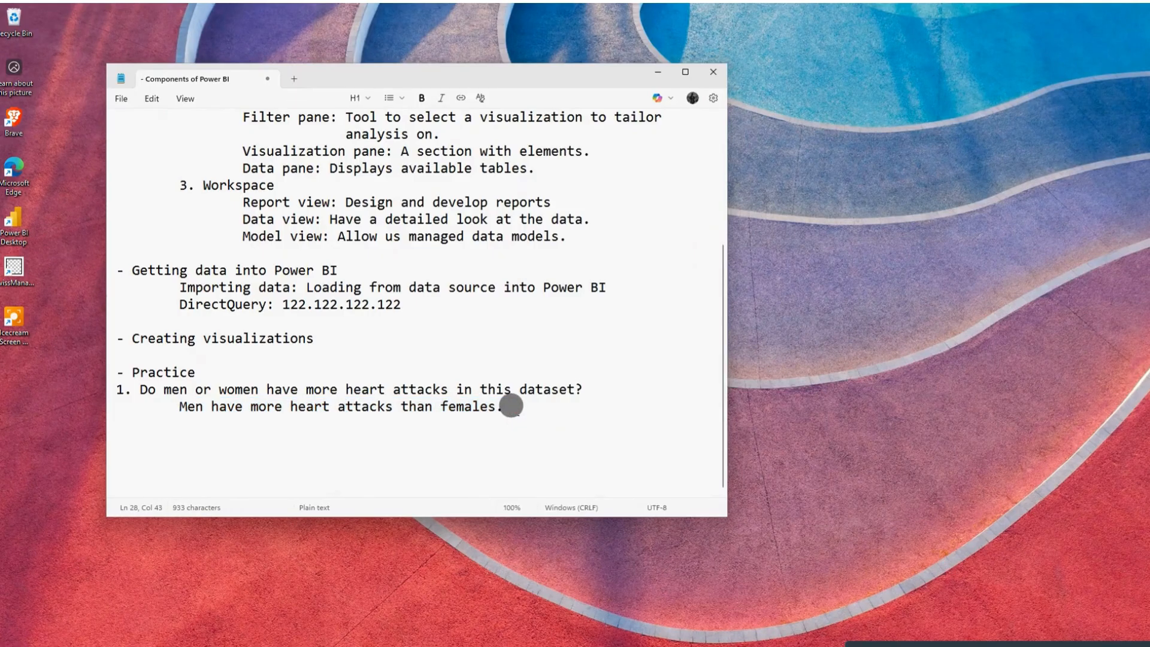
key("Return")
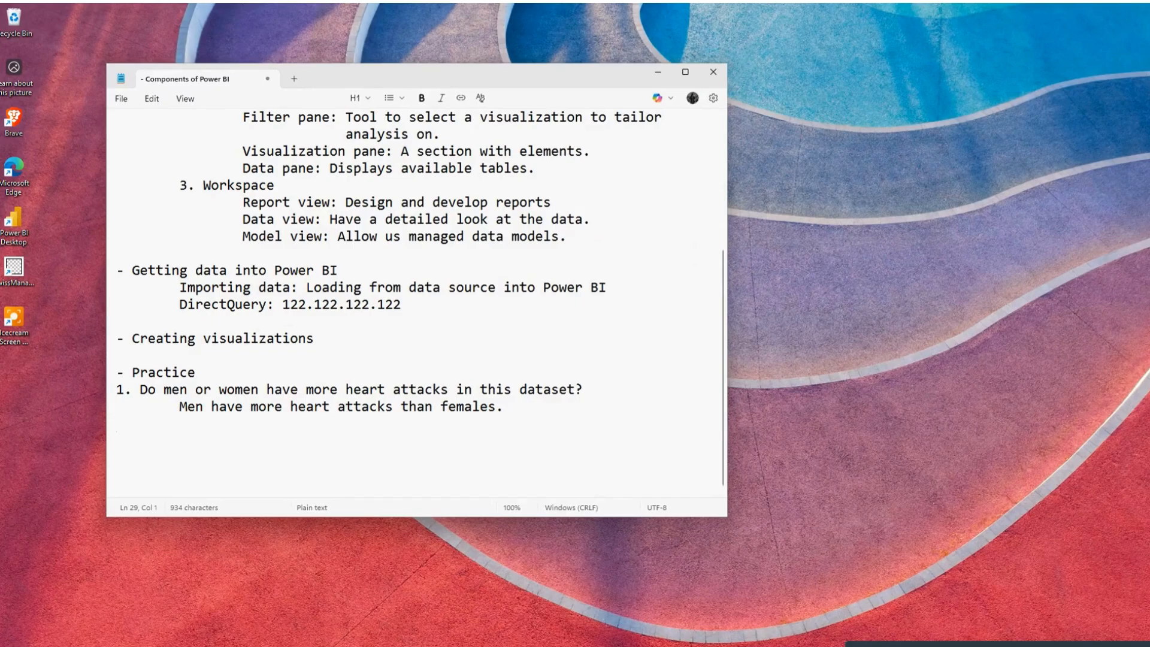
type("2.")
type("Is there")
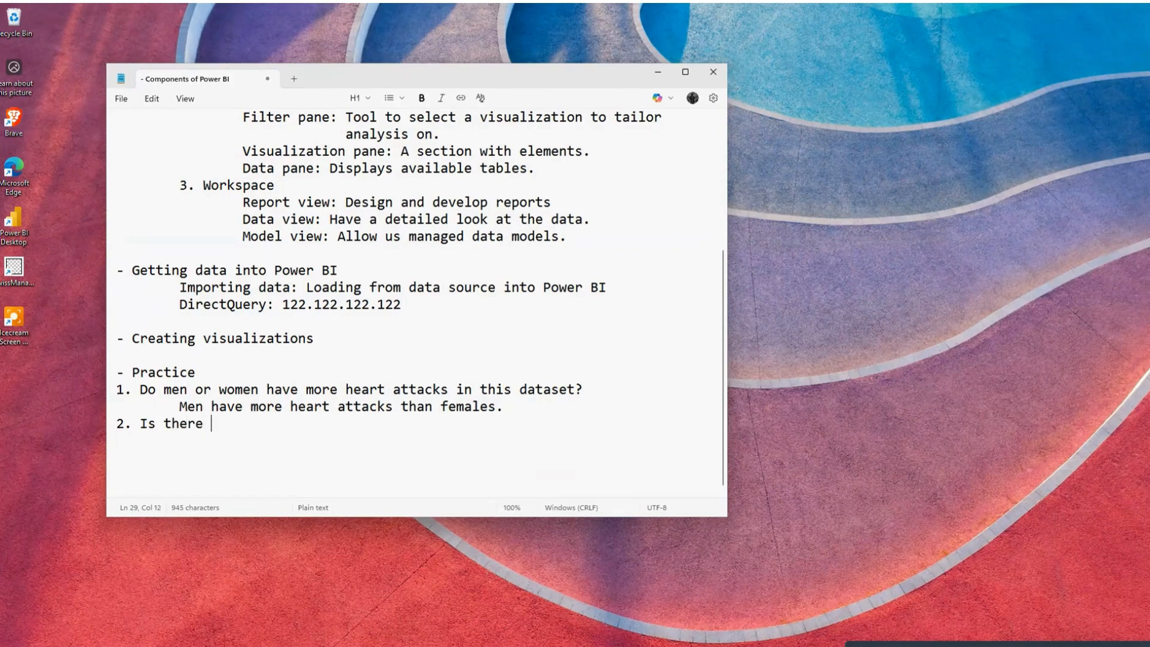
type(" a relationship bew")
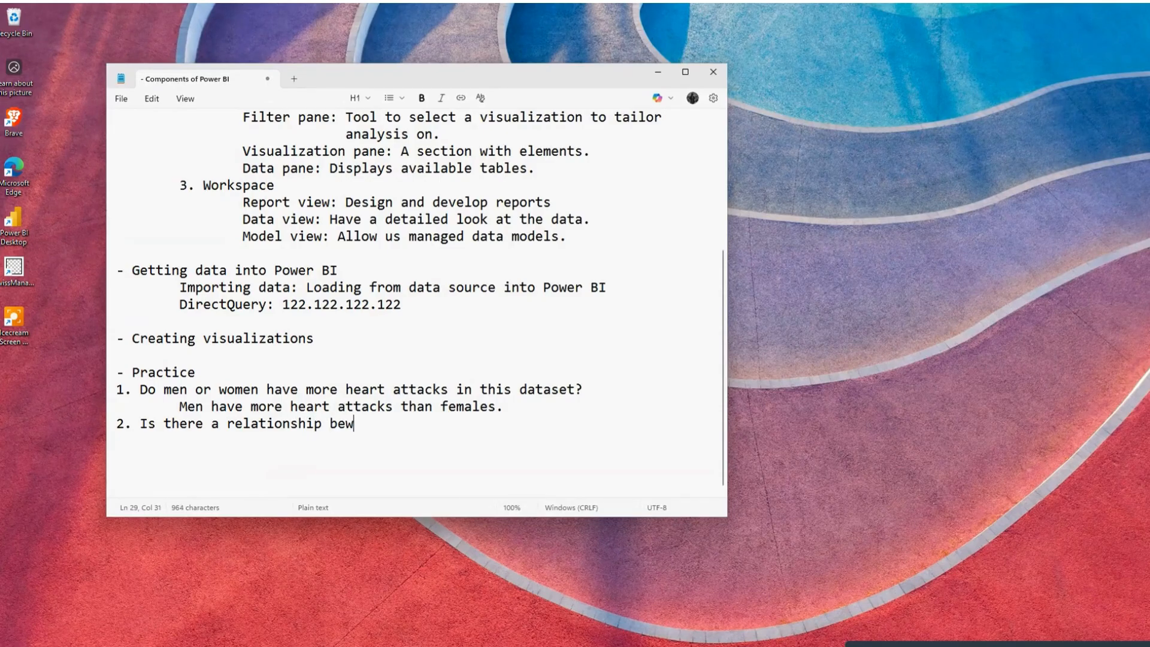
key("BackSpace")
type("tween age and heart rate")
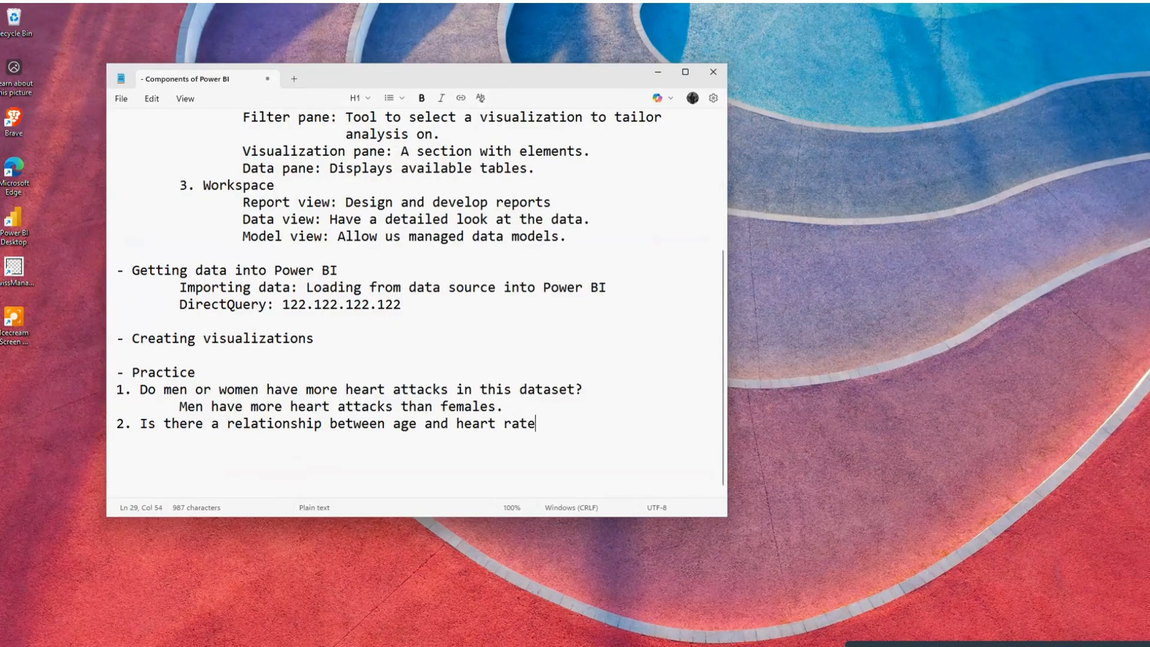
type("?")
key("Return")
key("Tab")
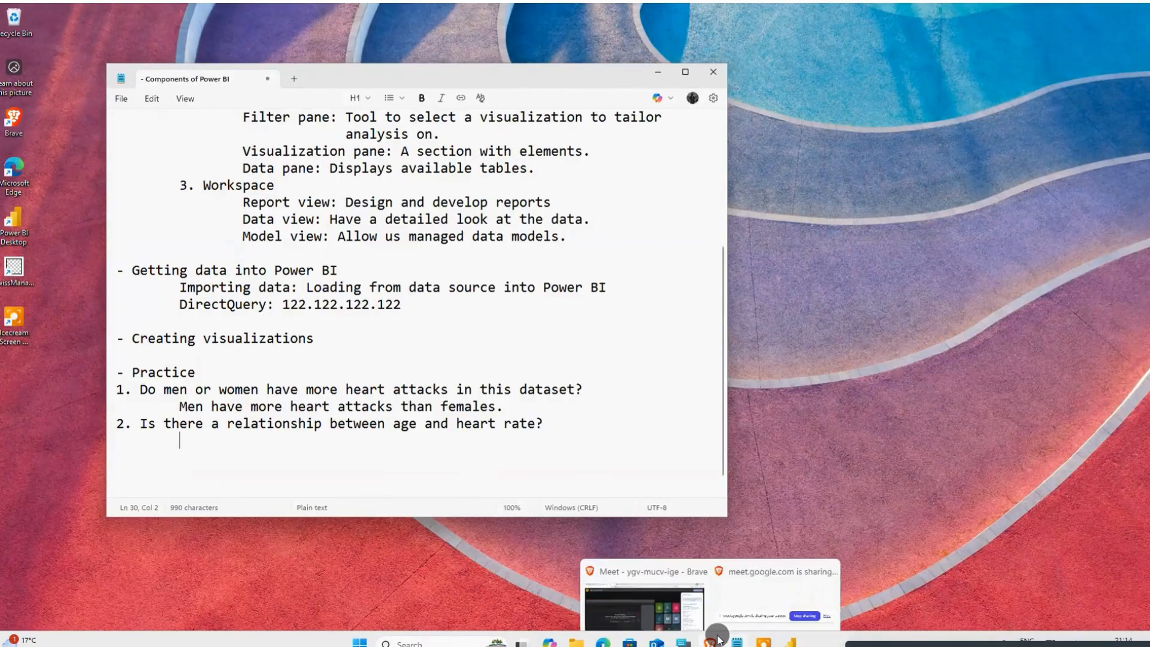
Switch to Power BI Desktop and slightly enlarge the Count of Result by Gender and Result column chart, leaving it deselected
left_click(790, 639)
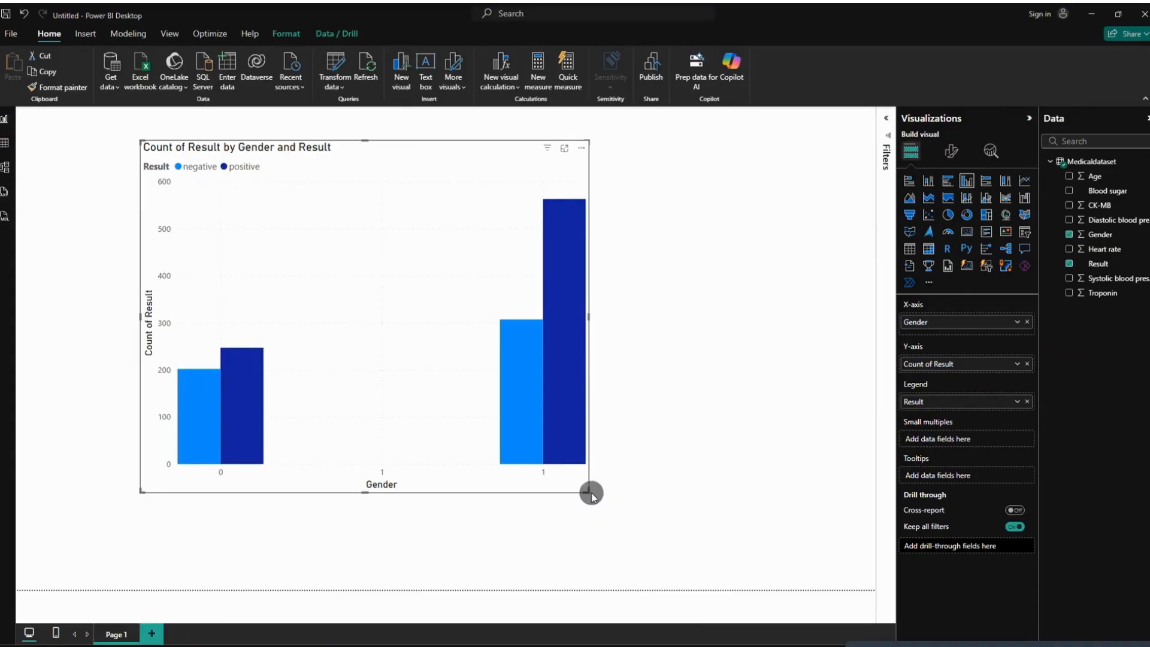
left_click_drag(586, 490, 623, 508)
left_click(677, 503)
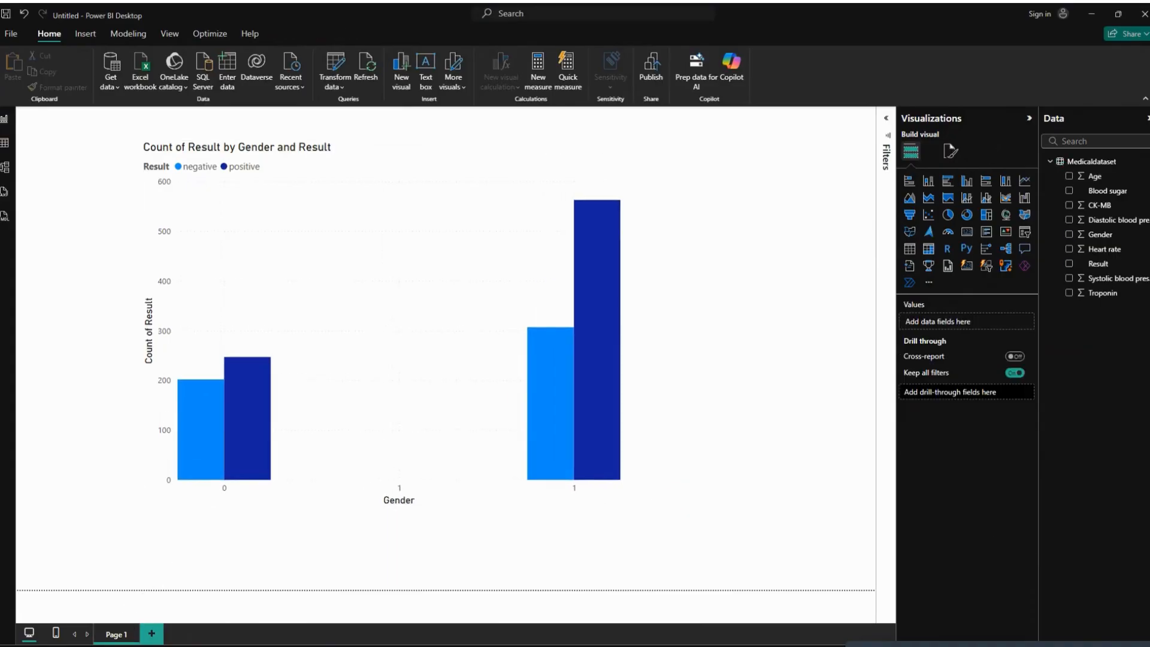
Add a new report page and insert a scatter chart, enlarging it and moving it toward the middle of the canvas
left_click(151, 635)
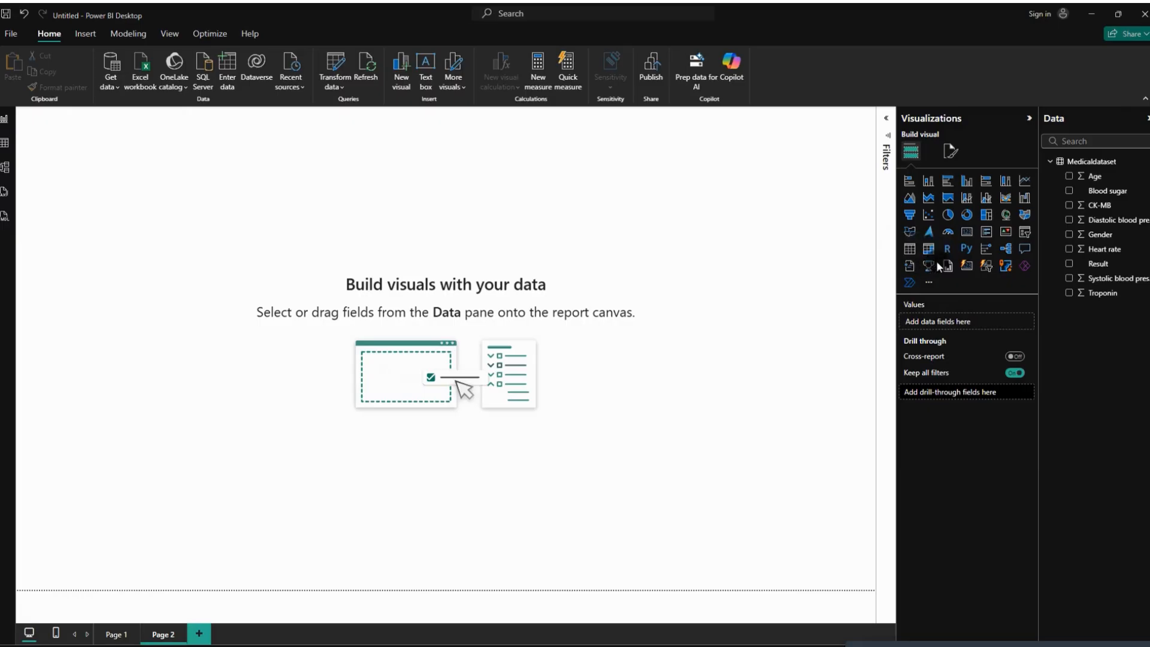
left_click(927, 216)
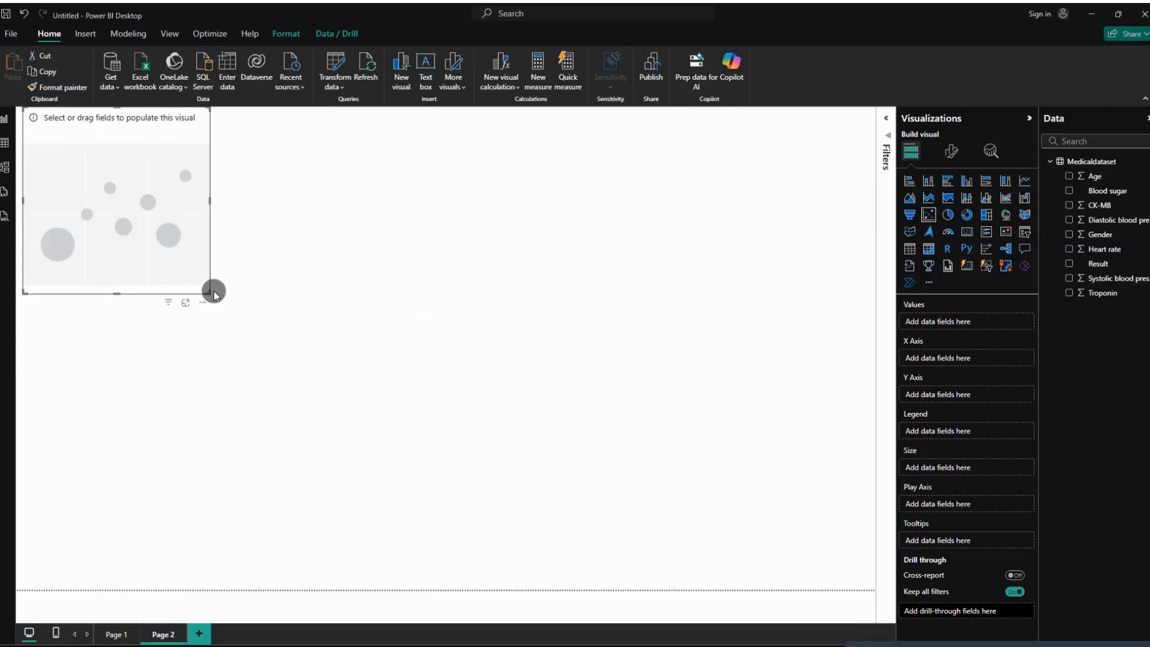
left_click_drag(207, 289, 409, 405)
left_click_drag(284, 123, 457, 199)
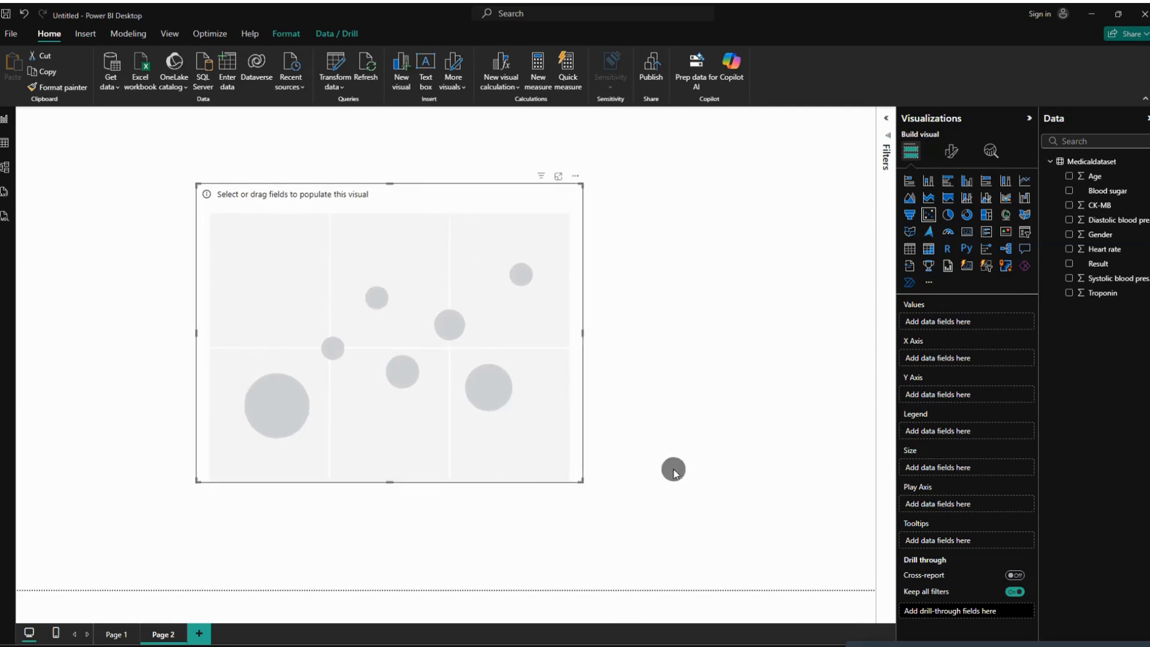
Reread question 2 in Notepad, return to Power BI, and plot unsummarized Age on the scatter chart's X axis against Heart rate on the Y axis
left_click(1091, 10)
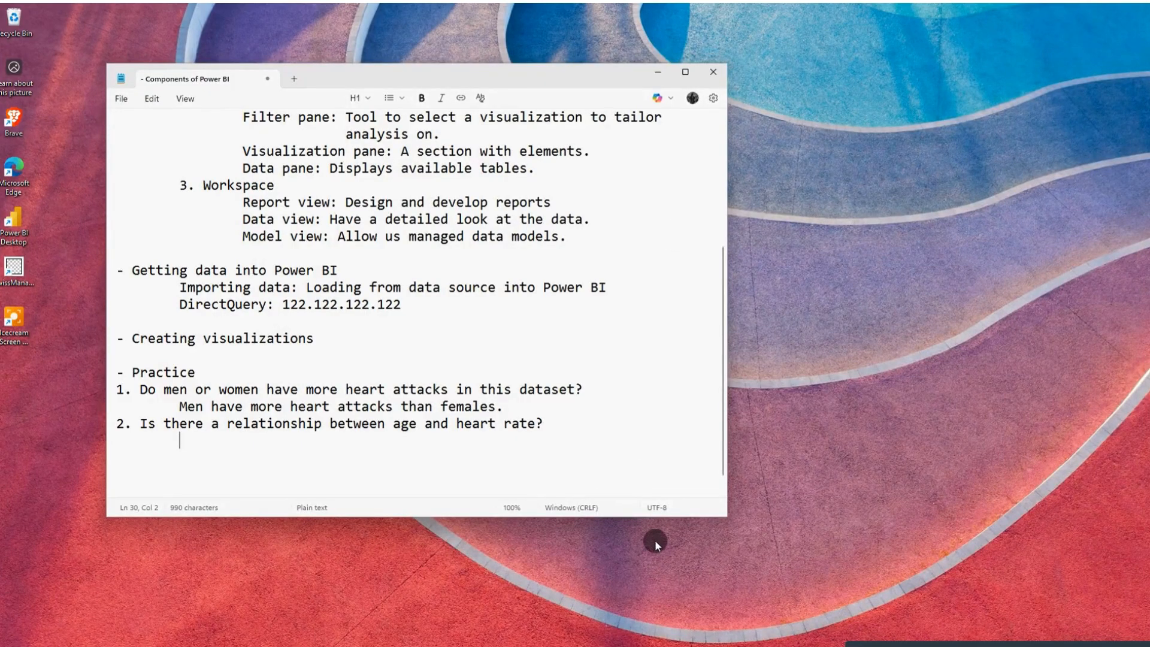
mouse_move(682, 641)
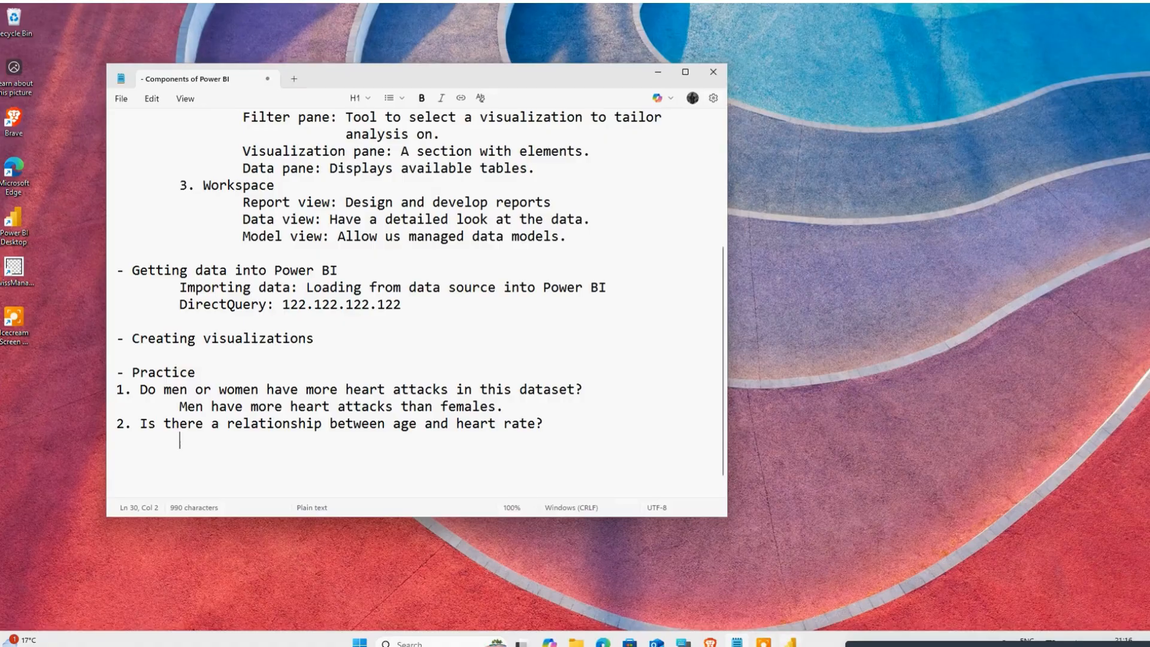
left_click(791, 642)
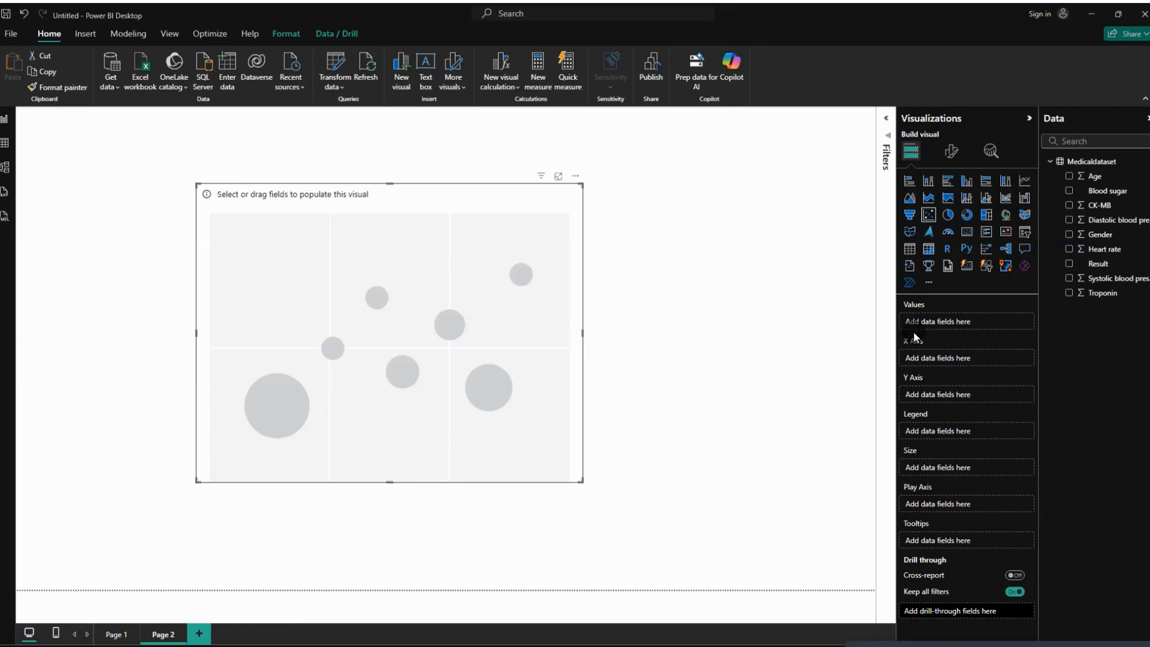
left_click_drag(1094, 187, 954, 360)
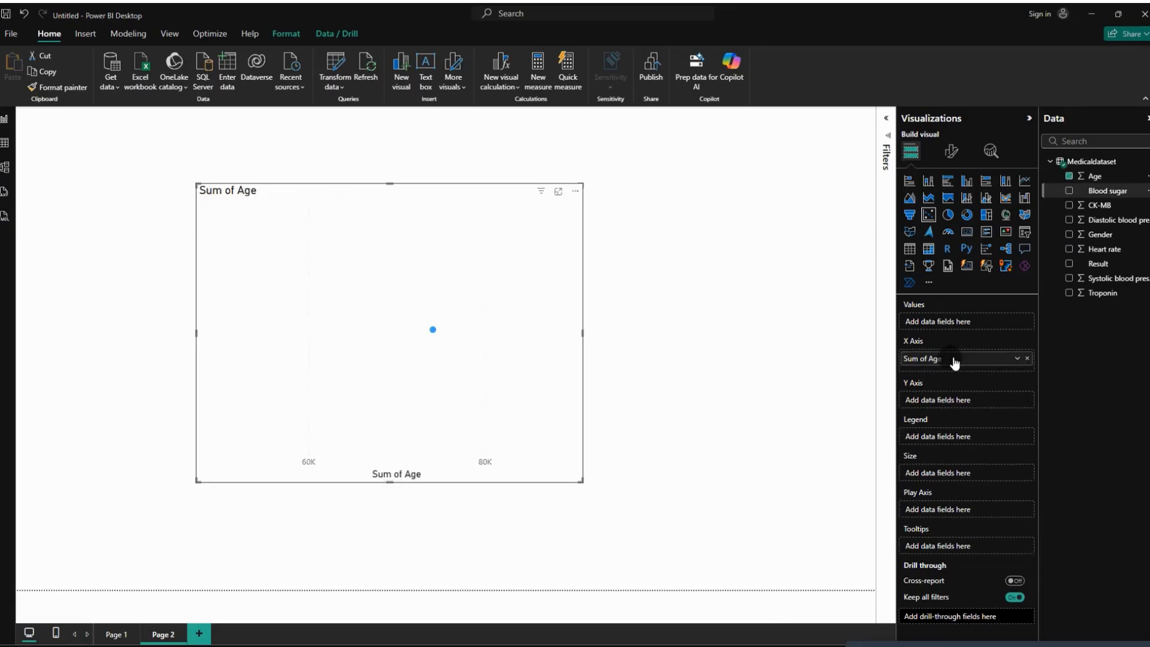
left_click(1016, 358)
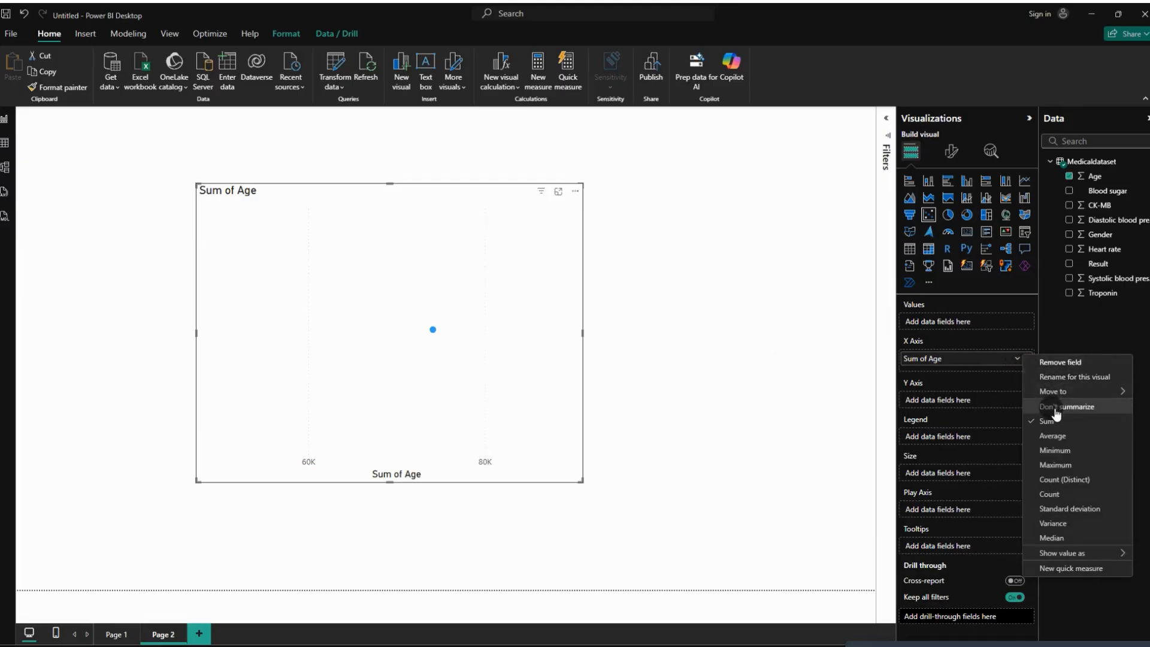
left_click(1055, 407)
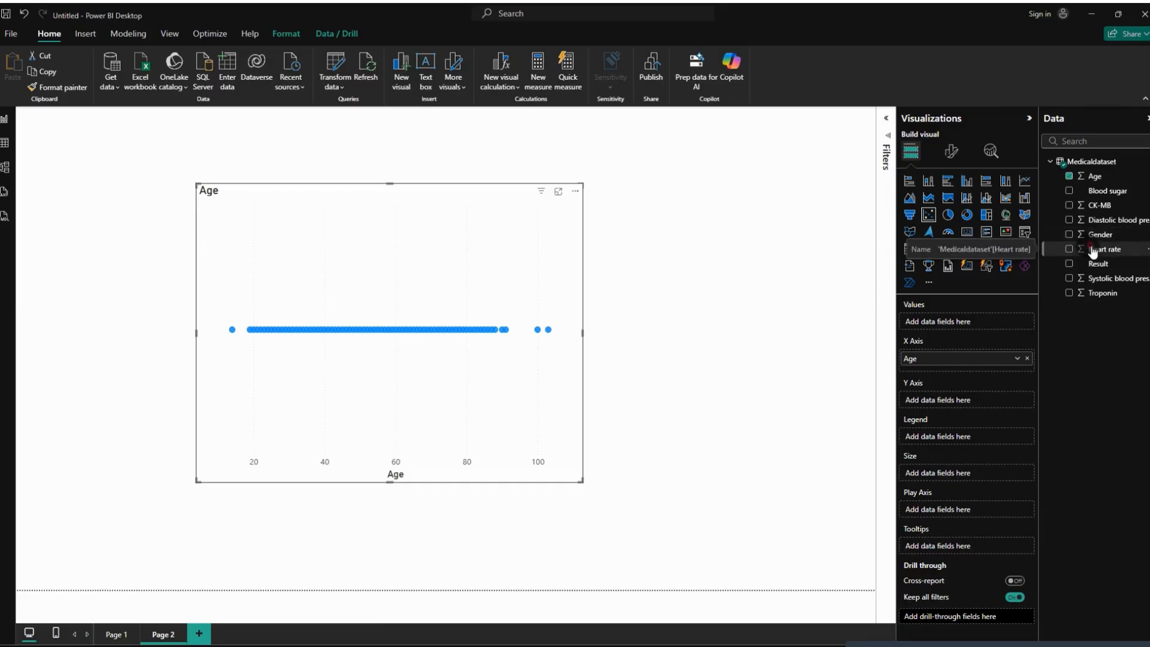
left_click_drag(1094, 252, 965, 400)
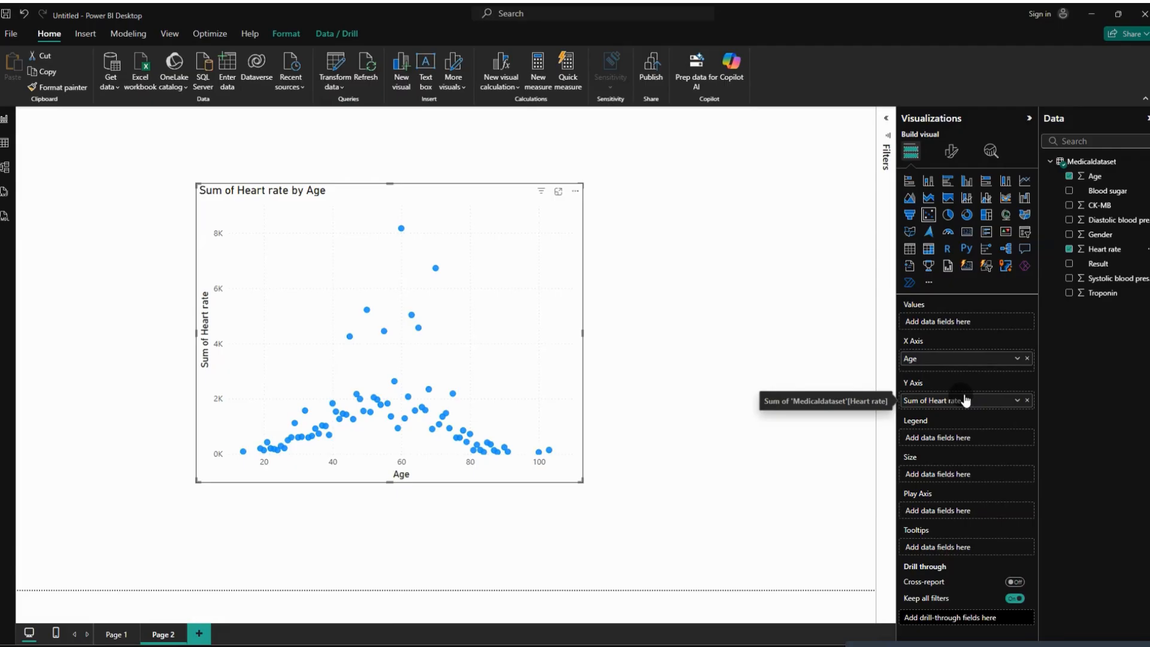
Try Average as the aggregation for Heart rate on the scatter chart's Y axis and switch it back to Sum
left_click(1016, 400)
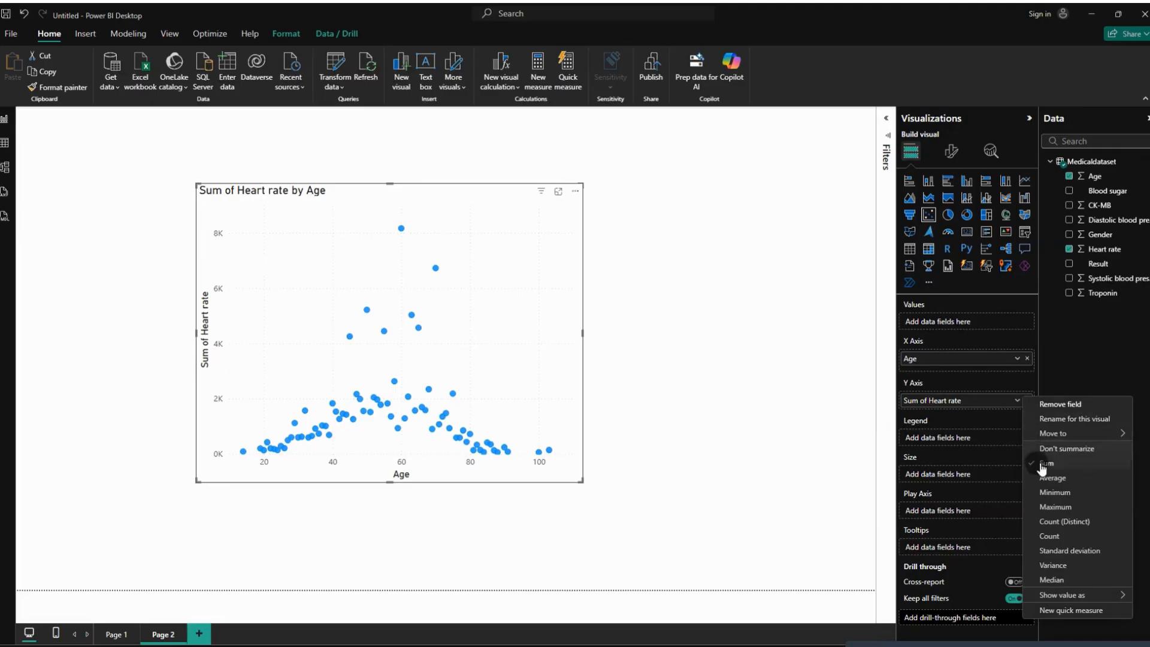
left_click(1052, 478)
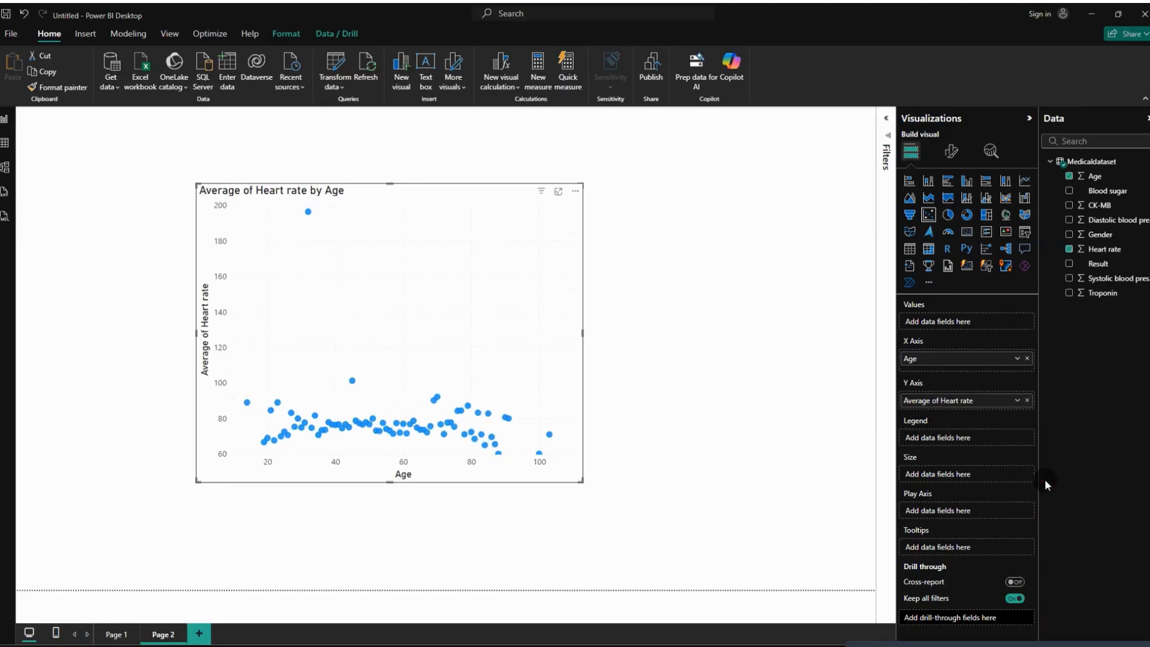
left_click(1016, 400)
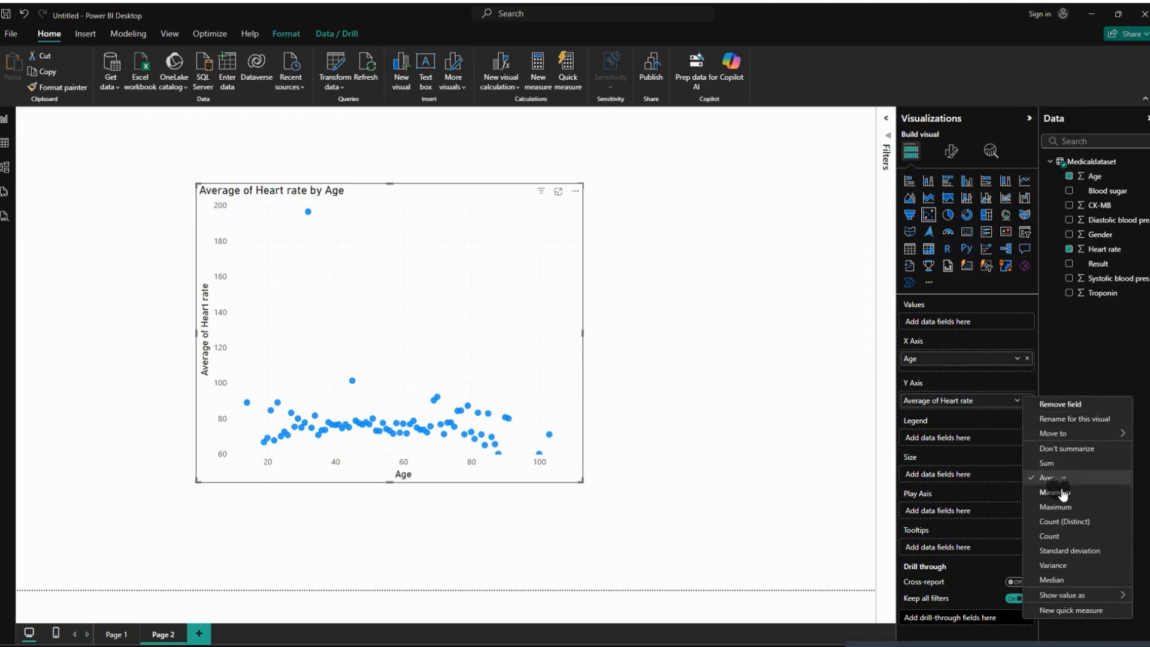
left_click(1048, 462)
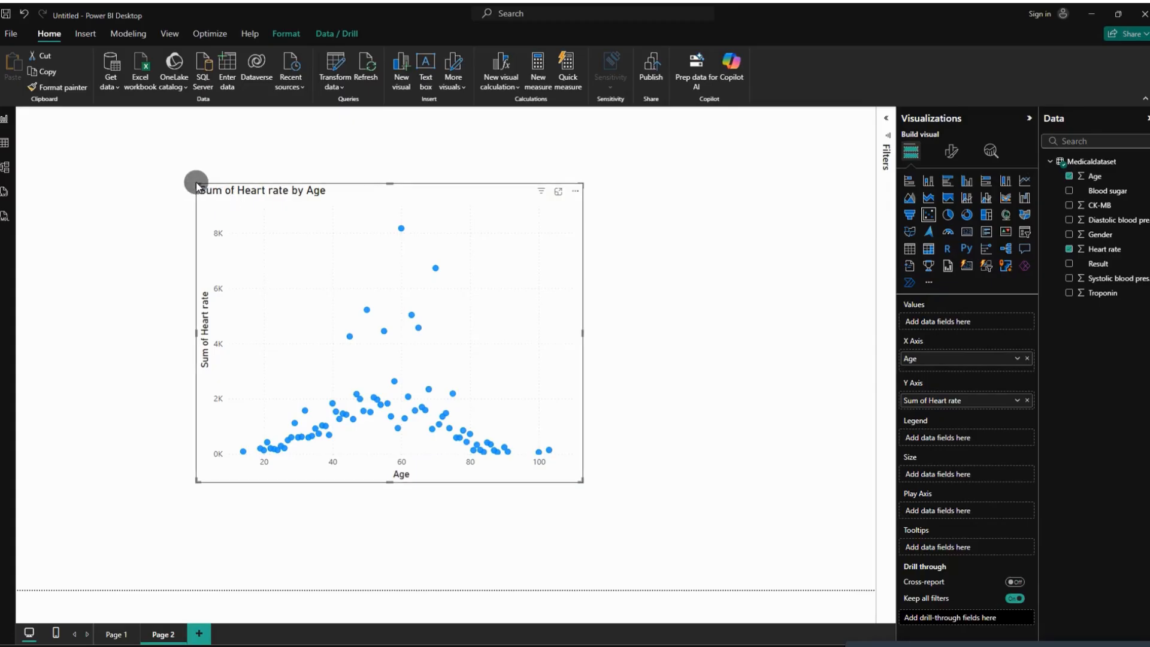
Enlarge the scatter chart by extending its upper-left and lower-right corners outward, and inspect the plotted points up to the highest one
left_click_drag(193, 179, 156, 132)
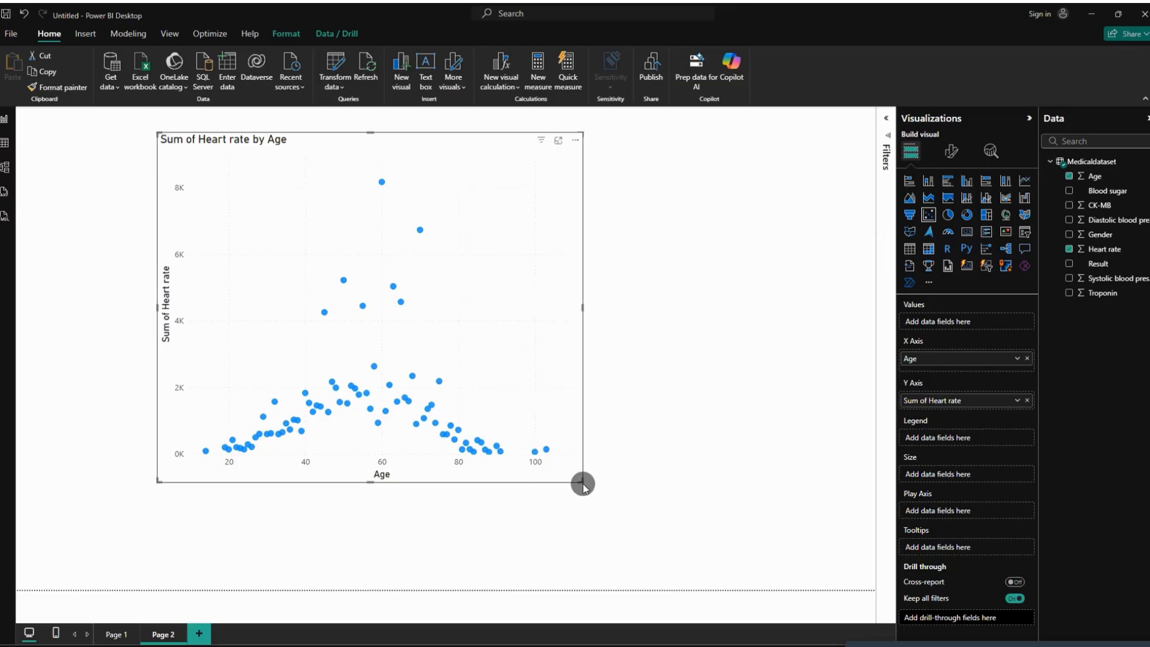
left_click_drag(579, 479, 663, 530)
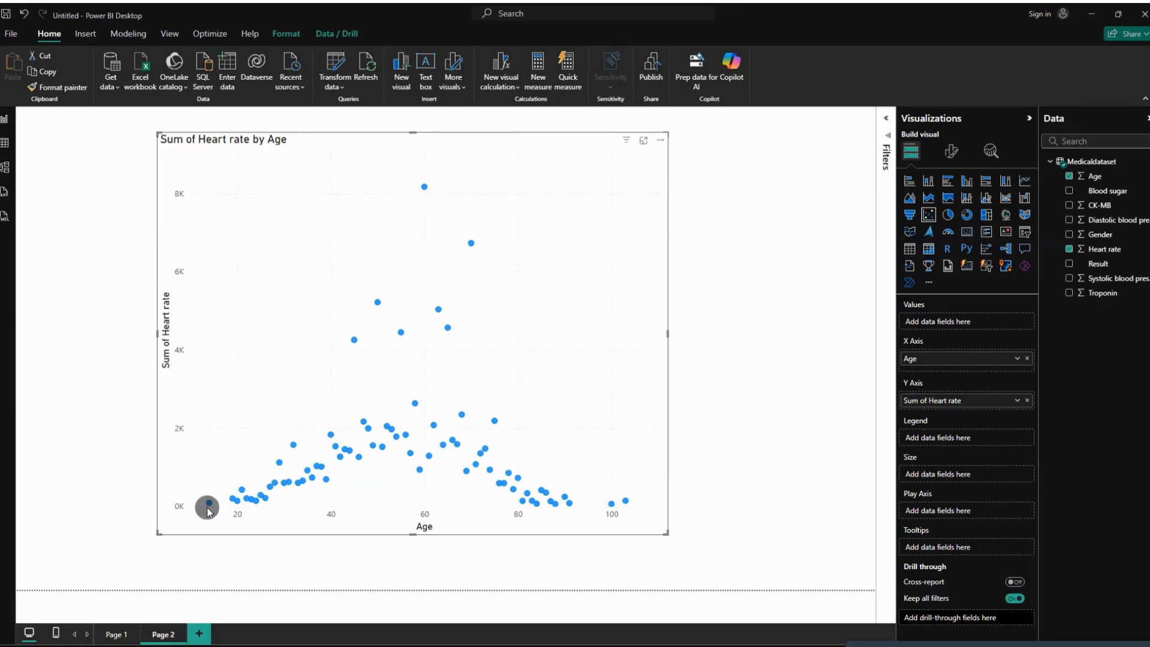
mouse_move(237, 505)
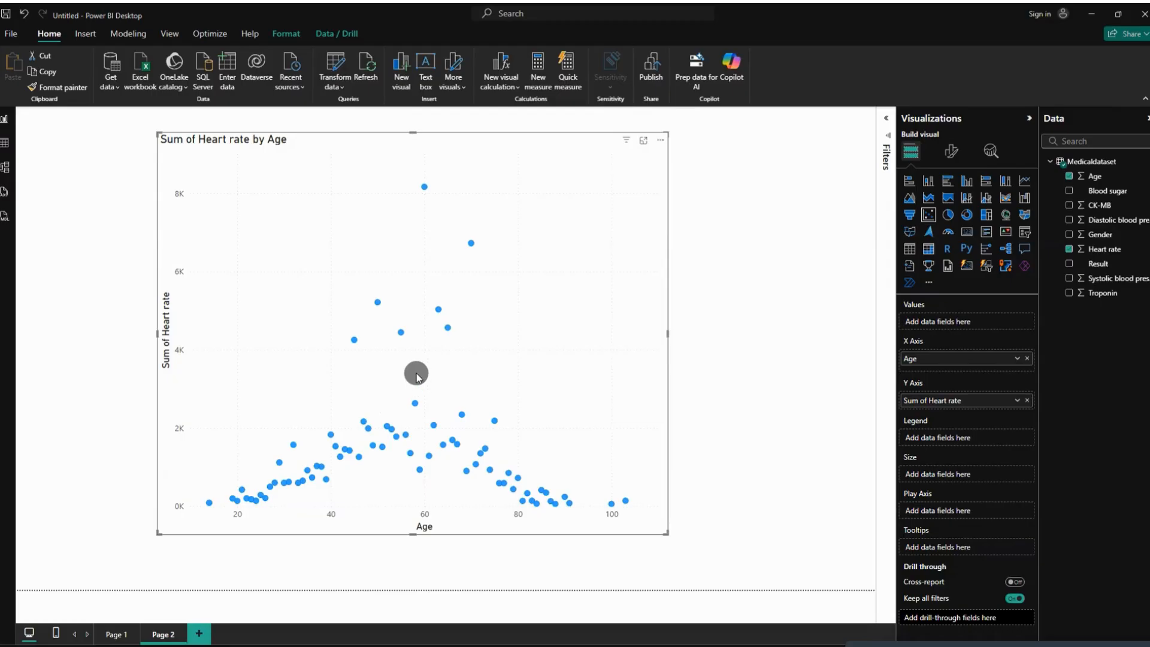
mouse_move(426, 190)
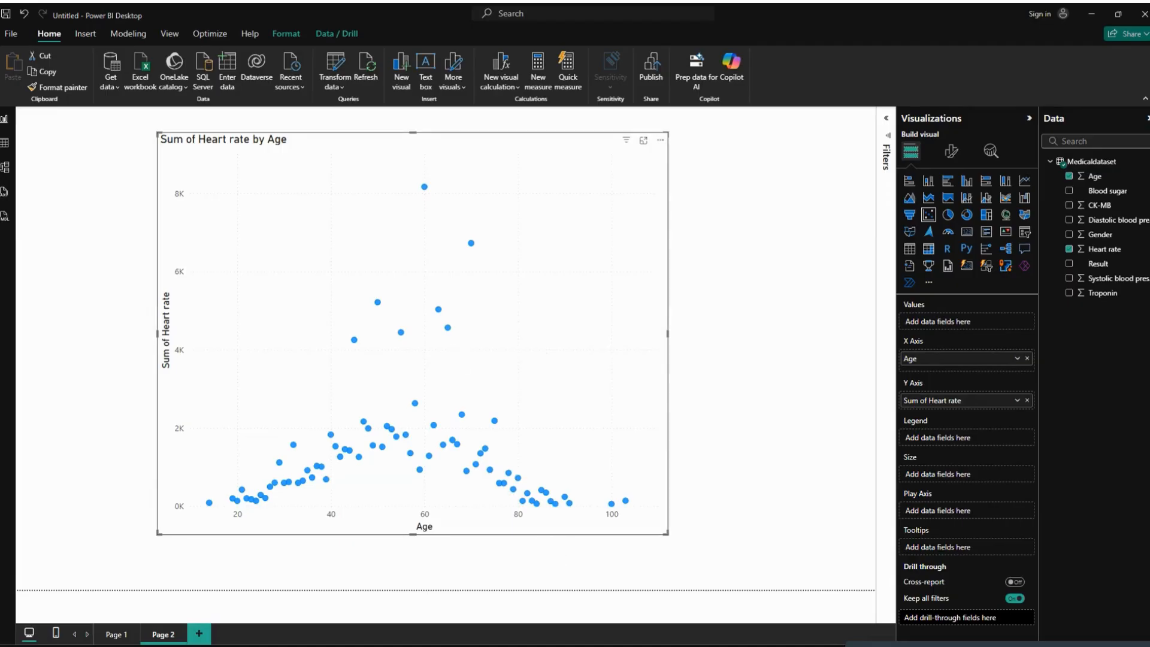
In Notepad, answer question 2: "Yes. Between 40 to 70 years, heart rates tend to increase, with the highest at age 60.", indenting the wrapped line
left_click(1091, 13)
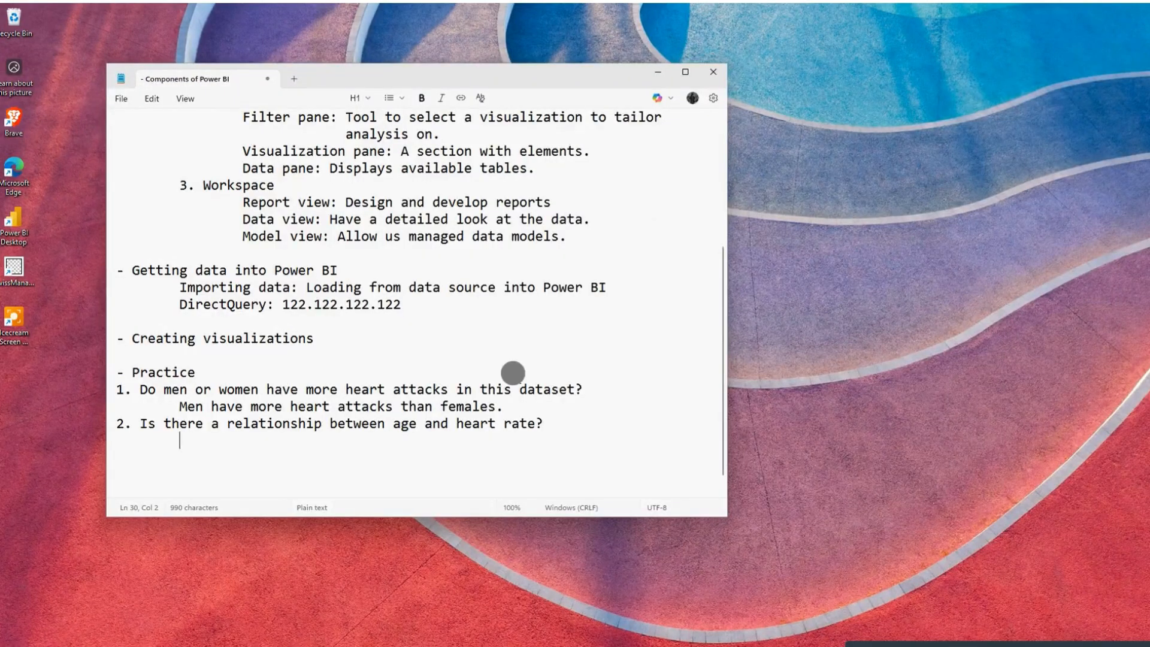
type("Y")
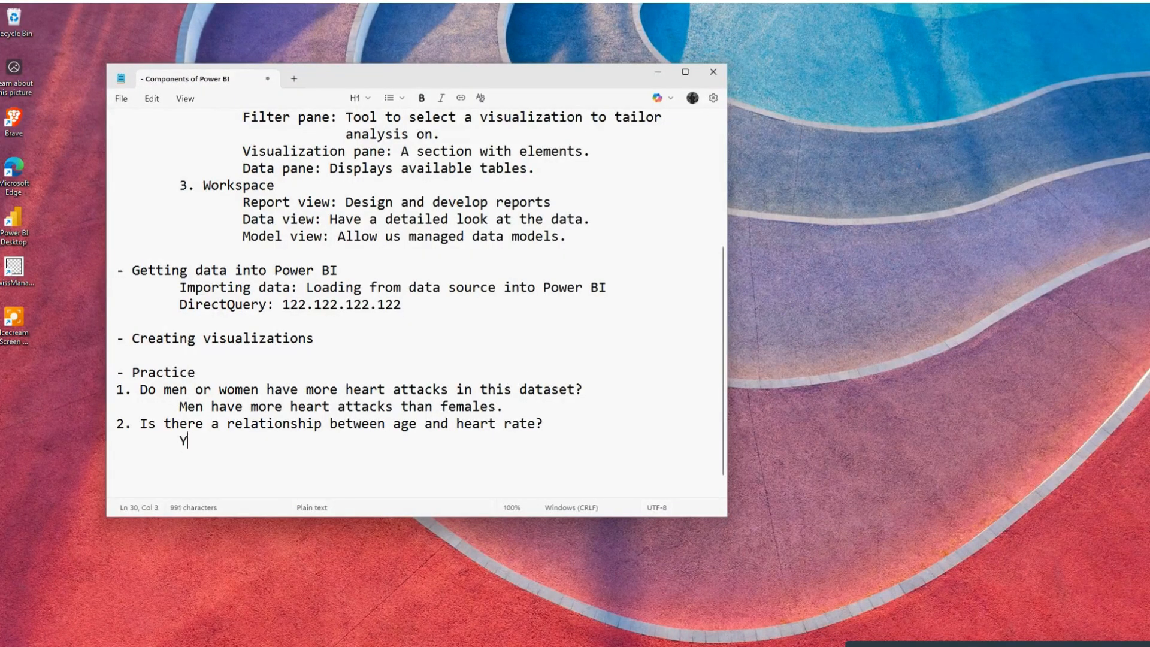
type("es. Between 4")
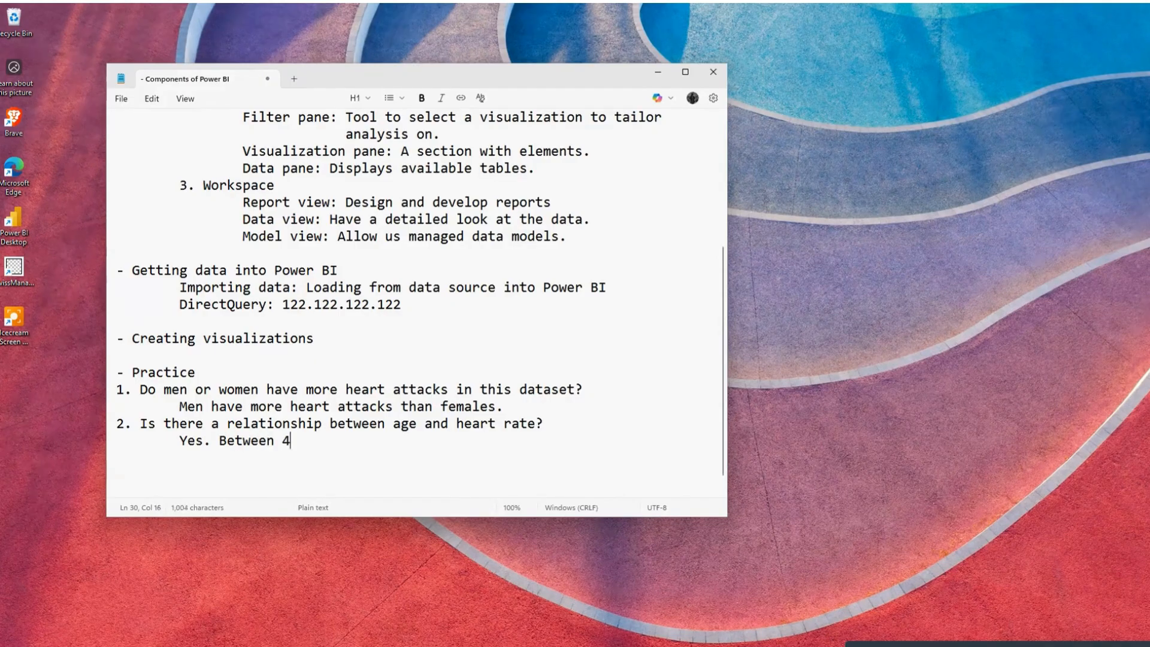
type("0 to 70 years")
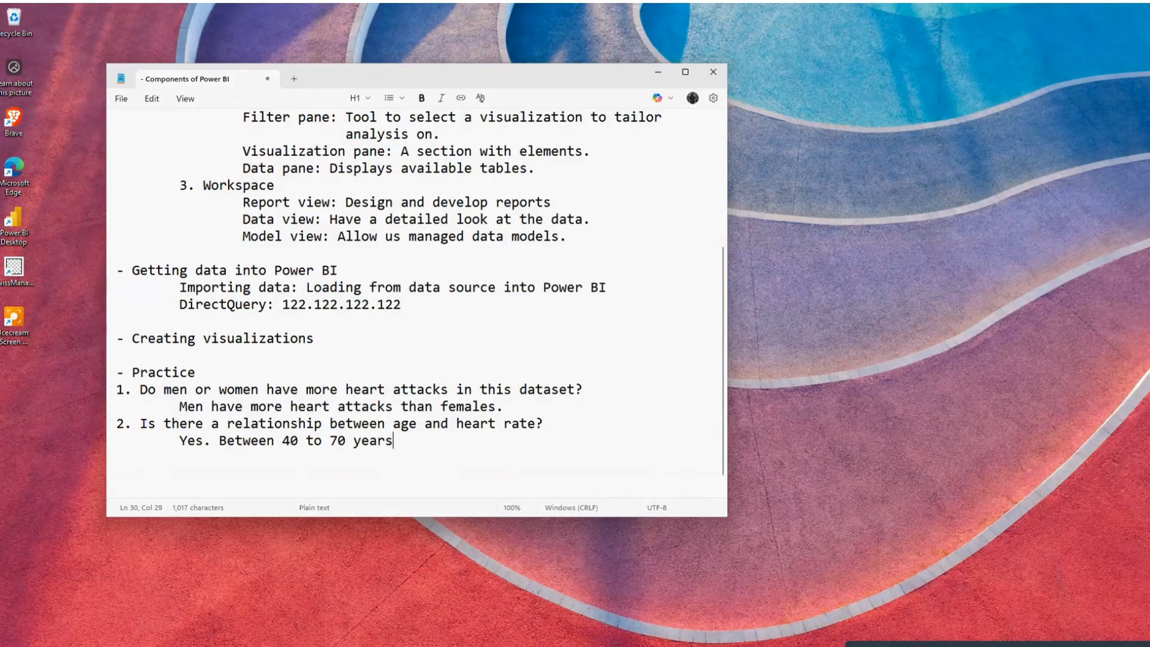
type(", heart rate")
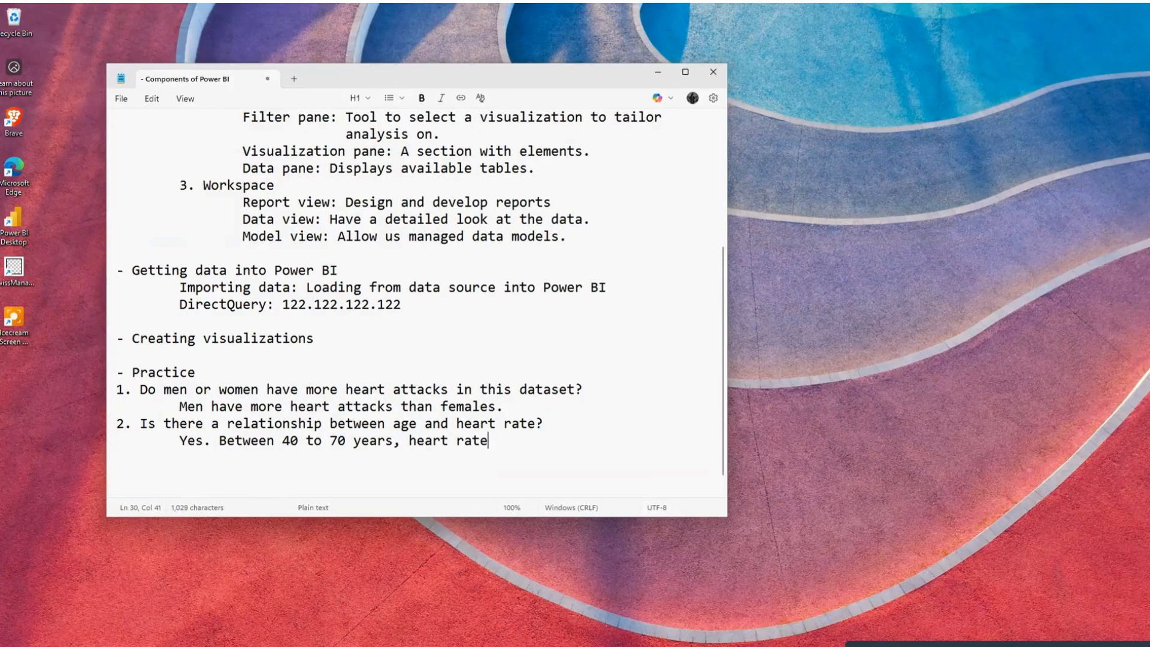
type("s tend to")
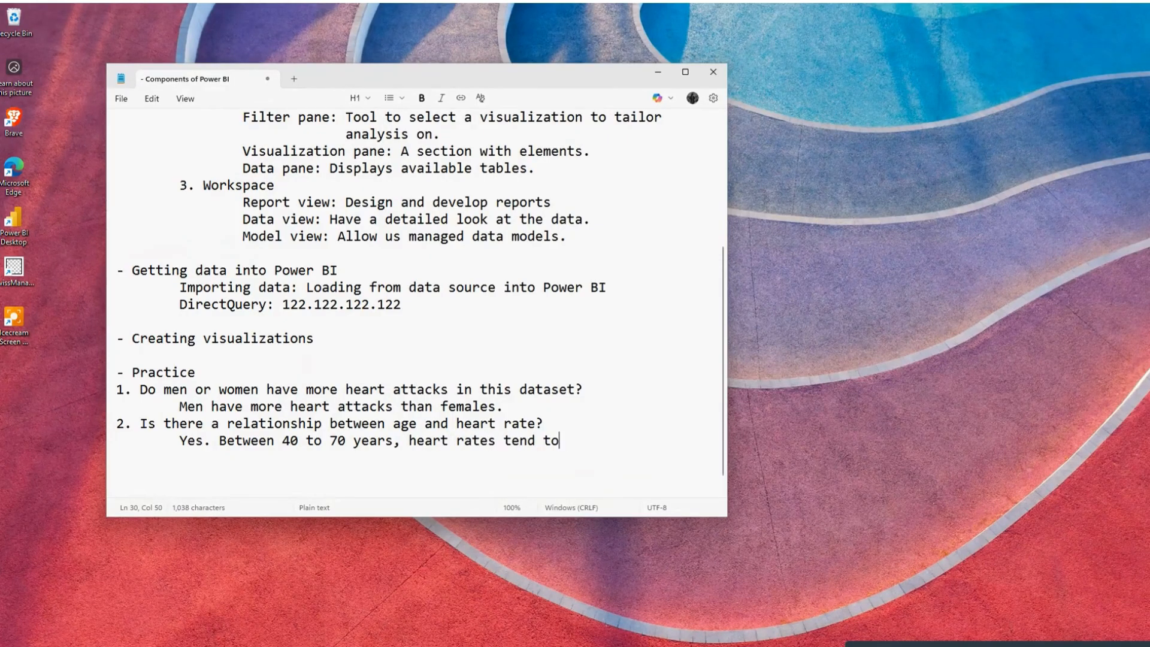
type(" incea")
key("BackSpace")
key("BackSpace")
type("rease.")
key("BackSpace")
type(", with the ")
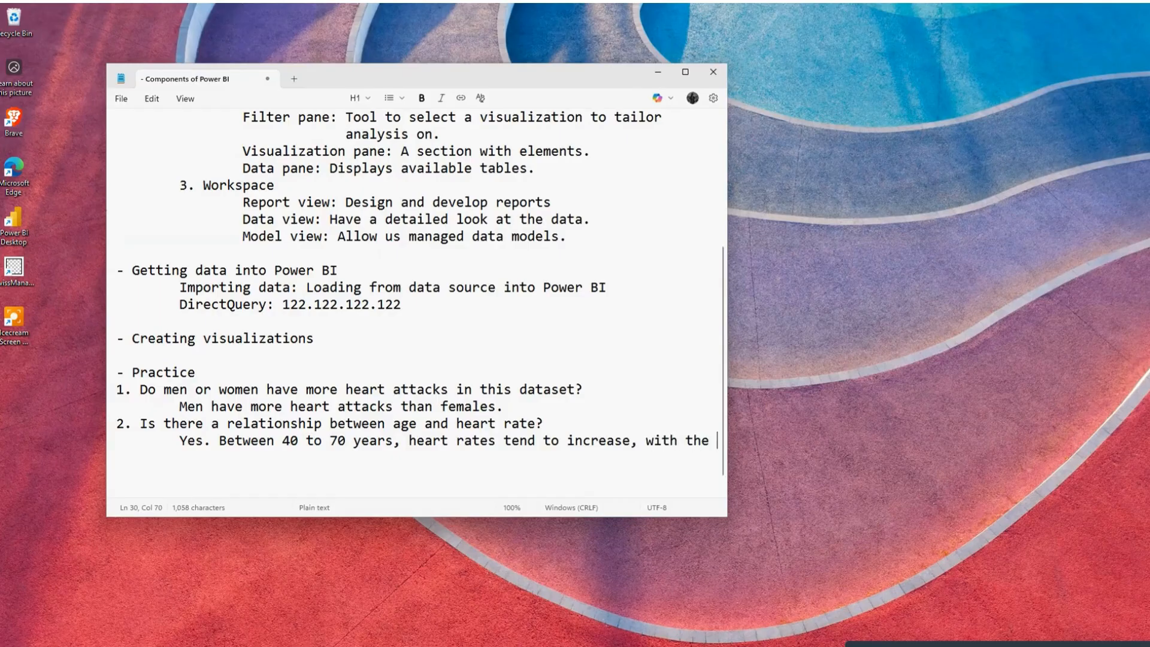
type("highest at age ")
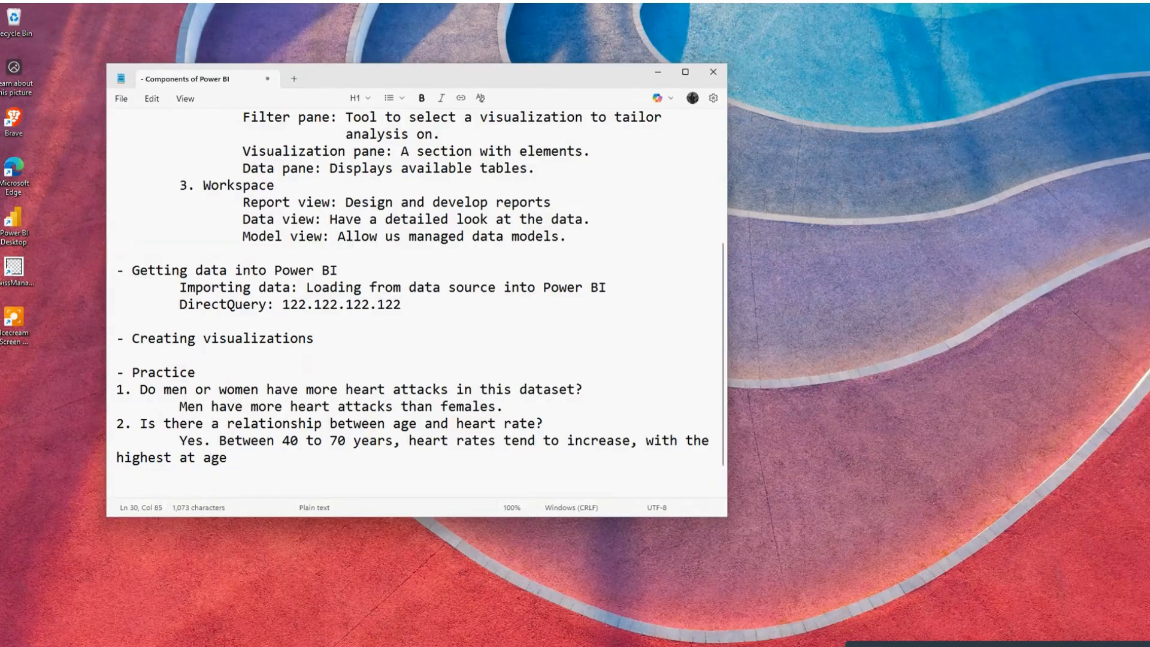
type("60.")
left_click(117, 458)
key("Tab")
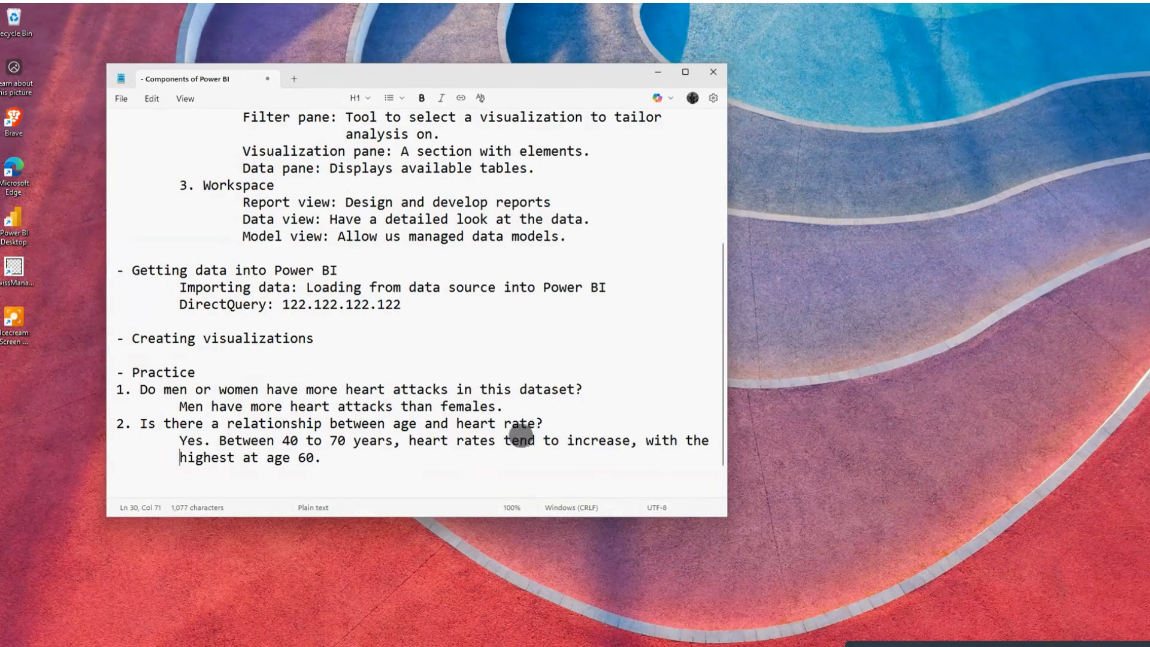
Start a new line numbered "3." below the answer, and check the scatter chart in Power BI before returning to the notes
left_click(406, 455)
key("Return")
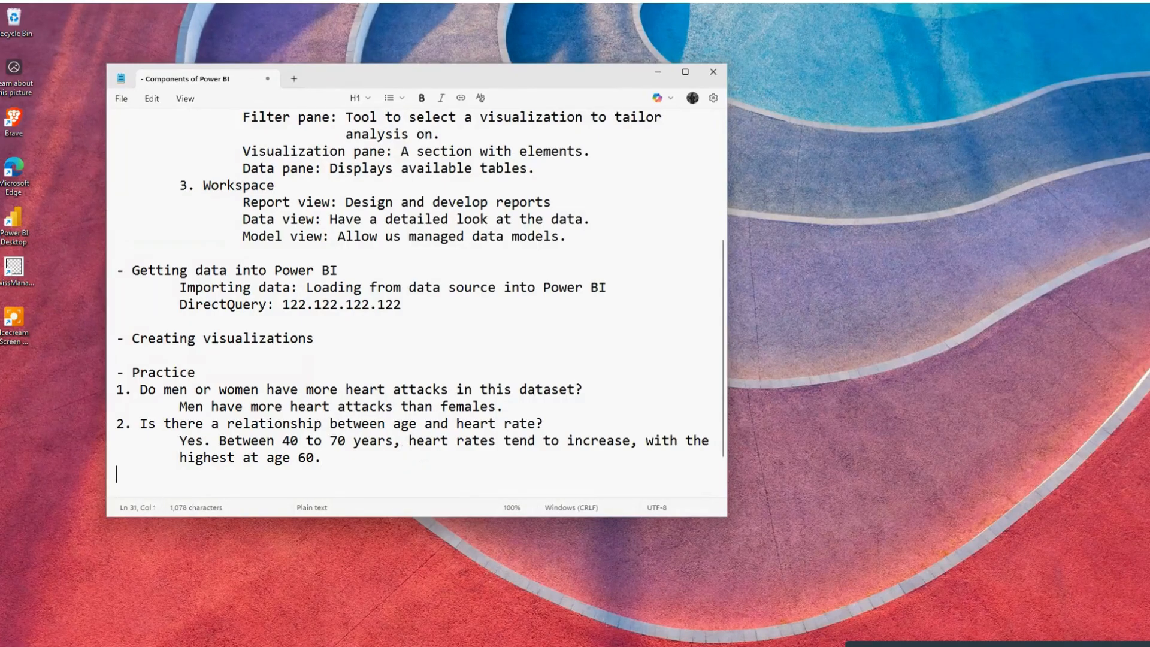
type("3.")
mouse_move(753, 640)
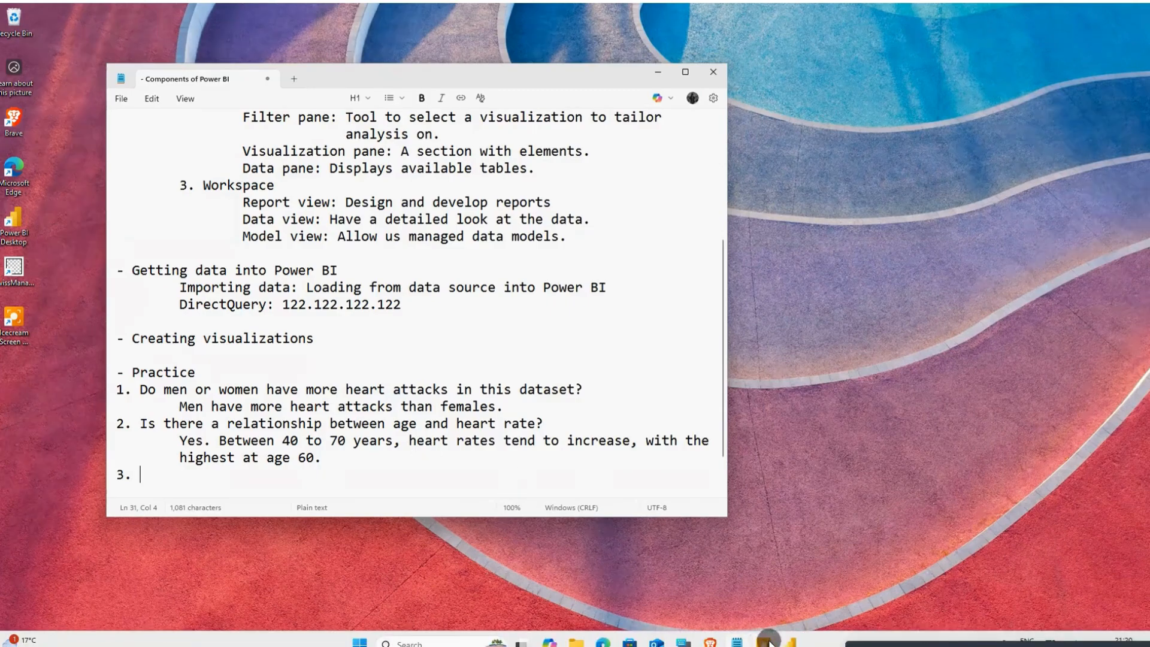
left_click(757, 532)
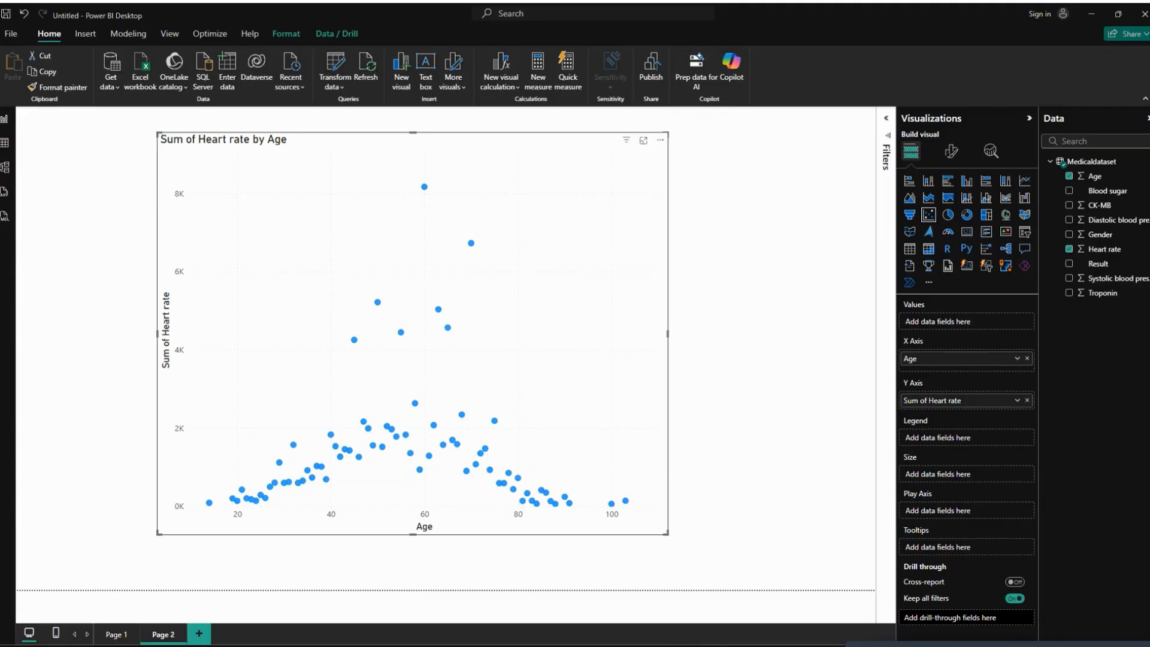
left_click(1095, 17)
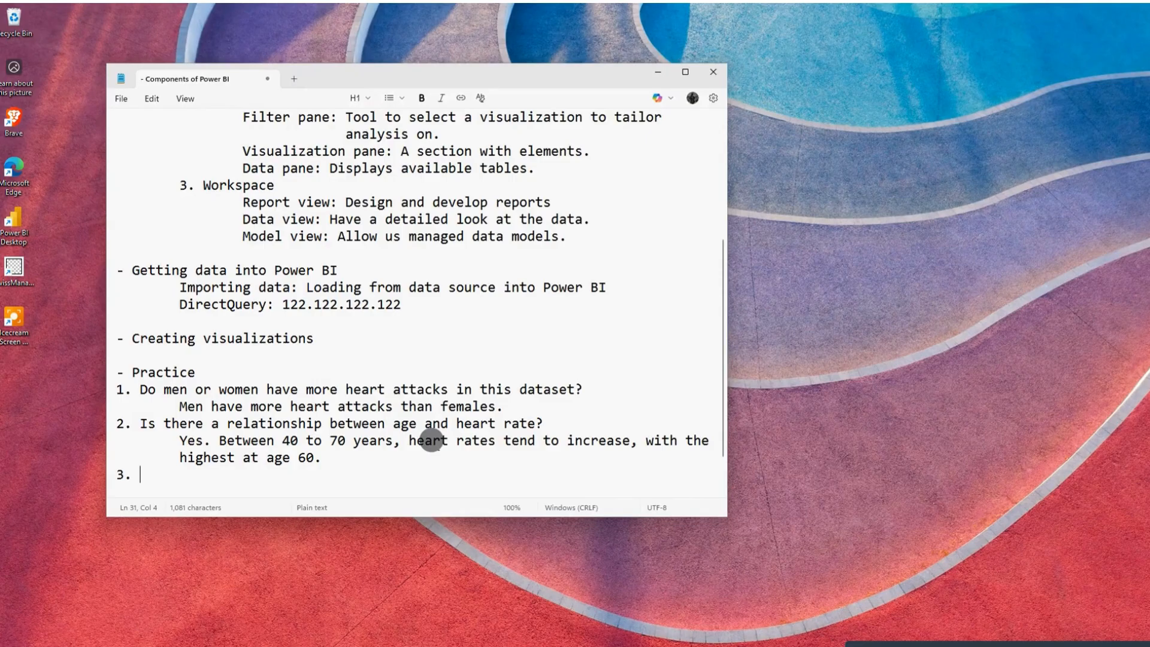
Write practice question 3 as "How does average heart rate change across different ages?" and add an indented answer line below it
type("How does")
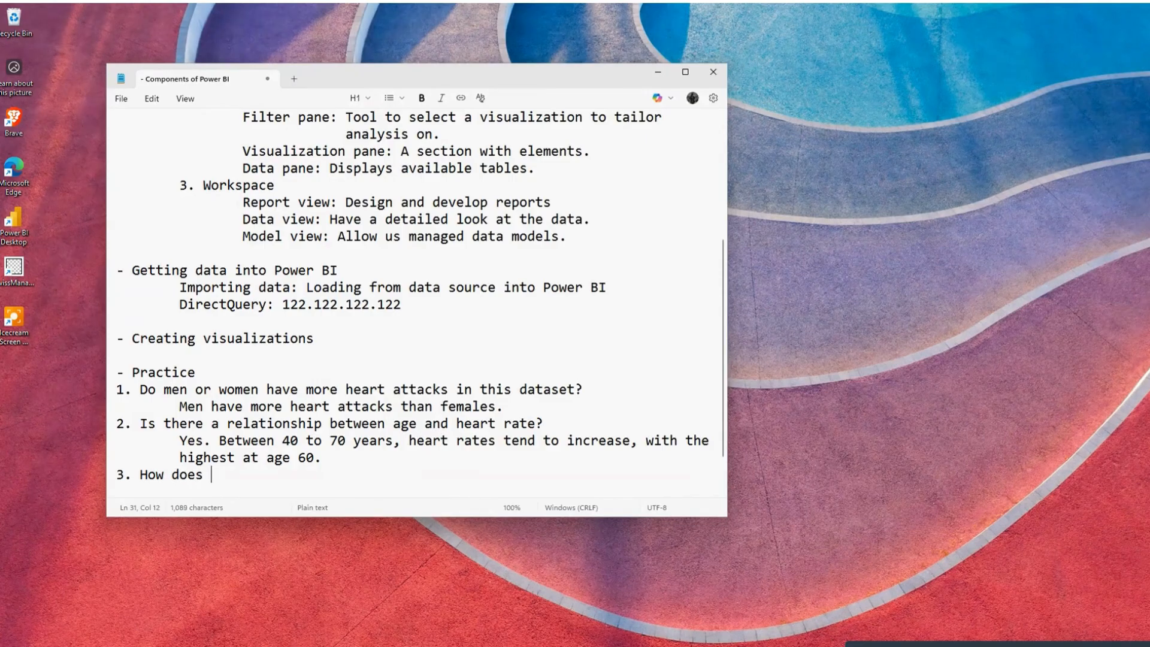
type(" average ")
type("ha")
type("ea")
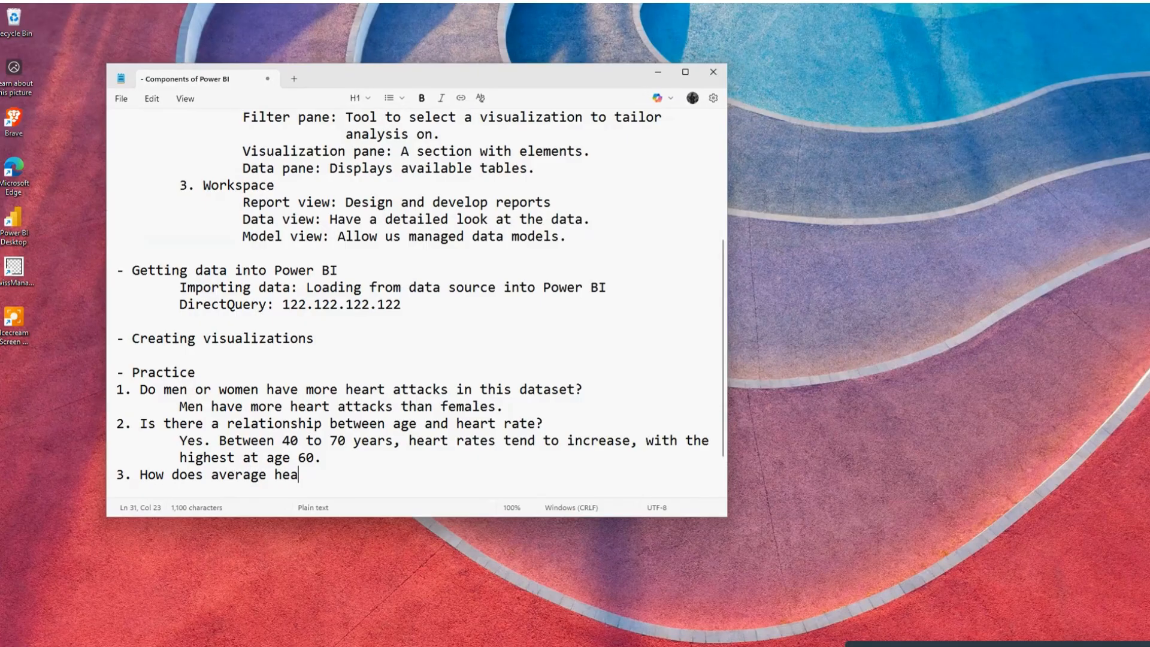
type("rt rate chan")
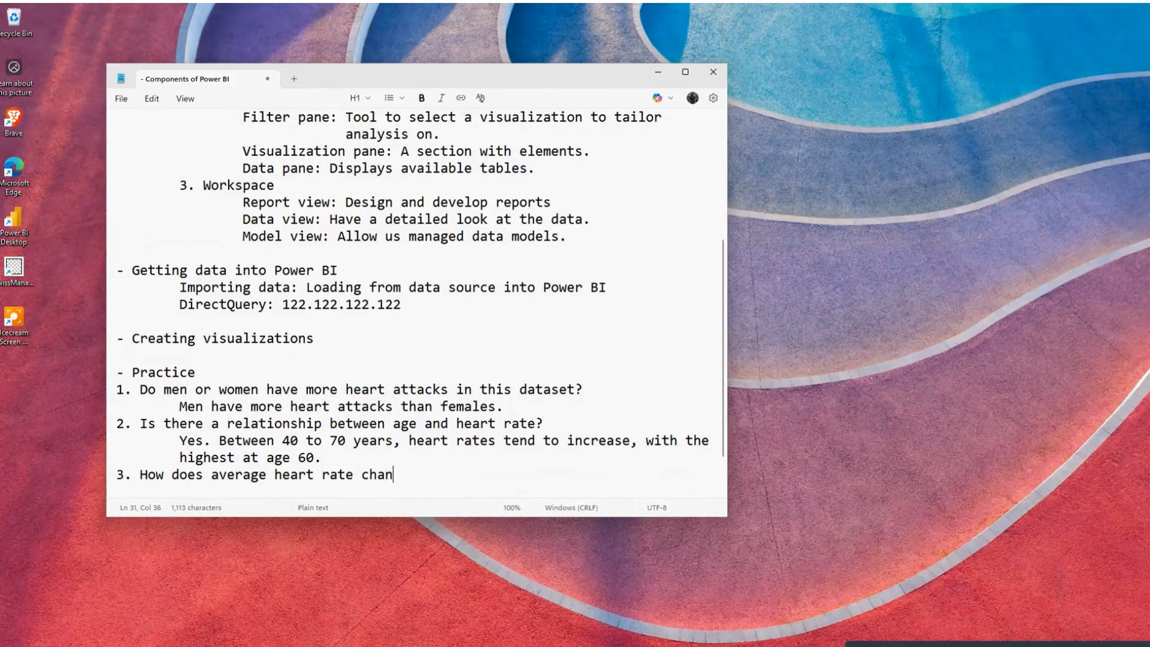
type("ges across diffe")
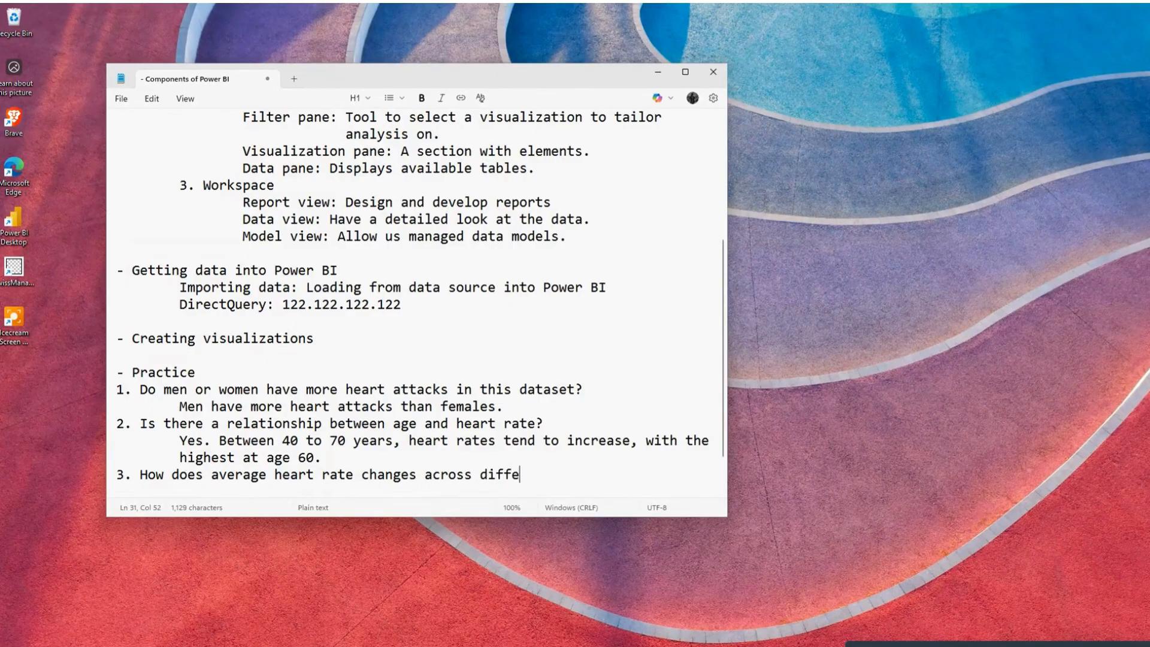
type("rent ages?")
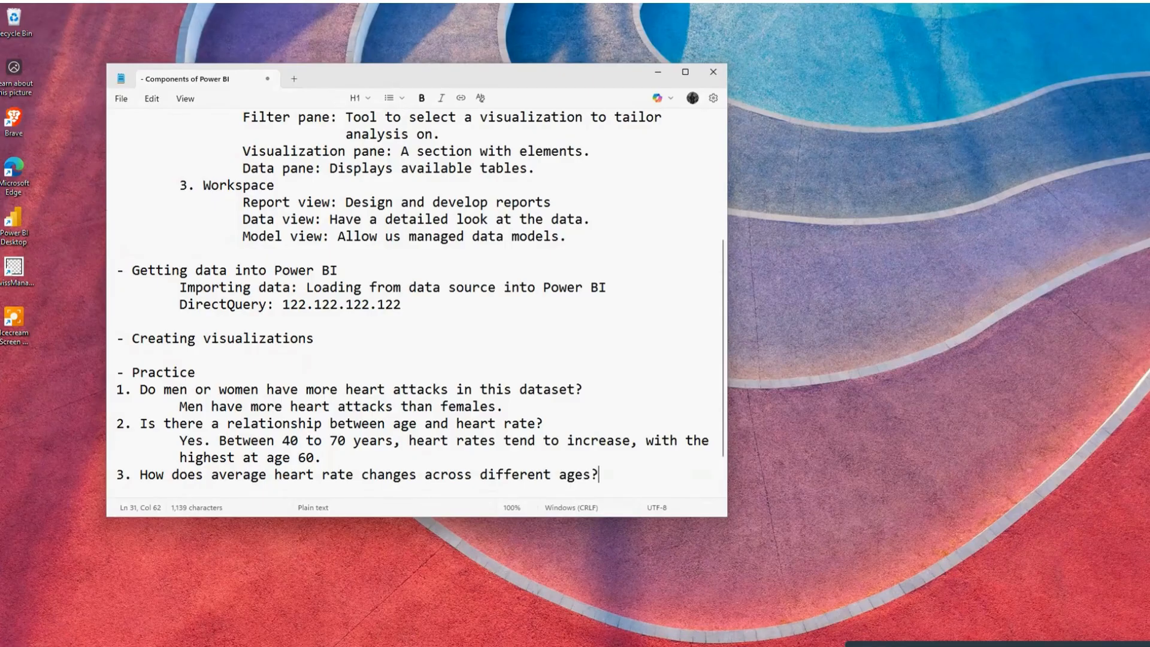
key("Return")
key("Tab")
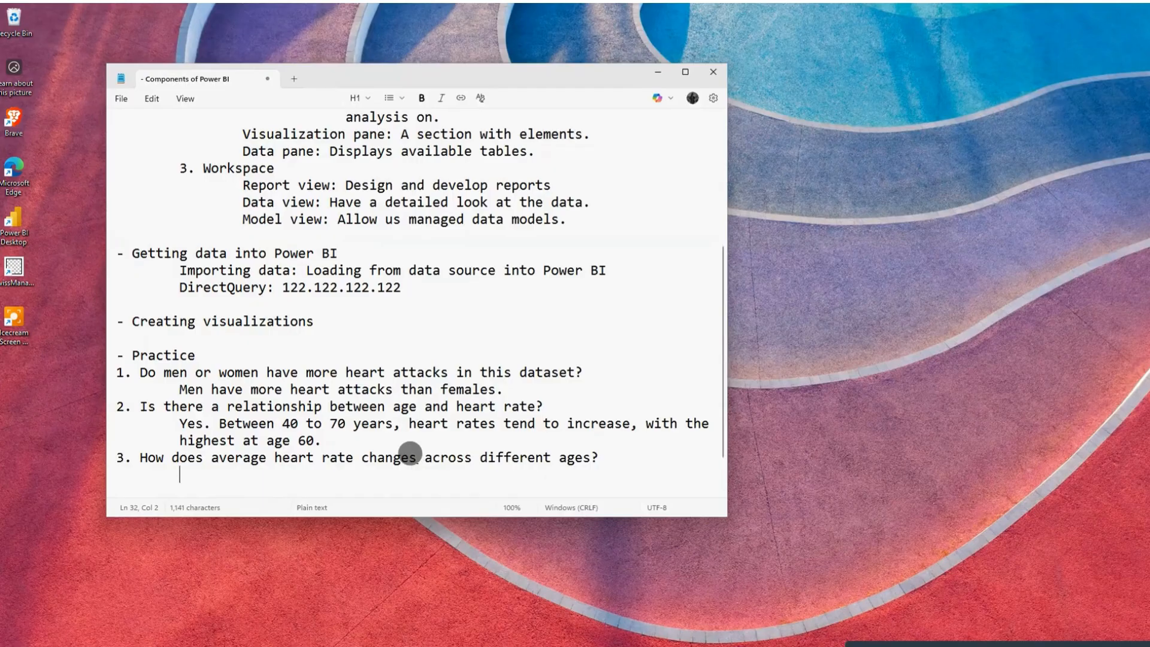
left_click(417, 458)
key("BackSpace")
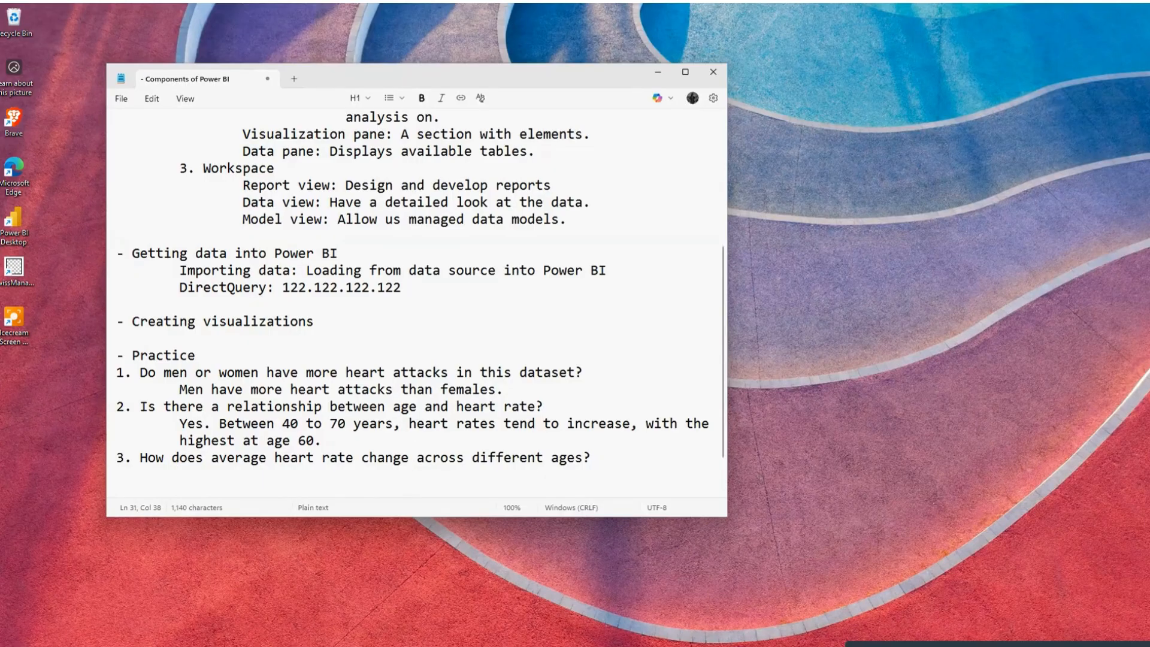
Switch to Power BI, add a new report page, and insert a line chart, moved inward from the page corner and enlarged
left_click(180, 474)
left_click(782, 640)
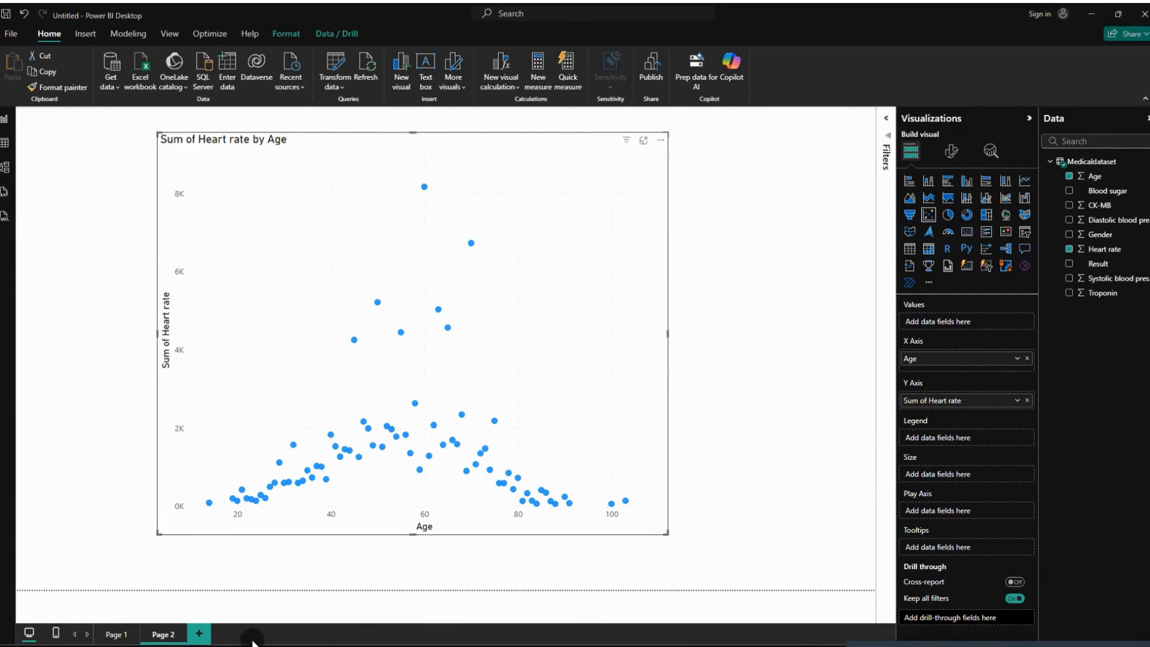
left_click(200, 633)
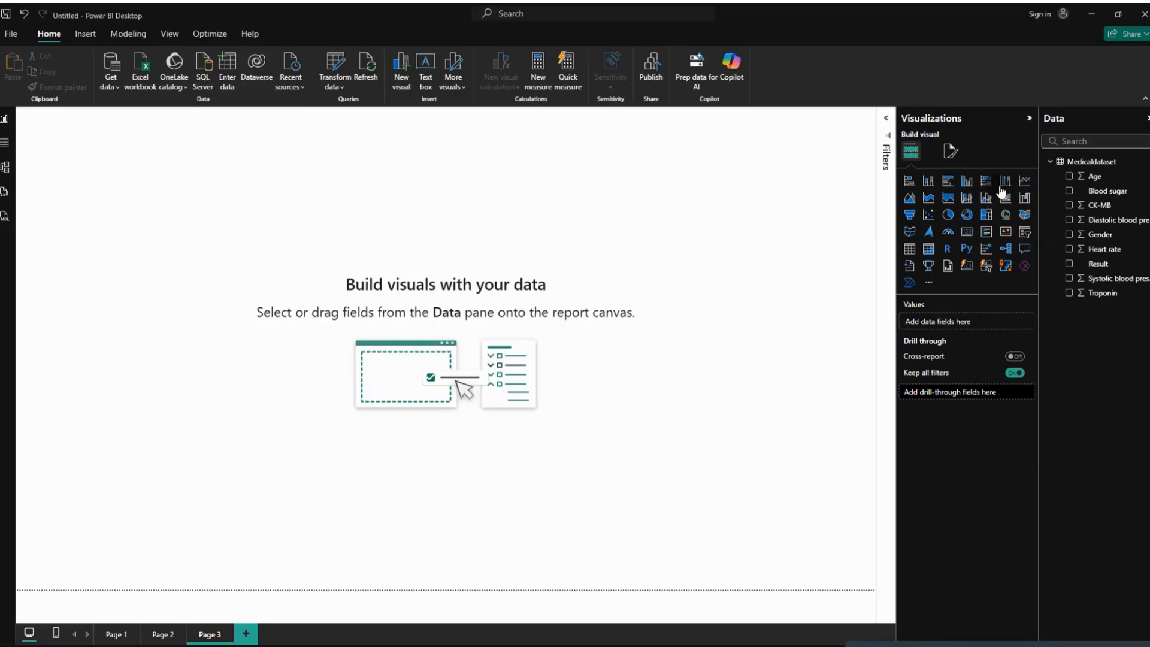
left_click(1024, 185)
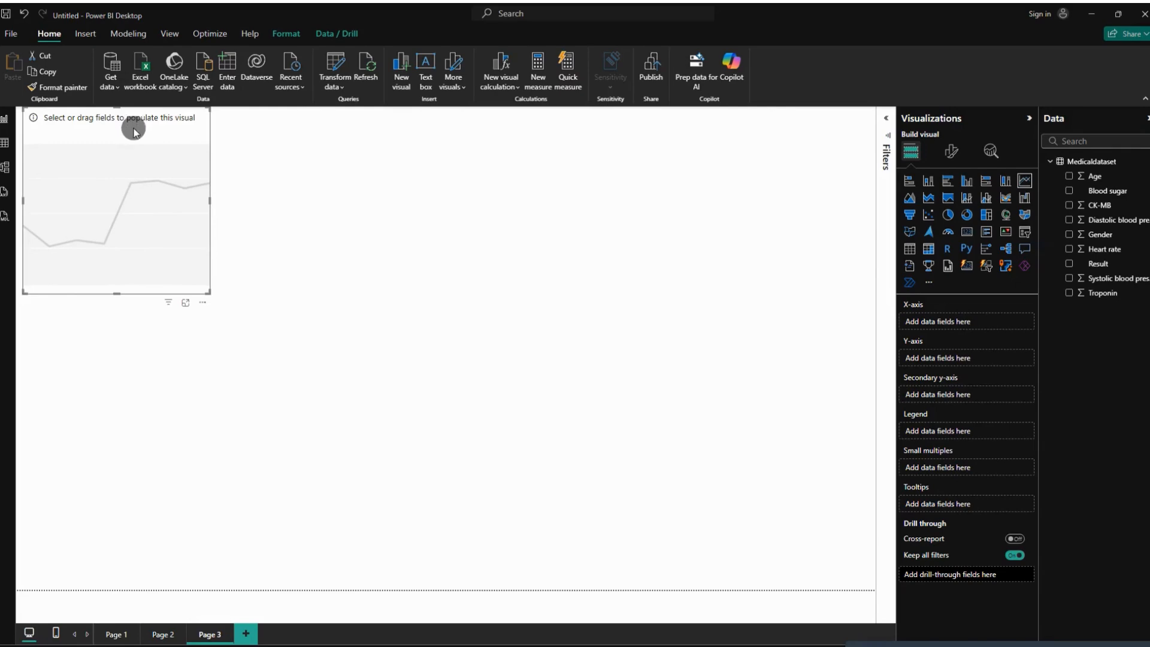
left_click_drag(141, 125, 264, 216)
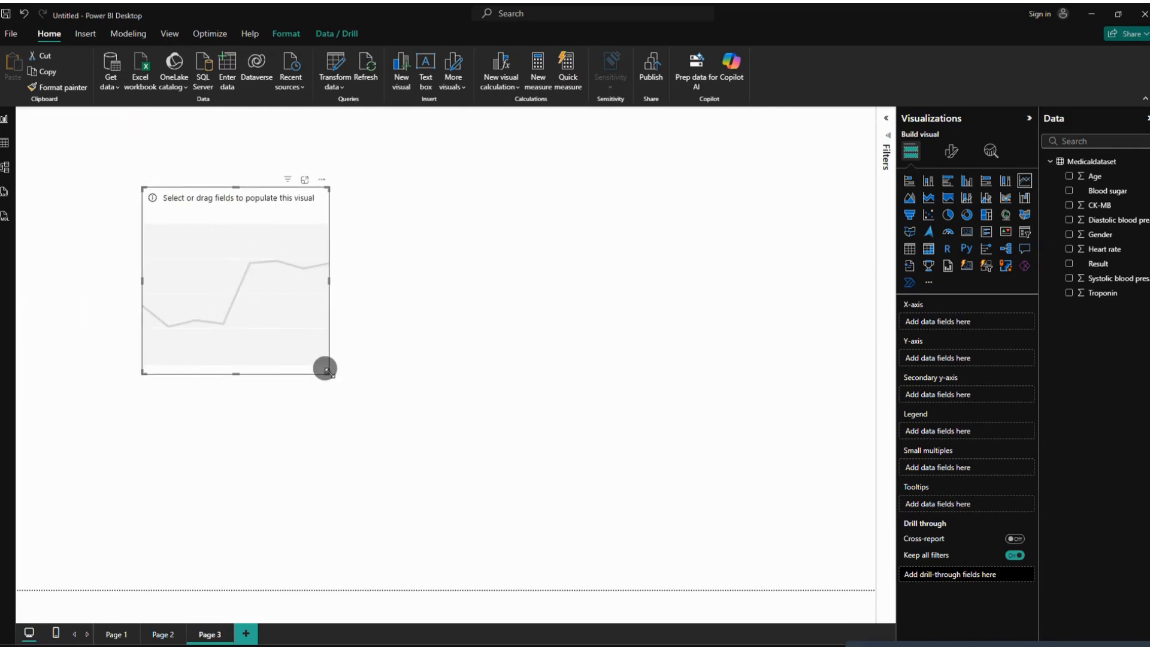
left_click_drag(328, 372, 647, 522)
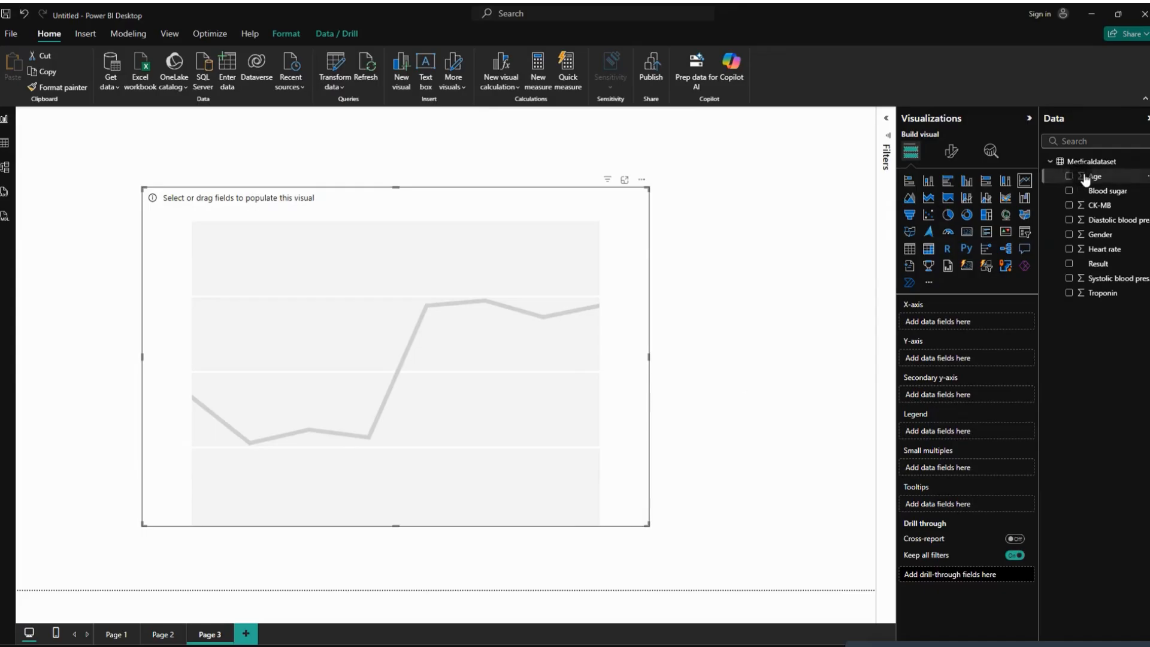
Plot Age on the line chart's X-axis and Heart rate on its Y-axis, aggregated as Average
left_click_drag(1085, 179, 961, 321)
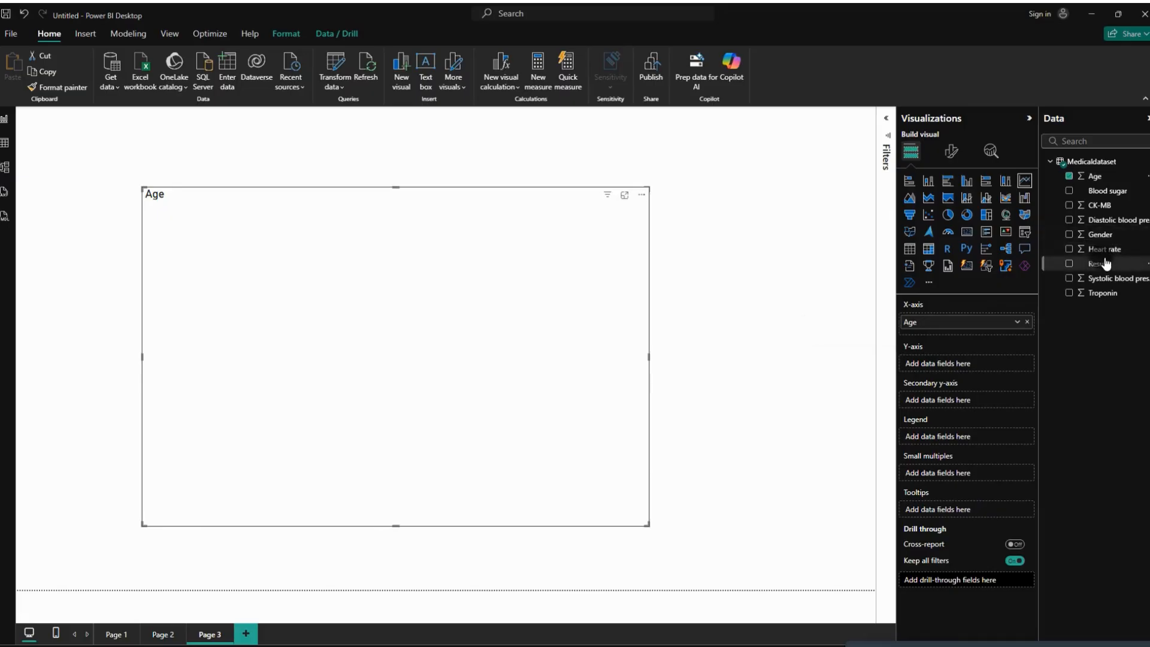
left_click_drag(1098, 253, 971, 368)
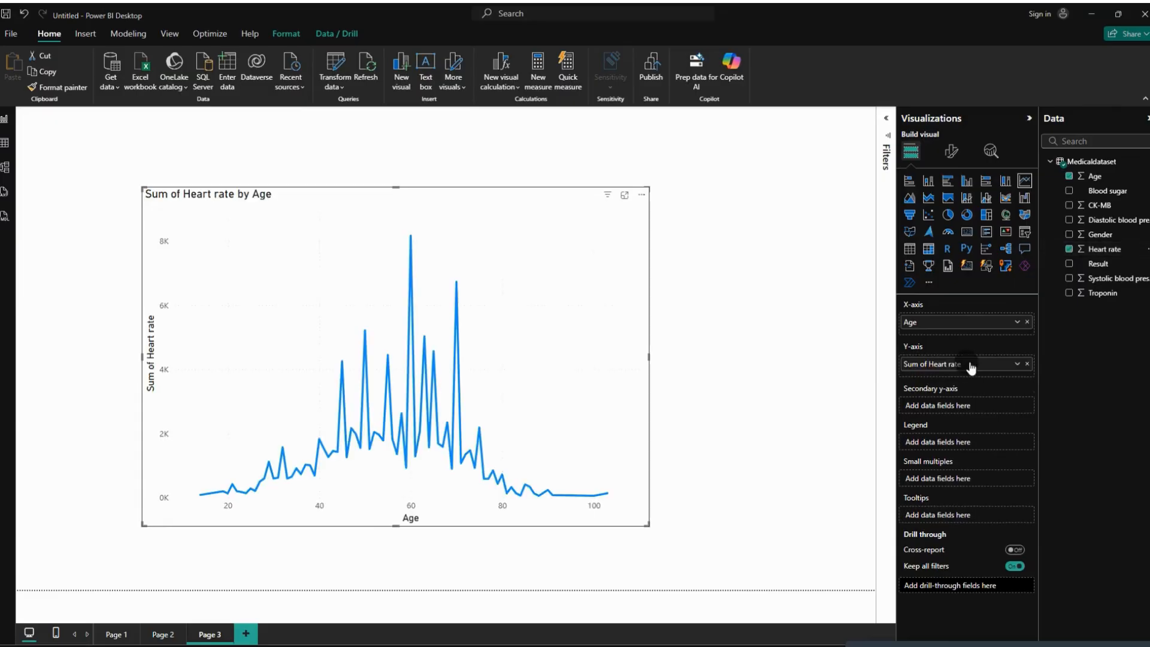
left_click(1016, 364)
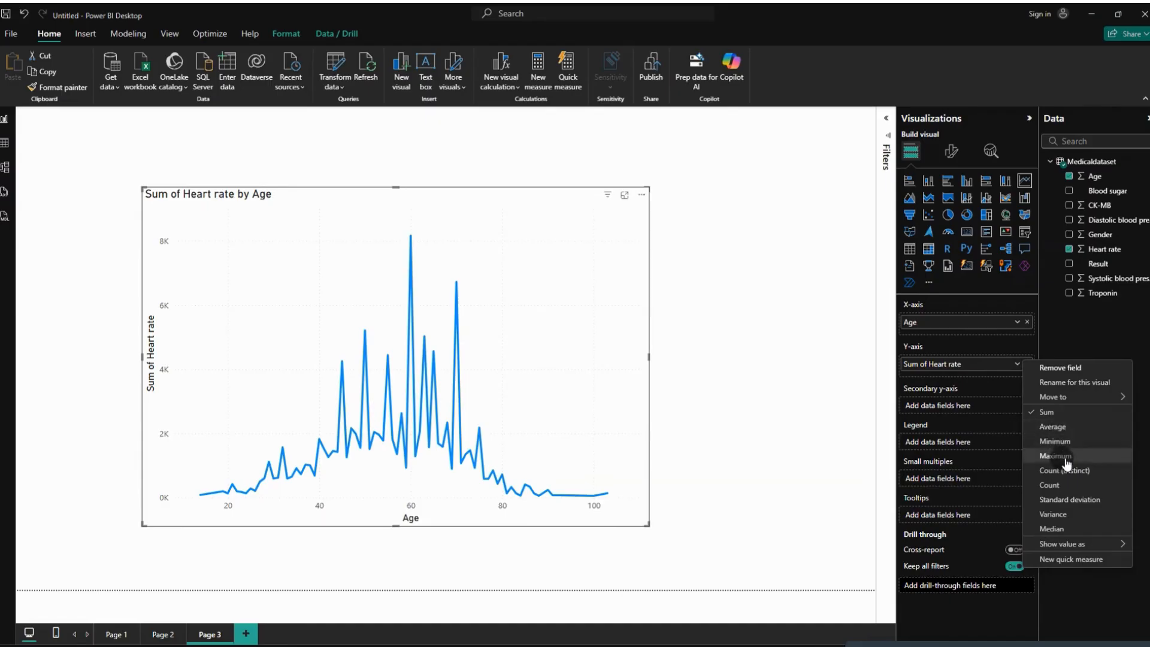
left_click(1055, 426)
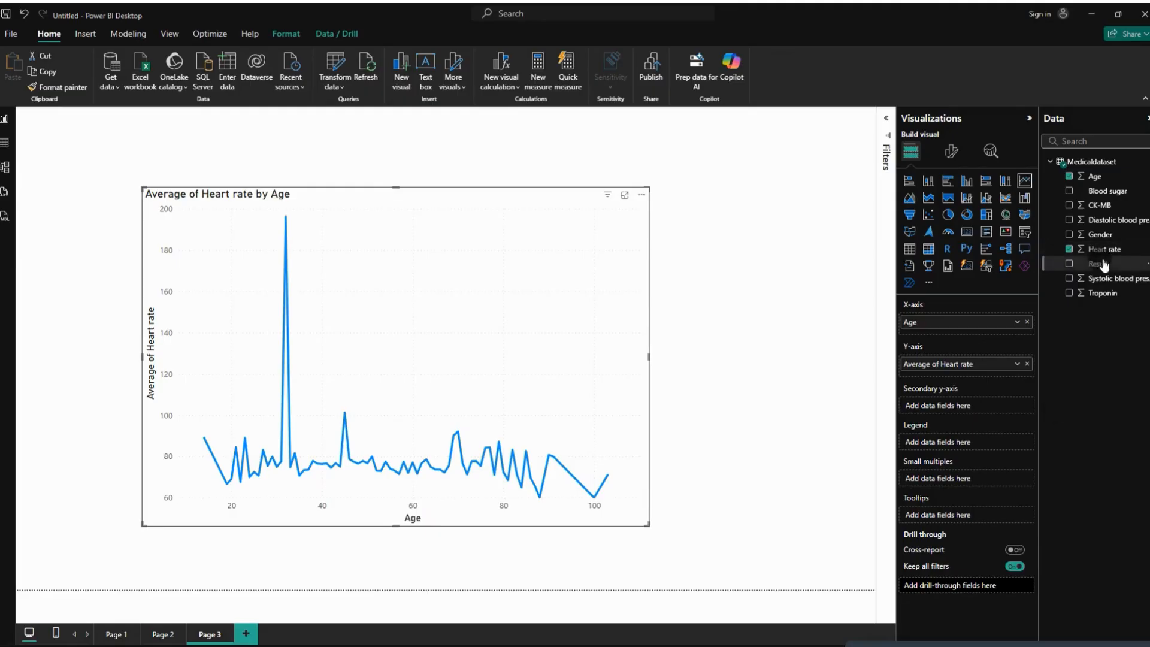
Split the line chart by Result using the legend, and enlarge it toward the upper-left and the right
left_click_drag(1104, 266, 974, 442)
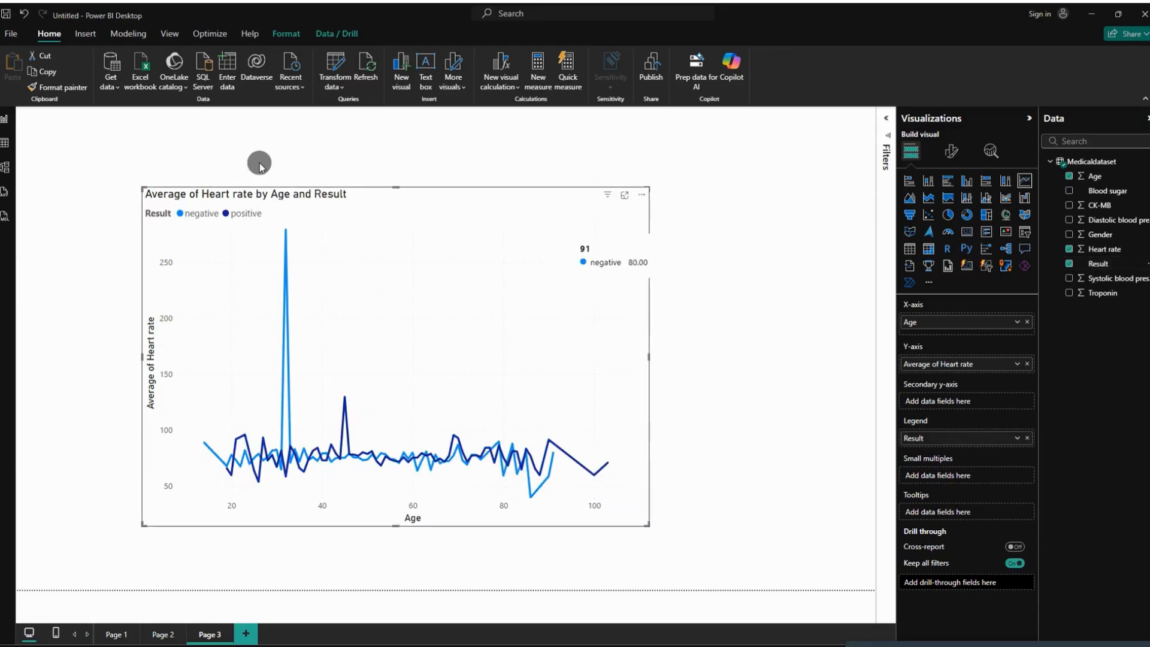
left_click_drag(139, 186, 99, 115)
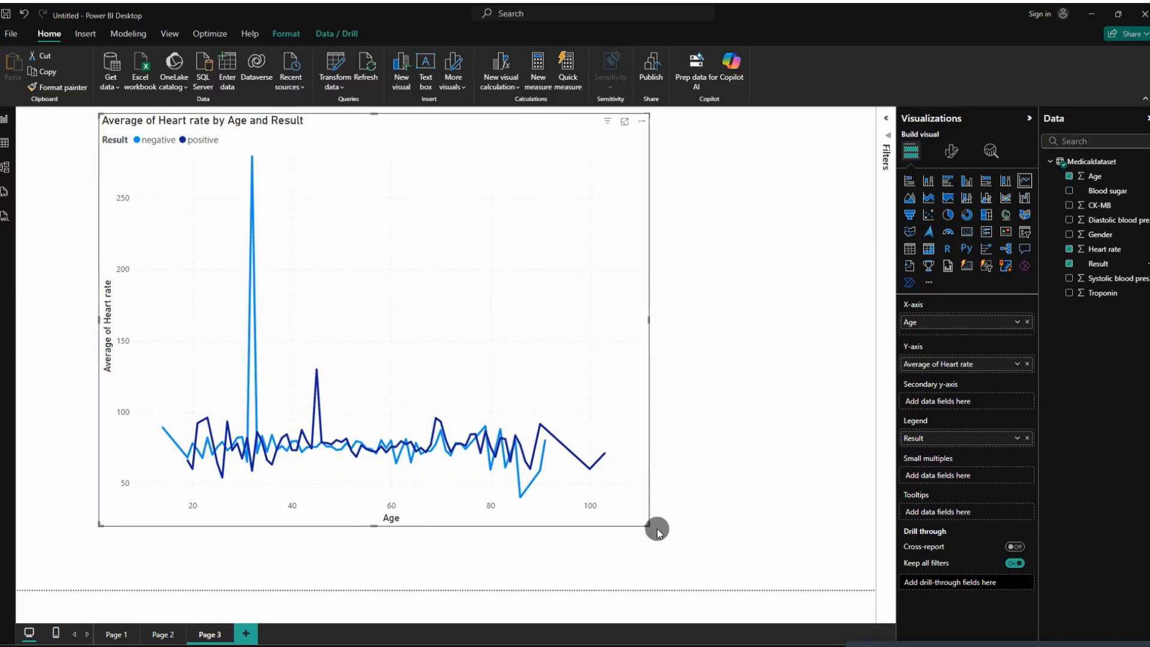
left_click_drag(646, 523, 846, 525)
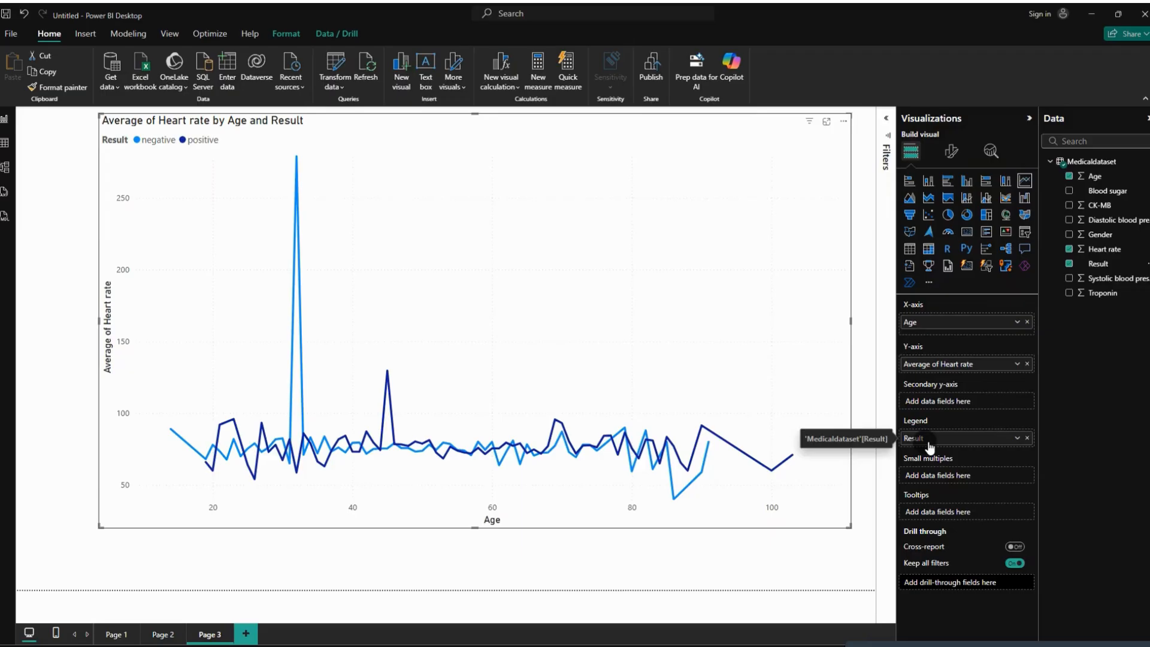
Examine the negative and positive lines' peaks and lows across ages, highlighting the negative series briefly and clearing the highlight
mouse_move(744, 456)
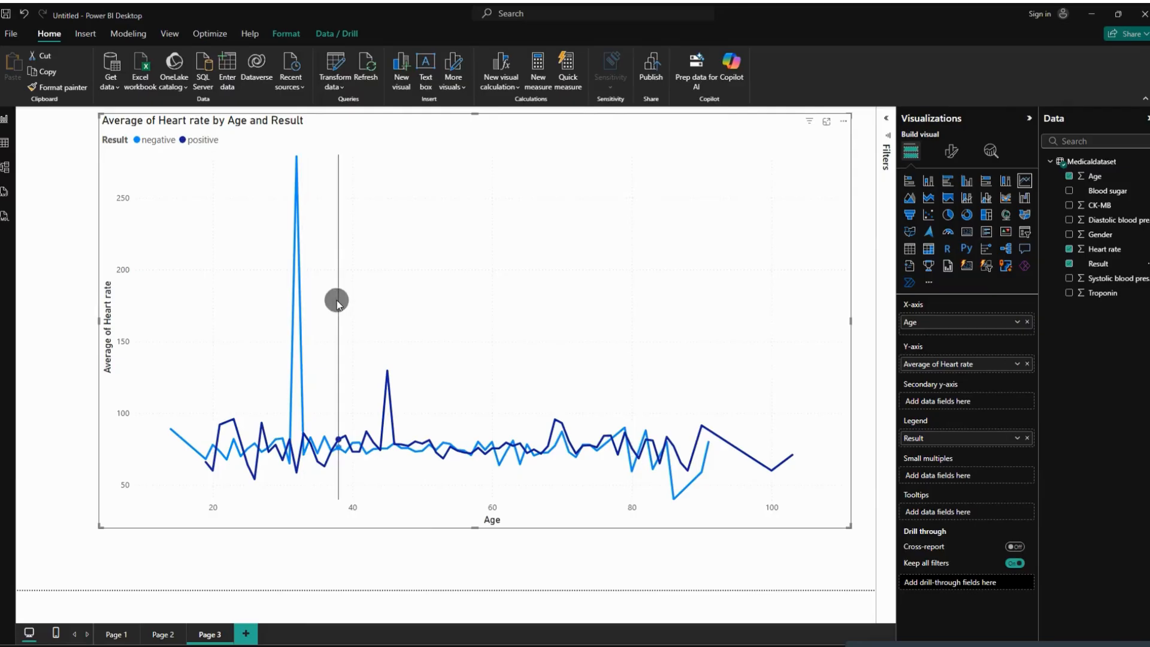
mouse_move(387, 388)
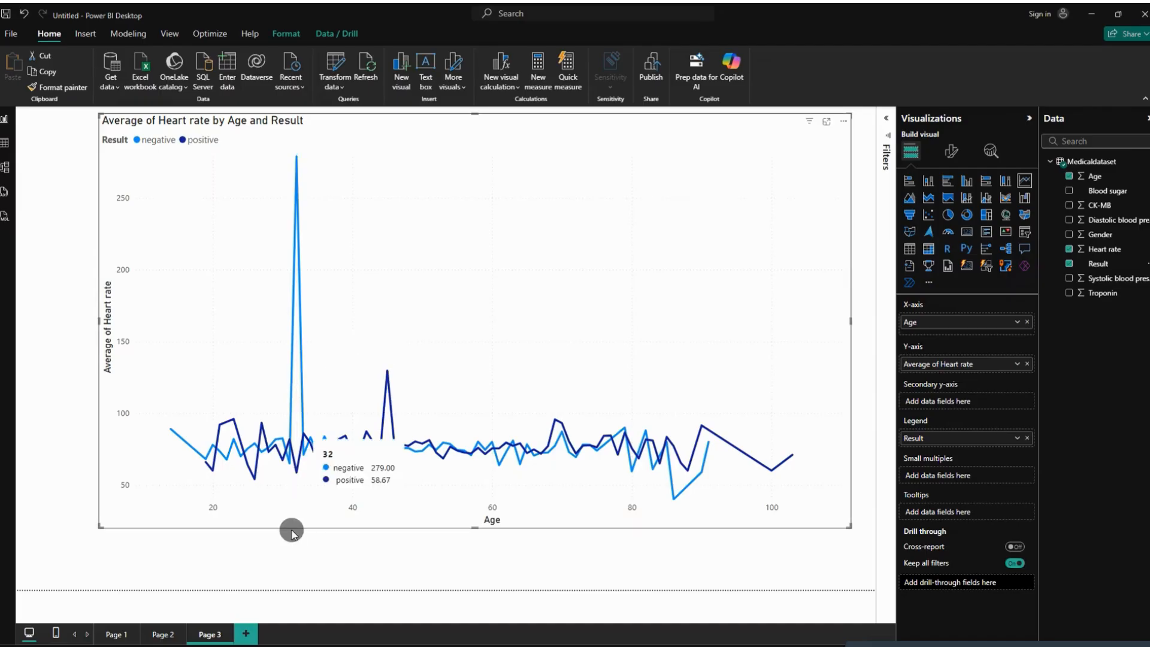
mouse_move(297, 499)
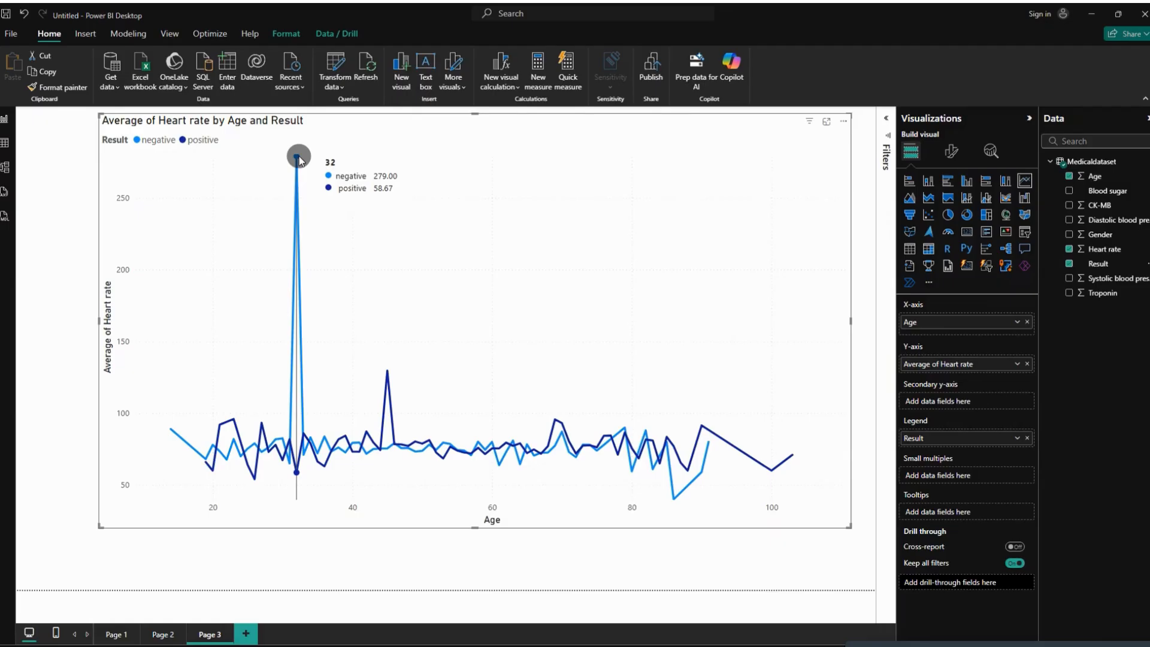
left_click(299, 157)
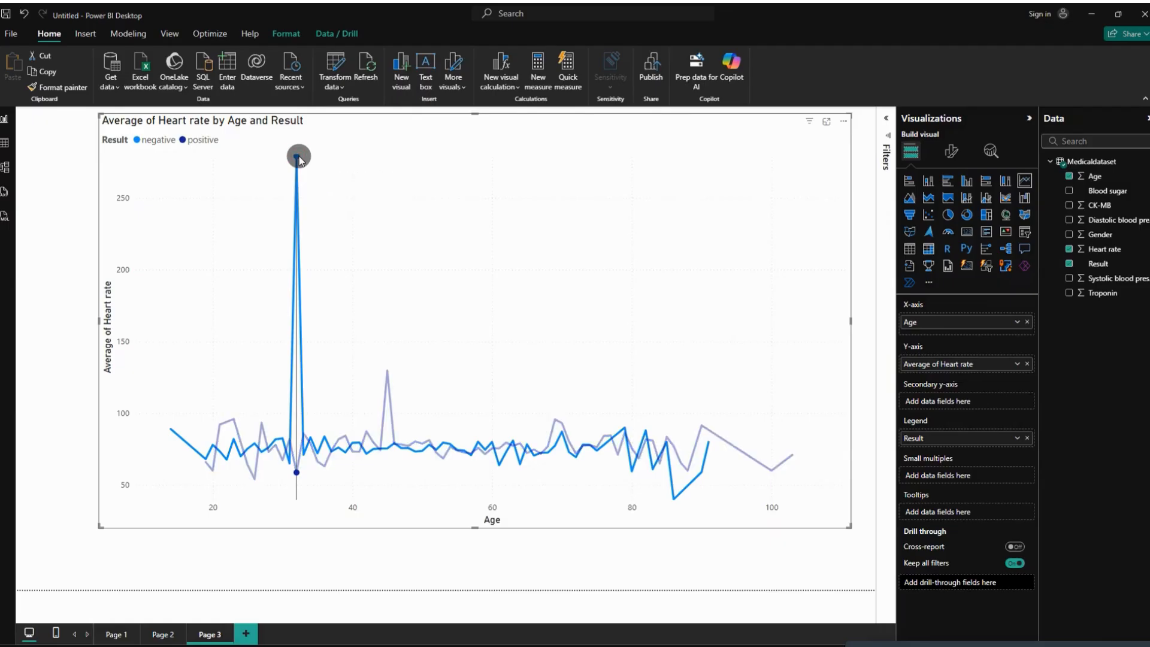
mouse_move(296, 159)
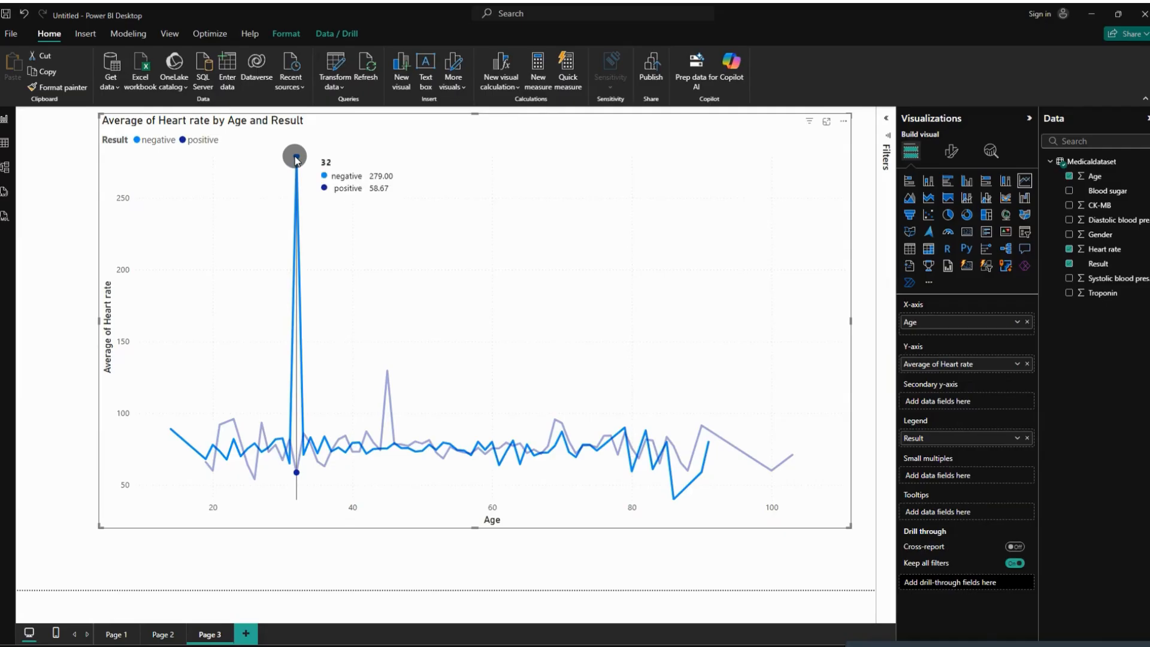
left_click(546, 557)
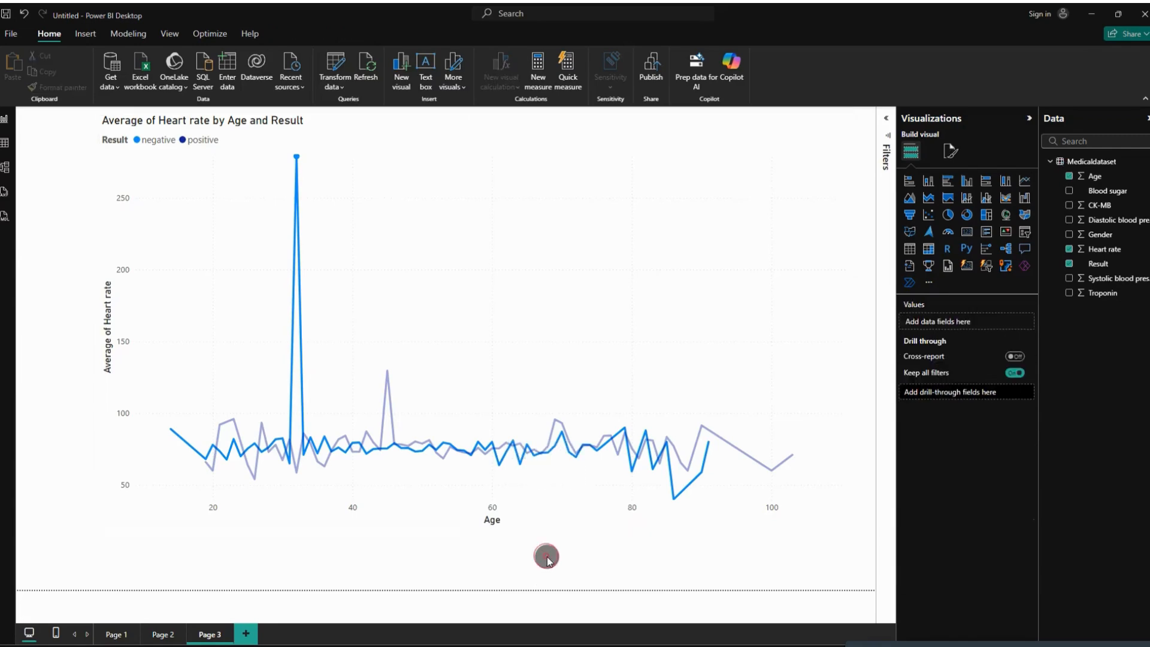
left_click(579, 507)
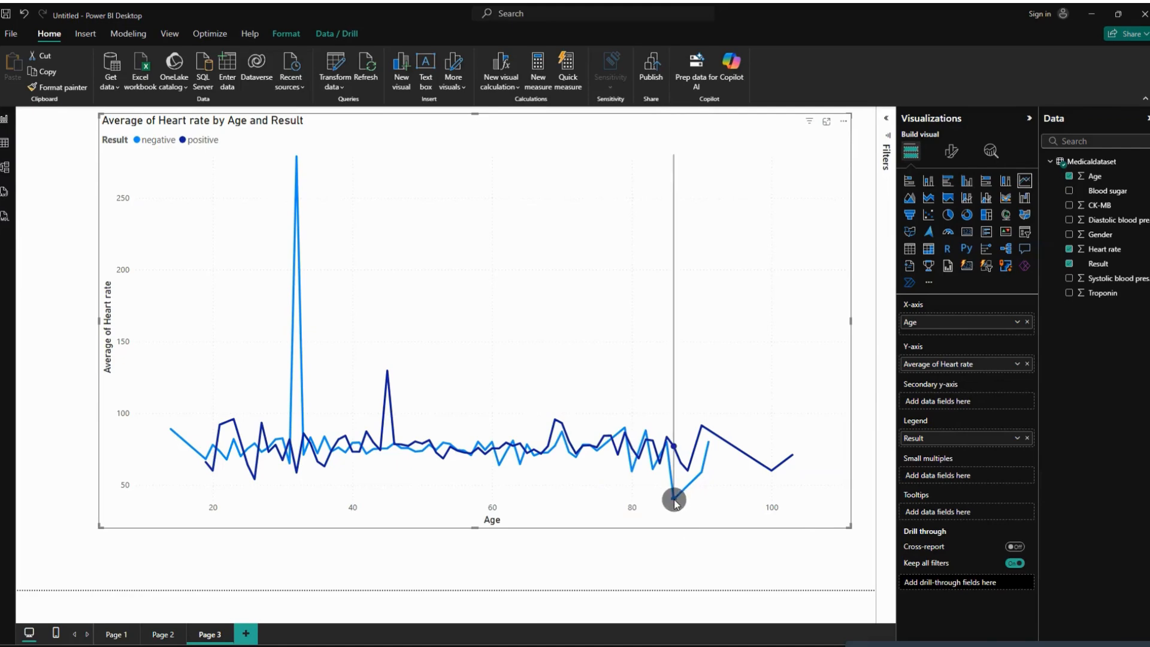
mouse_move(673, 502)
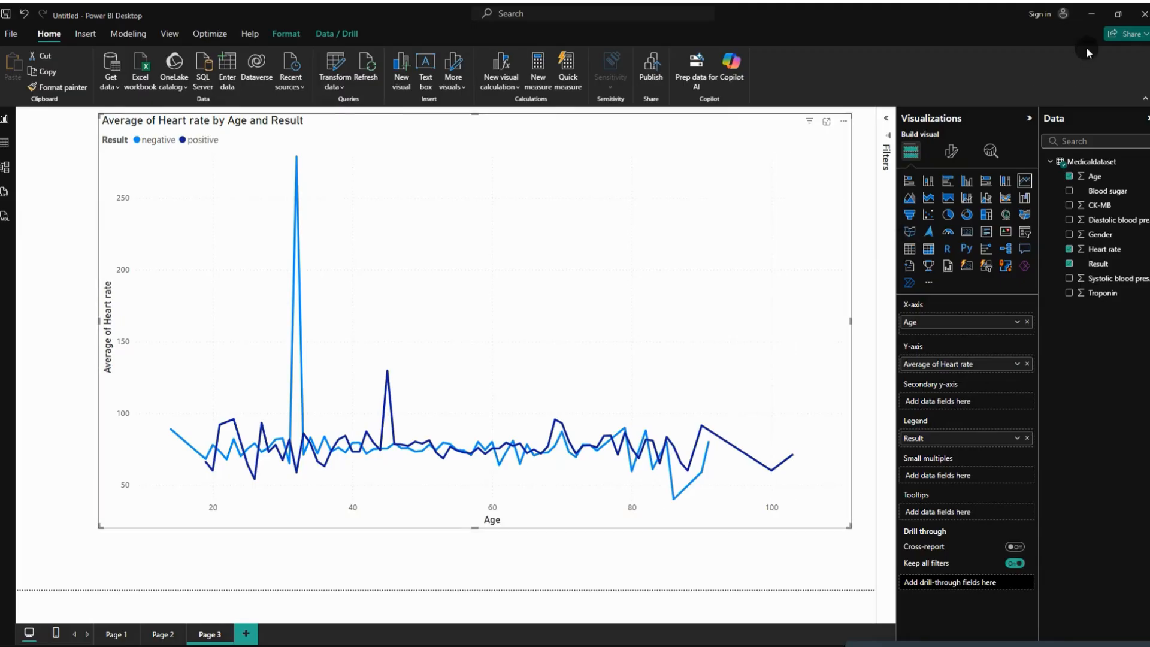
In Notepad, answer question 3: "At 32, negative people tend to have high heart rates."
left_click(1091, 23)
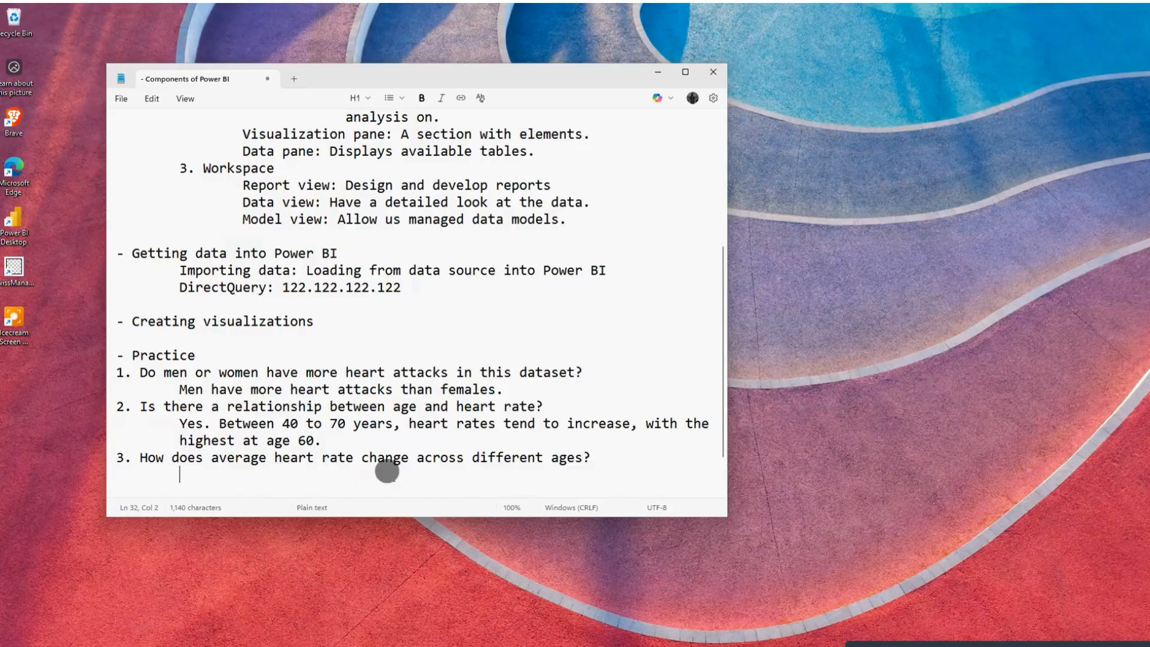
type("At 32")
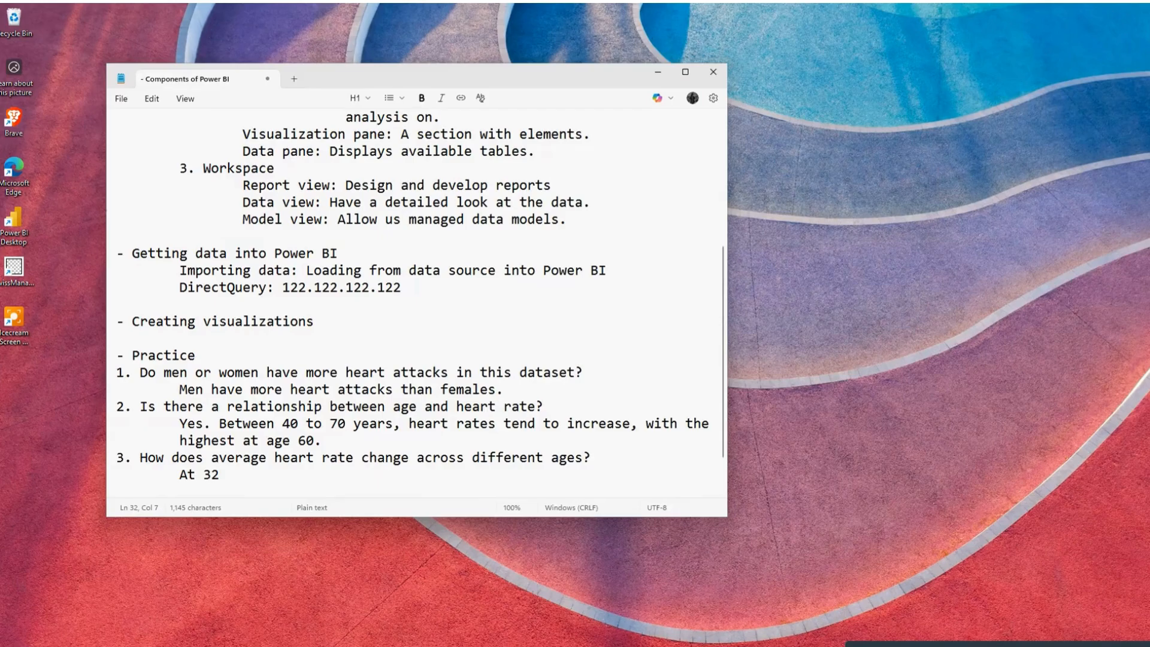
type(", negative ")
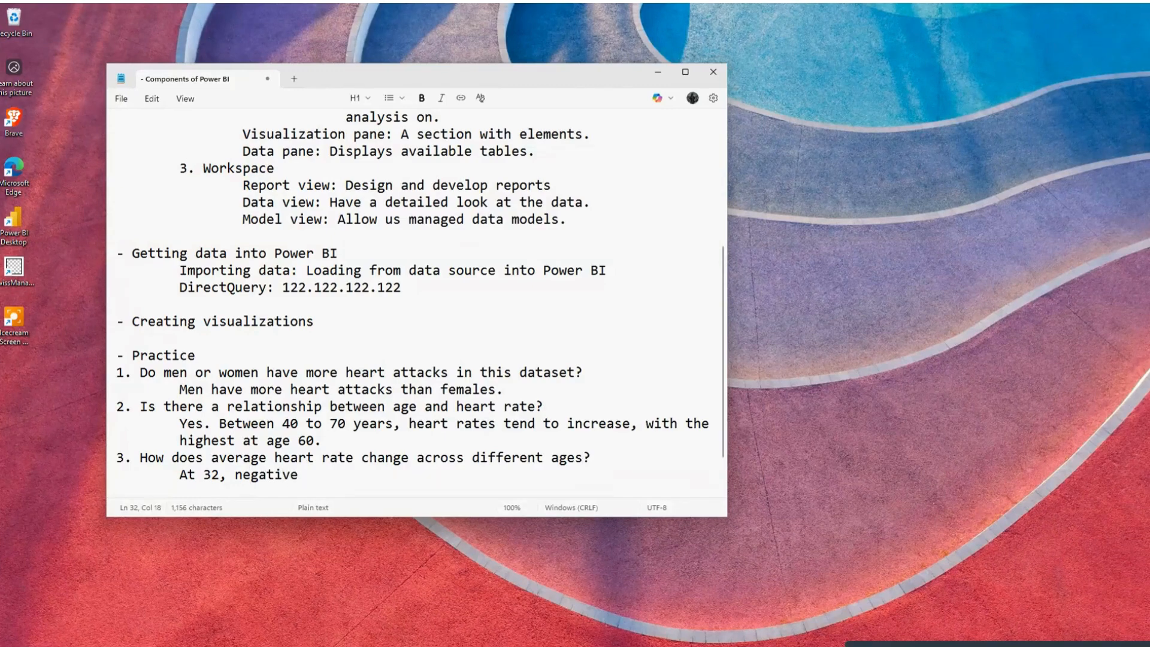
type("people")
type("tedn")
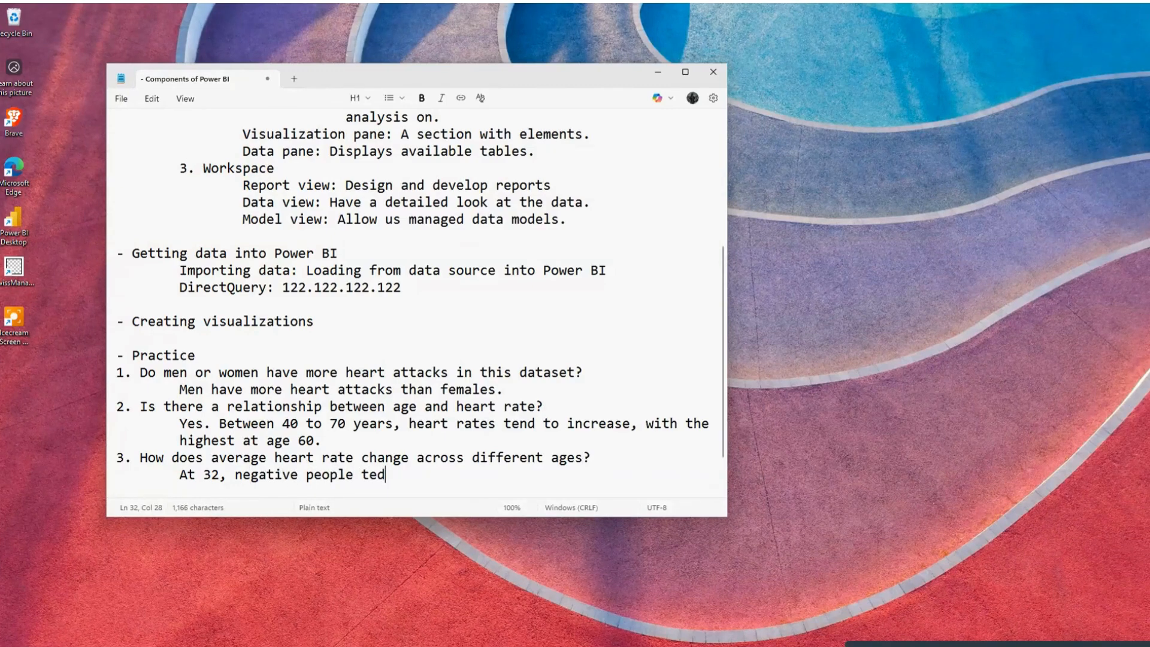
key("BackSpace")
key("BackSpace")
type("nd to have high ")
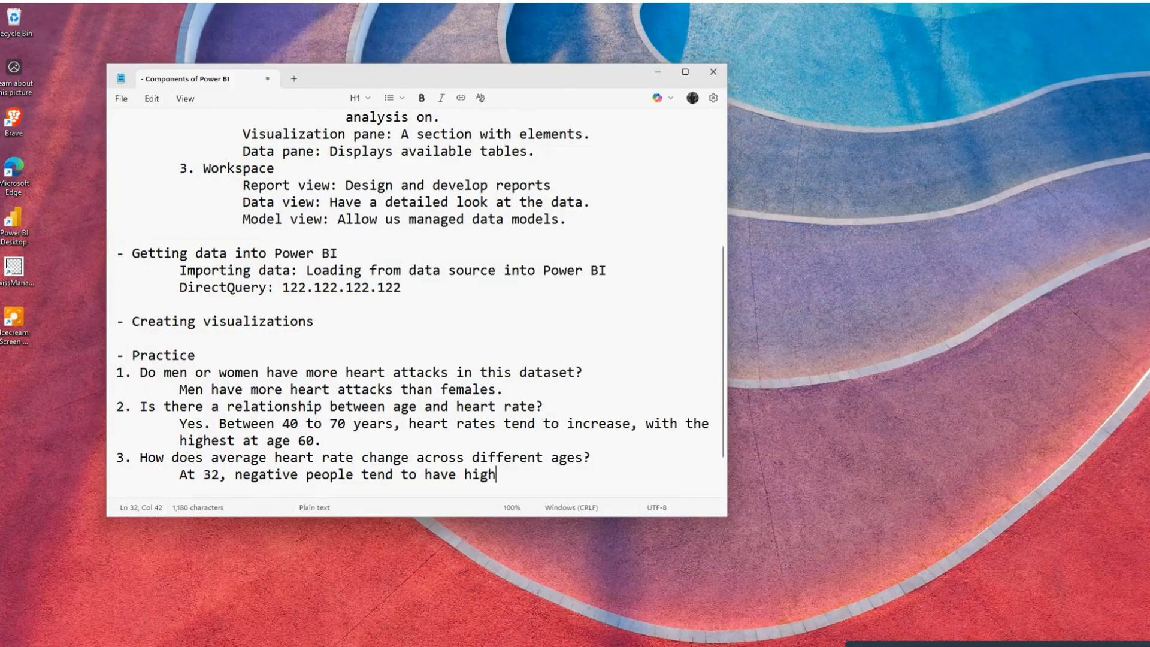
type("heart rates.")
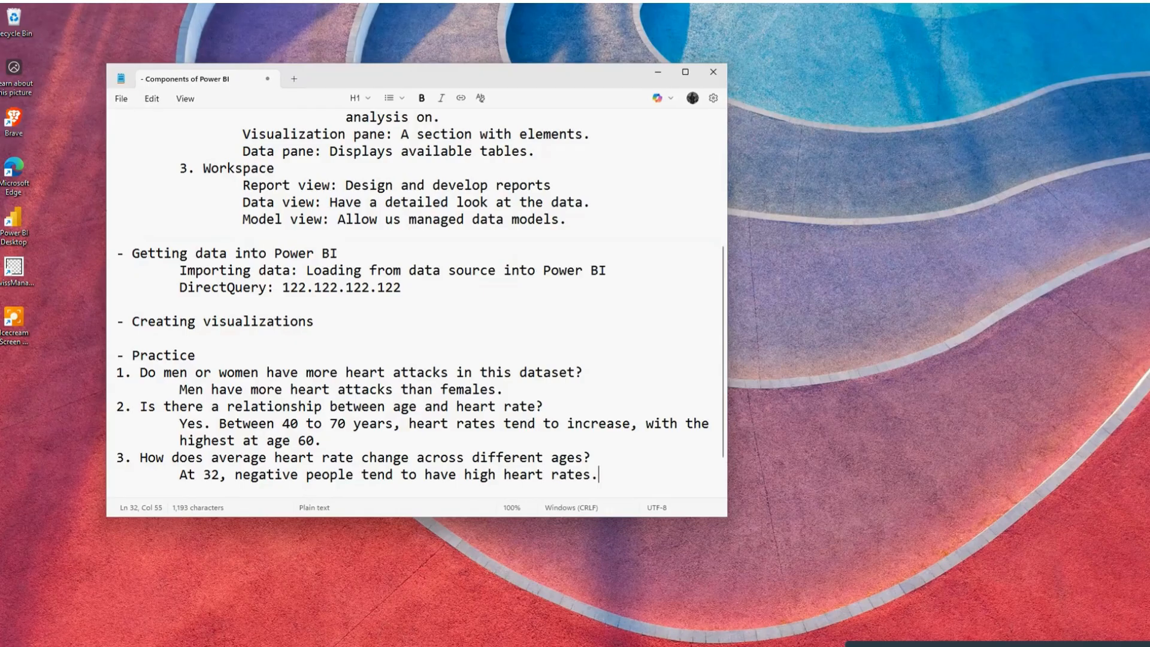
Write practice question 4 as "What proportion of patients experienced a heart attack?" and add an indented answer line below it
key("Return")
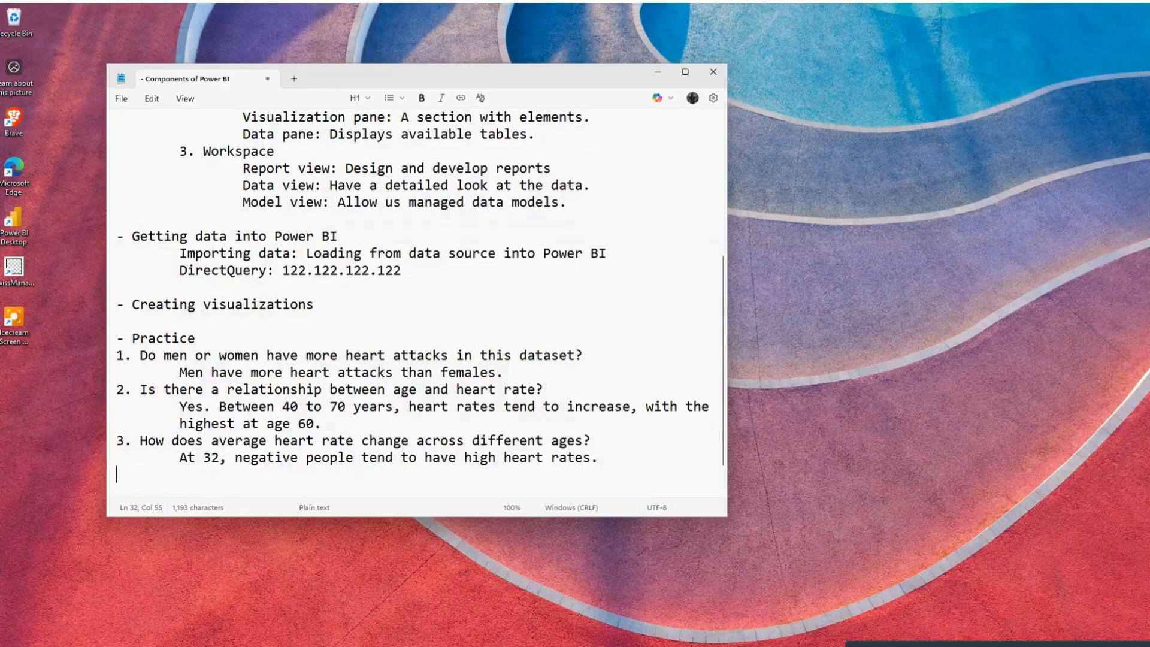
type("4.")
left_click(289, 486)
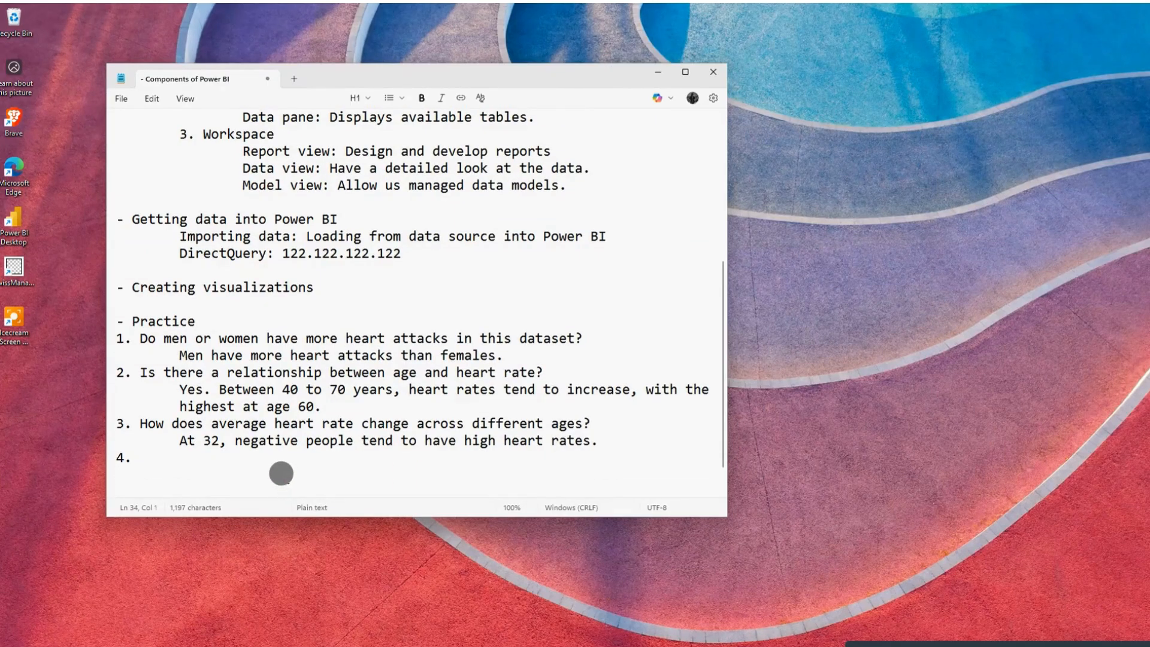
key("BackSpace")
type("What propo")
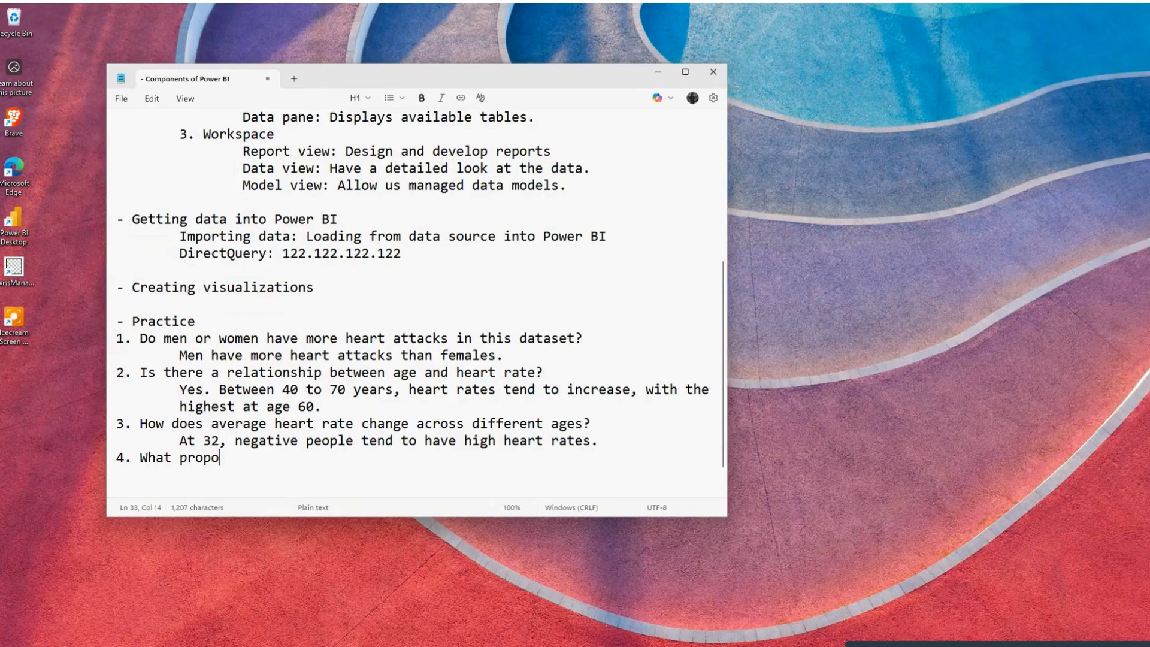
type("rtion of patient")
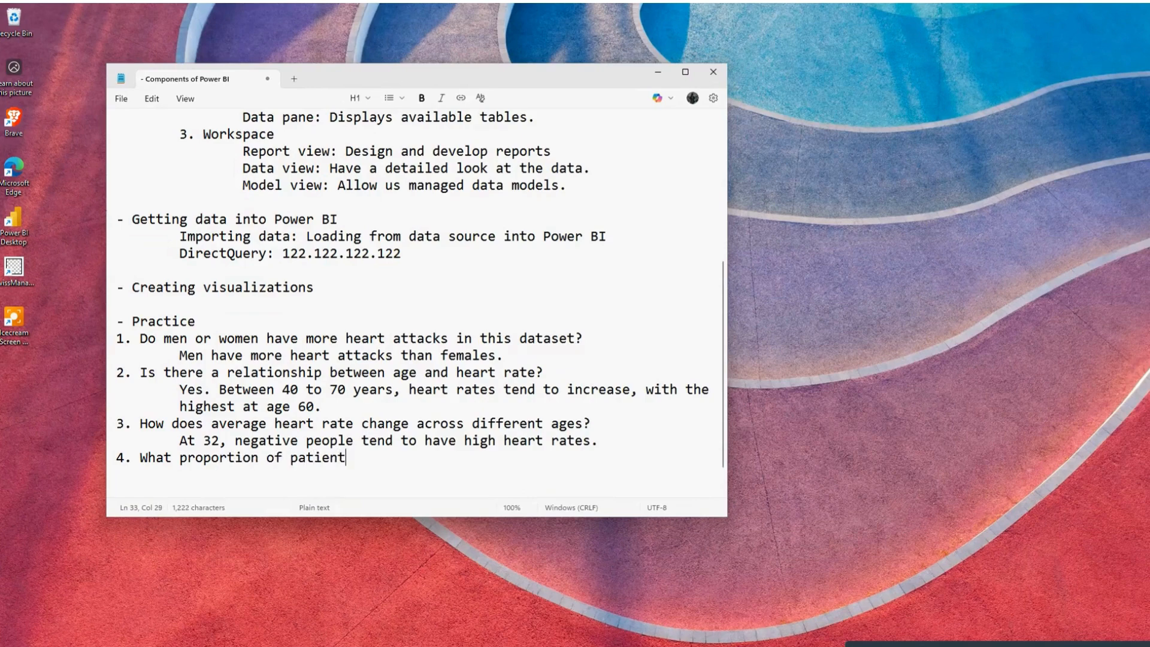
type("s experienced ")
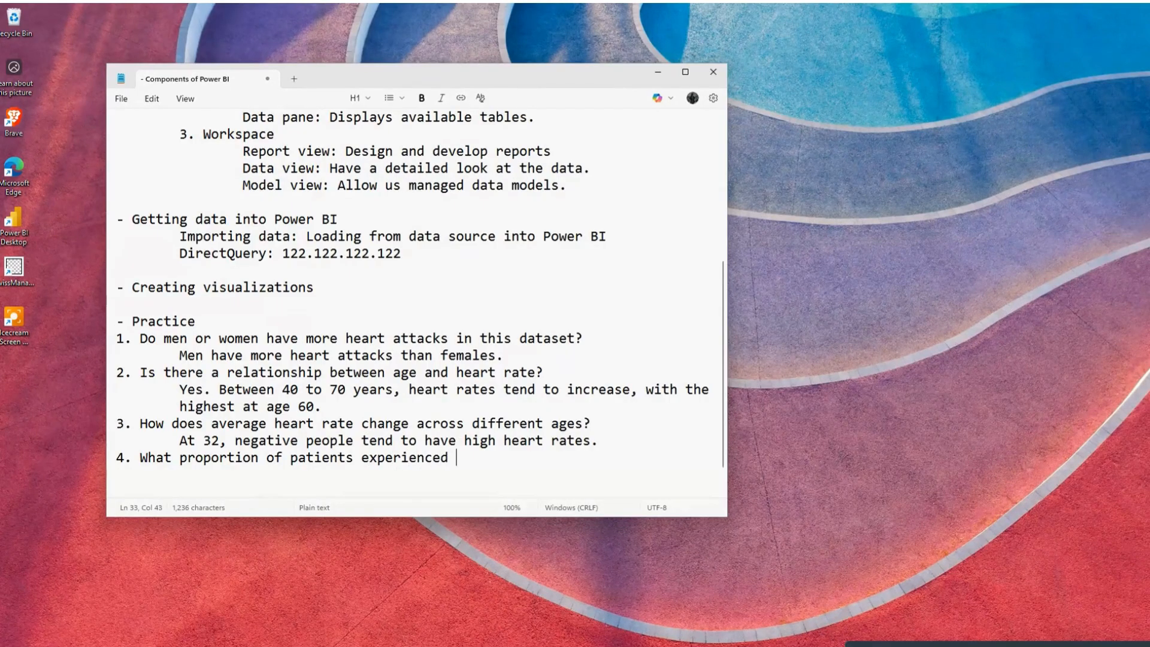
type("a heart attack?")
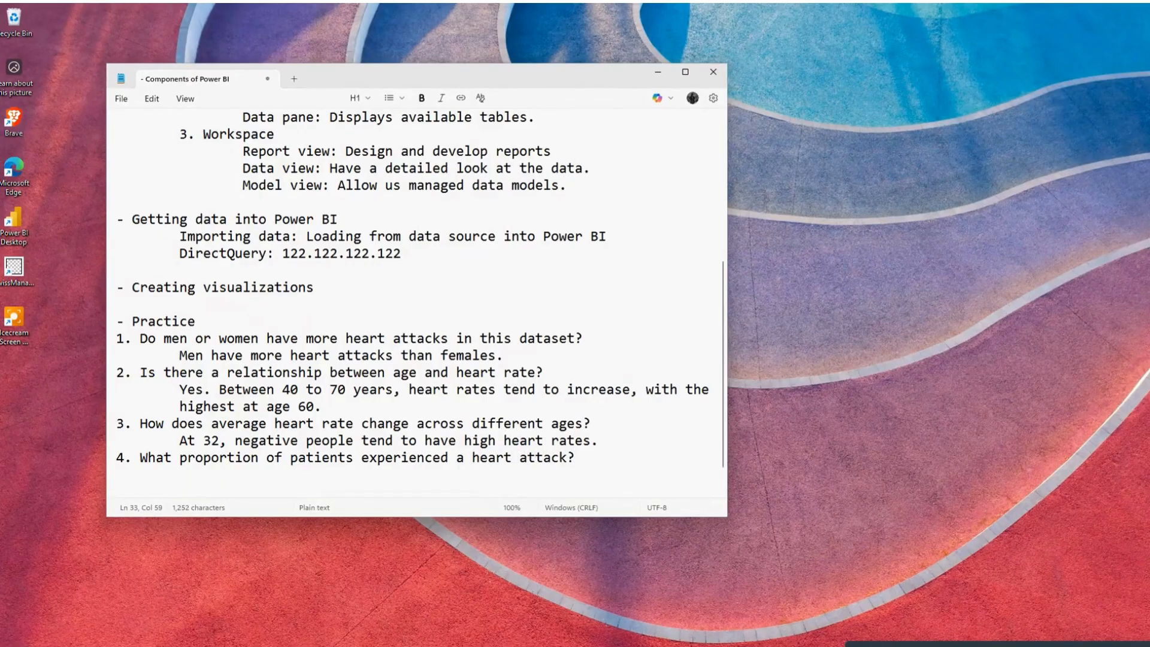
key("Return")
key("Tab")
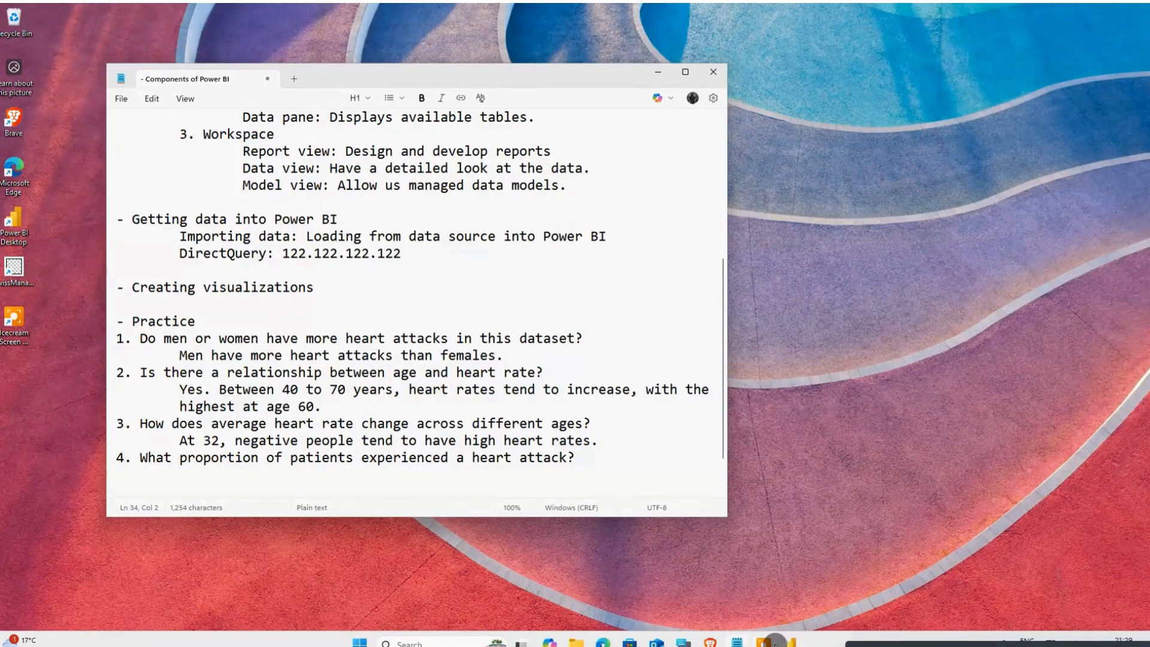
In Power BI, add a new report page and insert an empty pie chart, enlarged and placed near the middle of the canvas
left_click(786, 642)
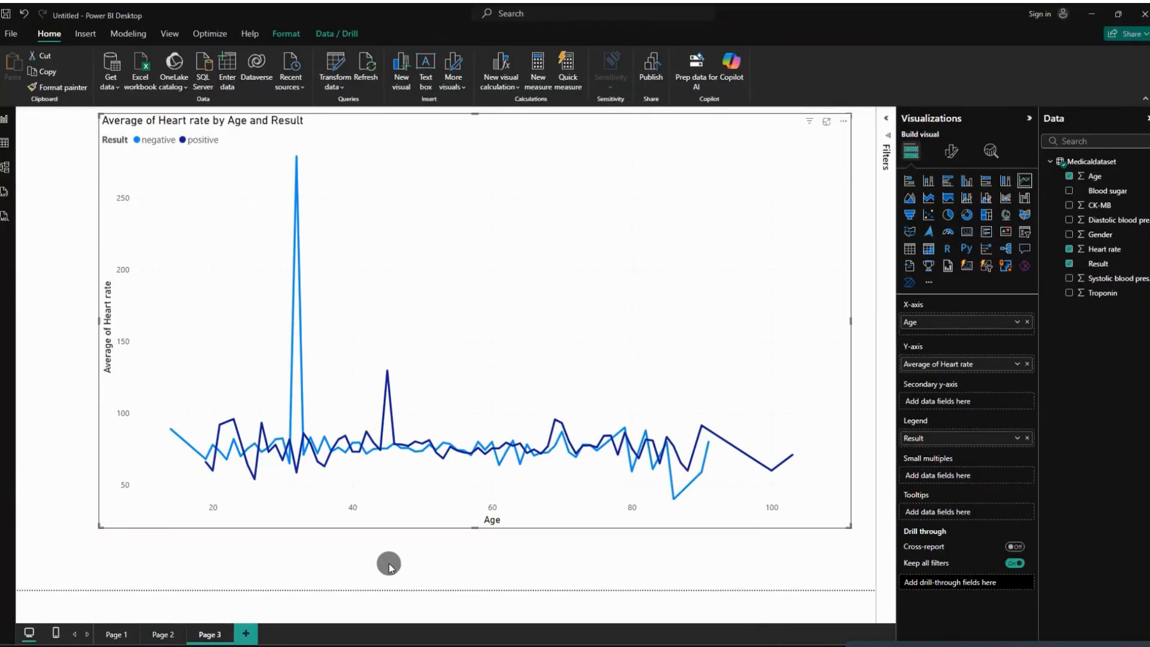
left_click(248, 635)
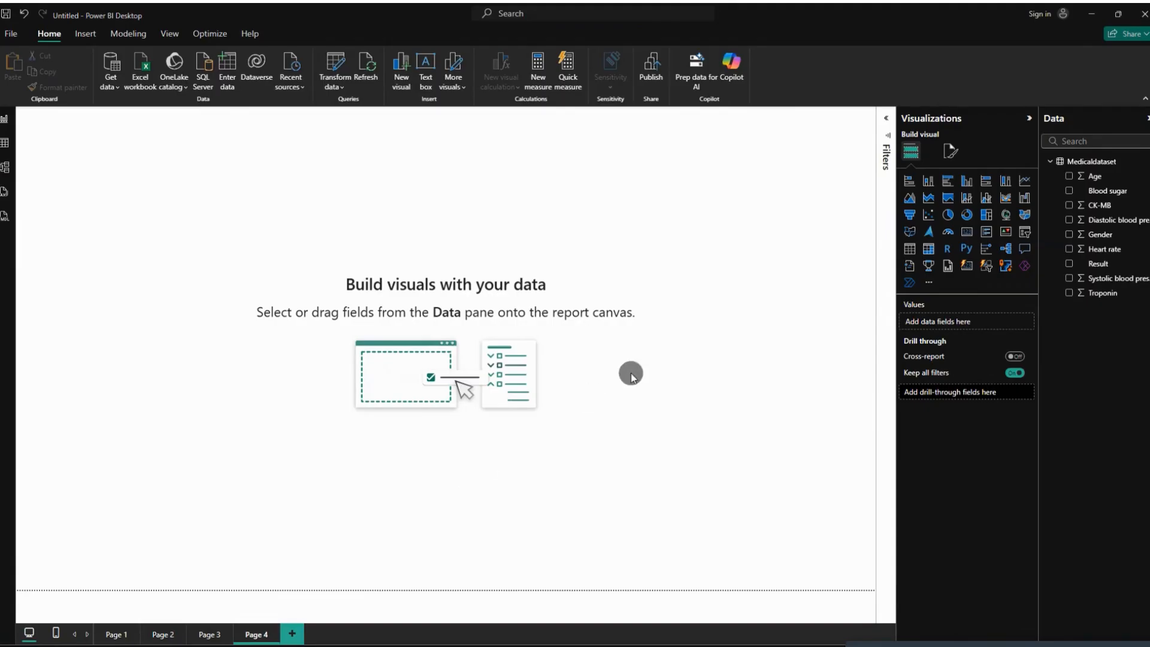
left_click(948, 215)
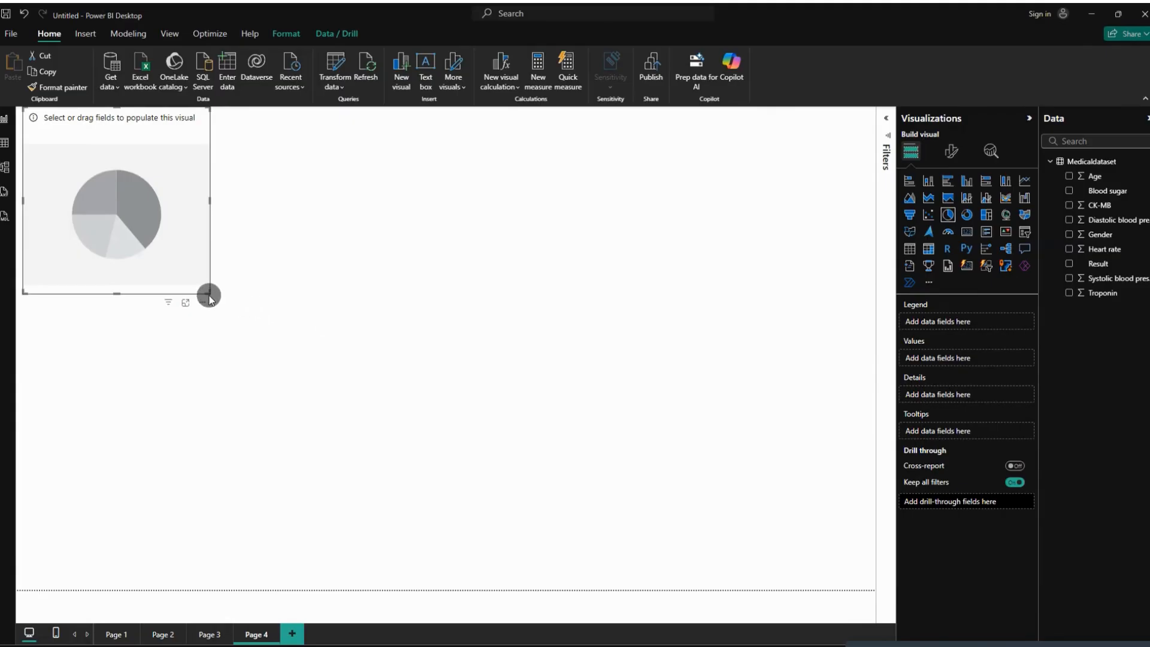
left_click_drag(207, 292, 531, 505)
left_click_drag(449, 124, 587, 161)
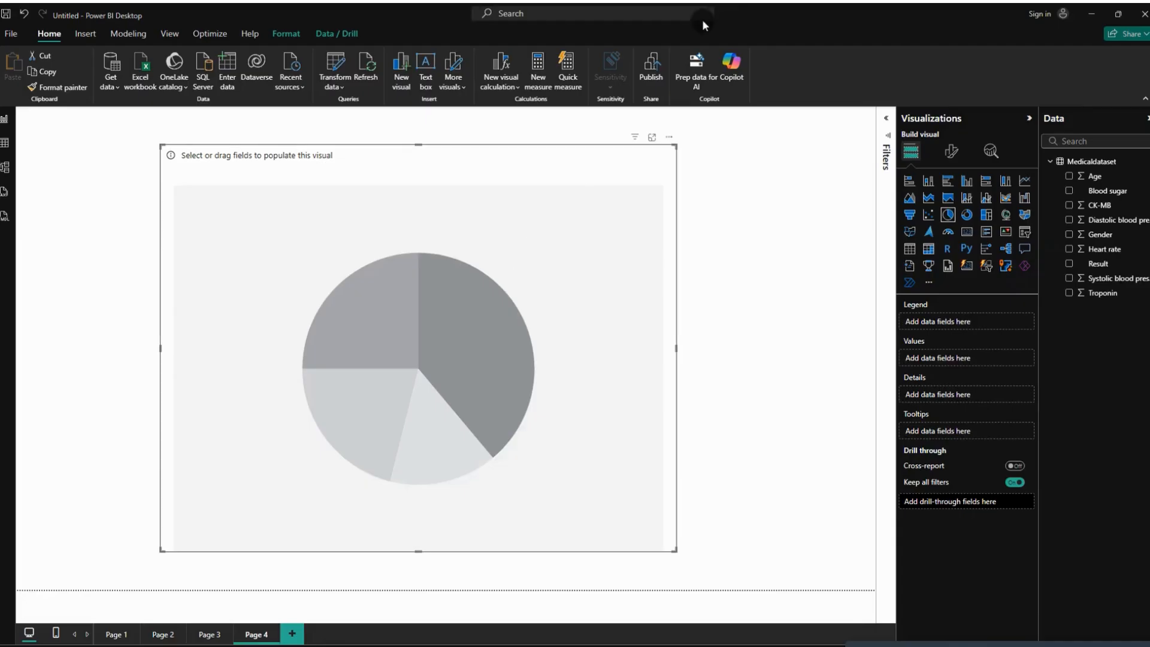
Recheck question 4 in Notepad, then populate the Power BI pie chart with the count of Age as values and Result as legend
left_click(1091, 14)
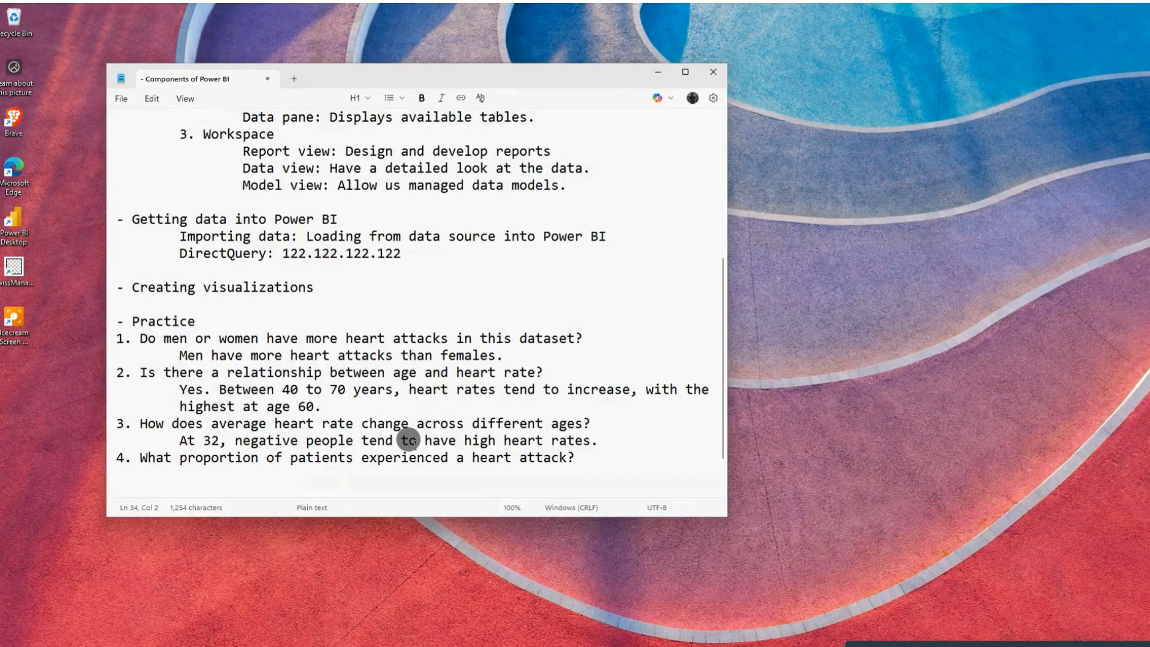
mouse_move(699, 645)
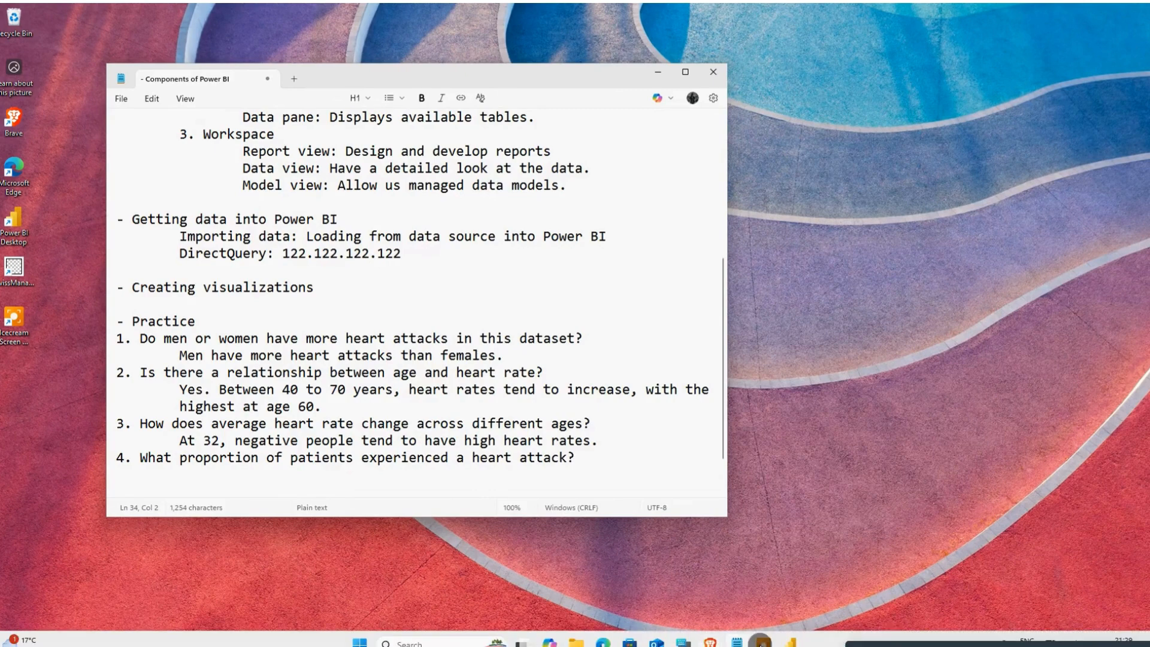
left_click(792, 641)
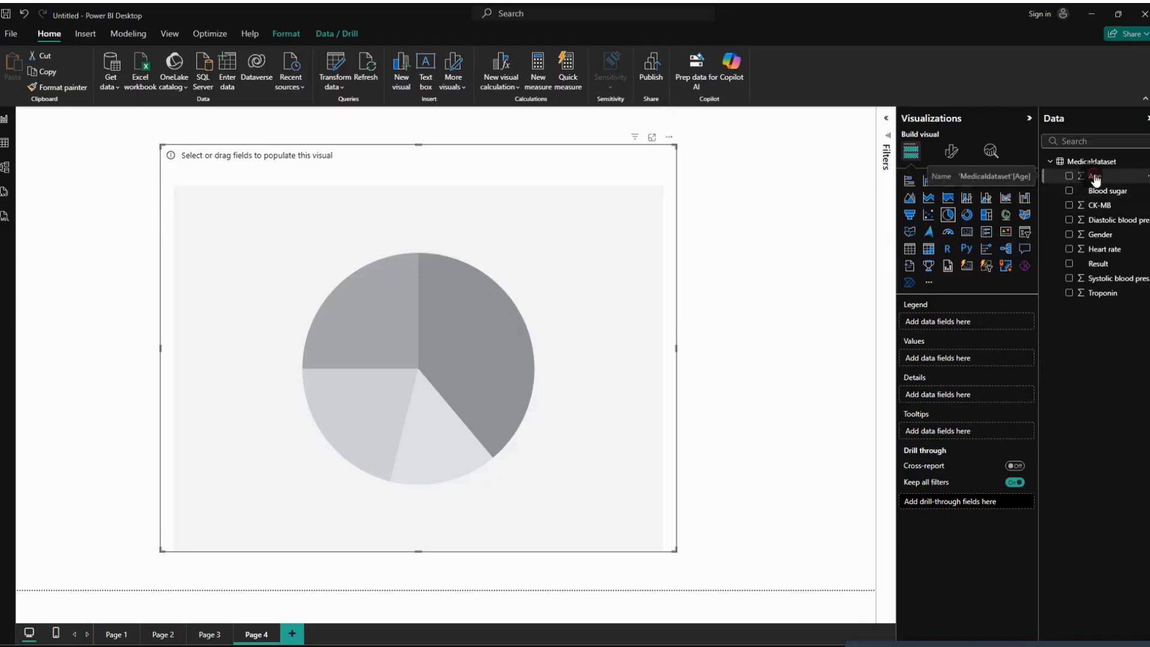
left_click_drag(1095, 180, 958, 361)
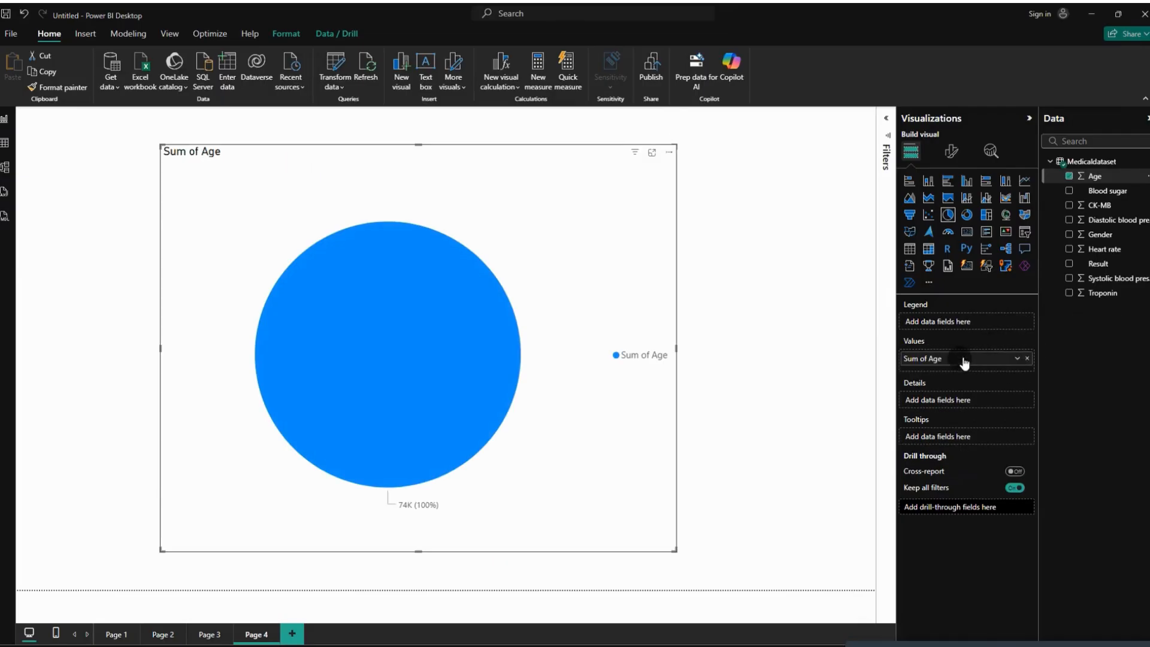
left_click(1012, 358)
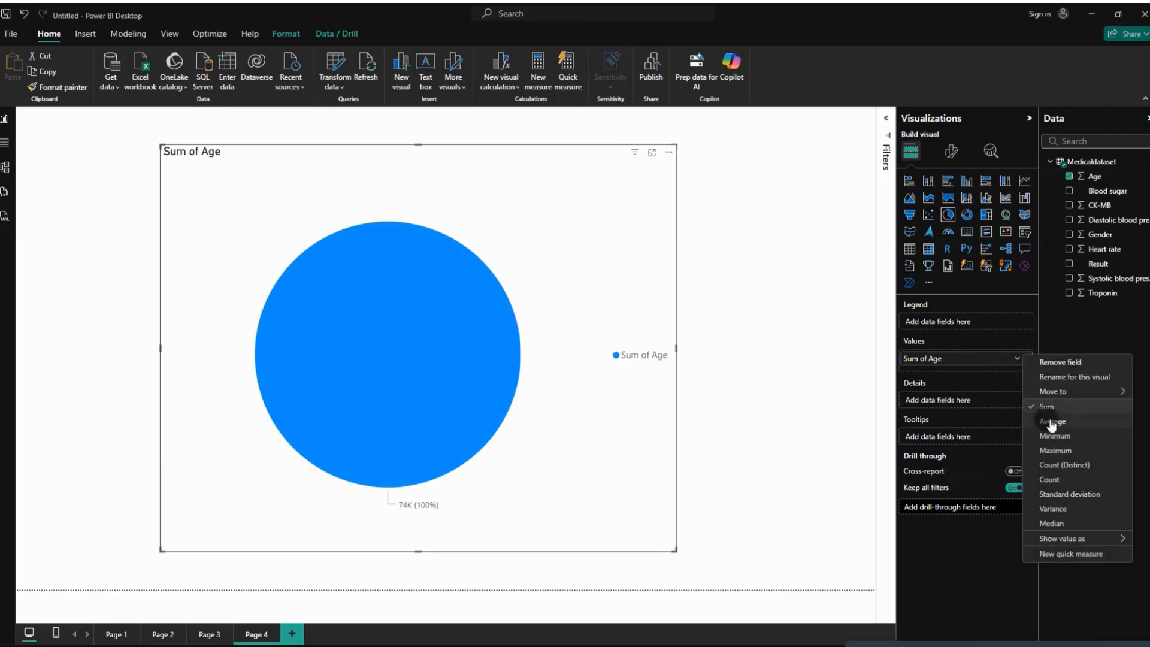
left_click(1062, 479)
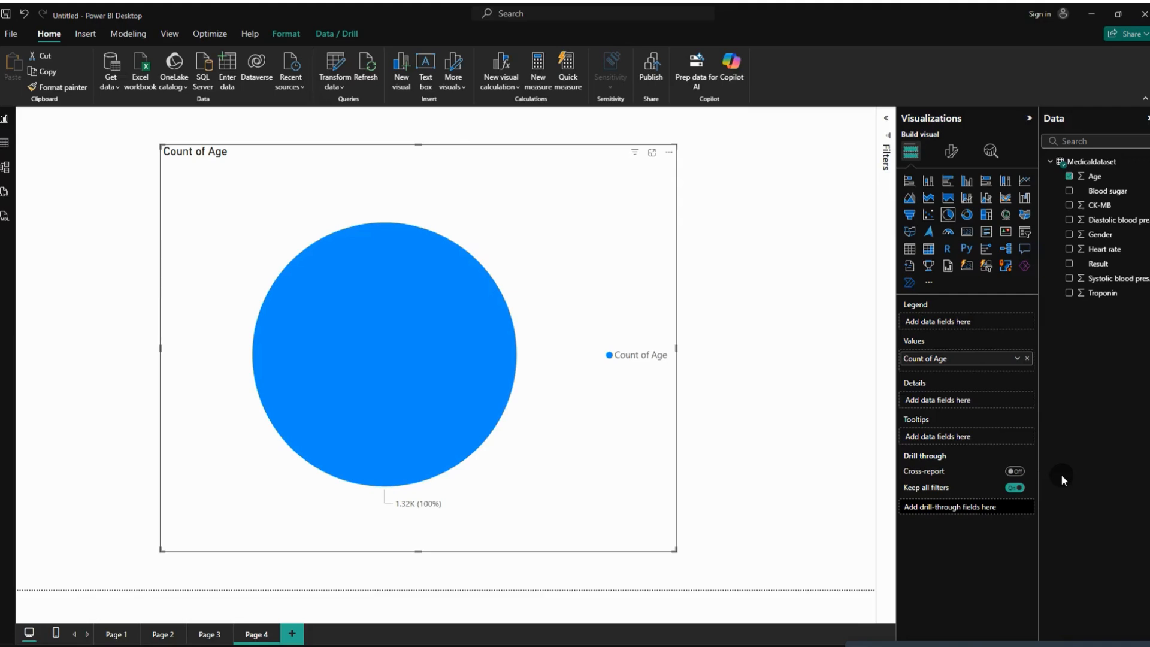
left_click_drag(1096, 264, 970, 328)
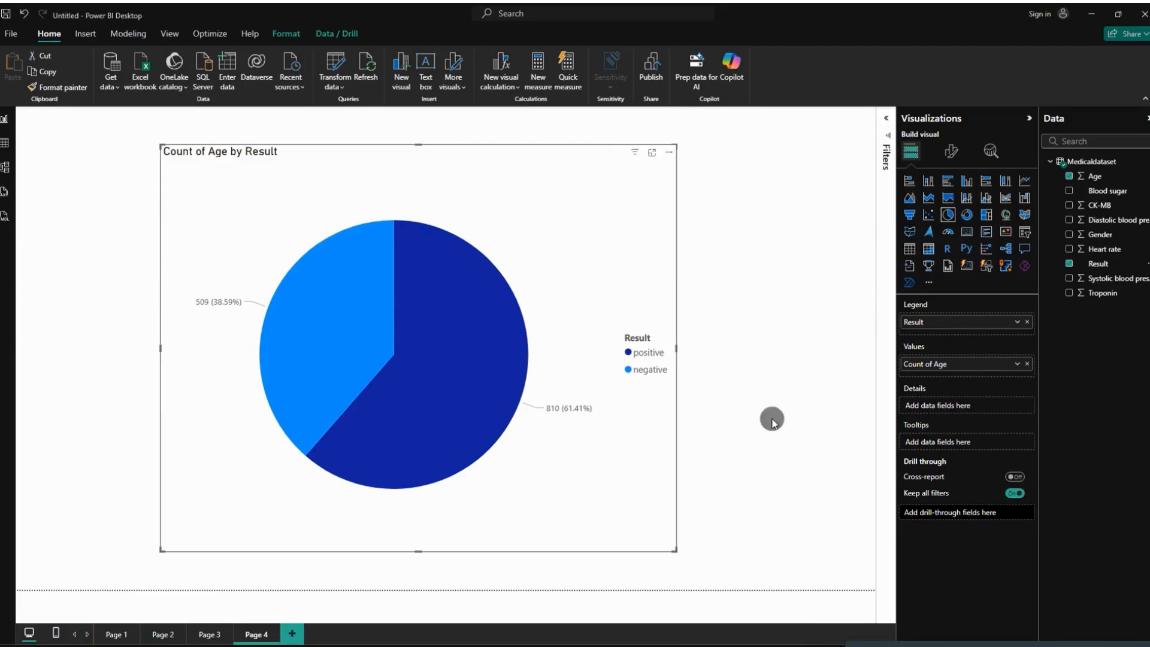
Compare the pie chart's positive and negative shares with the wording of question 4 in Notepad
left_click(1092, 13)
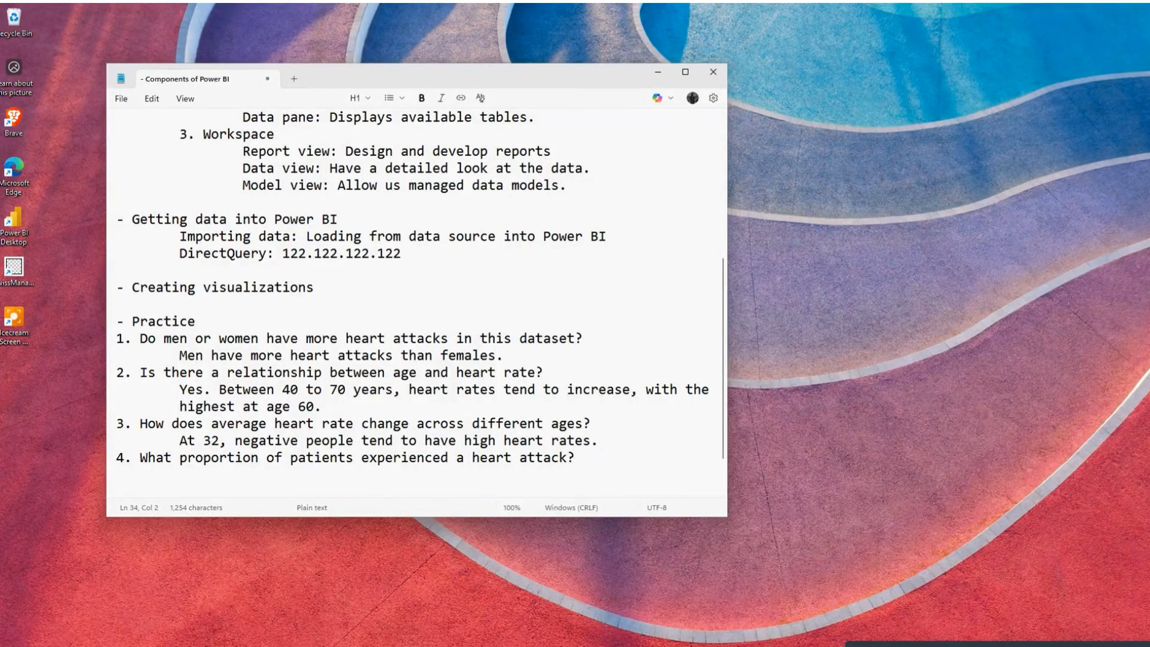
mouse_move(789, 638)
left_click(790, 584)
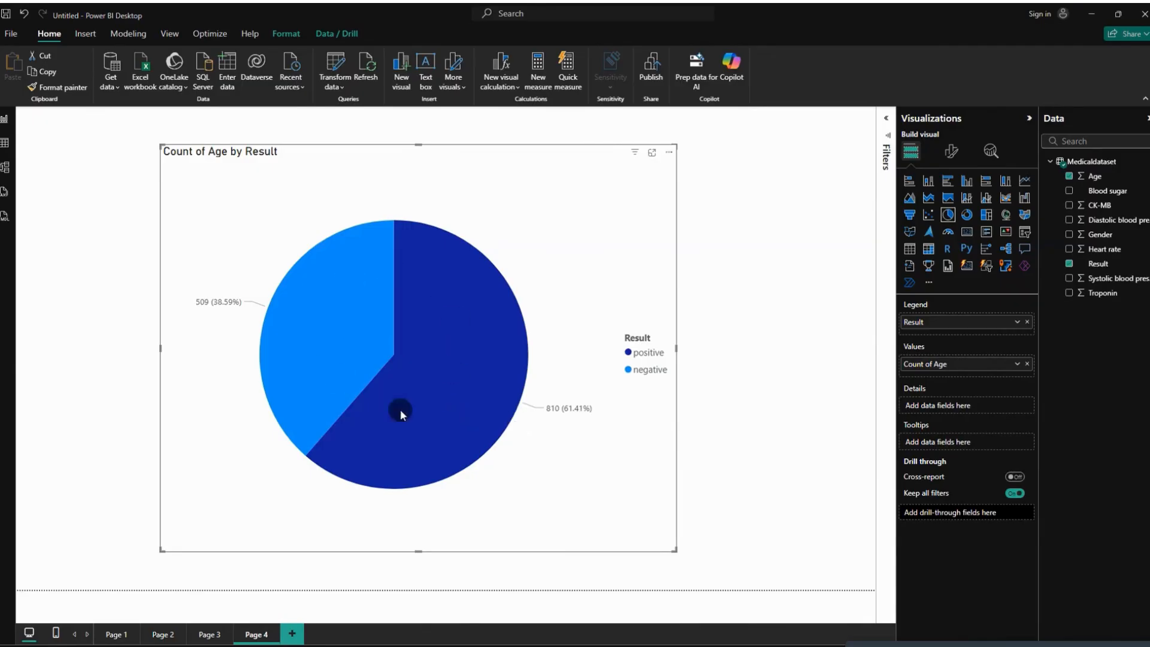
mouse_move(371, 416)
mouse_move(504, 348)
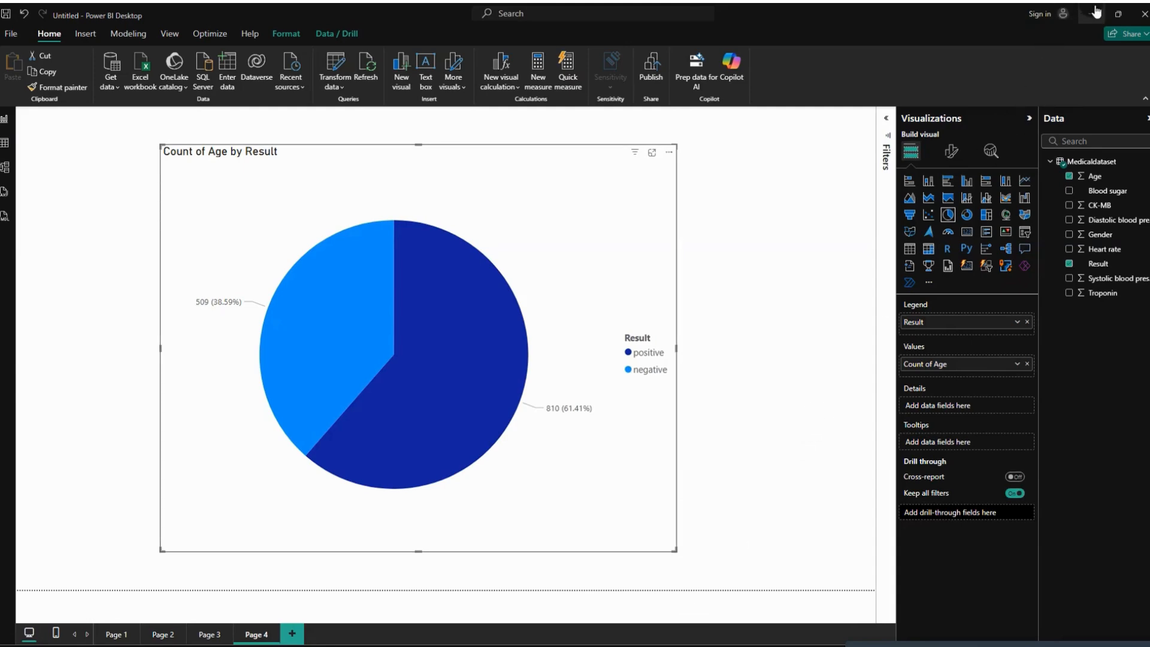
left_click(1118, 13)
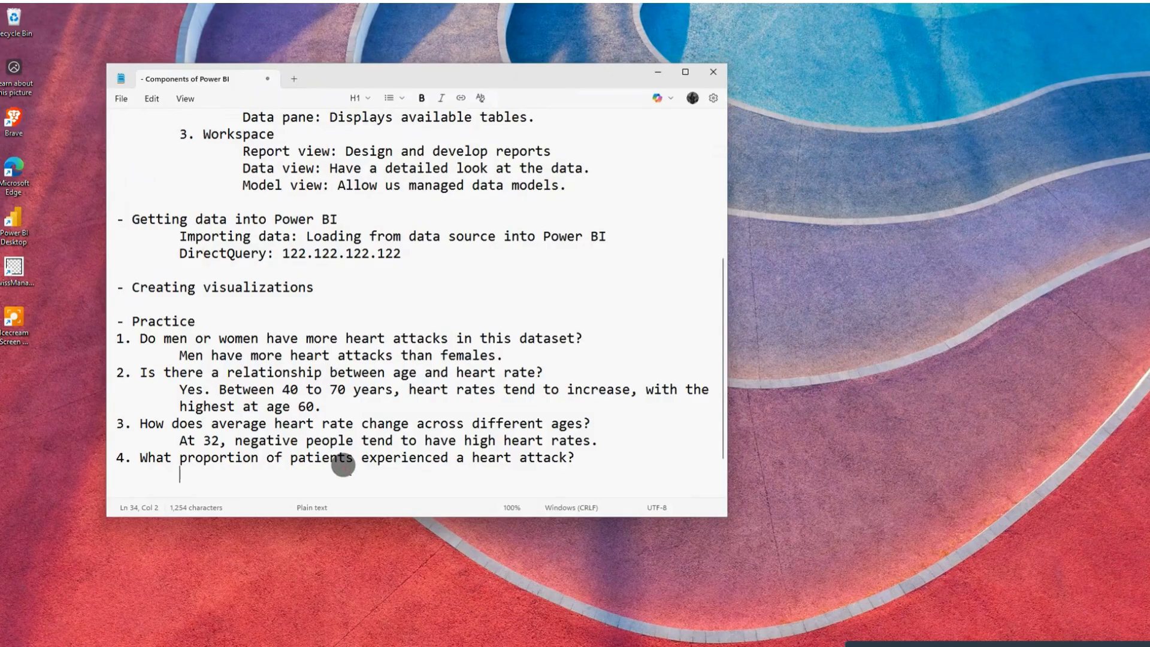
mouse_move(794, 644)
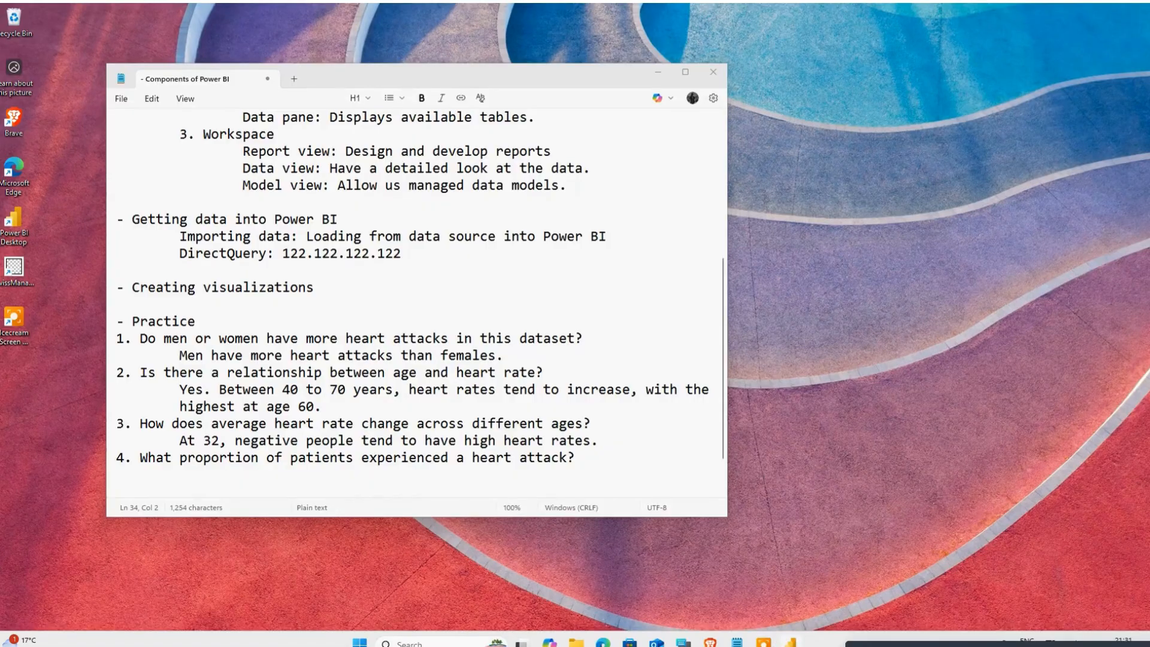
left_click(785, 642)
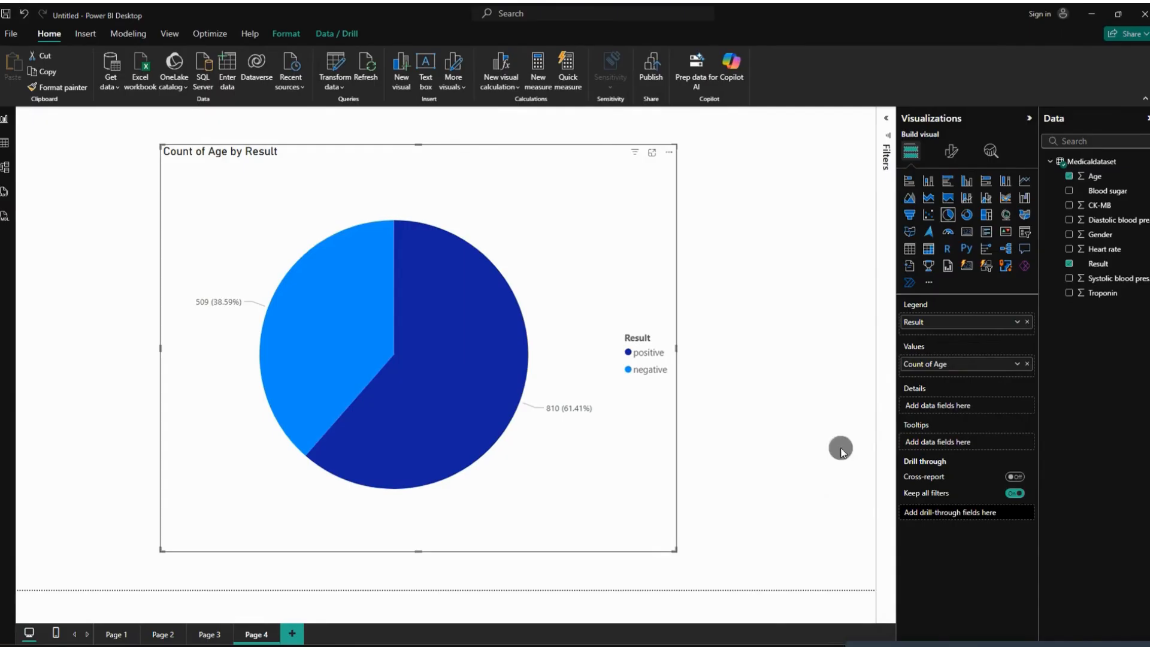
In Notepad, start the answer to question 4 with "61 percent experienced a heart attack while 39%"
left_click(1093, 16)
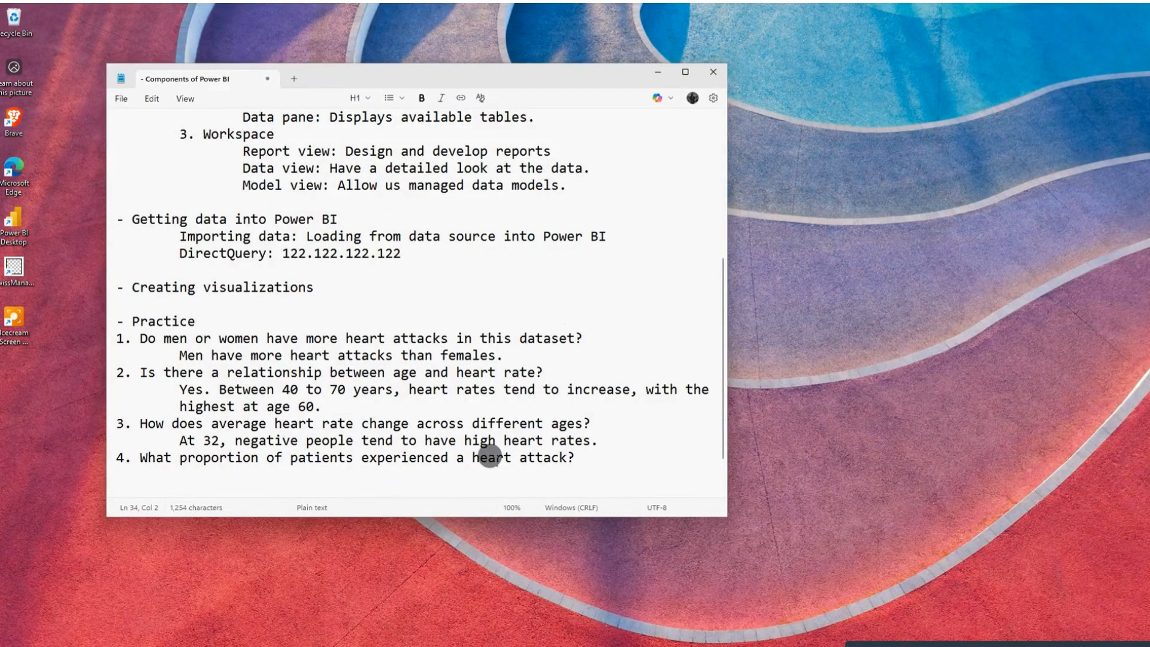
type("61 percent ")
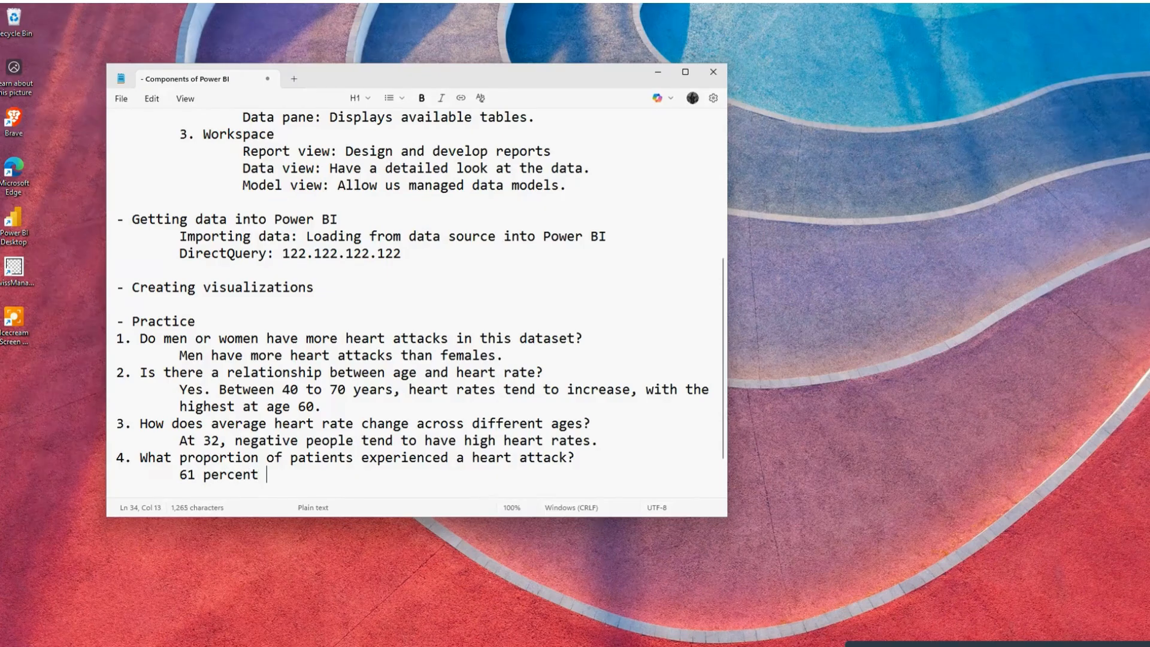
type("experienced a ")
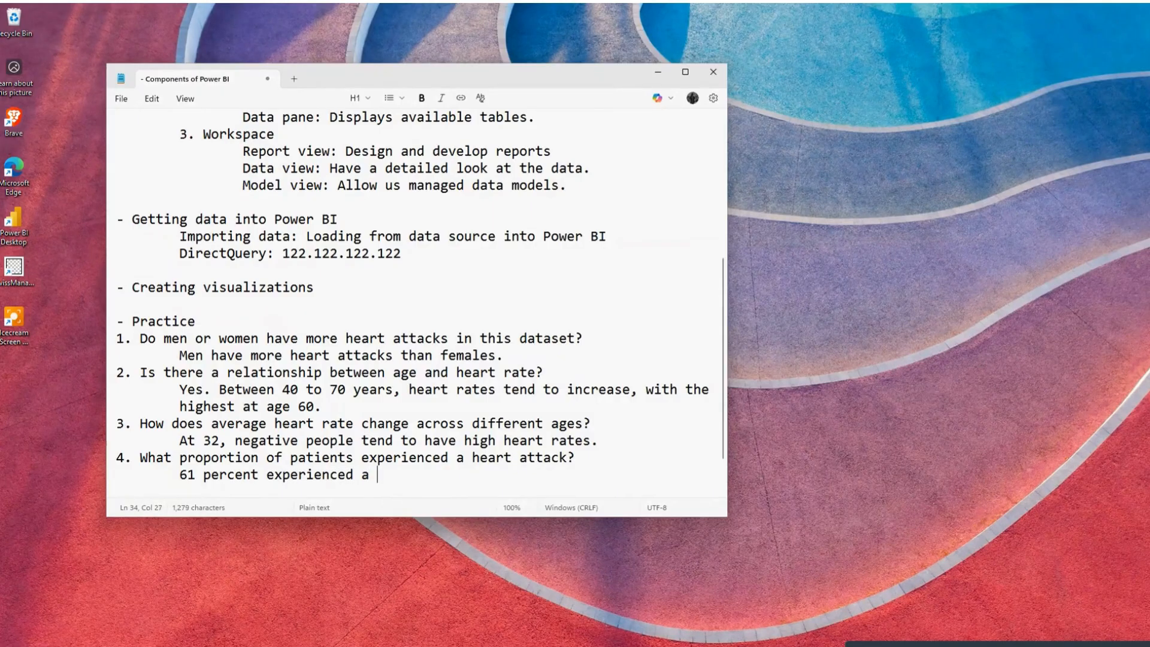
type("heart attack while ")
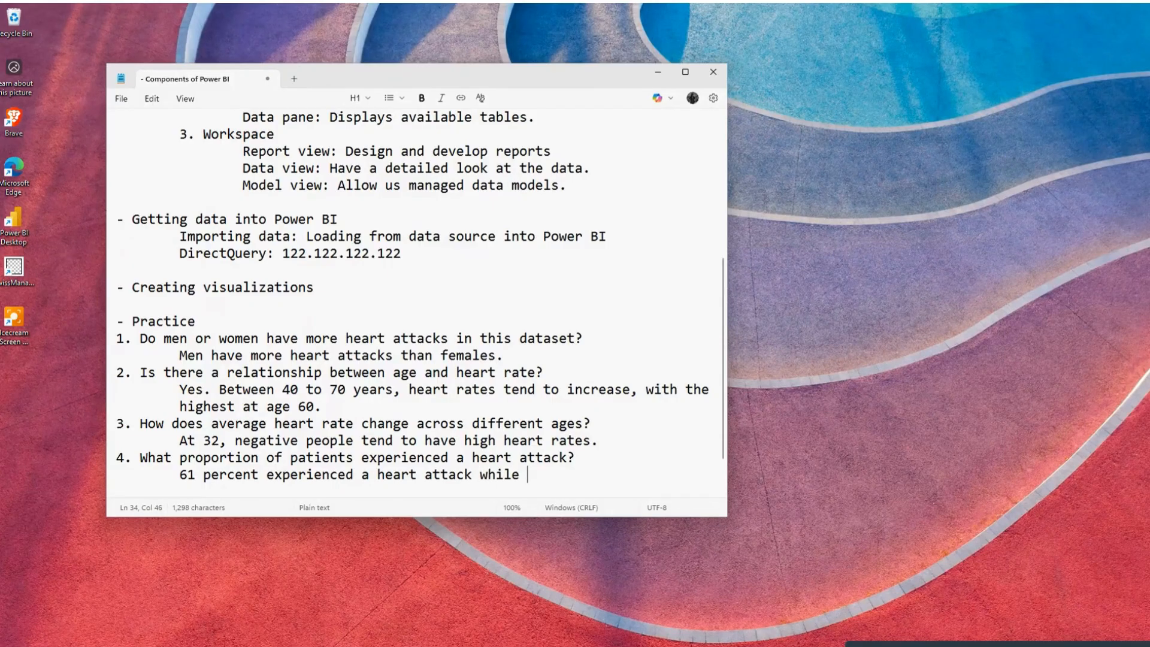
type("395")
key("BackSpace")
type("%")
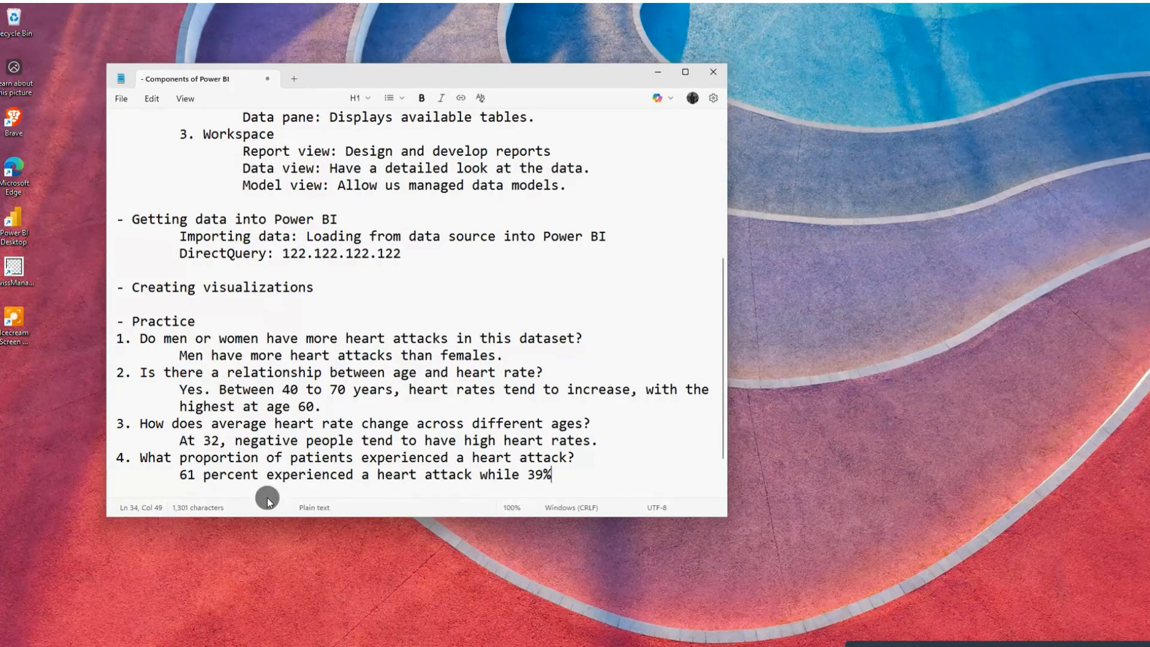
Add a percent sign after 61, complete the answer with "did not experience a heart attack", and indent its wrapped line
left_click(191, 469)
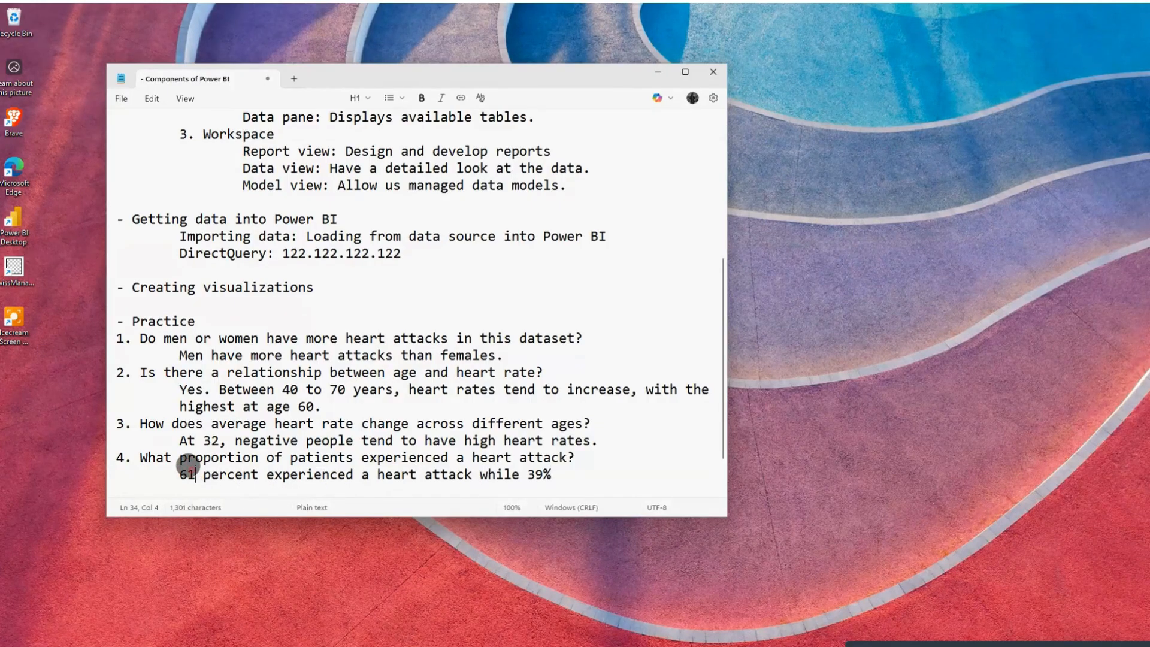
type("%")
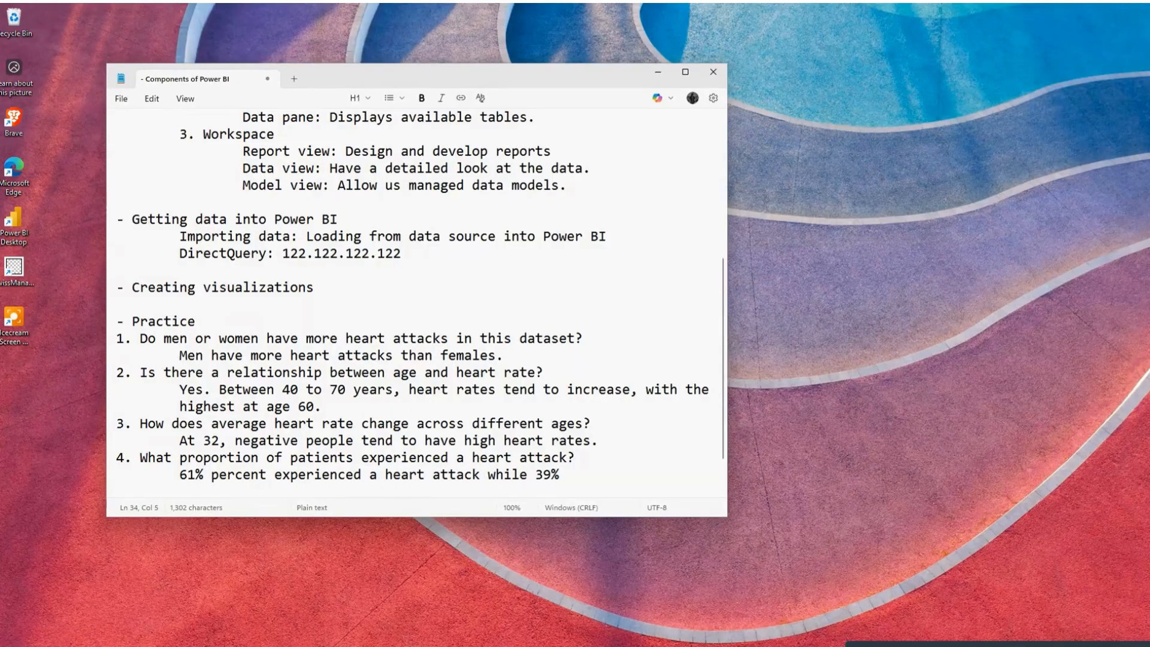
left_click(563, 474)
type("did not ")
type("exper")
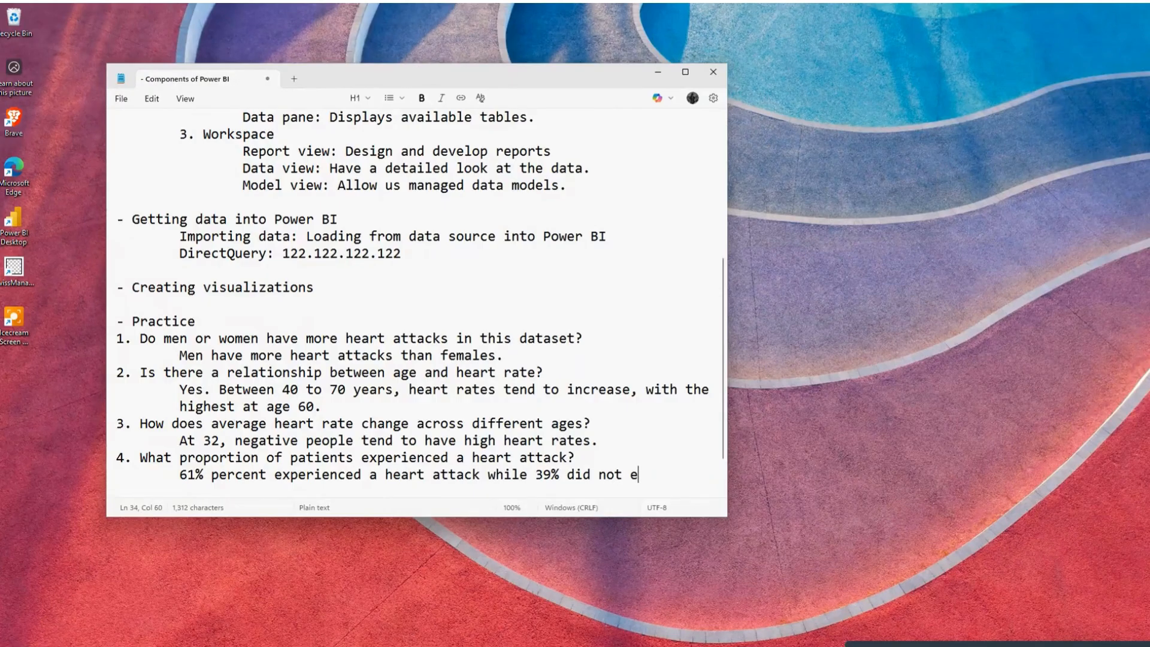
type("ience a heart at")
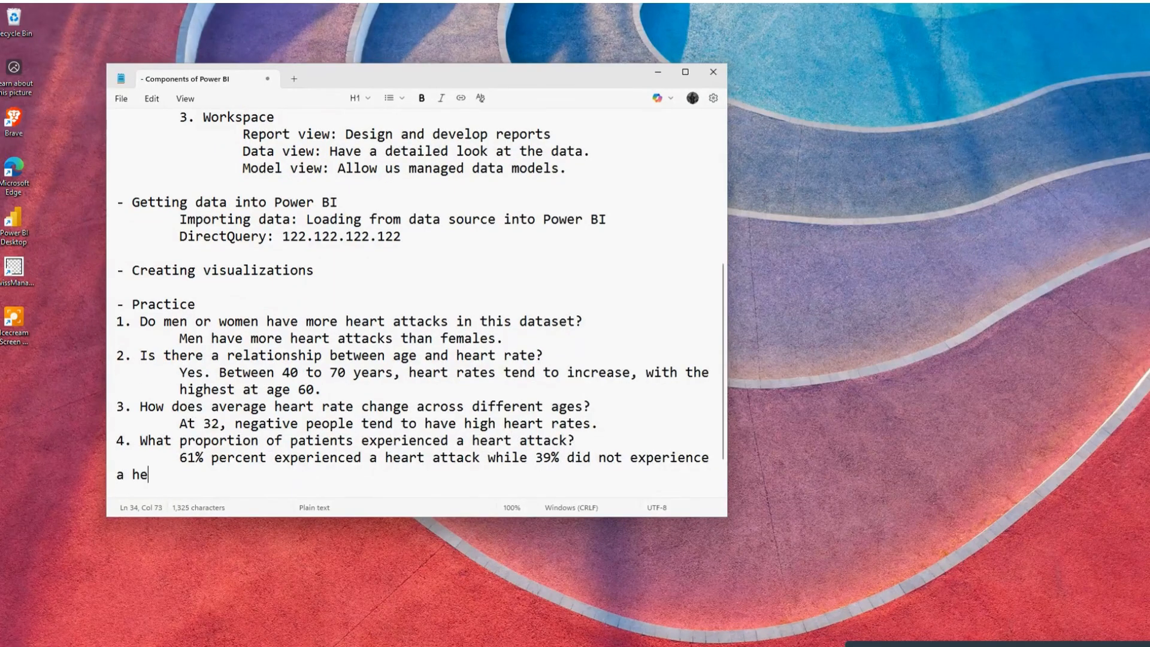
type("tack")
key("Tab")
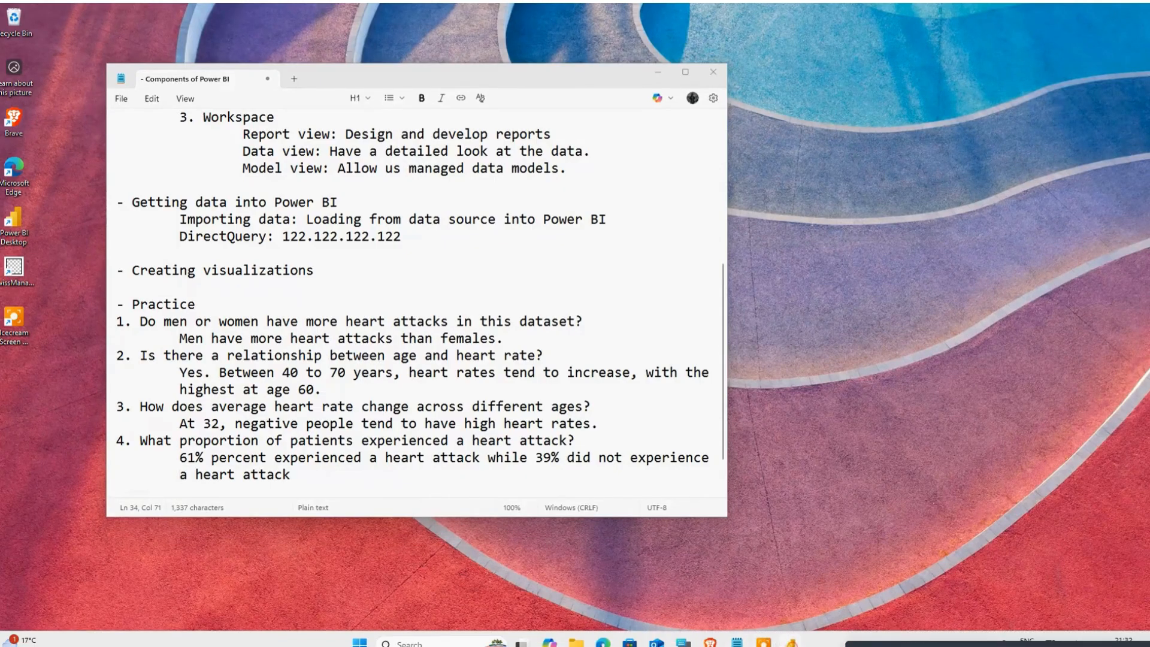
Review the four practice questions and answers in Notepad, and the matching charts on Pages 4 through 1 in Power BI
left_click(784, 641)
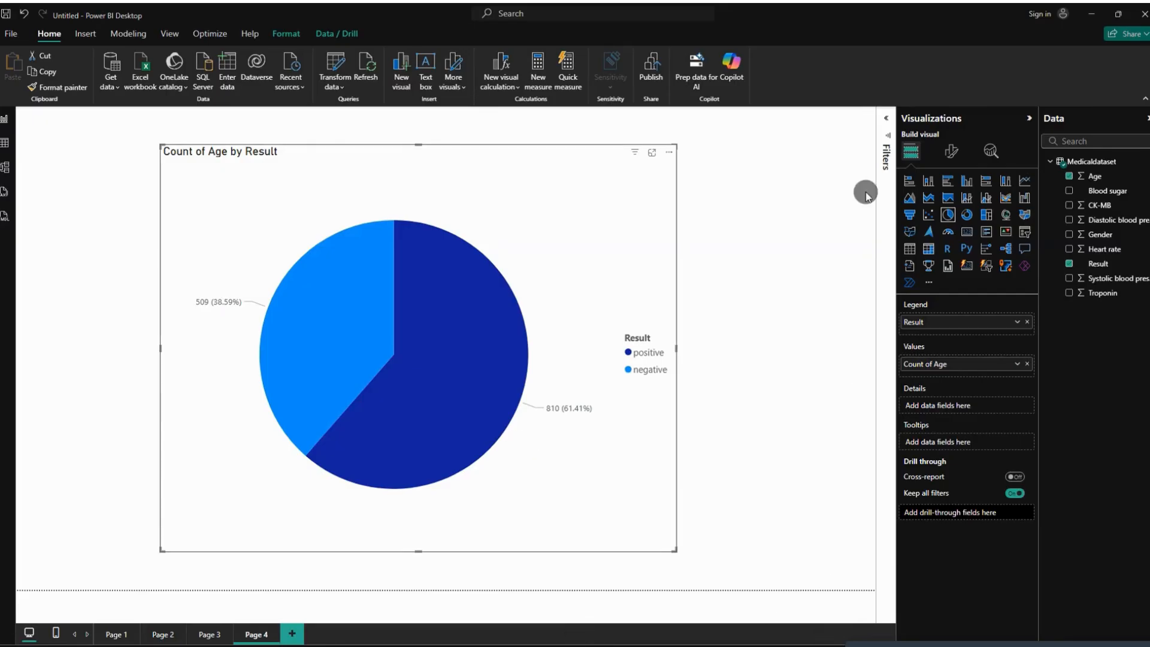
left_click(1090, 16)
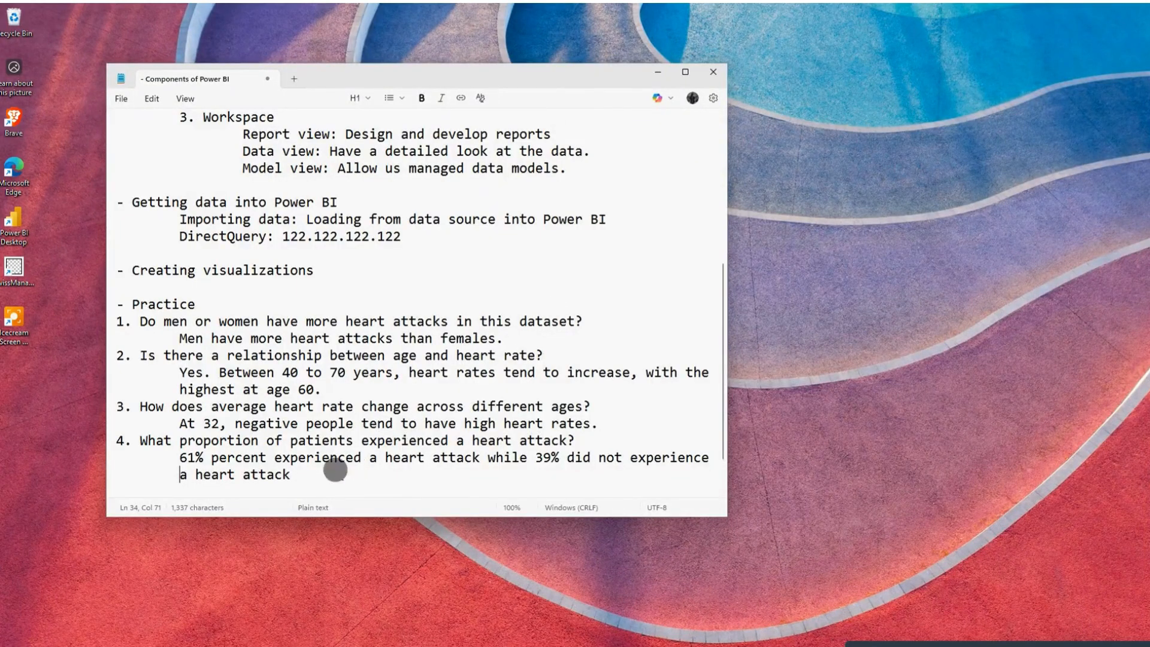
left_click_drag(294, 473, 98, 316)
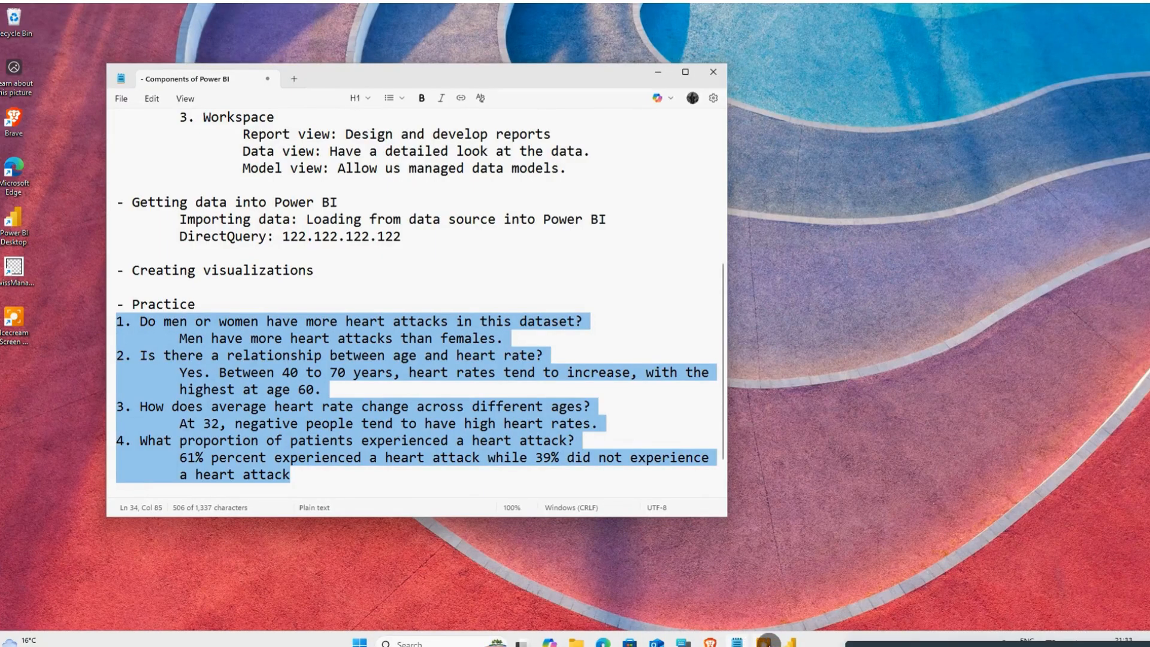
left_click(790, 640)
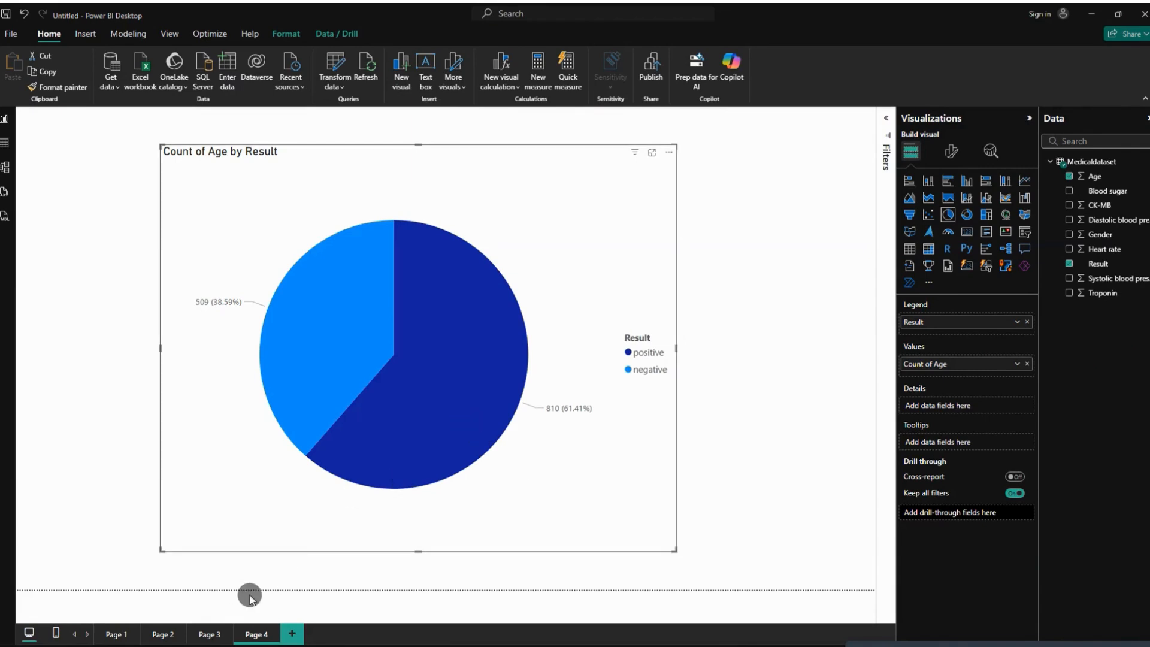
left_click(204, 639)
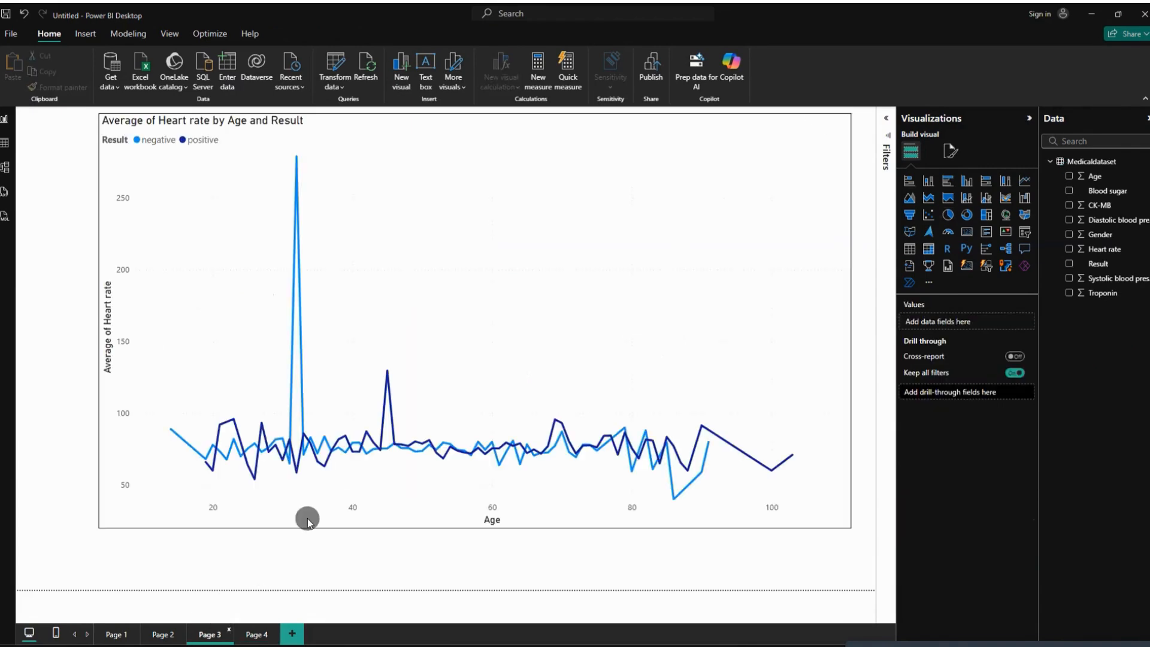
left_click(161, 635)
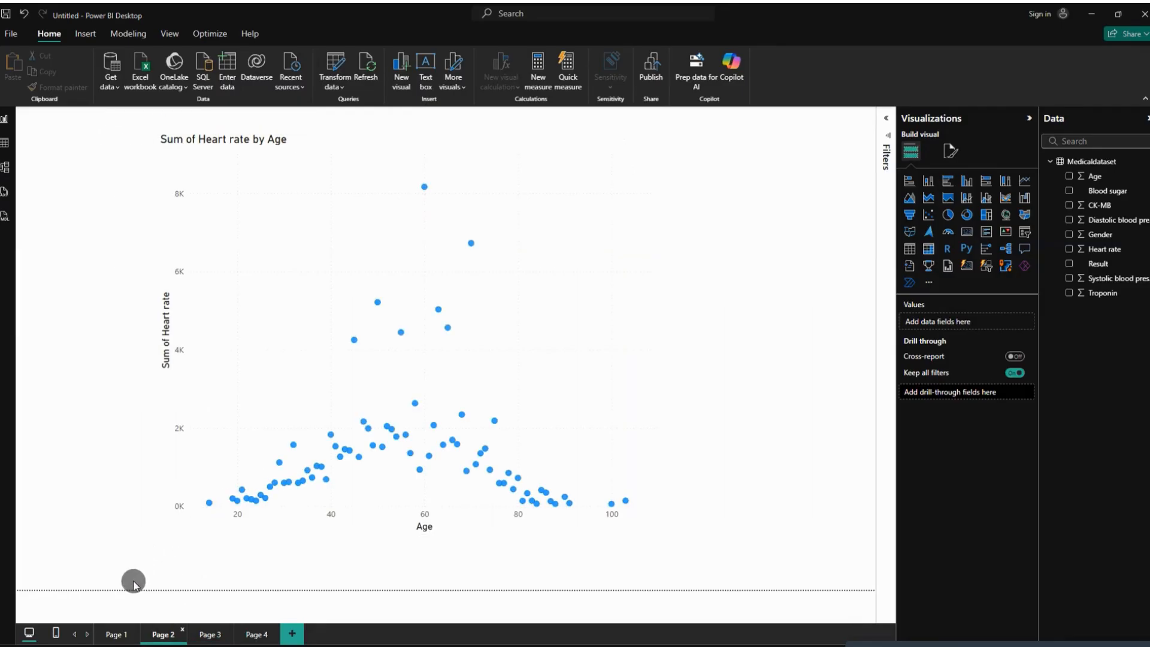
left_click(105, 637)
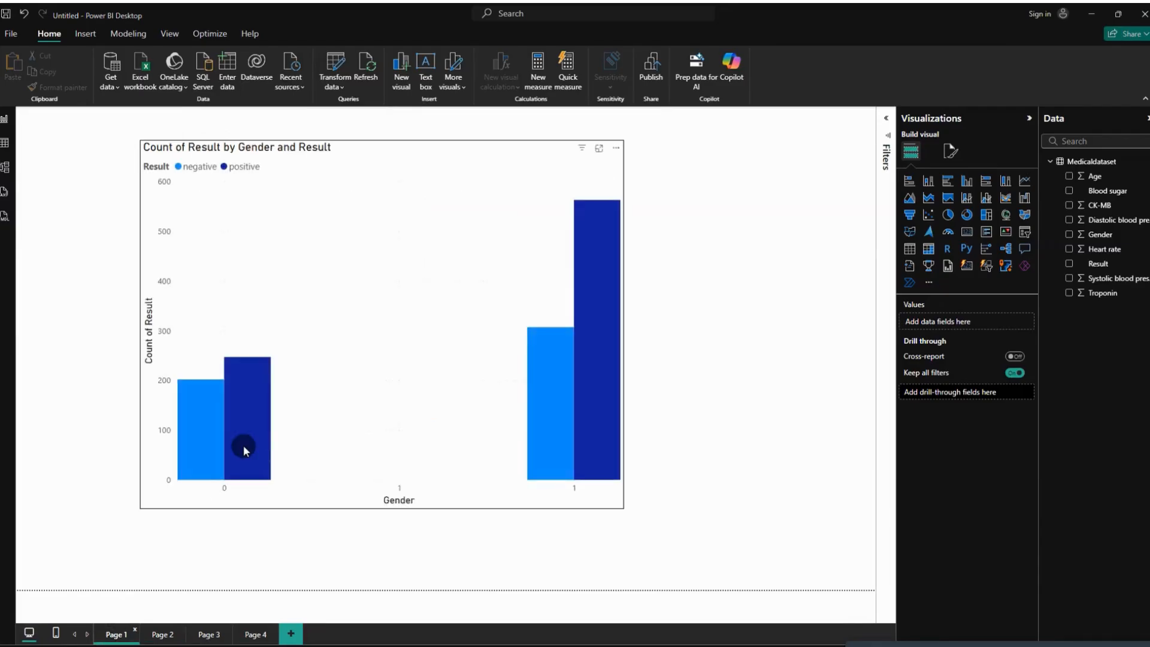
mouse_move(244, 449)
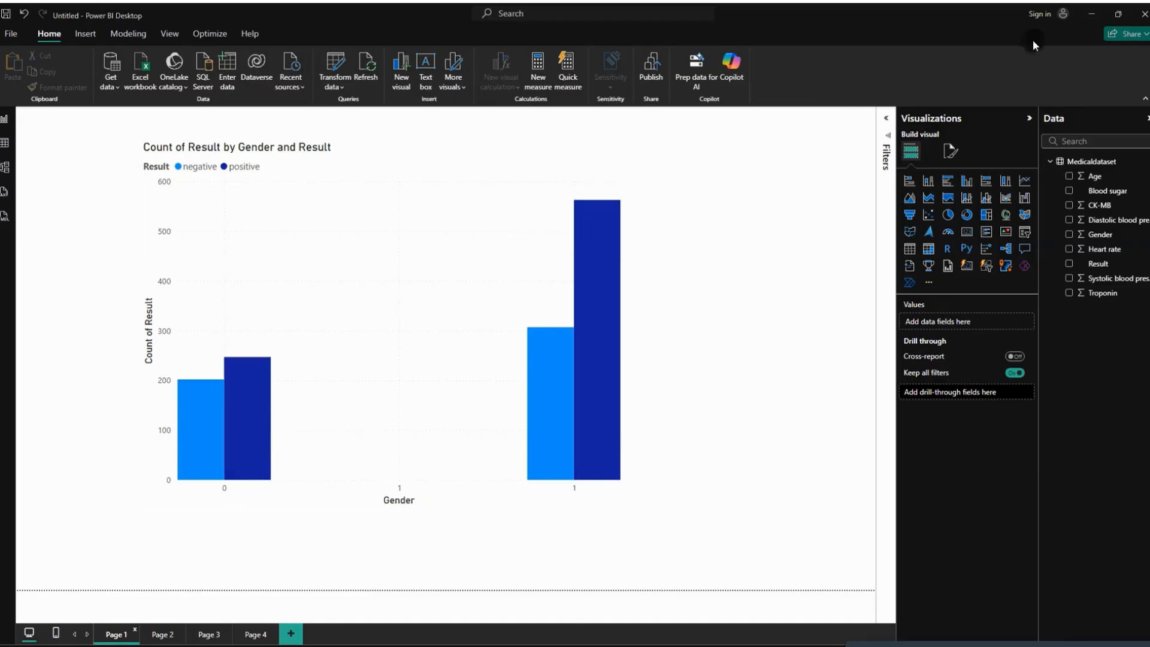
Switch to the Google Meet call in Brave and close the in-call messages
left_click(1093, 17)
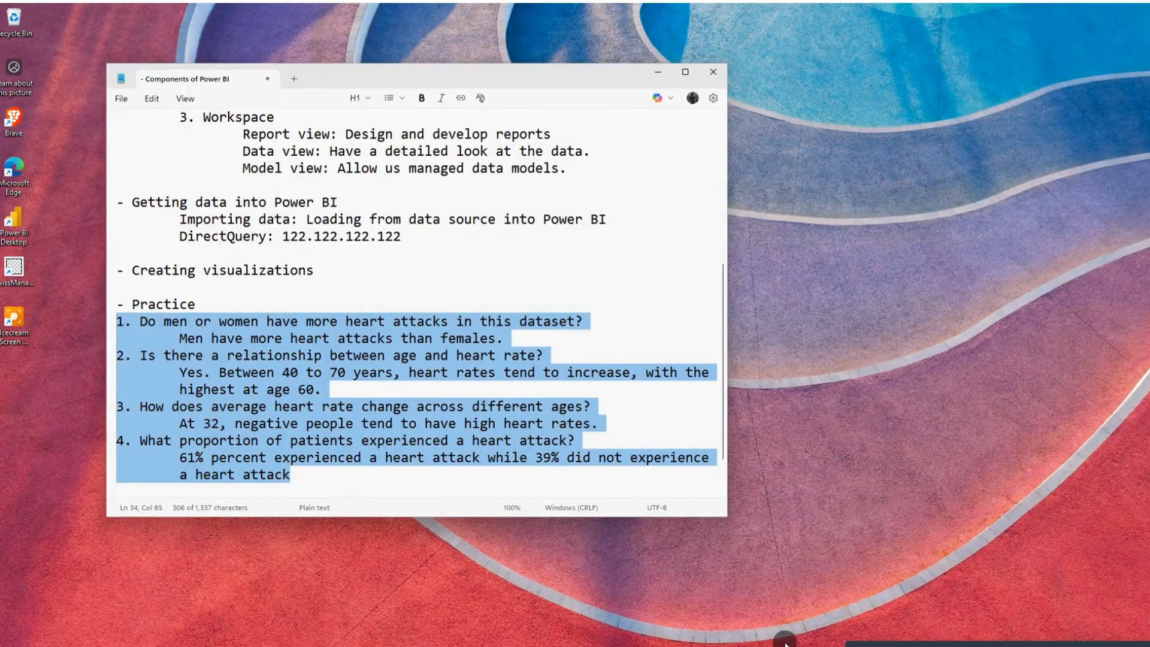
mouse_move(710, 642)
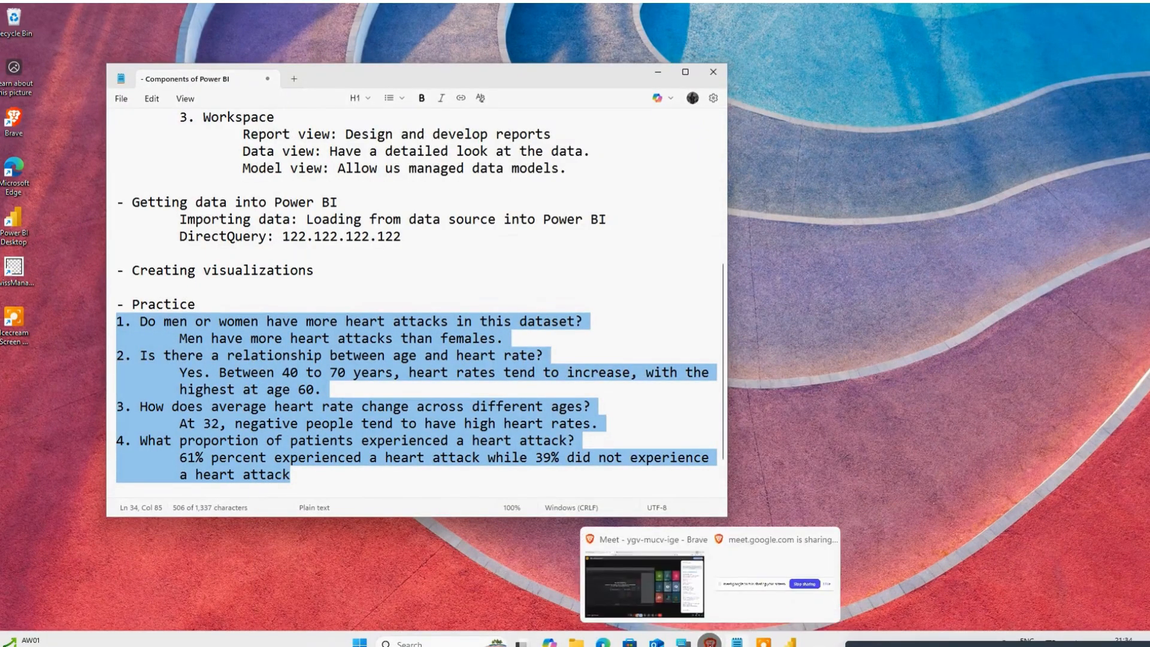
left_click(664, 590)
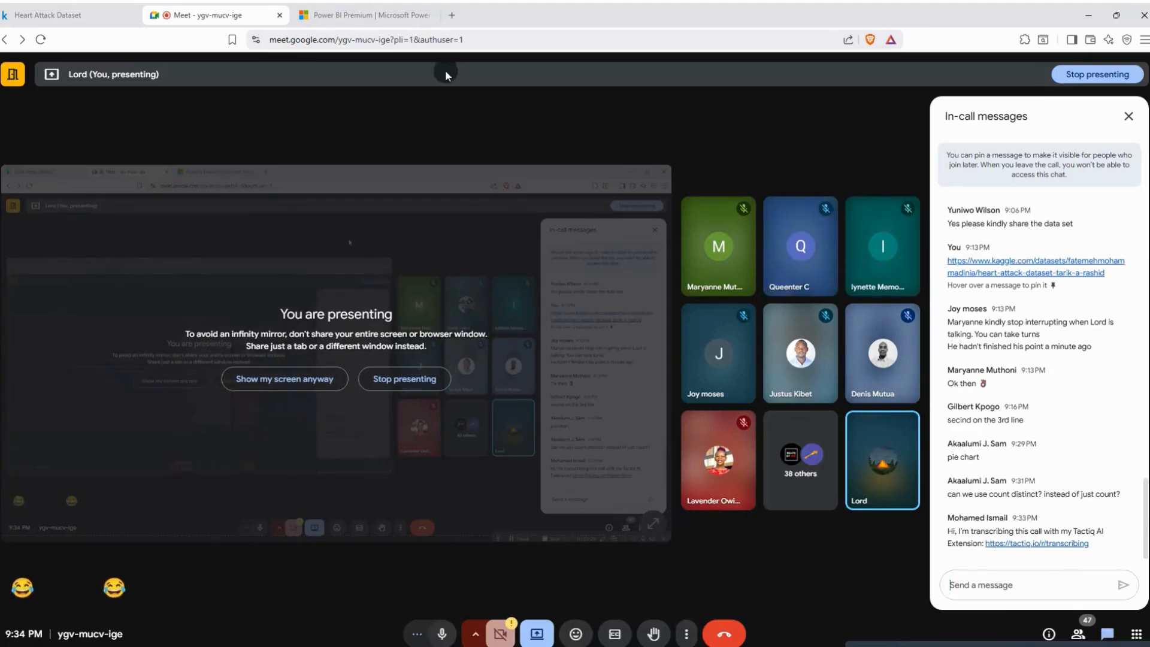
left_click(1138, 114)
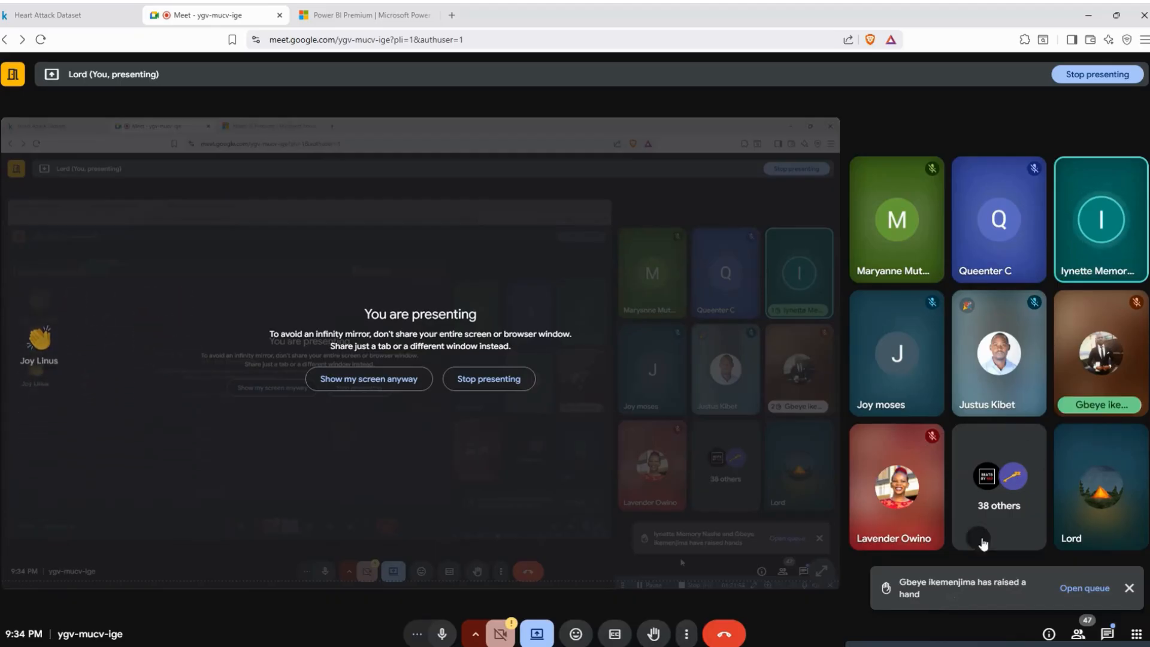
Return to Power BI and examine the Gender column of Medicaldataset in the table view
left_click(1091, 8)
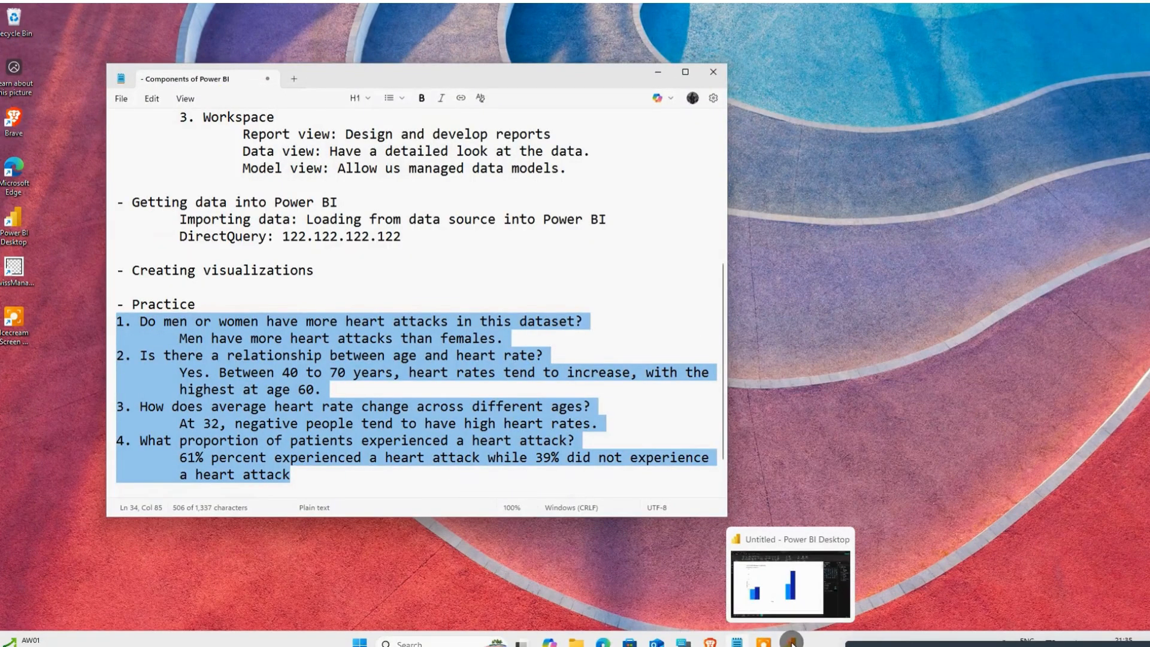
left_click(791, 642)
mouse_move(615, 474)
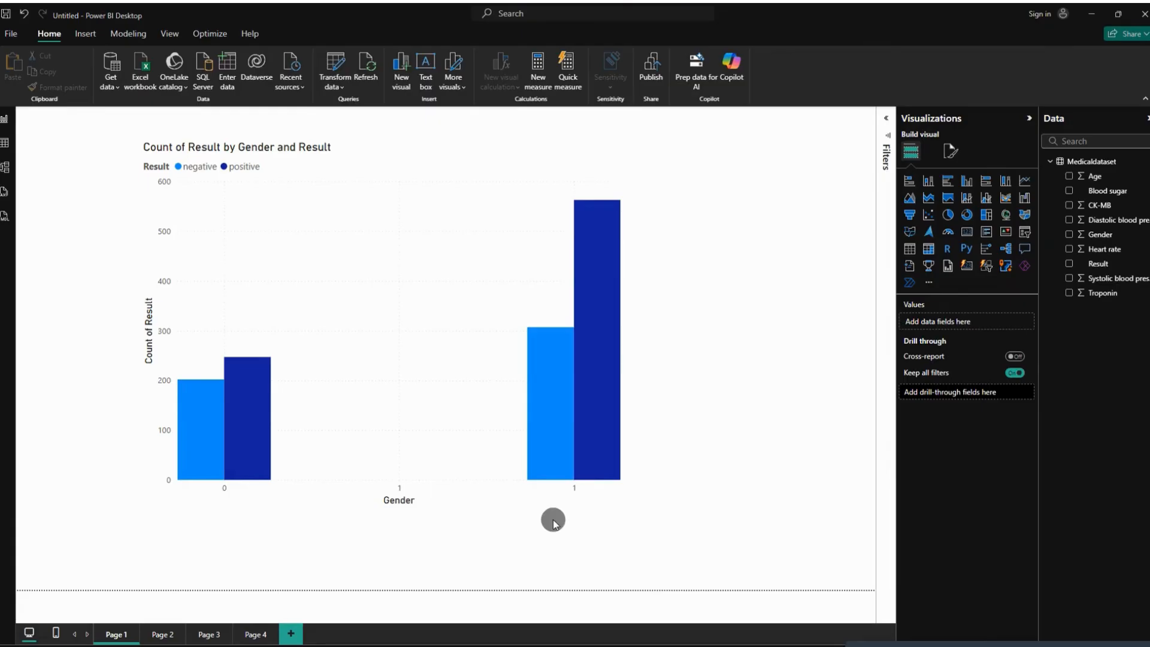
left_click(5, 143)
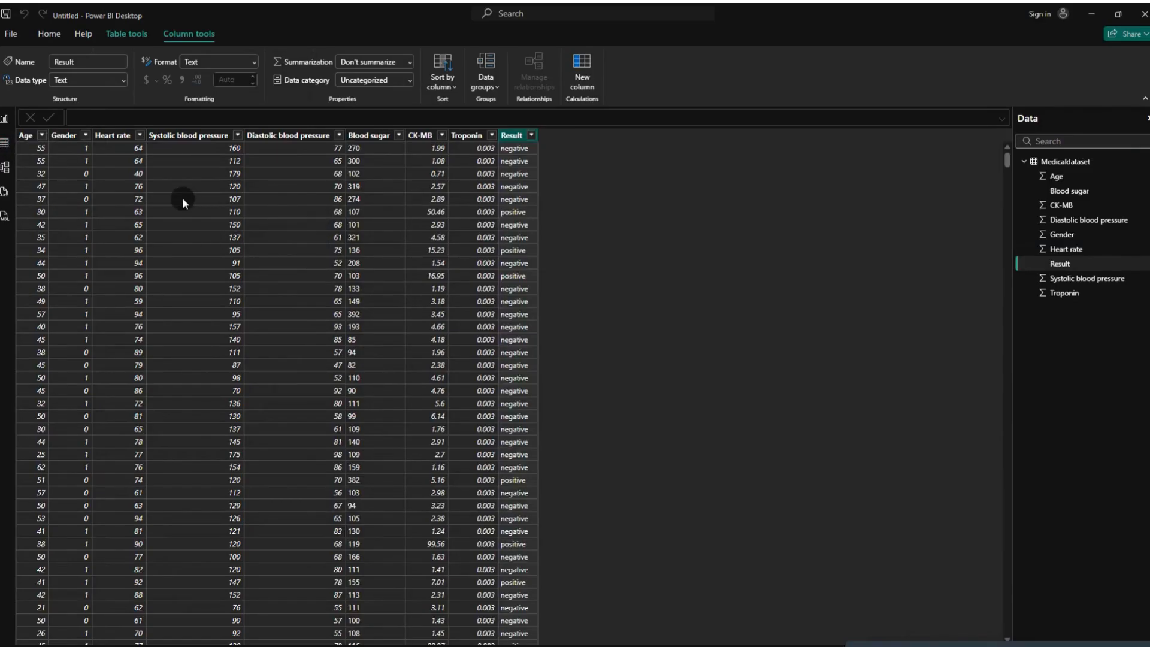
left_click(60, 136)
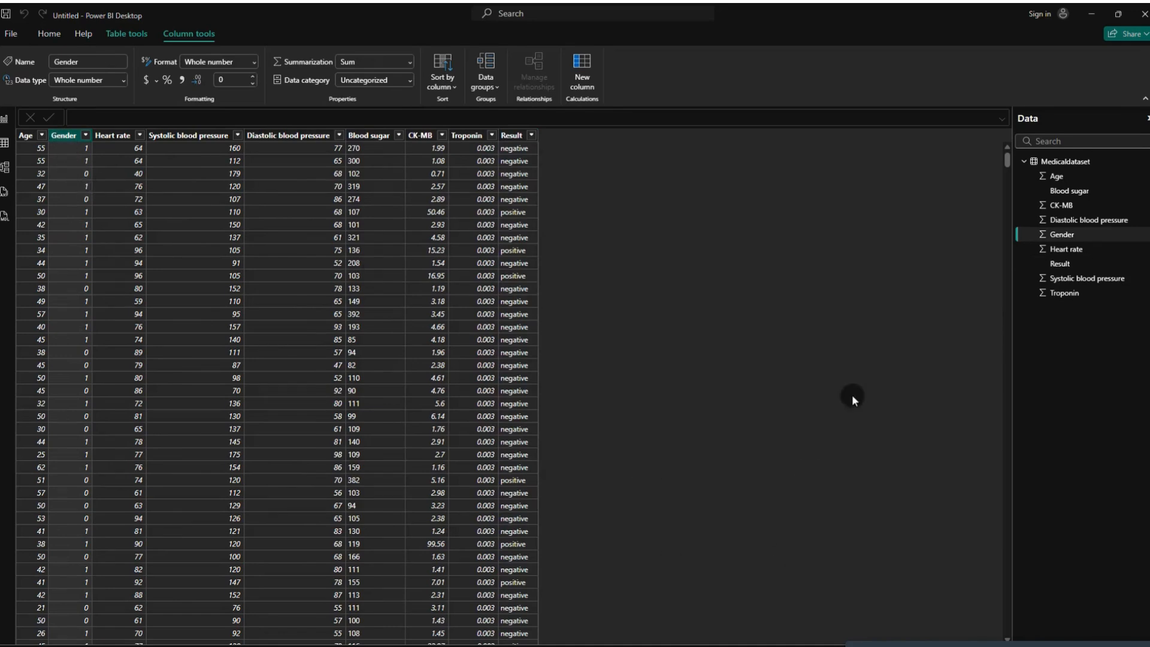
Switch to the Heart Attack Dataset page on Kaggle in Brave and check how the Gender column is coded
left_click(1091, 14)
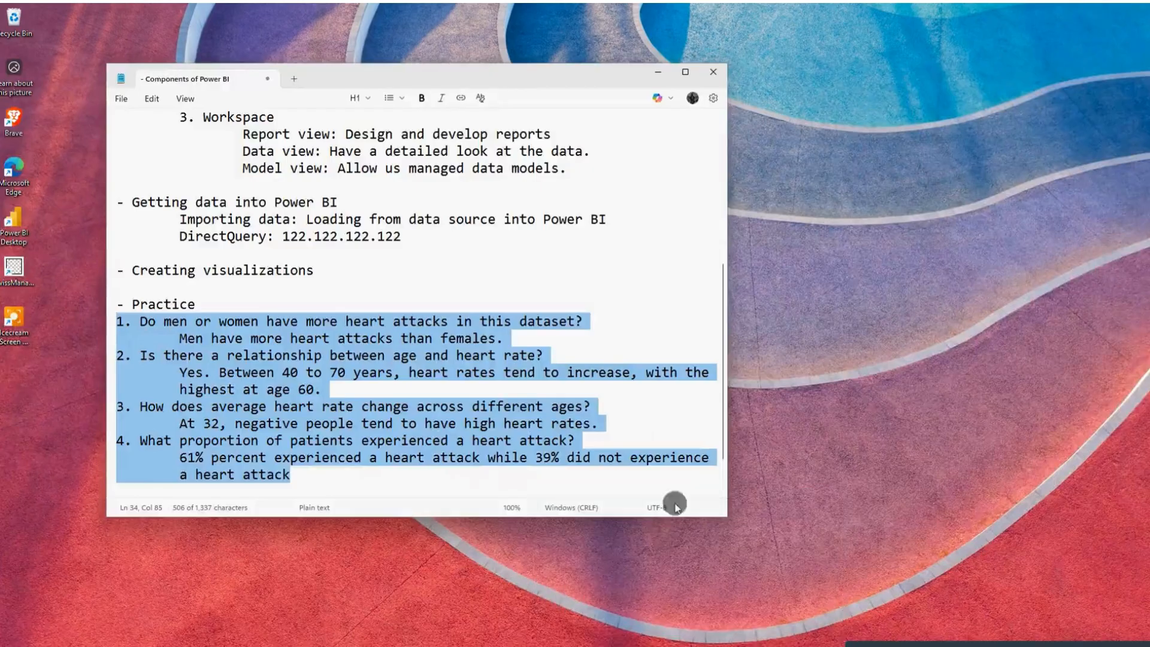
mouse_move(710, 642)
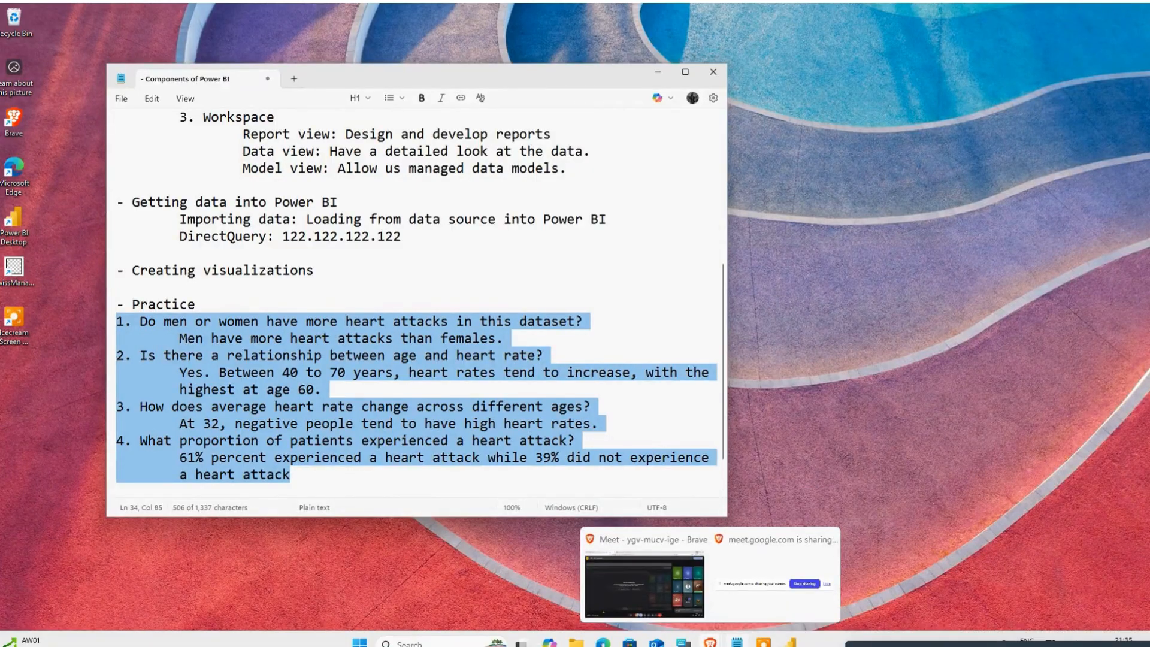
left_click(658, 582)
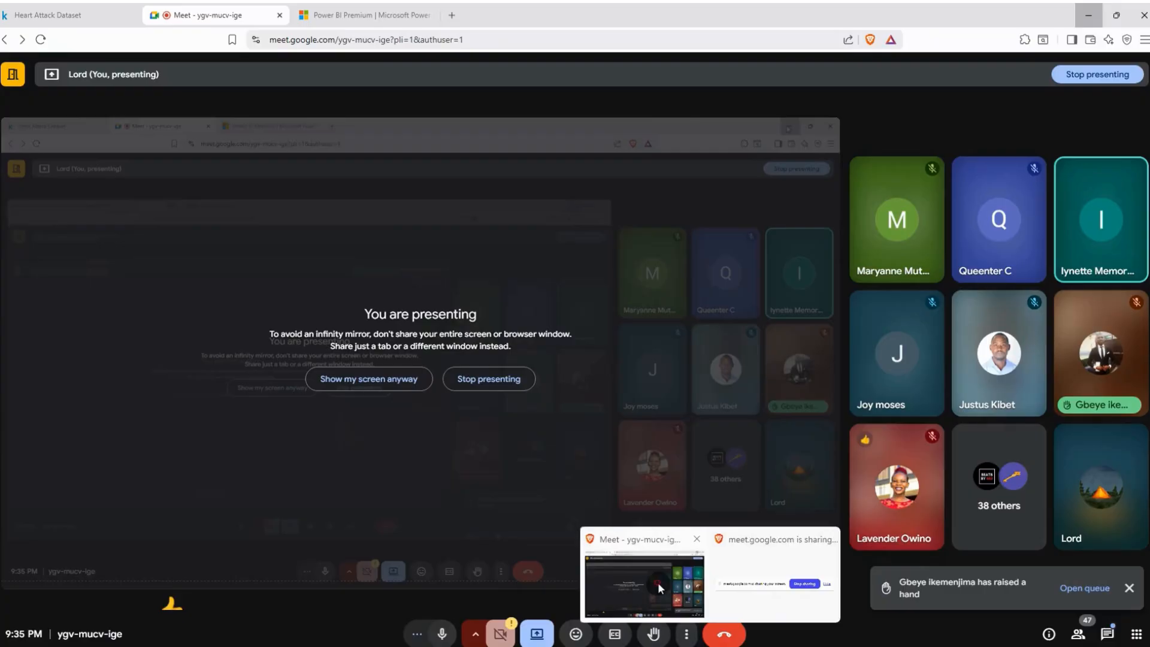
left_click(45, 15)
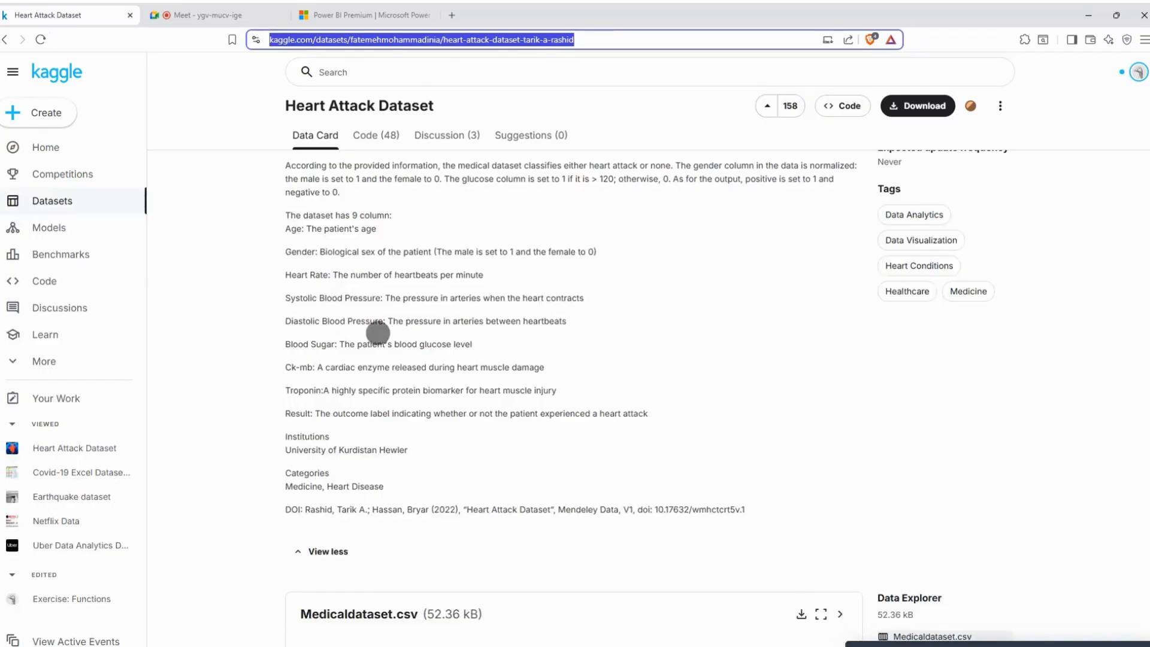
triple_click(336, 249)
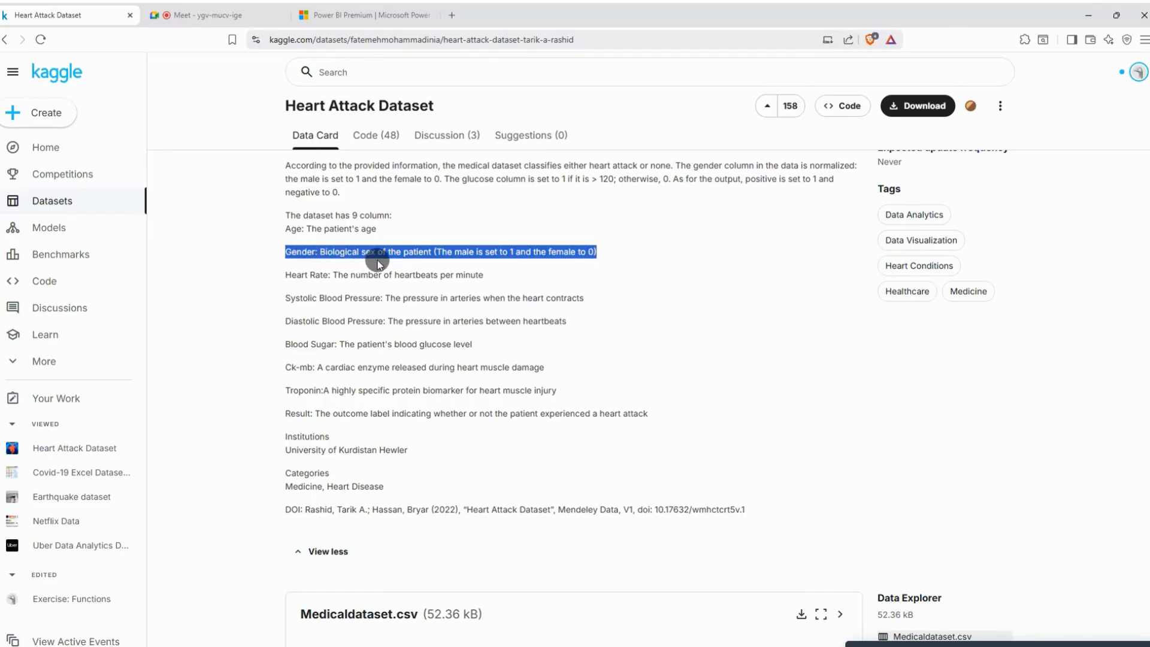
left_click(435, 251)
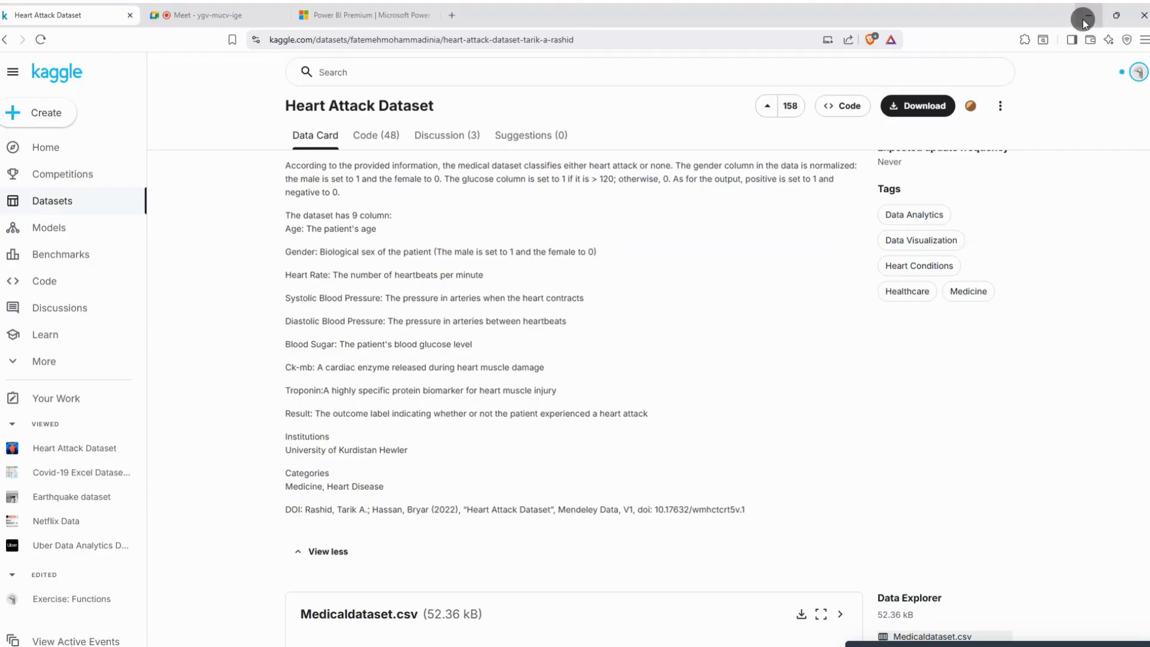
Check the Google Meet call, and return to the report view in Power BI
left_click(208, 18)
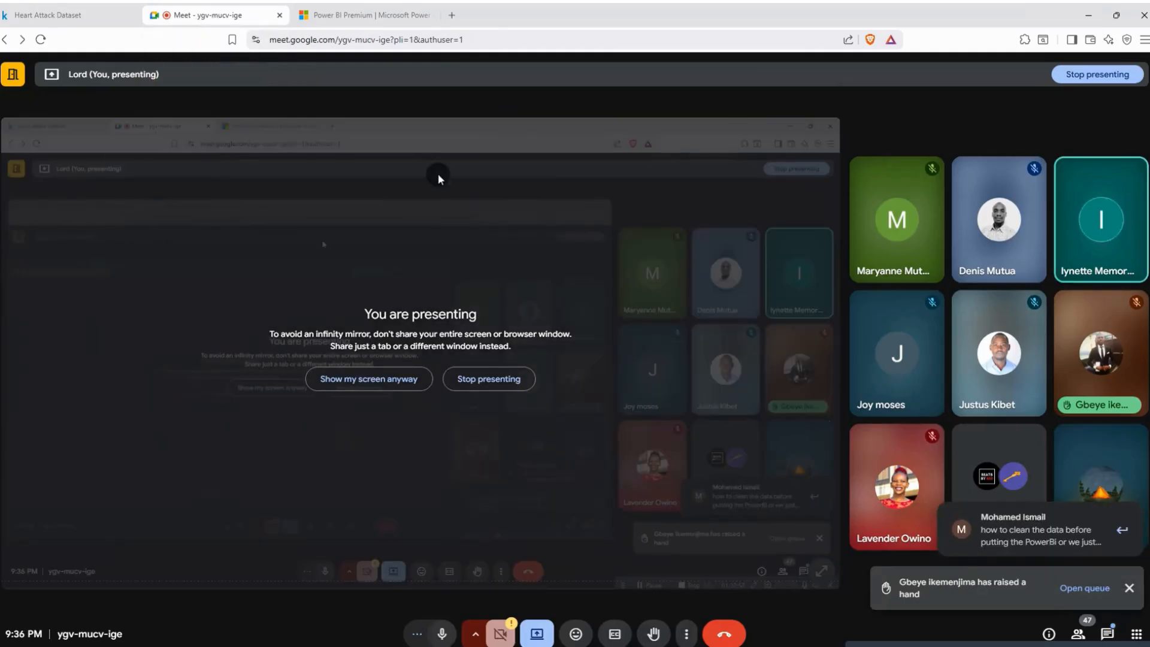
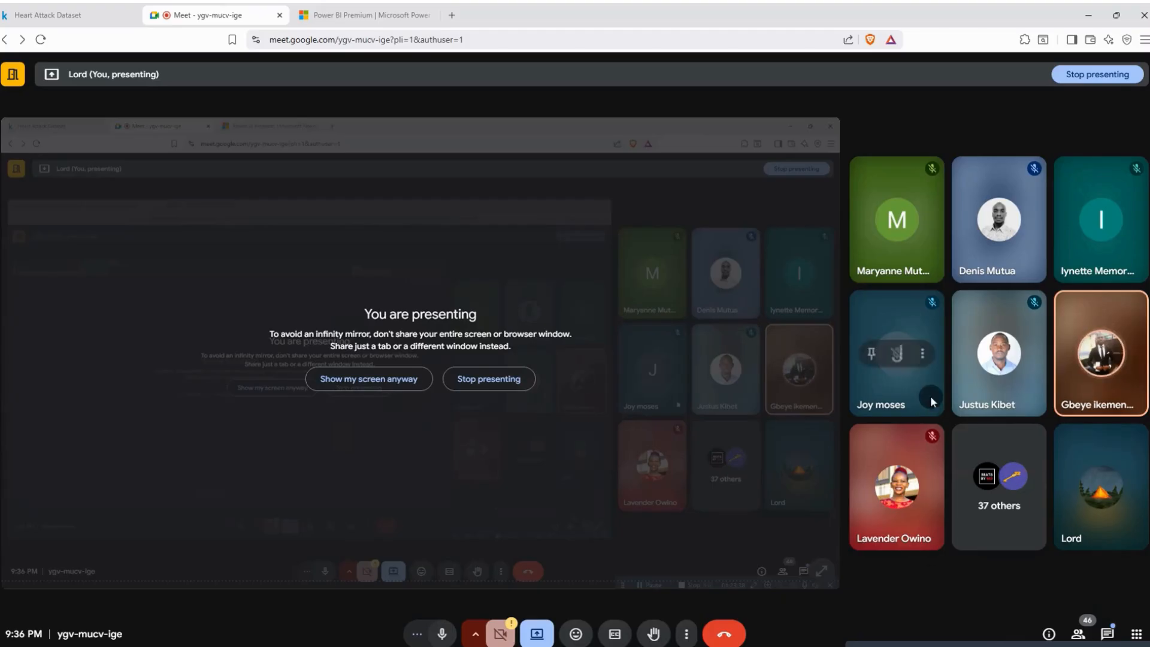
left_click(1088, 15)
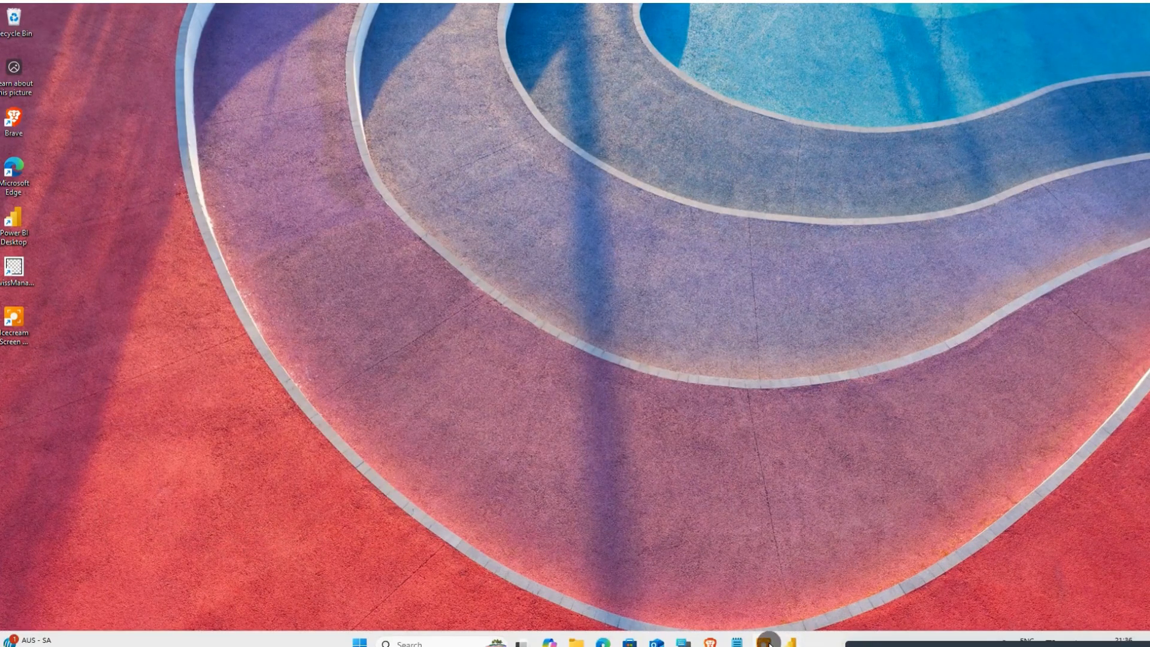
left_click(790, 643)
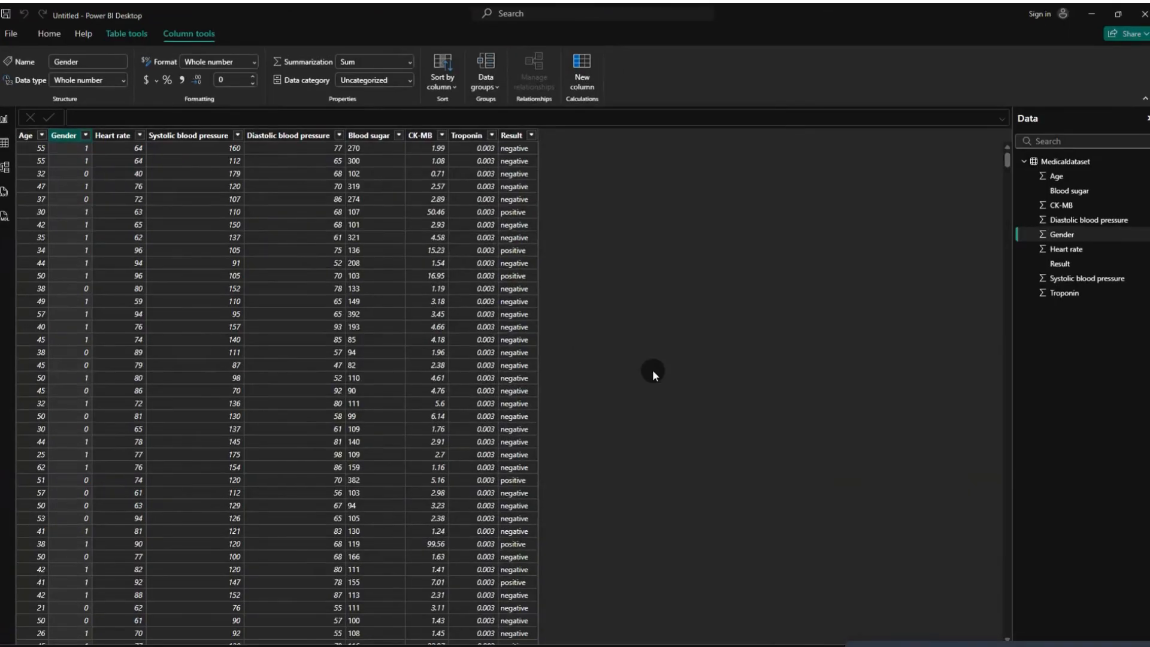
left_click(4, 120)
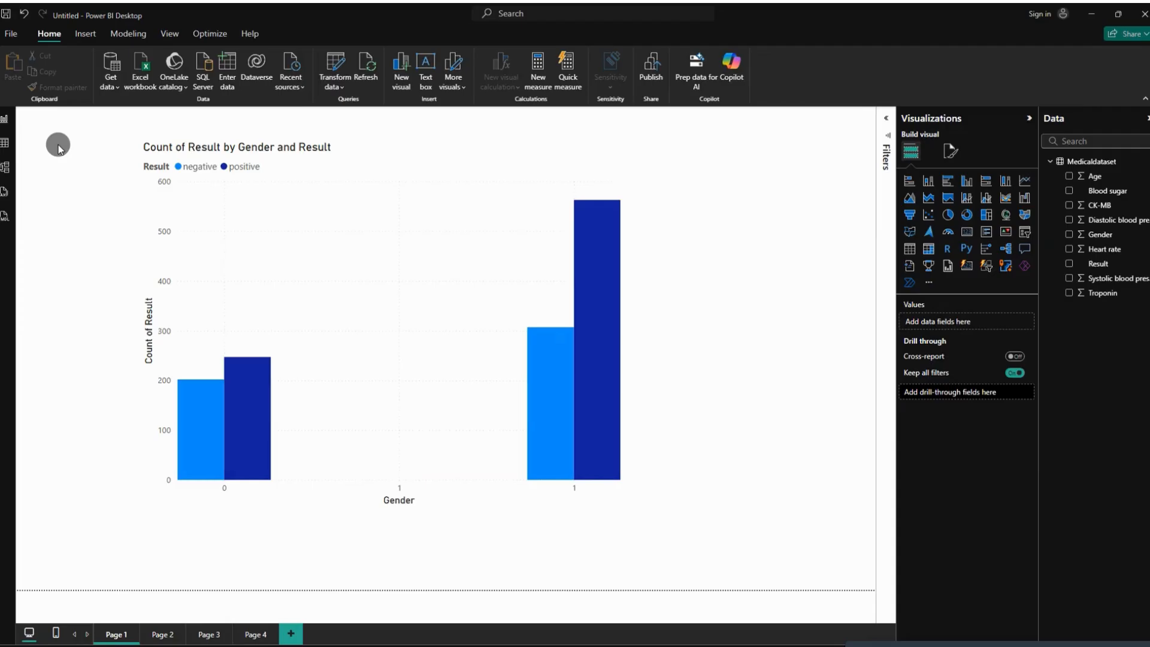
left_click(11, 34)
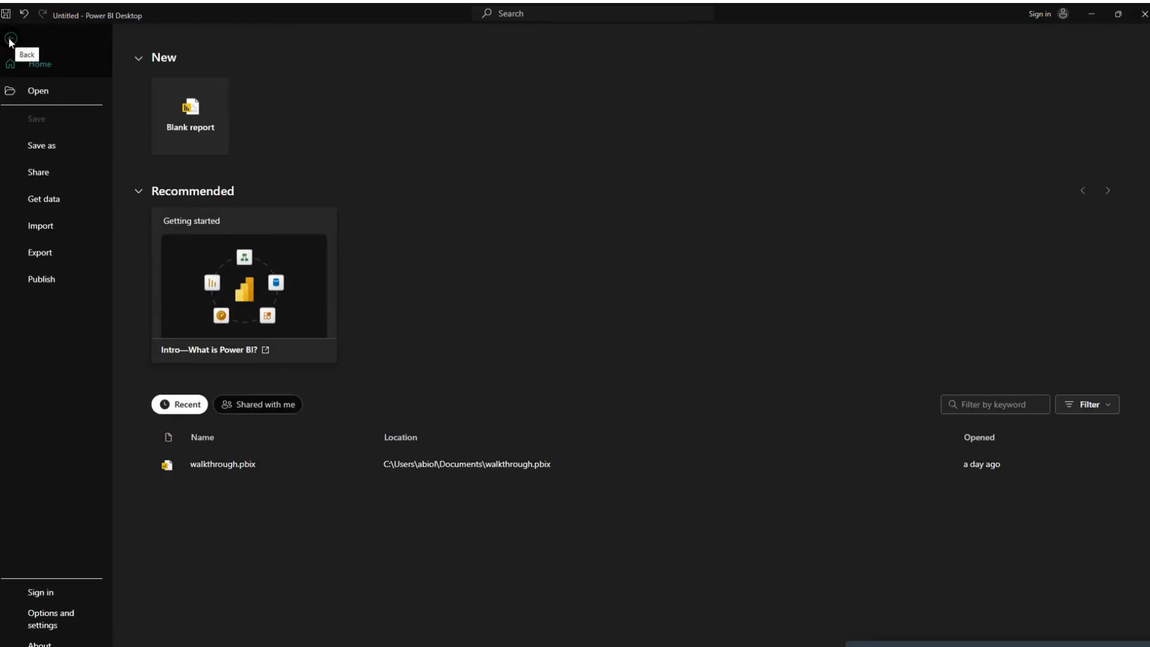
left_click(52, 256)
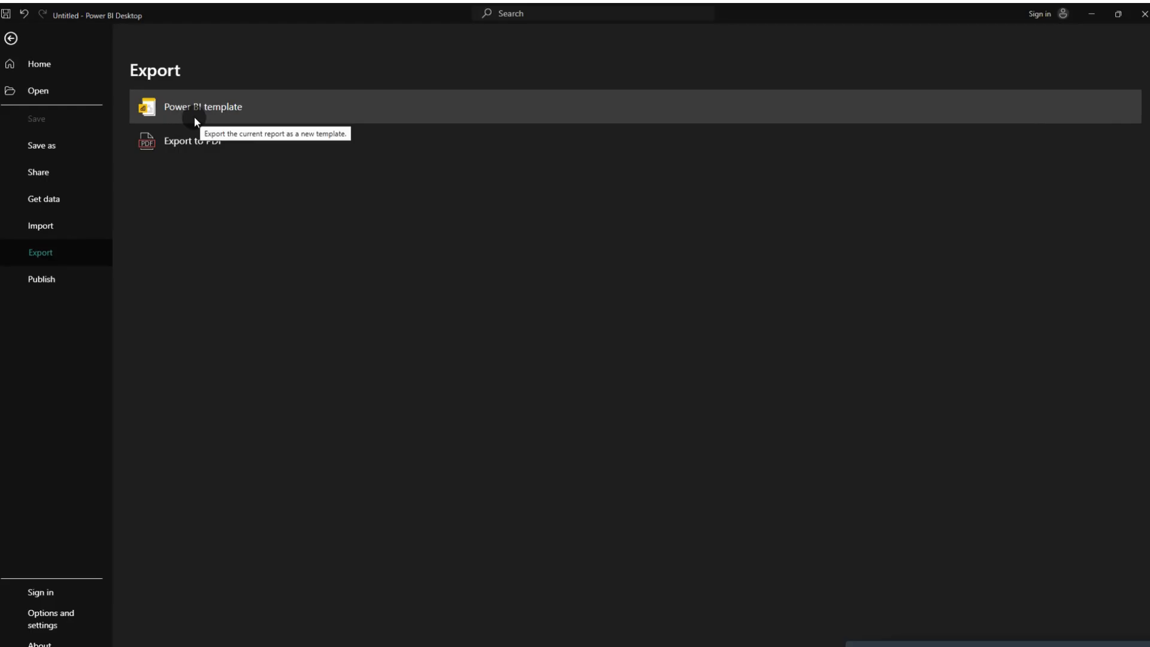
left_click(194, 117)
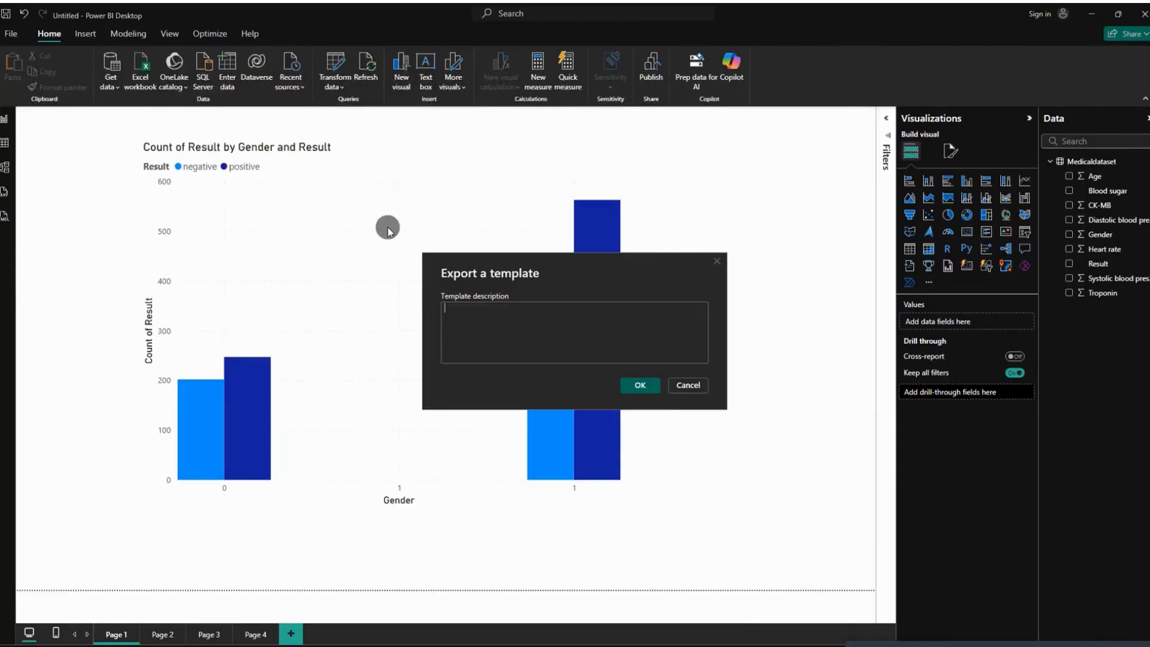
left_click(524, 335)
left_click(639, 385)
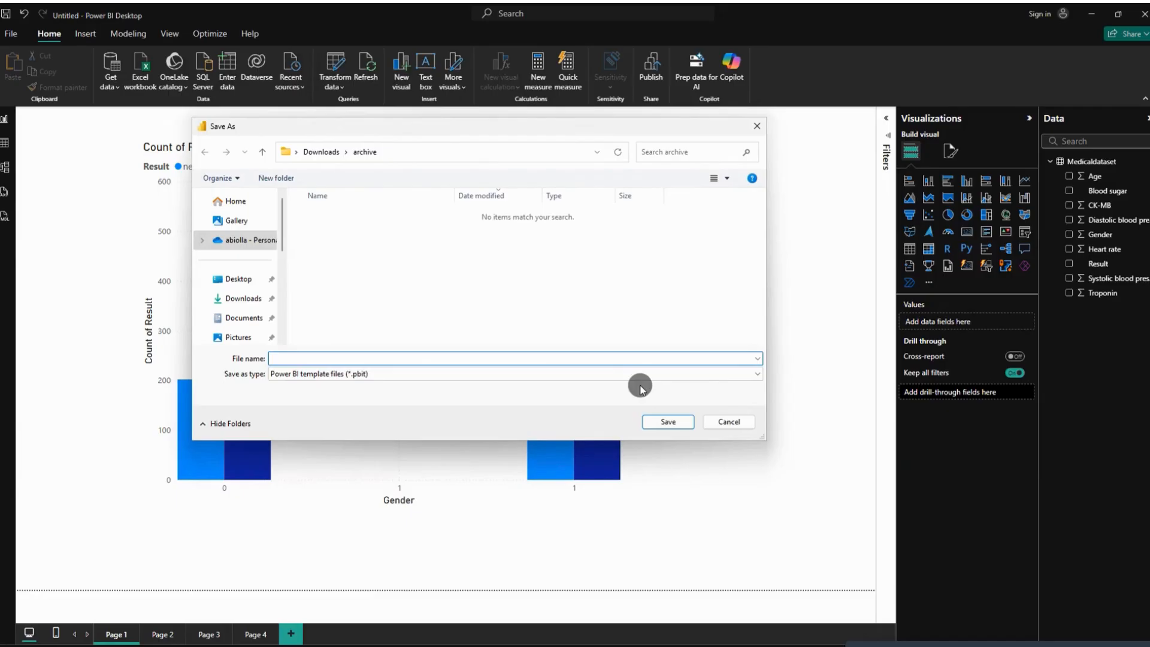
type("walkthrough")
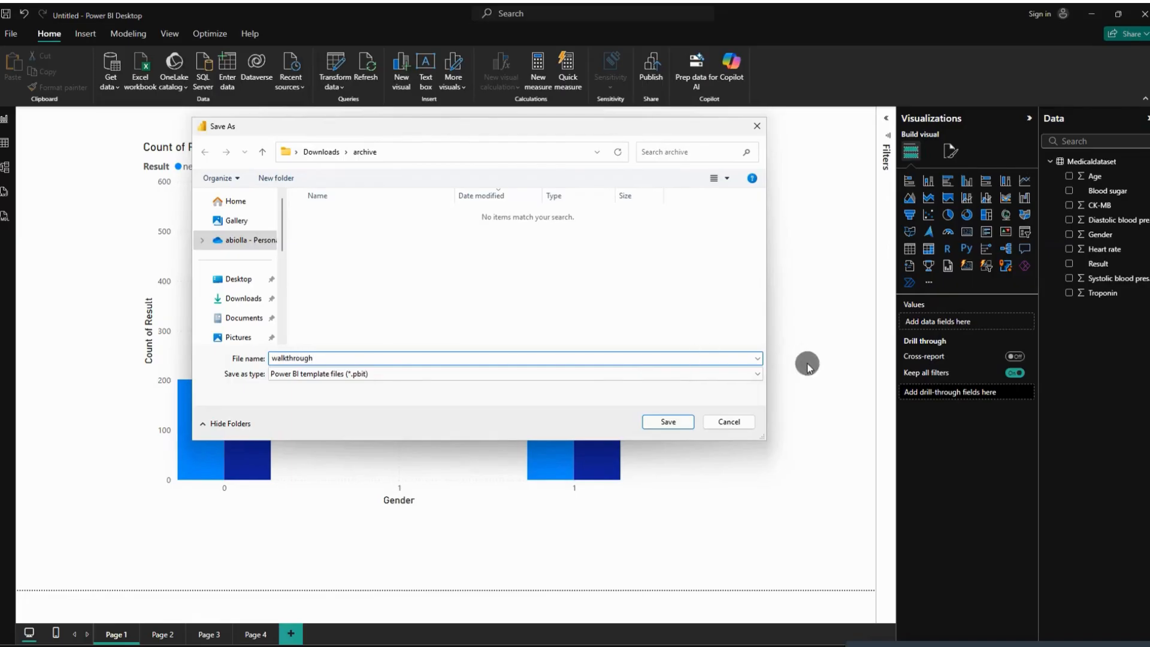
left_click(732, 419)
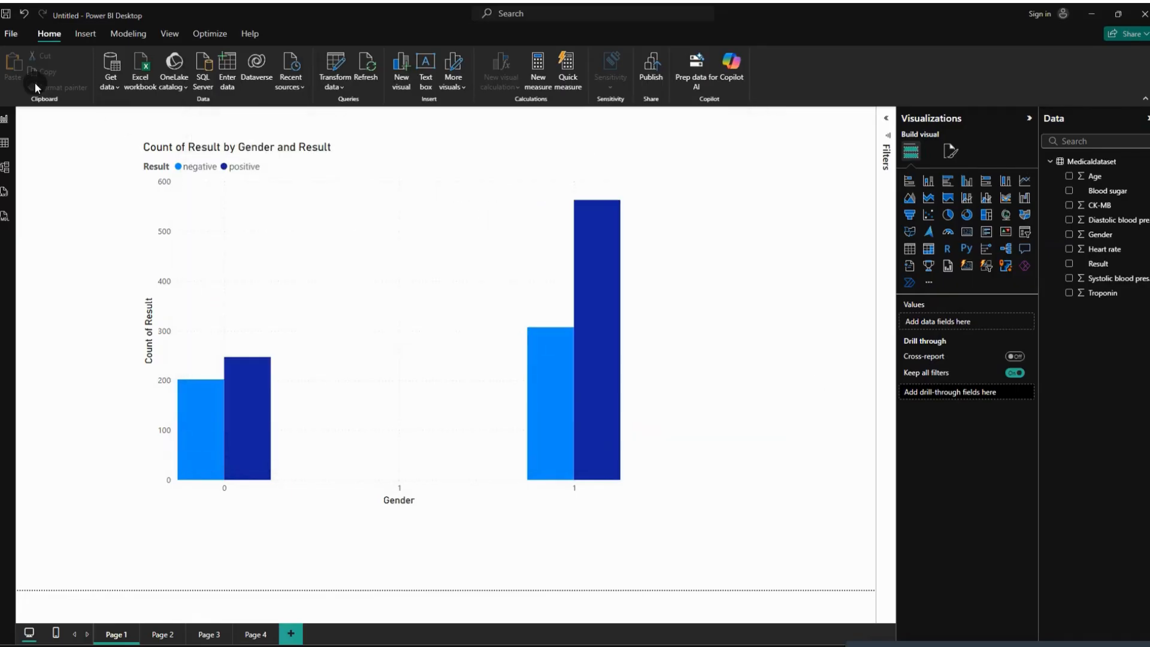
Export the report to PDF and open the file in Brave just once
left_click(12, 35)
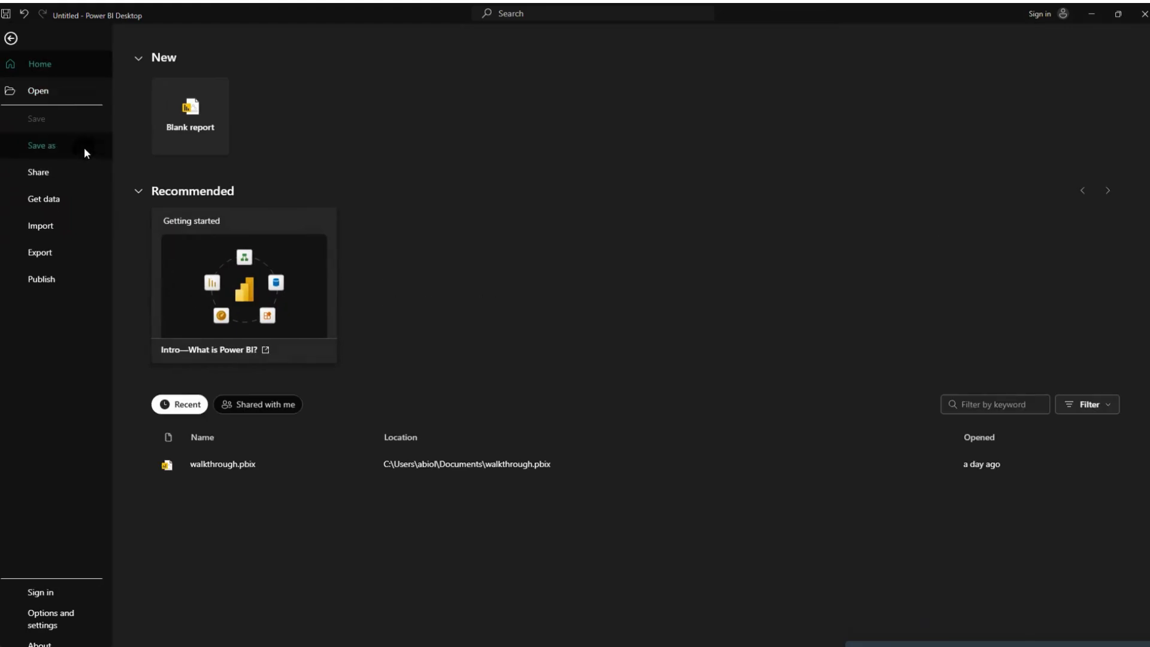
left_click(50, 256)
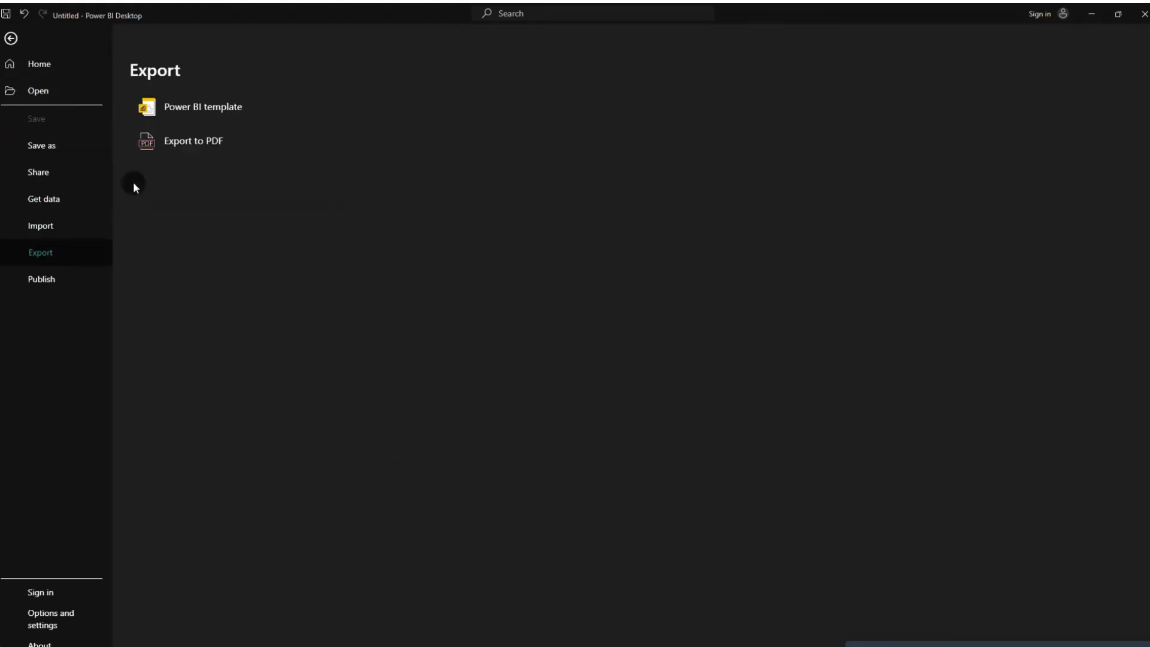
left_click(191, 139)
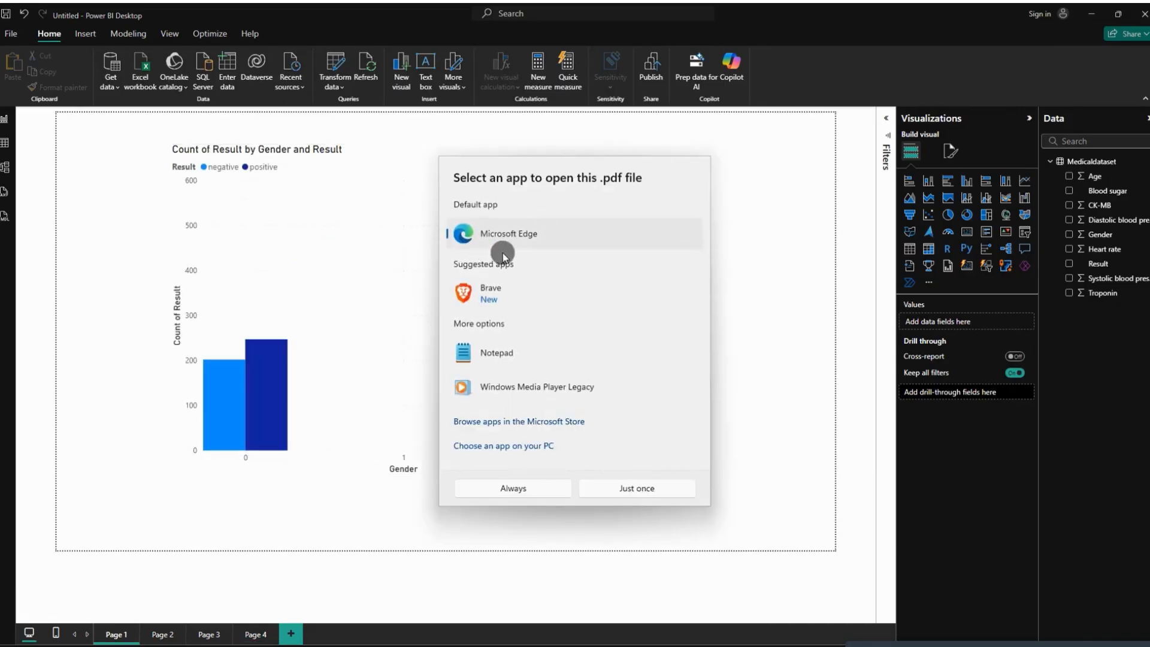
left_click(504, 300)
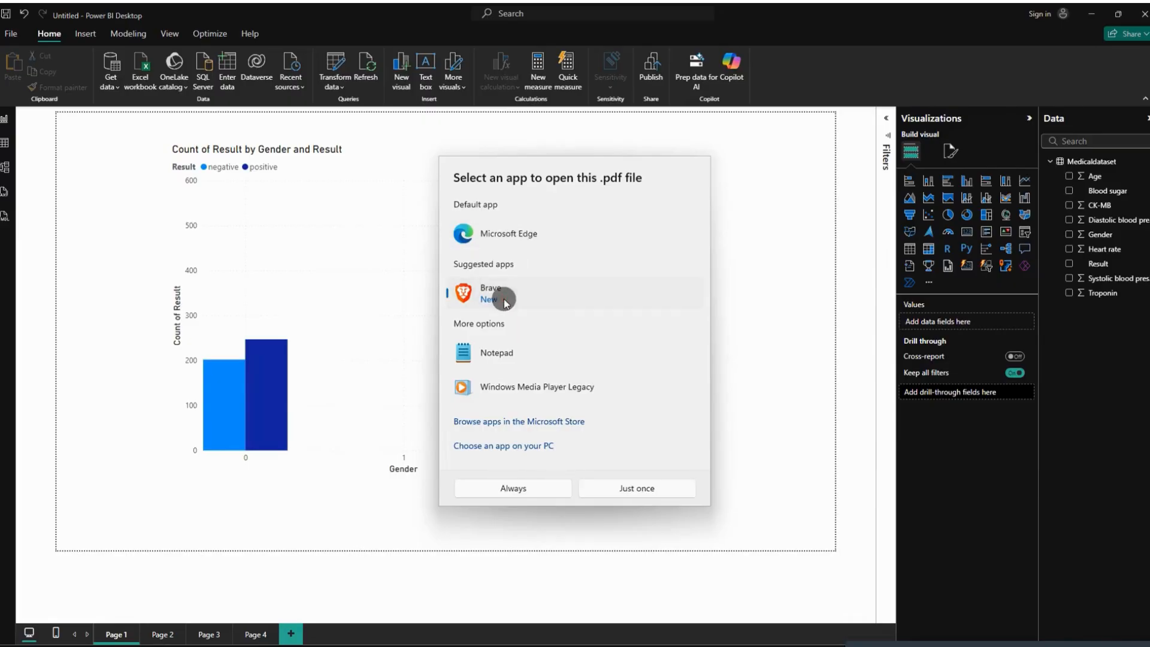
left_click(632, 486)
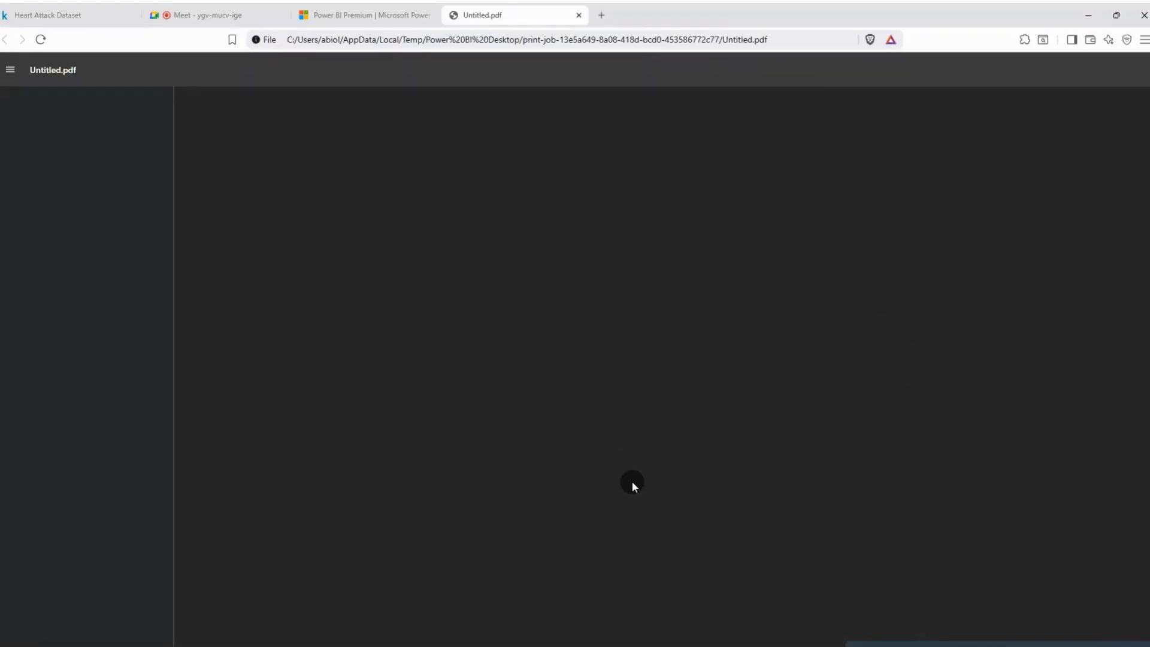
Review the charts on all four pages of the exported PDF, ending at the first page
scroll(633, 486, "down", 10)
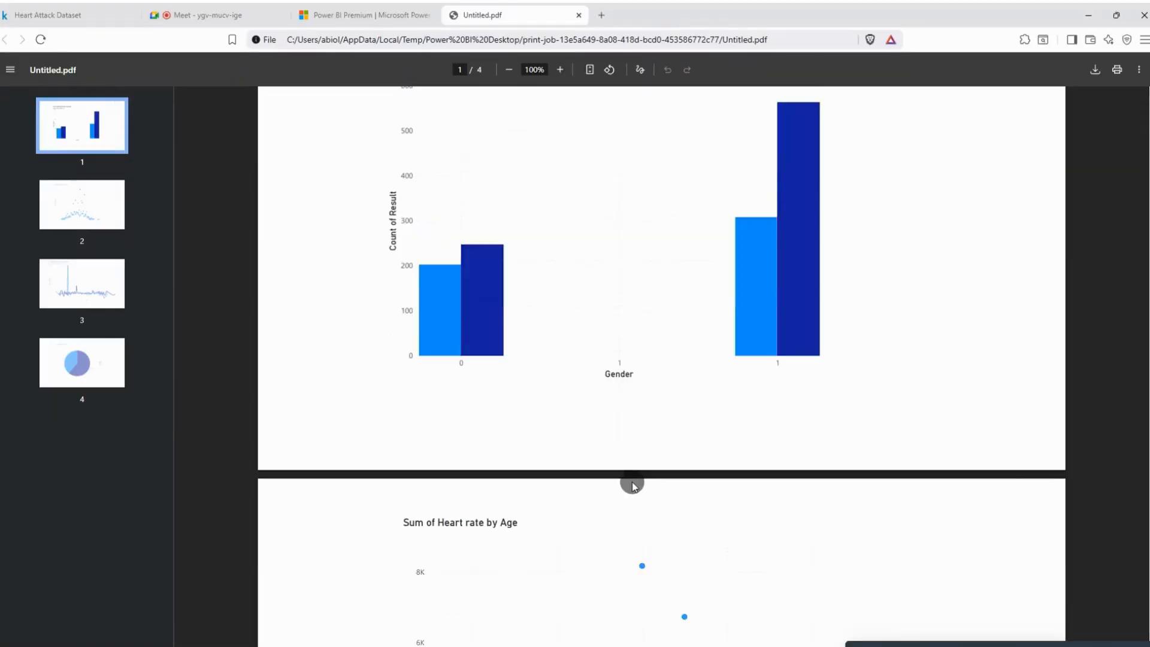
scroll(633, 484, "down", 10)
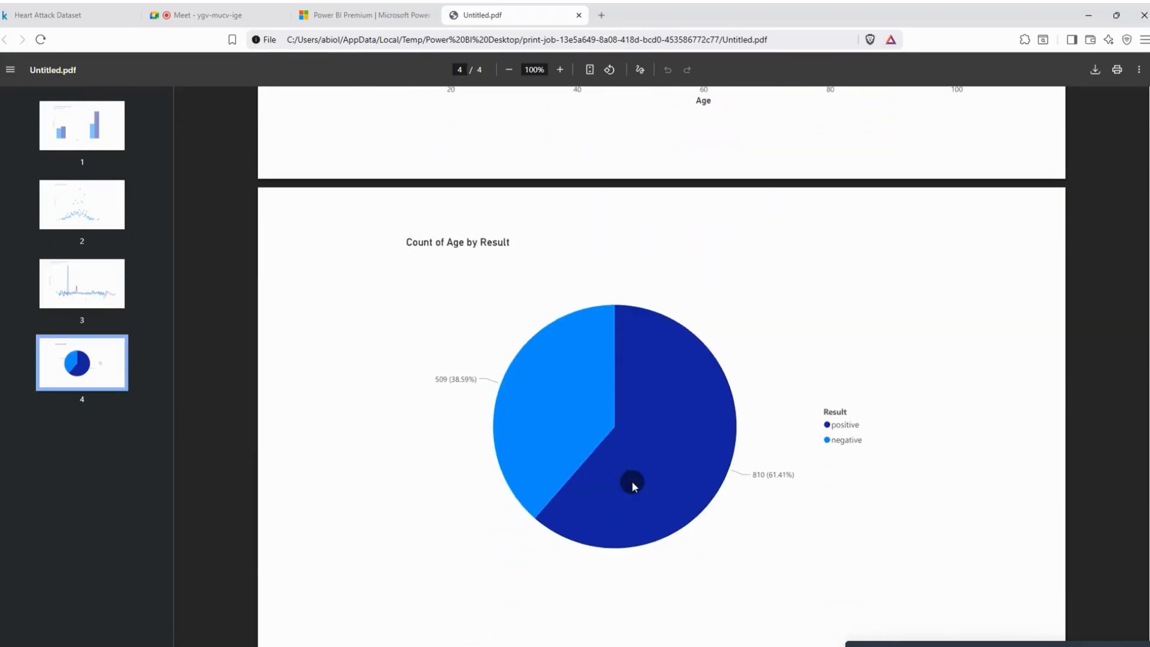
scroll(632, 482, "up", 10)
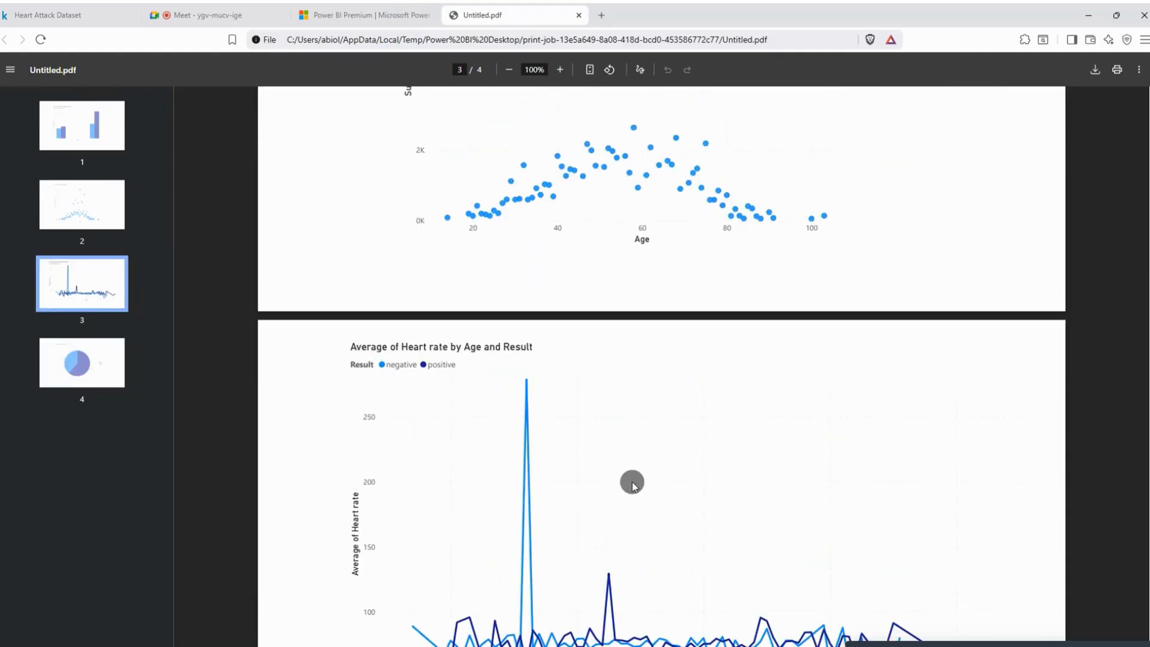
scroll(632, 482, "up", 6)
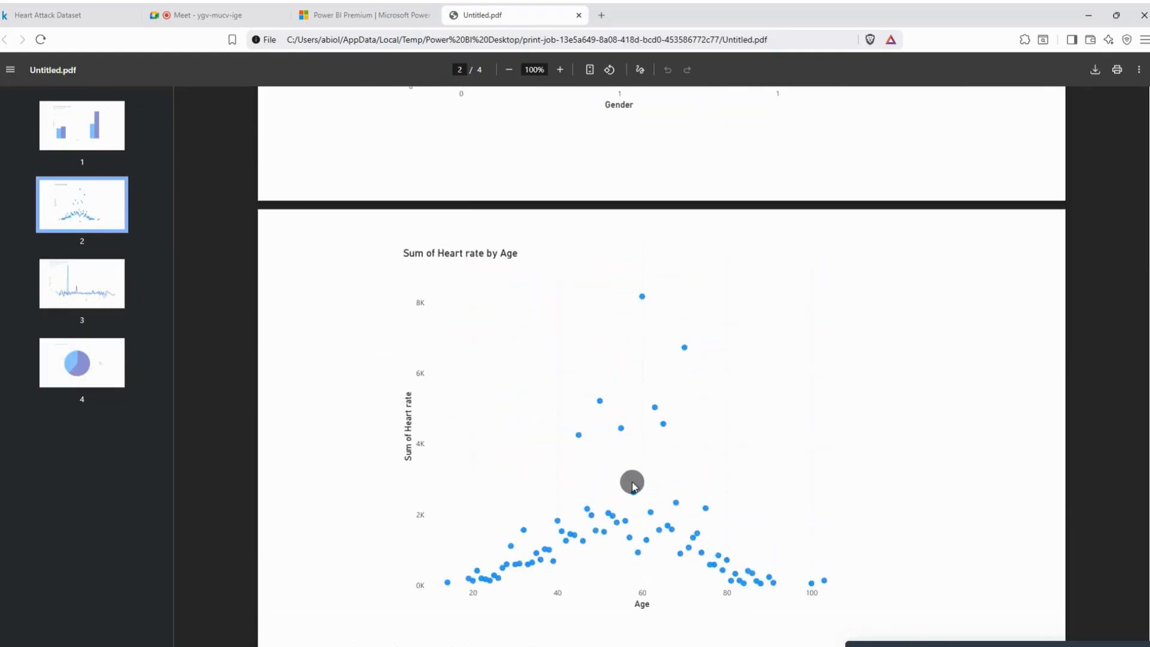
scroll(632, 482, "up", 5)
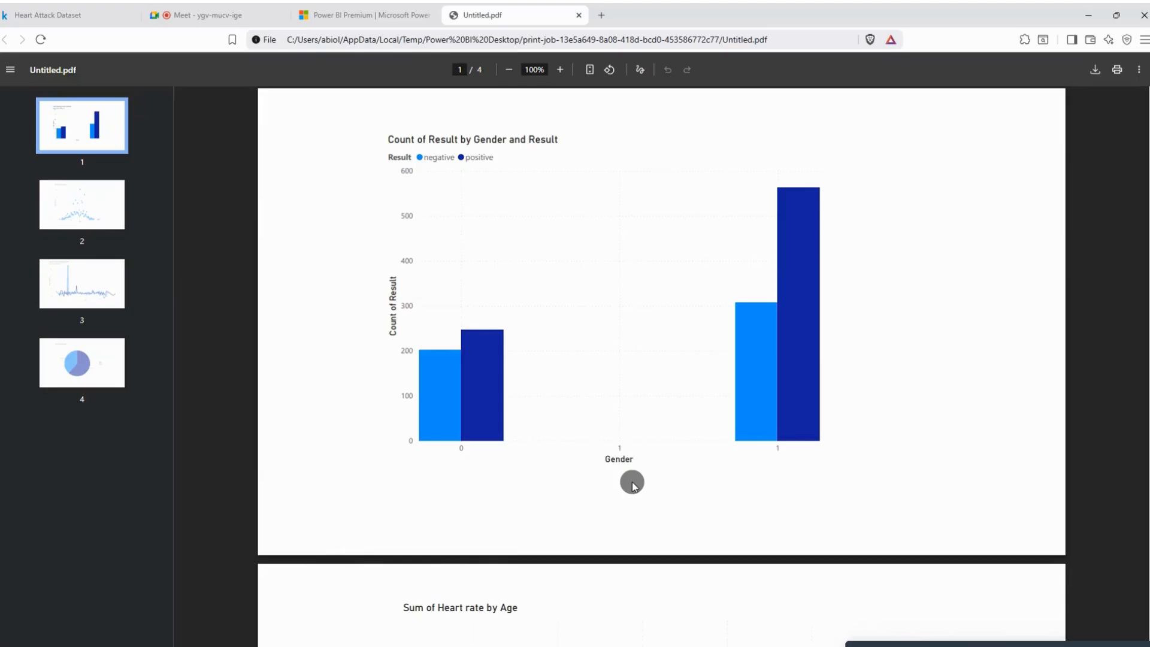
Review the charts on the exported PDF's pages again, checking the Google Meet call in between, and return to the first page
scroll(632, 482, "down", 5)
scroll(632, 482, "down", 12)
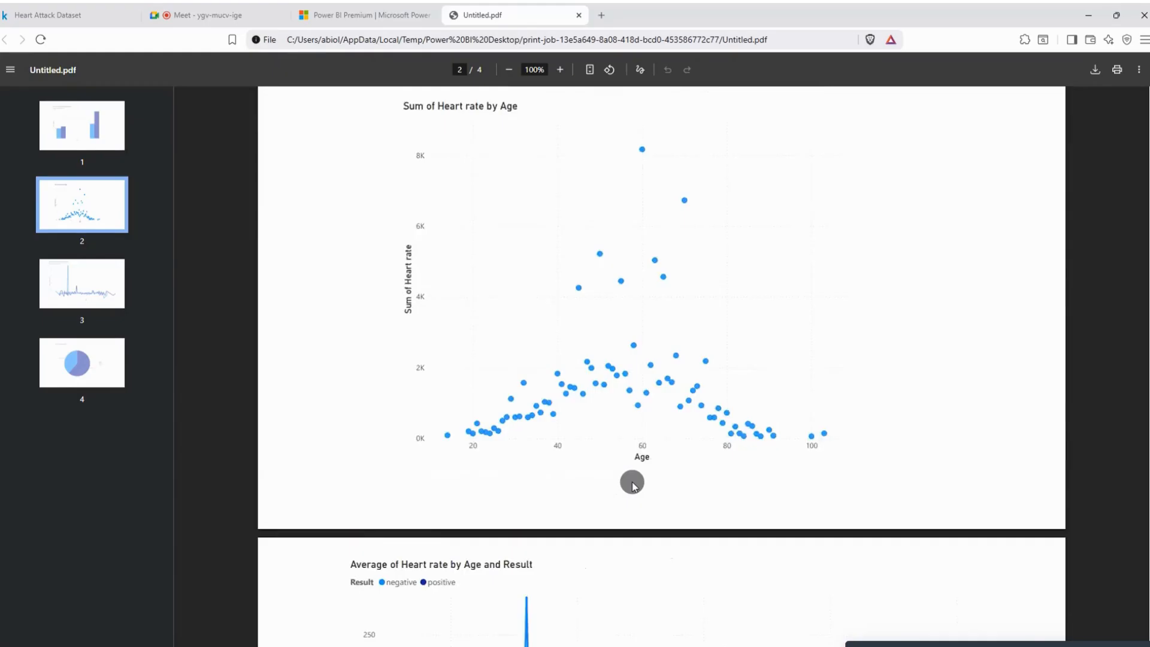
scroll(632, 482, "down", 5)
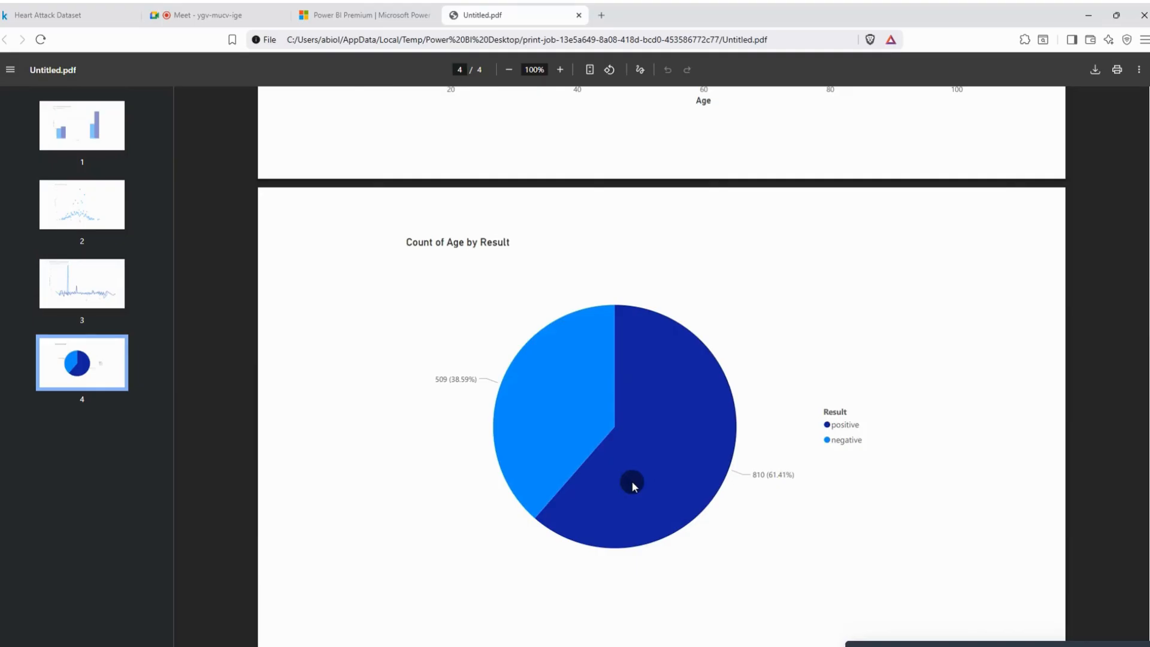
left_click(186, 20)
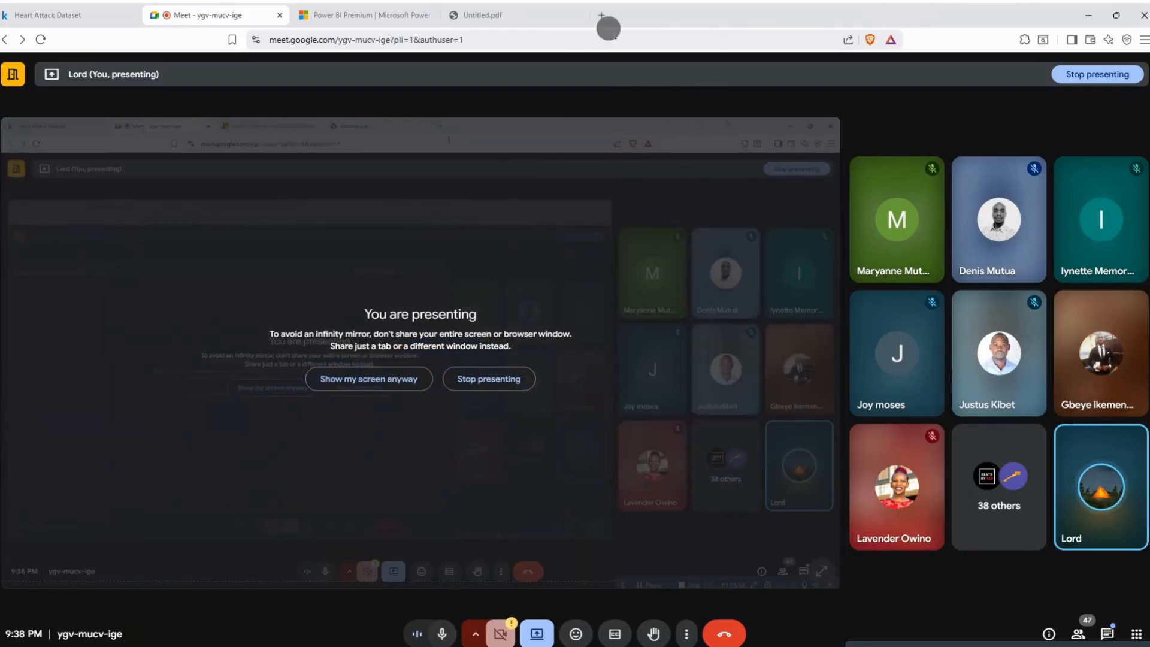
left_click(535, 15)
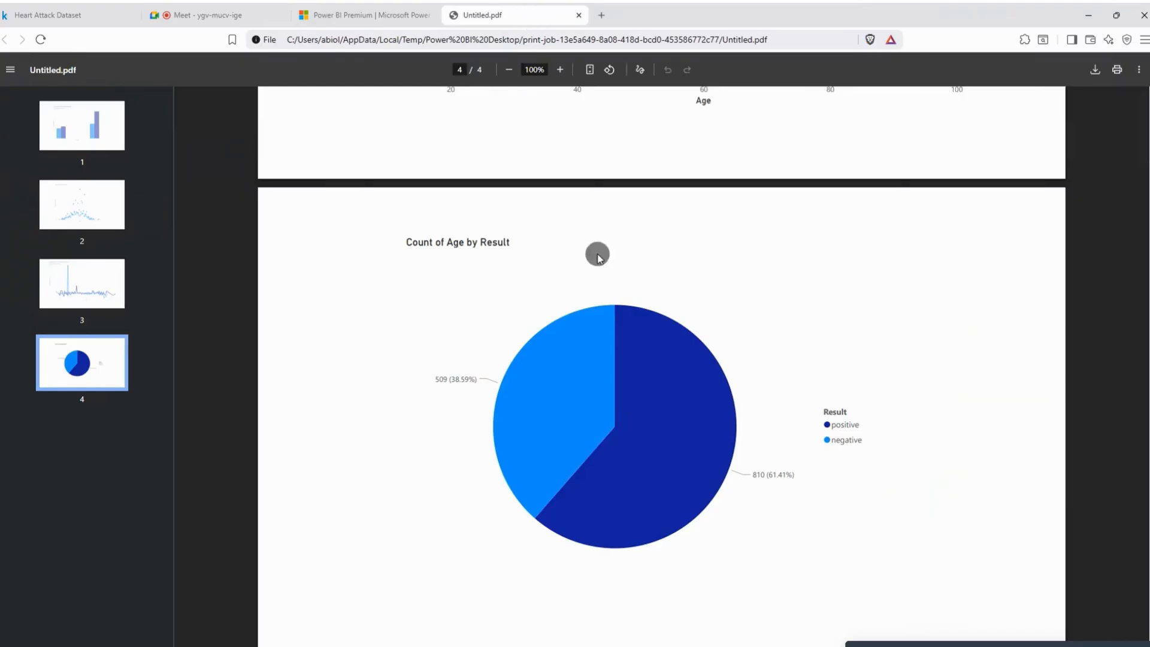
scroll(598, 256, "up", 5)
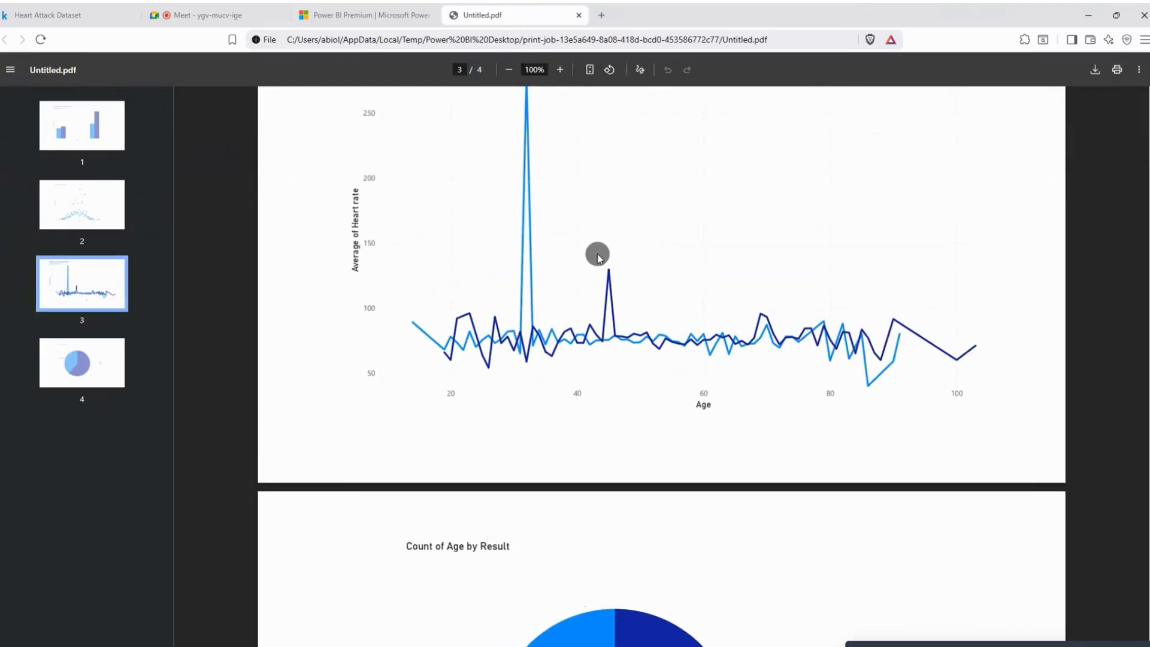
scroll(597, 257, "up", 6)
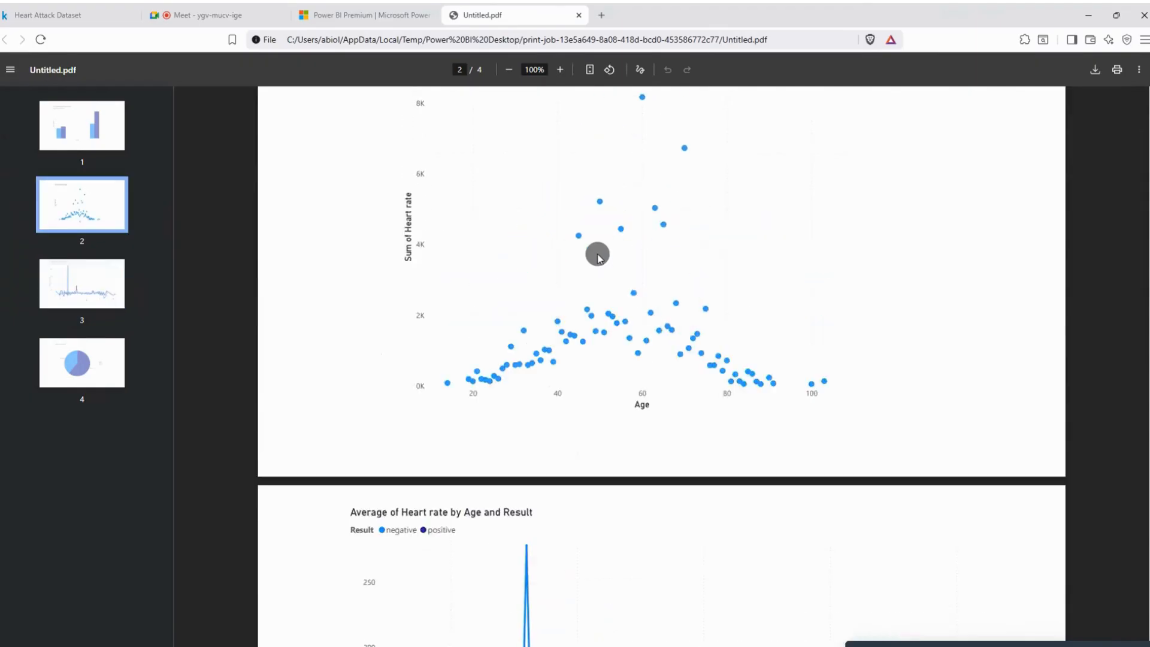
scroll(597, 256, "up", 6)
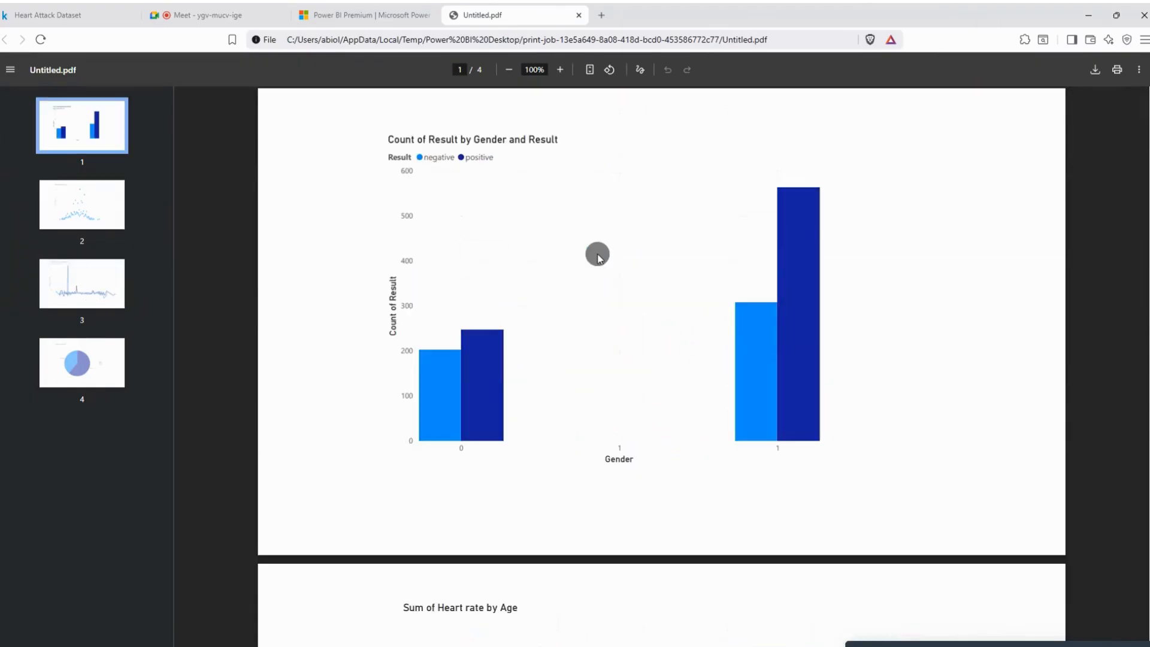
Check the Google Meet call, look at the first page of the exported PDF again, and return to the call
left_click(230, 14)
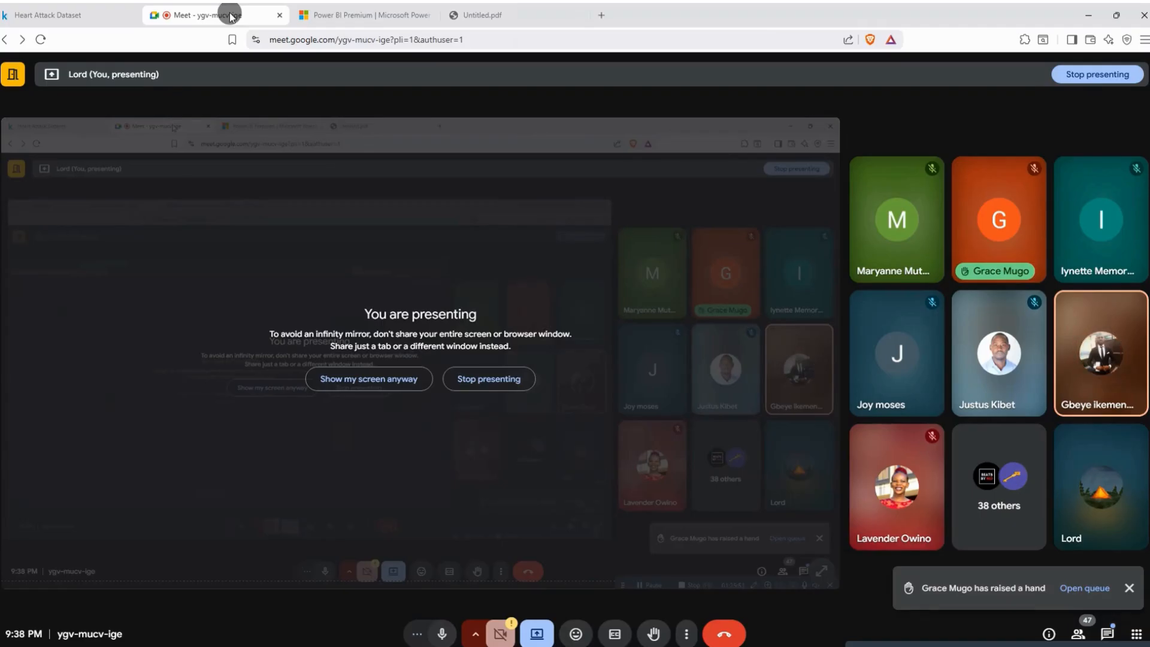
left_click(484, 16)
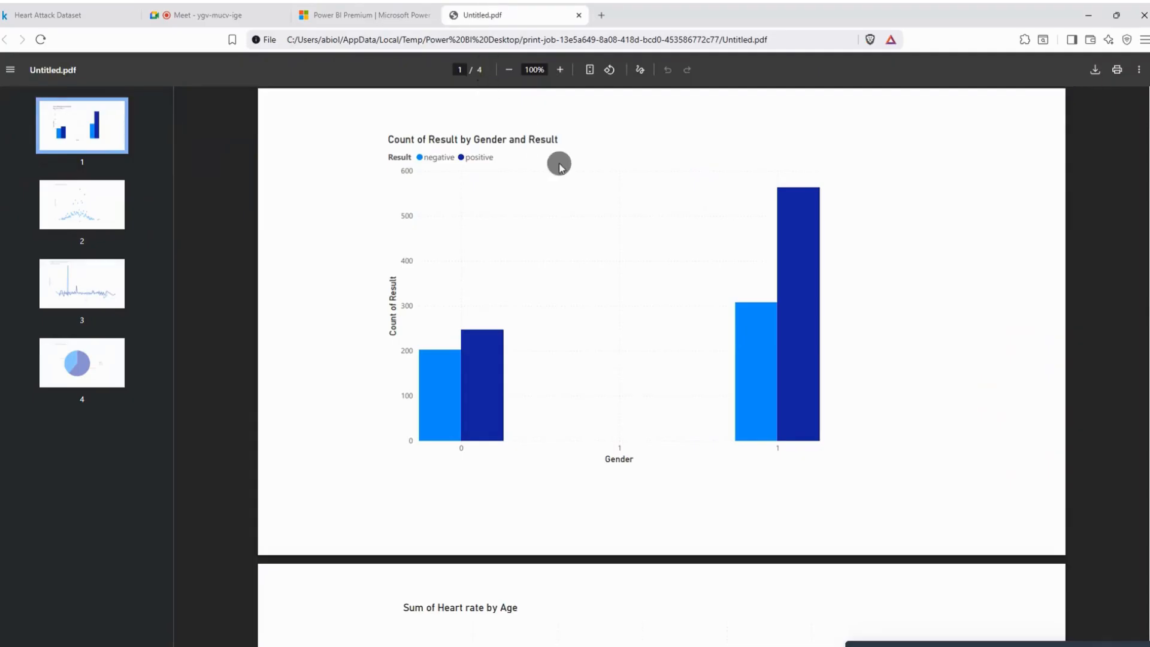
left_click(1082, 13)
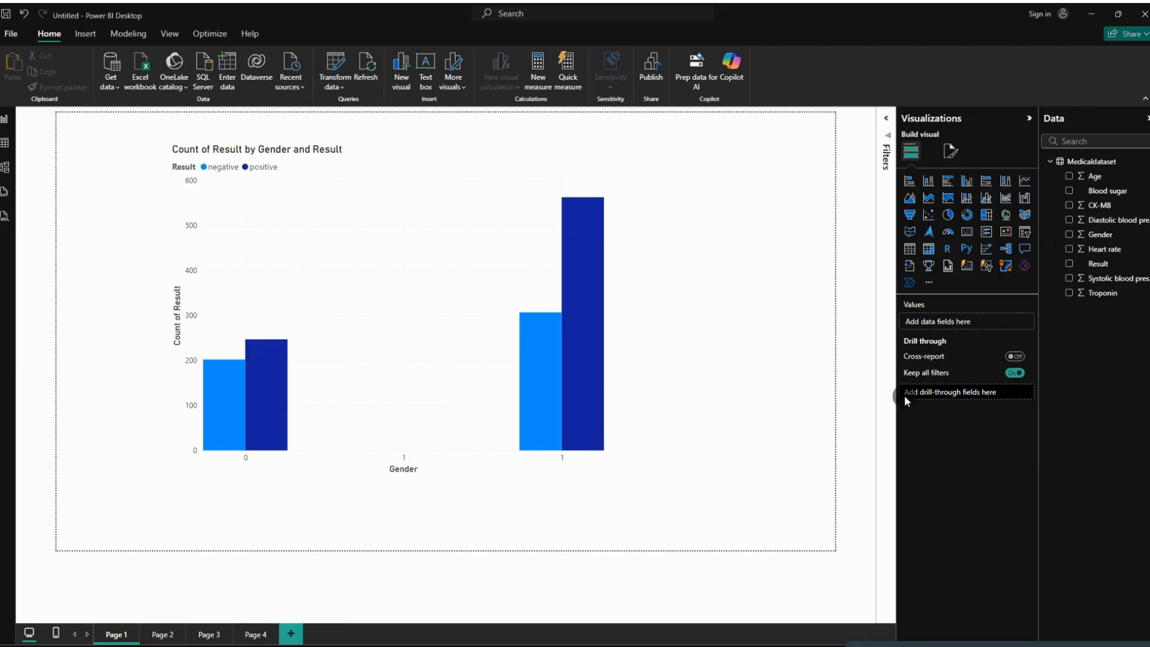
left_click(1096, 16)
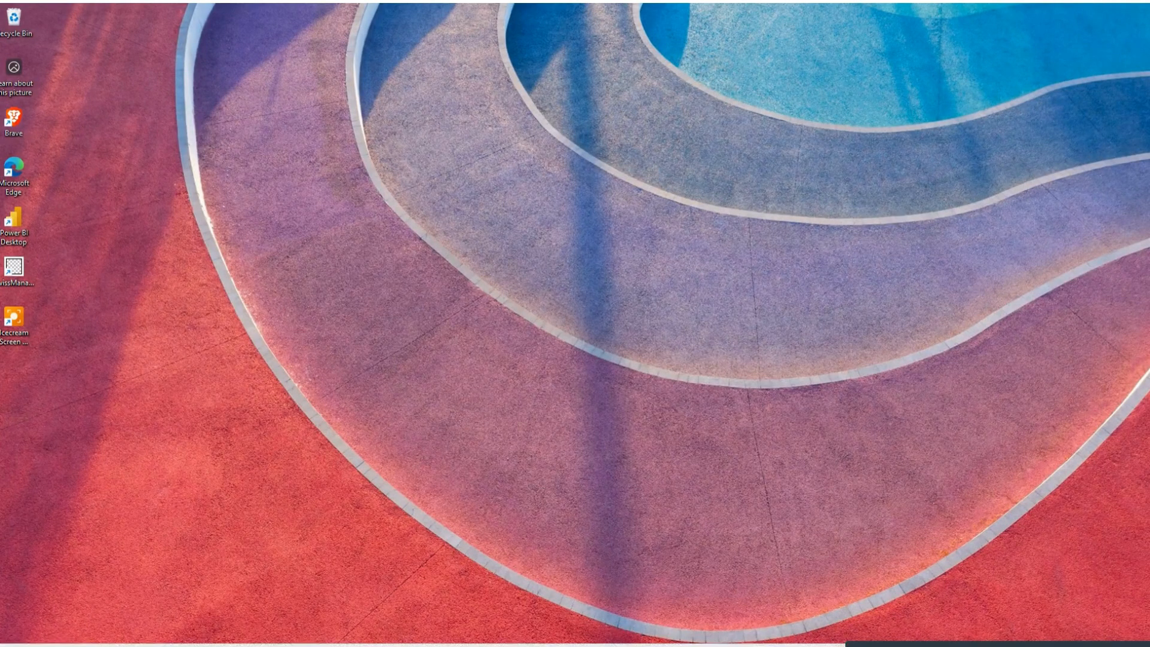
mouse_move(710, 642)
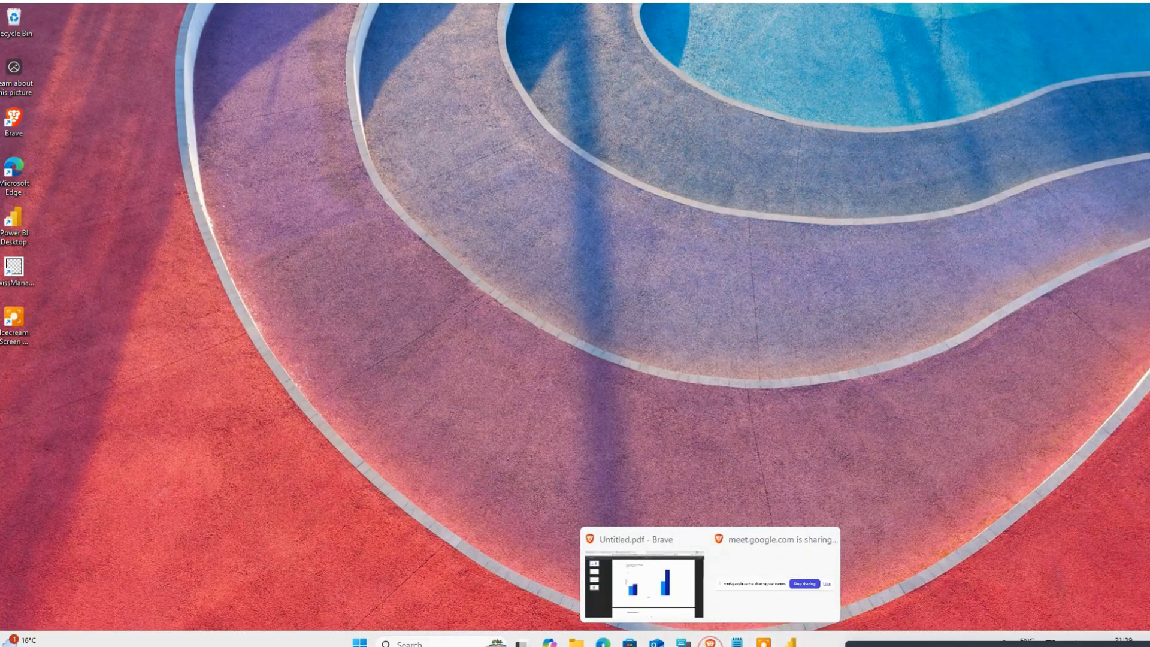
left_click(664, 599)
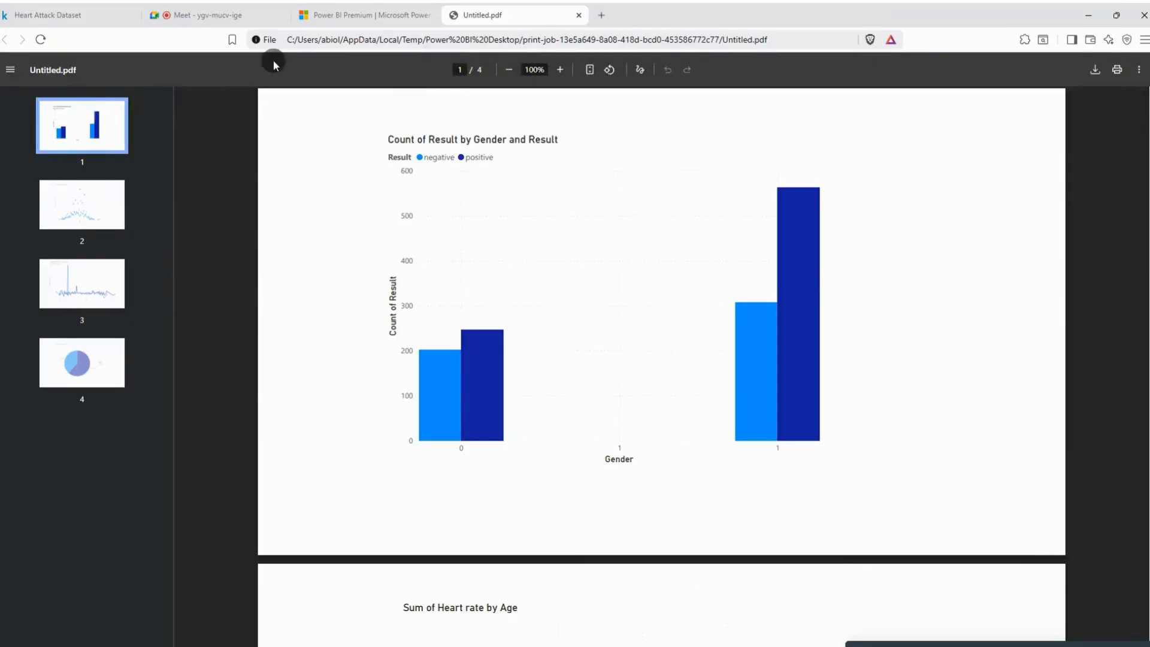
left_click(200, 17)
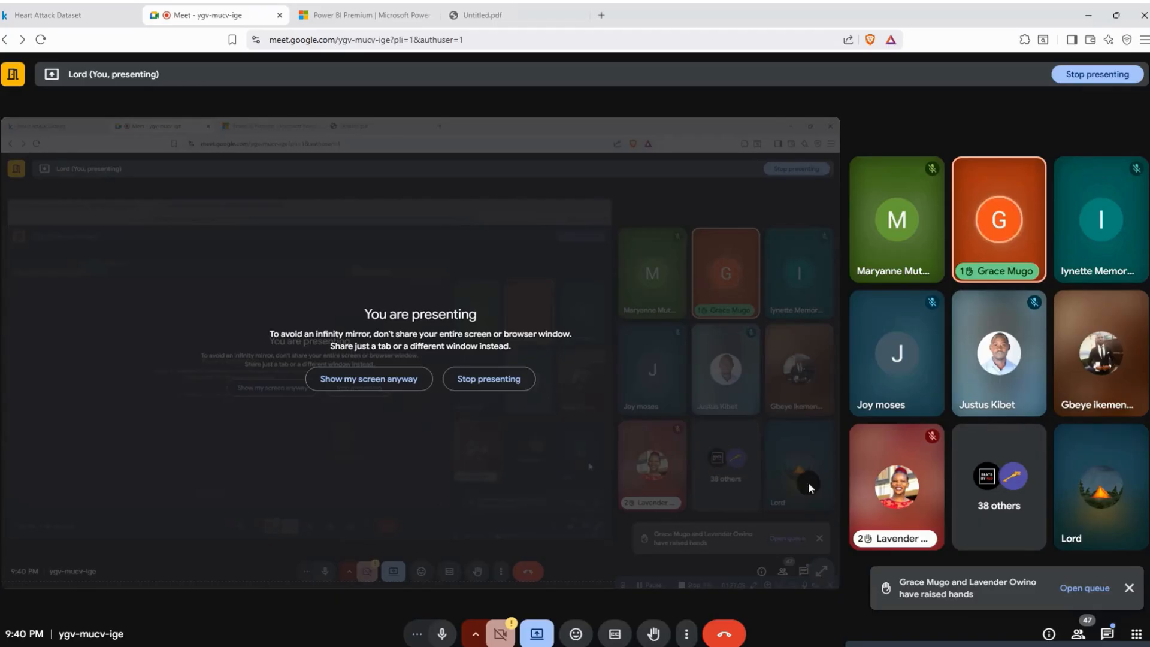
Switch to the Components of Power BI notes in Notepad and deselect the highlighted practice questions and answers
left_click(1087, 18)
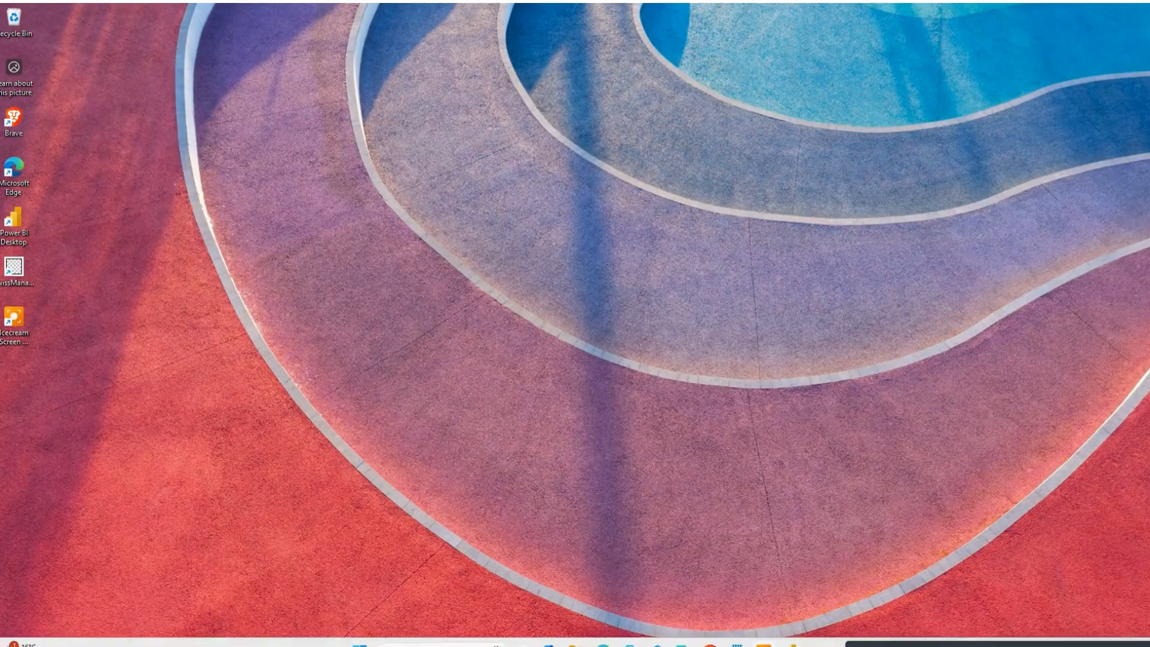
left_click(791, 638)
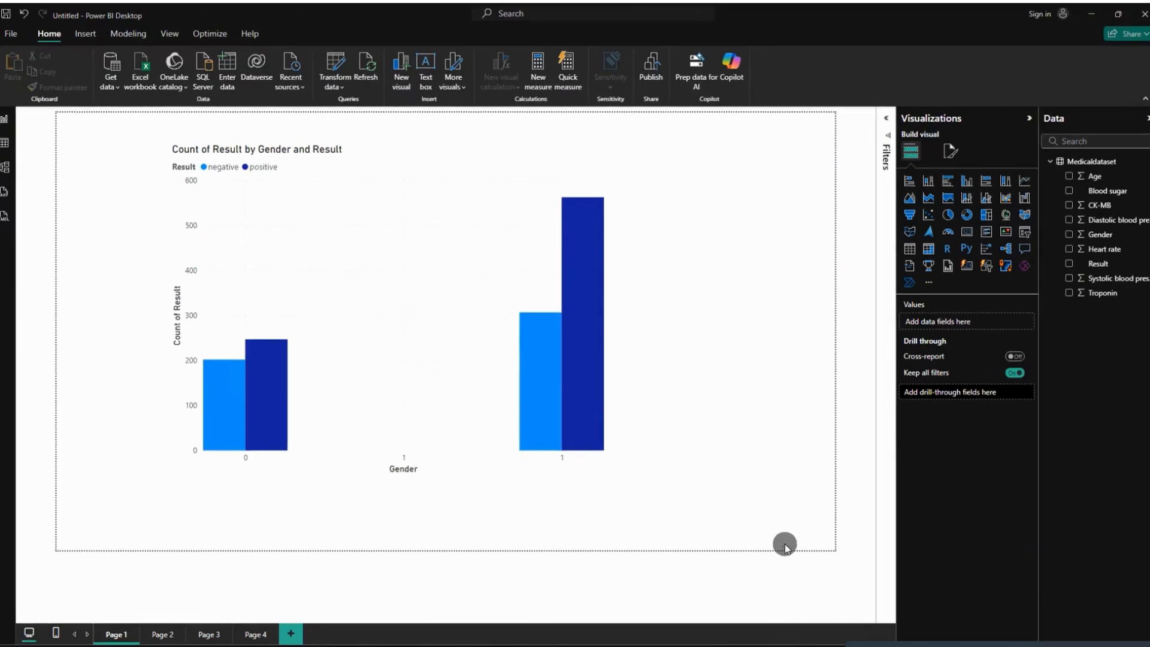
left_click(1101, 12)
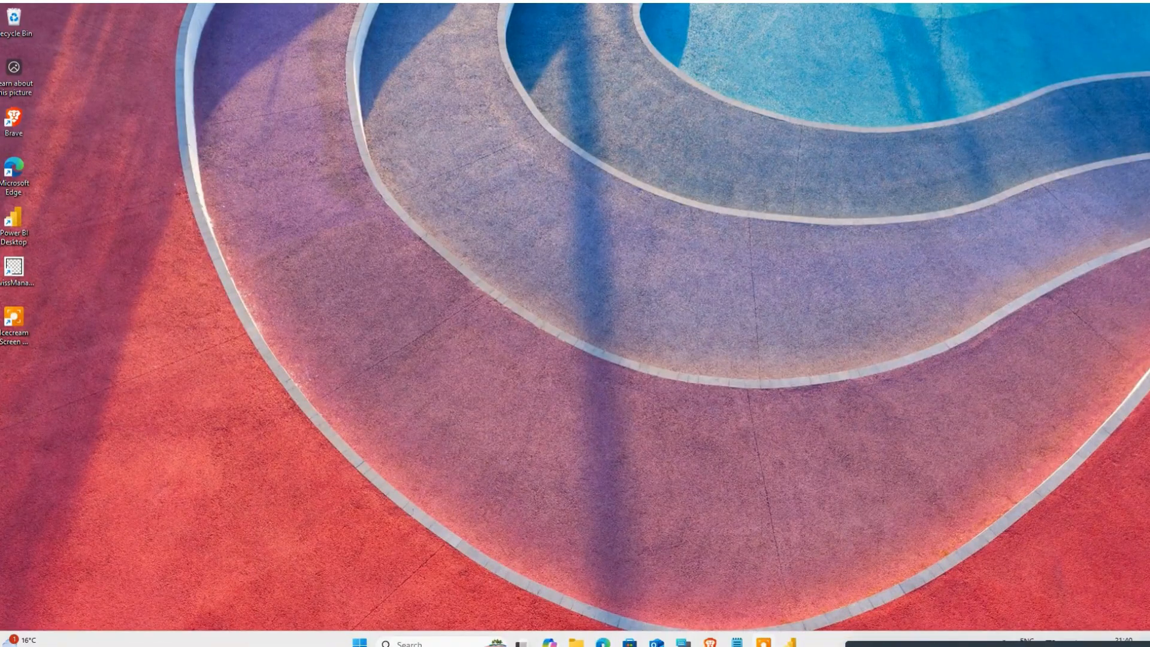
left_click(736, 642)
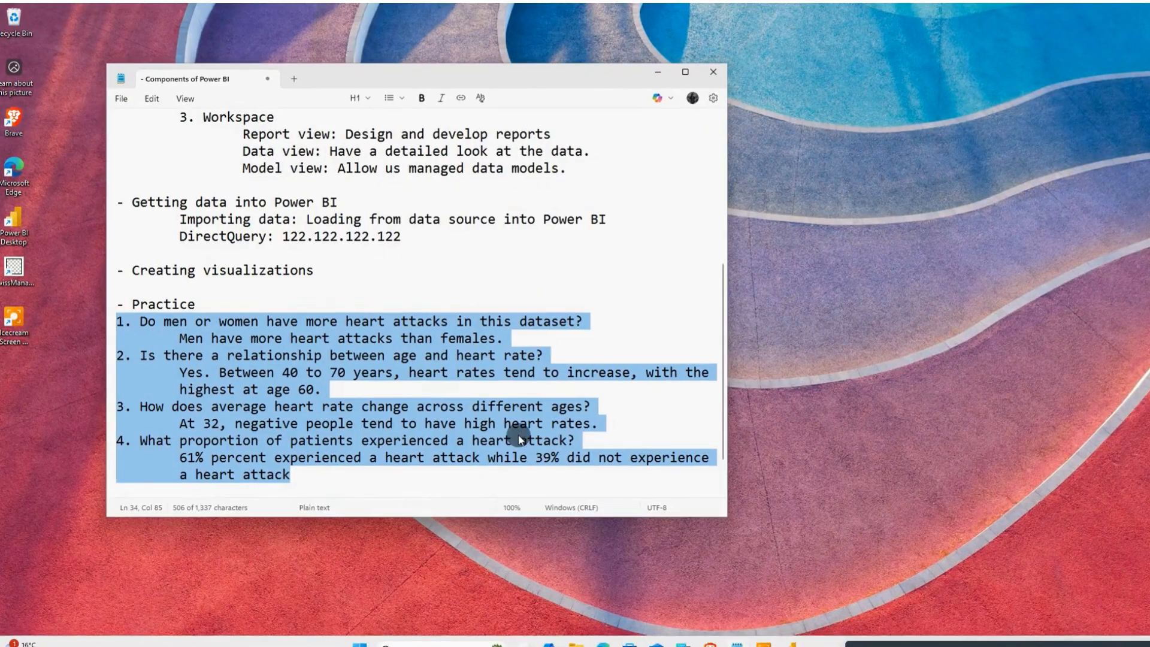
left_click(452, 322)
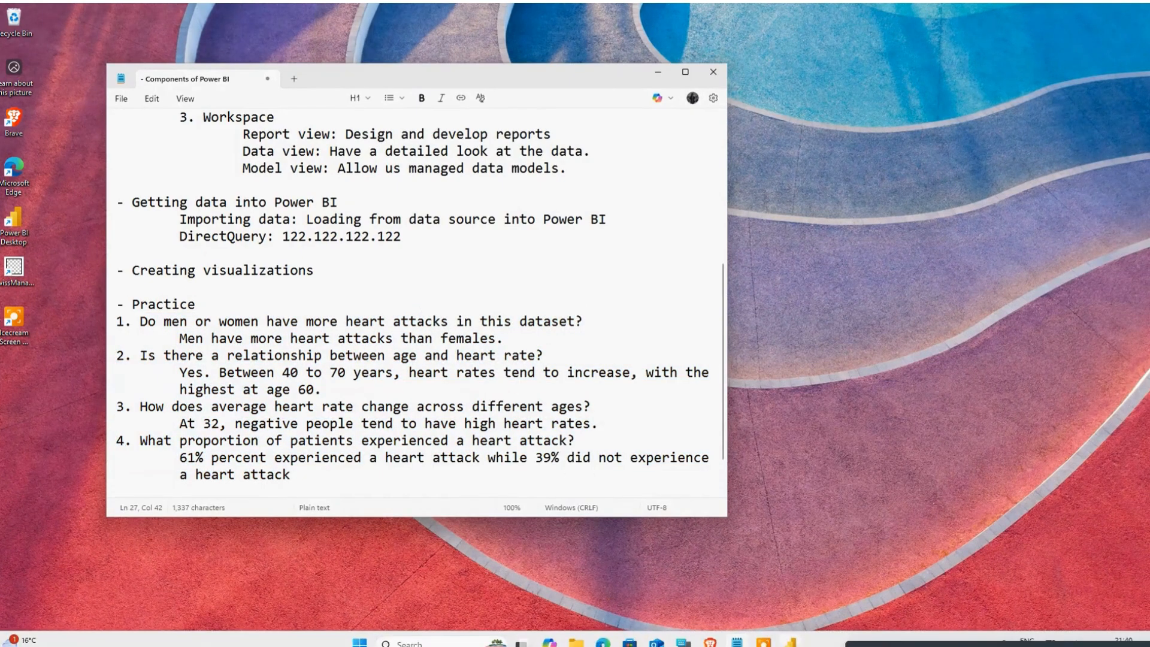
Switch to Power BI Desktop, check the installed version in its About information, and close the dialog
left_click(791, 642)
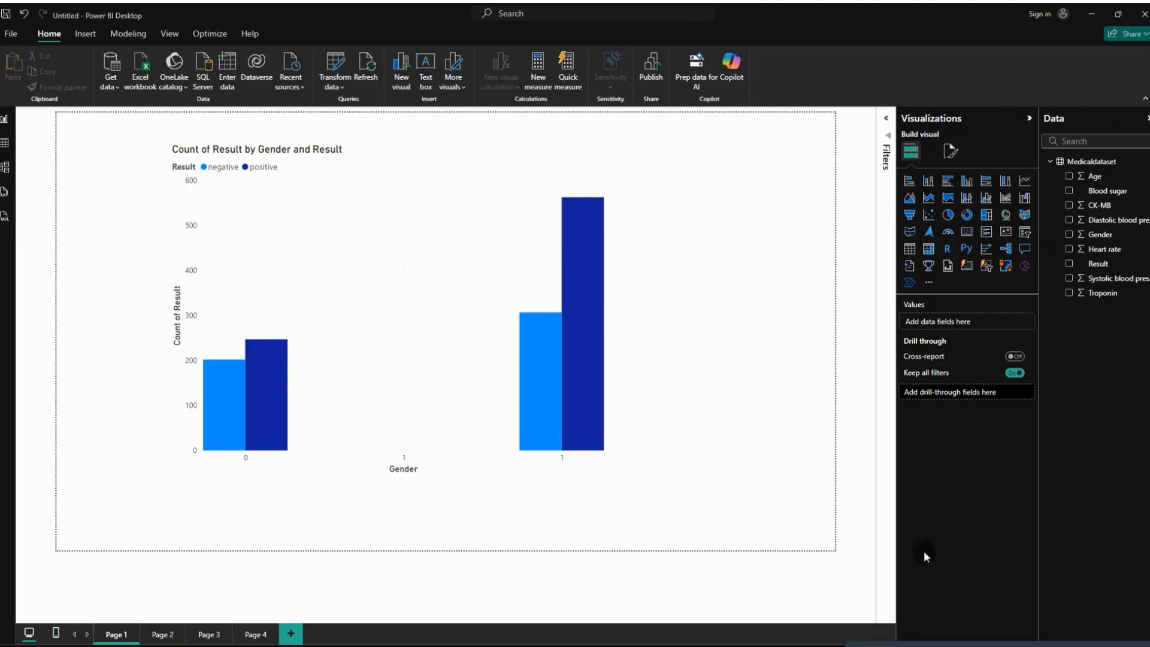
left_click(13, 35)
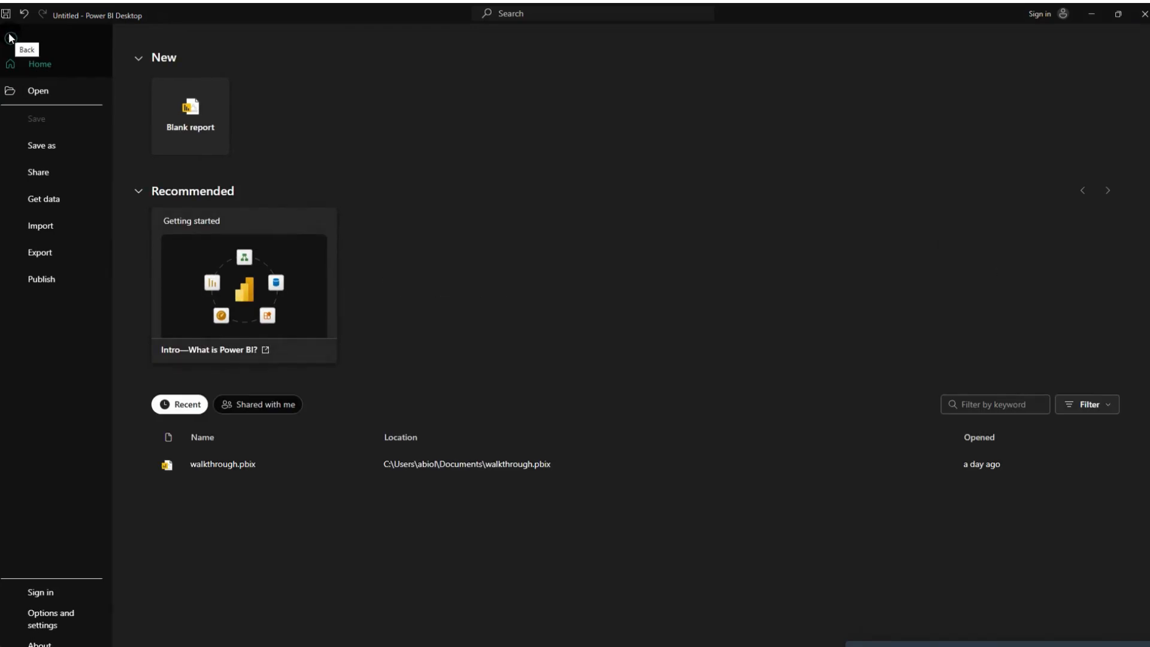
left_click(9, 38)
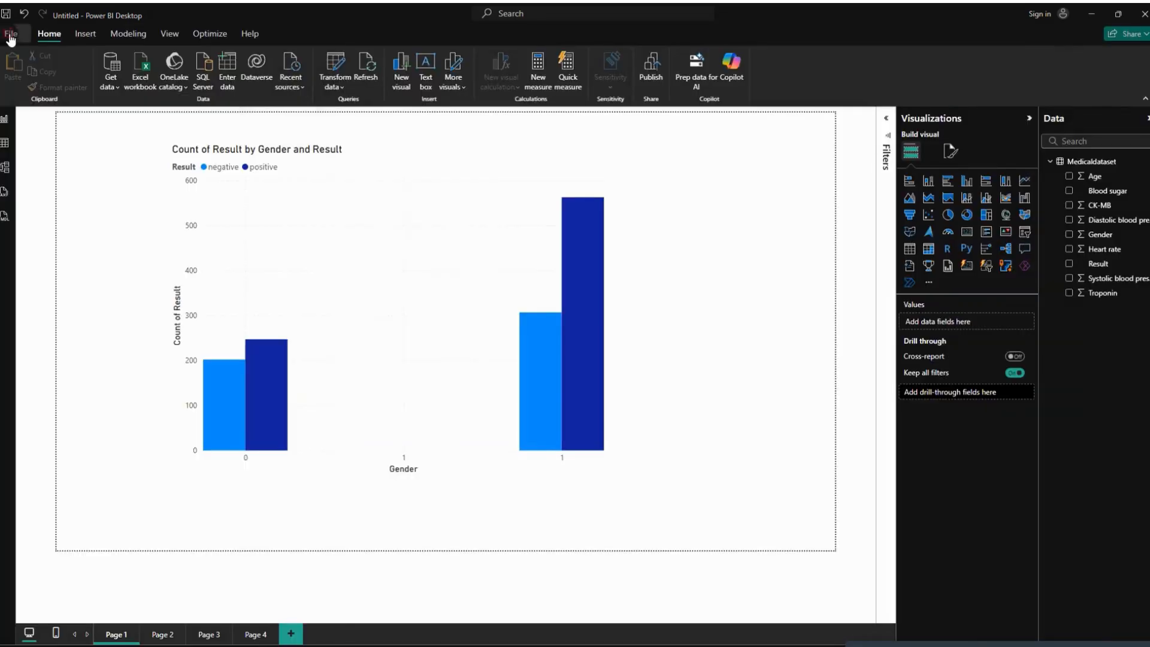
left_click(13, 35)
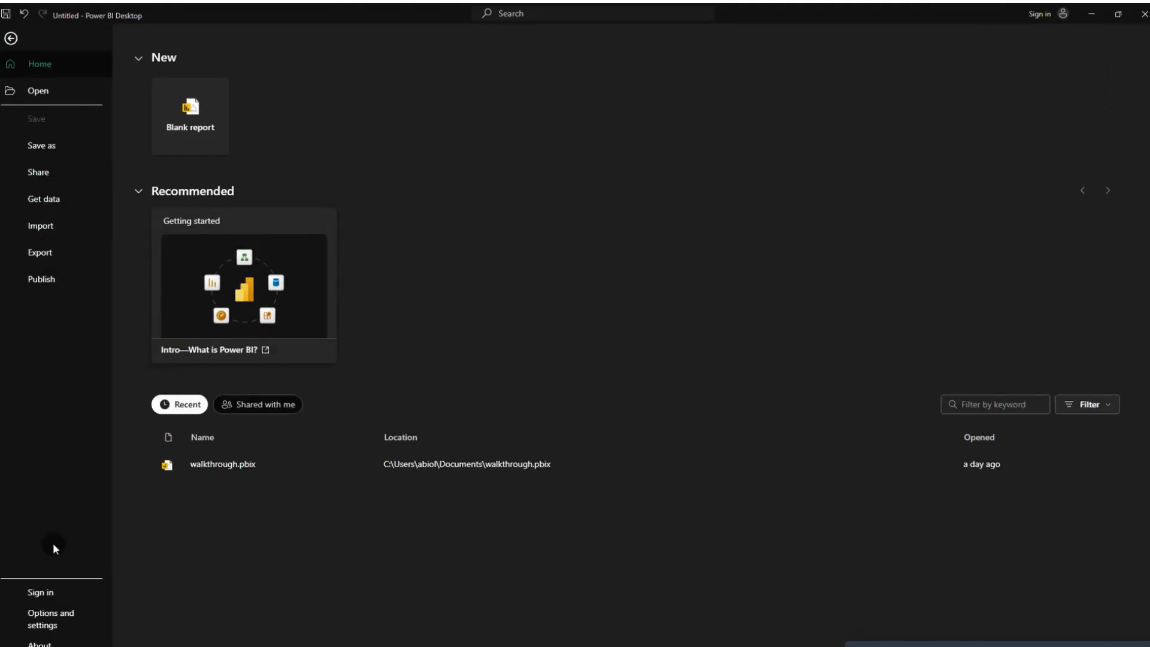
left_click(40, 642)
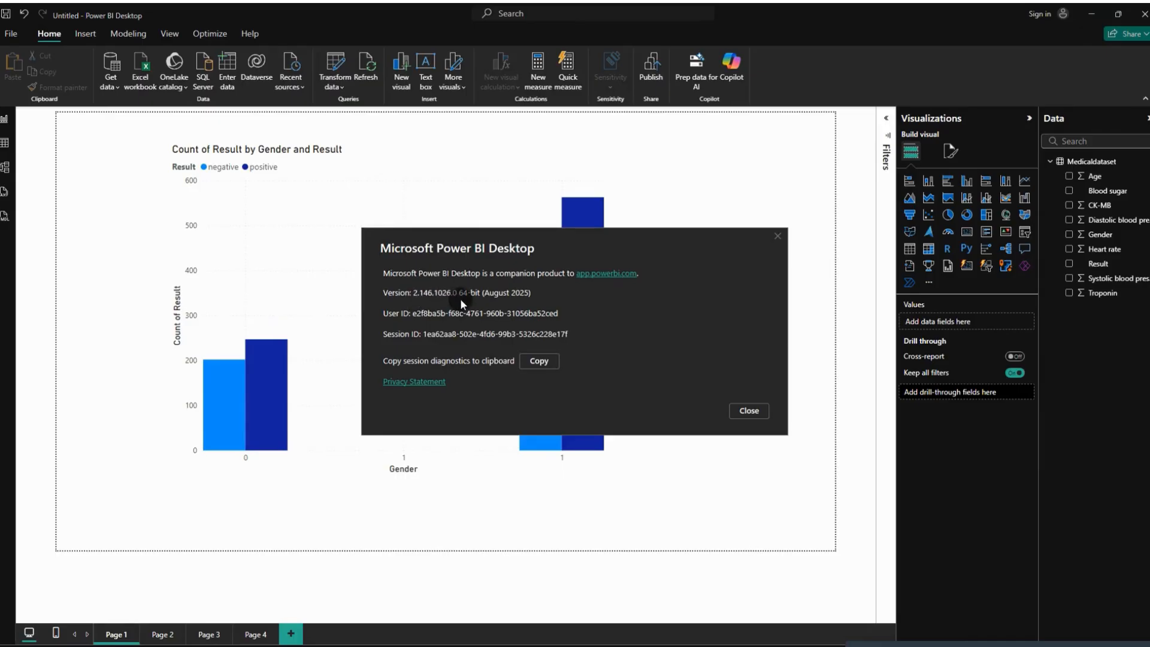
double_click(517, 294)
left_click(516, 293)
double_click(516, 294)
left_click(748, 412)
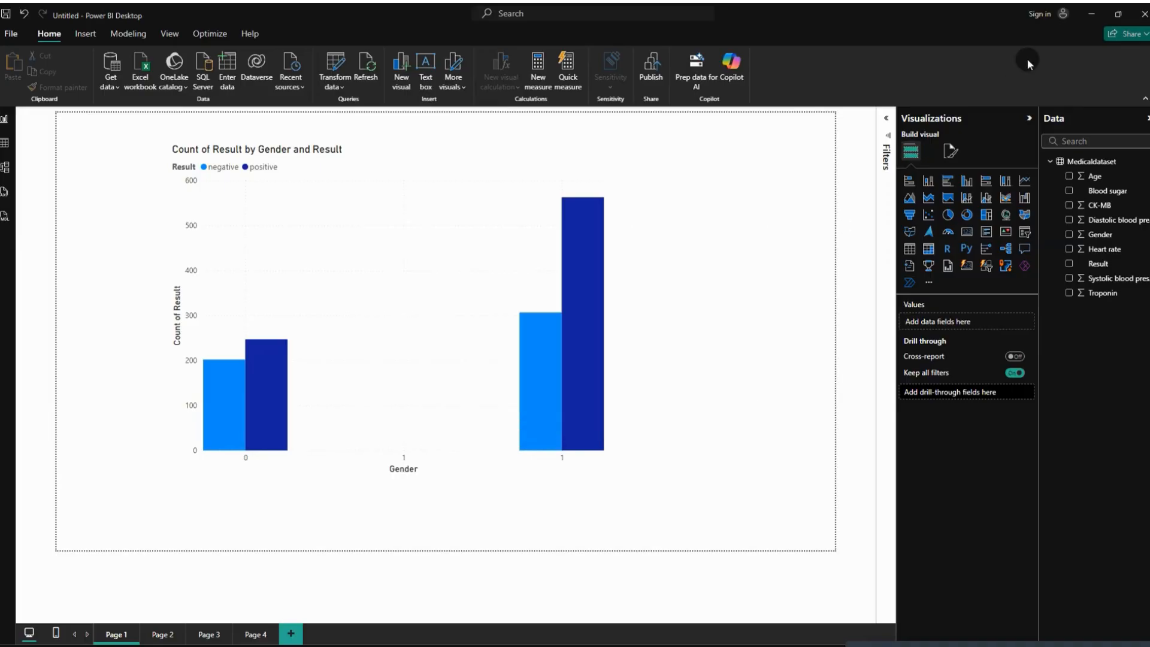
Switch to the Google Meet call in Brave and open the in-call messages to read the latest ones
left_click(1092, 14)
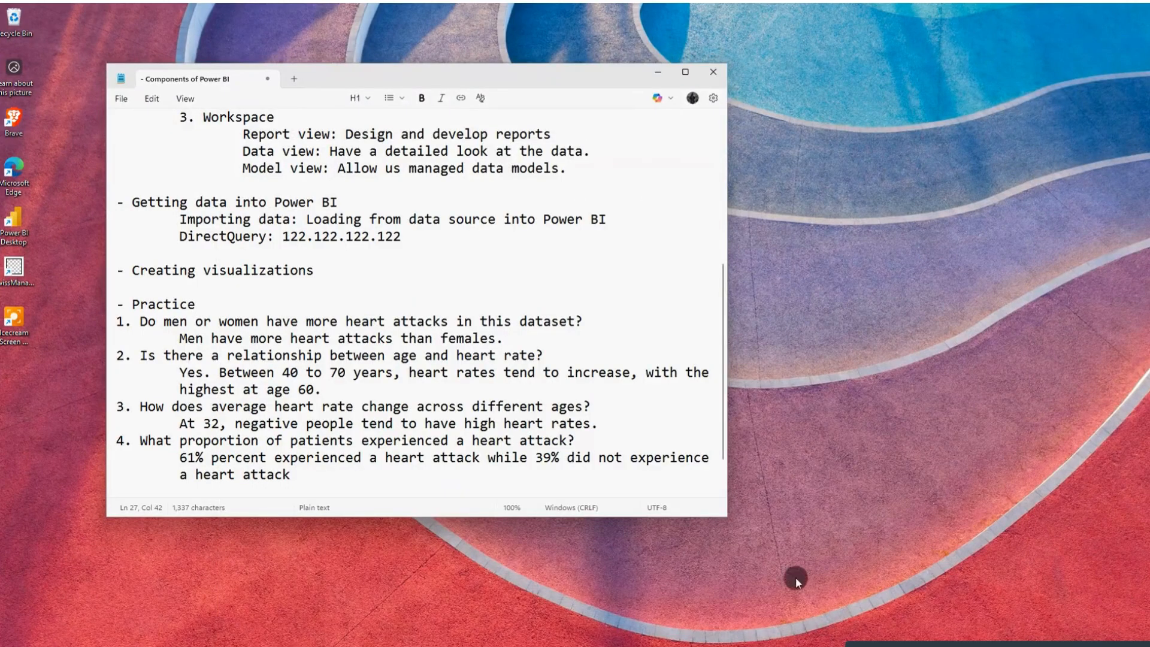
mouse_move(709, 639)
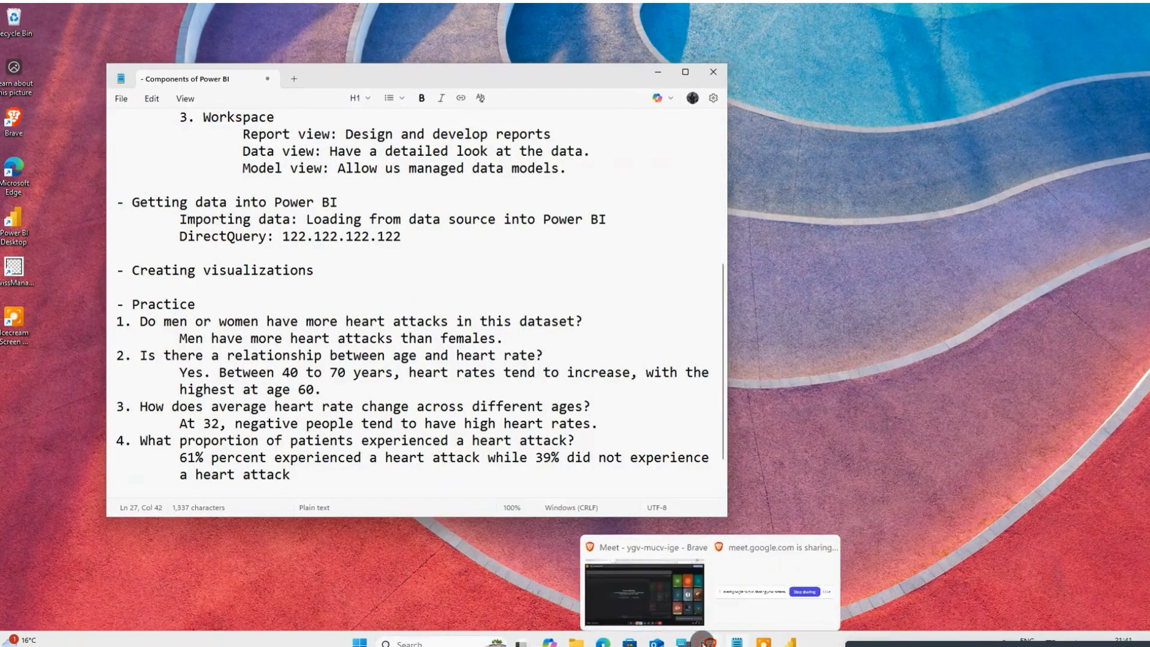
left_click(663, 611)
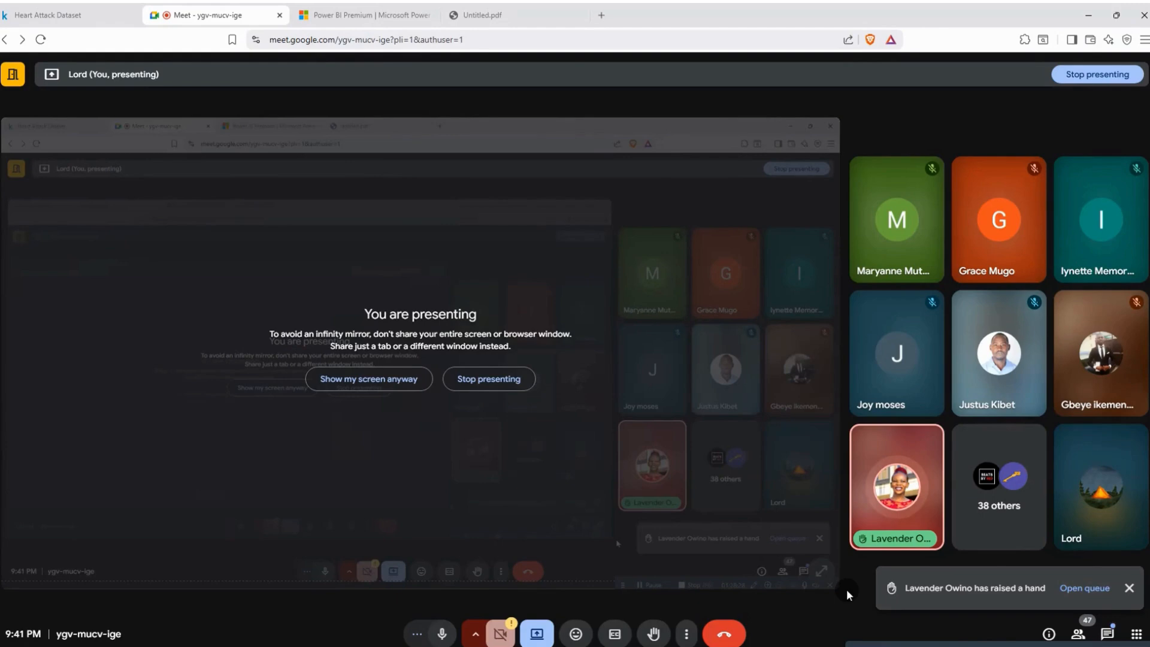
left_click(1107, 634)
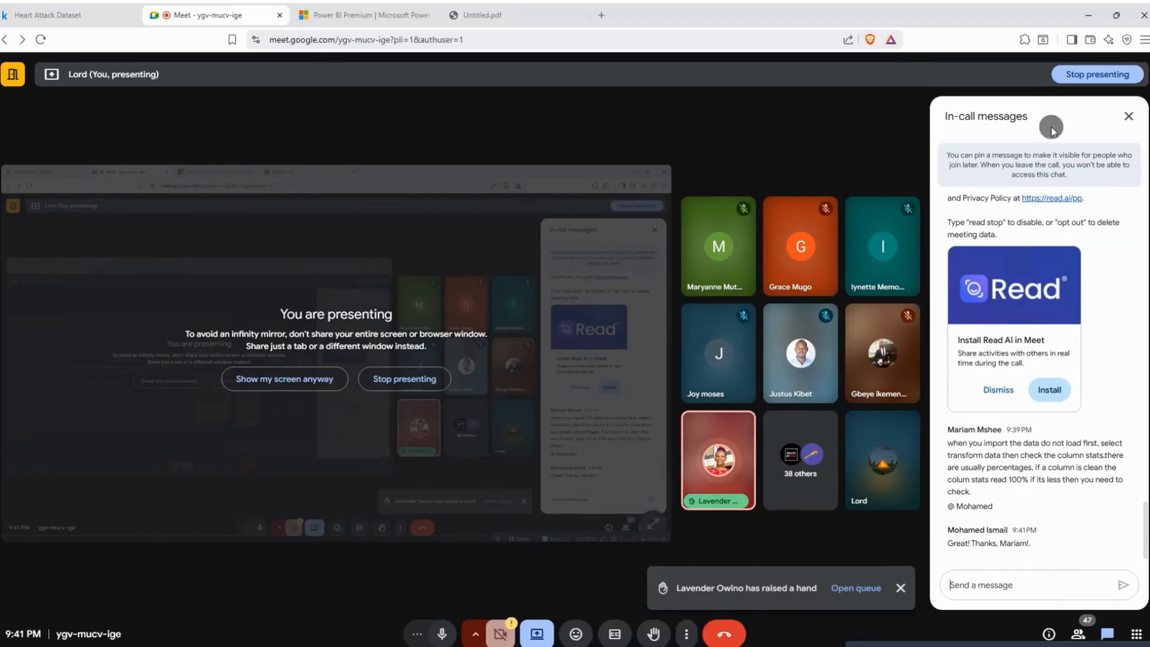
Return to Power BI, highlight the positive column for Gender 1, and select the whole chart to inspect its field assignments
left_click(1088, 15)
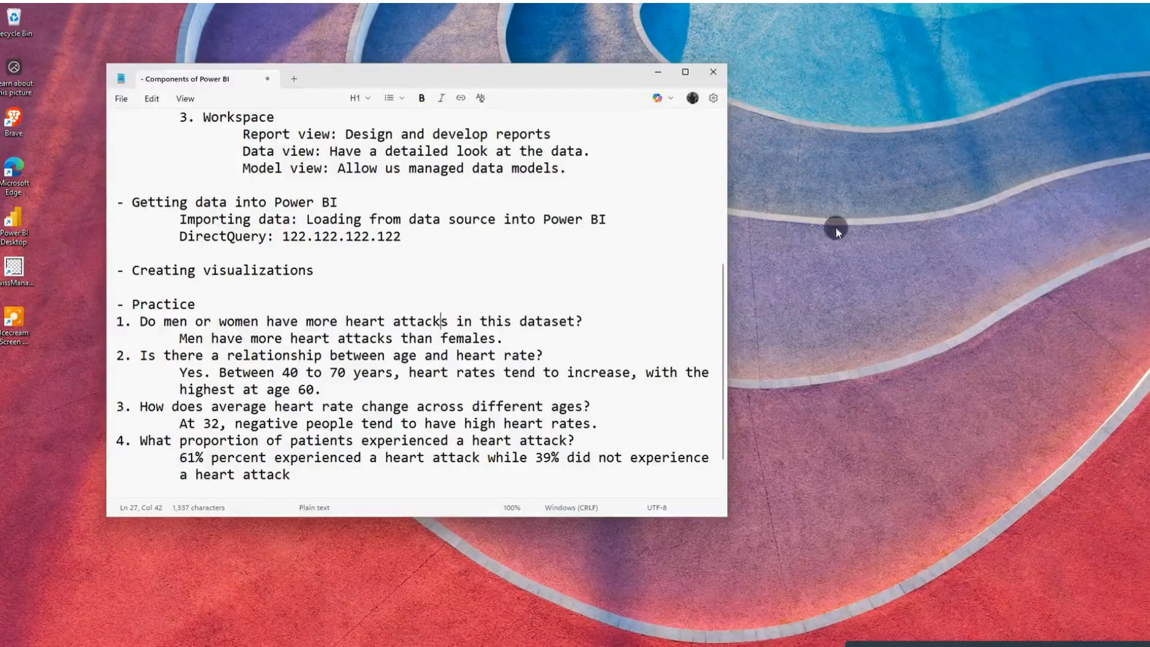
mouse_move(787, 642)
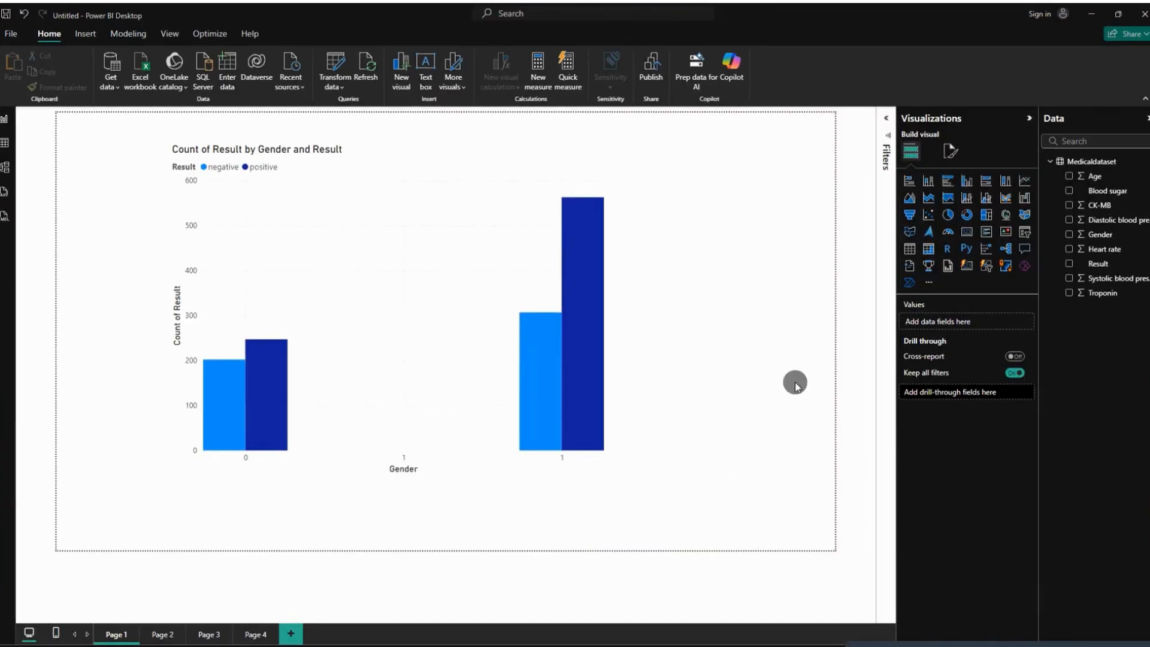
left_click(586, 292)
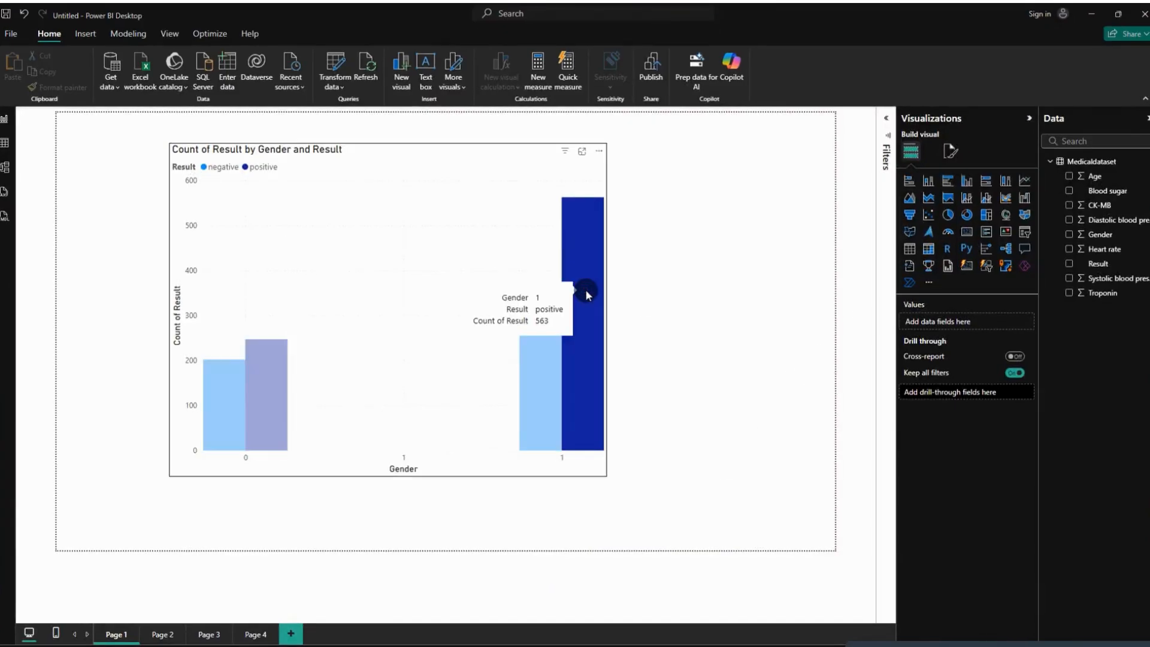
left_click(488, 205)
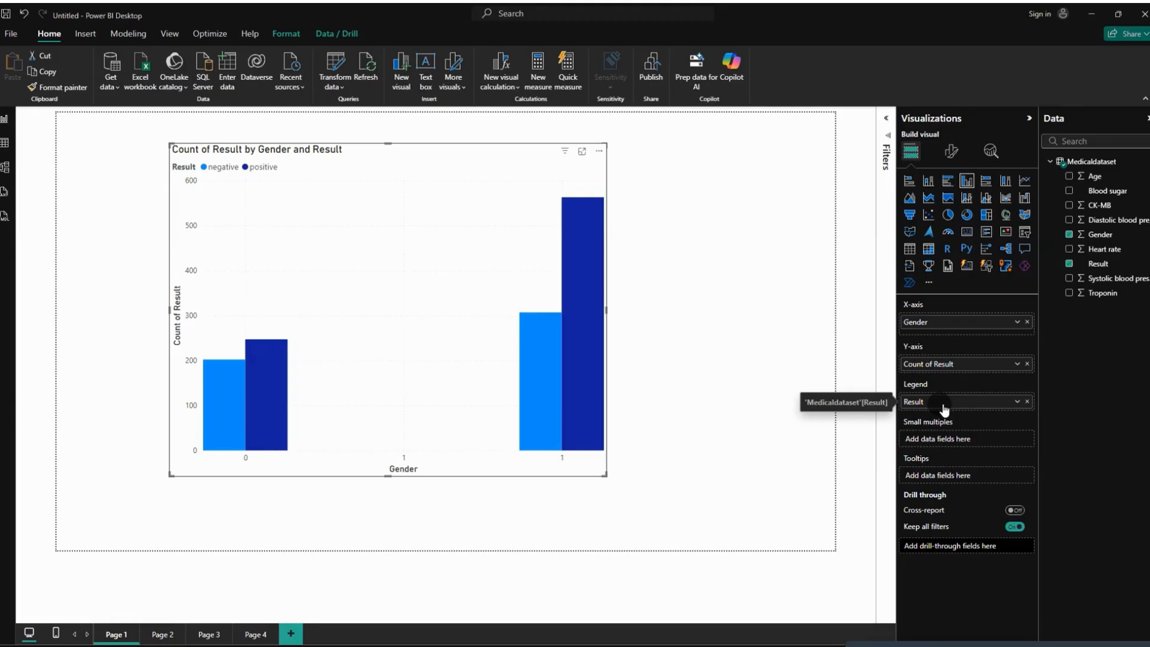
Switch from Power BI to the Google Meet call in Brave, read the latest in-call messages, and close the message list
left_click(1090, 14)
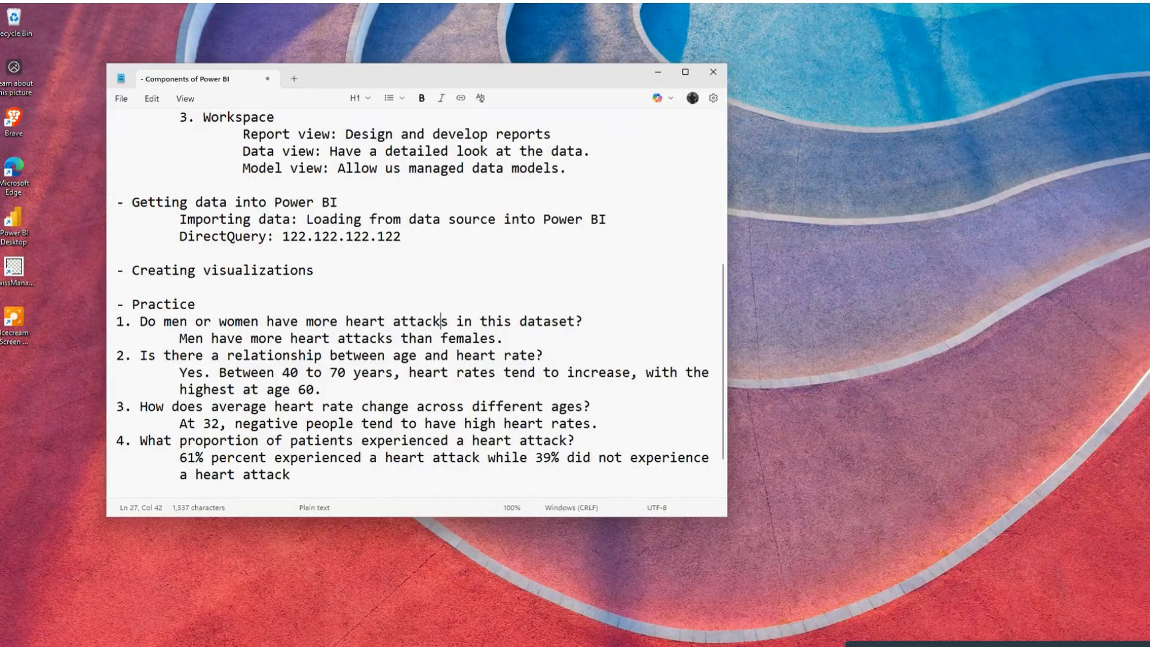
mouse_move(826, 644)
mouse_move(709, 642)
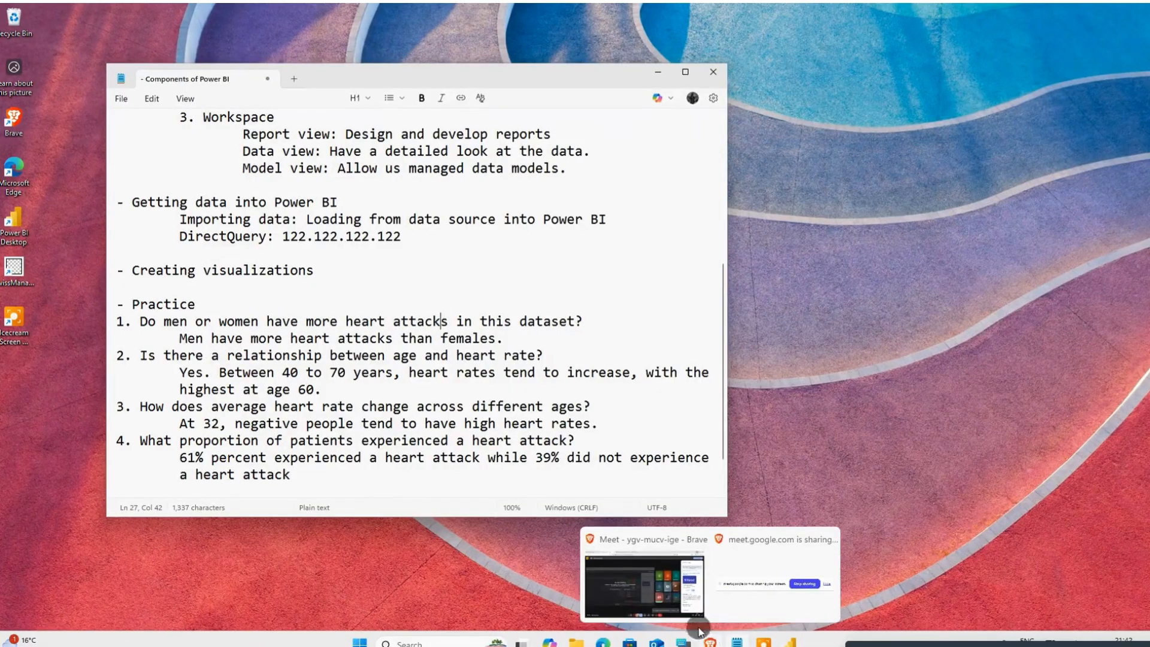
left_click(666, 592)
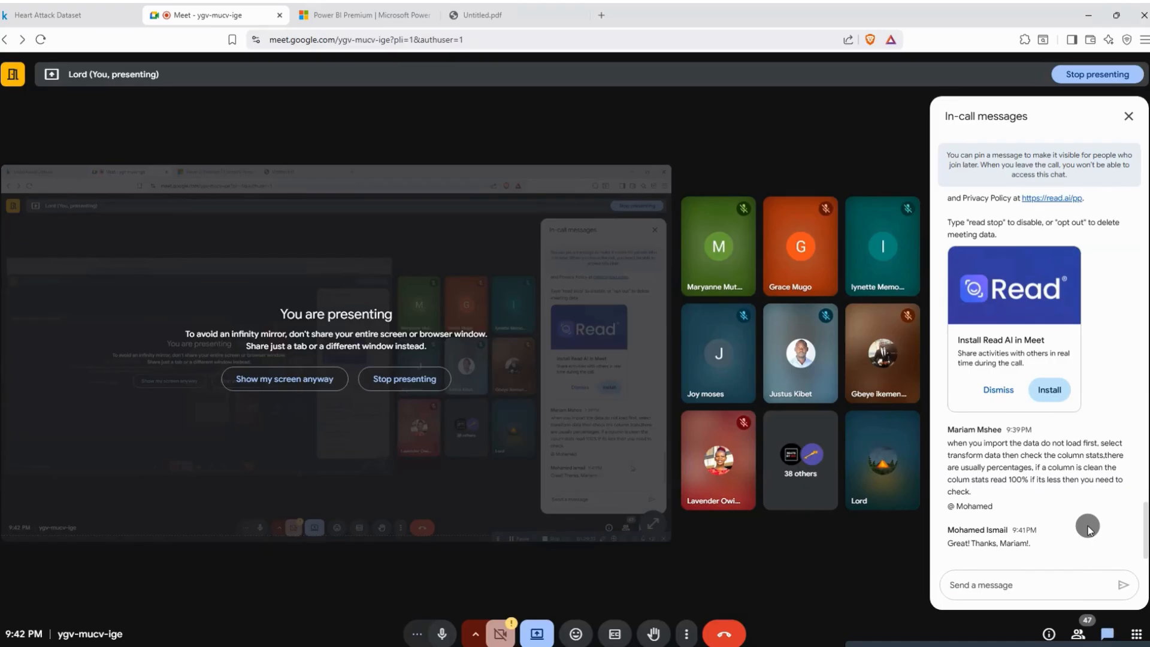
left_click(980, 395)
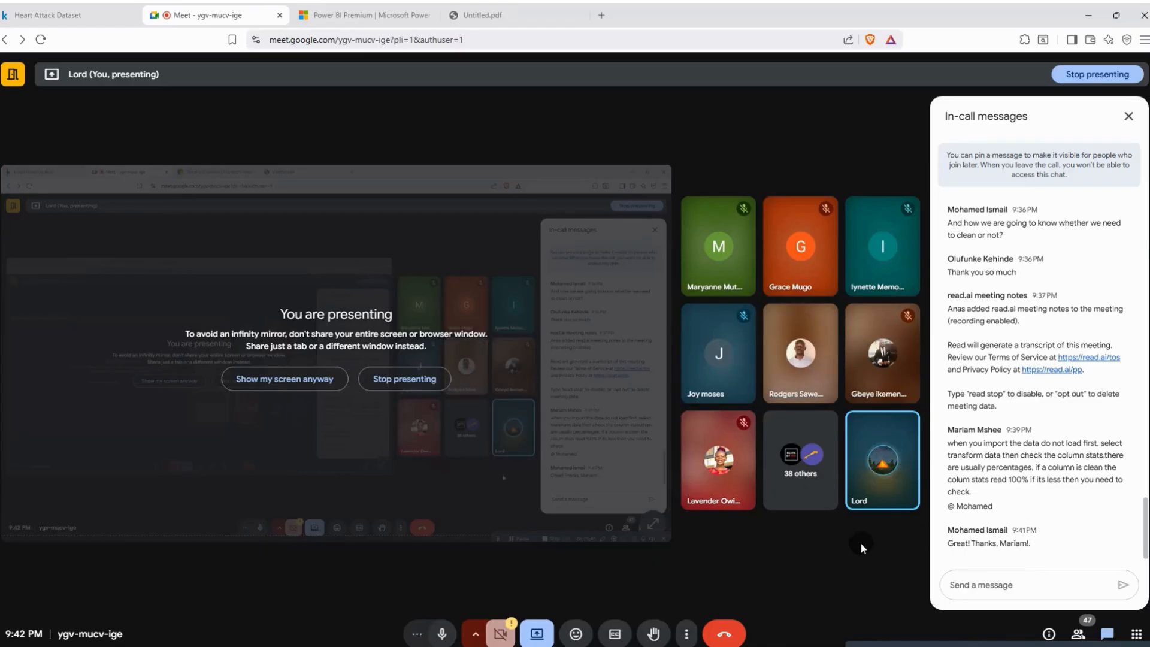
left_click(1127, 116)
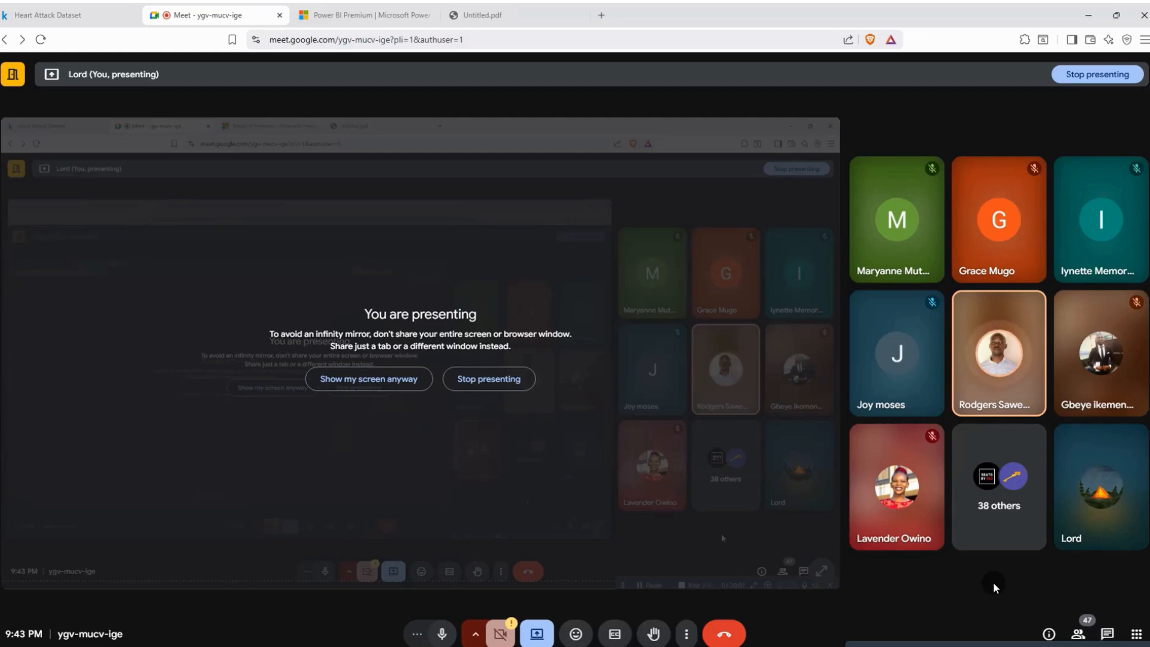
Find the shared Kaggle link in the in-call messages, open it, and highlight the Heart Attack Dataset page title
left_click(1107, 635)
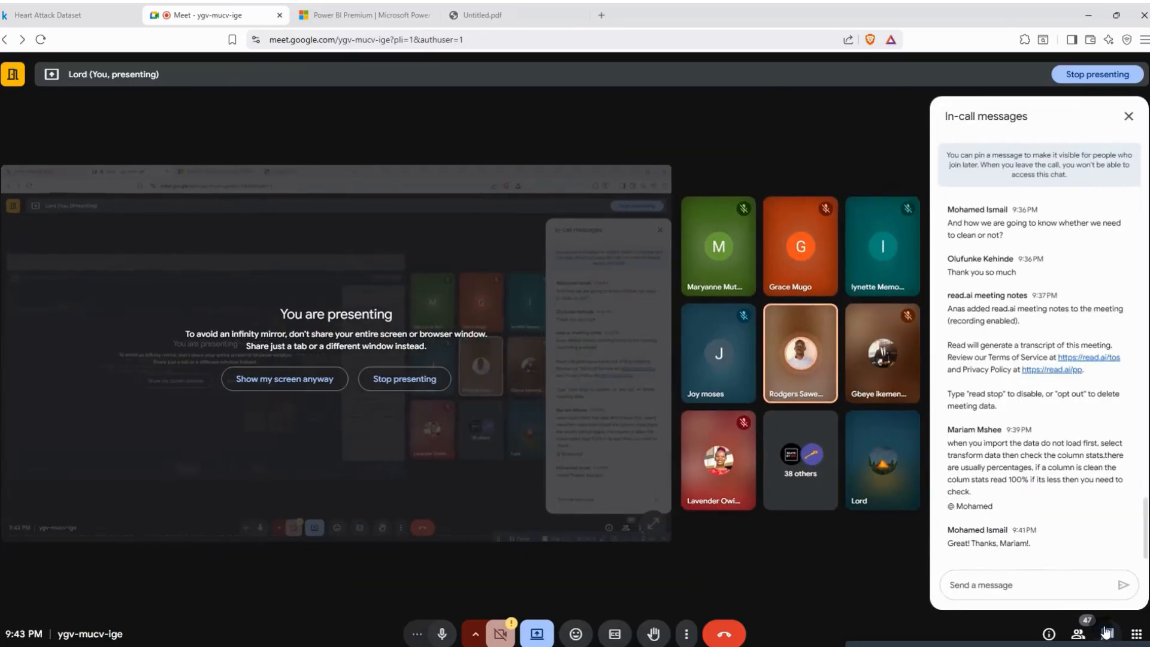
scroll(1057, 477, "up", 10)
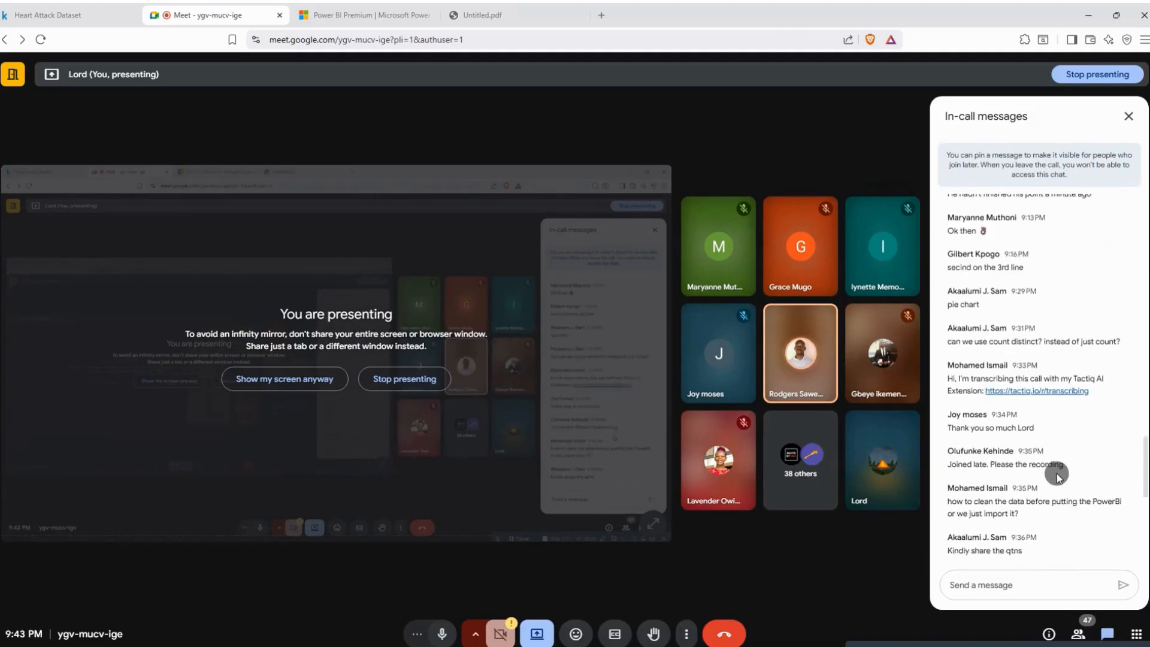
scroll(1056, 473, "up", 4)
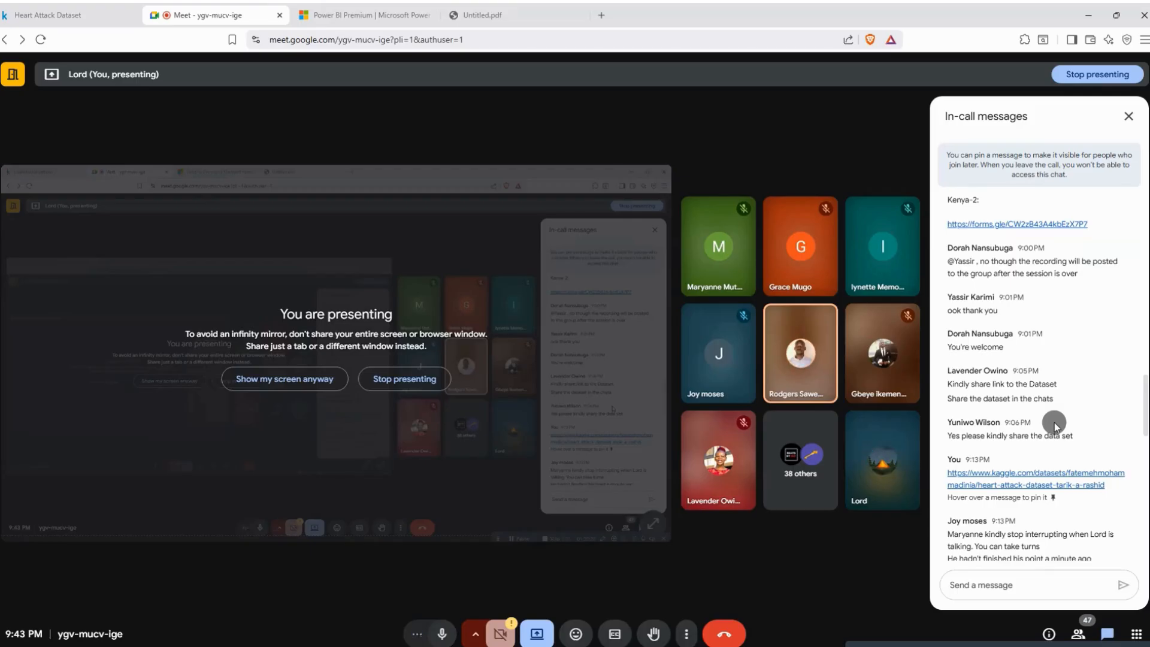
left_click(1048, 484)
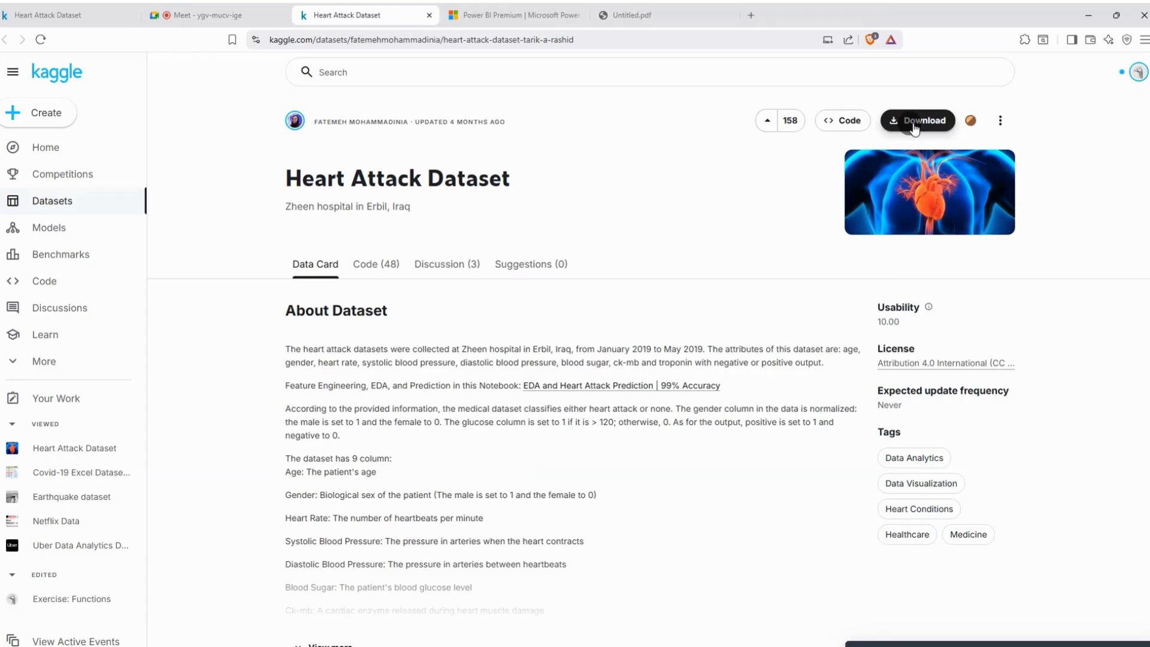
double_click(463, 173)
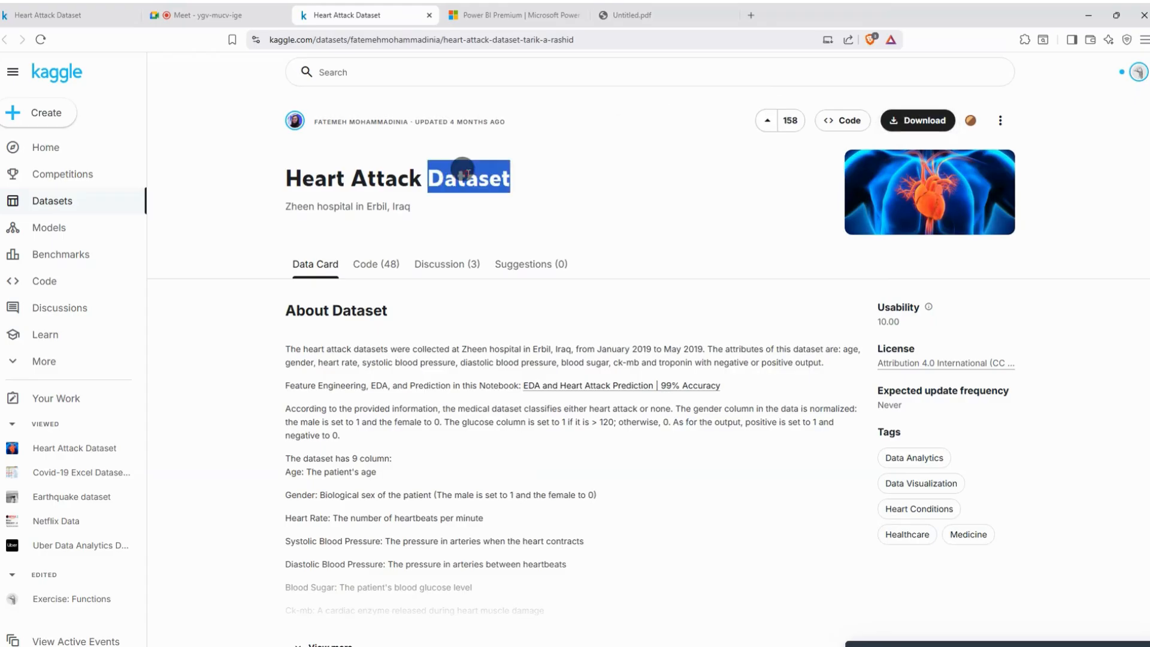
triple_click(463, 174)
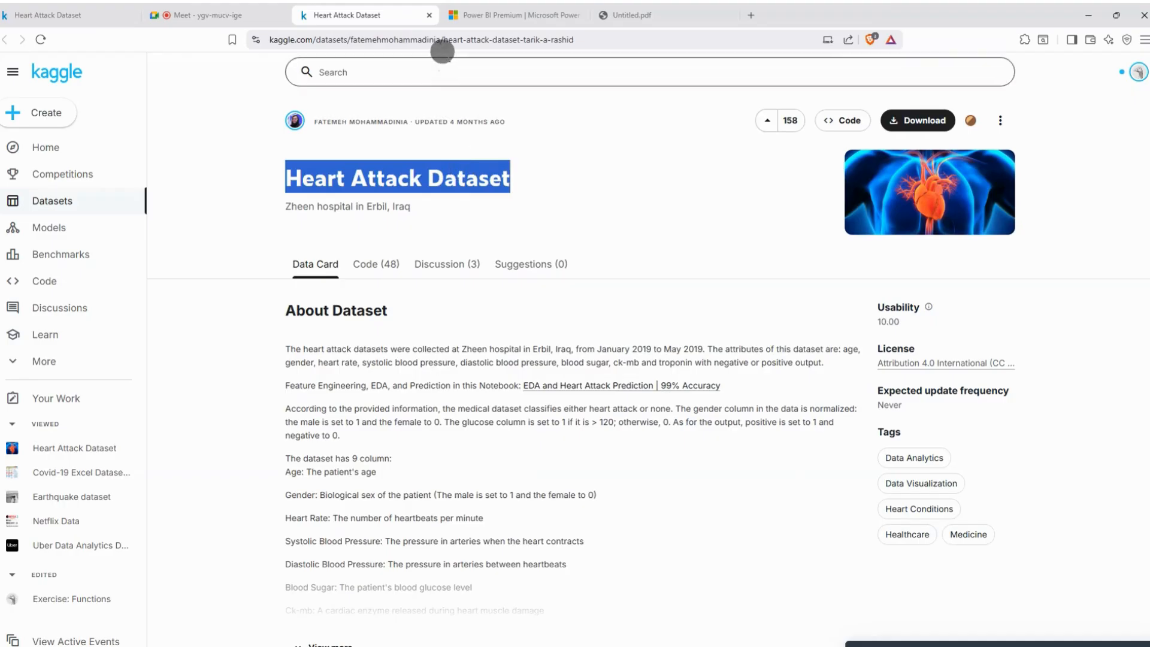
Go to the Kaggle home page from the original dataset tab and search for "Heart Attack Dataset"
left_click(434, 72)
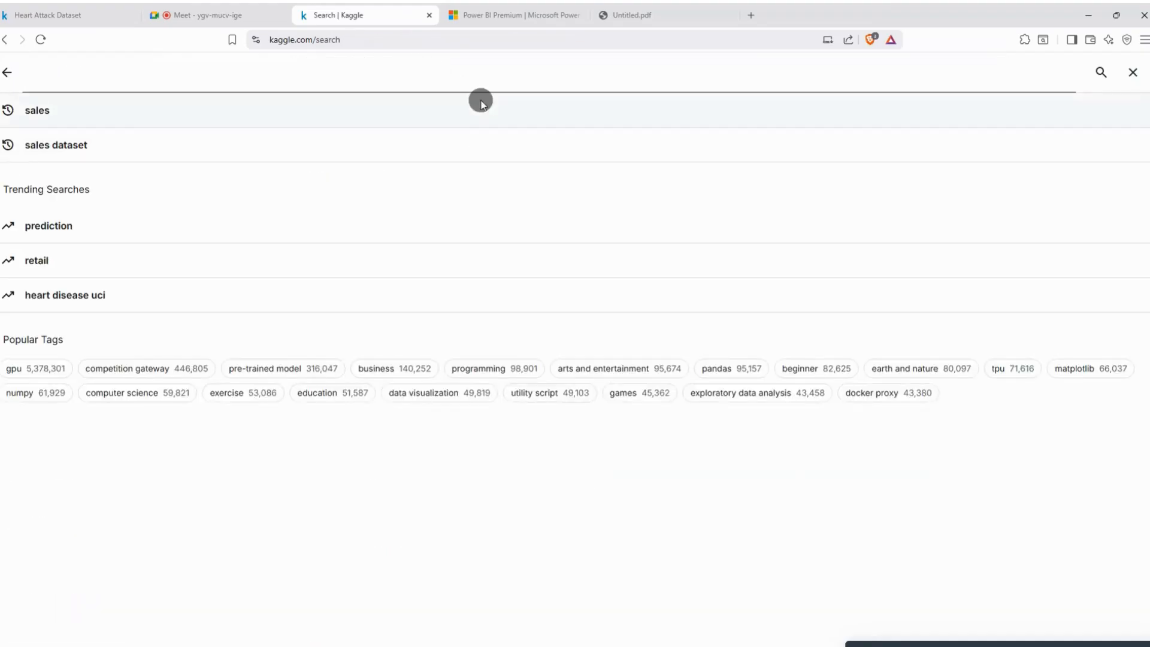
left_click(68, 20)
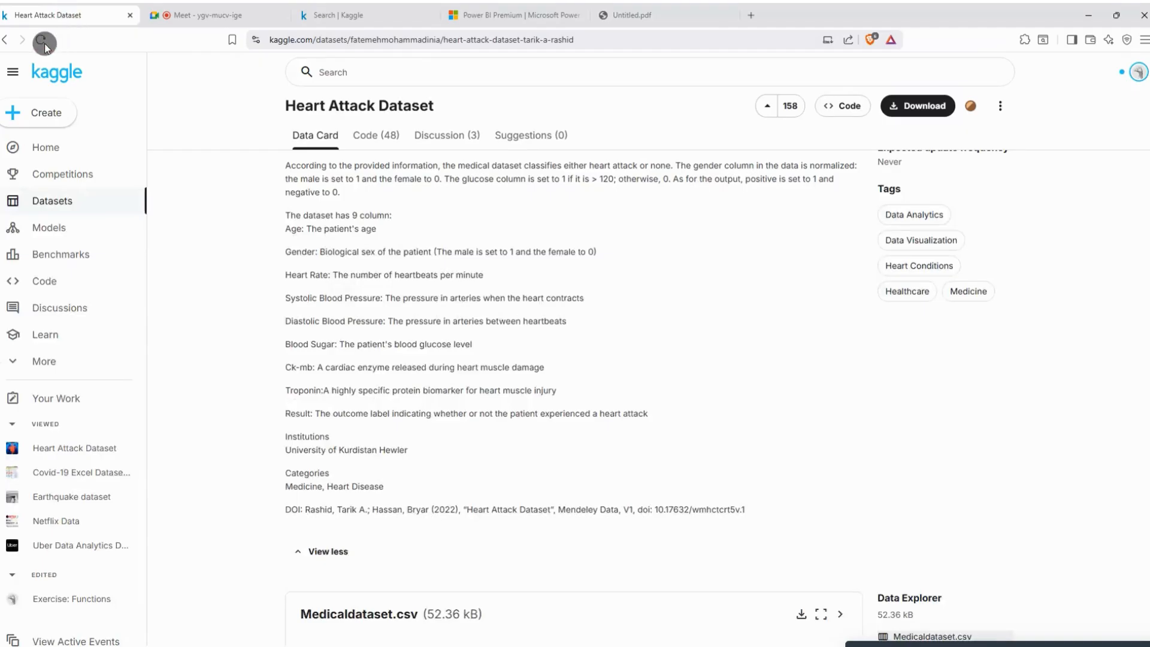
left_click(47, 150)
left_click(377, 71)
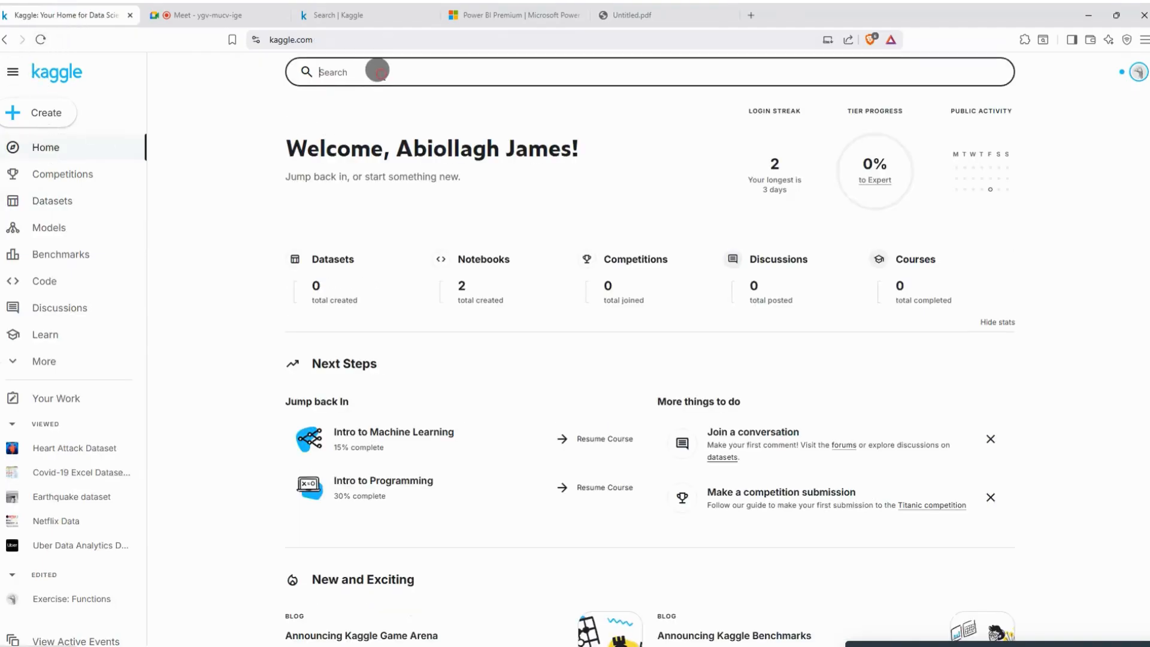
type("Heart ")
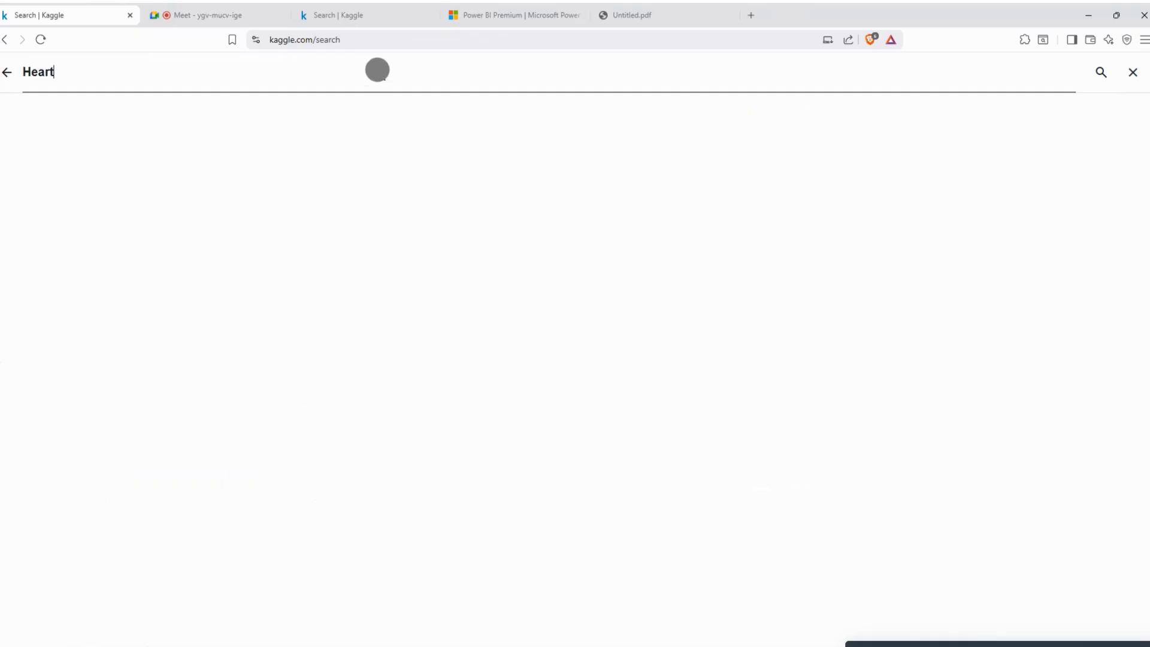
type("Attac")
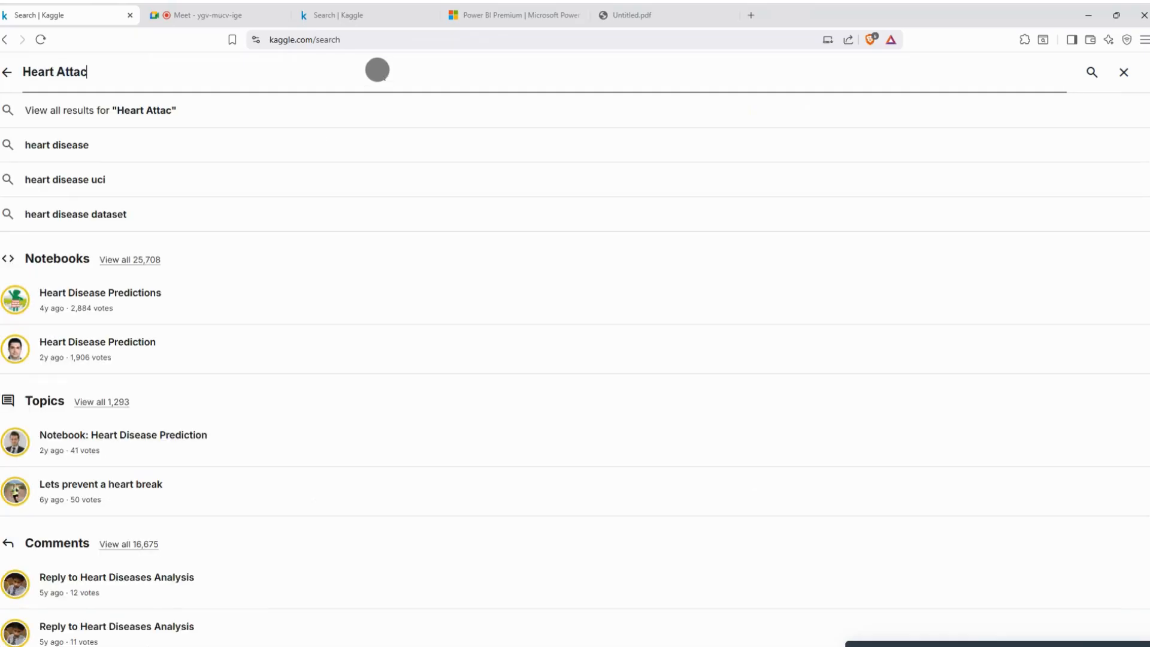
type("k ")
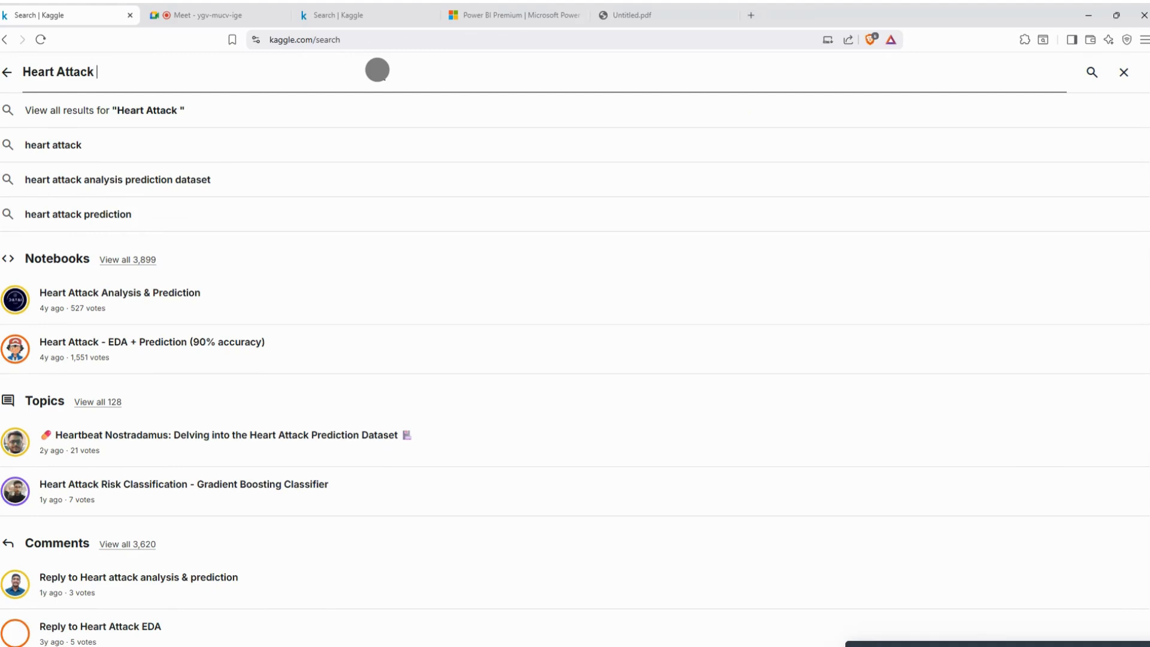
type("Dataset")
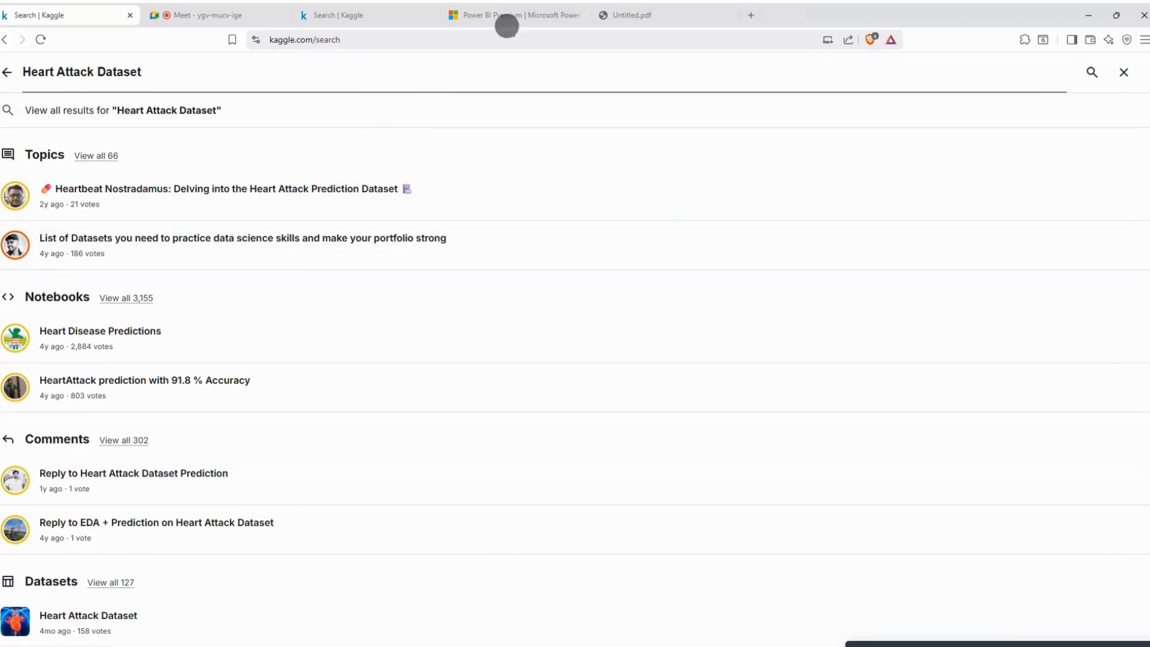
Return to the Google Meet call, read the newest in-call messages at the end of the conversation, and close them
left_click(200, 17)
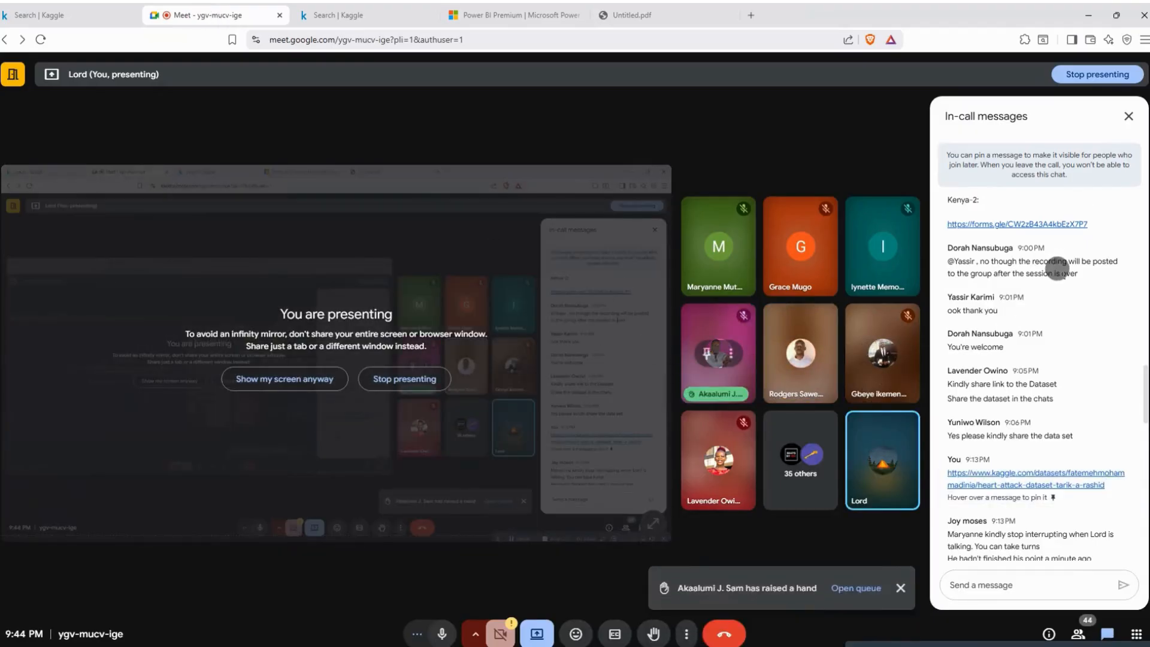
scroll(1057, 268, "down", 10)
scroll(1057, 268, "down", 5)
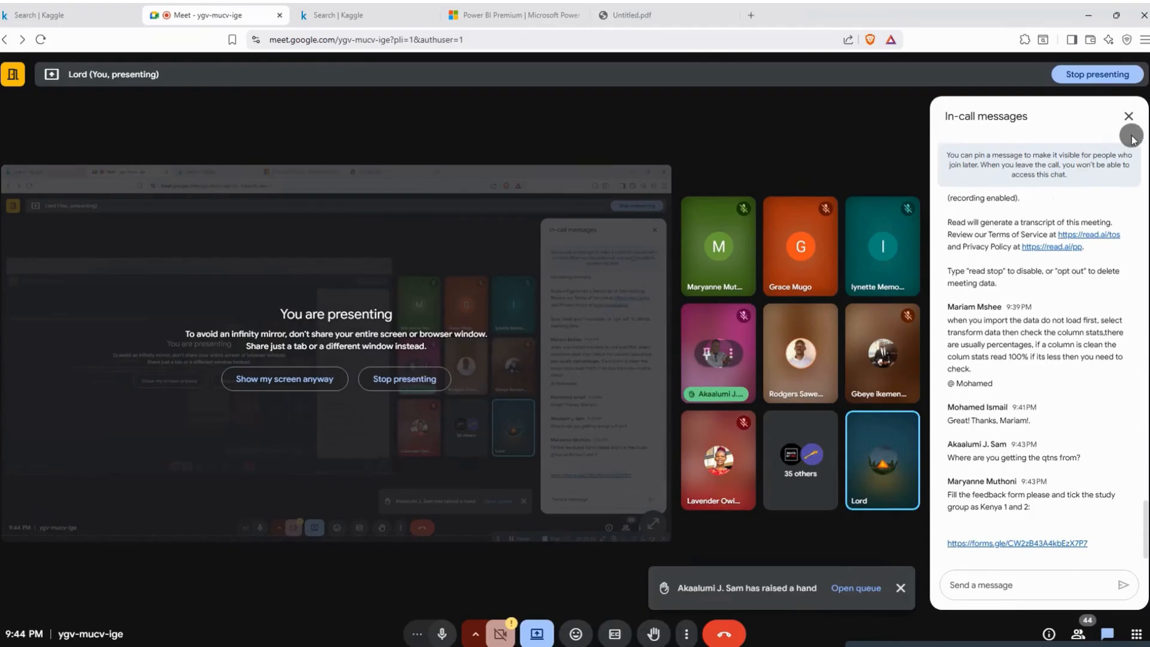
left_click(1121, 117)
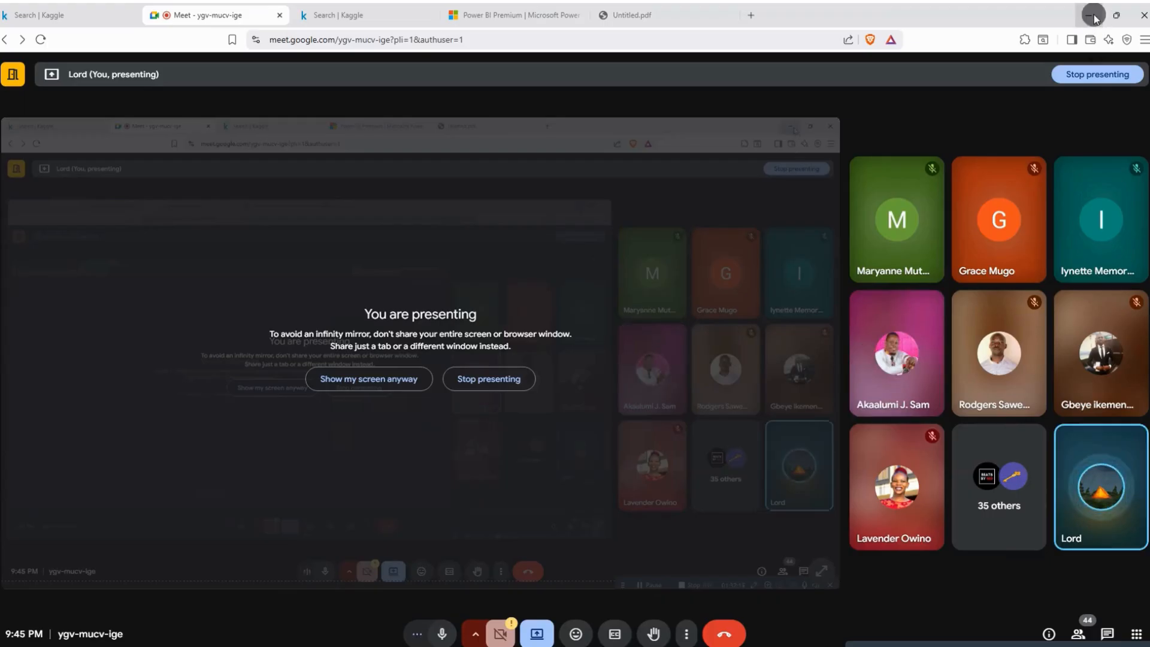
Glance at the second Kaggle search page, return to the Meet call, and check the in-call messages for new replies
left_click(346, 17)
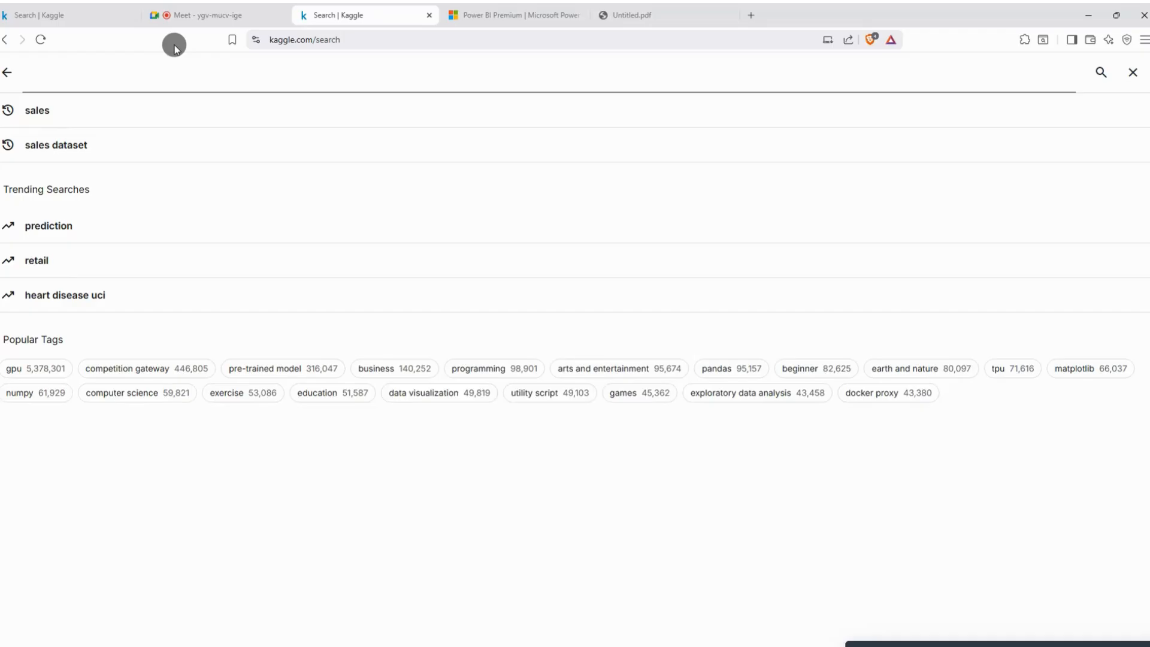
left_click(200, 16)
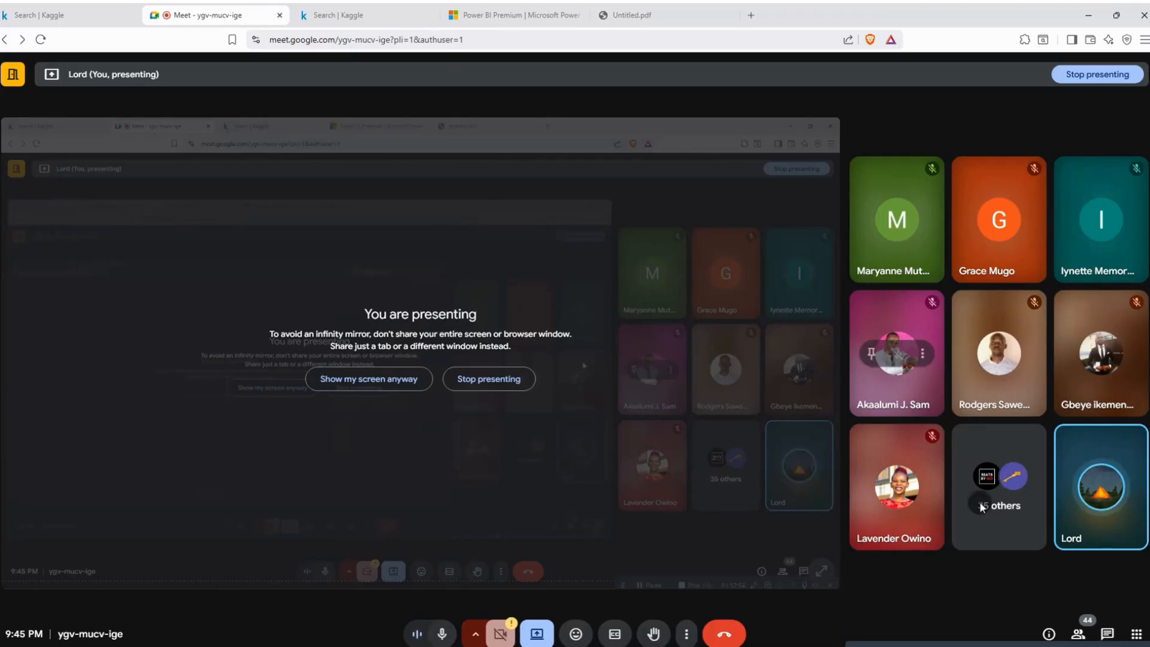
left_click(1107, 634)
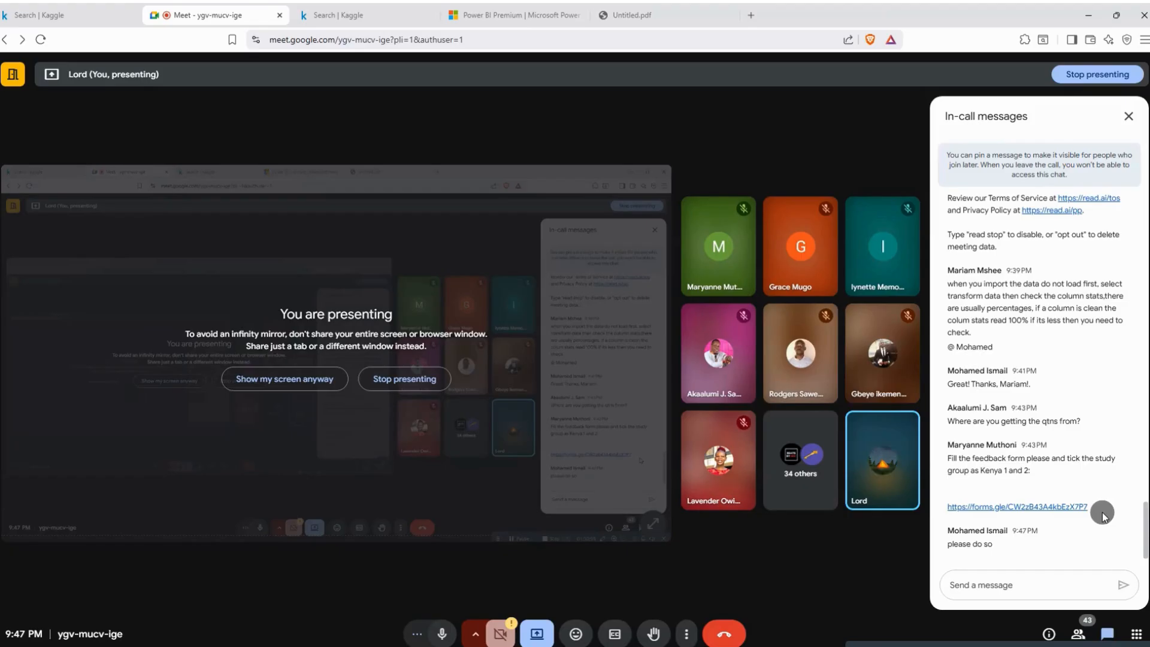
left_click(1132, 119)
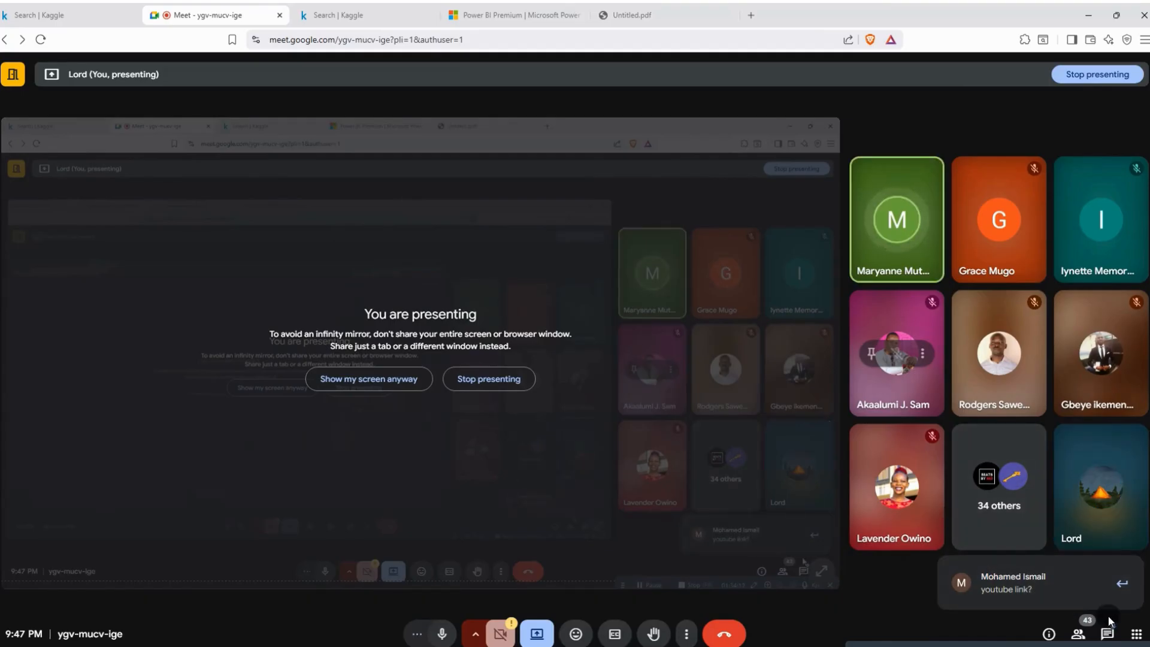
Reopen the in-call messages and send the presenter's name to the attendees
left_click(1109, 634)
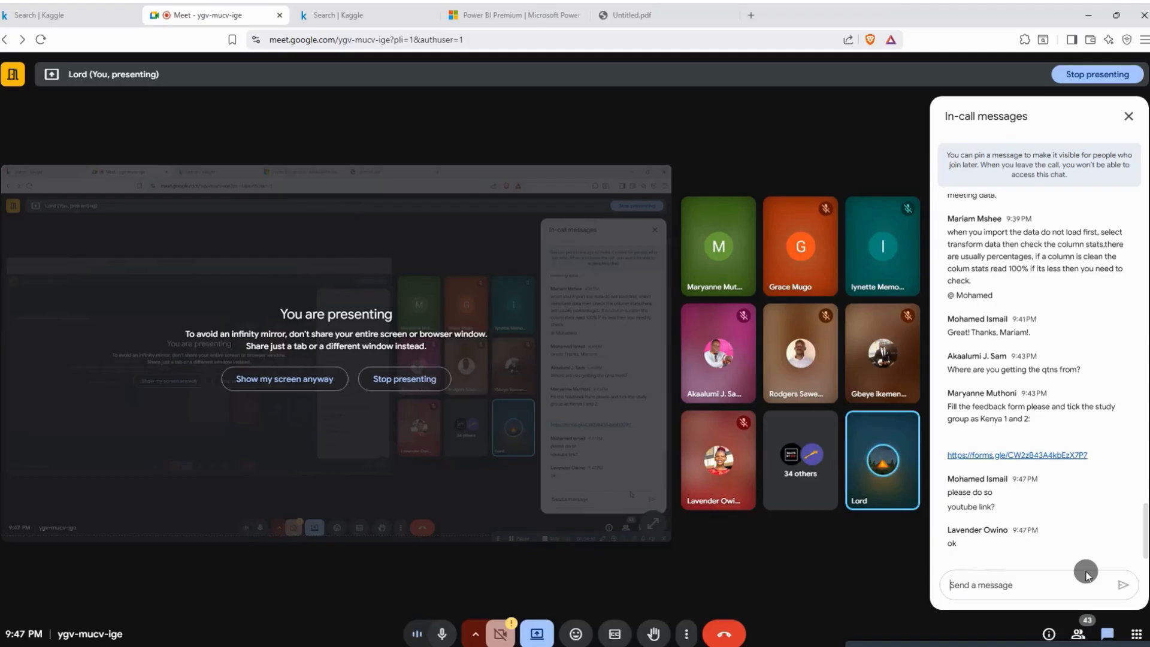
left_click(1086, 573)
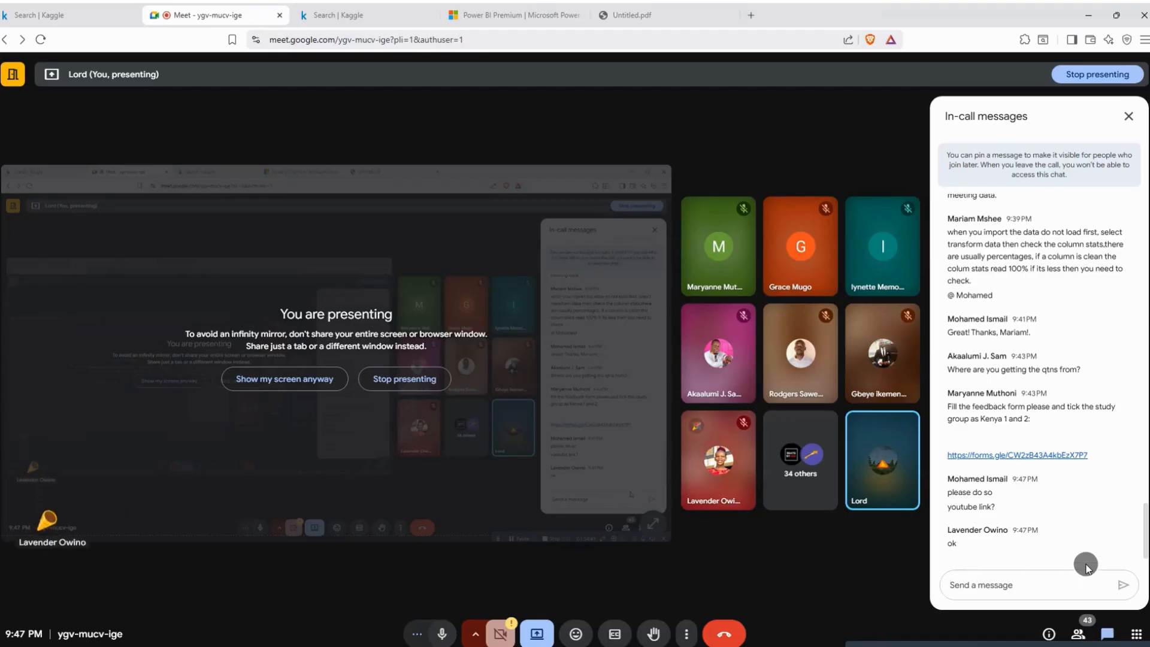
type("L")
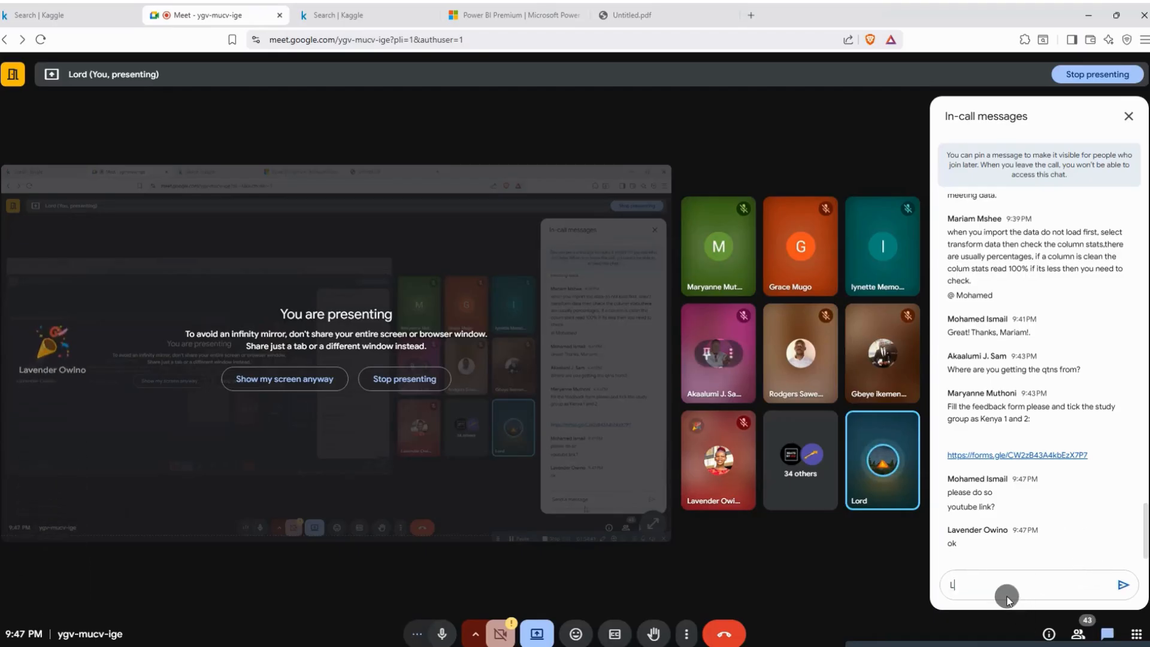
type("ord Abiolla")
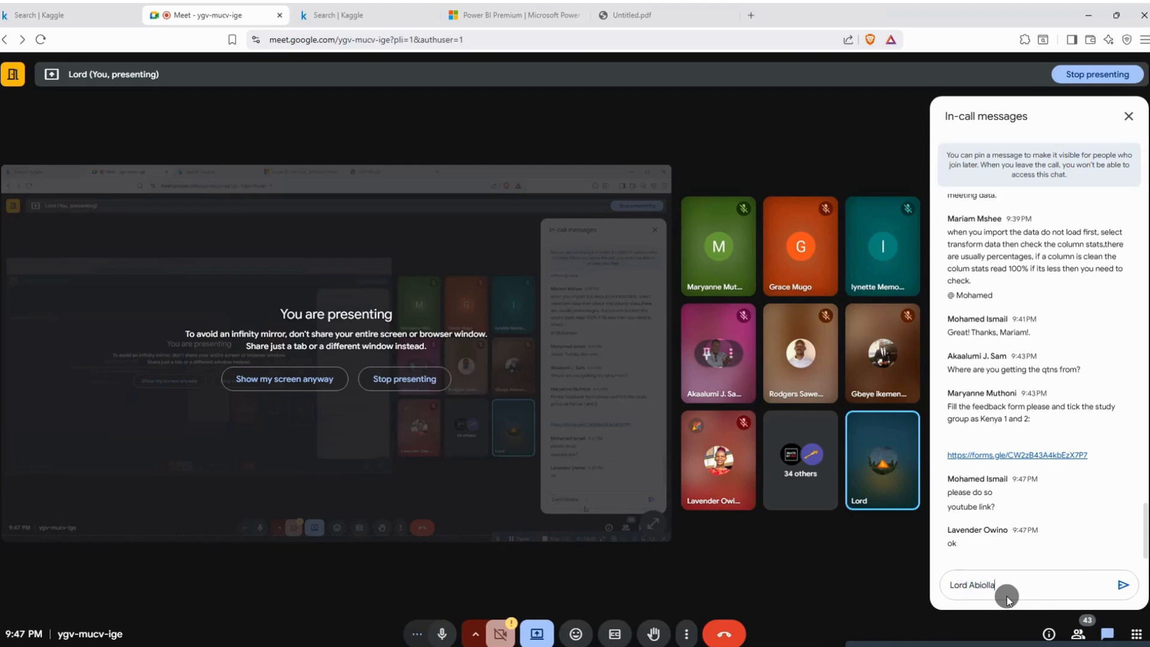
key("Return")
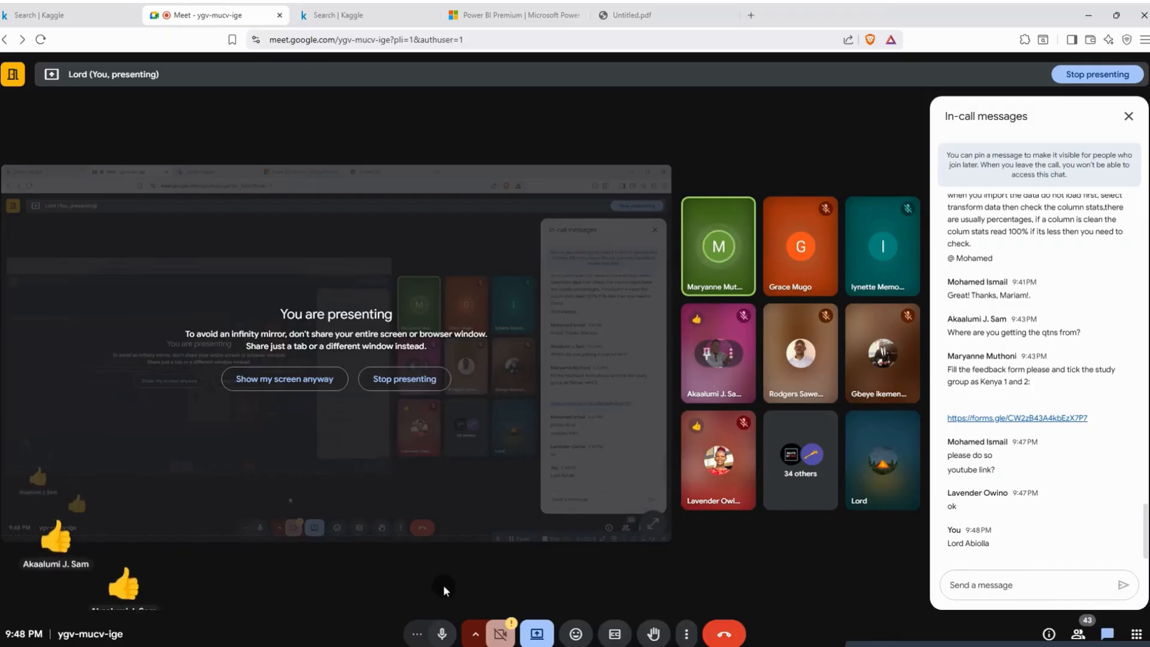
Mute the microphone and stop presenting the screen in the Meet call
left_click(441, 635)
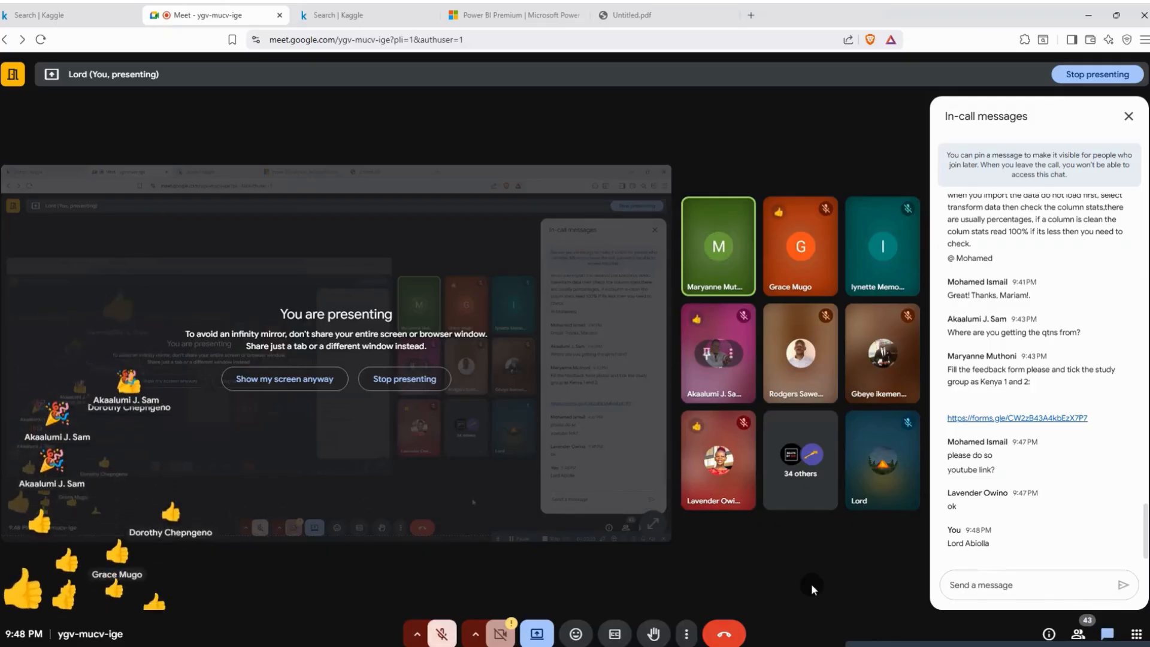
left_click(536, 633)
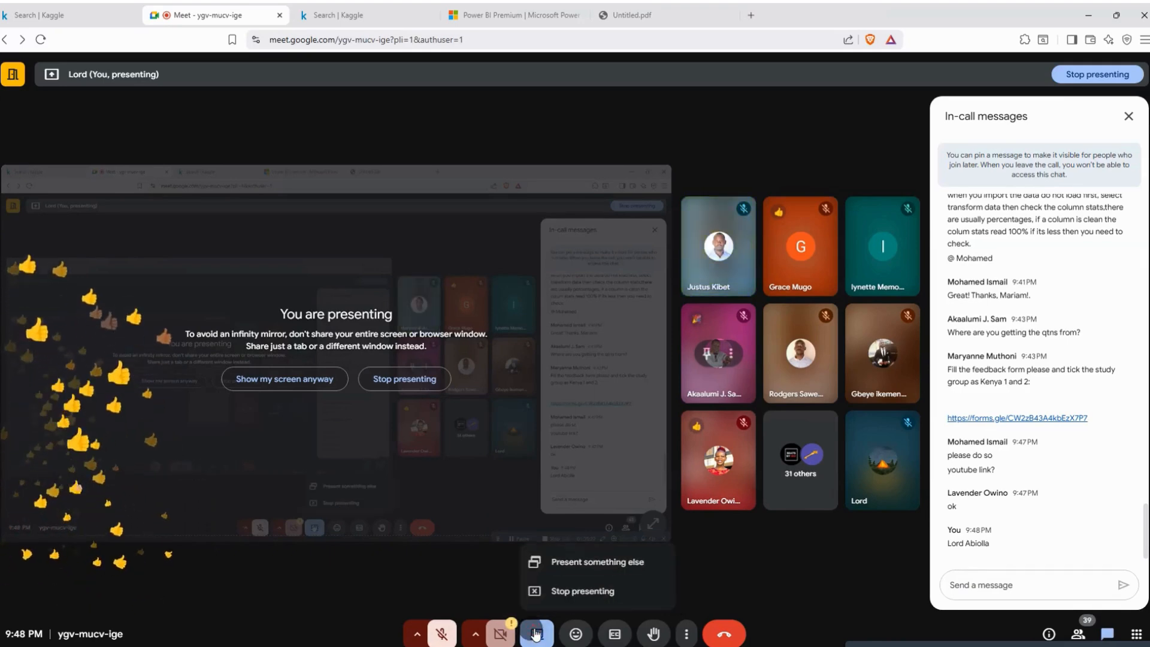
left_click(590, 595)
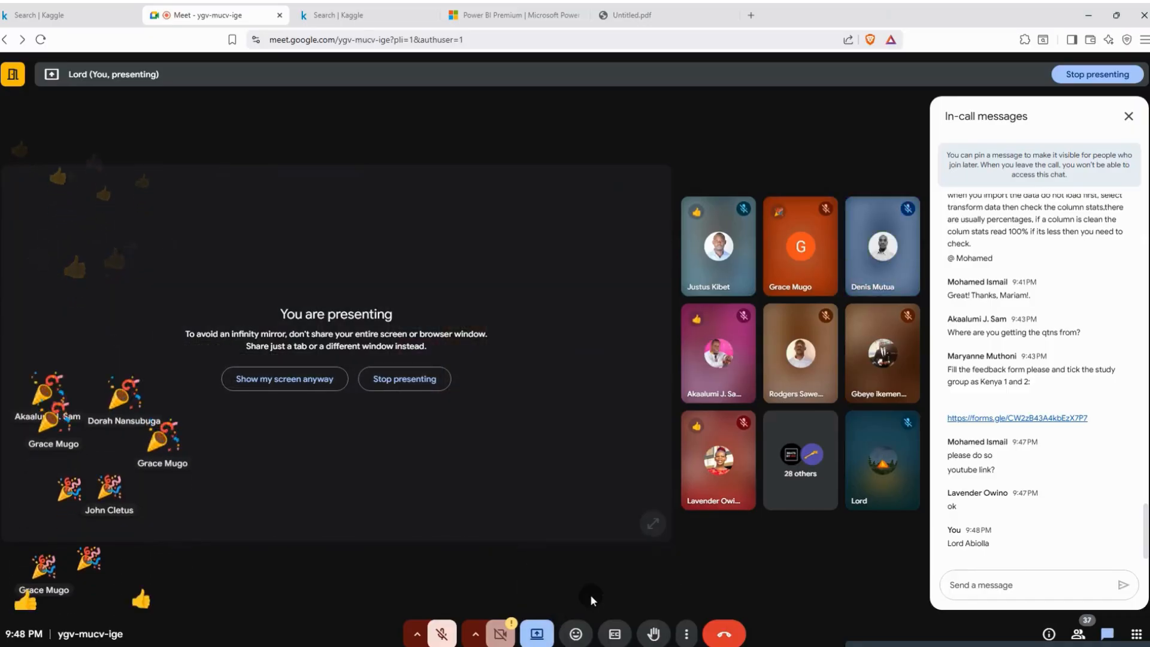